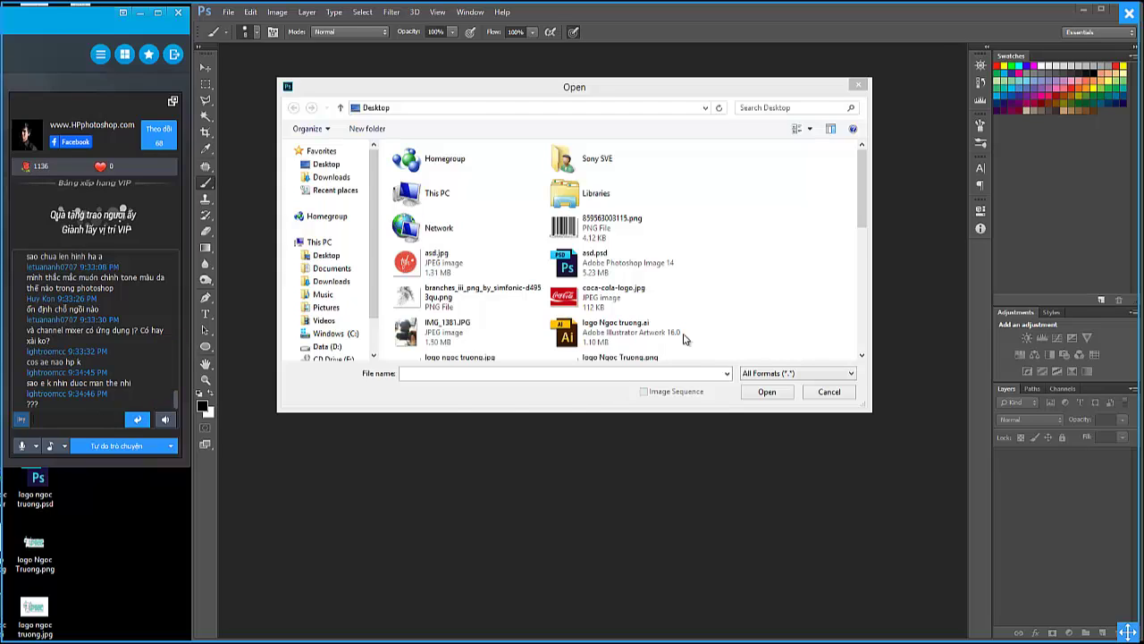
# Browse the folders on Data (D:) and open the hinhanh folder.
pyautogui.moveTo(862, 184); pyautogui.dragTo(851, 304)
pyautogui.scroll(10, 851, 300)
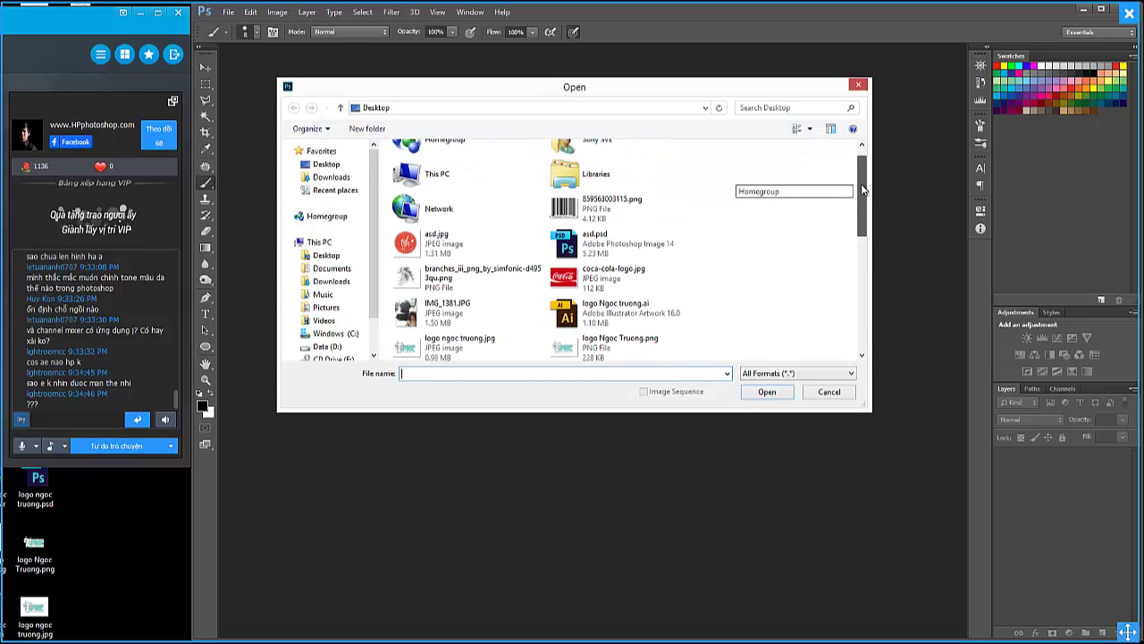
pyautogui.scroll(-2, 362, 318)
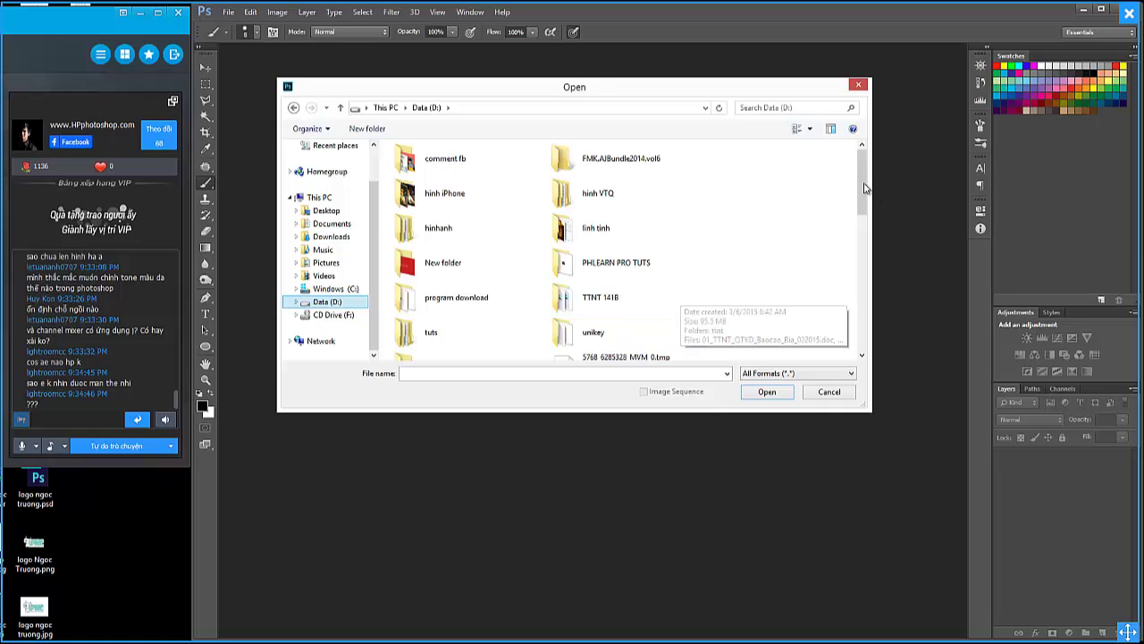
pyautogui.moveTo(861, 184); pyautogui.dragTo(852, 257)
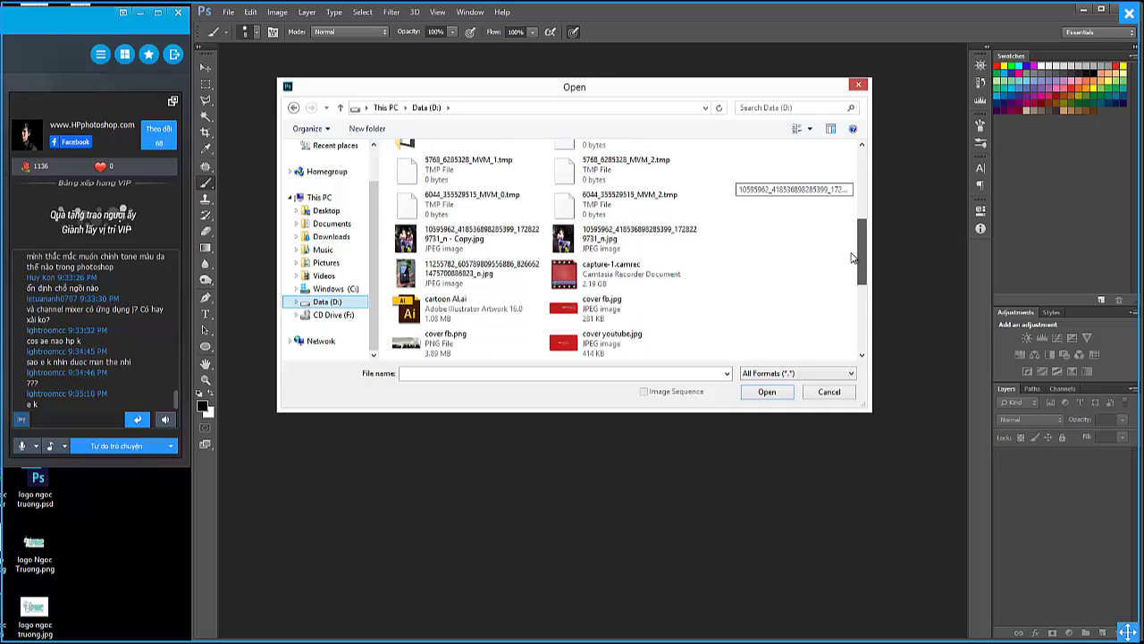
pyautogui.moveTo(851, 257); pyautogui.dragTo(864, 308)
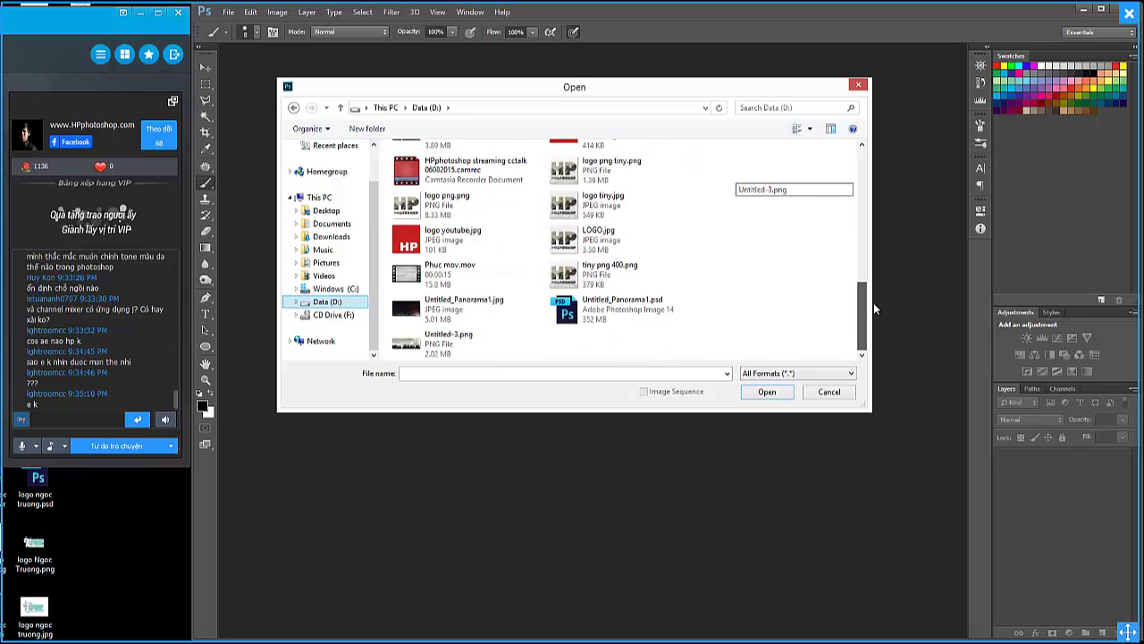
pyautogui.moveTo(864, 308); pyautogui.dragTo(882, 157)
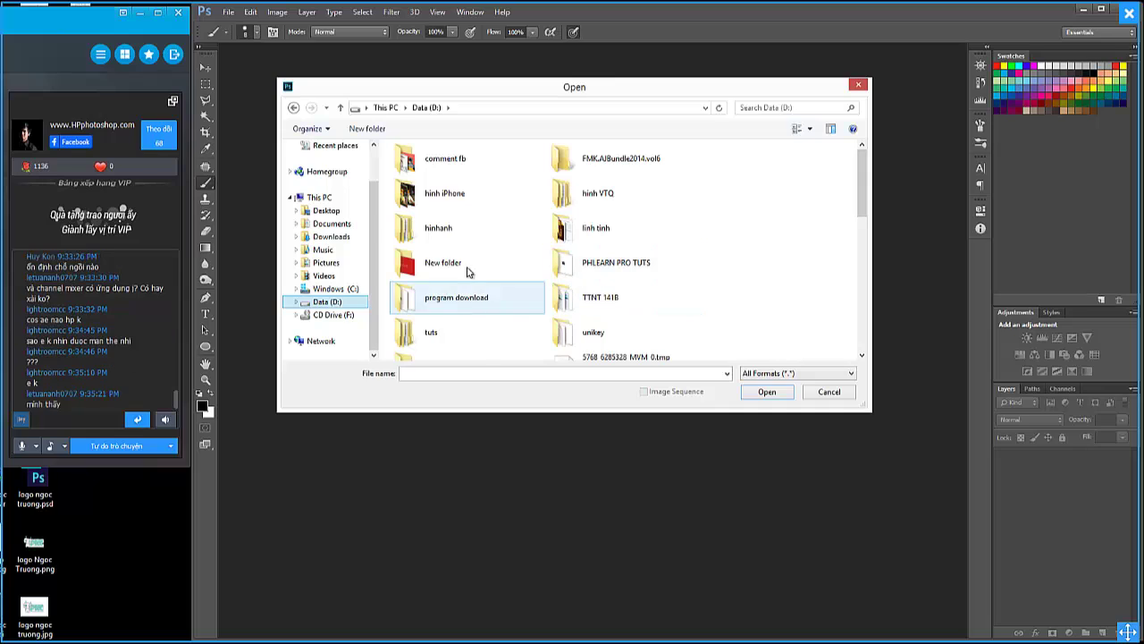
pyautogui.click(607, 232)
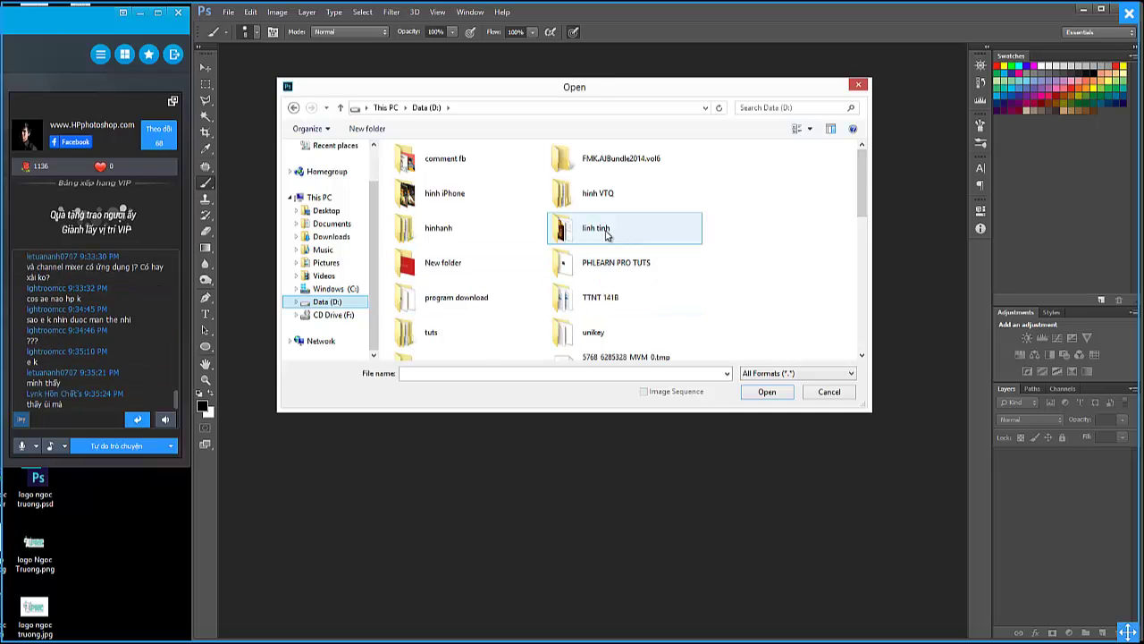
pyautogui.click(541, 259)
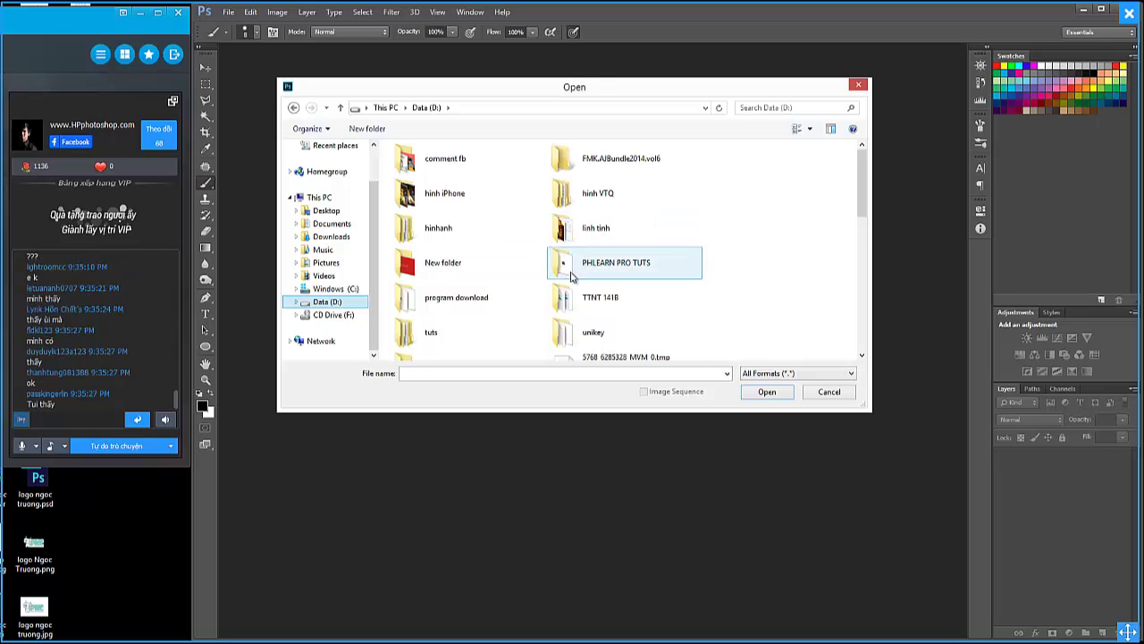
pyautogui.click(469, 228)
pyautogui.click(614, 189)
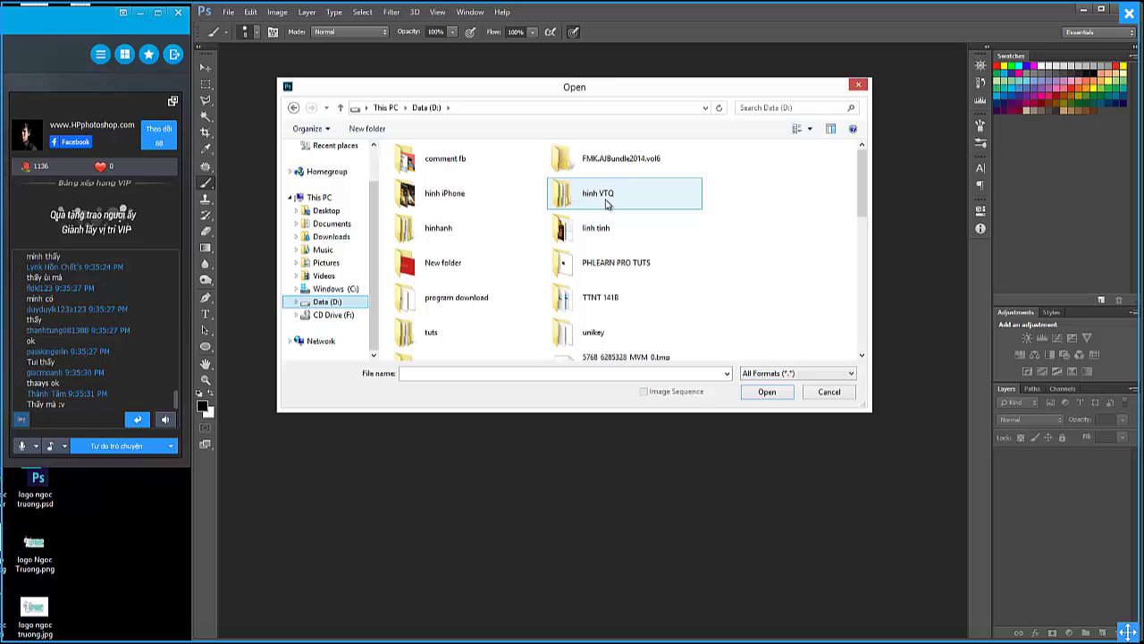
pyautogui.doubleClick(462, 232)
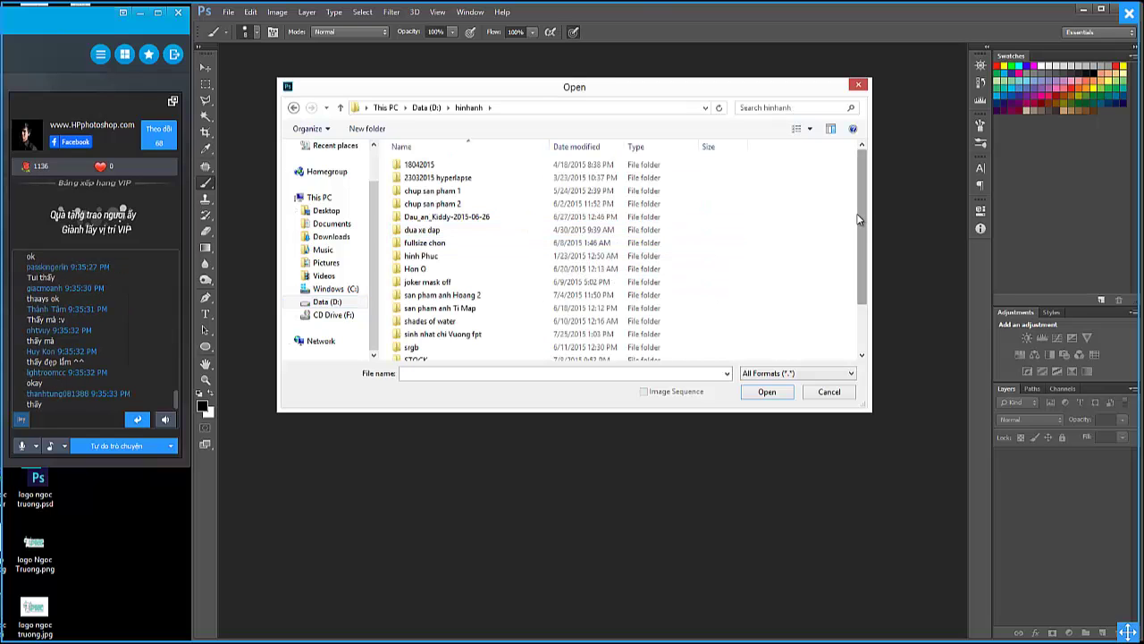
# Look through the STOCK and Lr folders, then return to hinhanh.
pyautogui.moveTo(858, 219); pyautogui.dragTo(862, 261)
pyautogui.click(438, 304)
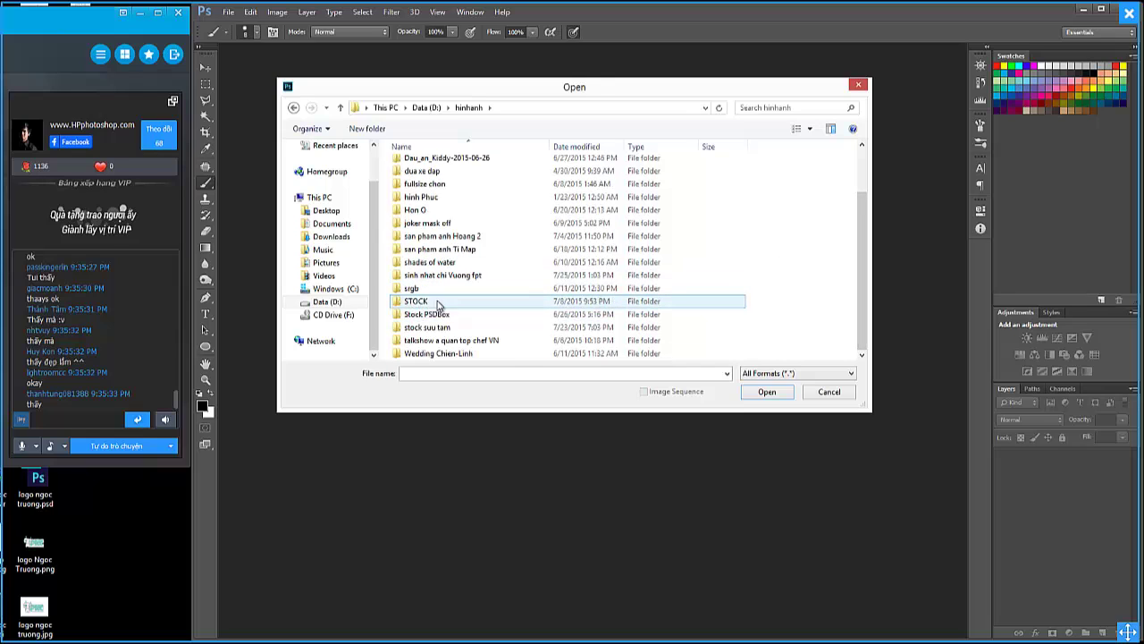
pyautogui.doubleClick(438, 304)
pyautogui.click(438, 230)
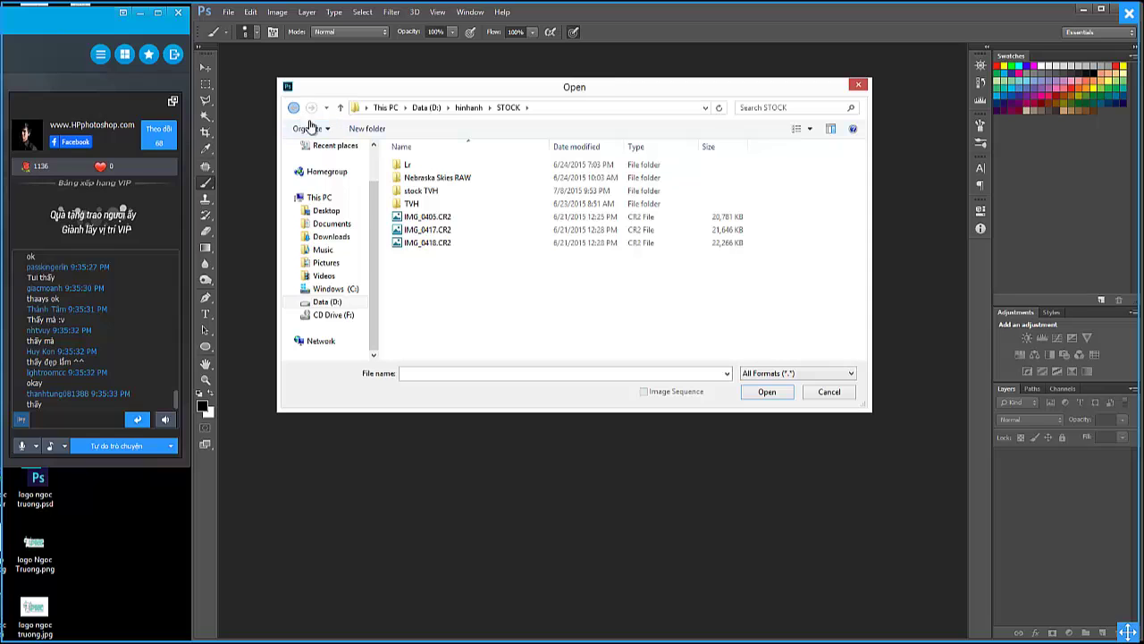
pyautogui.doubleClick(408, 165)
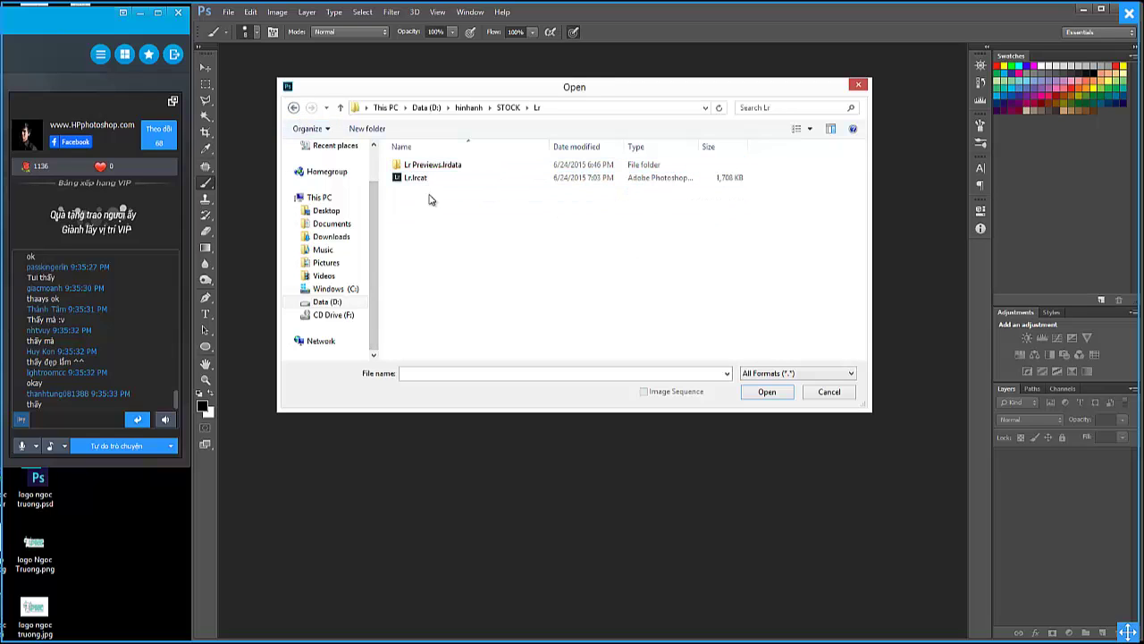
pyautogui.doubleClick(295, 108)
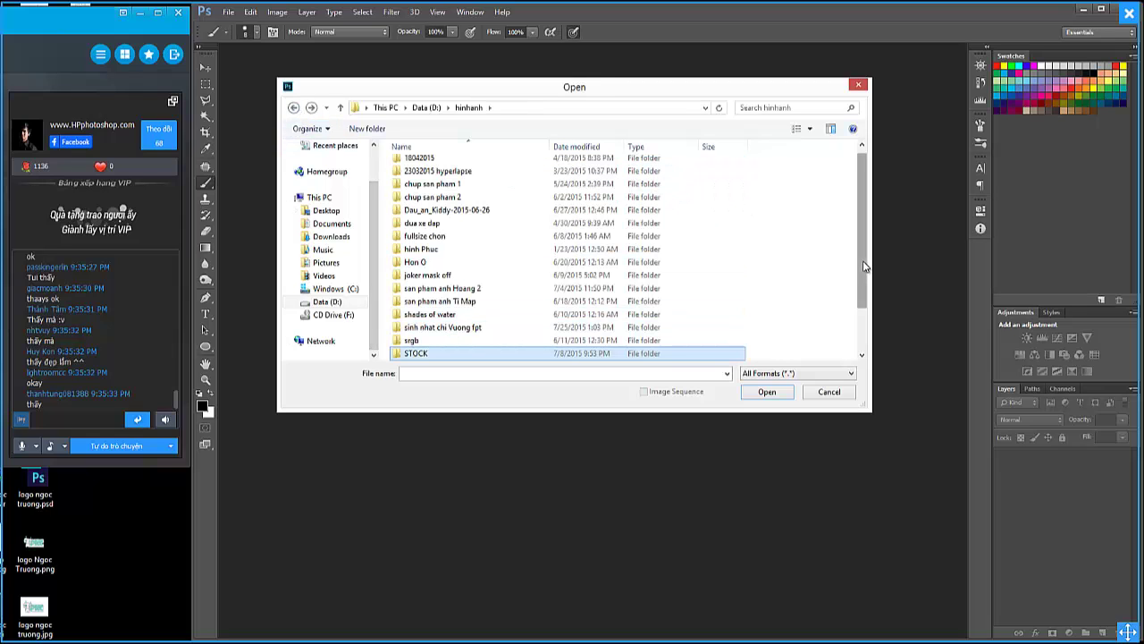
# Open the stock suu tam folder and select Stock suu tam-41.CR2.
pyautogui.doubleClick(429, 330)
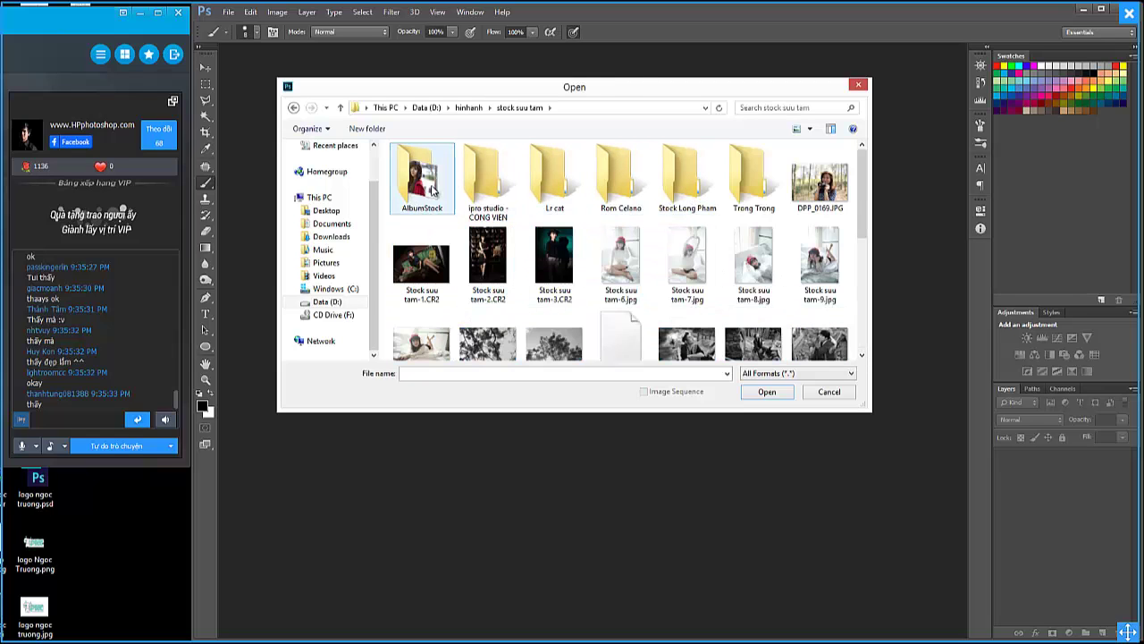
pyautogui.doubleClick(555, 179)
pyautogui.click(293, 107)
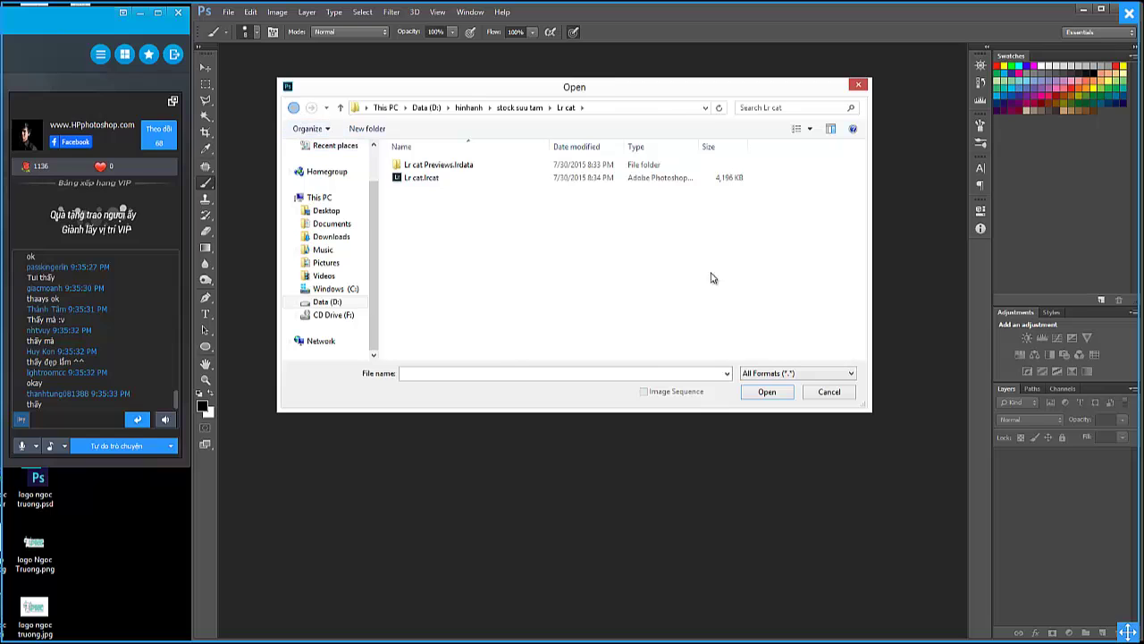
pyautogui.scroll(-1, 861, 226)
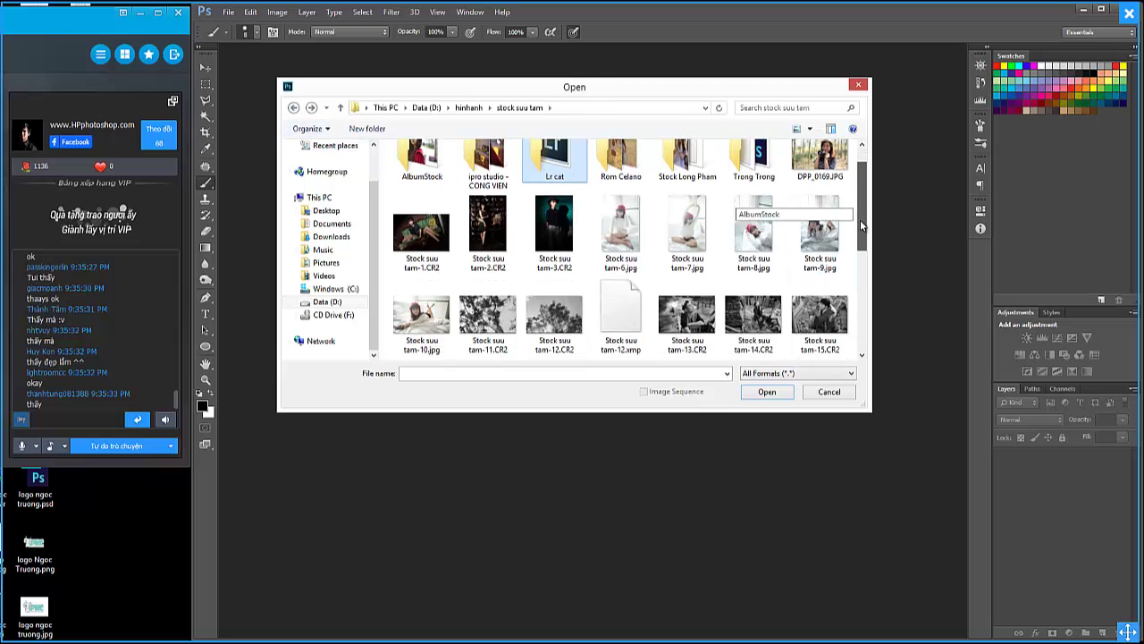
pyautogui.moveTo(861, 225)
pyautogui.mouseDown()
pyautogui.moveTo(874, 198)
pyautogui.moveTo(864, 322)
pyautogui.mouseUp()
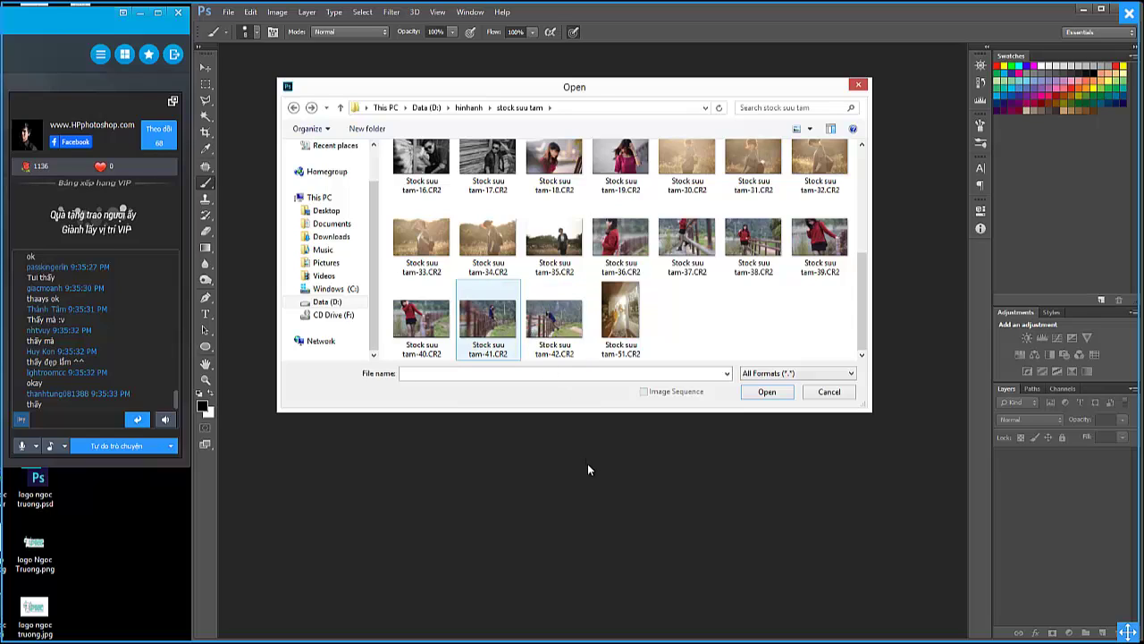
pyautogui.click(494, 329)
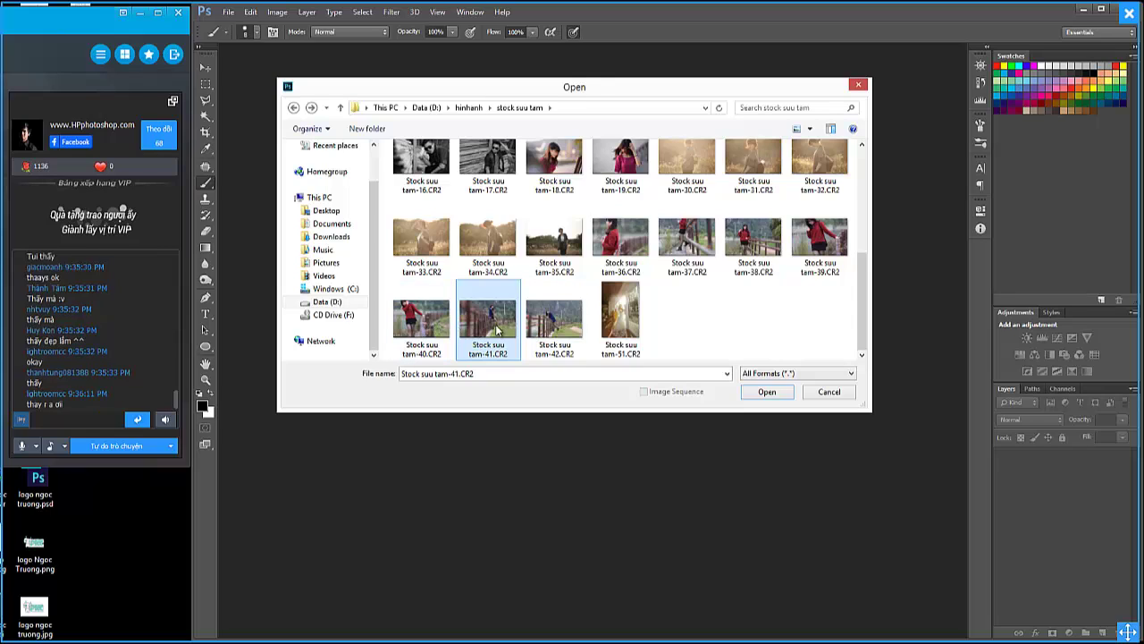
pyautogui.click(421, 325)
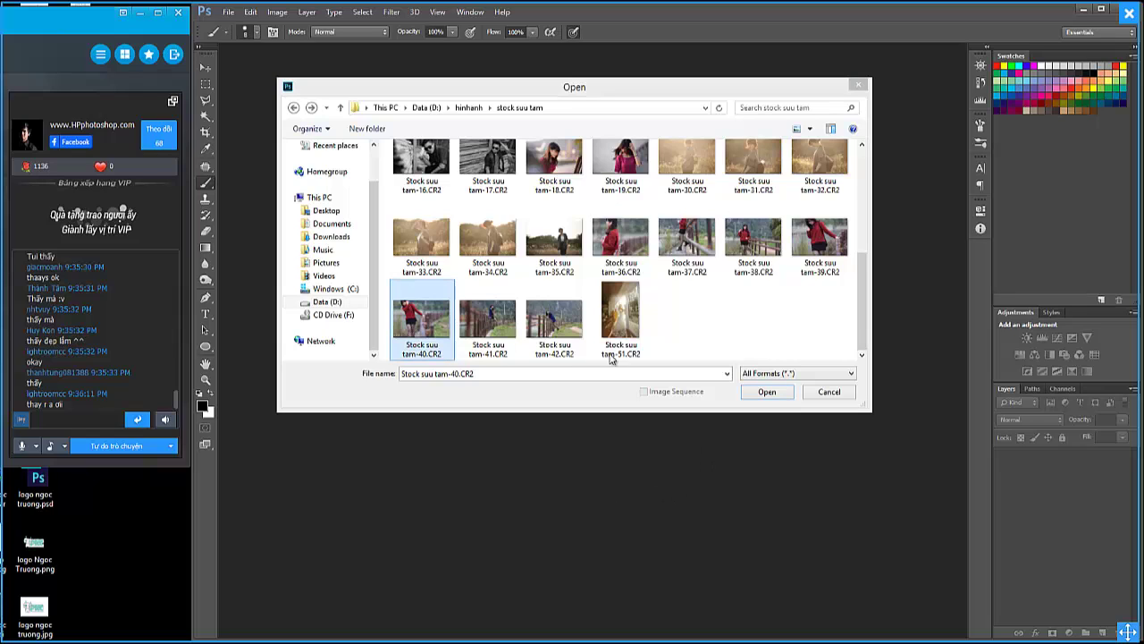
pyautogui.click(773, 394)
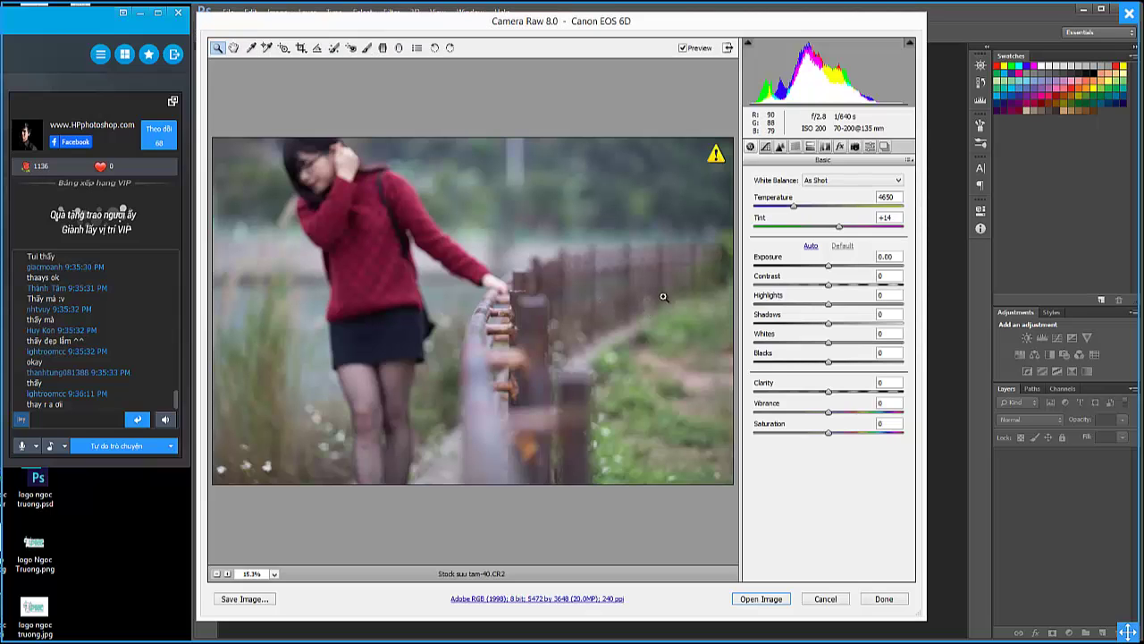
pyautogui.click(825, 598)
pyautogui.click(825, 598)
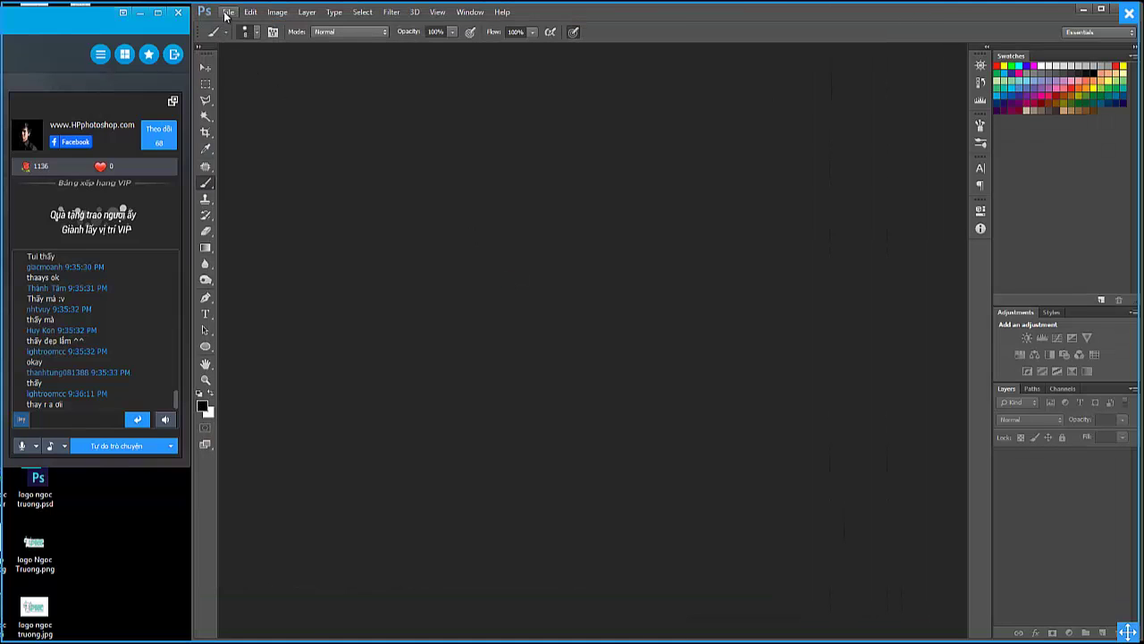
pyautogui.click(228, 12)
pyautogui.click(234, 36)
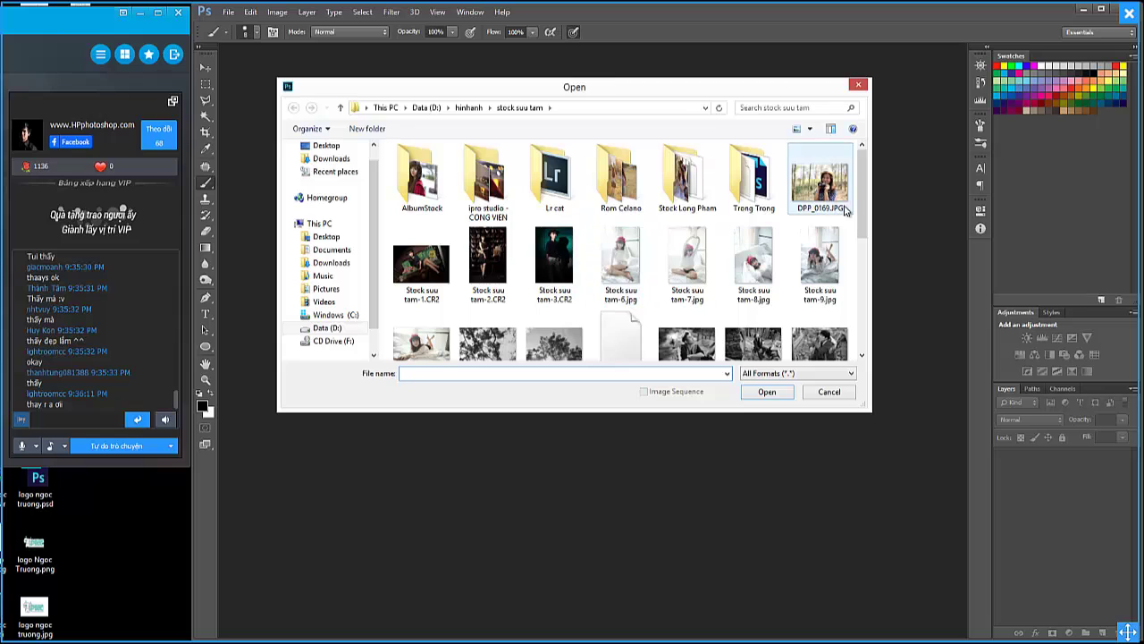
pyautogui.moveTo(863, 187); pyautogui.dragTo(865, 190)
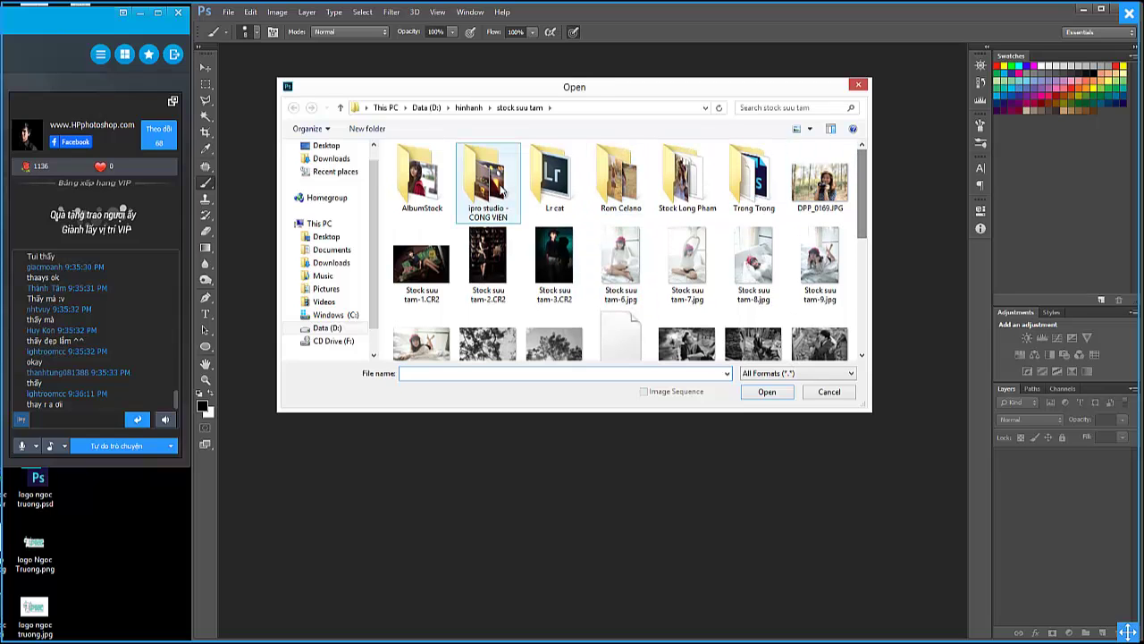
pyautogui.doubleClick(421, 172)
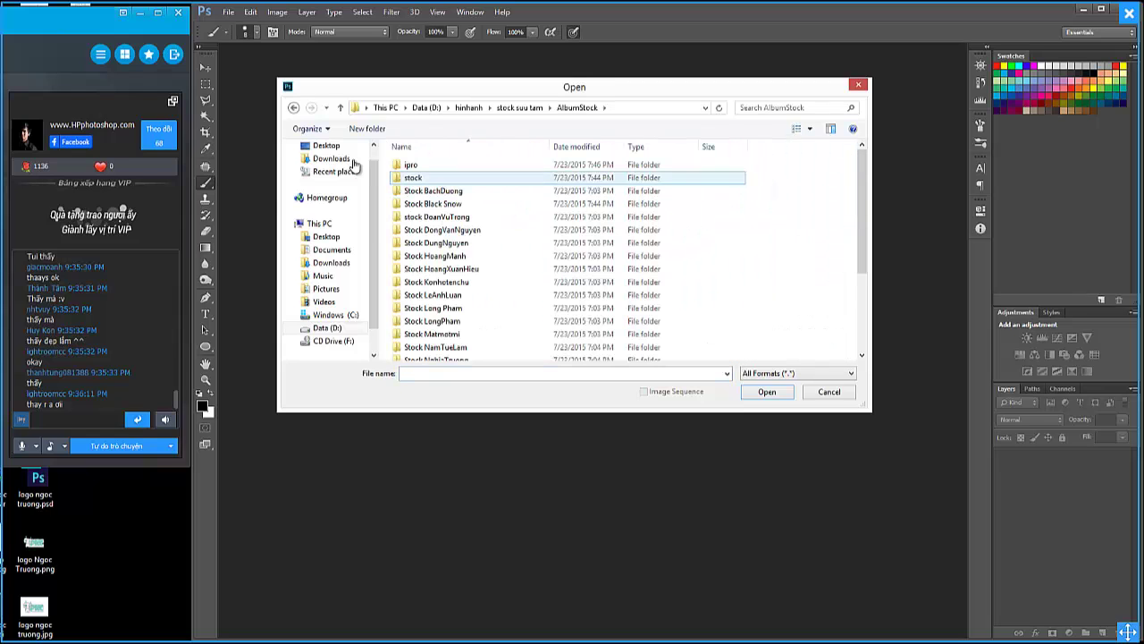
pyautogui.click(293, 107)
pyautogui.click(860, 221)
pyautogui.moveTo(855, 283); pyautogui.dragTo(855, 324)
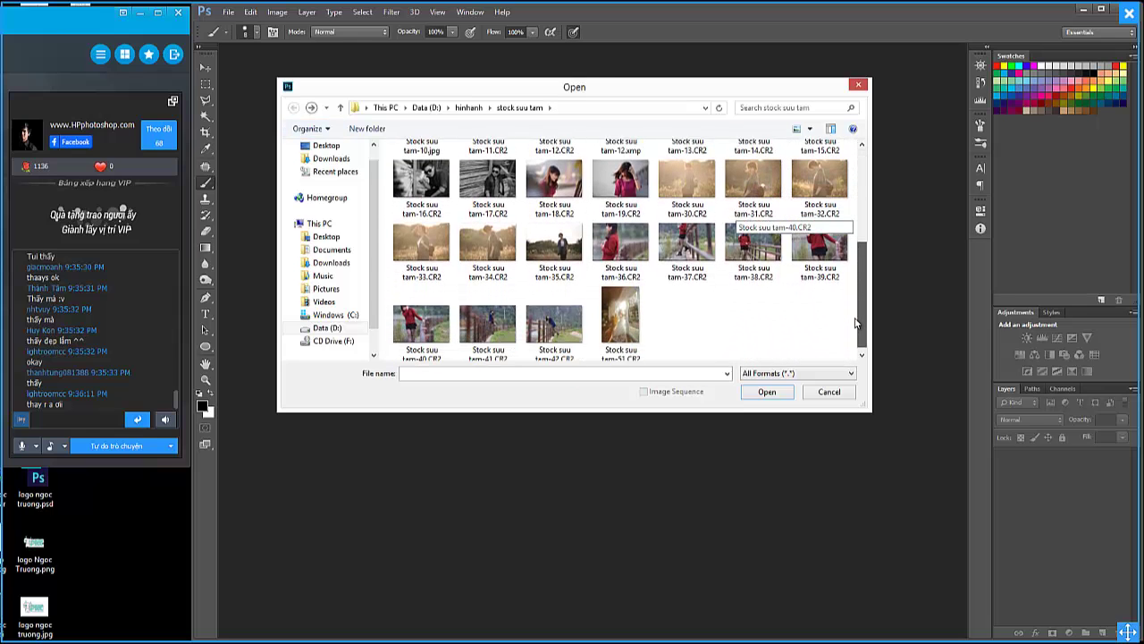
pyautogui.click(502, 333)
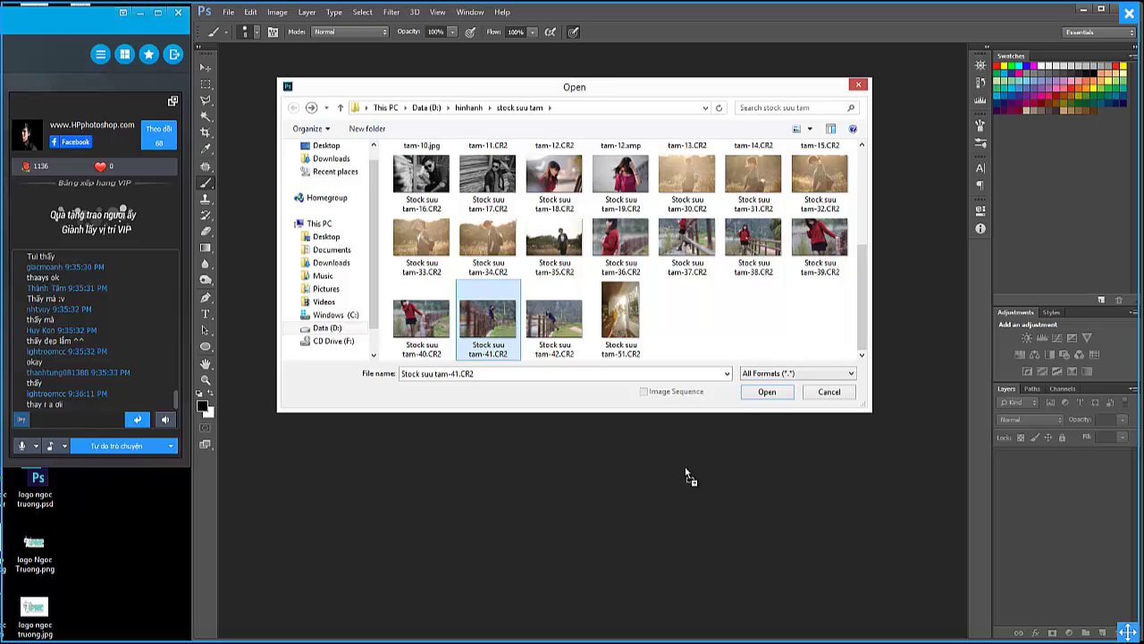
# Raise Camera Raw exposure to +0.20 and vibrance to +15.
pyautogui.click(770, 392)
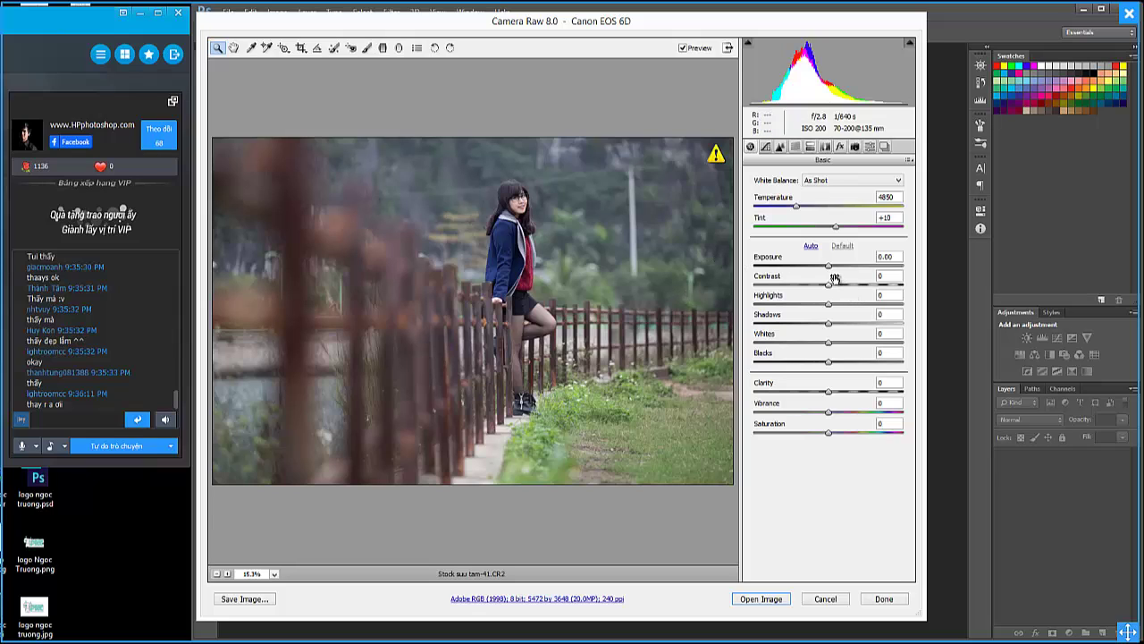
pyautogui.moveTo(828, 266); pyautogui.dragTo(835, 284)
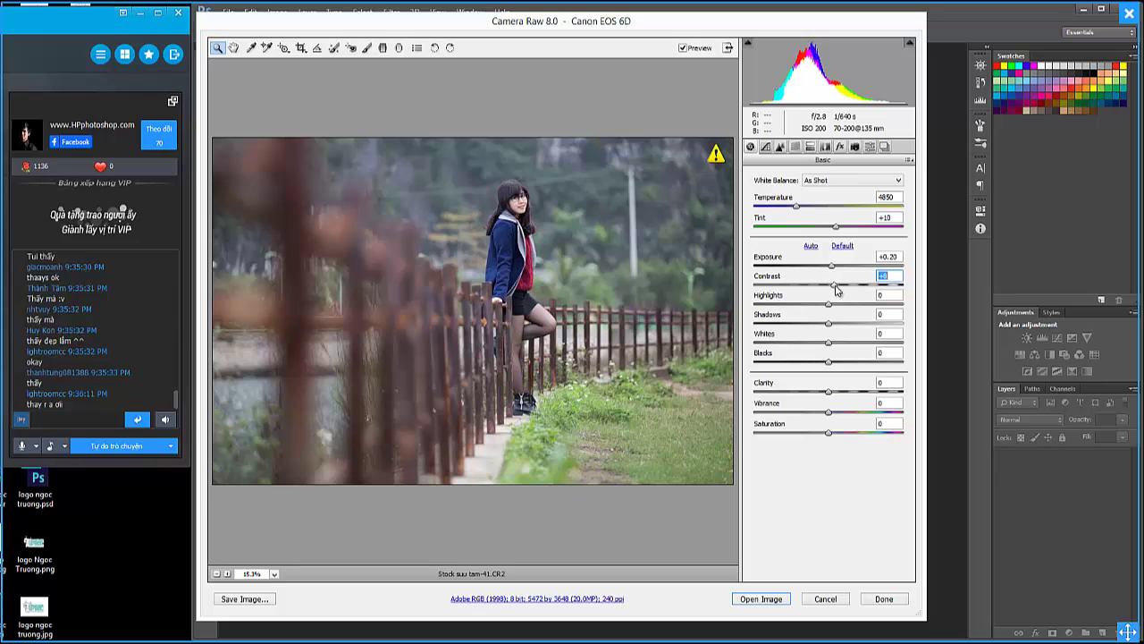
pyautogui.moveTo(828, 411)
pyautogui.mouseDown()
pyautogui.moveTo(840, 412)
pyautogui.moveTo(832, 391)
pyautogui.mouseUp()
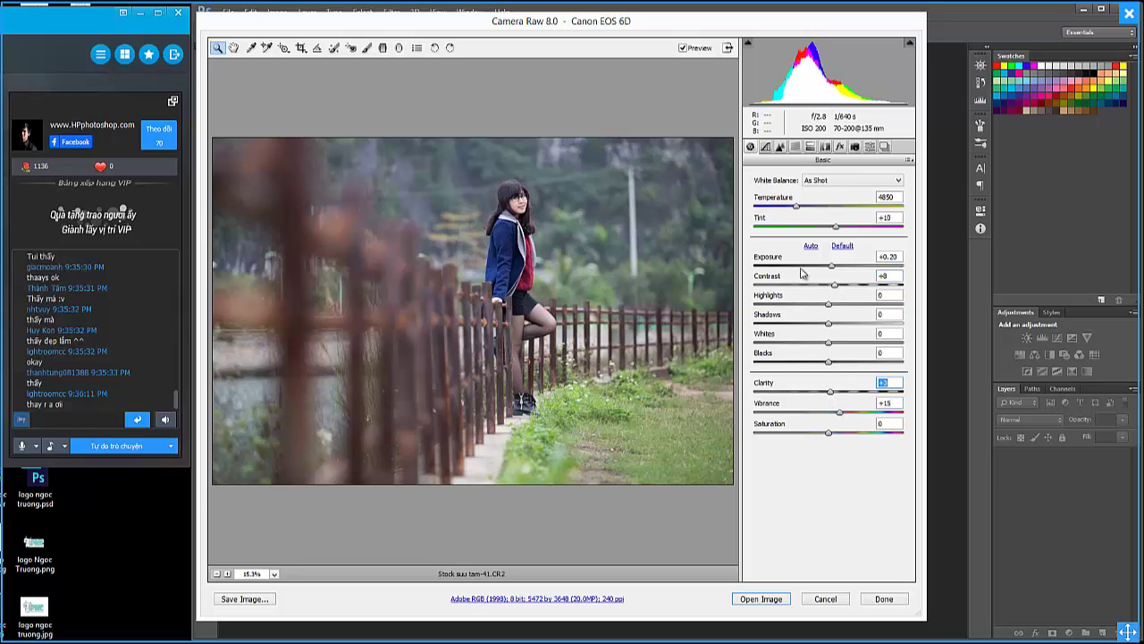
# In the Detail tab, raise luminance noise reduction, sharpening amount and masking.
pyautogui.click(795, 146)
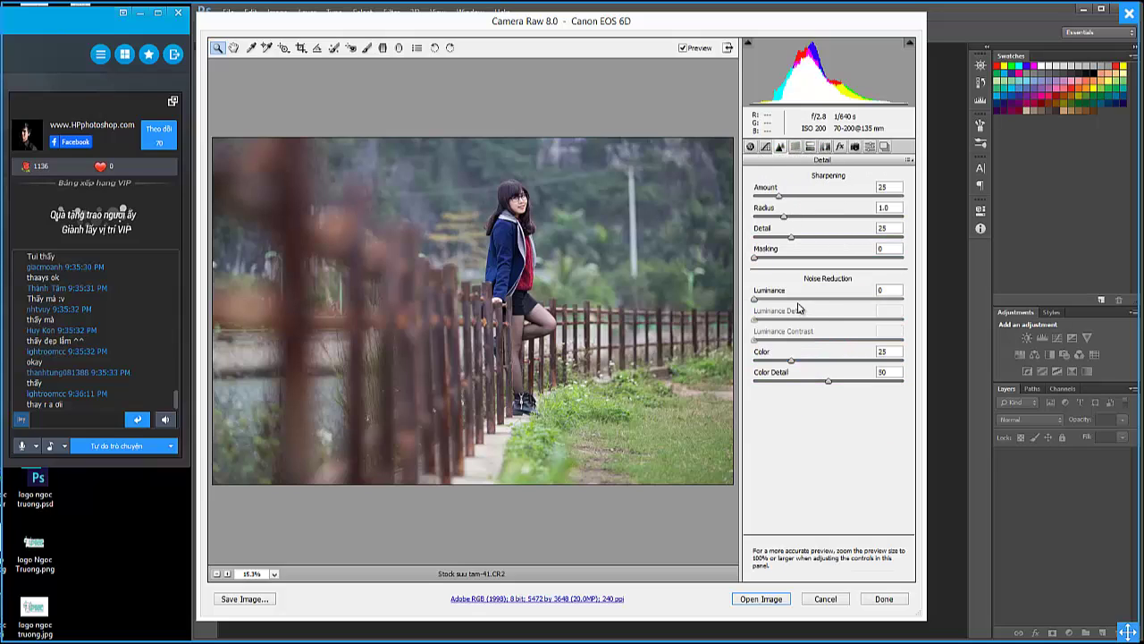
pyautogui.click(798, 304)
pyautogui.click(807, 196)
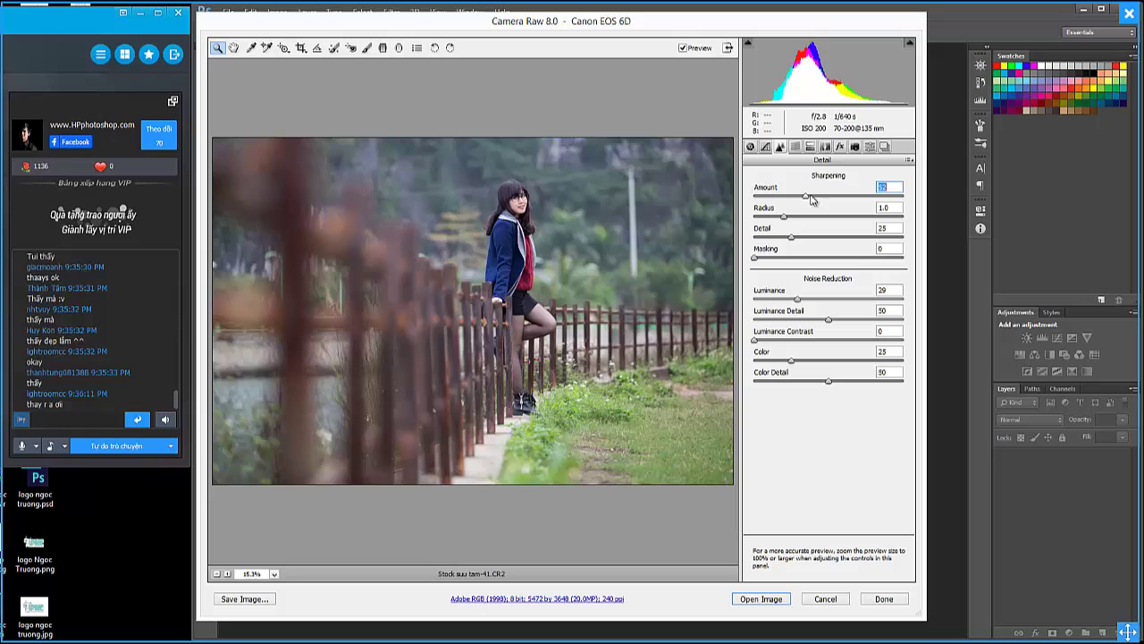
pyautogui.click(894, 259)
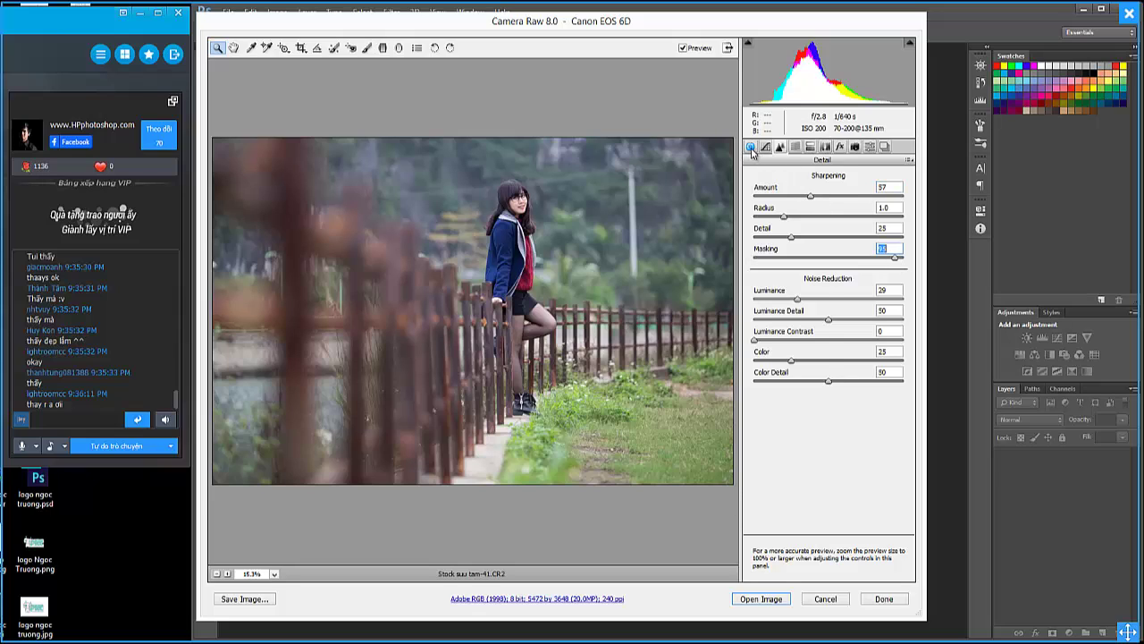
# Set Whites to +25, lower Blacks, and open the image in Photoshop.
pyautogui.click(750, 147)
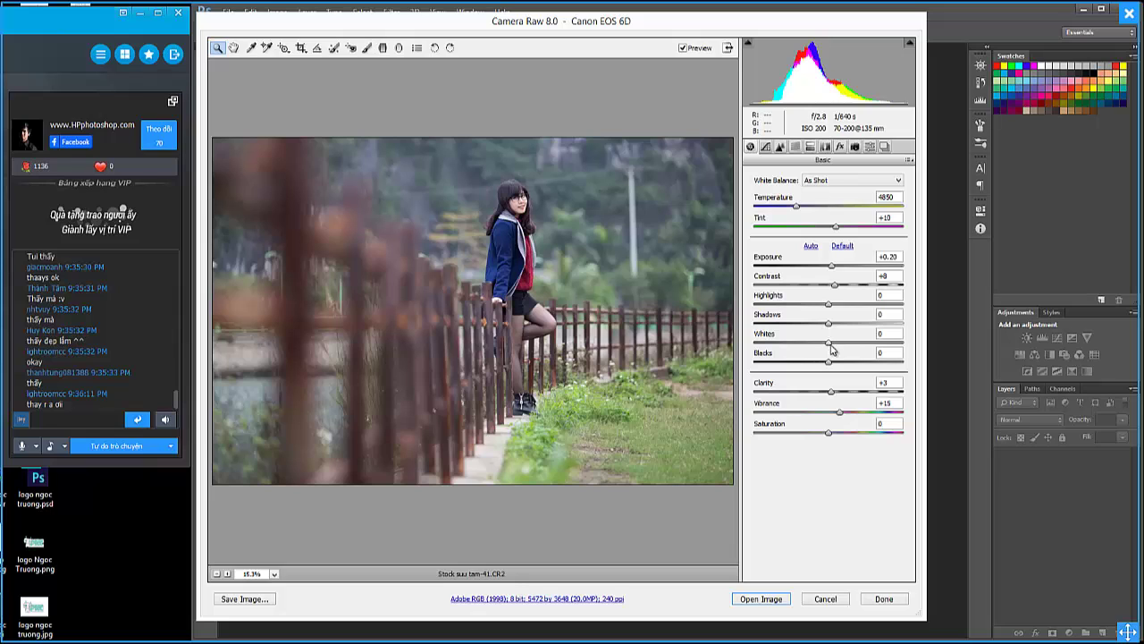
pyautogui.moveTo(829, 344); pyautogui.dragTo(844, 344)
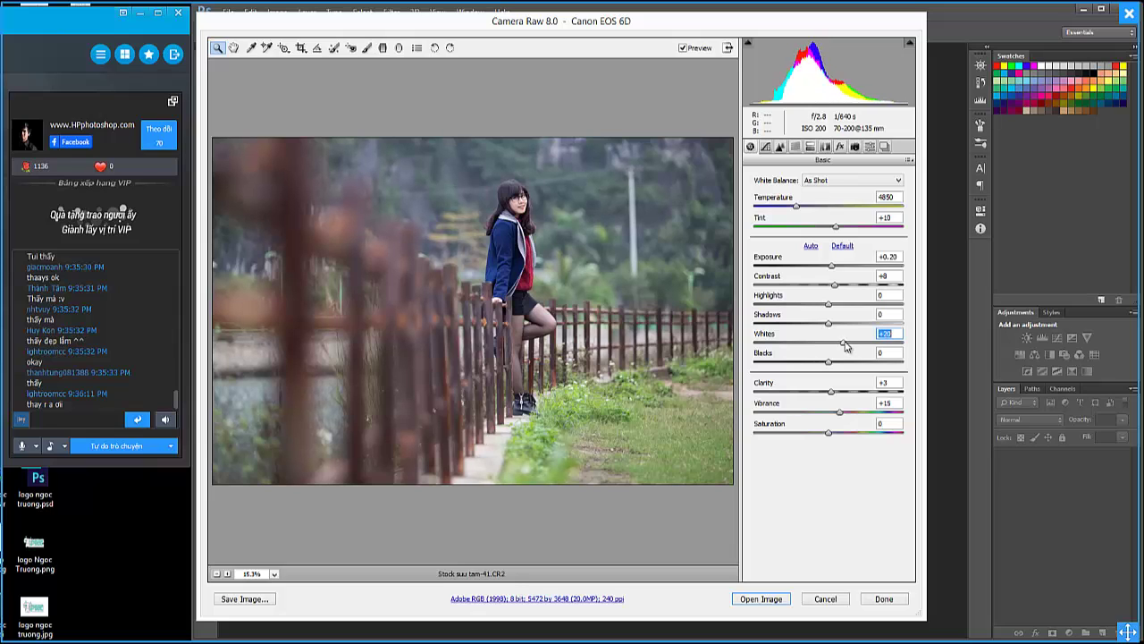
pyautogui.moveTo(829, 362); pyautogui.dragTo(822, 363)
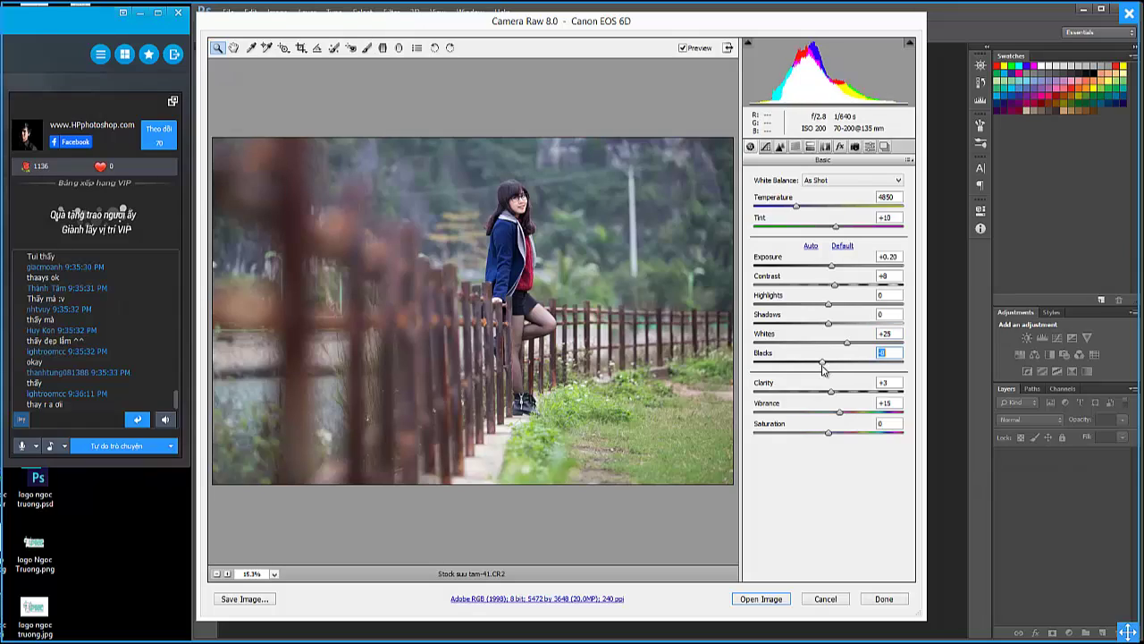
pyautogui.click(774, 600)
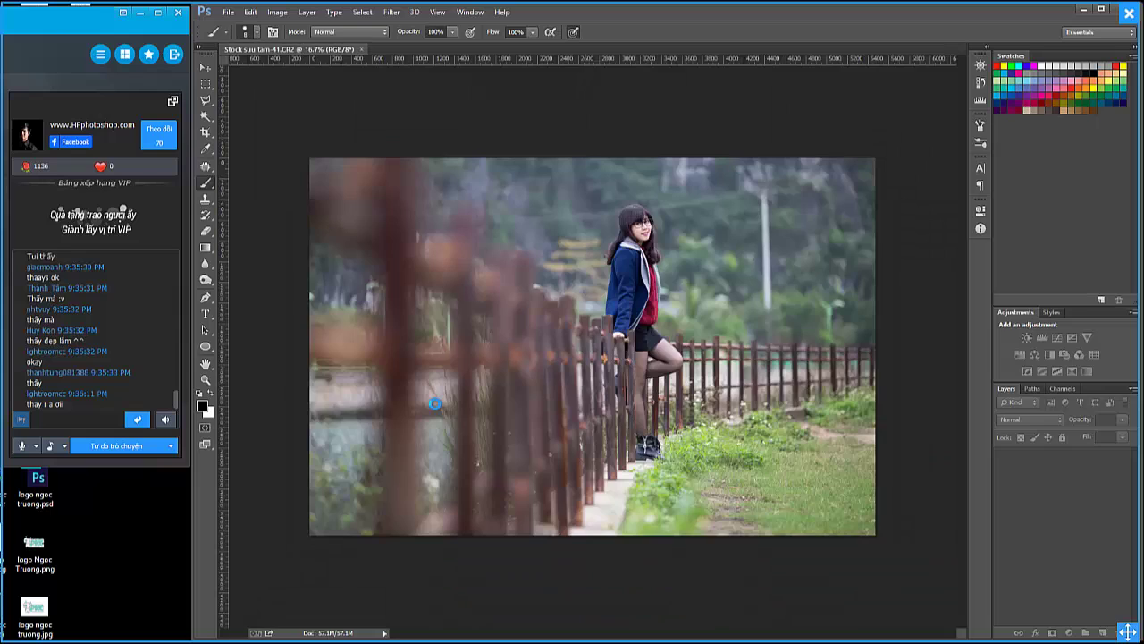
# Select the Zoom tool once Stock suu tam-41.CR2 opens.
pyautogui.click(206, 380)
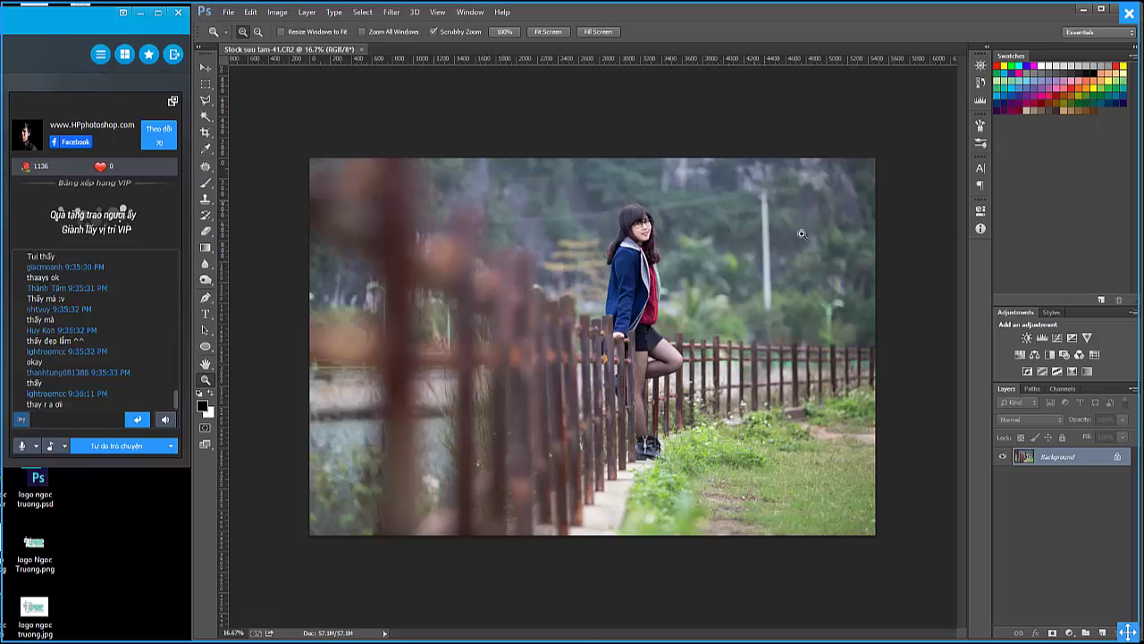
# Zoom in, try cloning over the pole, then lasso around the white pole.
pyautogui.moveTo(802, 233); pyautogui.dragTo(812, 262)
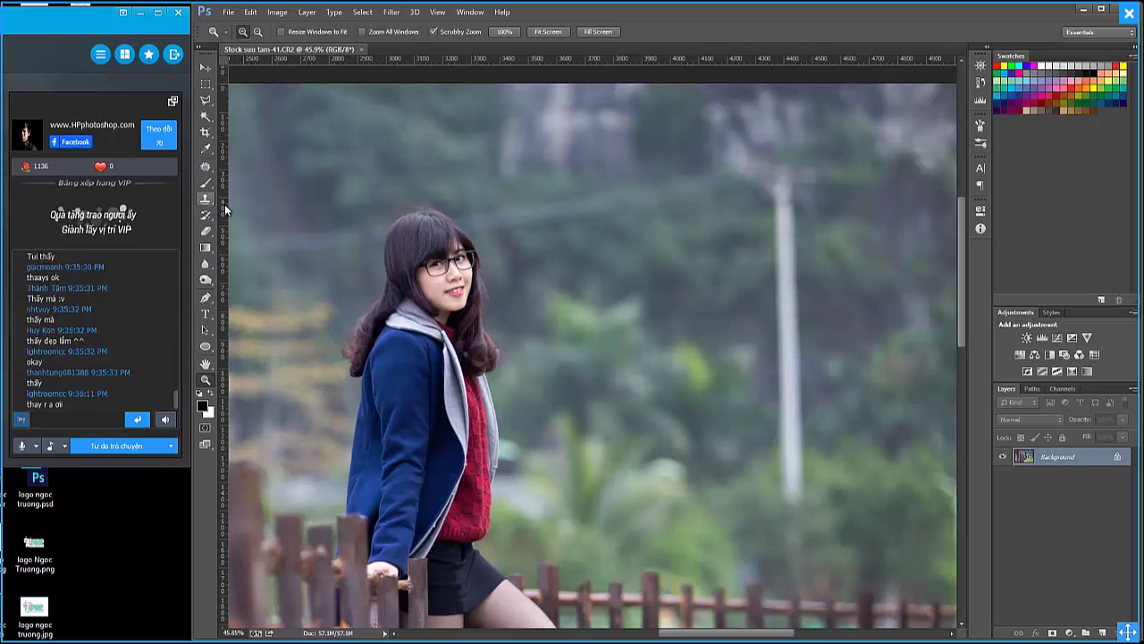
pyautogui.click(205, 198)
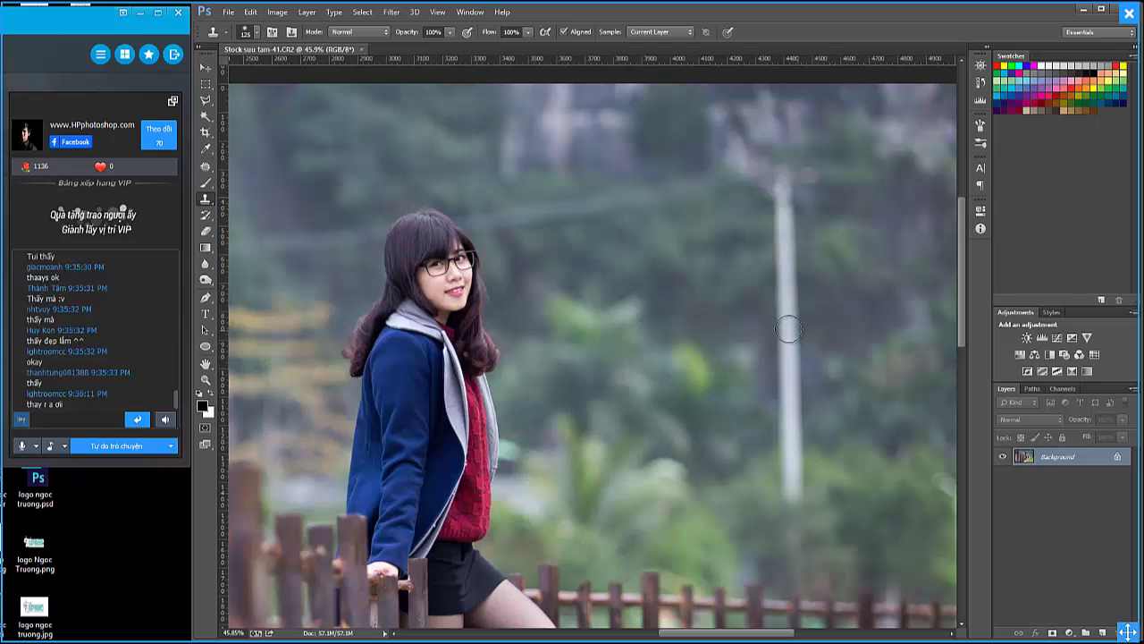
pyautogui.moveTo(789, 309); pyautogui.dragTo(793, 398)
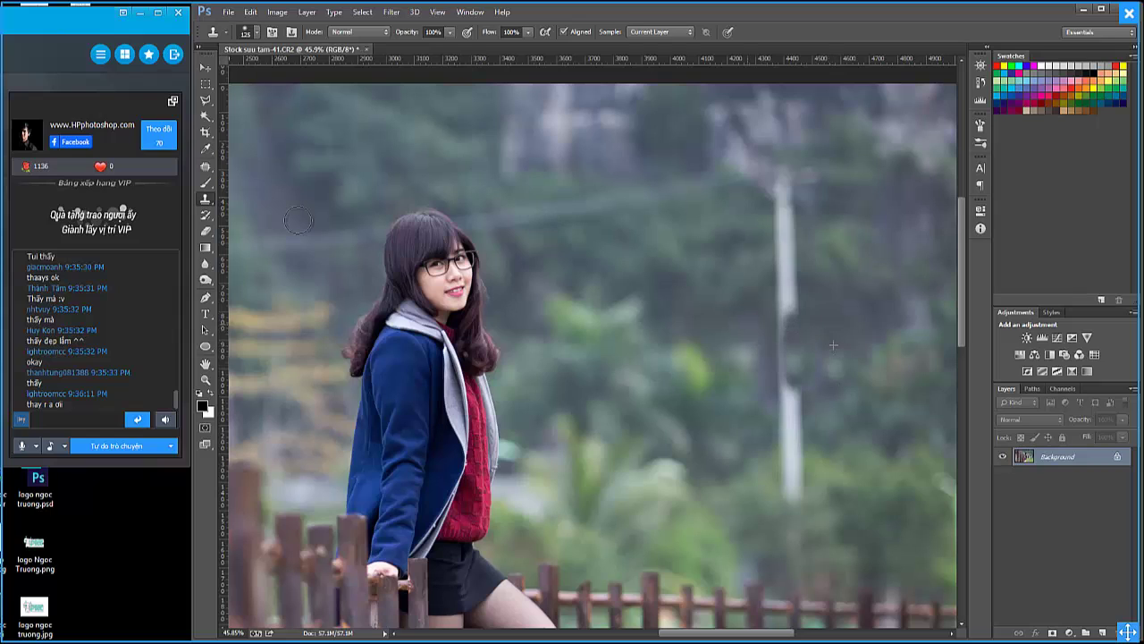
pyautogui.click(206, 100)
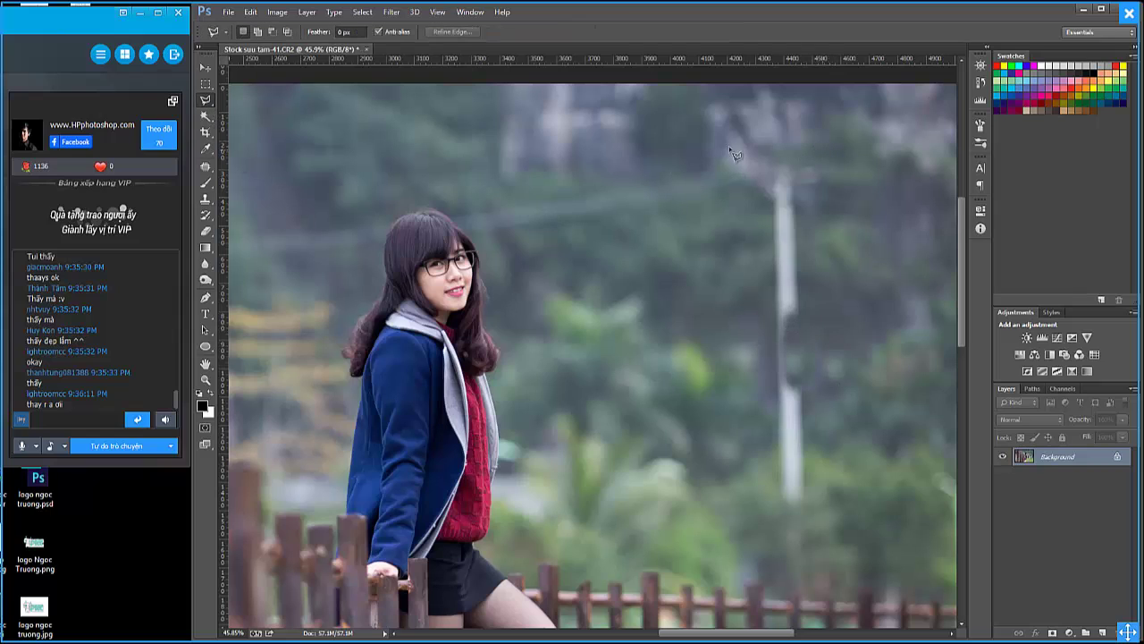
pyautogui.moveTo(720, 161); pyautogui.dragTo(833, 547)
pyautogui.moveTo(864, 282); pyautogui.dragTo(828, 154)
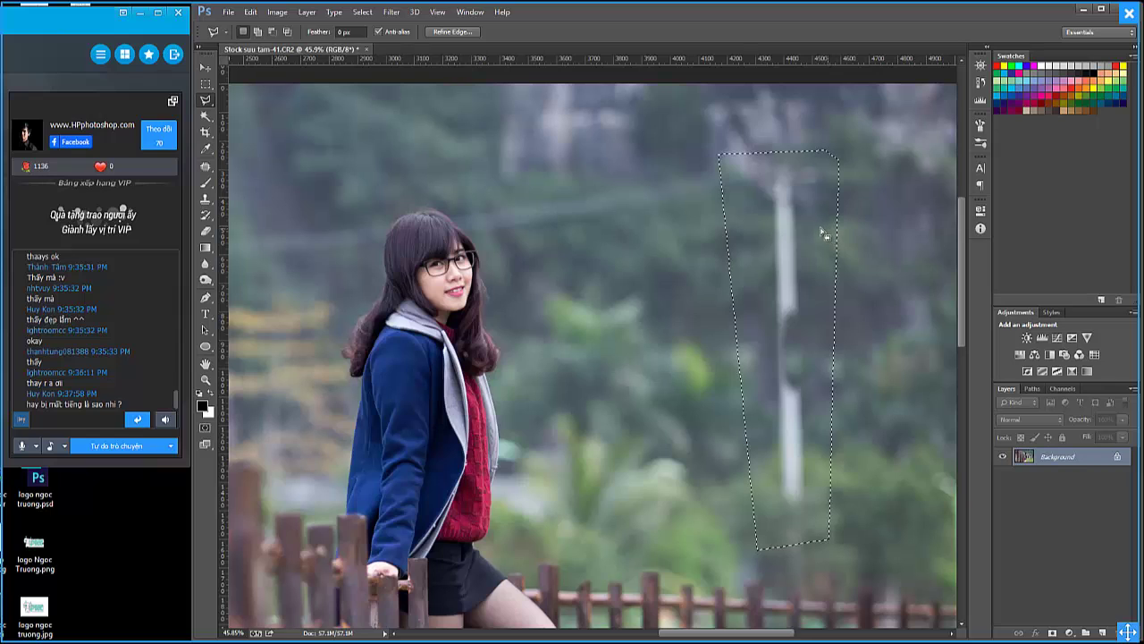
# Content-Aware Fill the pole selection, then deselect with Ctrl+D.
pyautogui.rightClick(820, 228)
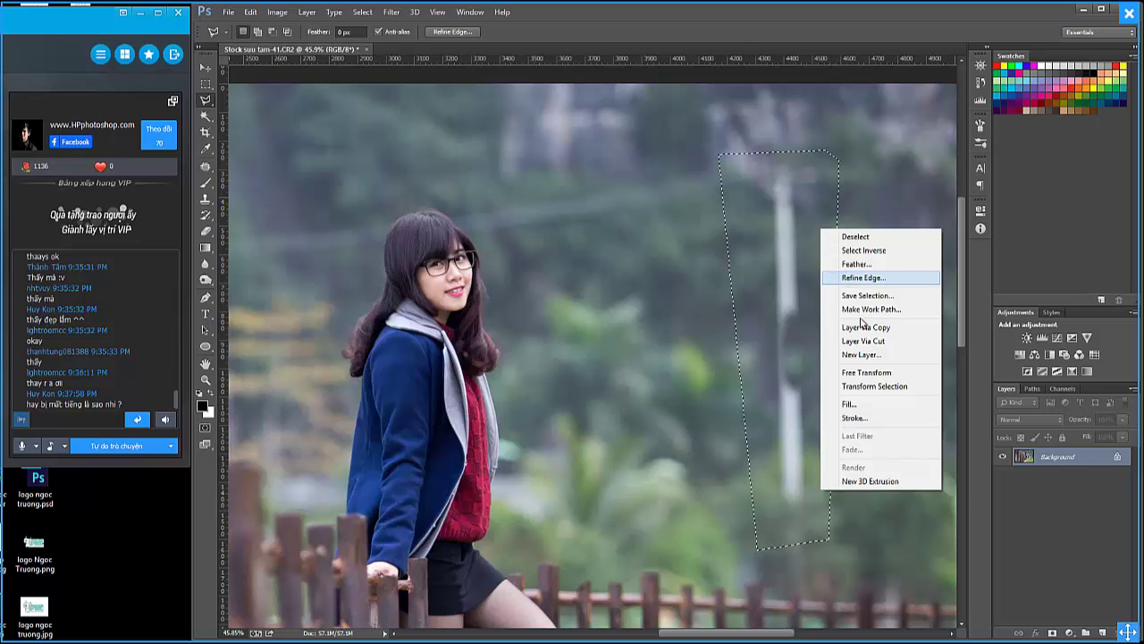
pyautogui.click(866, 404)
pyautogui.click(587, 200)
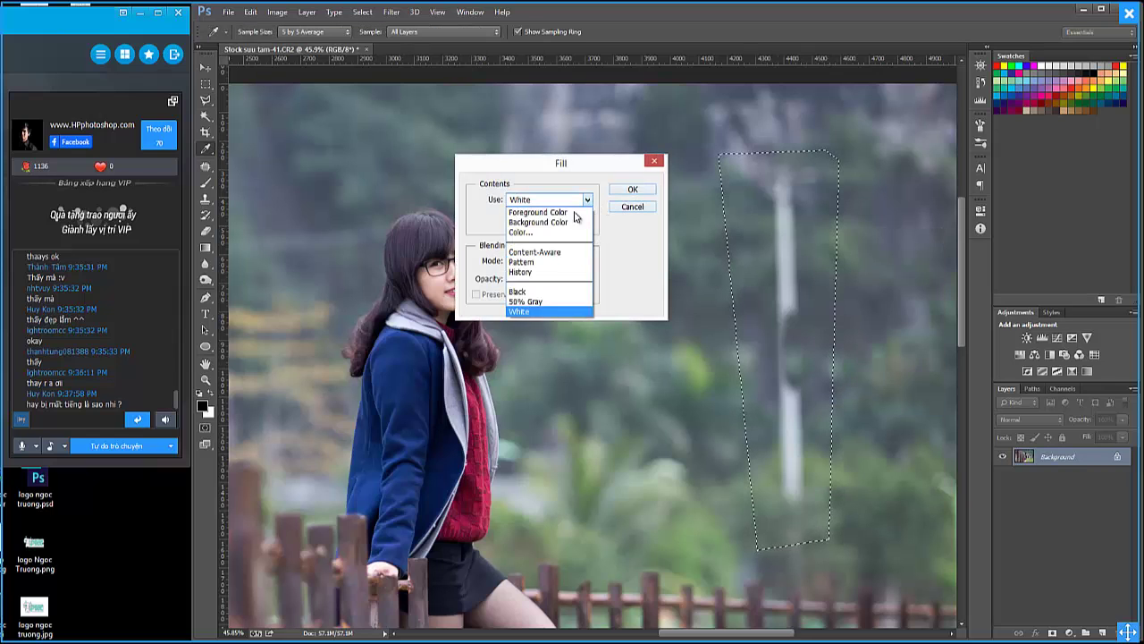
pyautogui.click(554, 253)
pyautogui.click(630, 191)
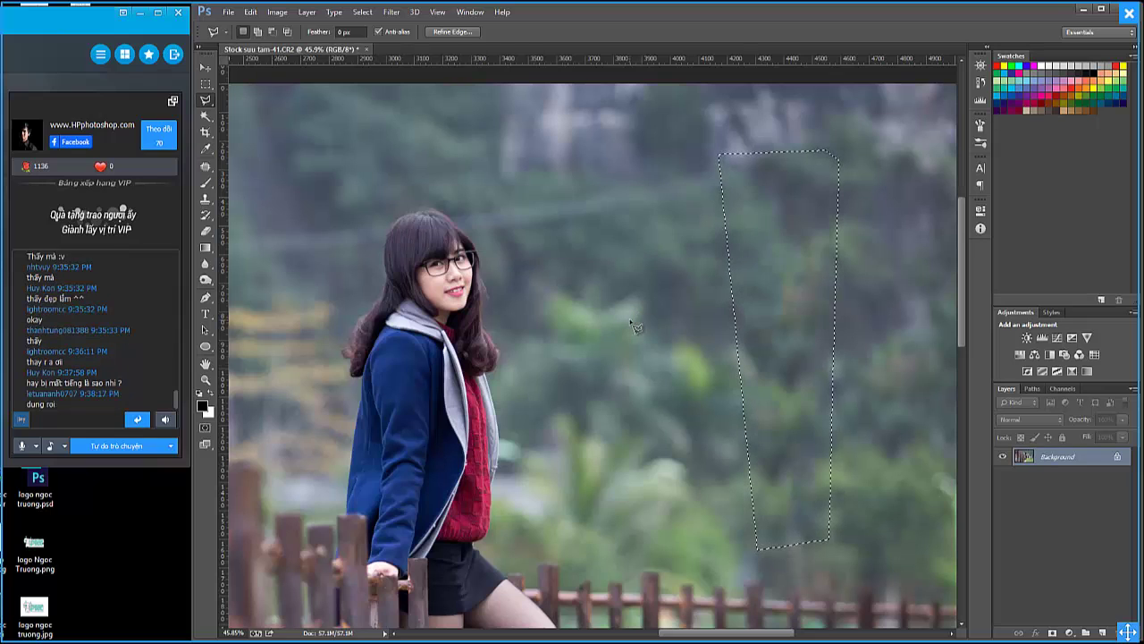
pyautogui.hotkey('ctrl', 'd')
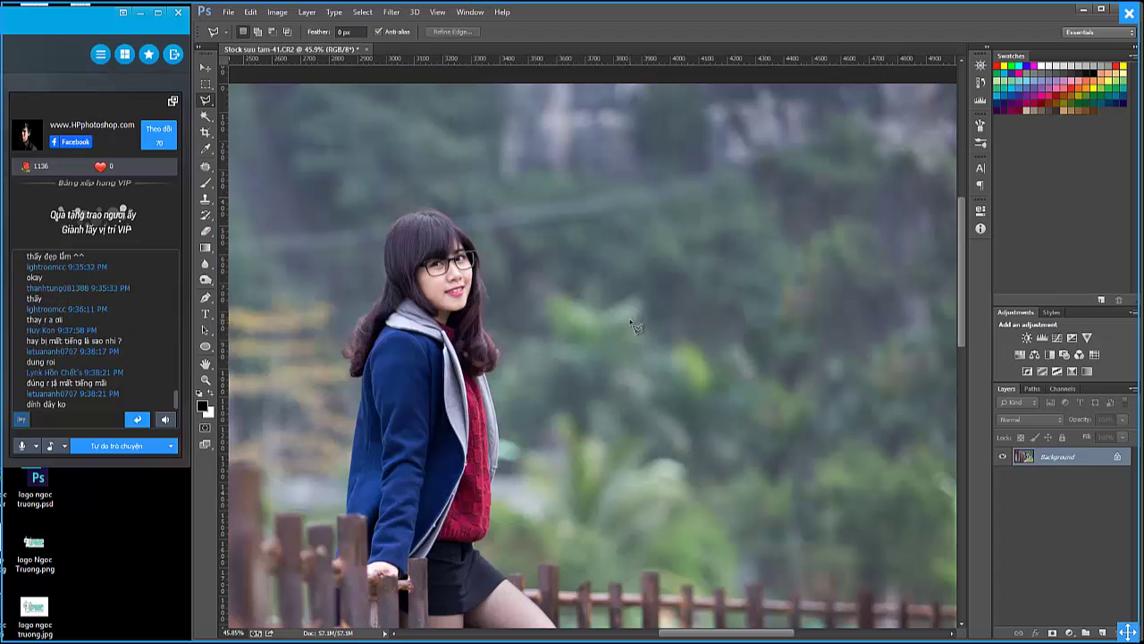
# Zoom out and draw a polygonal selection around the diagonal wire.
pyautogui.press('z')
pyautogui.keyDown('alt'); pyautogui.click(639, 286); pyautogui.keyUp('alt')
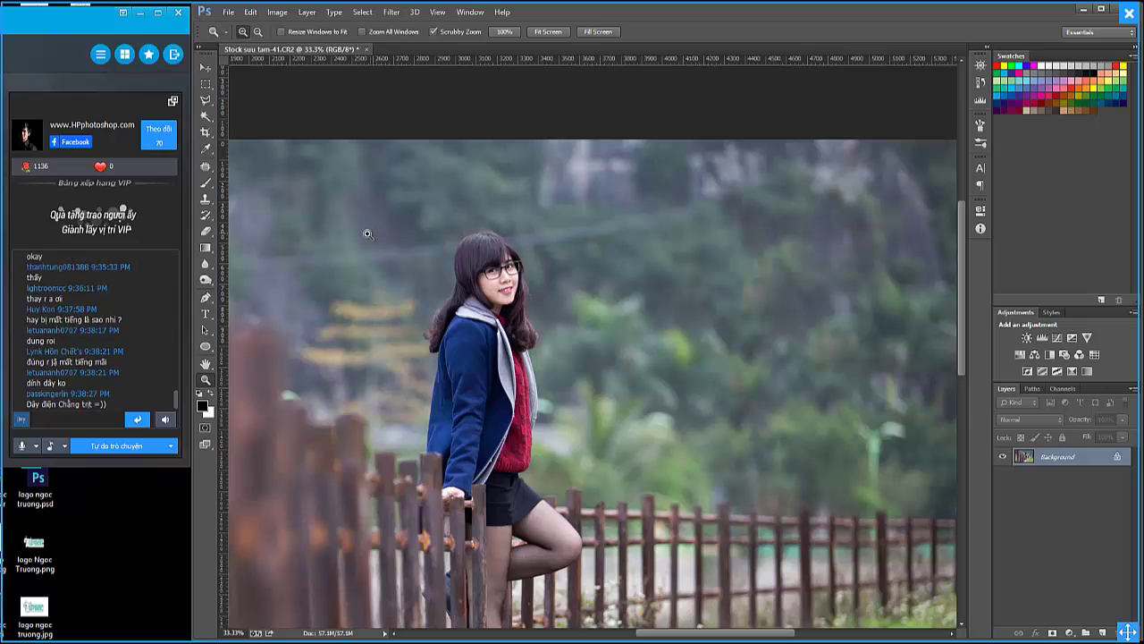
pyautogui.click(205, 99)
pyautogui.click(519, 225)
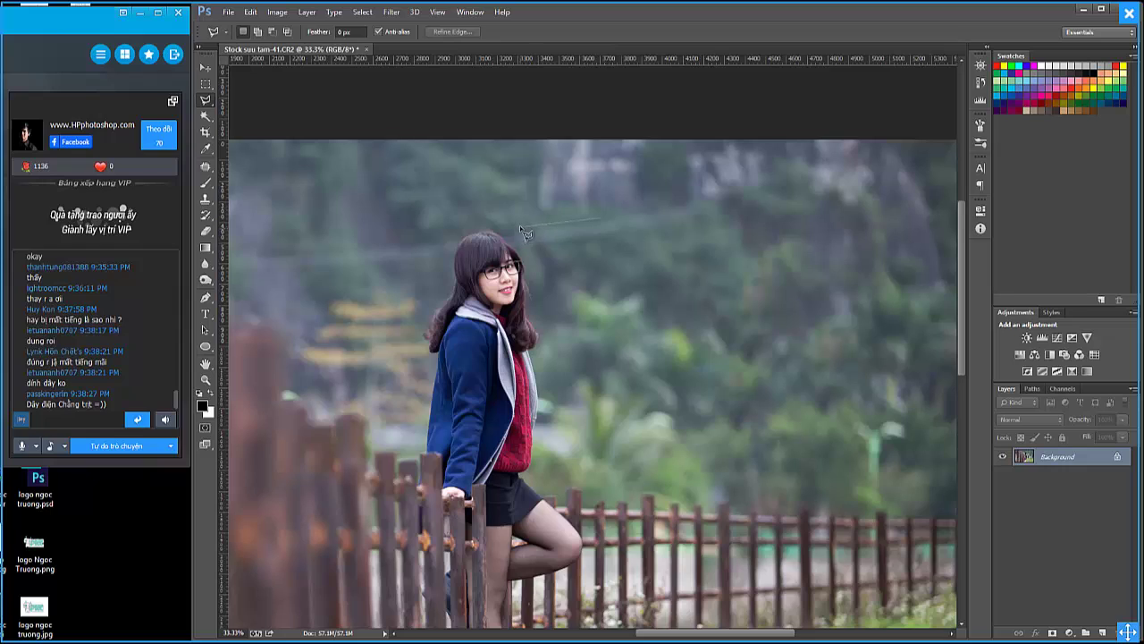
pyautogui.click(725, 215)
pyautogui.click(716, 194)
pyautogui.press('Return')
# Content-Aware Fill the wire selection to blend it into the foliage.
pyautogui.rightClick(663, 223)
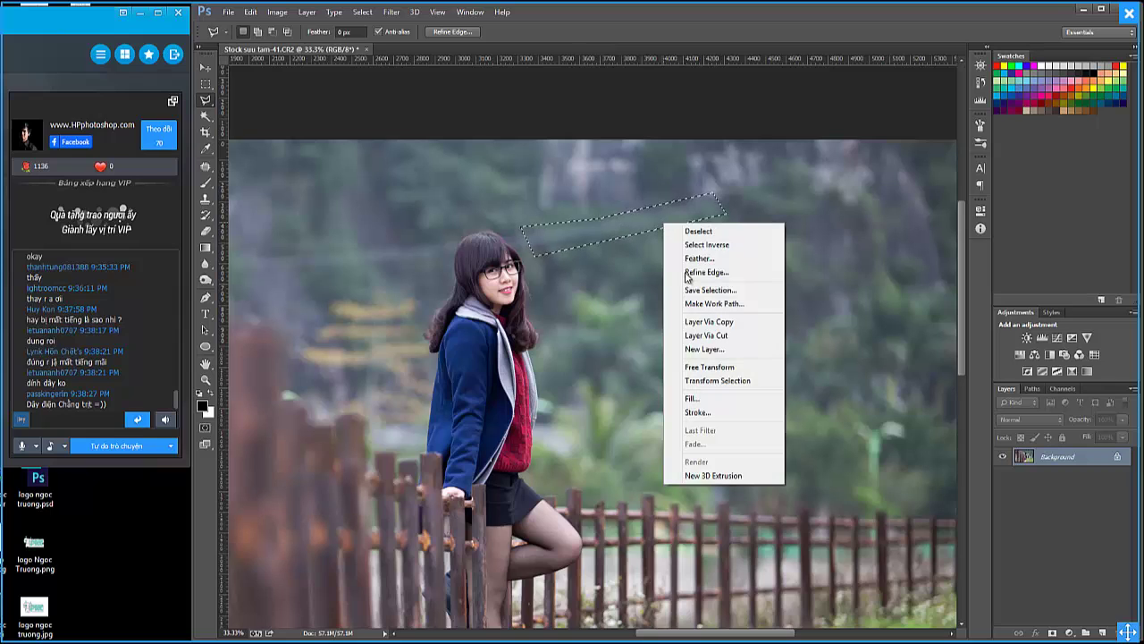
pyautogui.click(704, 399)
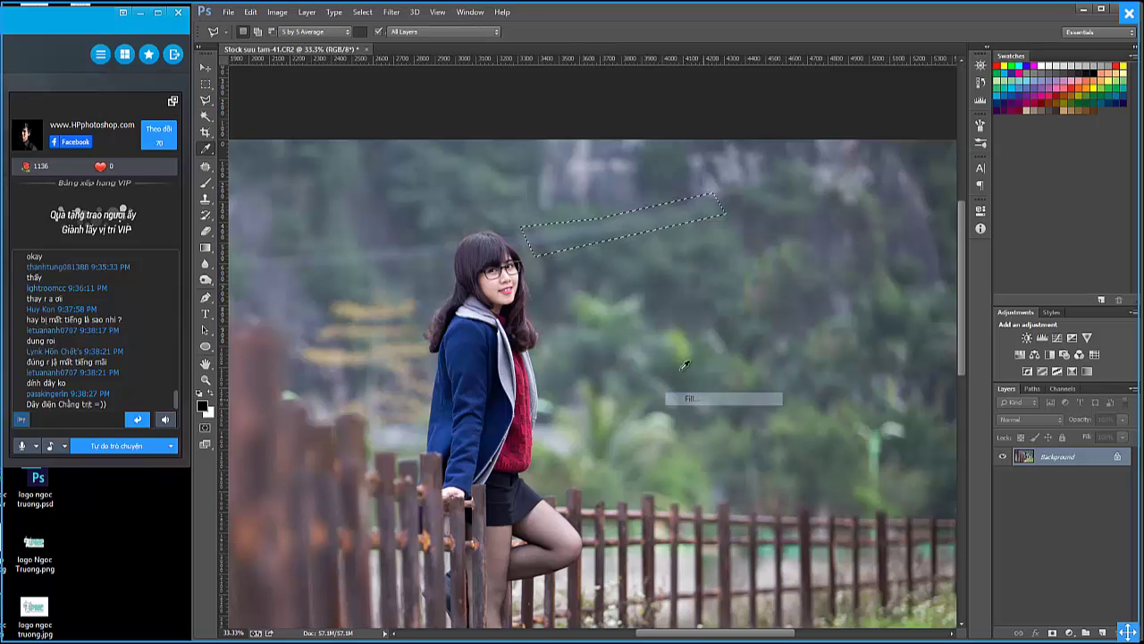
pyautogui.click(573, 201)
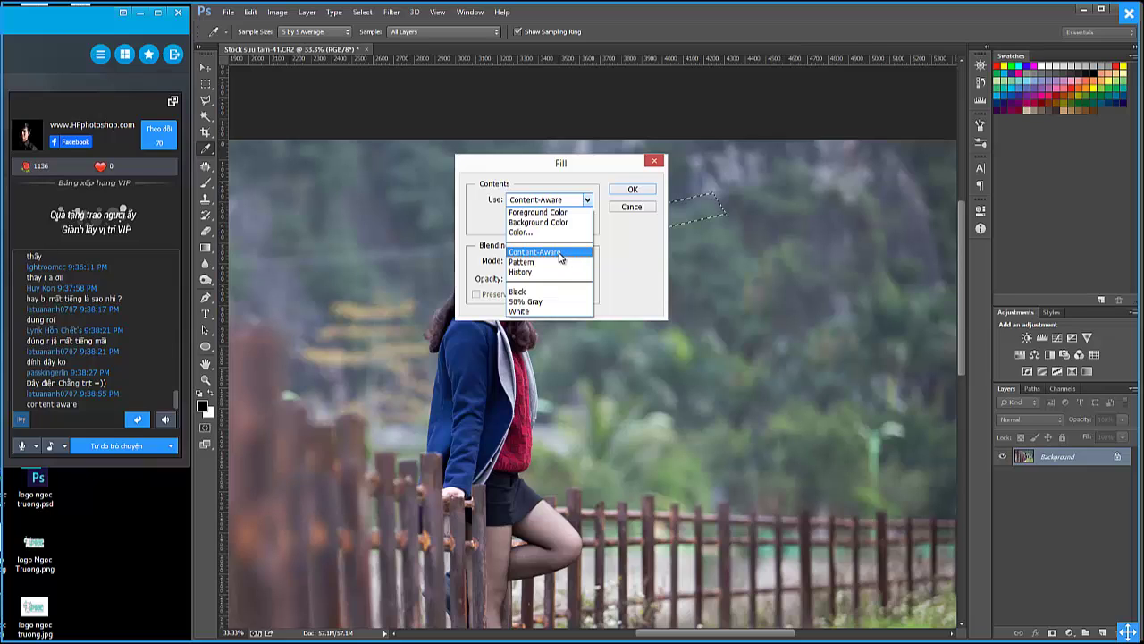
pyautogui.click(541, 254)
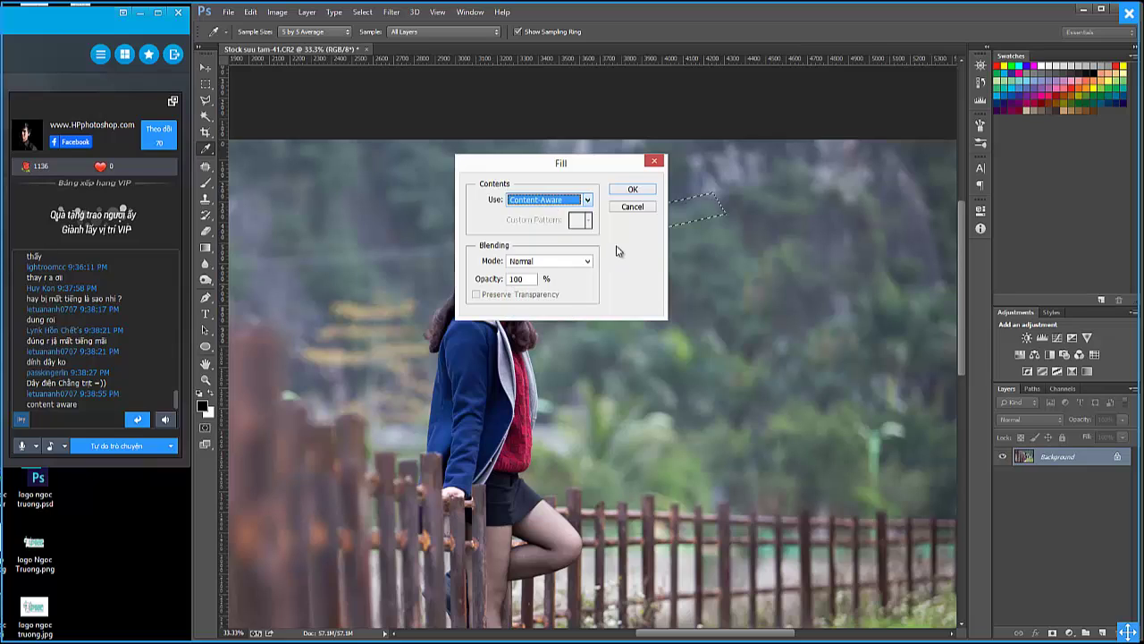
pyautogui.moveTo(562, 164); pyautogui.dragTo(839, 184)
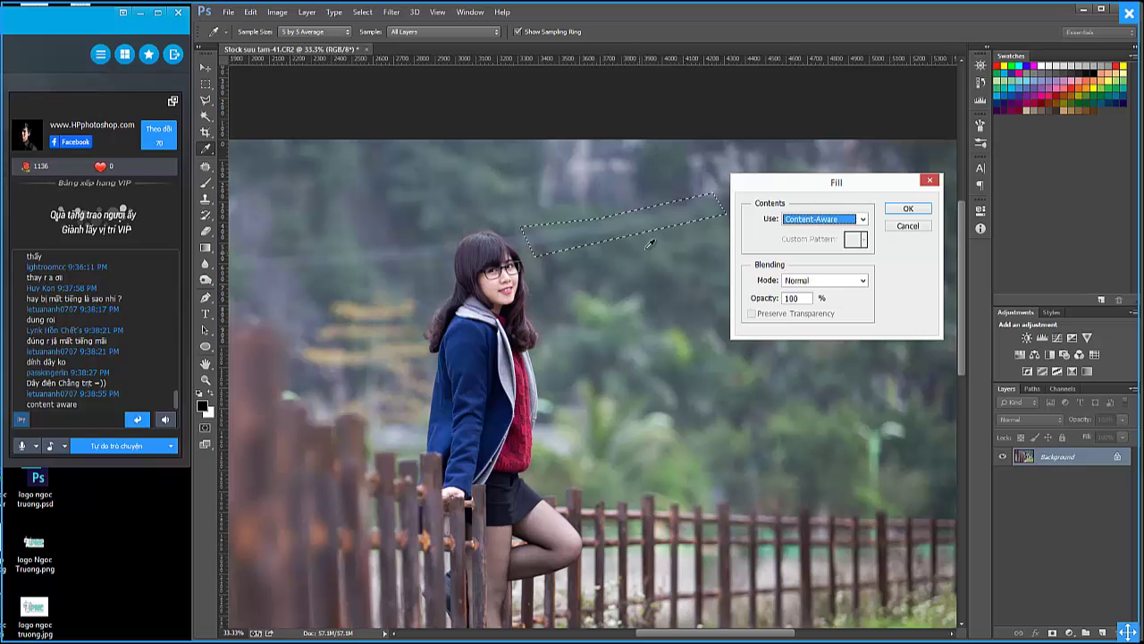
pyautogui.moveTo(832, 182); pyautogui.dragTo(861, 221)
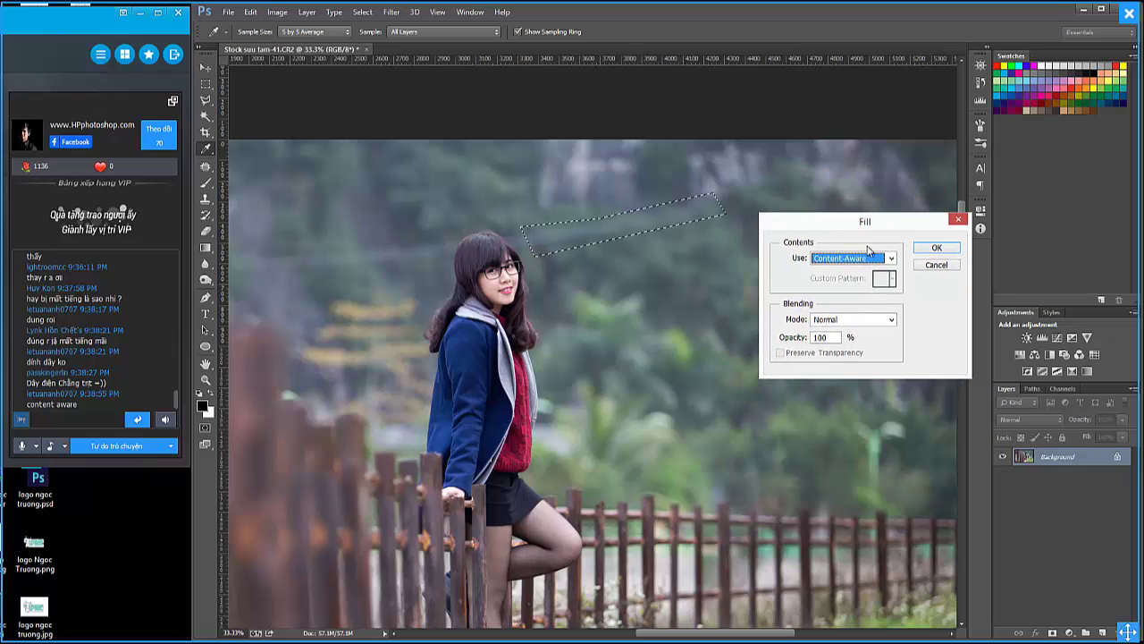
pyautogui.click(936, 248)
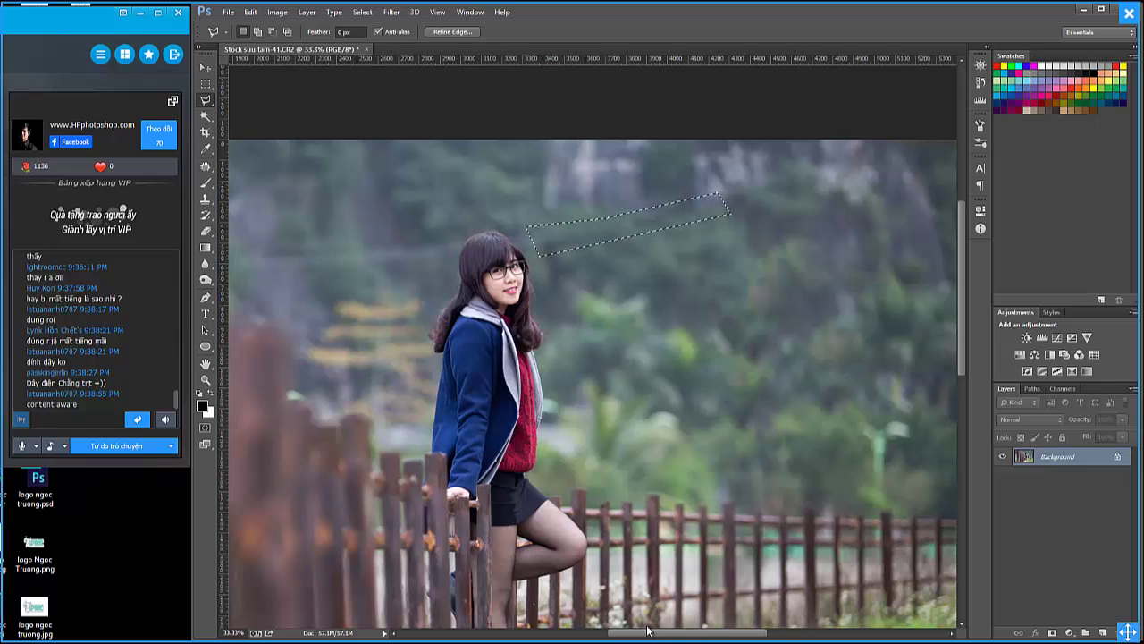
# Outline the remaining wire section above the girl's head.
pyautogui.moveTo(687, 633); pyautogui.dragTo(630, 628)
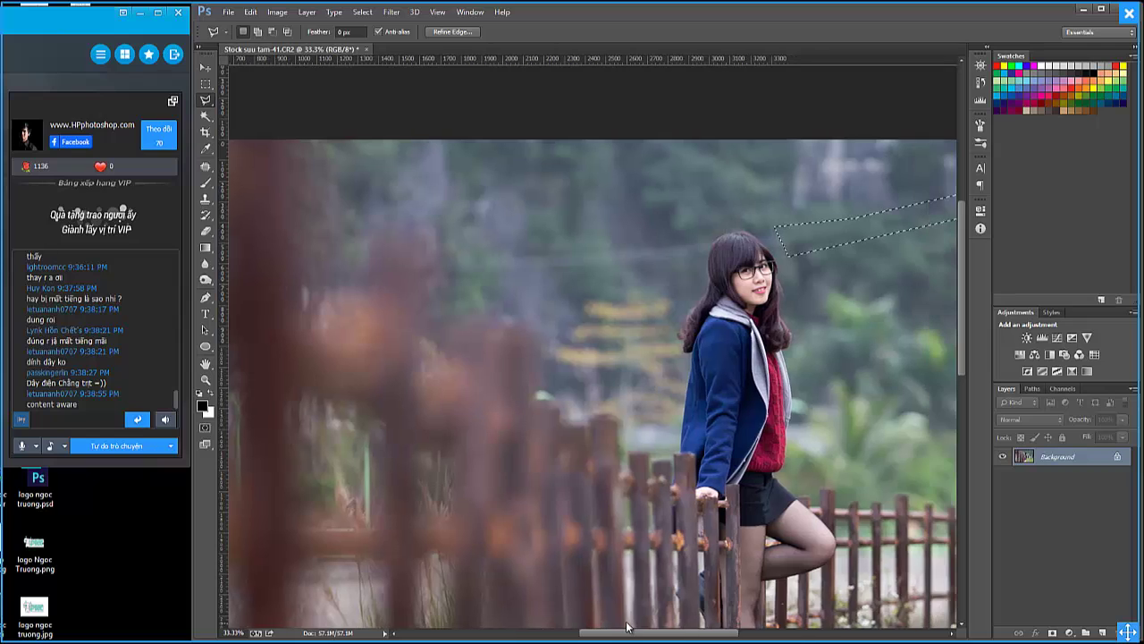
pyautogui.click(703, 233)
pyautogui.click(697, 265)
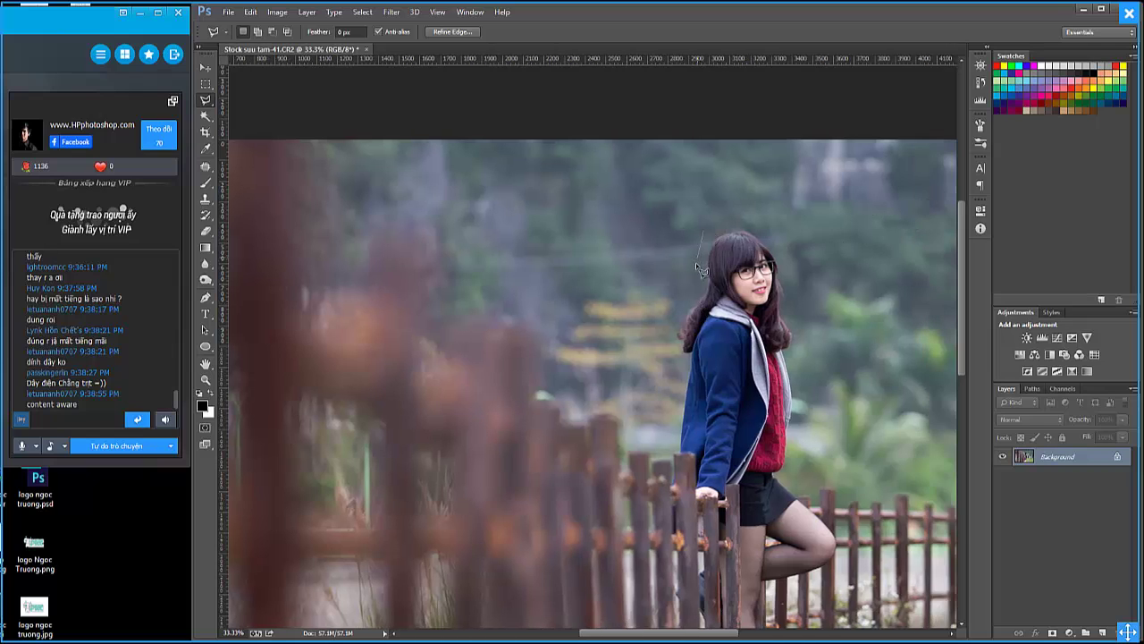
pyautogui.click(457, 271)
pyautogui.click(456, 247)
pyautogui.click(701, 232)
# Fill the remaining wire selection, deselect, and zoom out to 25%.
pyautogui.rightClick(700, 314)
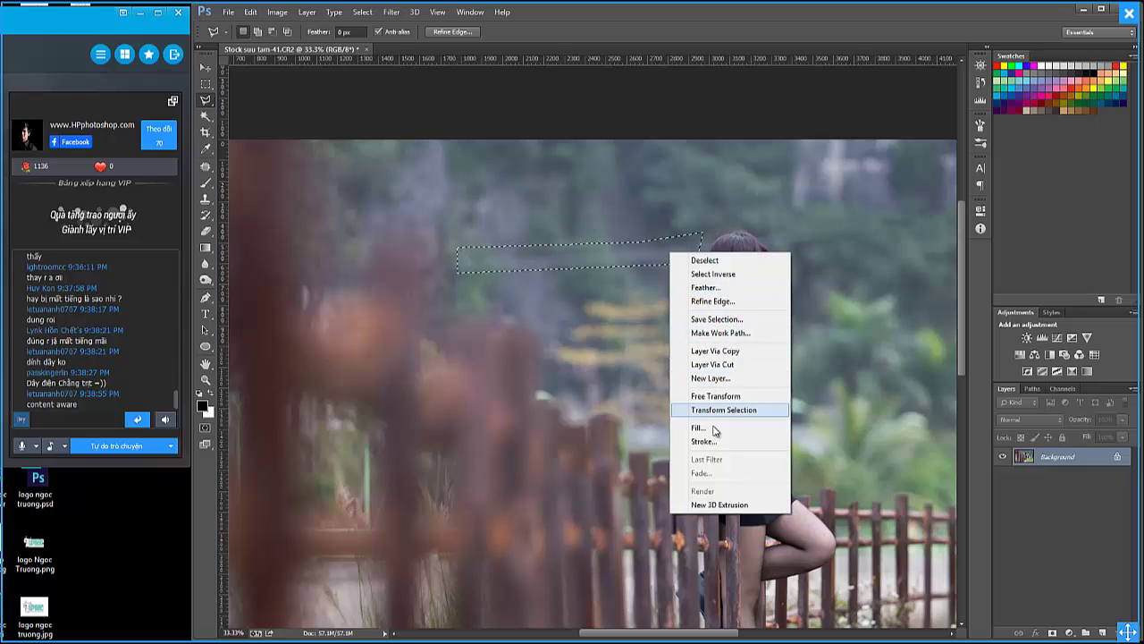
pyautogui.click(707, 427)
pyautogui.click(925, 250)
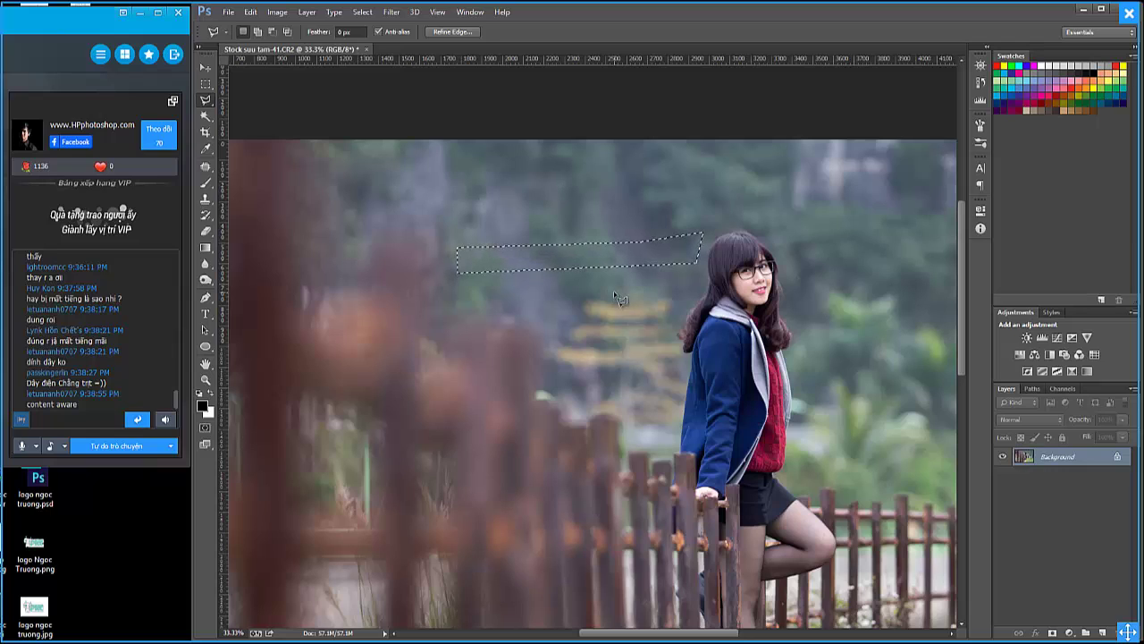
pyautogui.hotkey('ctrl', 'd')
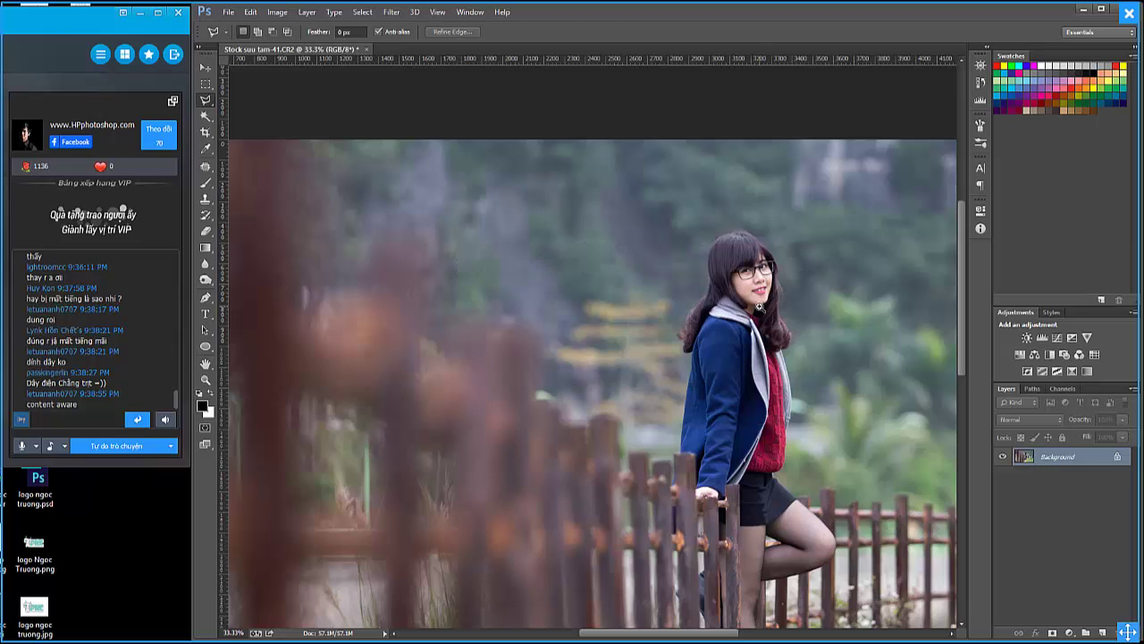
pyautogui.press('z')
pyautogui.keyDown('alt'); pyautogui.click(759, 305); pyautogui.keyUp('alt')
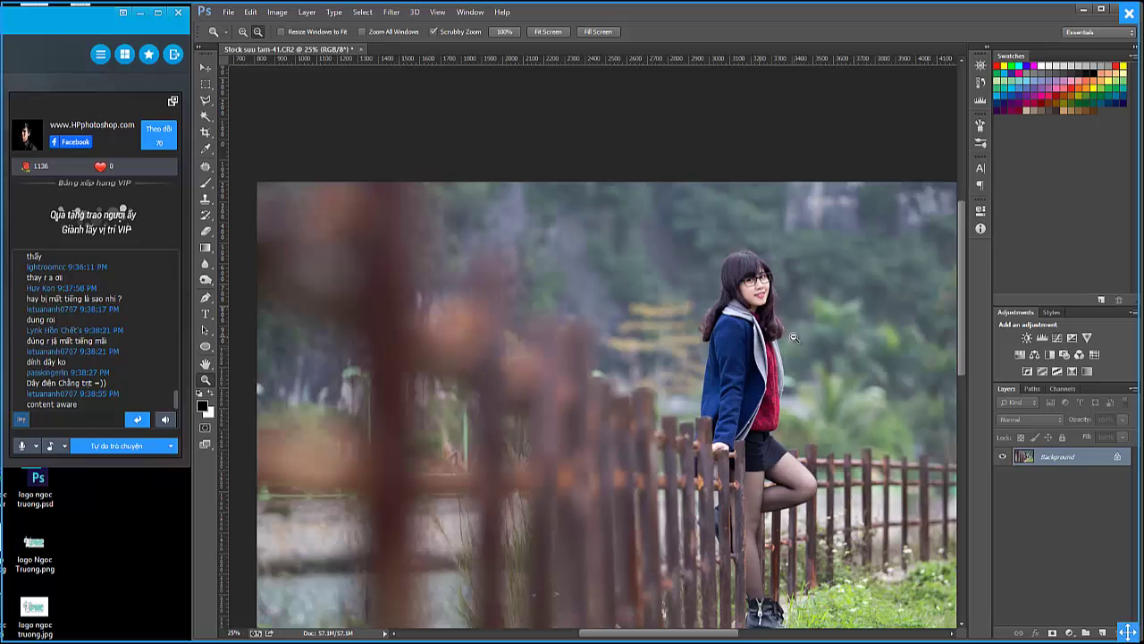
pyautogui.keyDown('alt'); pyautogui.click(718, 376); pyautogui.keyUp('alt')
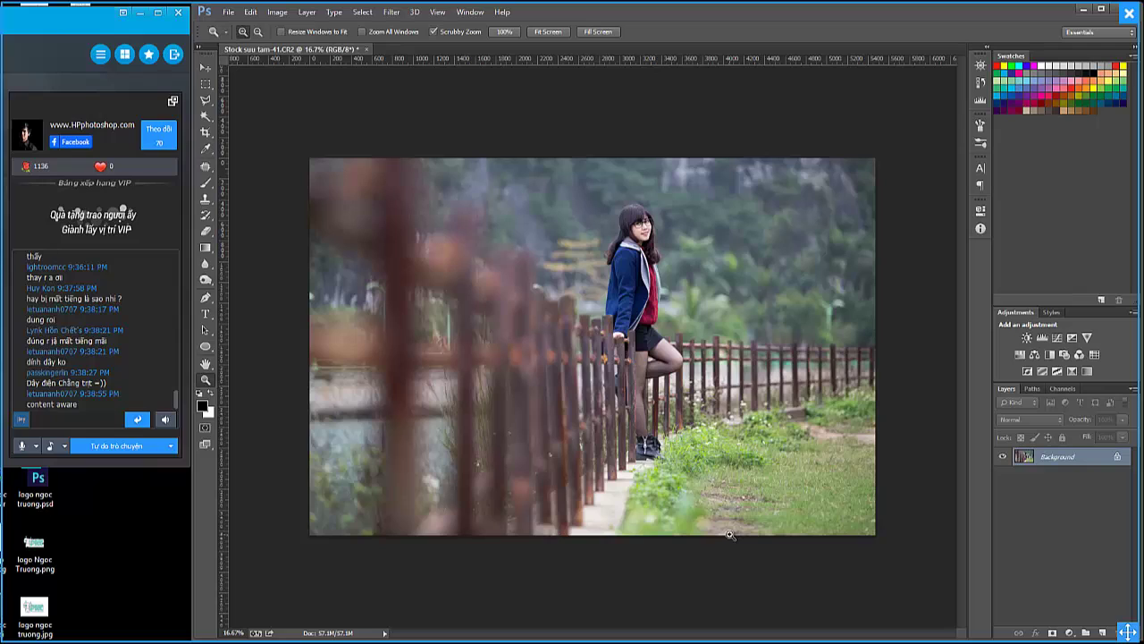
pyautogui.press('s')
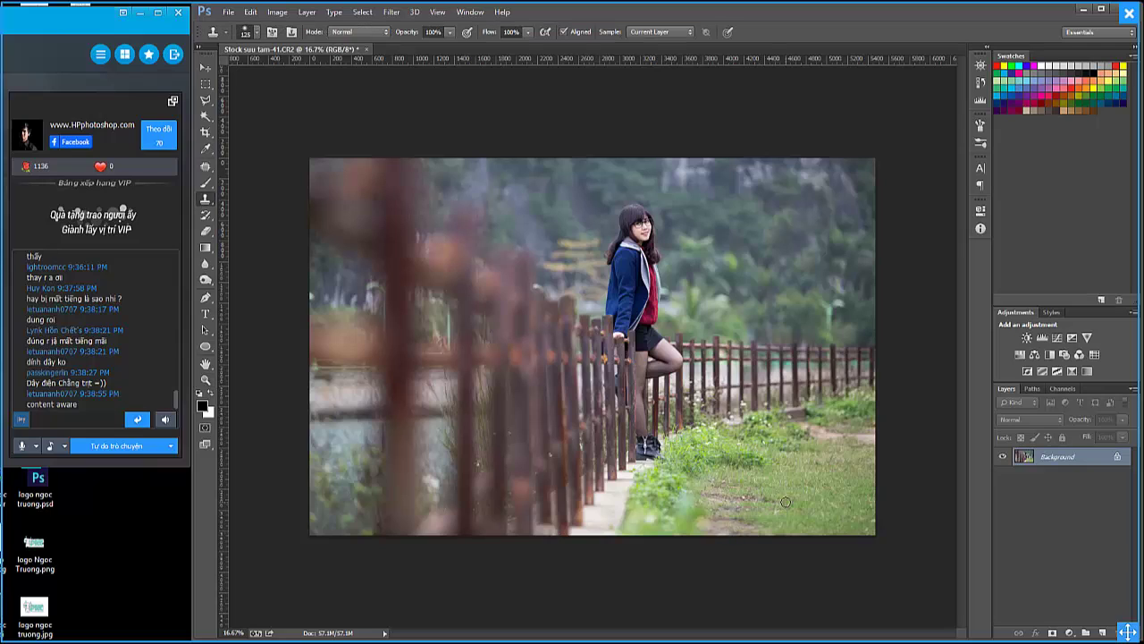
pyautogui.press(']')
pyautogui.press(']')
pyautogui.press(']')
pyautogui.press(']')
pyautogui.press(']')
pyautogui.press(']')
pyautogui.press(']')
pyautogui.press(']')
pyautogui.press(']')
pyautogui.keyDown('alt'); pyautogui.click(791, 501); pyautogui.keyUp('alt')
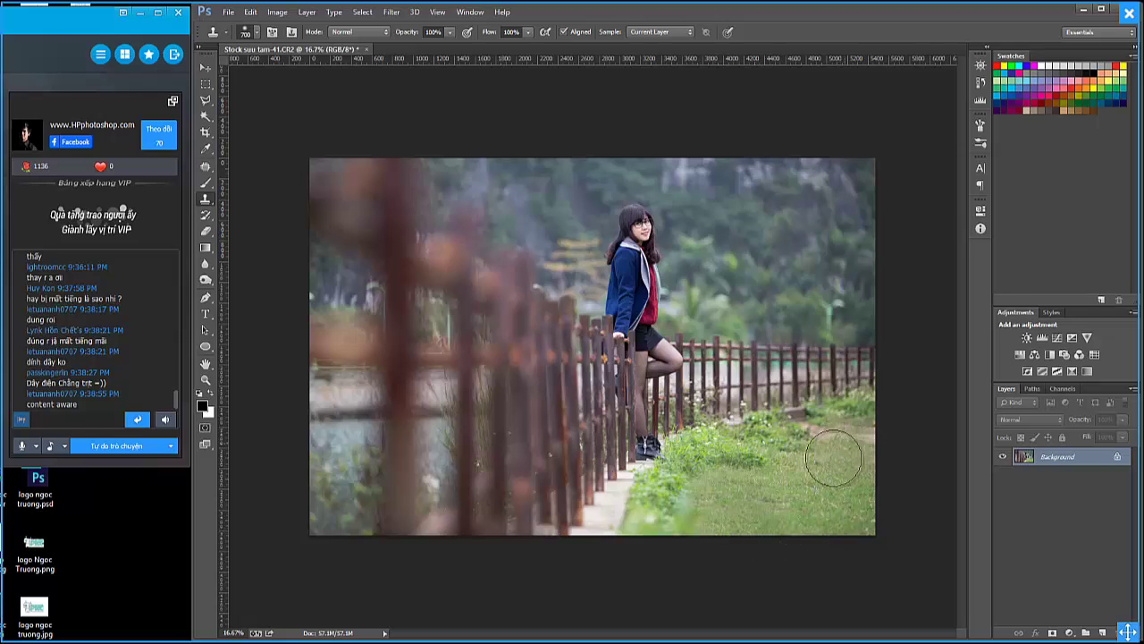
pyautogui.press('[')
pyautogui.press('[')
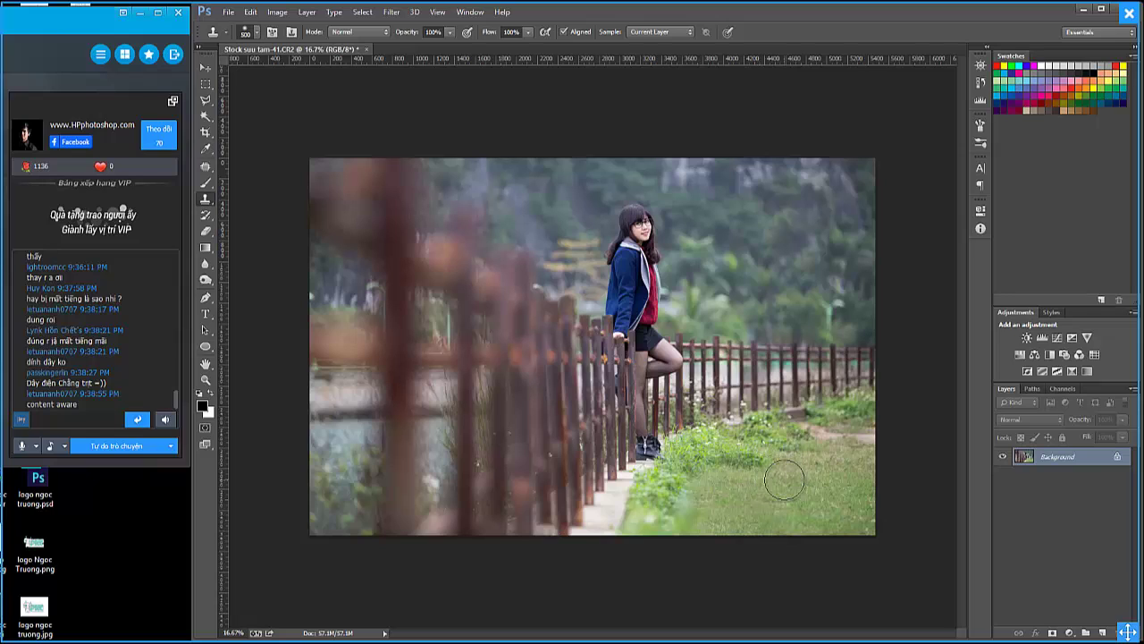
pyautogui.press('[')
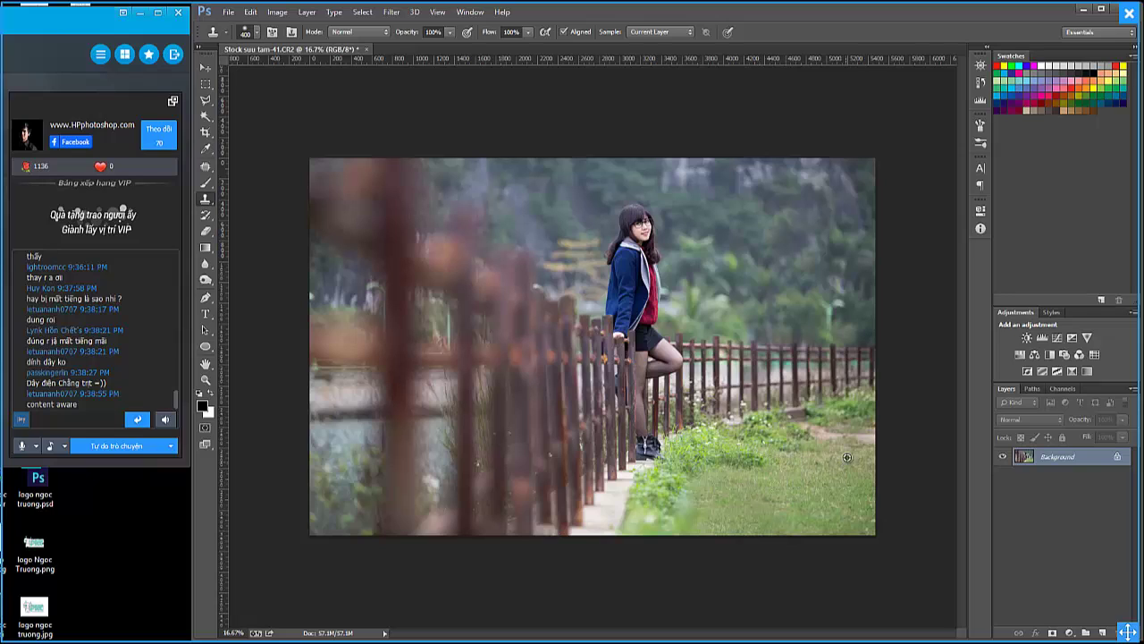
pyautogui.keyDown('alt'); pyautogui.click(847, 457); pyautogui.keyUp('alt')
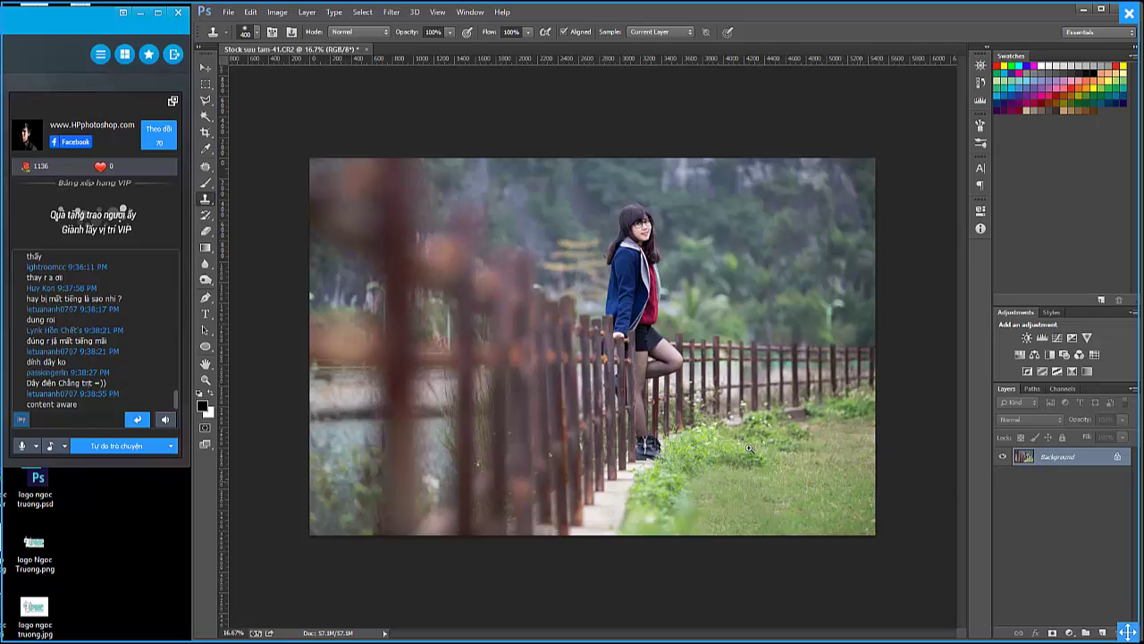
pyautogui.press('z')
pyautogui.keyDown('alt'); pyautogui.click(840, 414); pyautogui.keyUp('alt')
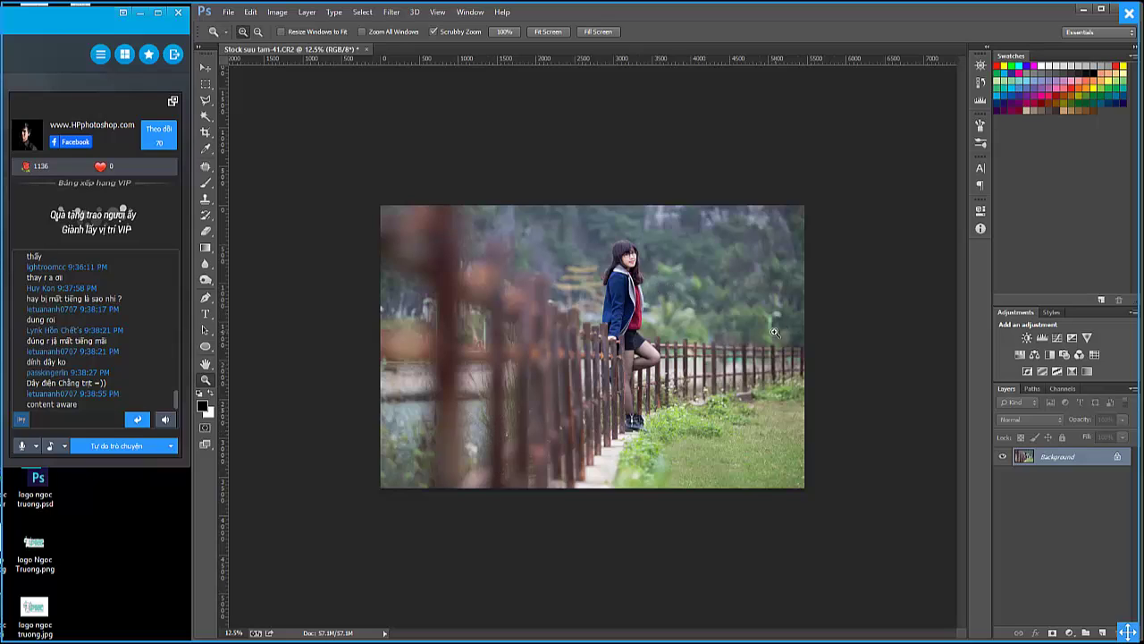
# Zoom into the foliage and patch out the pale green post with the Patch Tool.
pyautogui.moveTo(802, 332); pyautogui.dragTo(854, 350)
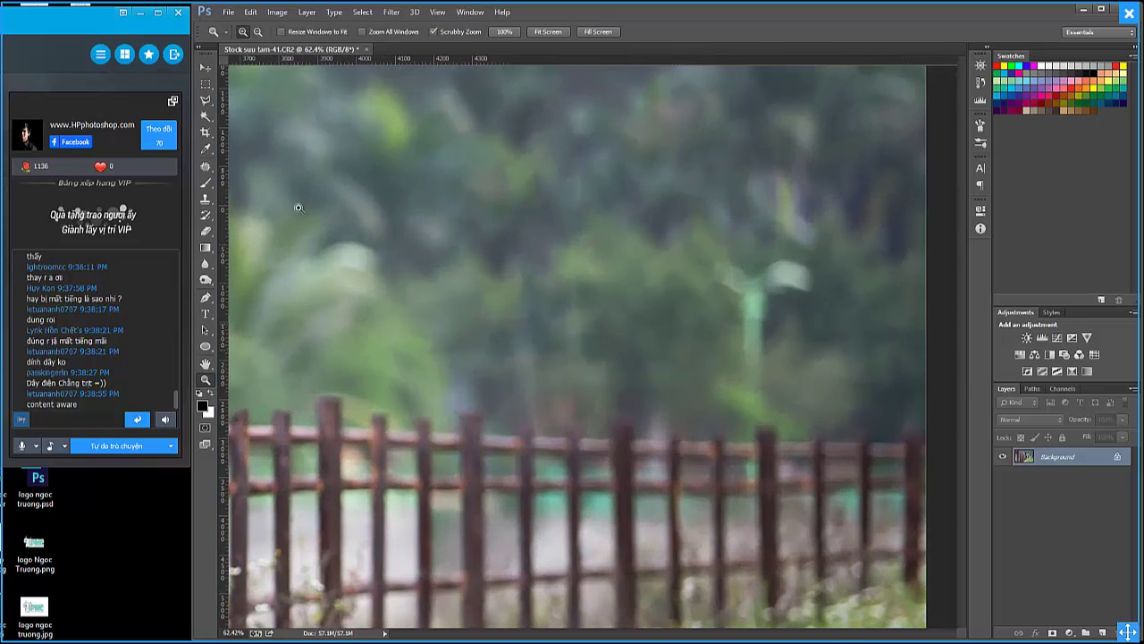
pyautogui.click(206, 167)
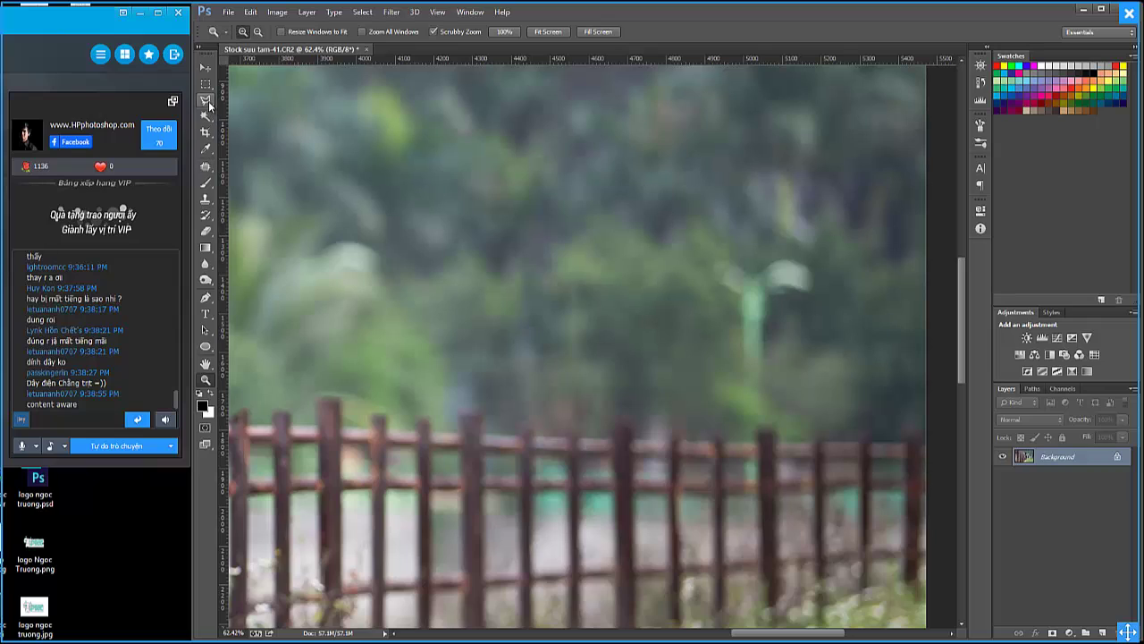
pyautogui.click(205, 100)
pyautogui.click(205, 168)
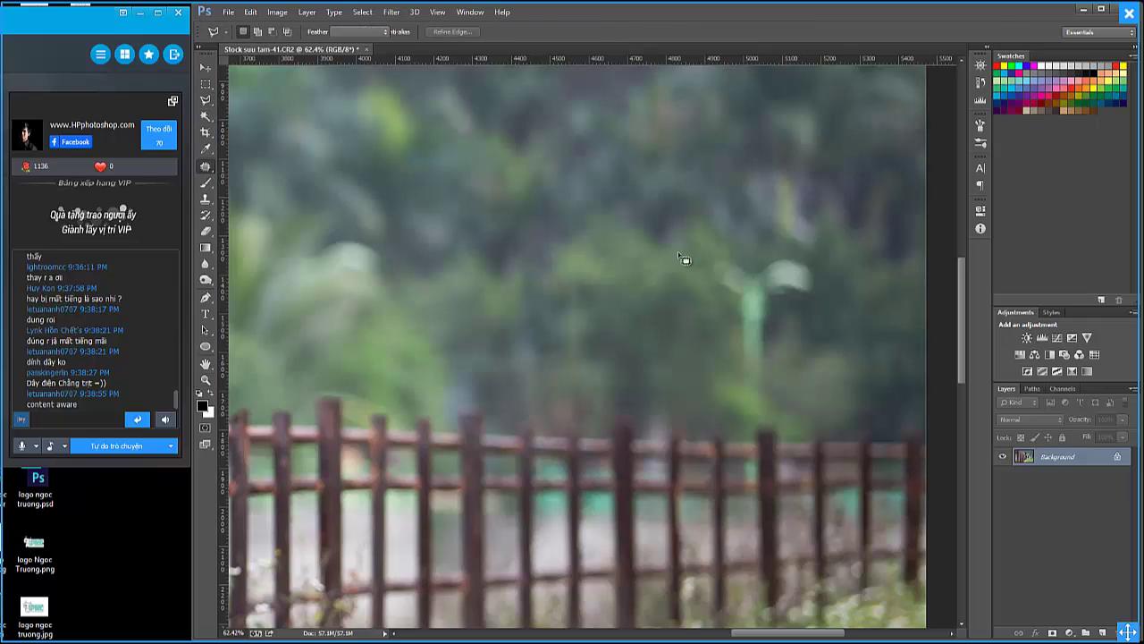
pyautogui.rightClick(207, 168)
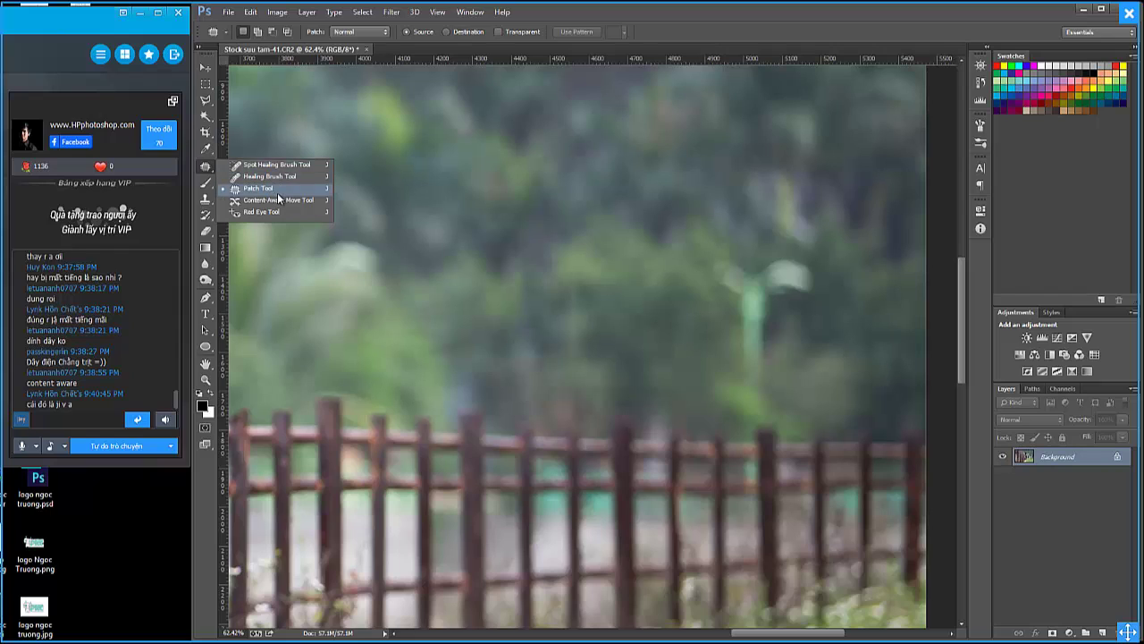
pyautogui.click(361, 203)
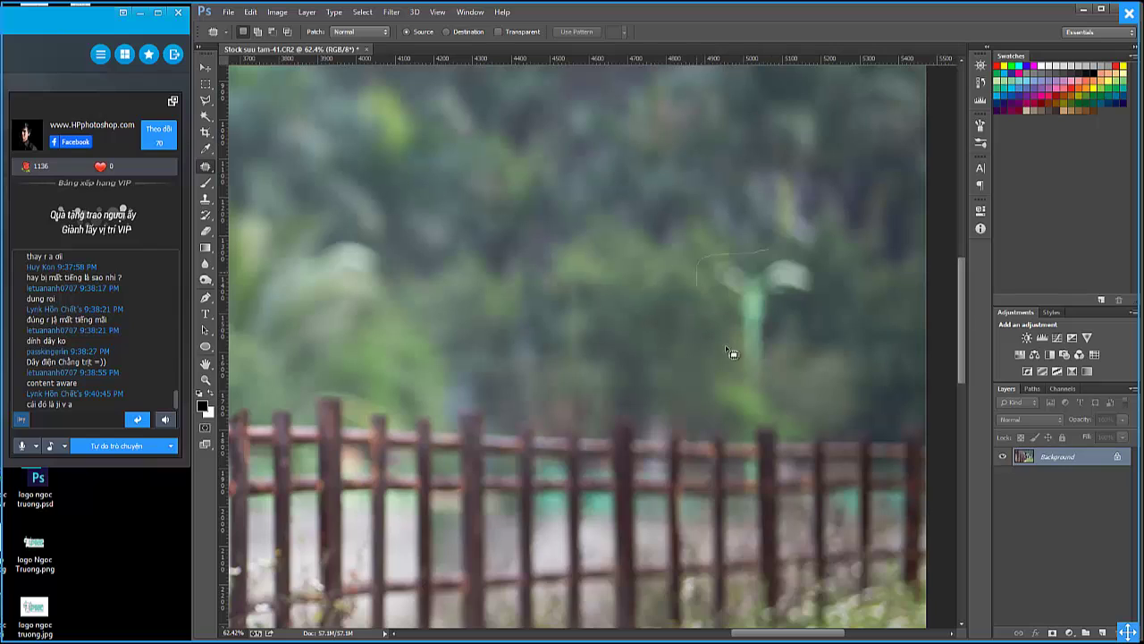
pyautogui.moveTo(732, 353)
pyautogui.mouseDown()
pyautogui.moveTo(753, 384)
pyautogui.moveTo(823, 270)
pyautogui.moveTo(750, 299)
pyautogui.moveTo(642, 295)
pyautogui.mouseUp()
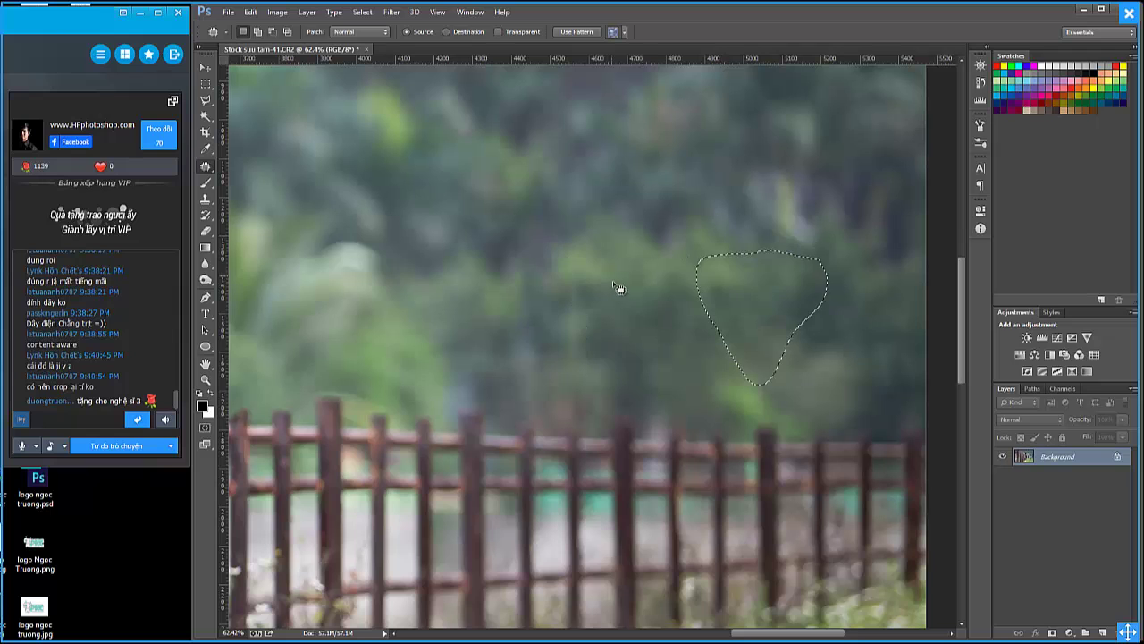
# Deselect the patch and zoom out to show the whole photo.
pyautogui.hotkey('ctrl', 'd')
pyautogui.press('z')
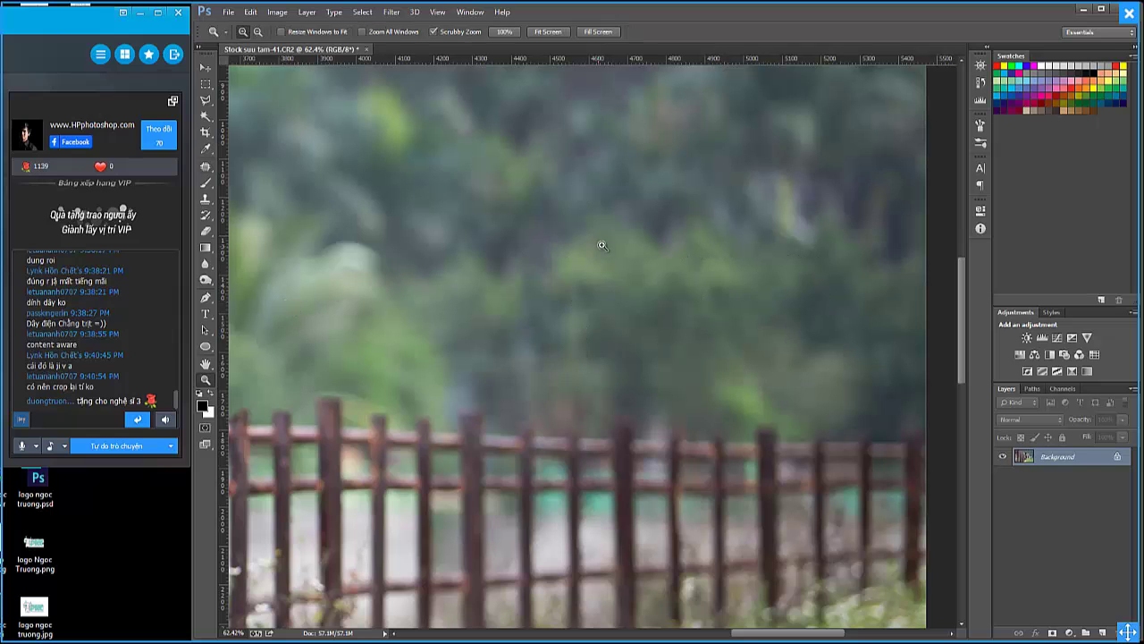
pyautogui.keyDown('alt'); pyautogui.click(602, 245); pyautogui.keyUp('alt')
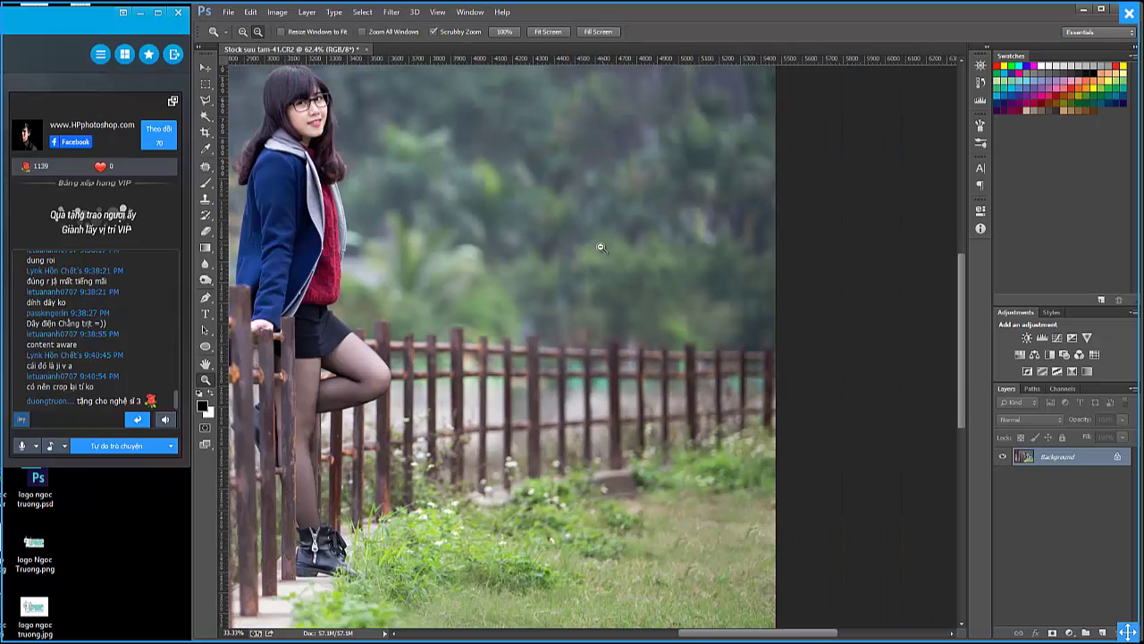
pyautogui.keyDown('alt'); pyautogui.click(598, 250); pyautogui.keyUp('alt')
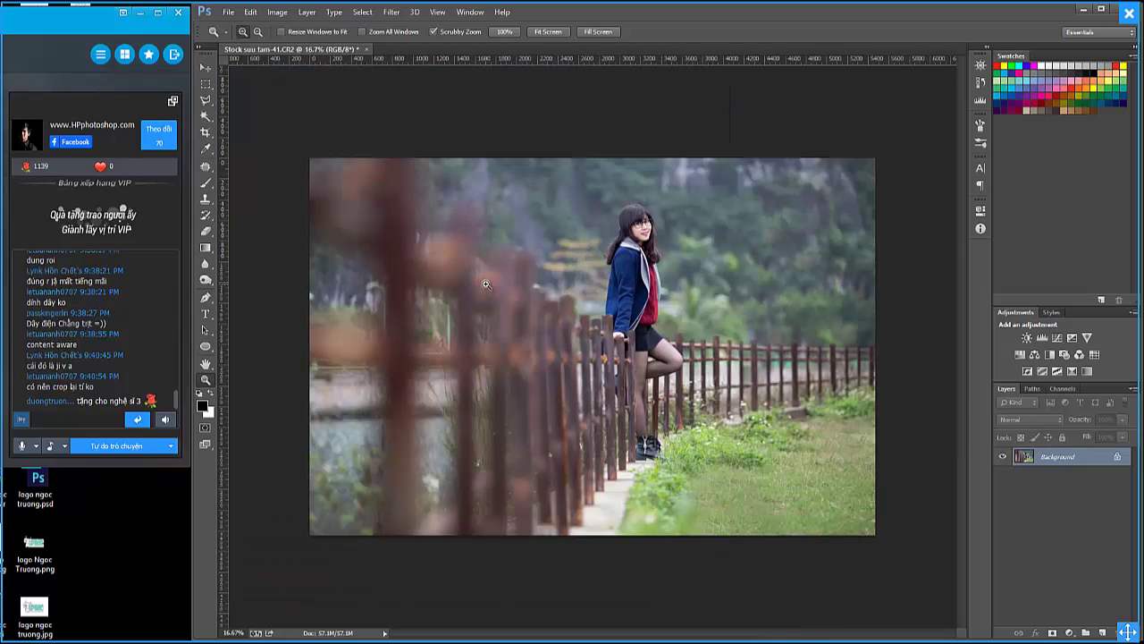
# Start a crop with a Golden Spiral overlay at the photo's original ratio.
pyautogui.click(207, 133)
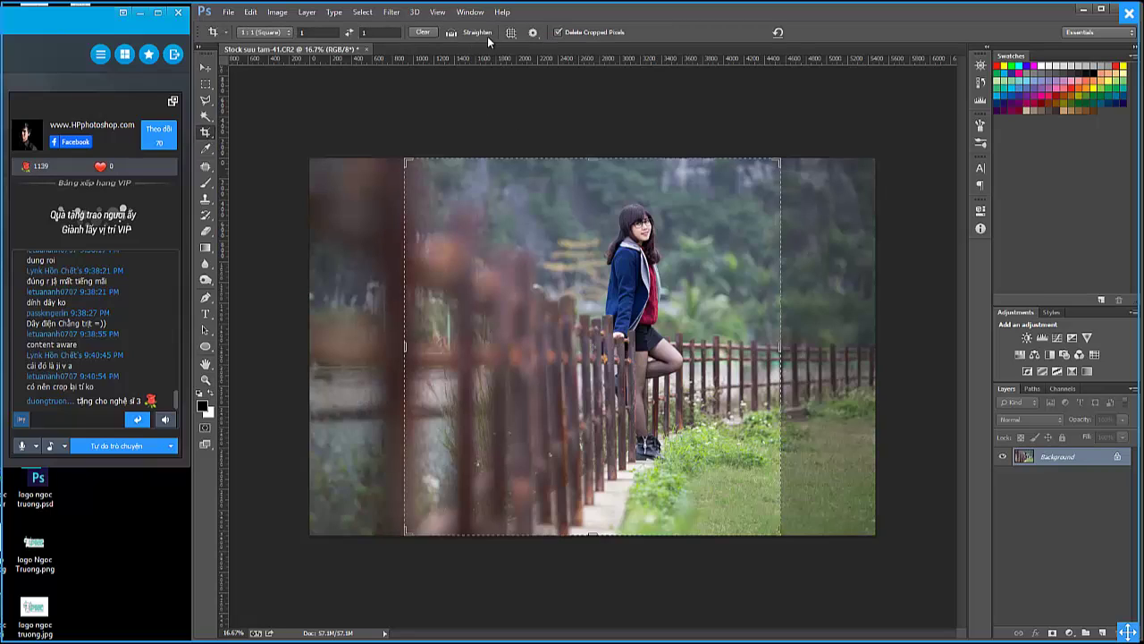
pyautogui.click(514, 34)
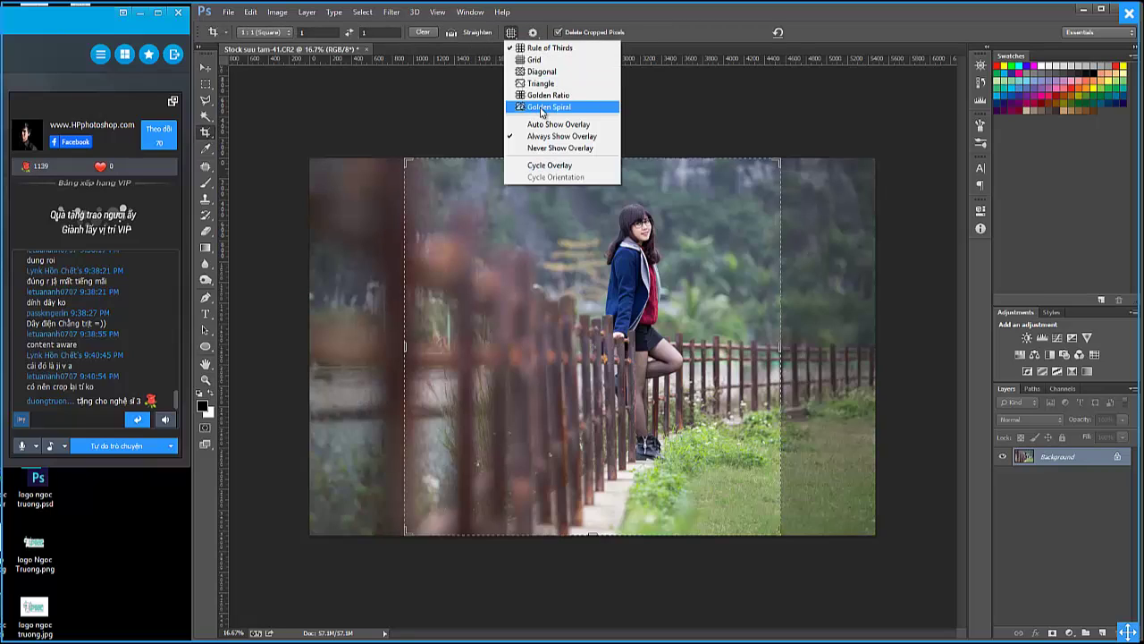
pyautogui.click(539, 107)
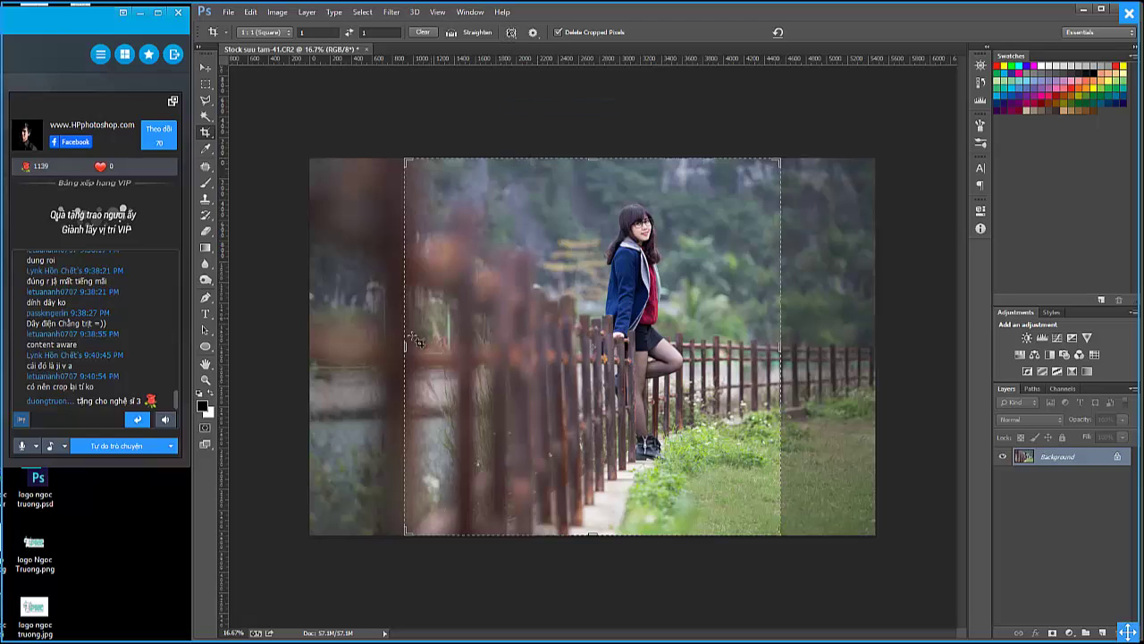
pyautogui.moveTo(406, 346); pyautogui.dragTo(365, 347)
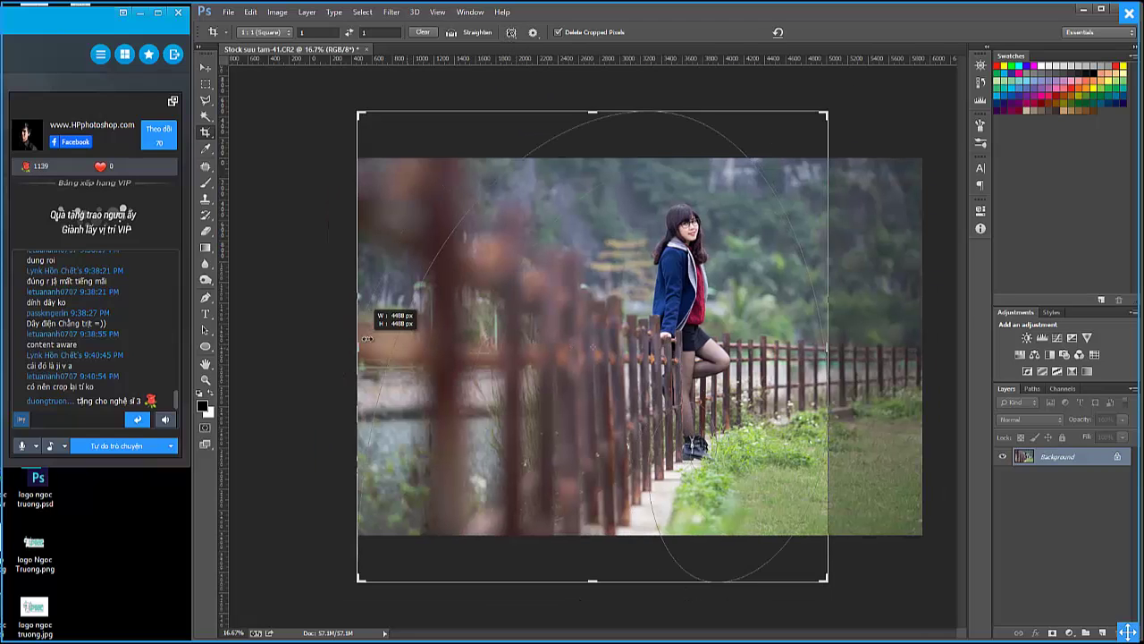
pyautogui.click(280, 33)
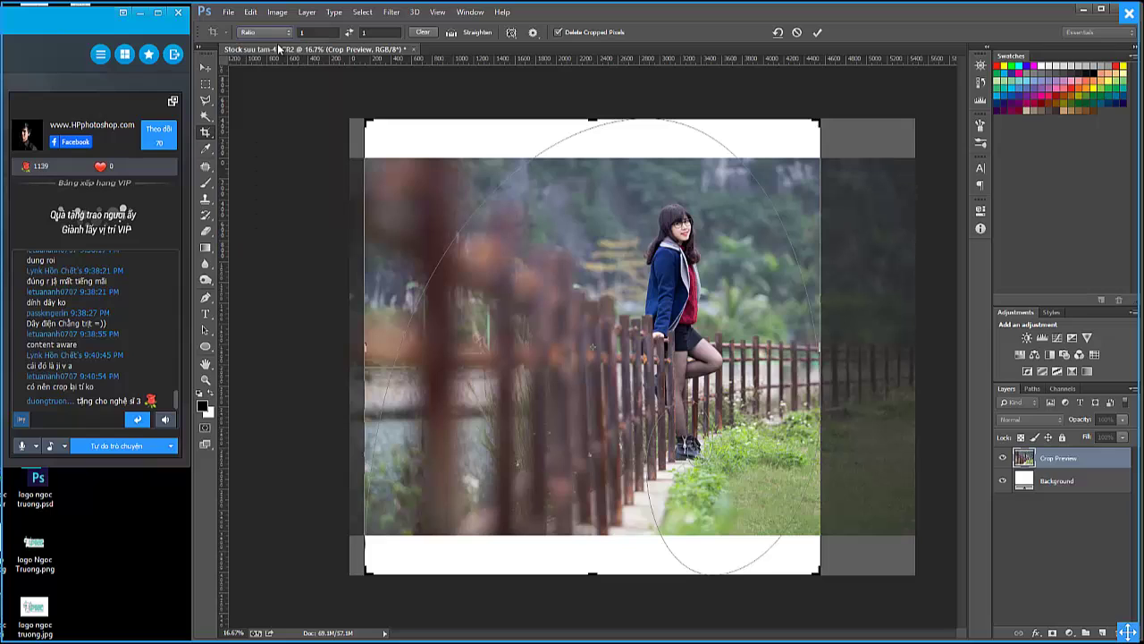
pyautogui.click(282, 33)
pyautogui.click(272, 44)
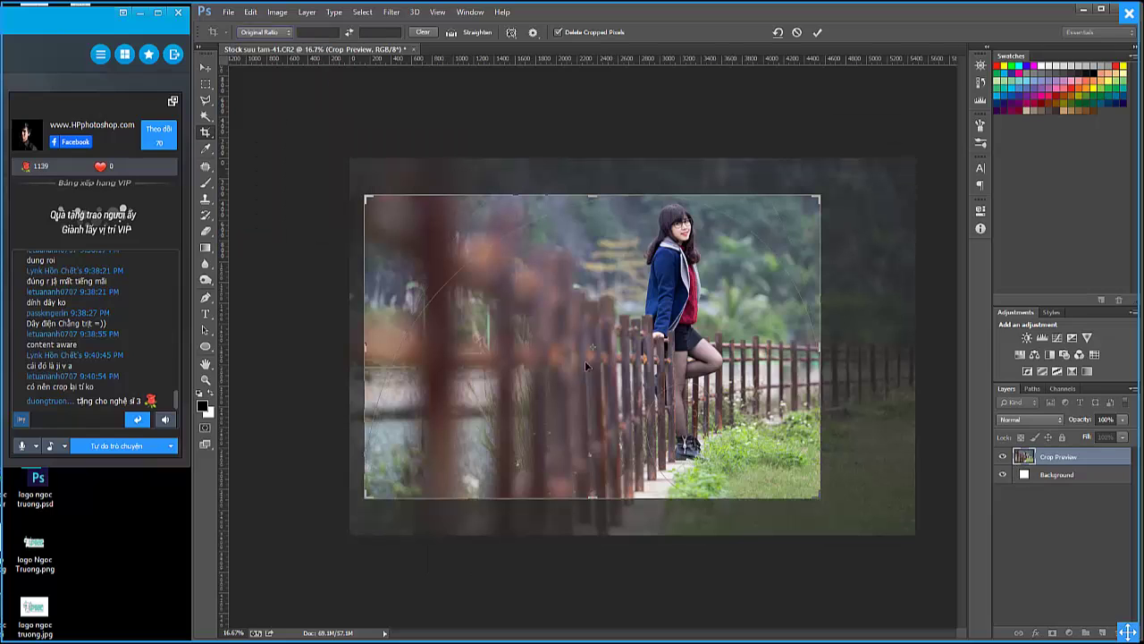
# Resize and reposition the crop box, trying portrait orientation before returning to landscape.
pyautogui.moveTo(824, 500); pyautogui.dragTo(840, 511)
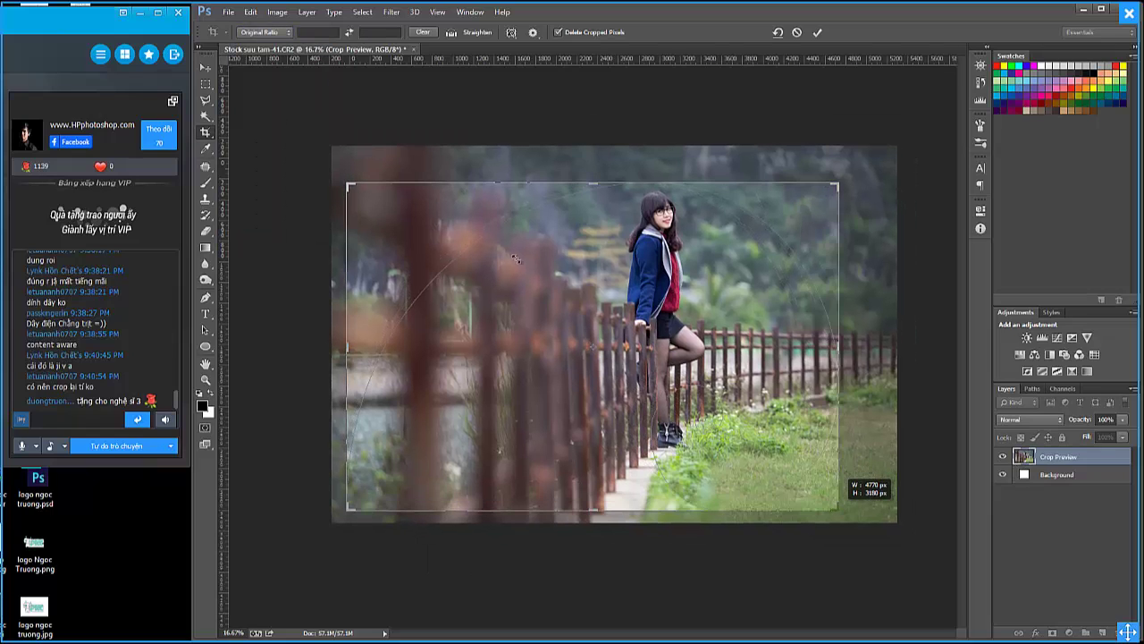
pyautogui.moveTo(350, 185); pyautogui.dragTo(343, 179)
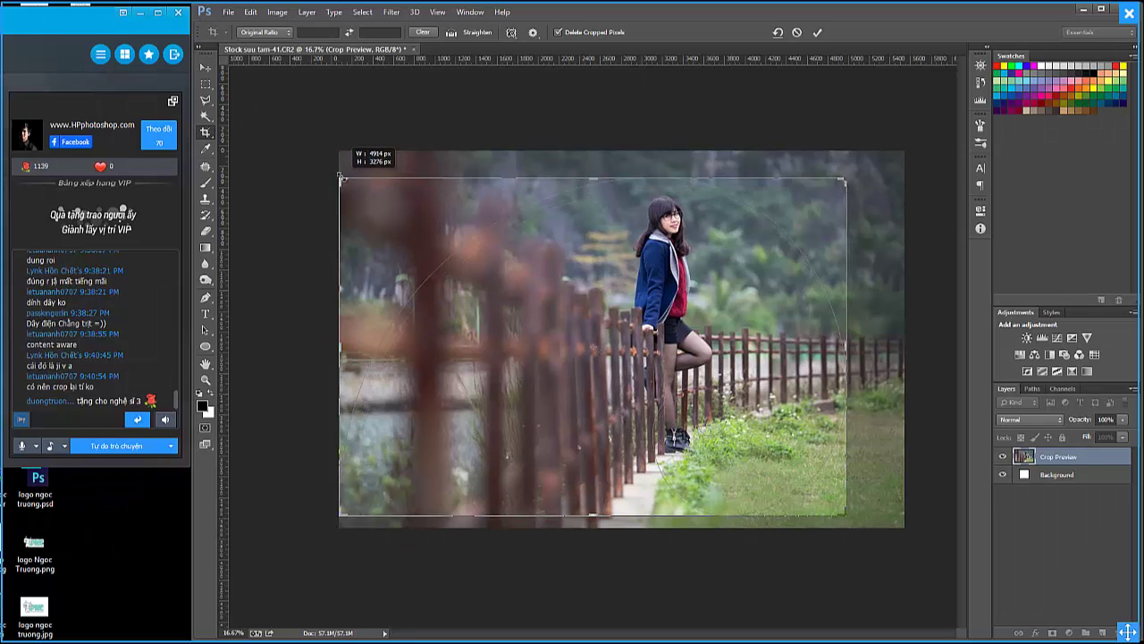
pyautogui.moveTo(679, 308); pyautogui.dragTo(682, 307)
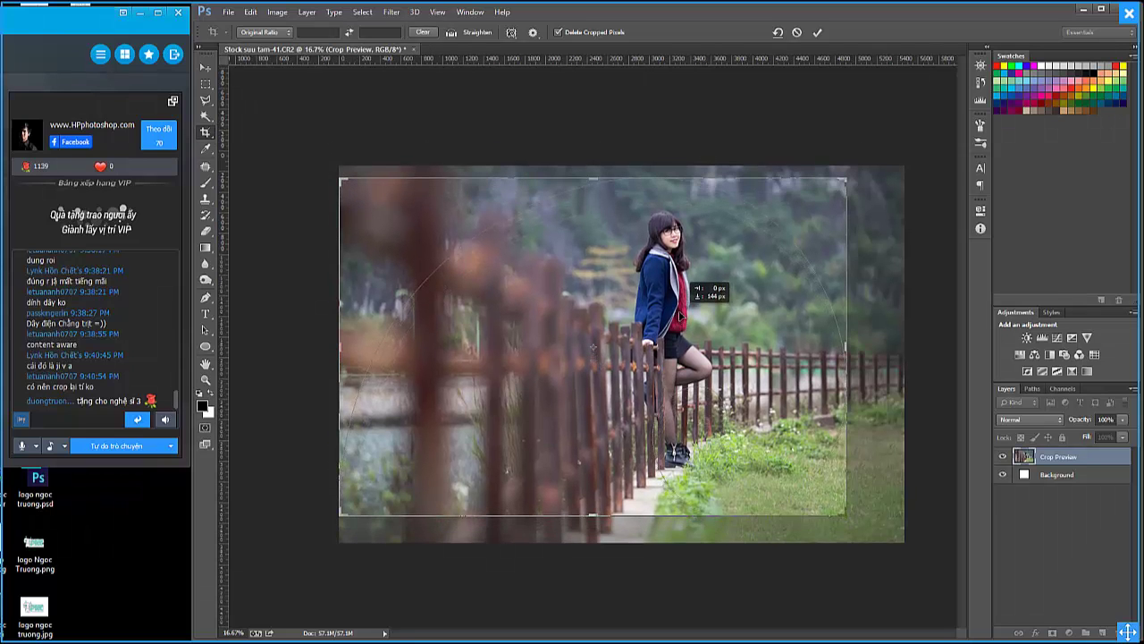
pyautogui.rightClick(681, 306)
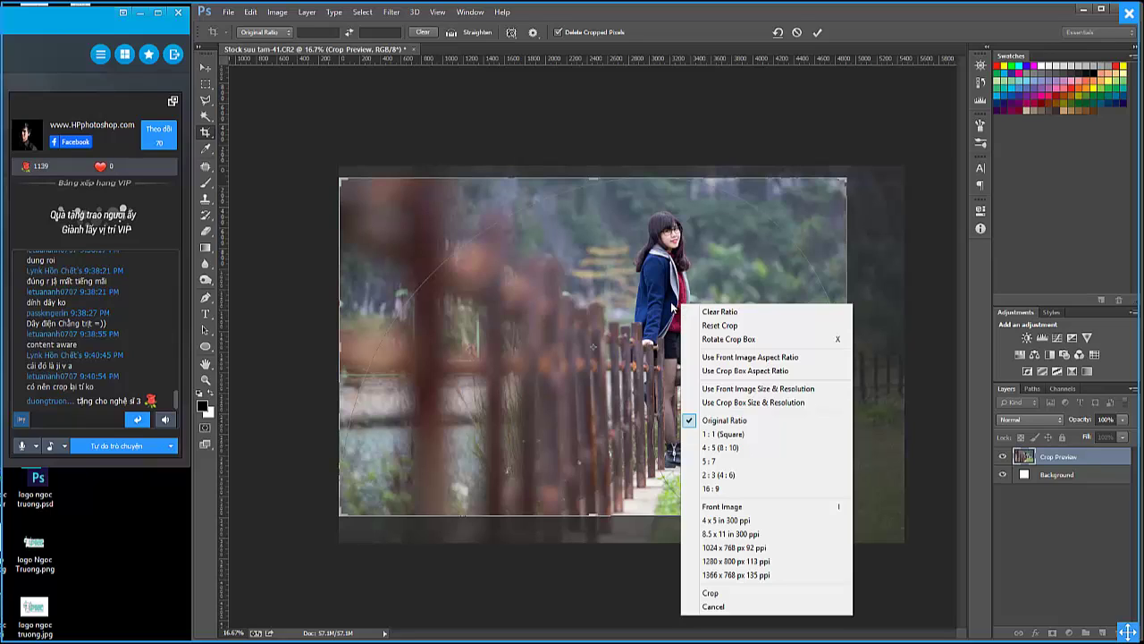
pyautogui.click(740, 340)
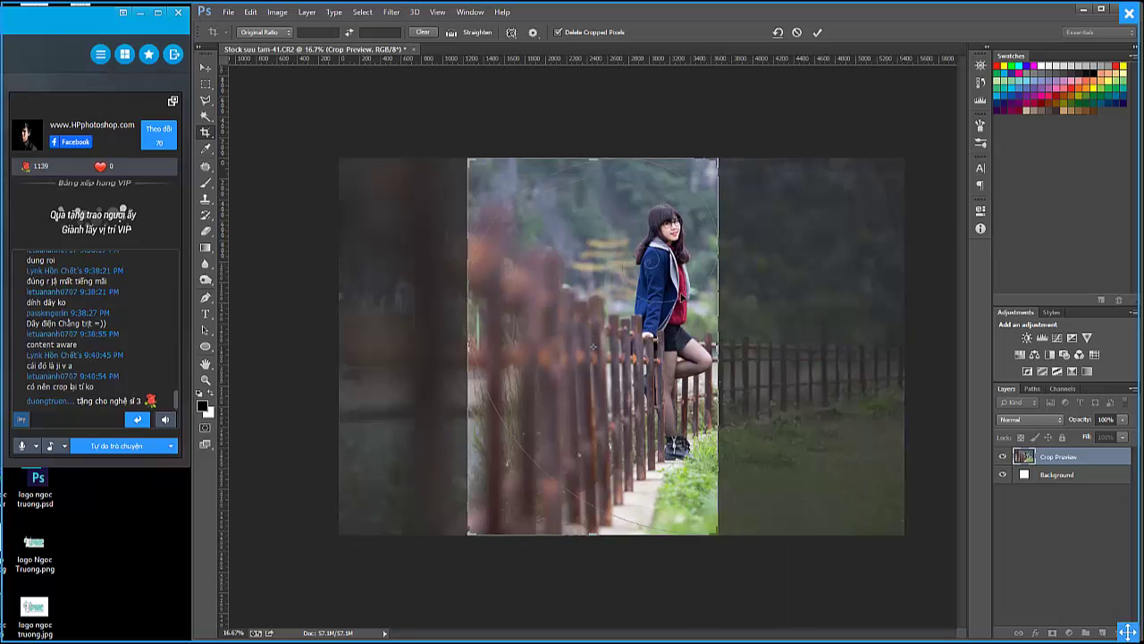
pyautogui.rightClick(680, 293)
pyautogui.click(731, 329)
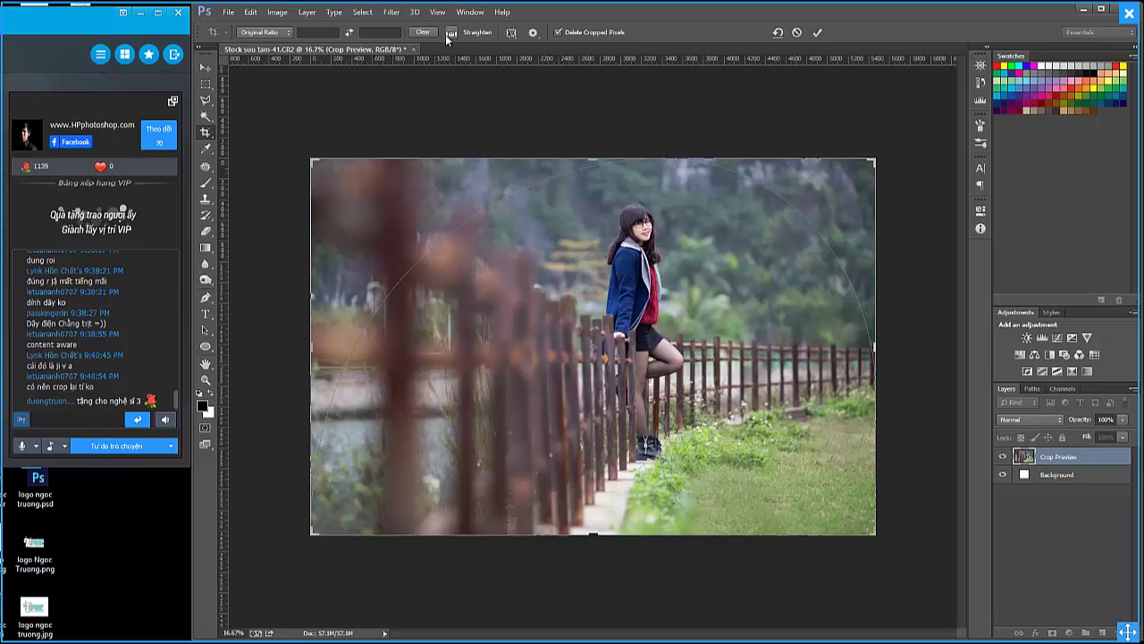
# Trim the crop in from the bottom-right and commit it at about 4929 × 3286 px.
pyautogui.click(512, 34)
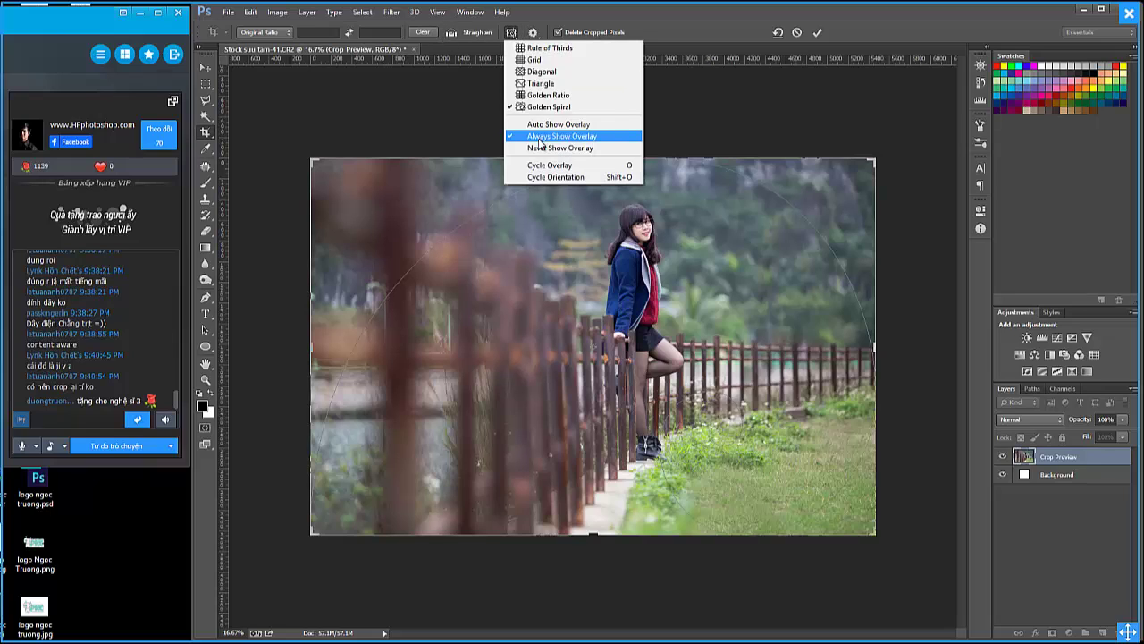
pyautogui.click(696, 19)
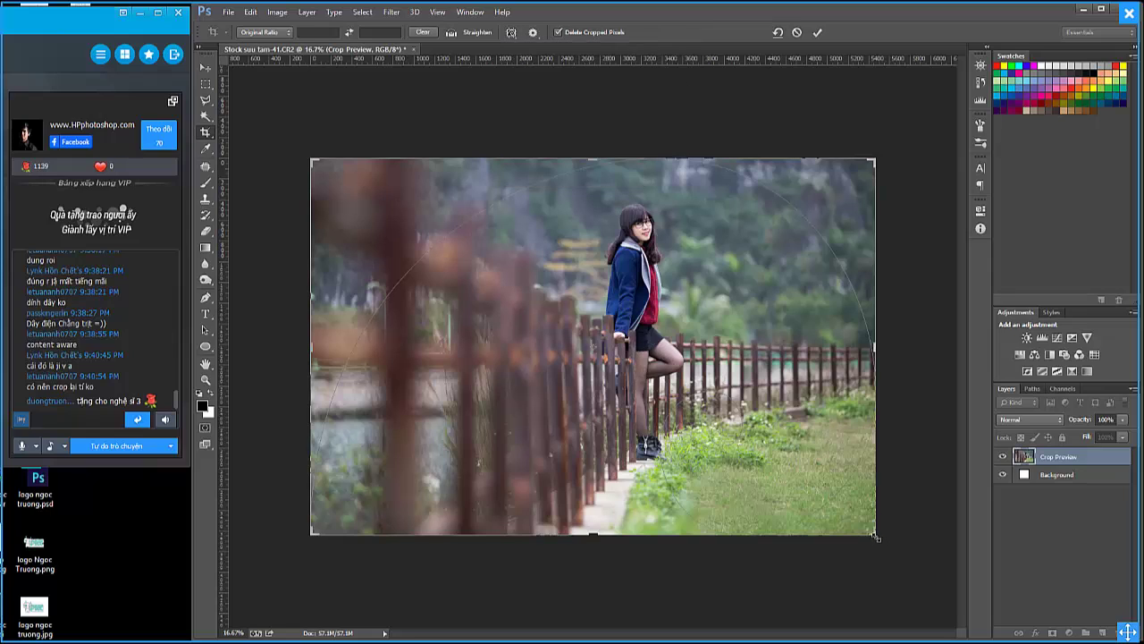
pyautogui.moveTo(866, 532); pyautogui.dragTo(843, 520)
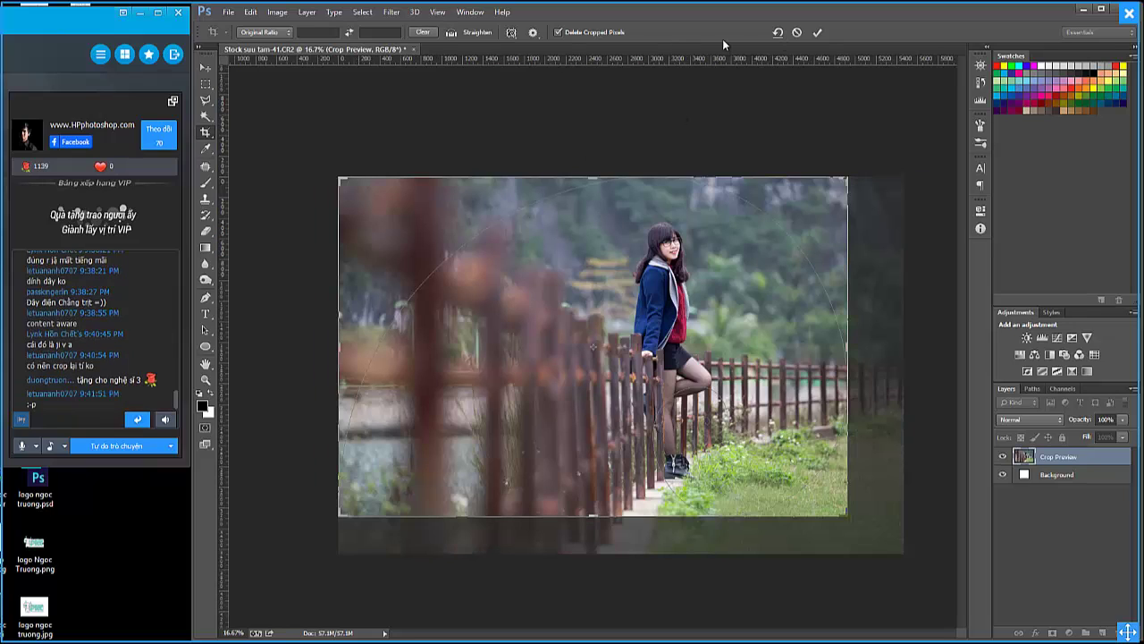
pyautogui.click(817, 32)
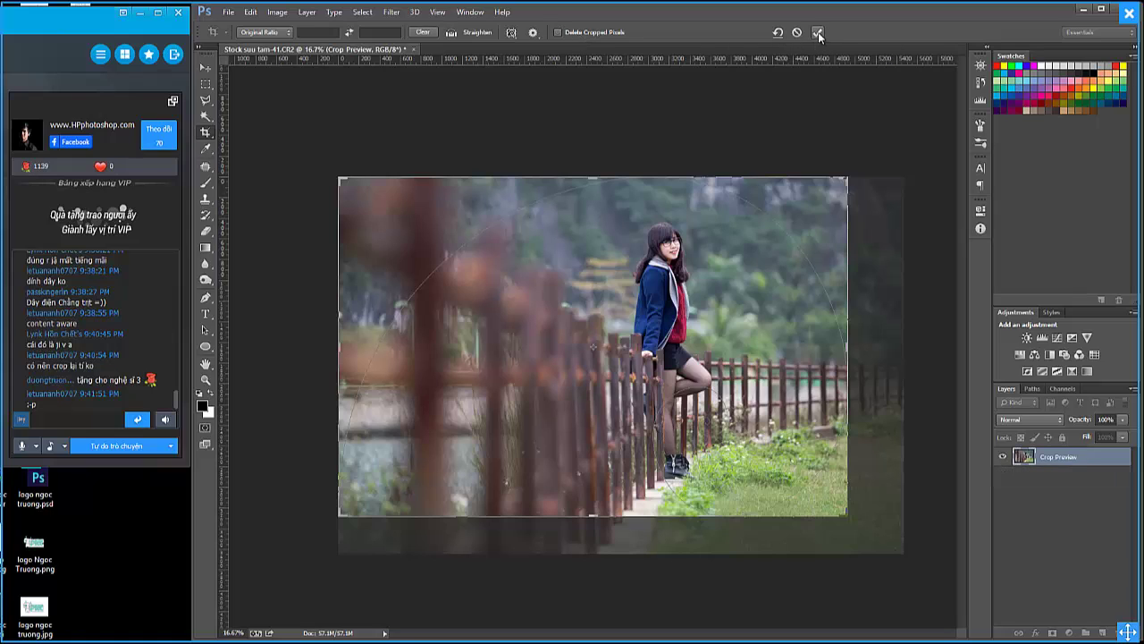
pyautogui.click(206, 379)
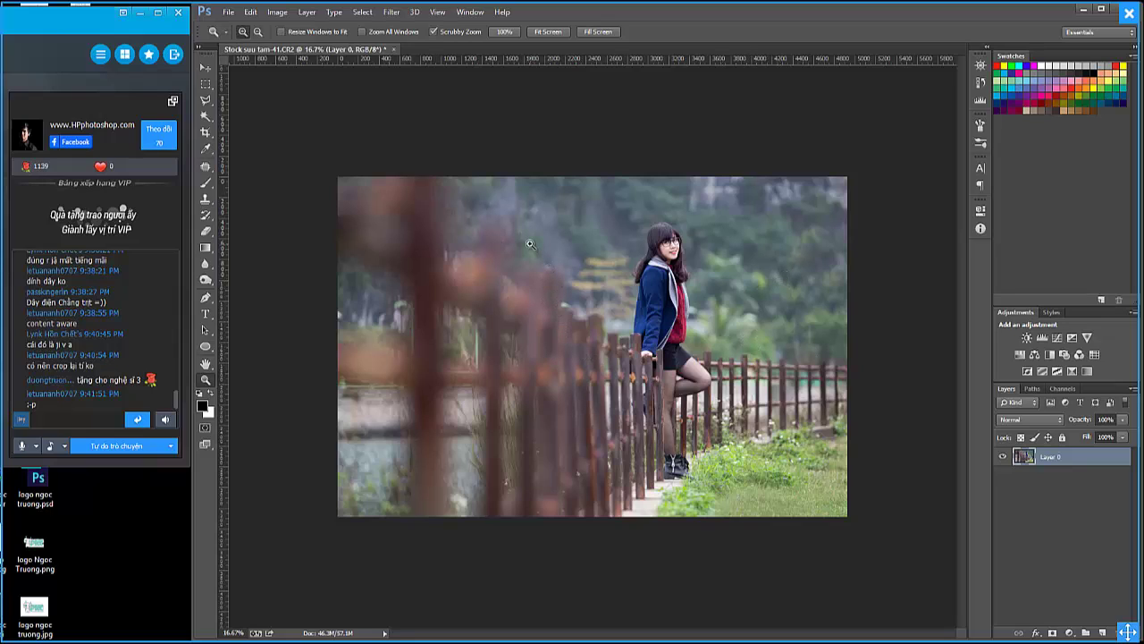
pyautogui.click(206, 201)
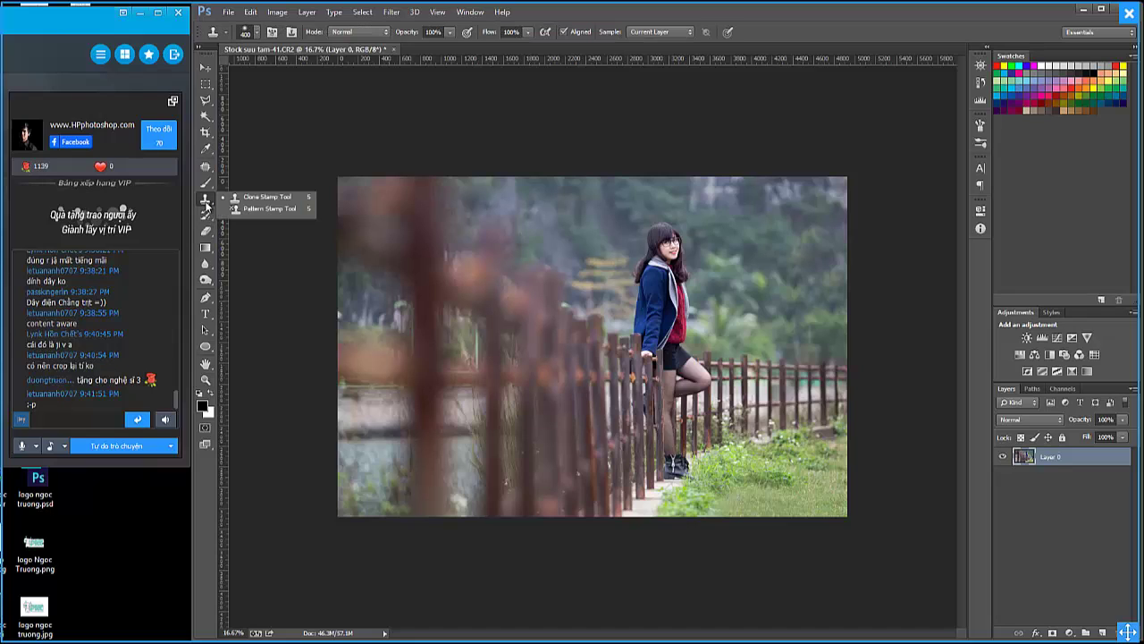
pyautogui.click(205, 204)
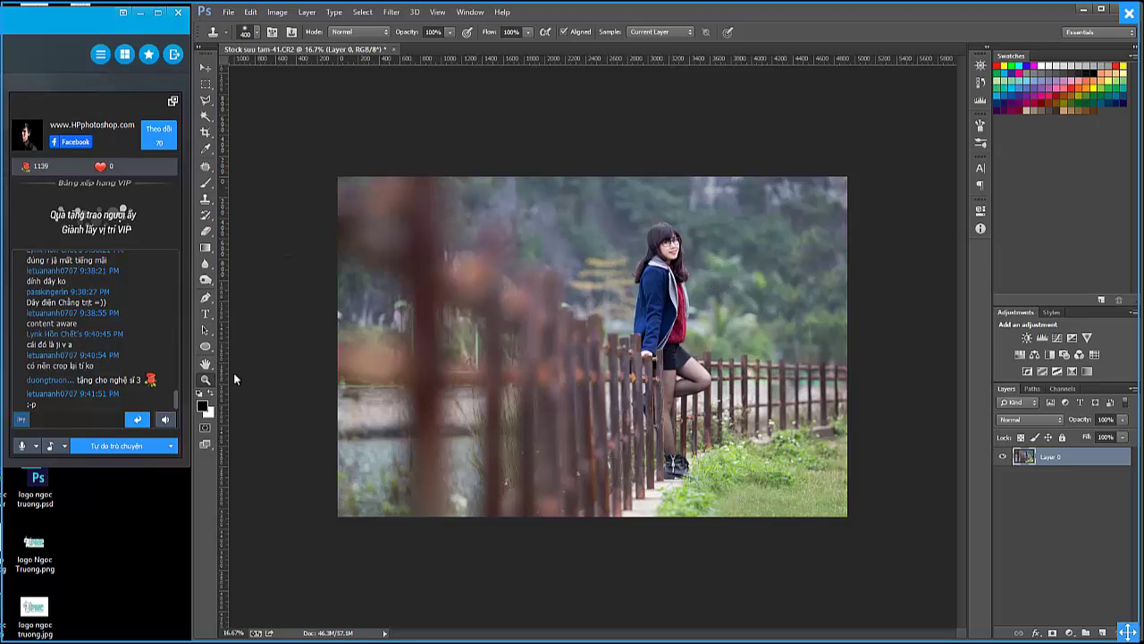
pyautogui.click(205, 379)
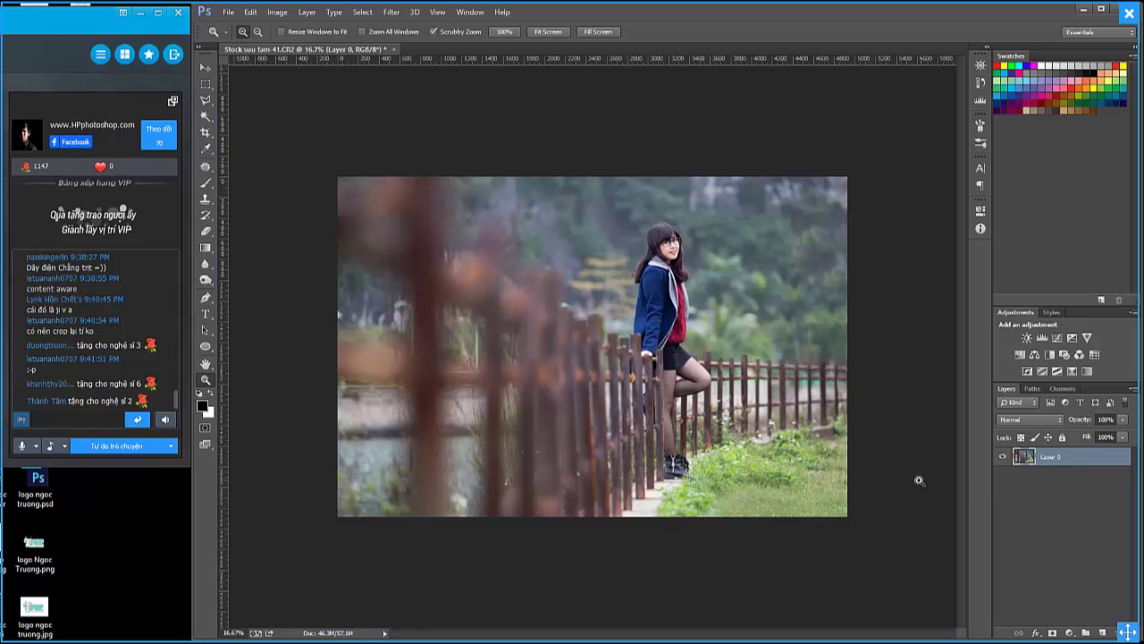
# Add a Gradient Map adjustment layer above Layer 0, turning the fence portrait black and white.
pyautogui.click(1070, 632)
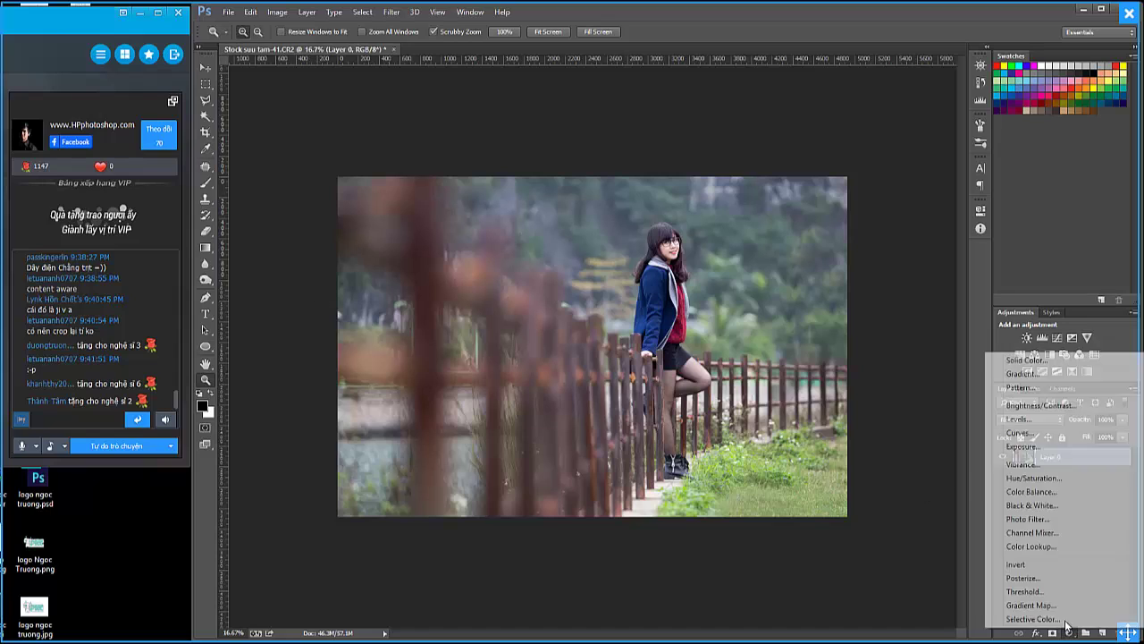
pyautogui.click(916, 606)
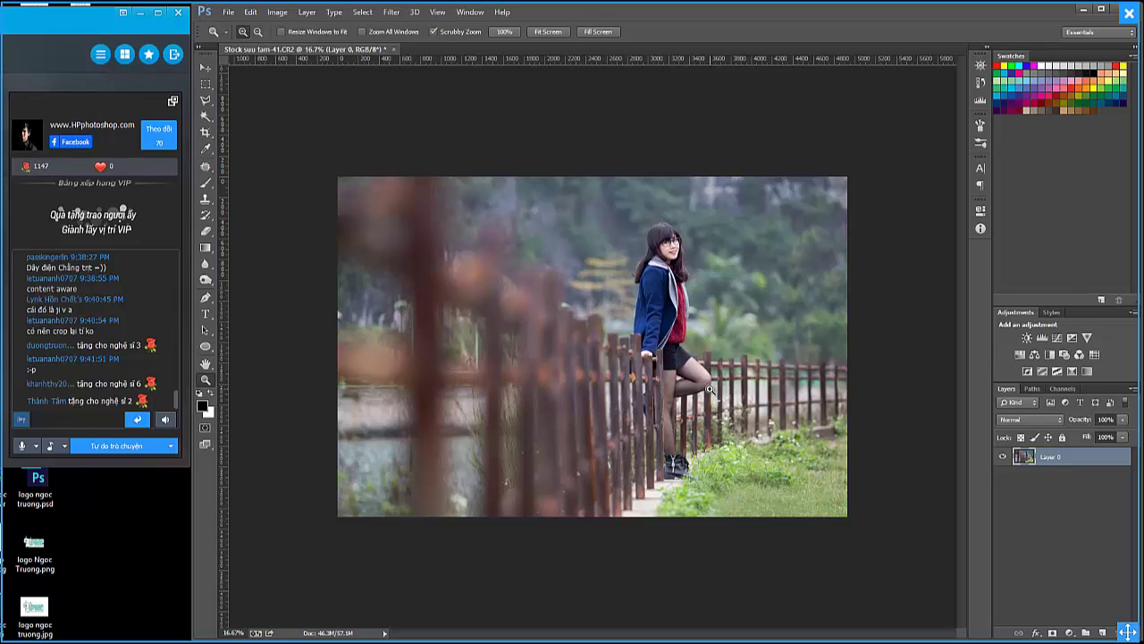
pyautogui.click(1070, 633)
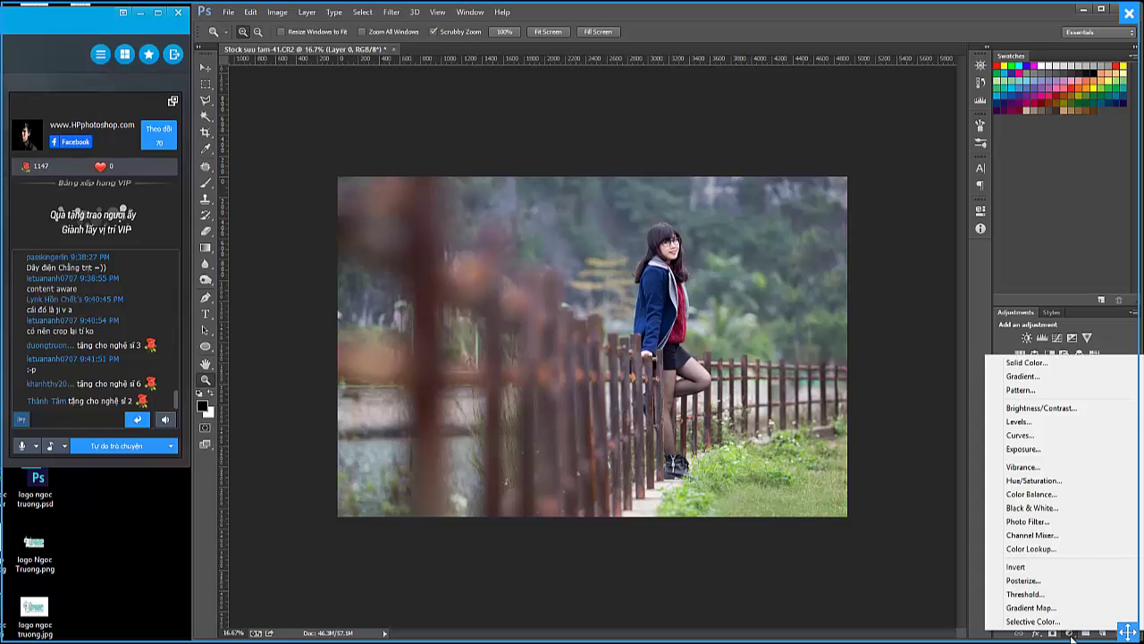
pyautogui.click(919, 598)
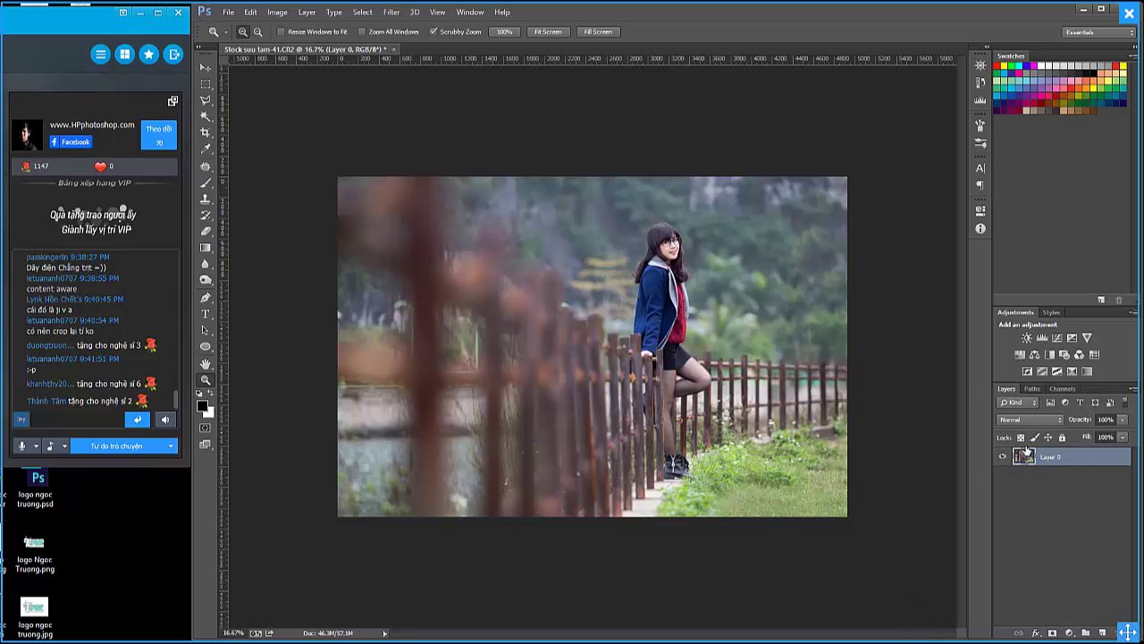
pyautogui.click(1069, 632)
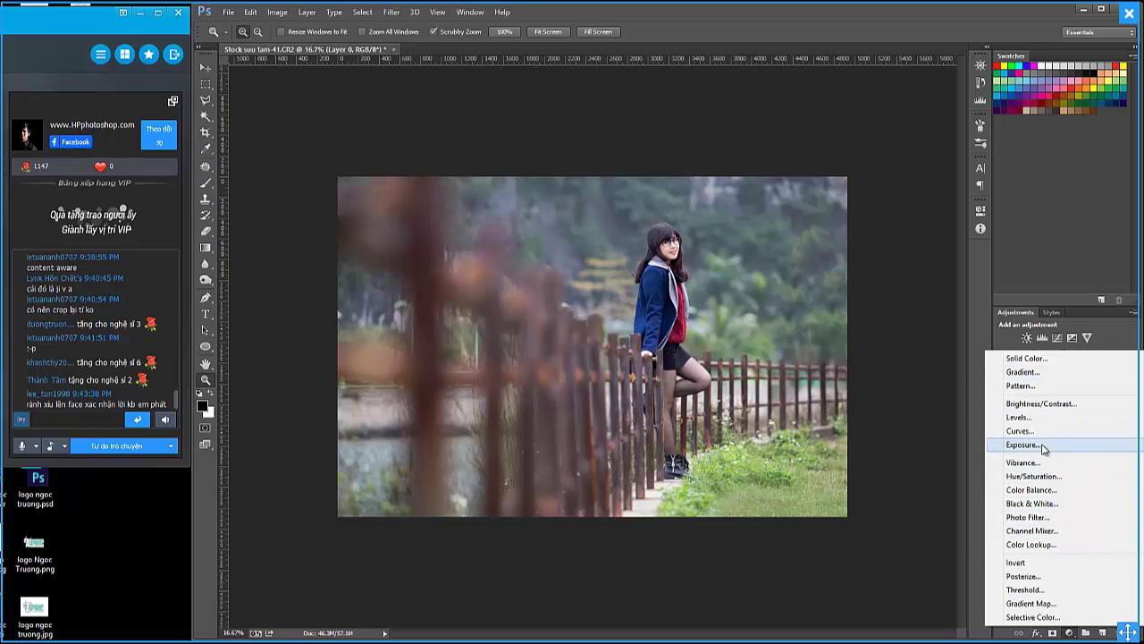
pyautogui.click(1030, 603)
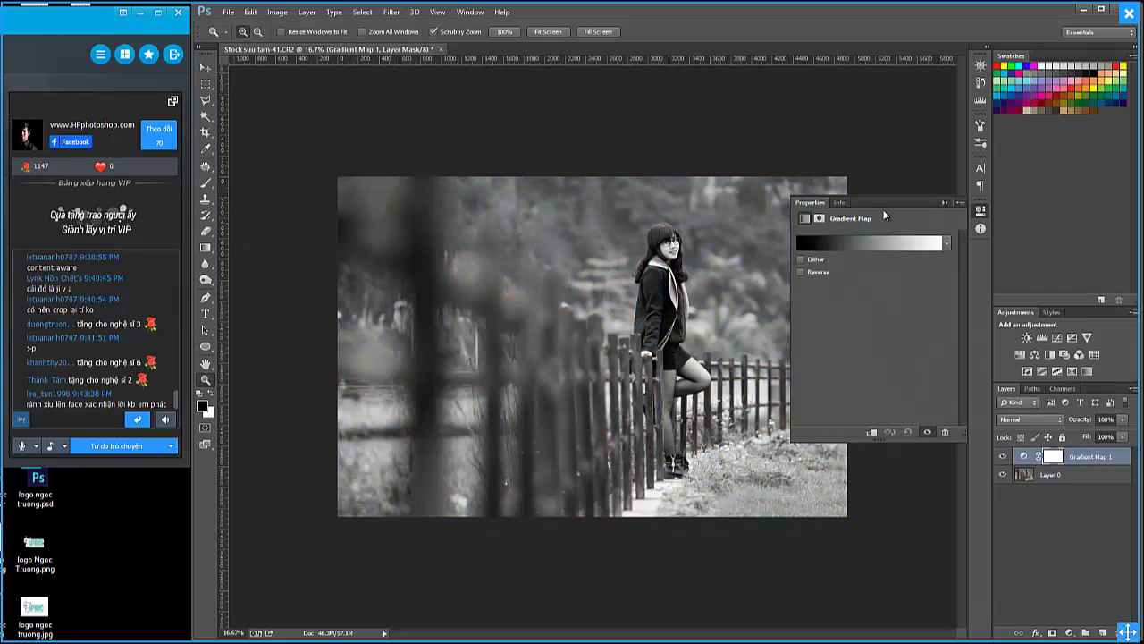
# Append the Photographic Toning presets and apply the Gold-Blue gradient to Gradient Map 1.
pyautogui.click(879, 244)
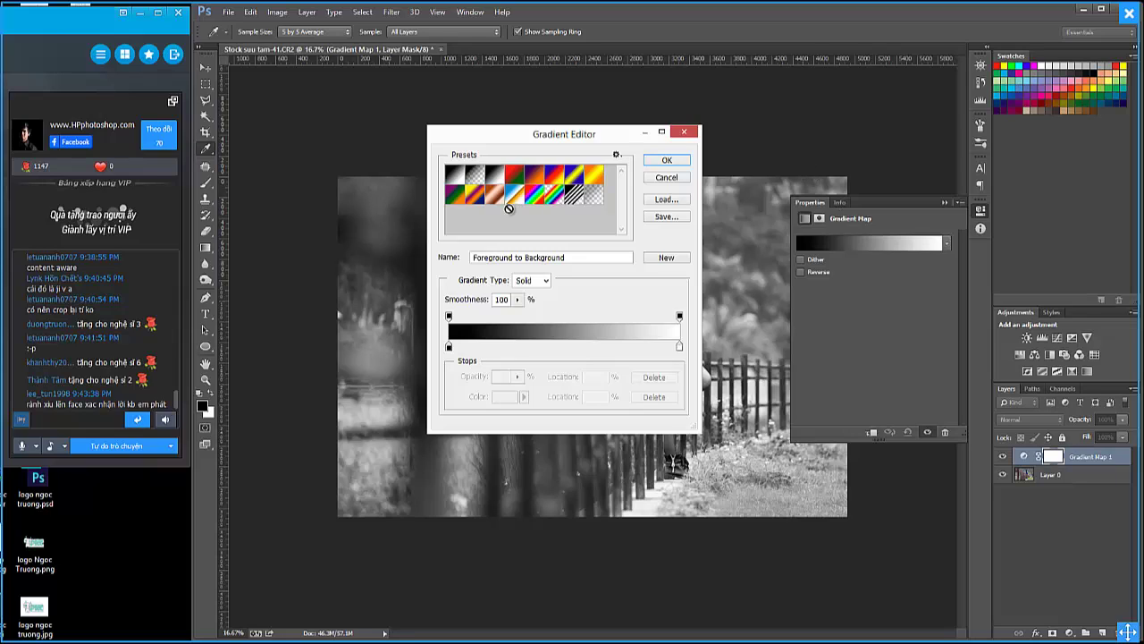
pyautogui.click(532, 184)
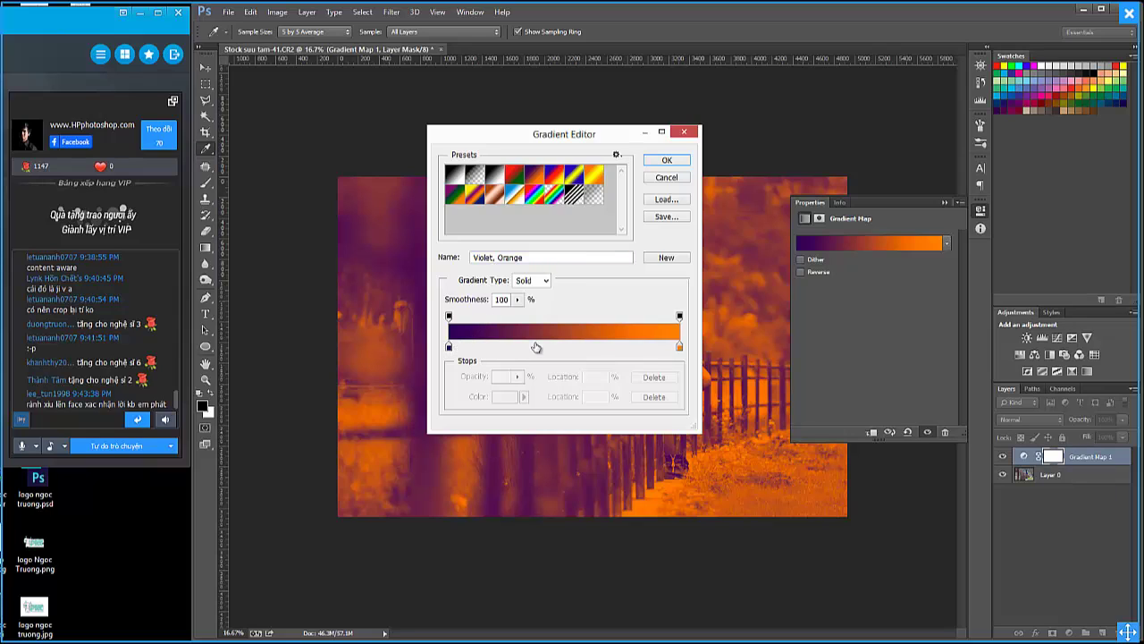
pyautogui.click(616, 156)
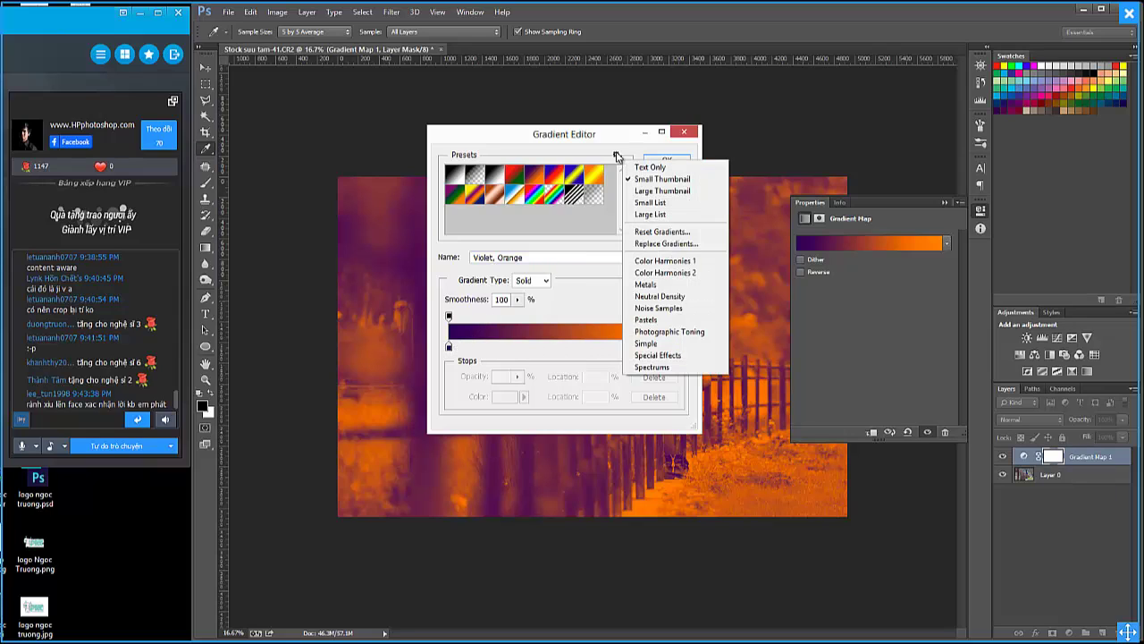
pyautogui.click(669, 331)
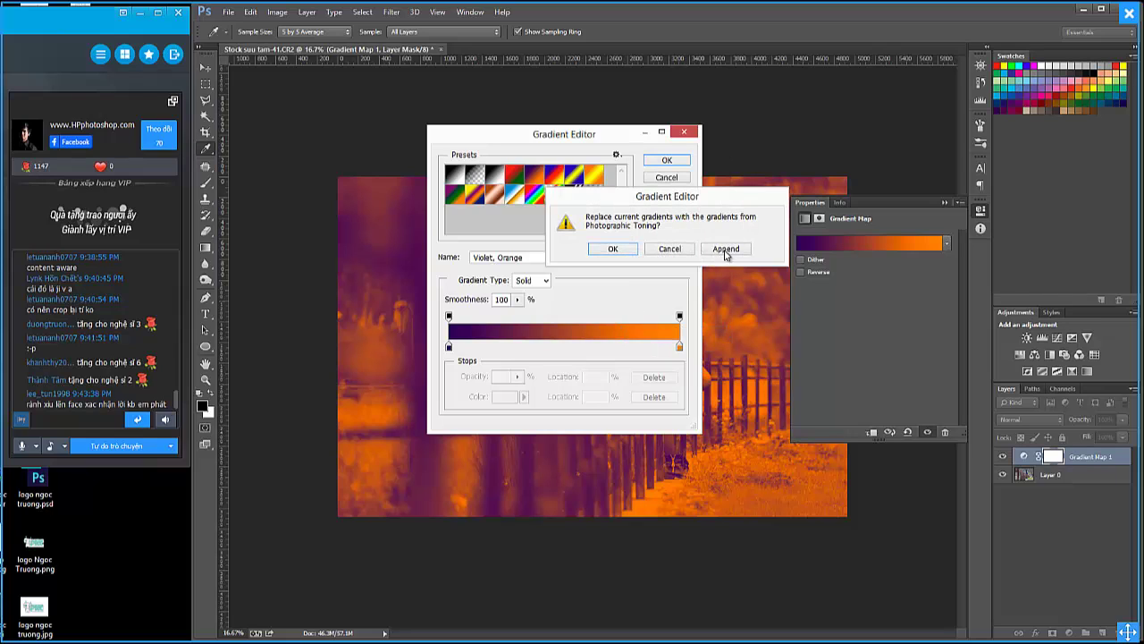
pyautogui.click(722, 246)
pyautogui.moveTo(623, 187); pyautogui.dragTo(622, 226)
pyautogui.click(595, 209)
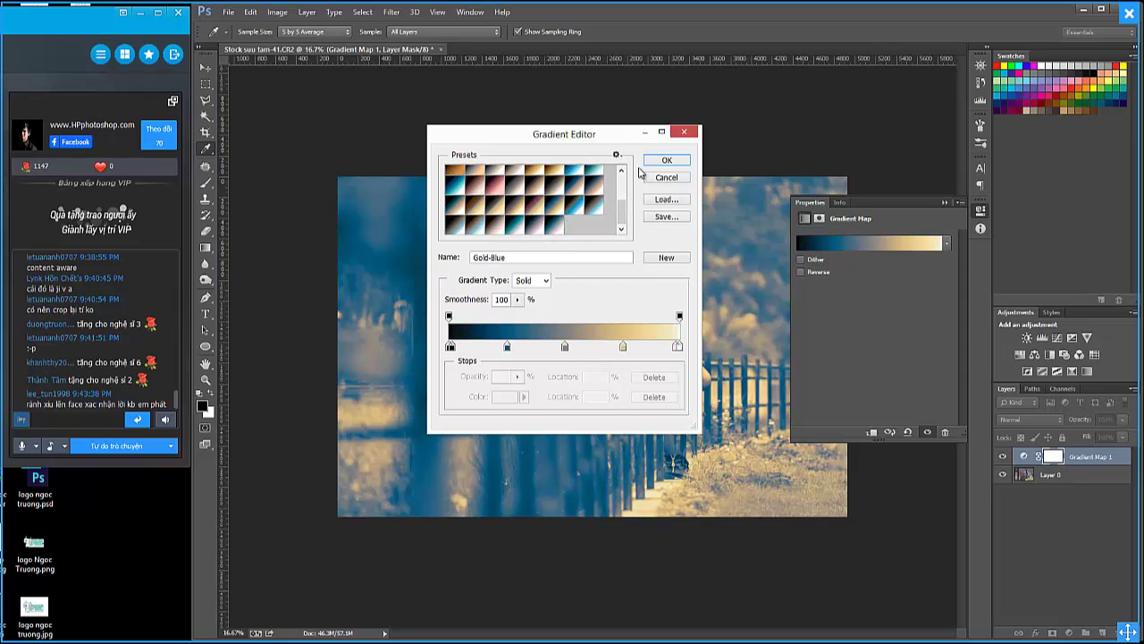
pyautogui.click(667, 160)
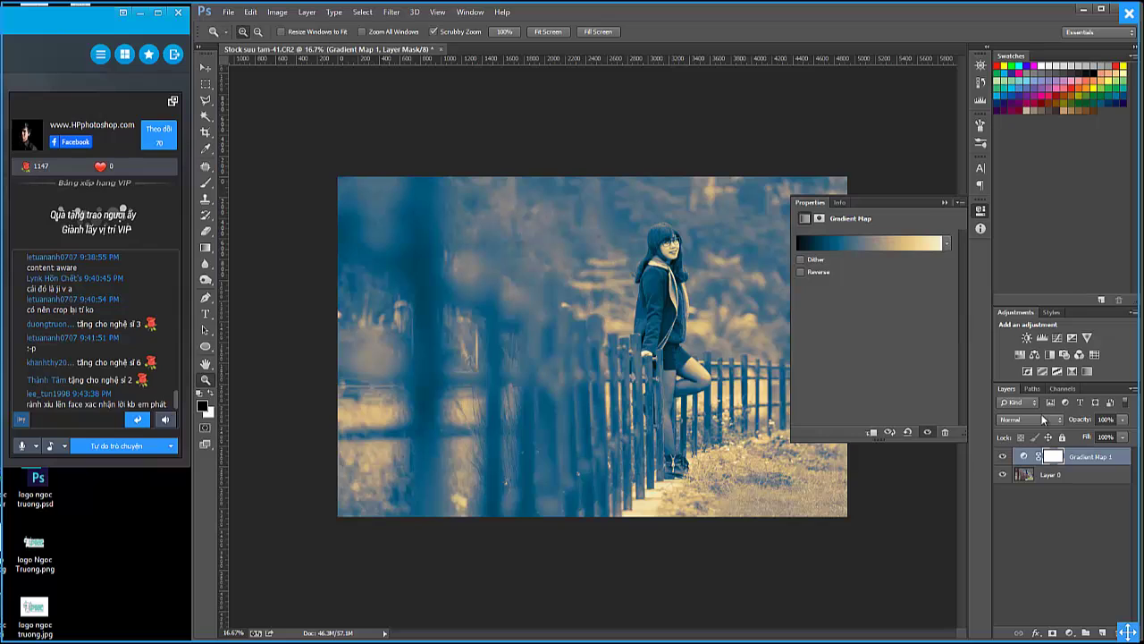
# Blend Gradient Map 1 in Soft Light at 54% opacity and reopen its gradient editor.
pyautogui.click(1030, 419)
pyautogui.click(1032, 261)
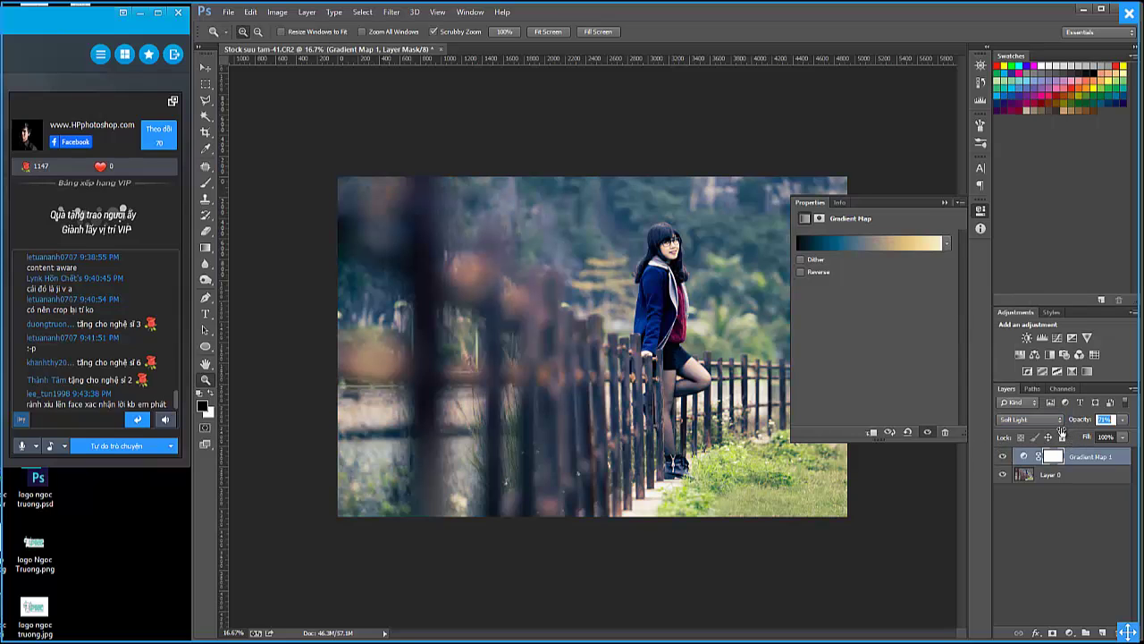
pyautogui.moveTo(1074, 426); pyautogui.dragTo(1059, 427)
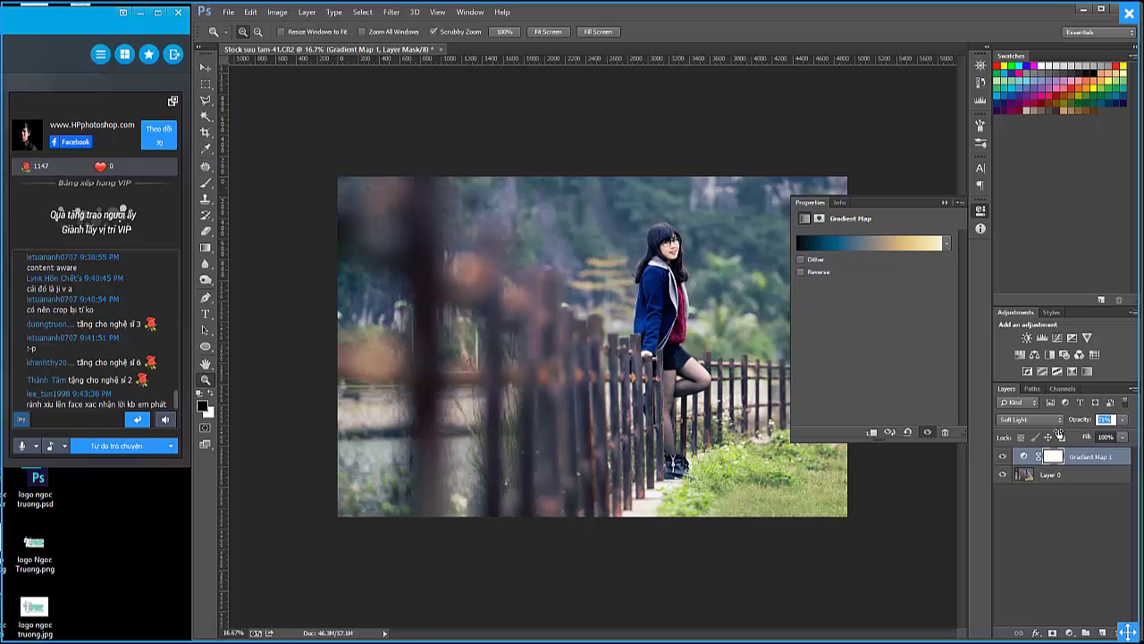
pyautogui.click(868, 245)
pyautogui.moveTo(576, 135); pyautogui.dragTo(558, 119)
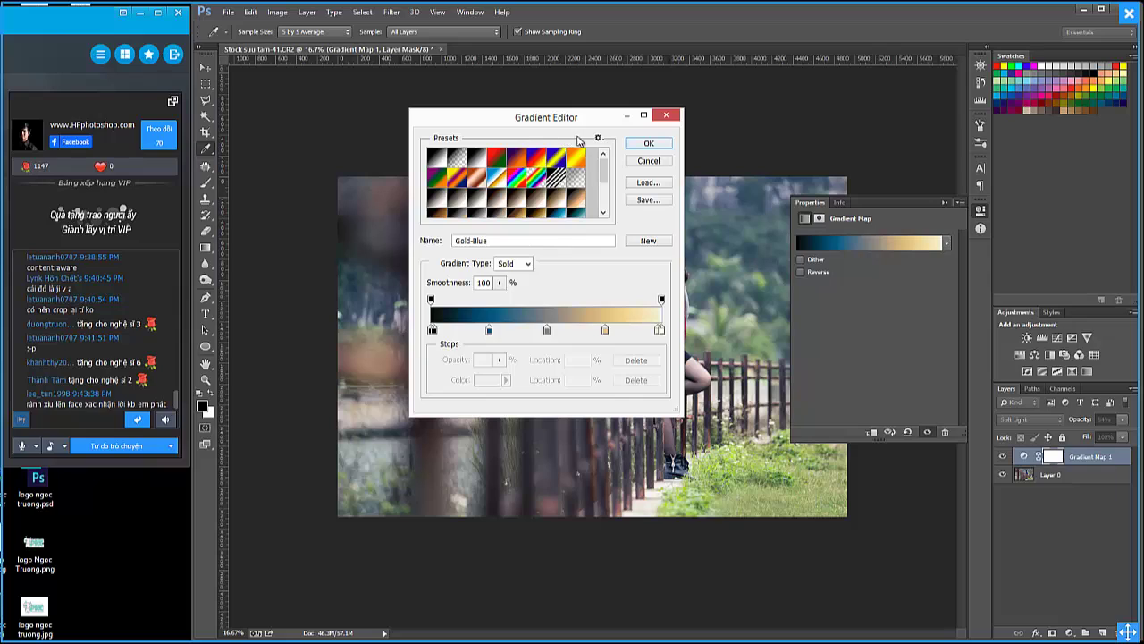
# Append the Color Harmonies 1 gradients to the Gradient Editor presets.
pyautogui.click(598, 138)
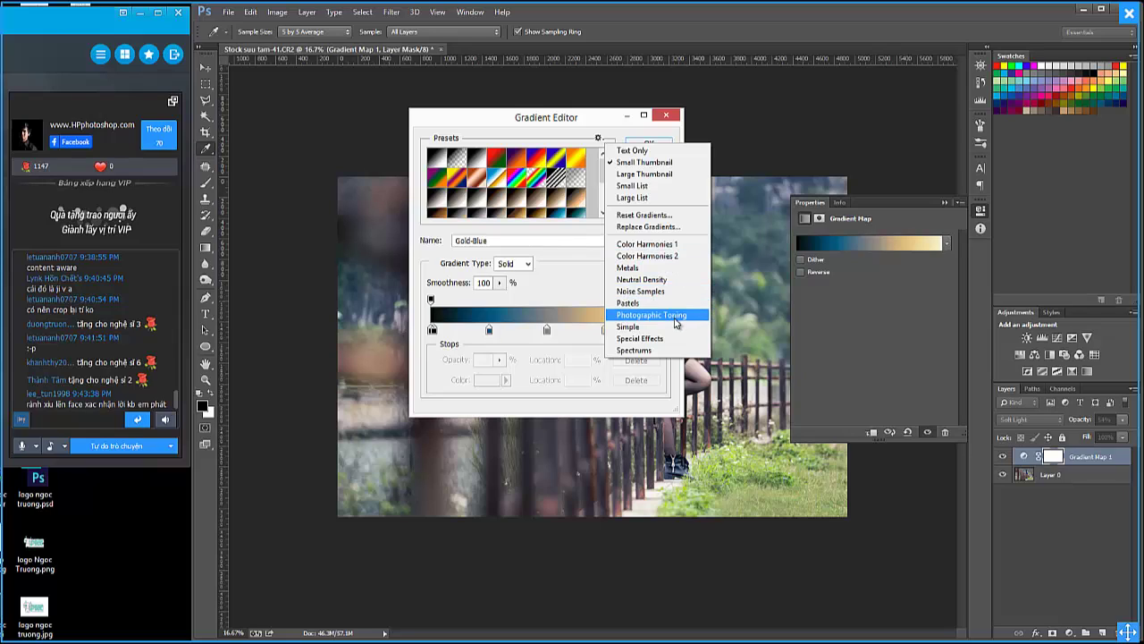
pyautogui.press('Escape')
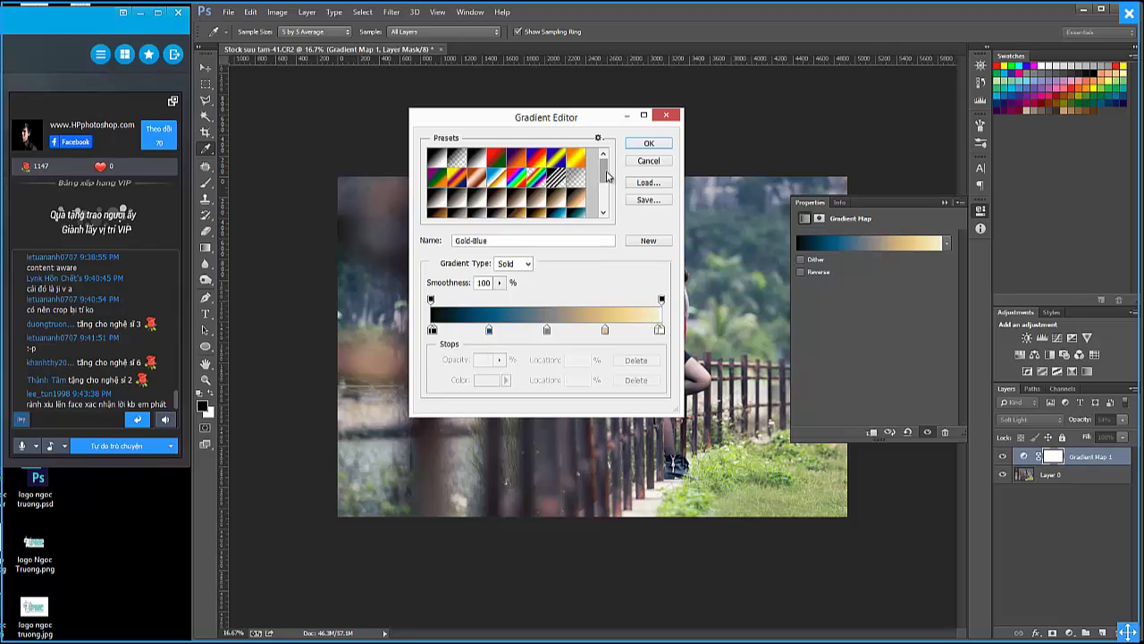
pyautogui.click(599, 138)
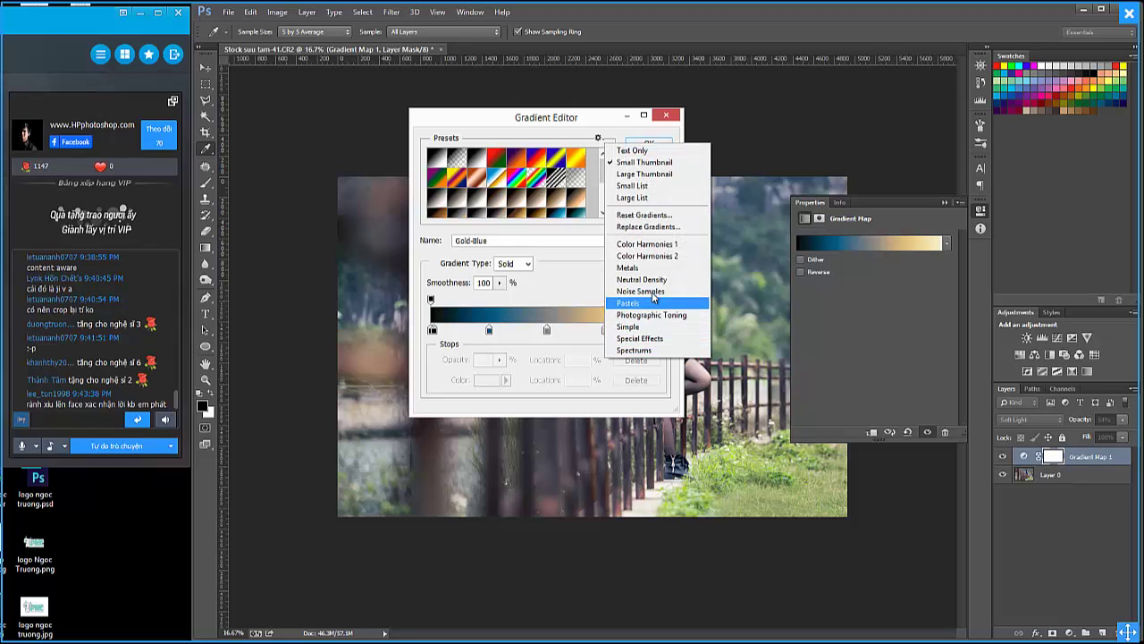
pyautogui.press('Escape')
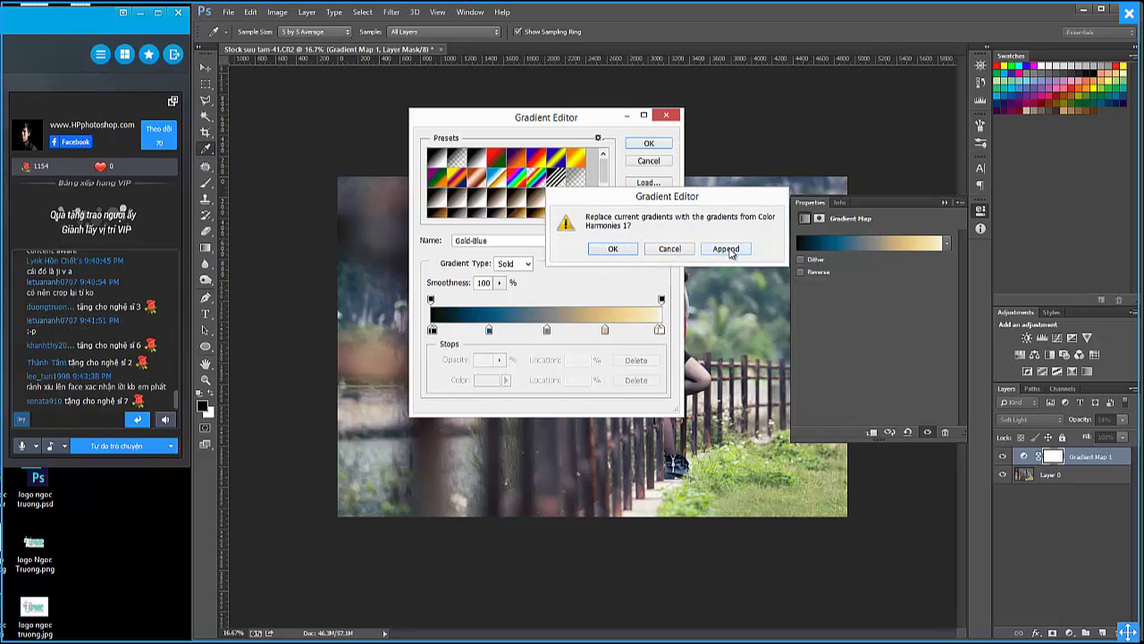
pyautogui.click(733, 254)
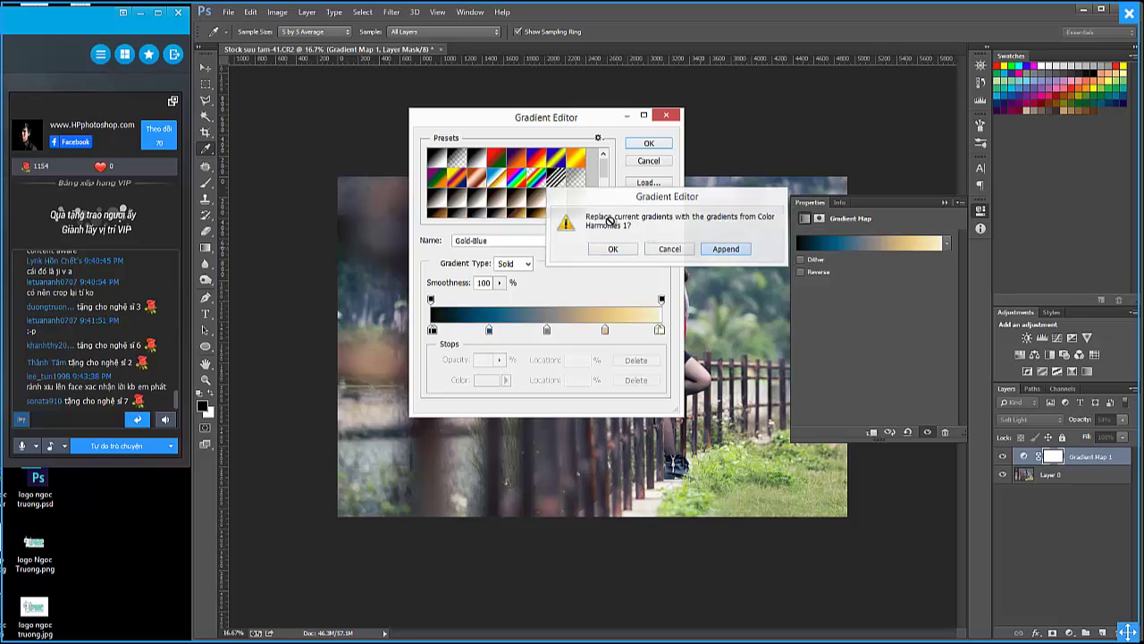
pyautogui.moveTo(604, 162); pyautogui.dragTo(604, 204)
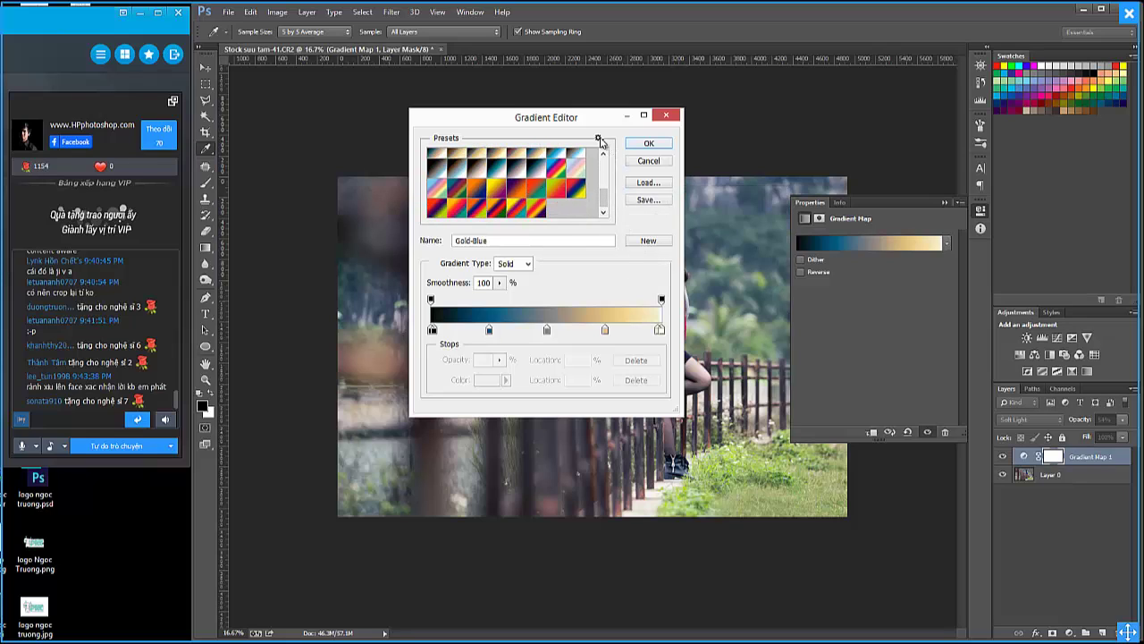
pyautogui.click(600, 139)
pyautogui.click(602, 205)
pyautogui.moveTo(602, 206); pyautogui.dragTo(604, 165)
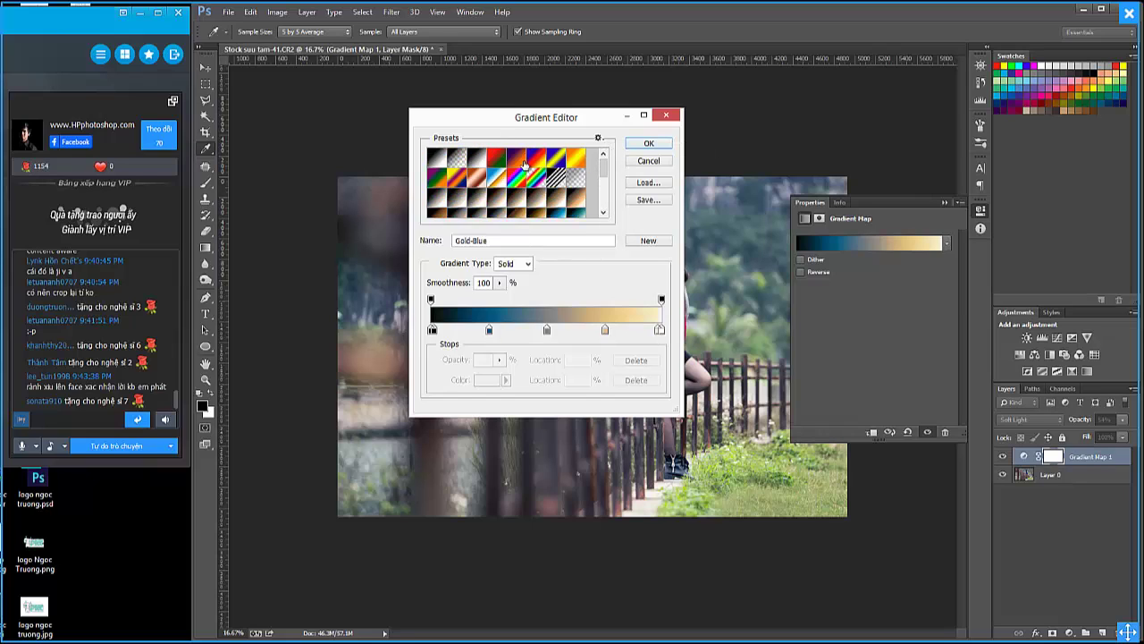
pyautogui.moveTo(605, 166); pyautogui.dragTo(604, 182)
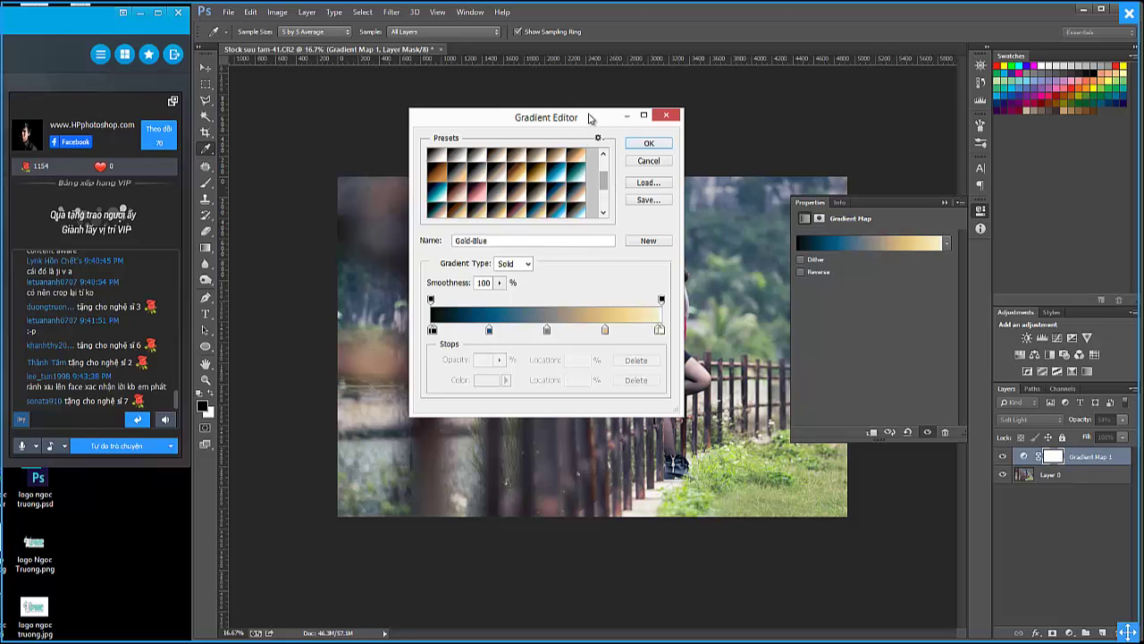
# Choose the Sepia-Cyan preset for the gradient map and accept it.
pyautogui.moveTo(589, 117); pyautogui.dragTo(625, 108)
pyautogui.scroll(-2, 601, 161)
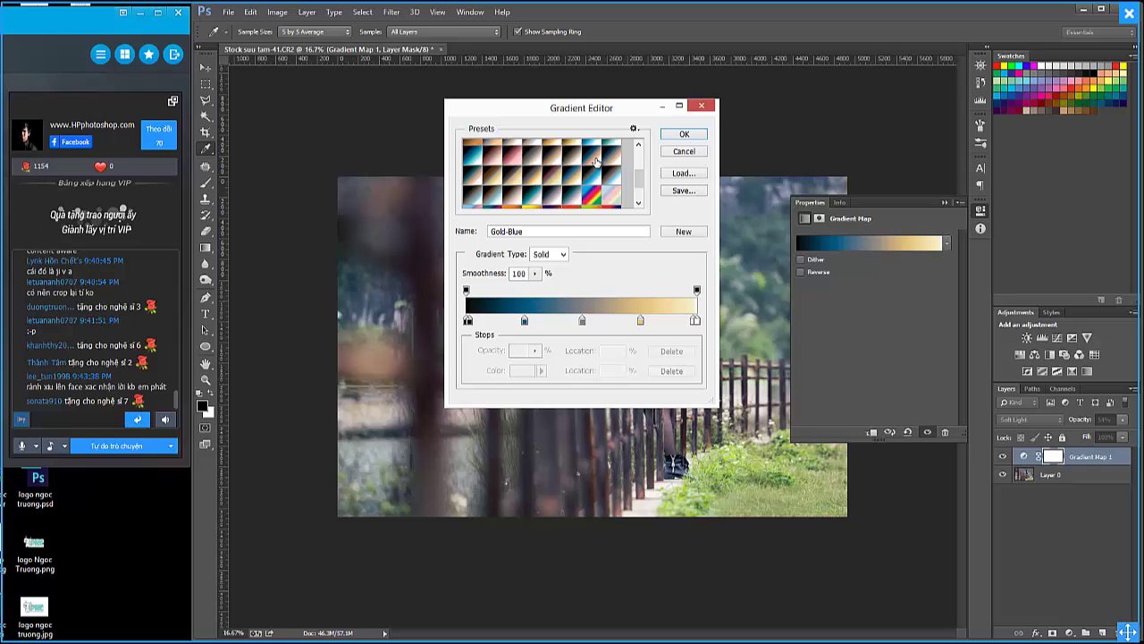
pyautogui.click(595, 162)
pyautogui.moveTo(636, 111); pyautogui.dragTo(474, 111)
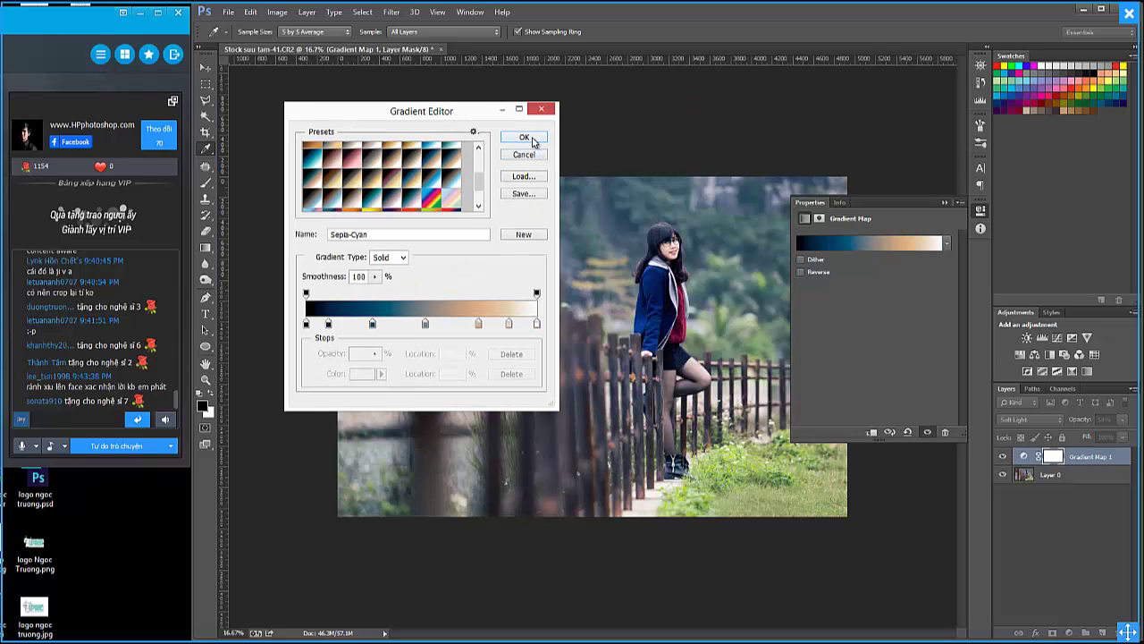
pyautogui.click(525, 137)
pyautogui.press('z')
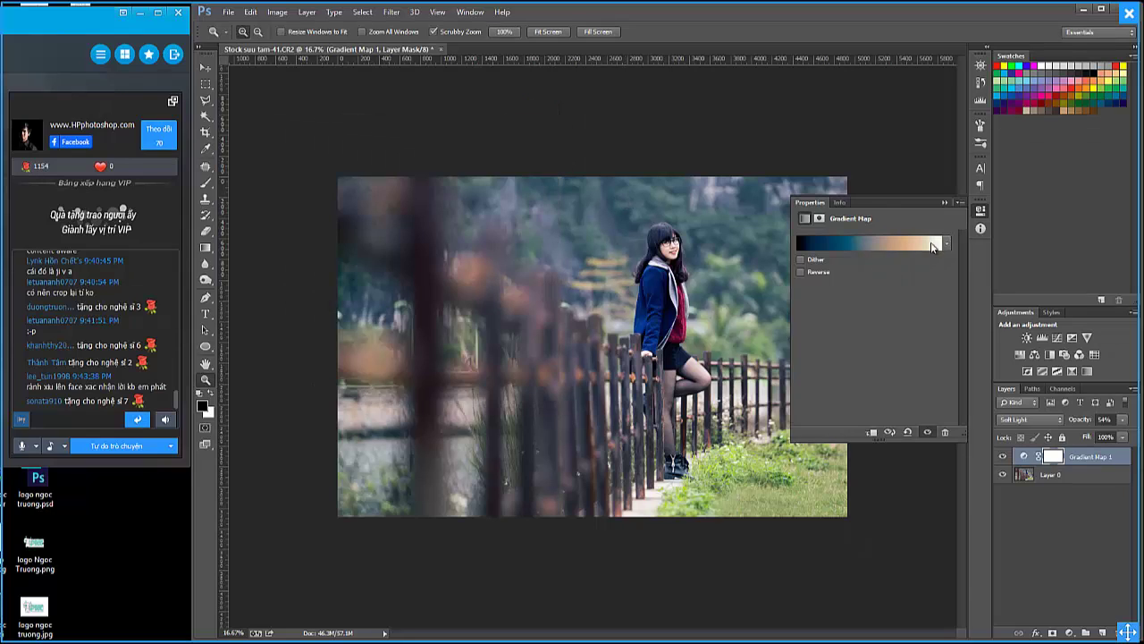
# Set Gradient Map 1 to Normal blending and open its Sepia-Cyan gradient for editing.
pyautogui.click(1060, 420)
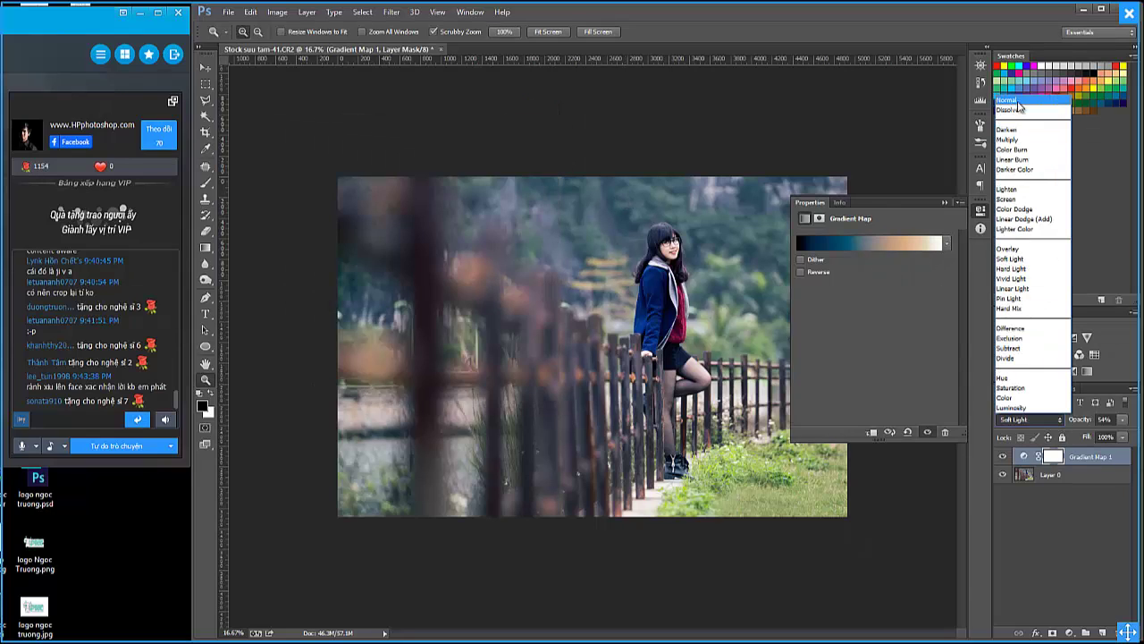
pyautogui.click(1019, 99)
pyautogui.click(1051, 475)
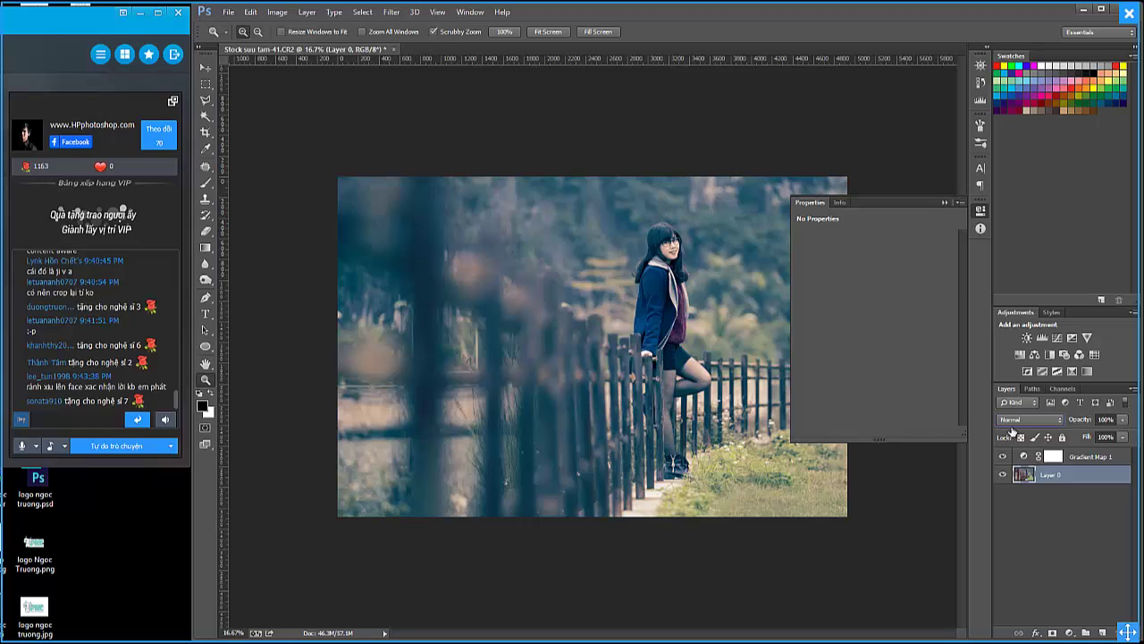
pyautogui.click(1059, 457)
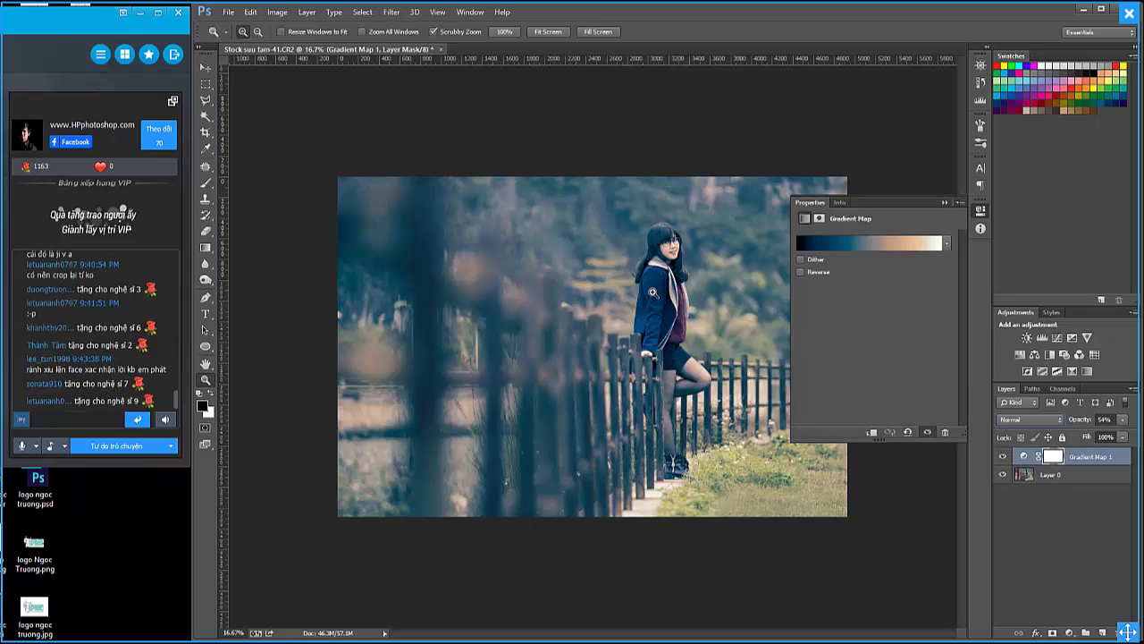
pyautogui.click(854, 247)
pyautogui.moveTo(437, 111); pyautogui.dragTo(424, 102)
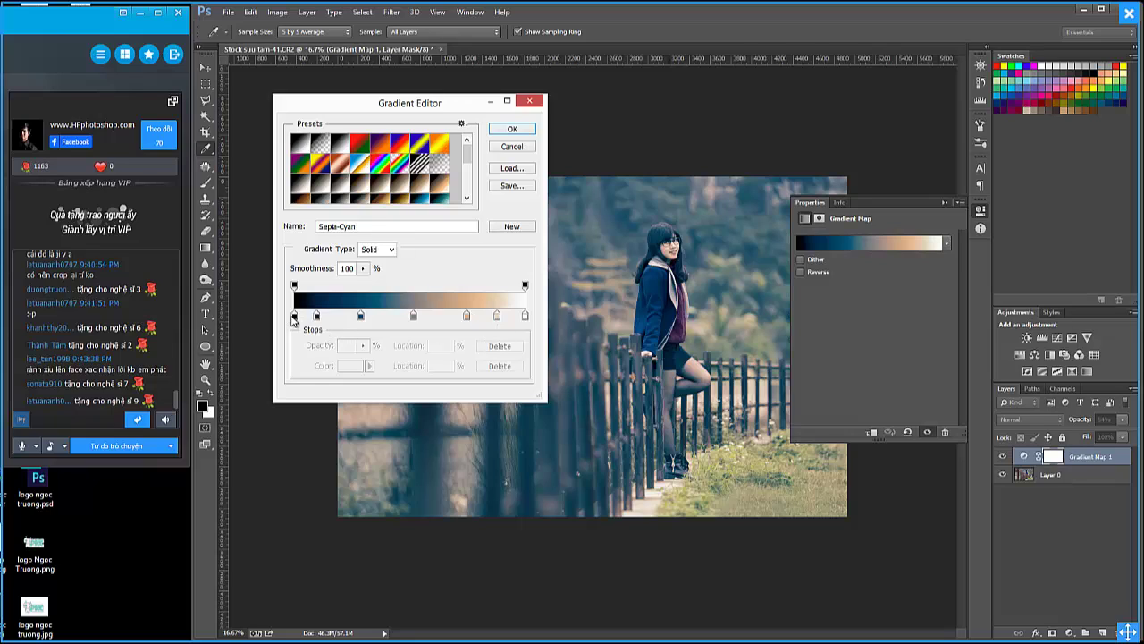
# Nudge the second colour stop to create a custom navy-to-peach gradient.
pyautogui.click(317, 315)
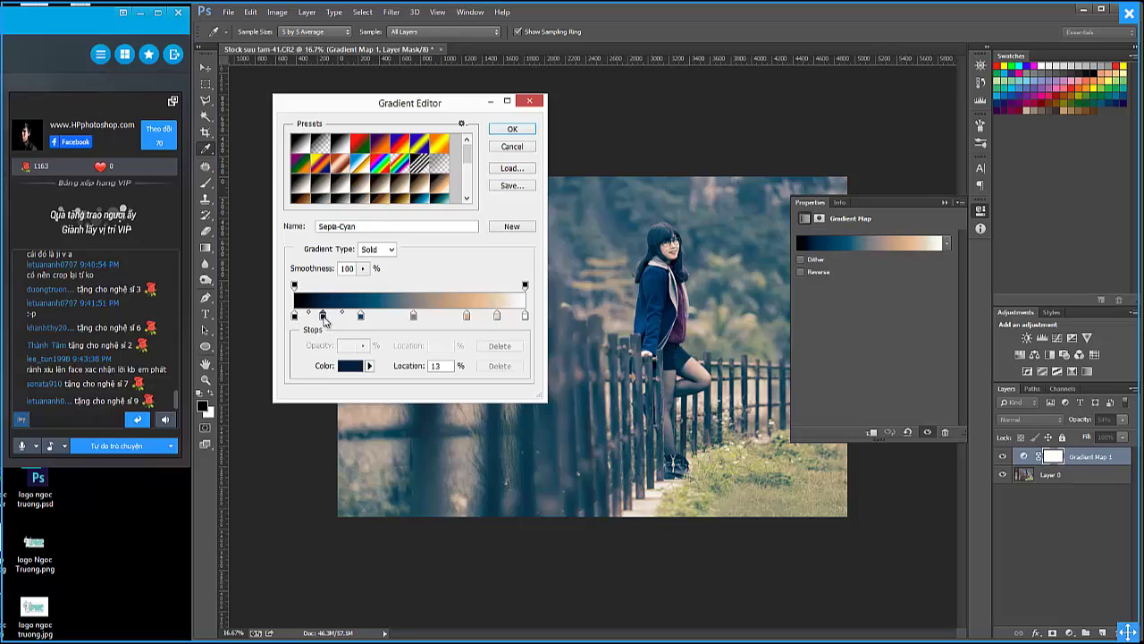
pyautogui.moveTo(317, 316); pyautogui.dragTo(318, 316)
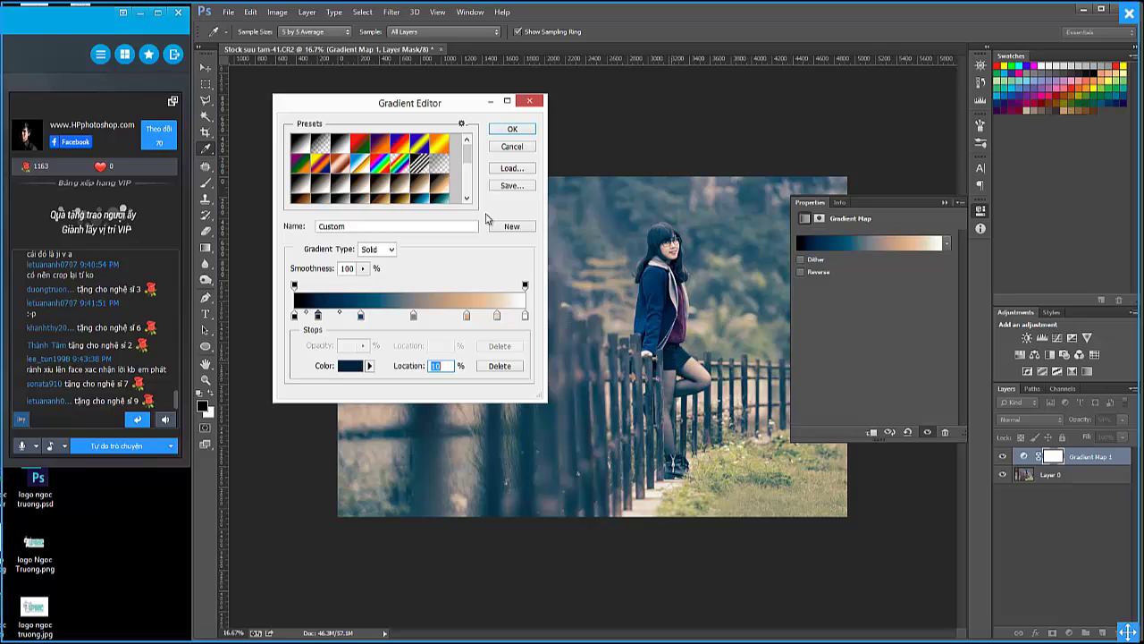
pyautogui.click(512, 129)
# Switch Gradient Map 1 back to Soft Light blending at 54% opacity.
pyautogui.press('z')
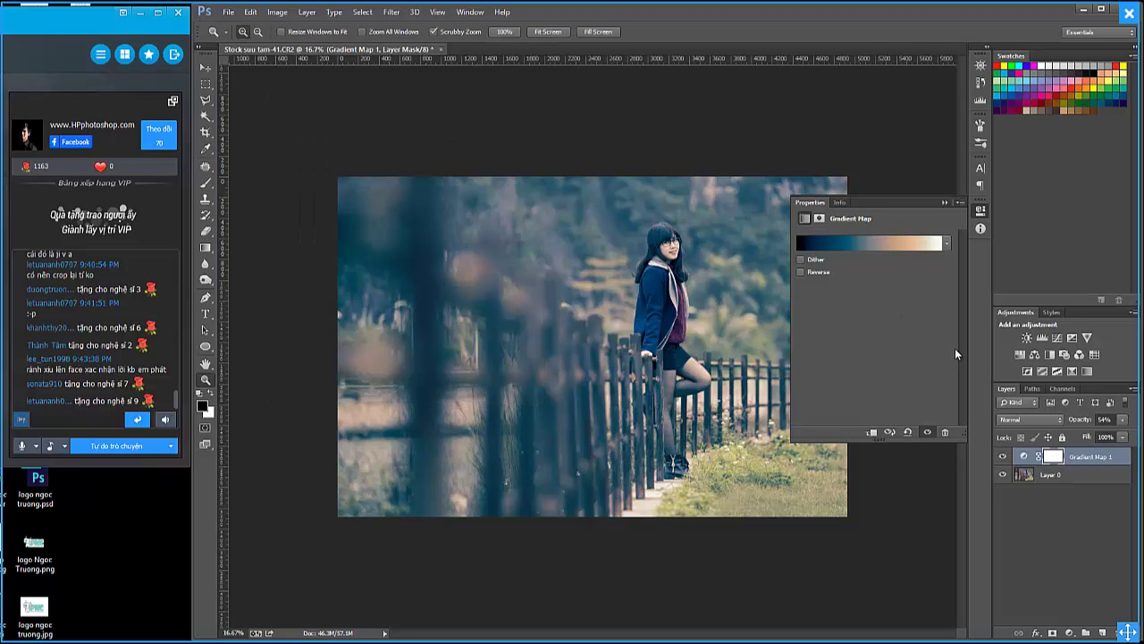
pyautogui.click(1018, 418)
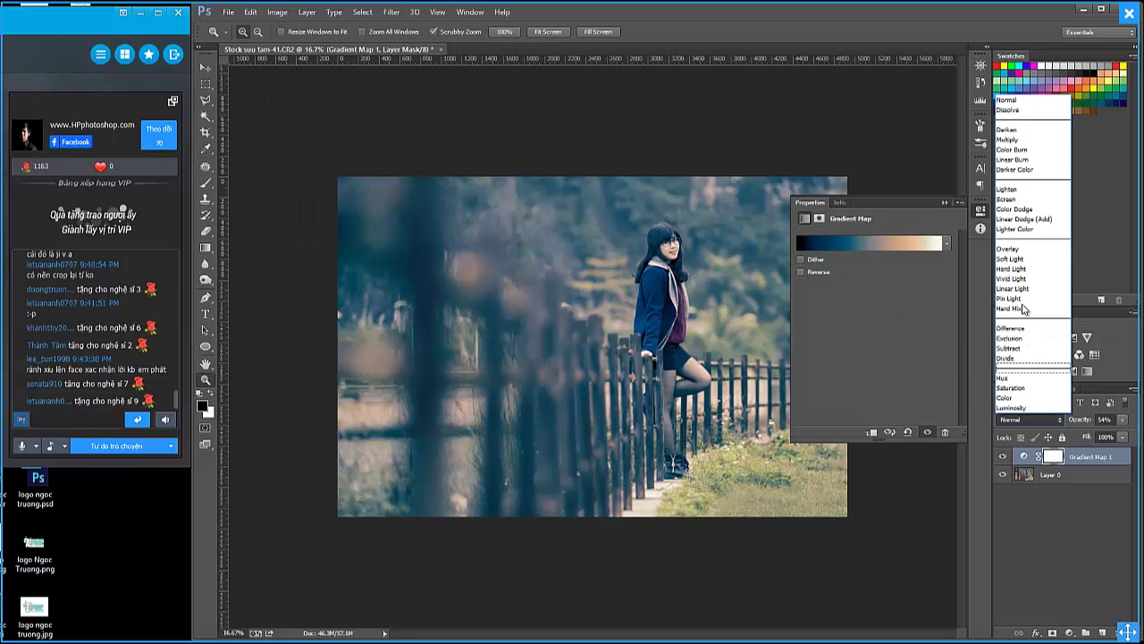
pyautogui.click(1012, 258)
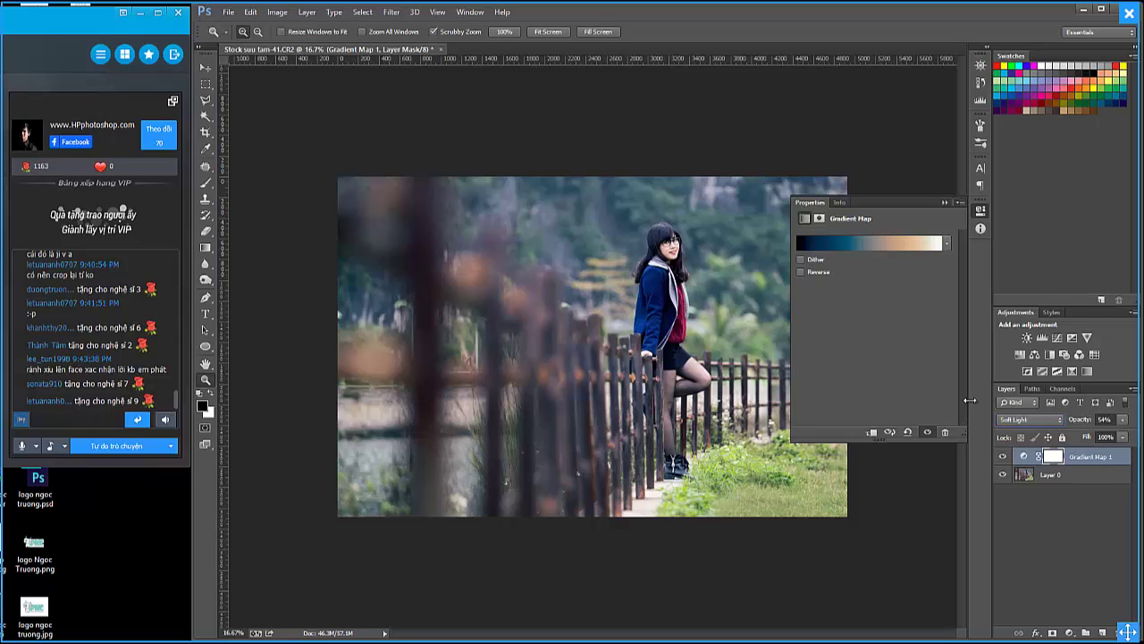
# Collapse the Properties panel and toggle Gradient Map 1 visibility for a before/after comparison, leaving it on.
pyautogui.click(944, 200)
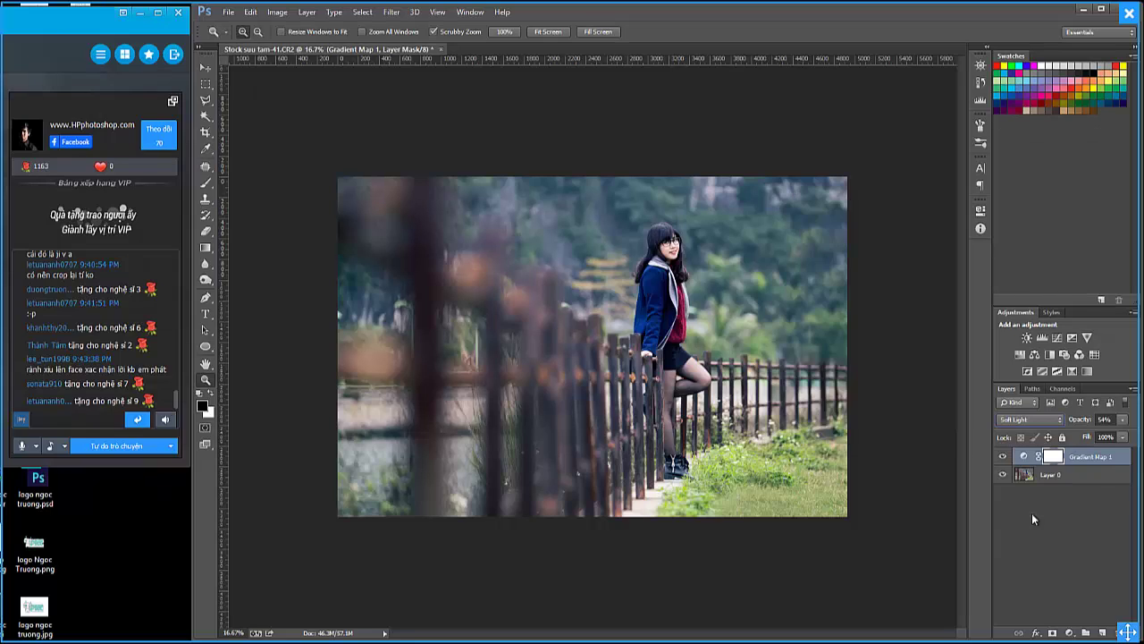
pyautogui.click(1002, 456)
pyautogui.click(1003, 456)
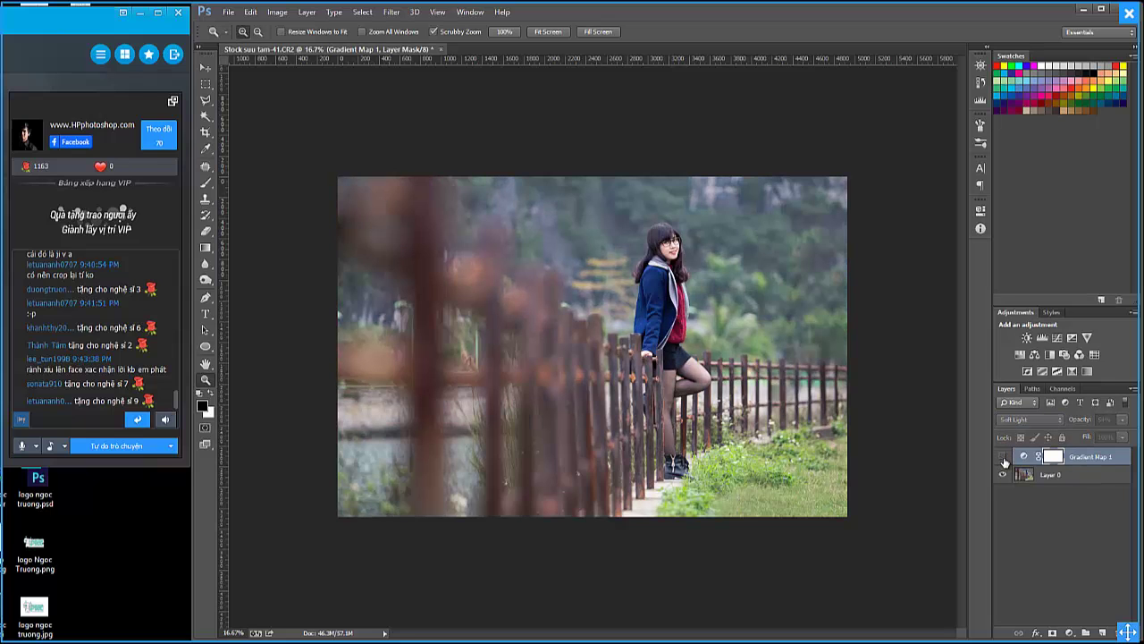
pyautogui.click(1003, 457)
pyautogui.click(1003, 457)
pyautogui.click(1003, 456)
pyautogui.click(1003, 457)
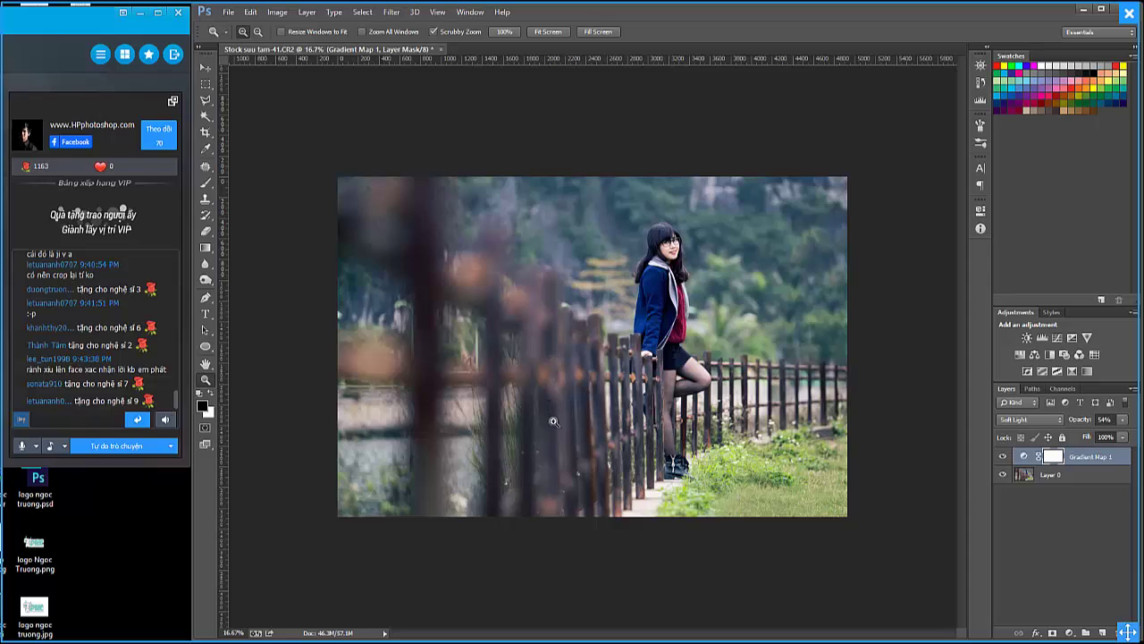
pyautogui.click(1003, 457)
pyautogui.click(1003, 457)
pyautogui.click(1003, 457)
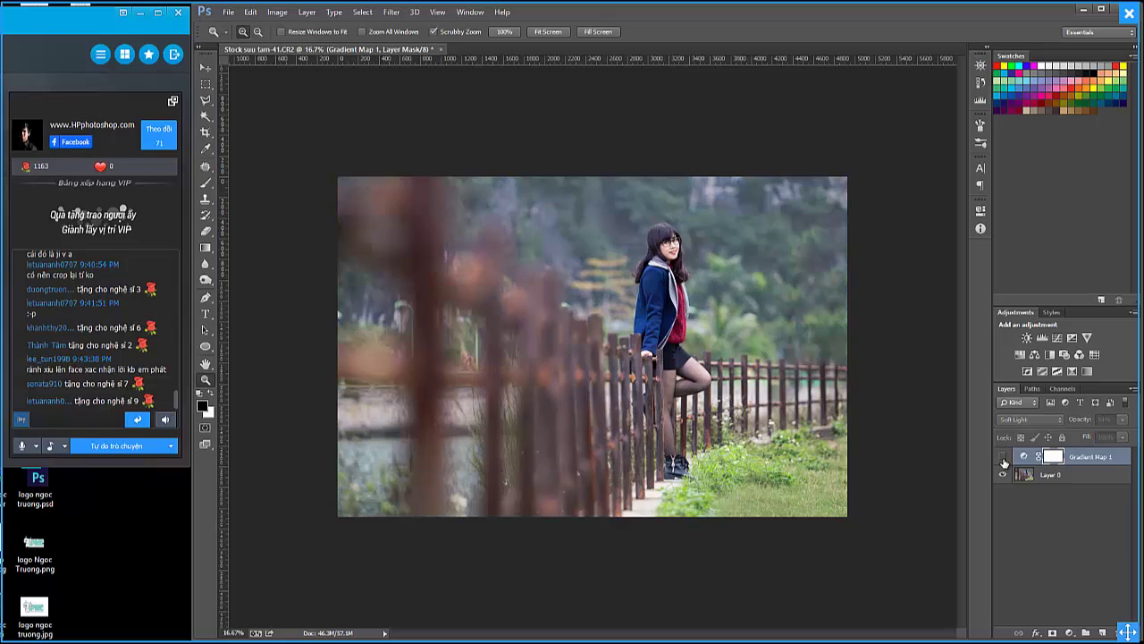
pyautogui.click(1003, 457)
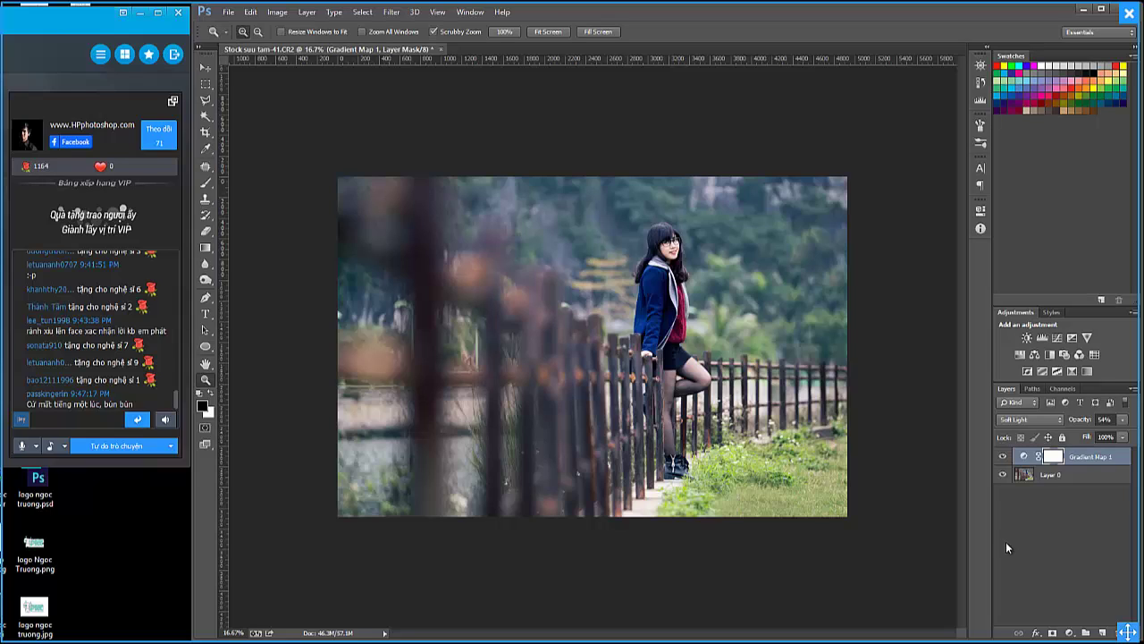
pyautogui.click(1003, 457)
pyautogui.click(1002, 456)
pyautogui.click(1003, 456)
pyautogui.click(1003, 457)
pyautogui.click(1003, 457)
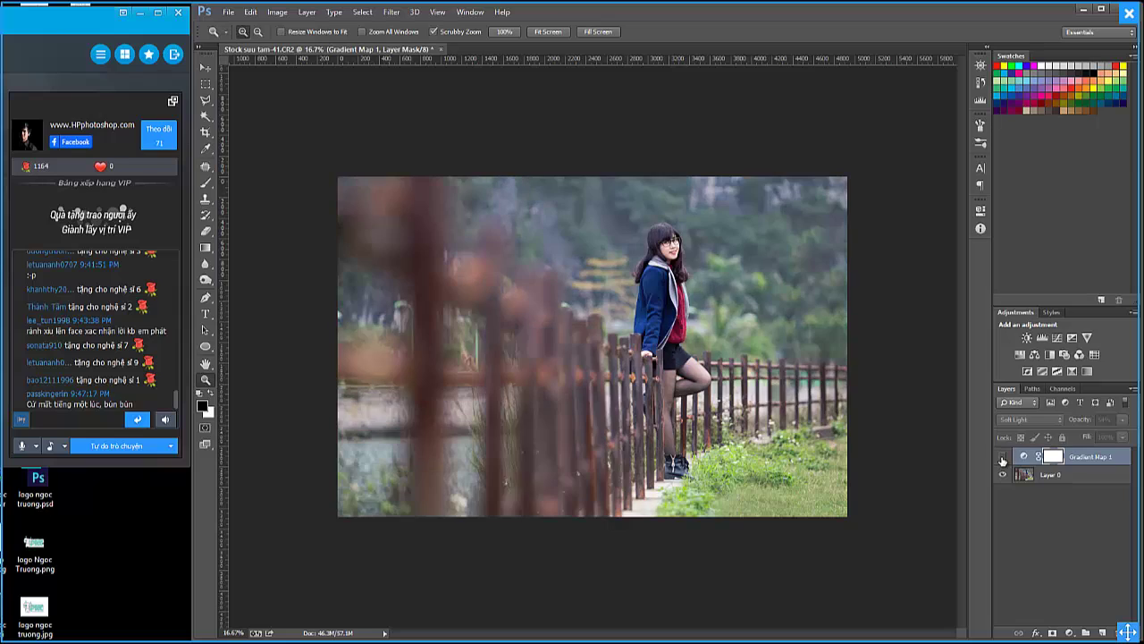
pyautogui.click(1003, 457)
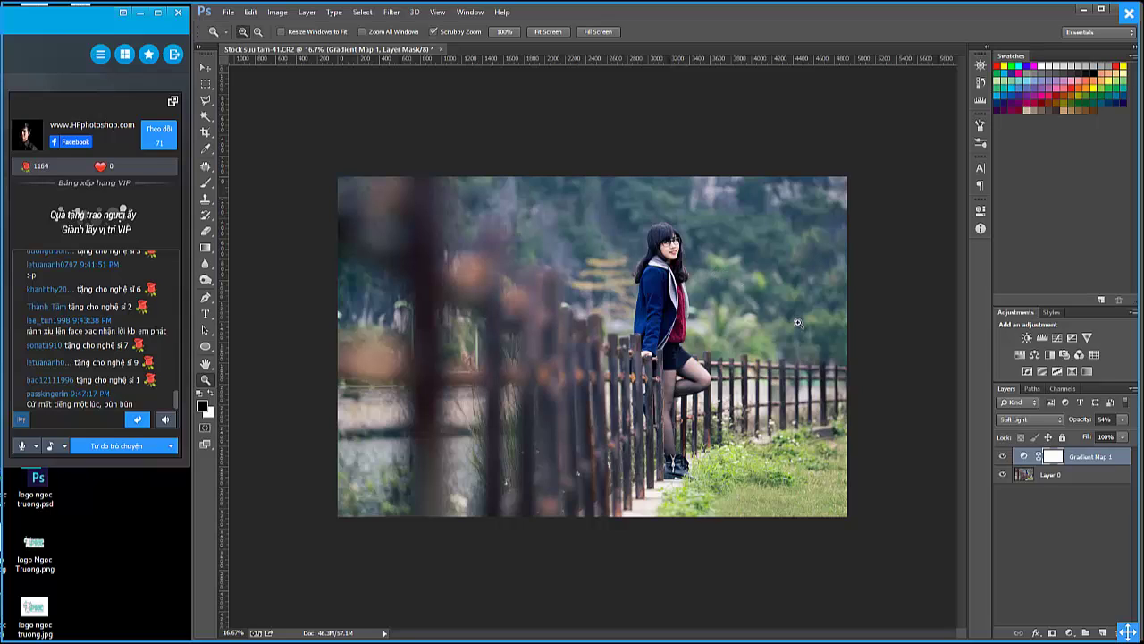
pyautogui.click(1069, 632)
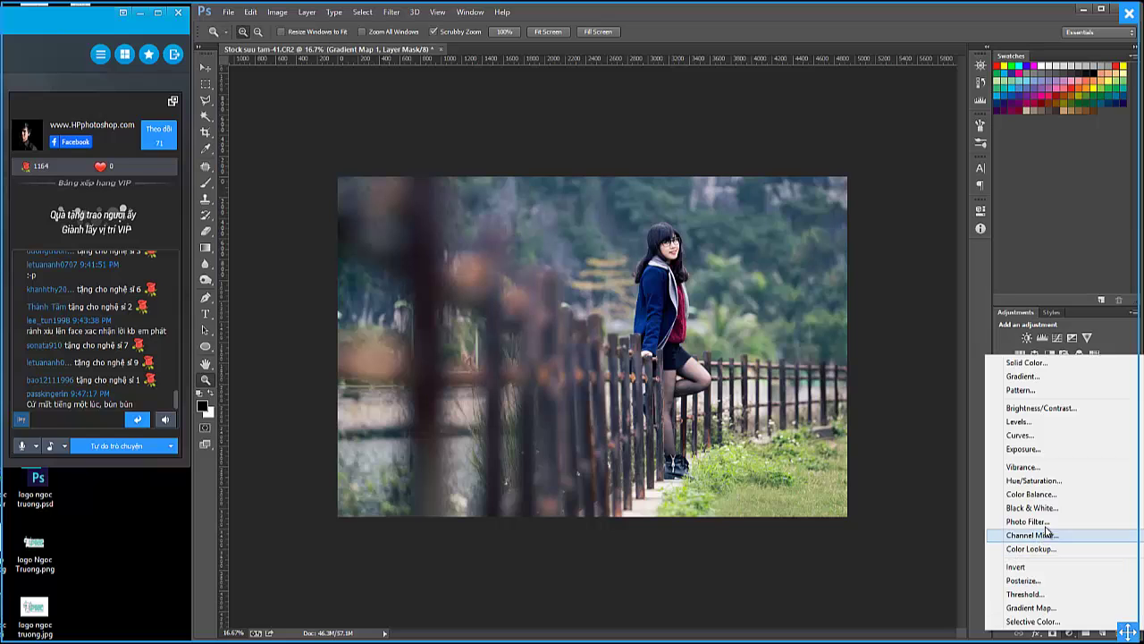
pyautogui.click(1028, 363)
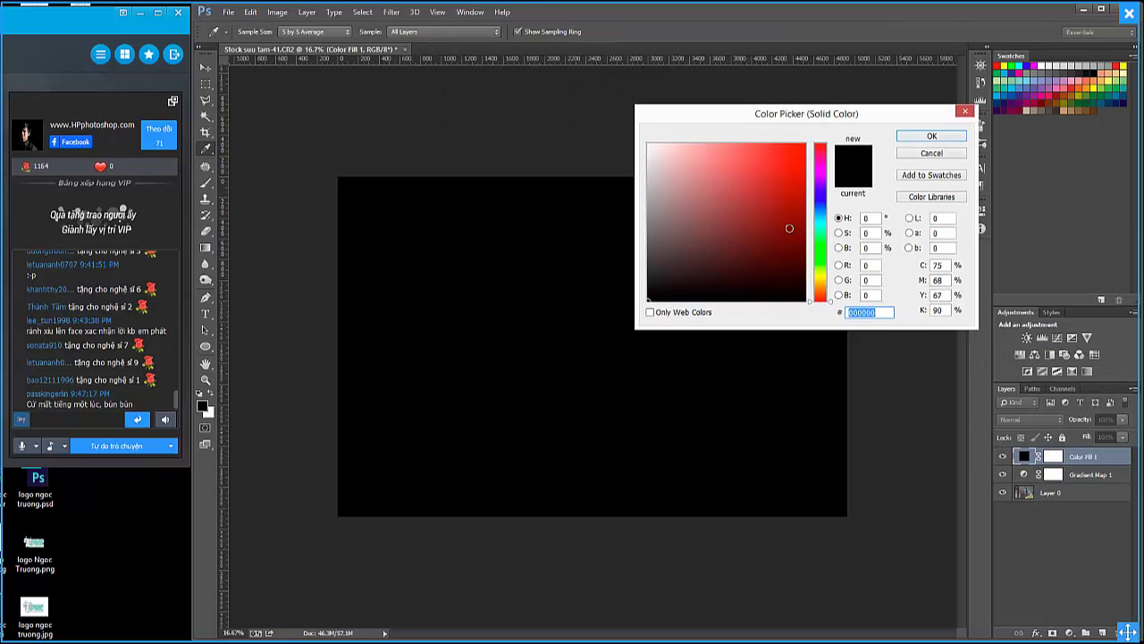
pyautogui.click(827, 280)
pyautogui.click(725, 153)
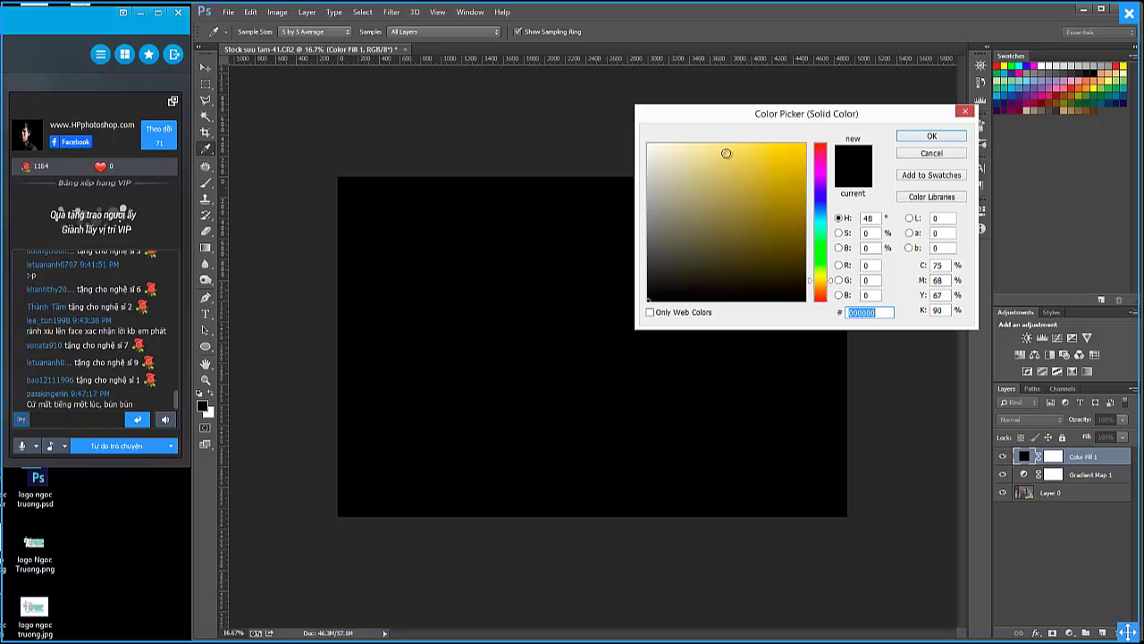
pyautogui.click(932, 136)
pyautogui.click(1003, 456)
pyautogui.press('Delete')
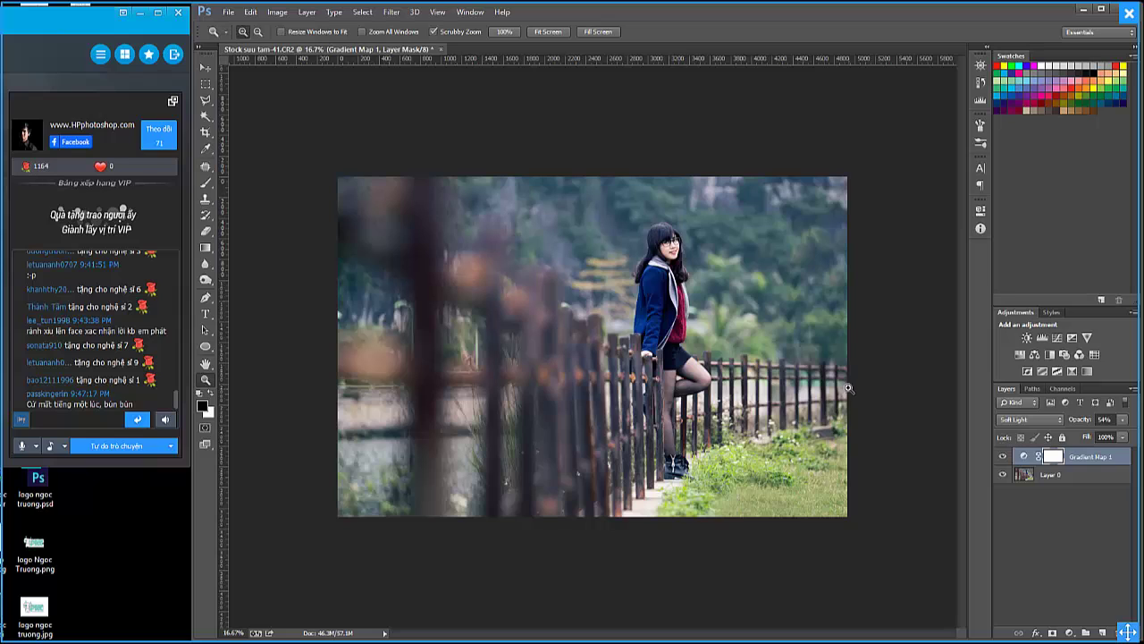
pyautogui.click(1072, 631)
pyautogui.click(1026, 360)
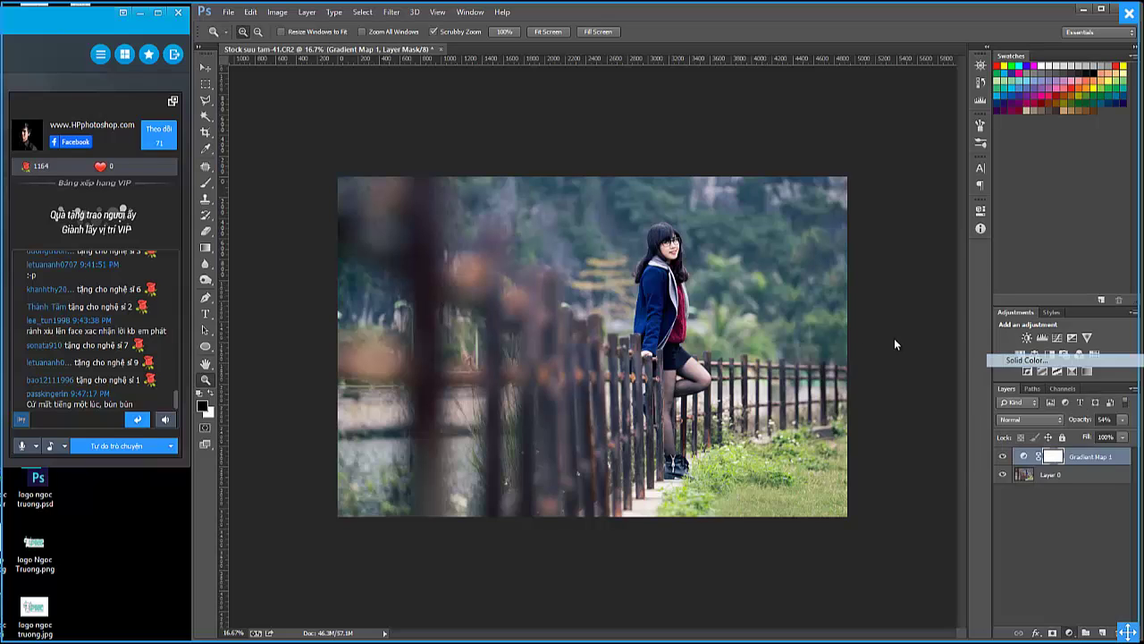
pyautogui.moveTo(827, 288); pyautogui.dragTo(823, 283)
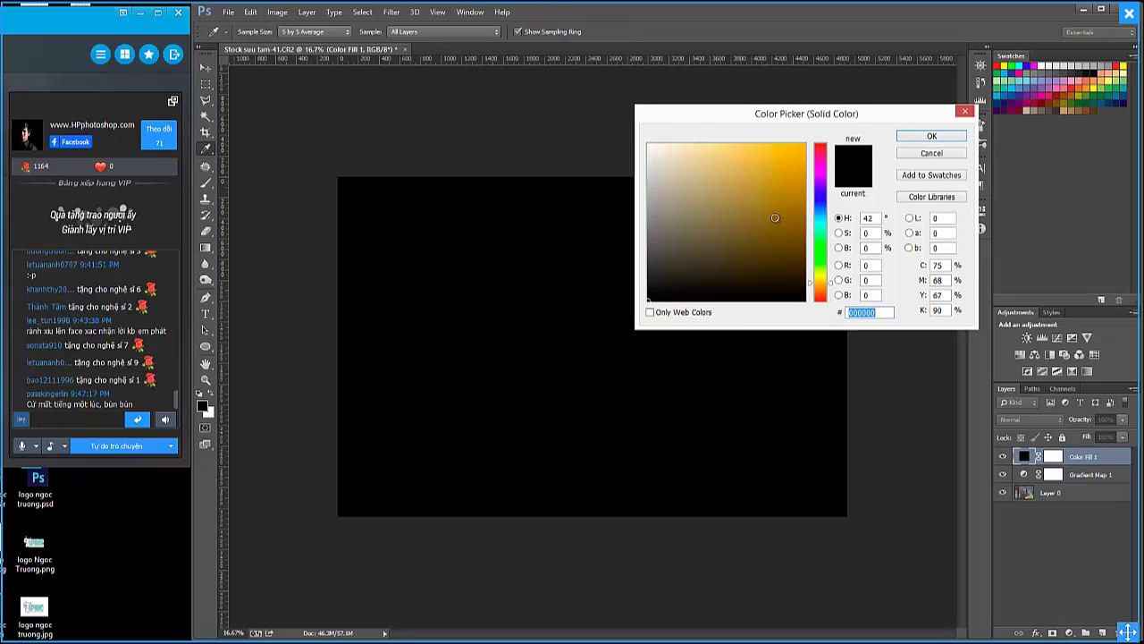
pyautogui.click(731, 175)
pyautogui.click(737, 157)
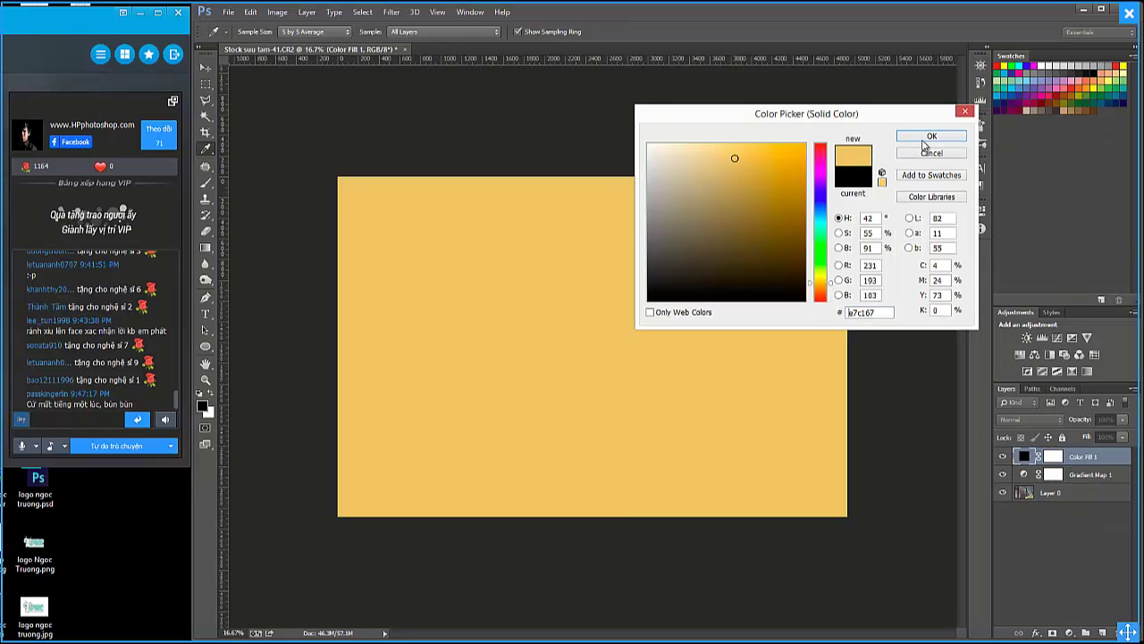
pyautogui.click(733, 166)
pyautogui.click(927, 138)
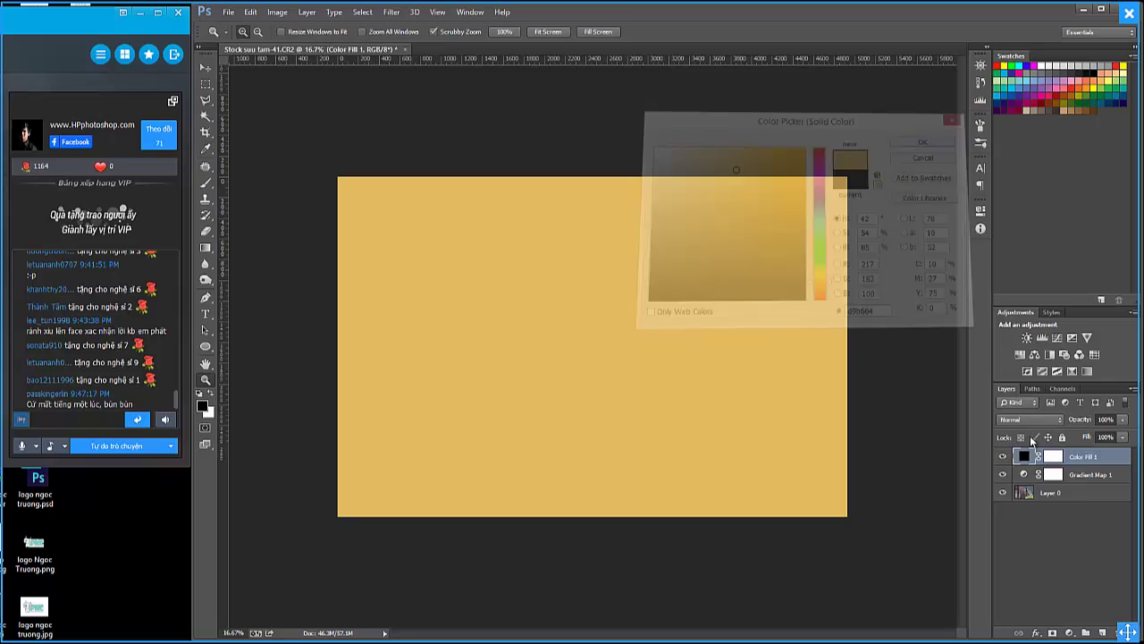
pyautogui.click(1030, 419)
pyautogui.click(1025, 259)
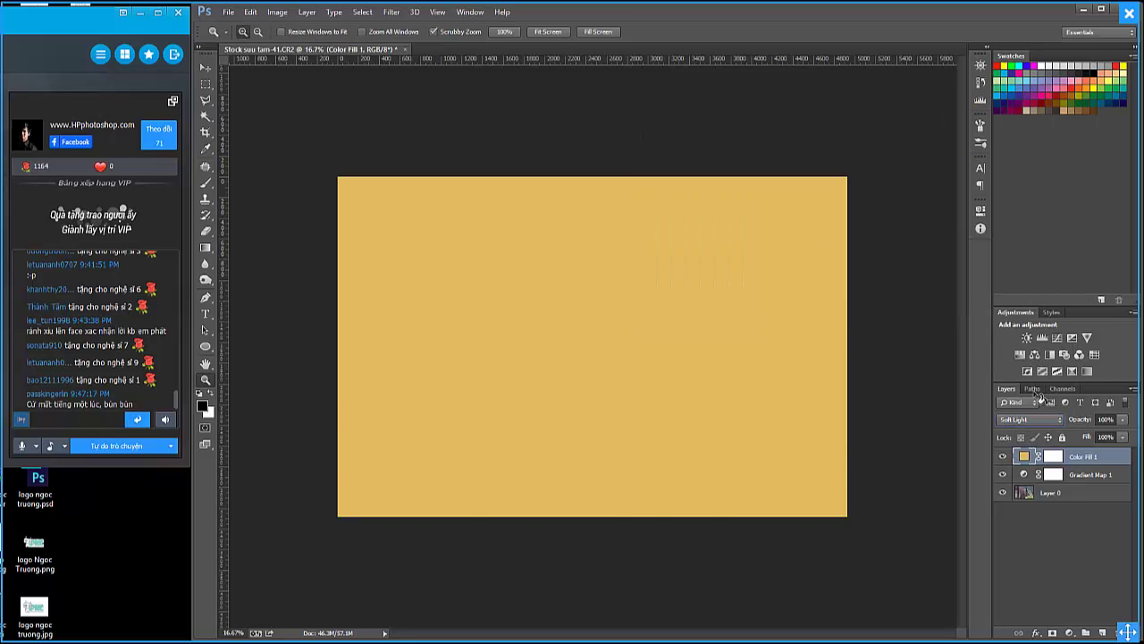
pyautogui.click(1003, 457)
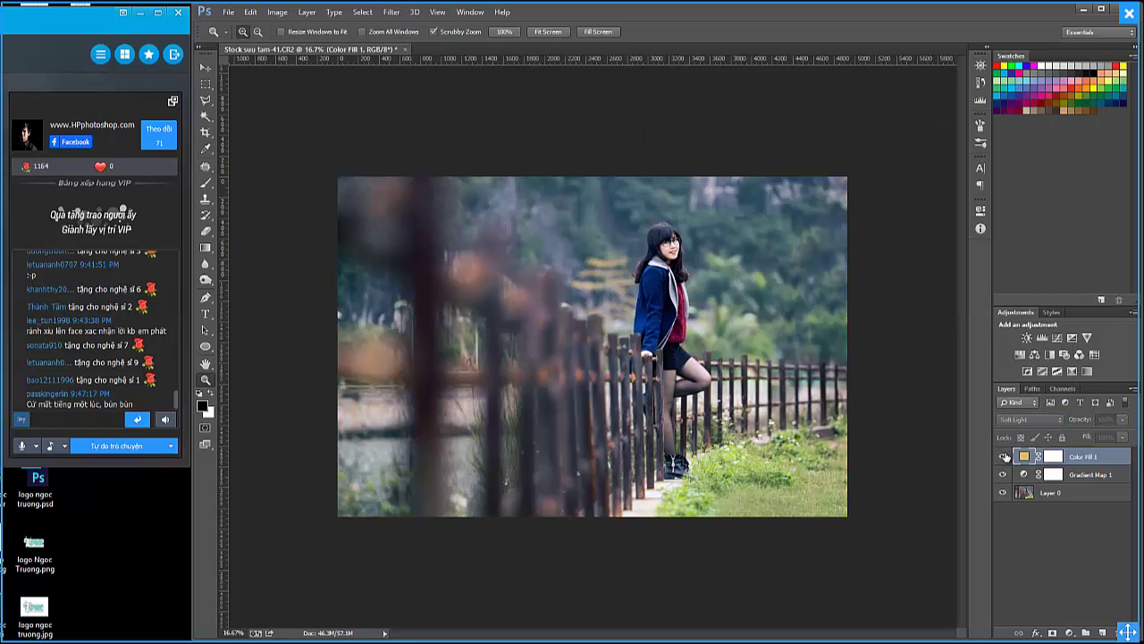
pyautogui.moveTo(1080, 419); pyautogui.dragTo(1050, 426)
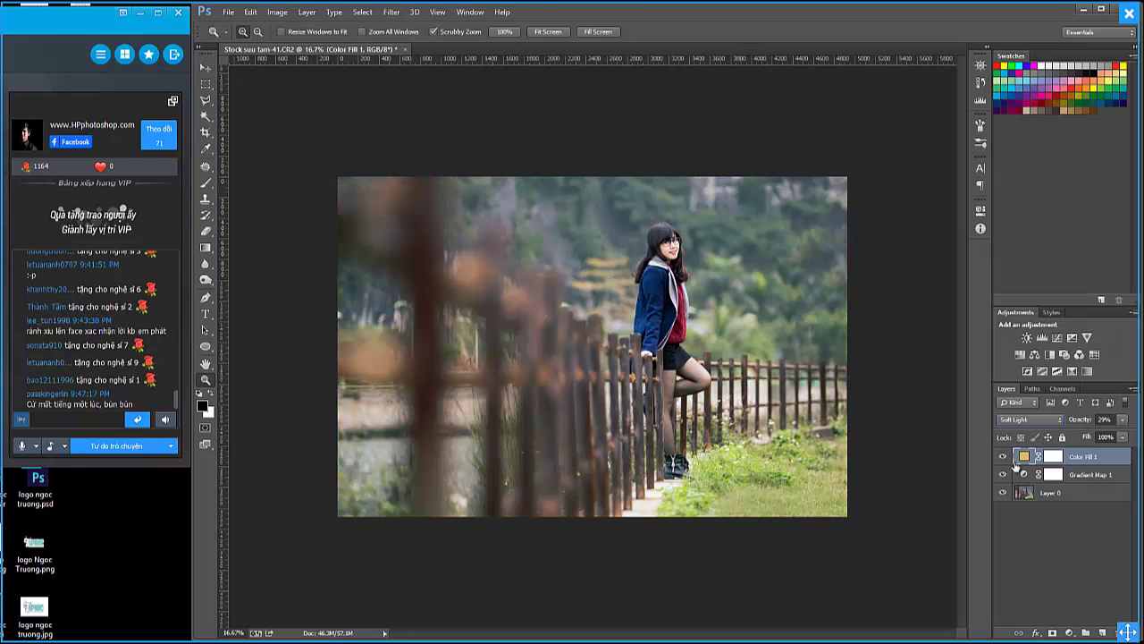
pyautogui.click(1003, 457)
pyautogui.click(1002, 457)
pyautogui.click(1003, 457)
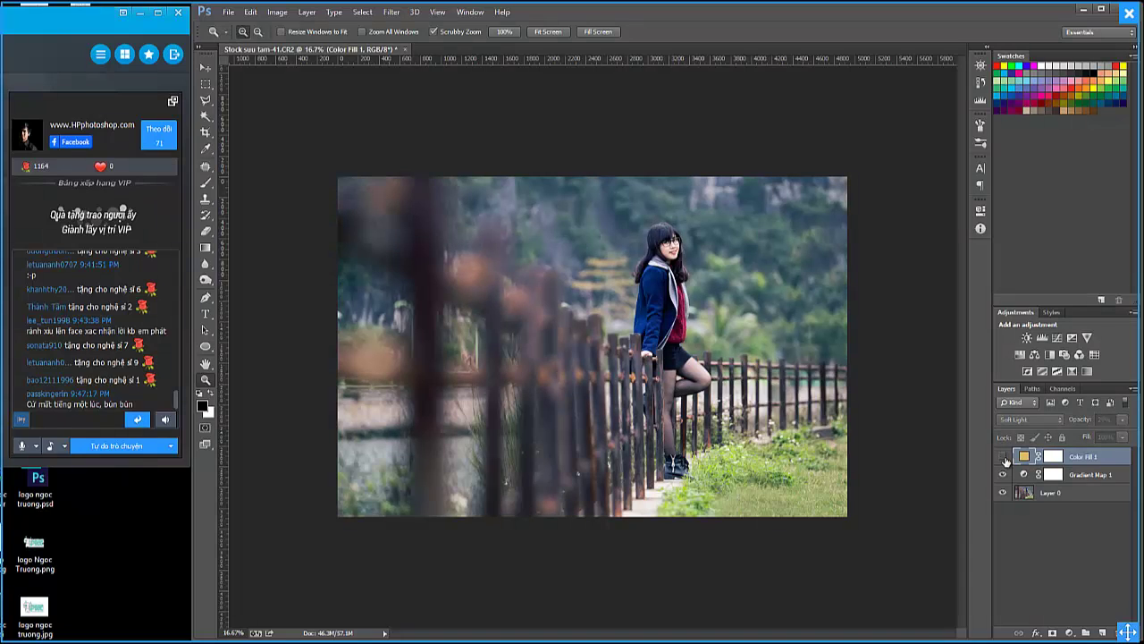
pyautogui.click(1004, 458)
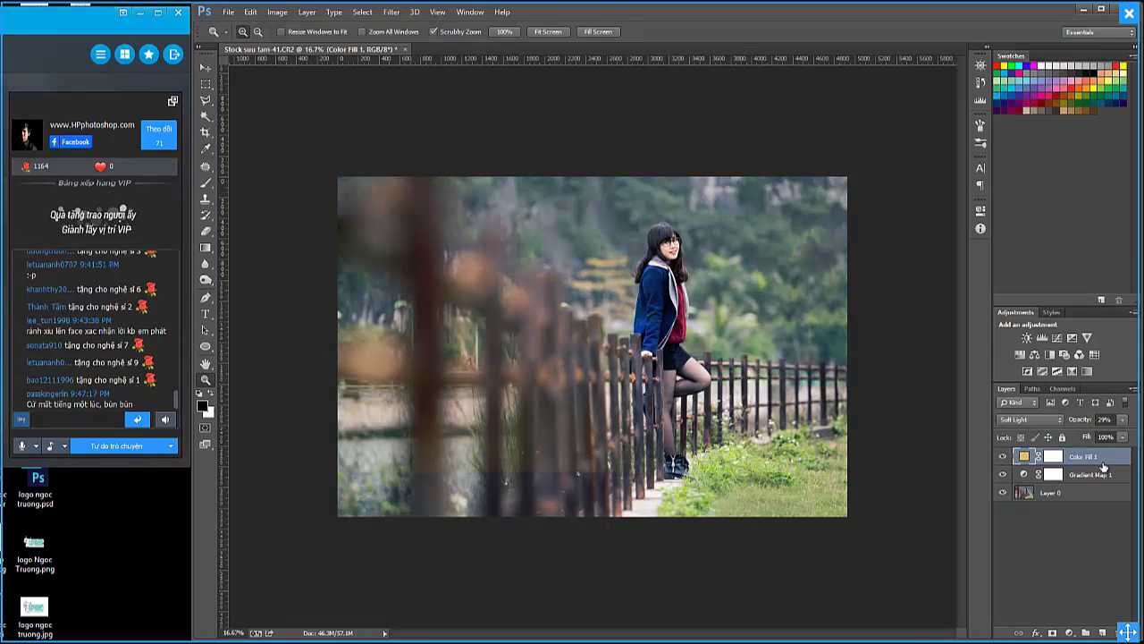
# Open Color Fill 1's Blending Options with Gray Blend If and trial the This Layer sliders.
pyautogui.doubleClick(1108, 457)
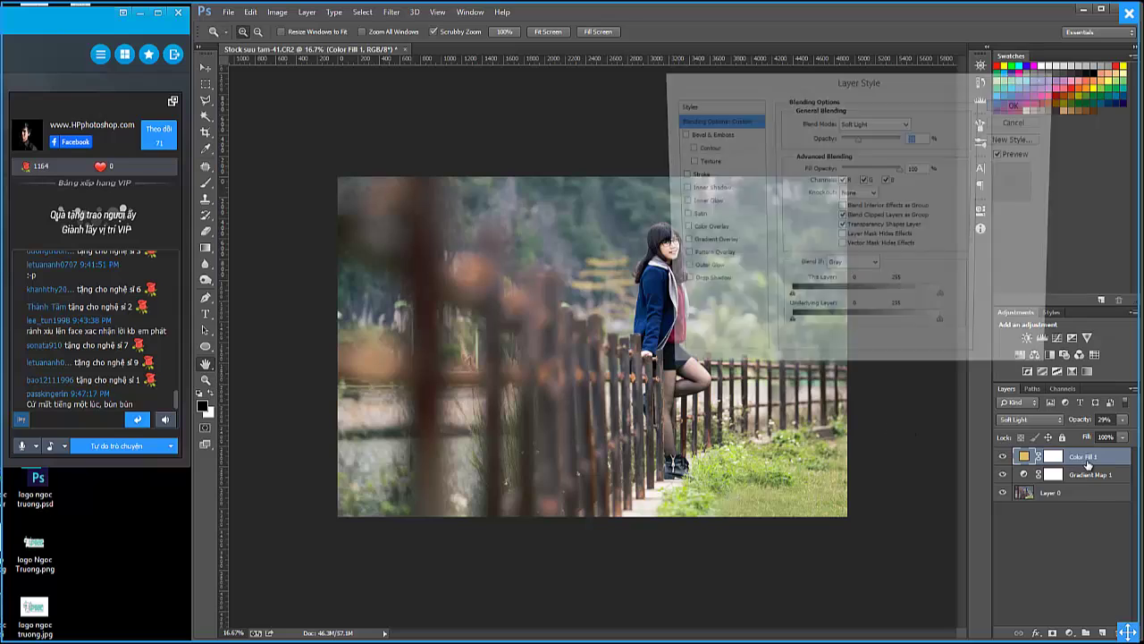
pyautogui.moveTo(851, 85); pyautogui.dragTo(838, 85)
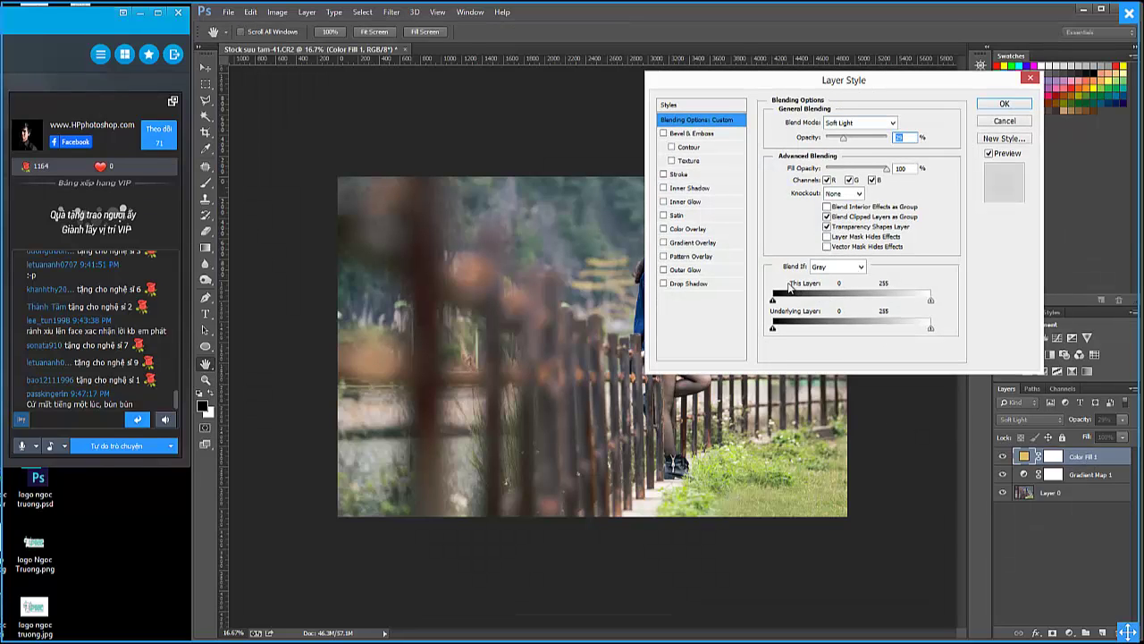
pyautogui.click(855, 267)
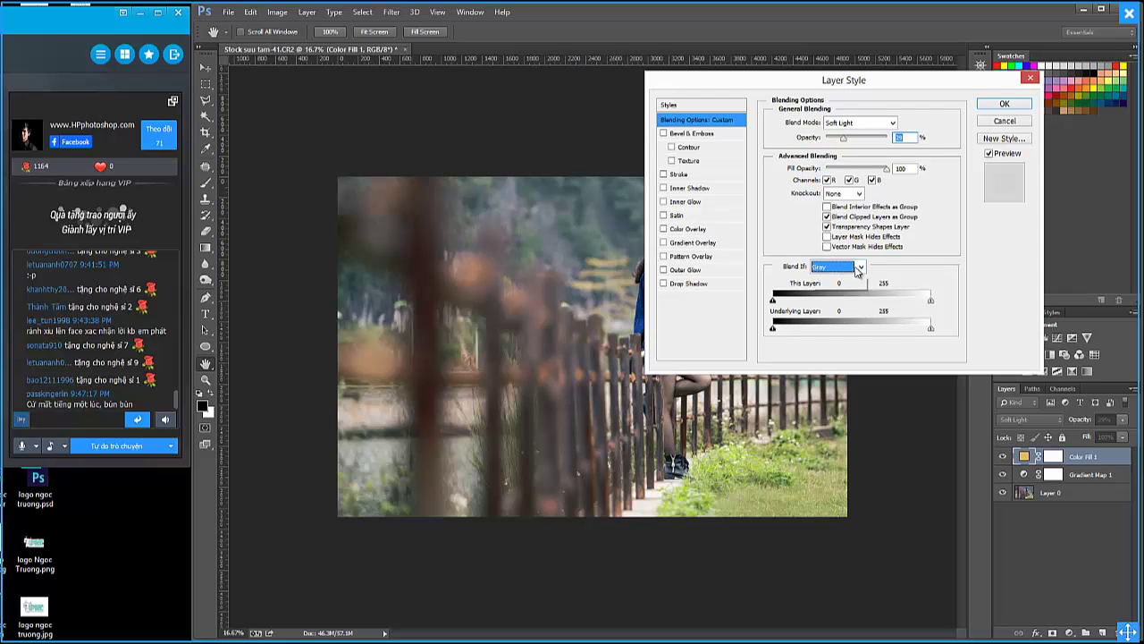
pyautogui.click(896, 277)
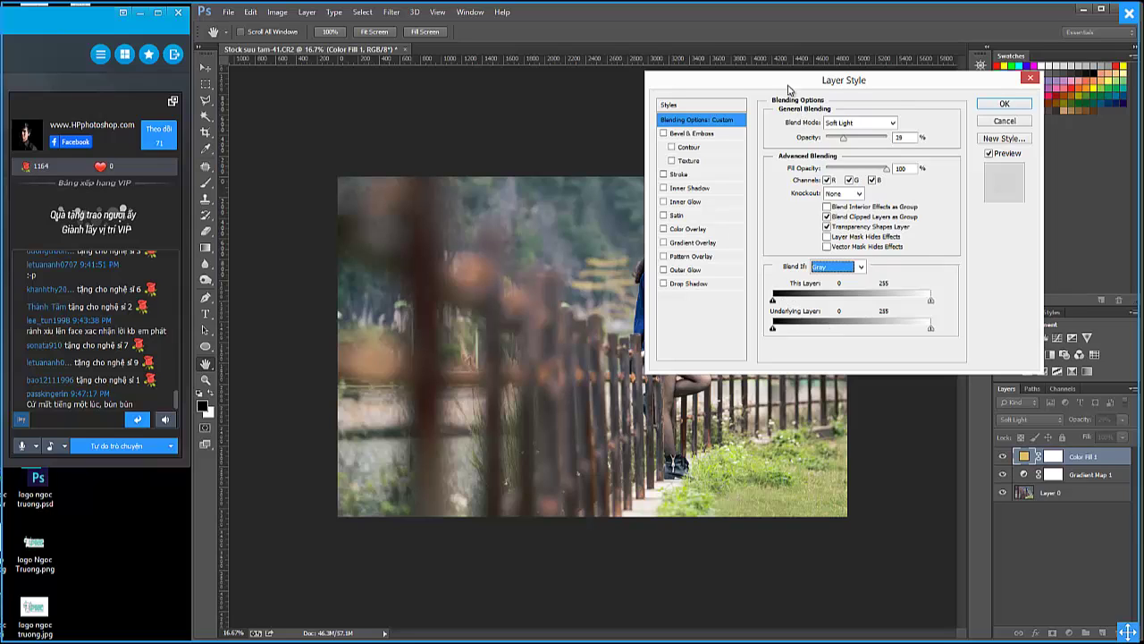
pyautogui.moveTo(790, 89); pyautogui.dragTo(858, 61)
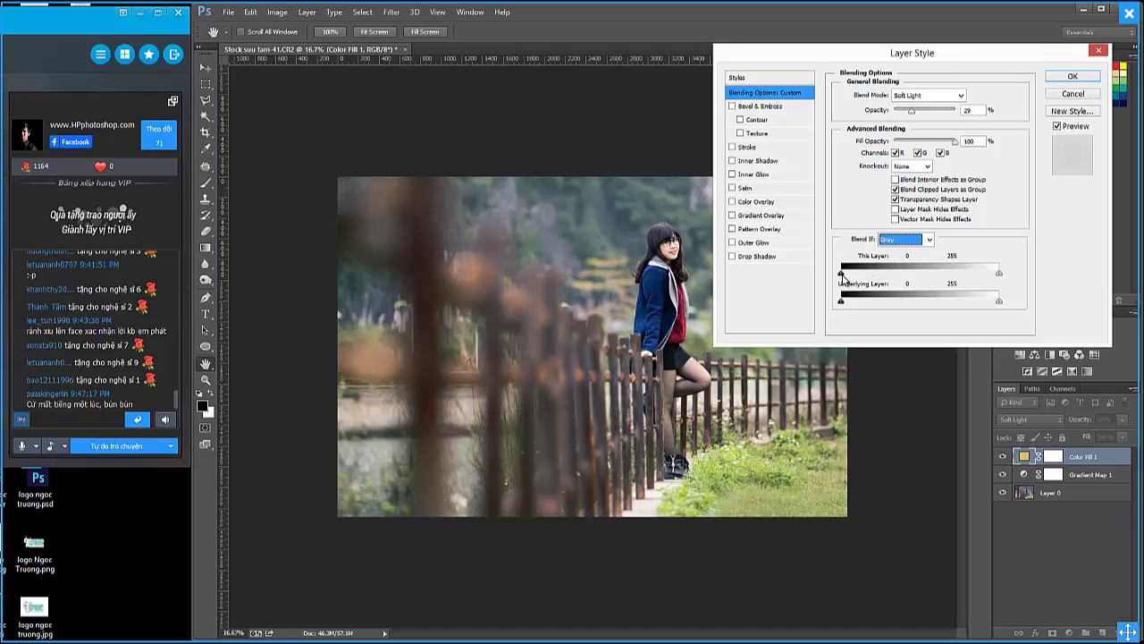
pyautogui.moveTo(841, 273)
pyautogui.mouseDown()
pyautogui.moveTo(852, 272)
pyautogui.moveTo(812, 277)
pyautogui.mouseUp()
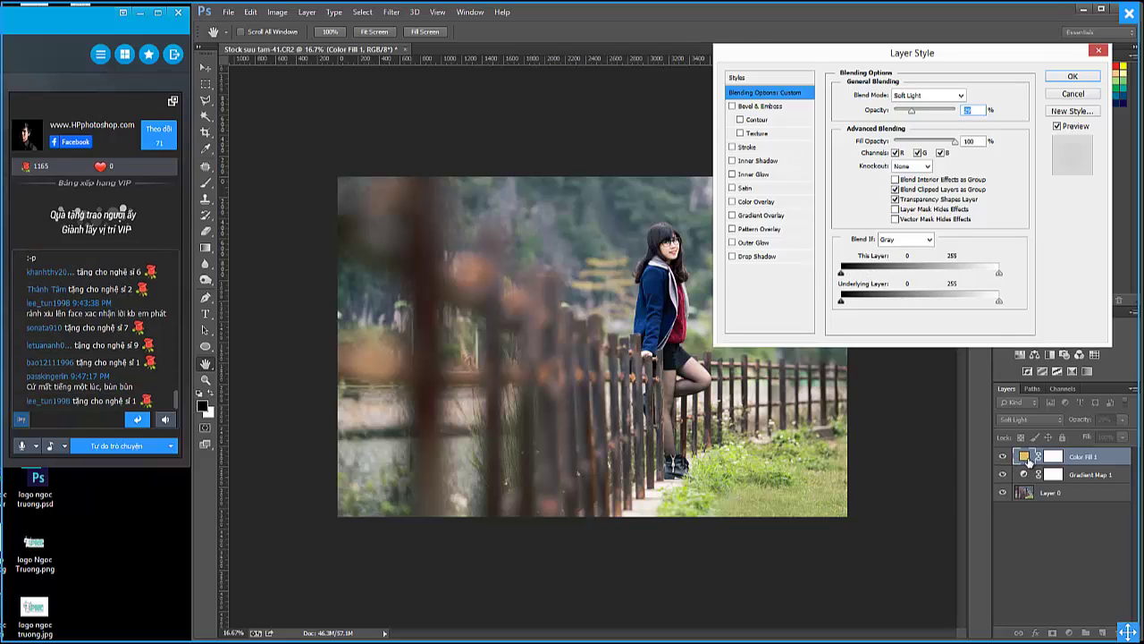
pyautogui.moveTo(998, 278); pyautogui.dragTo(1002, 278)
pyautogui.moveTo(1000, 278); pyautogui.dragTo(974, 283)
pyautogui.moveTo(972, 279)
pyautogui.mouseDown()
pyautogui.moveTo(959, 278)
pyautogui.moveTo(1028, 279)
pyautogui.mouseUp()
# Split the This Layer white slider so highlights fade between 184 and 247, and confirm.
pyautogui.press('alt')
pyautogui.press('alt')
pyautogui.moveTo(998, 277); pyautogui.dragTo(962, 282)
pyautogui.moveTo(1001, 277); pyautogui.dragTo(995, 278)
pyautogui.moveTo(961, 275); pyautogui.dragTo(955, 275)
pyautogui.click(1072, 77)
# Lower Color Fill 1's highlight fade start to 108 (108/247) and show the fill again.
pyautogui.click(1003, 457)
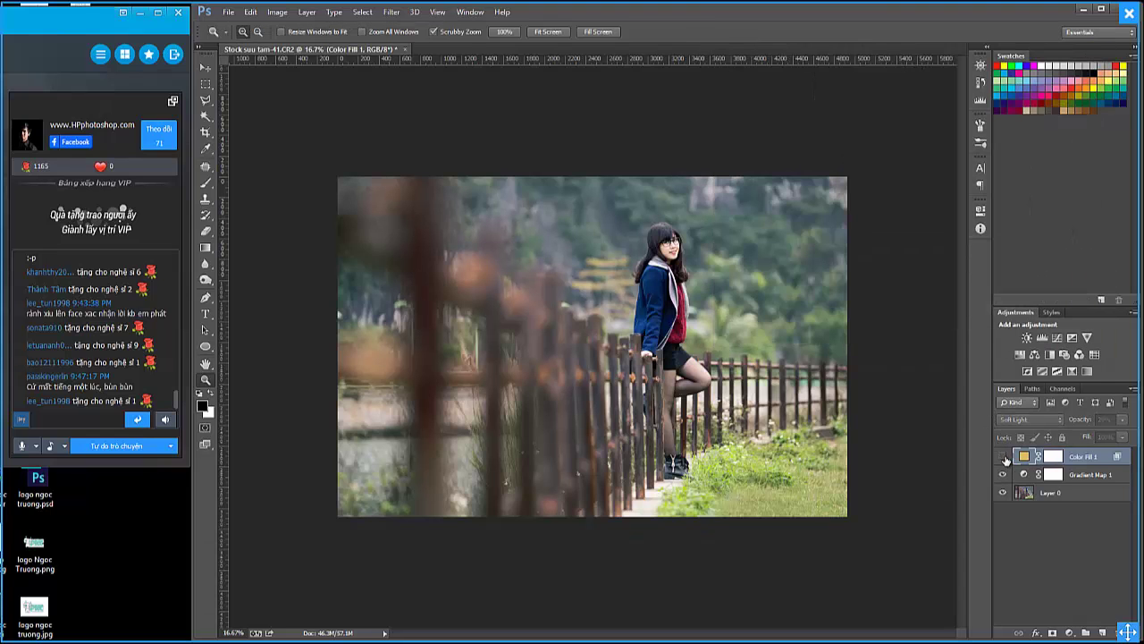
pyautogui.click(1003, 457)
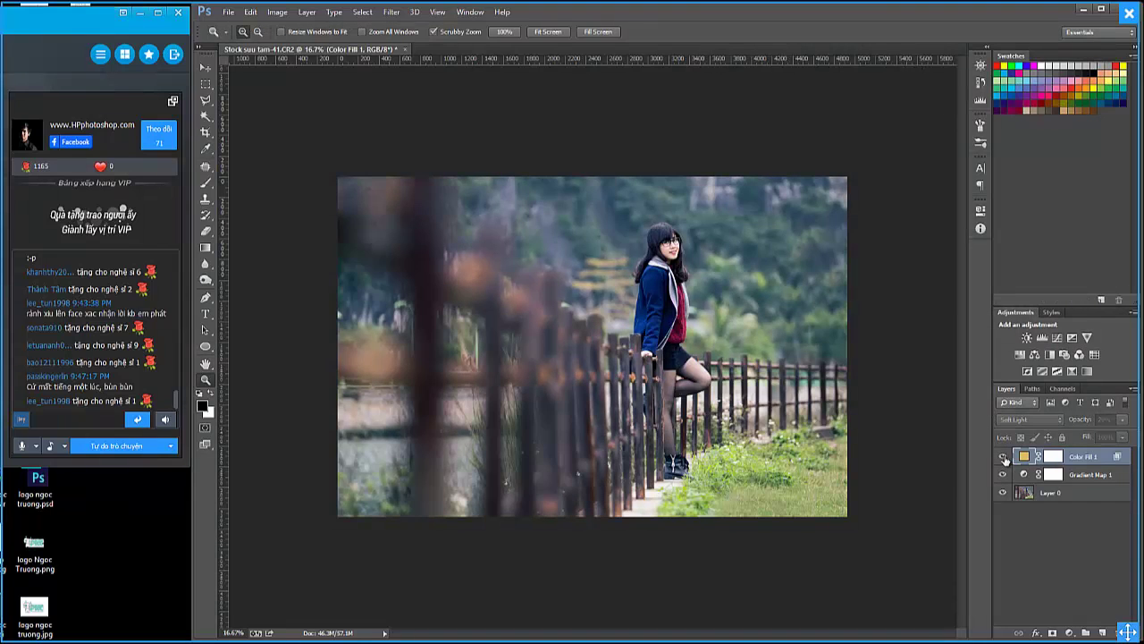
pyautogui.doubleClick(1106, 458)
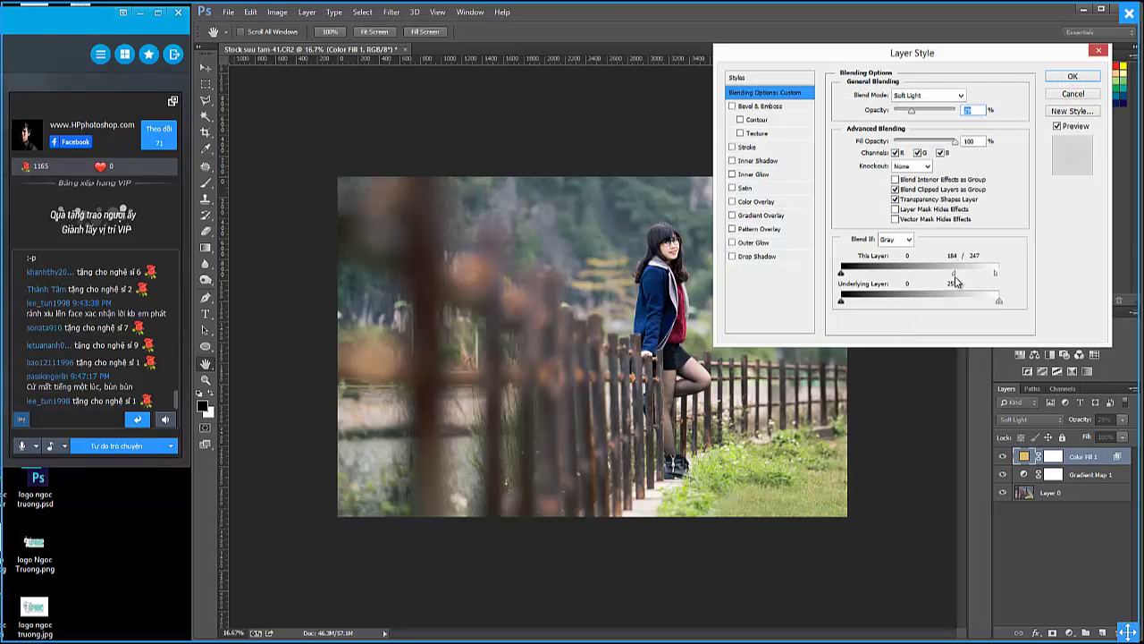
pyautogui.moveTo(953, 275); pyautogui.dragTo(907, 275)
pyautogui.press('ctrl')
pyautogui.press('Return')
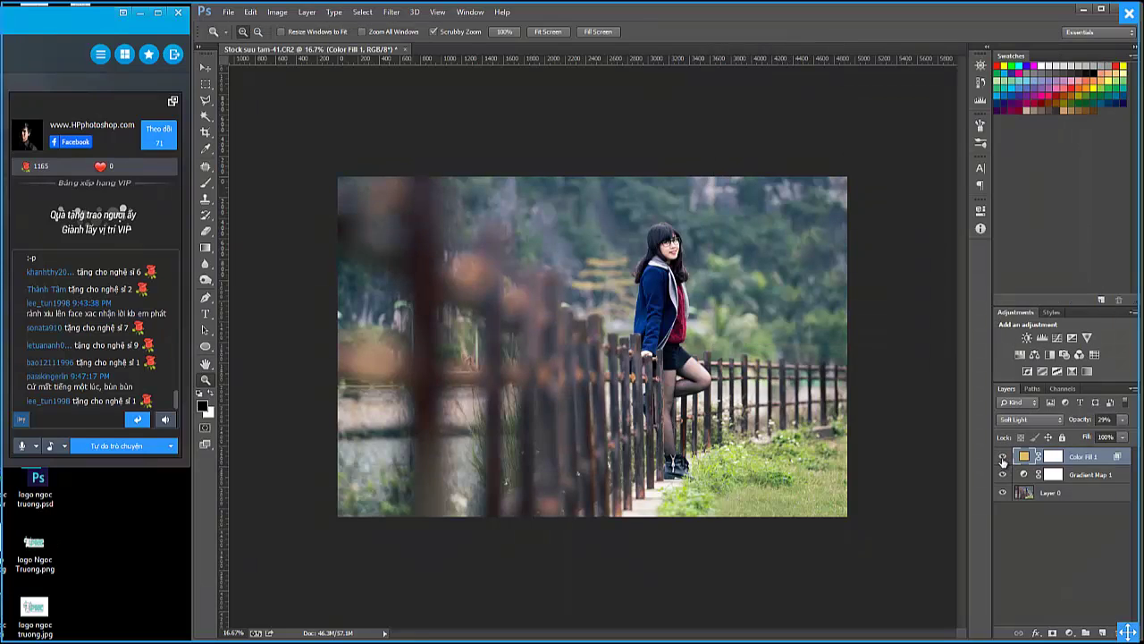
pyautogui.click(1003, 458)
pyautogui.click(1069, 632)
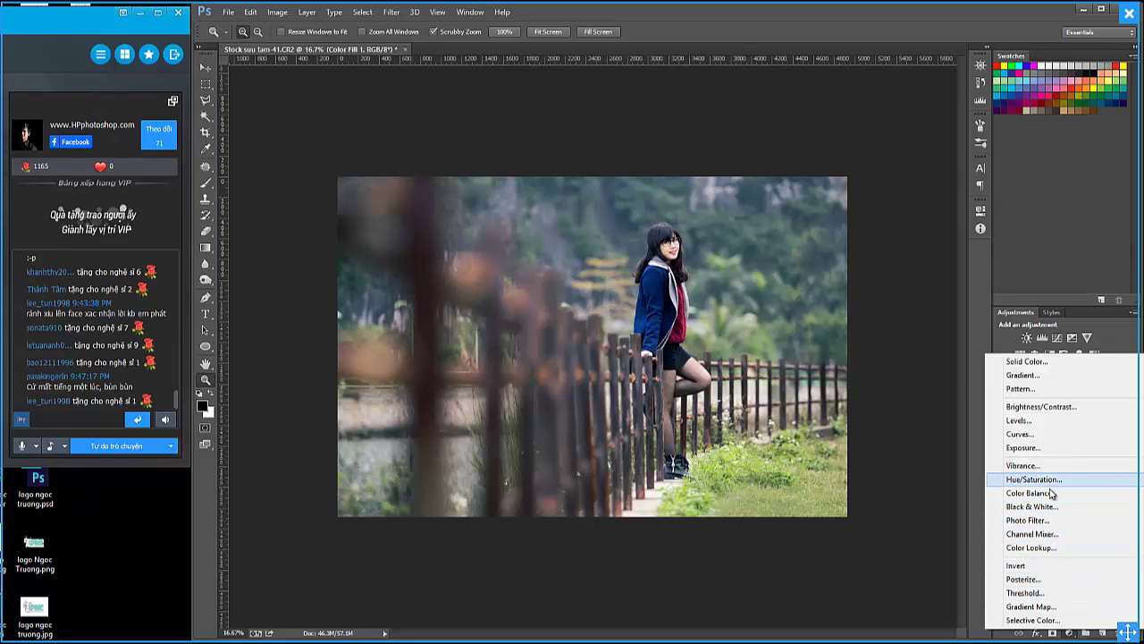
# Add a Selective Color adjustment layer above Color Fill 1 and collapse its Properties panel.
pyautogui.click(1036, 620)
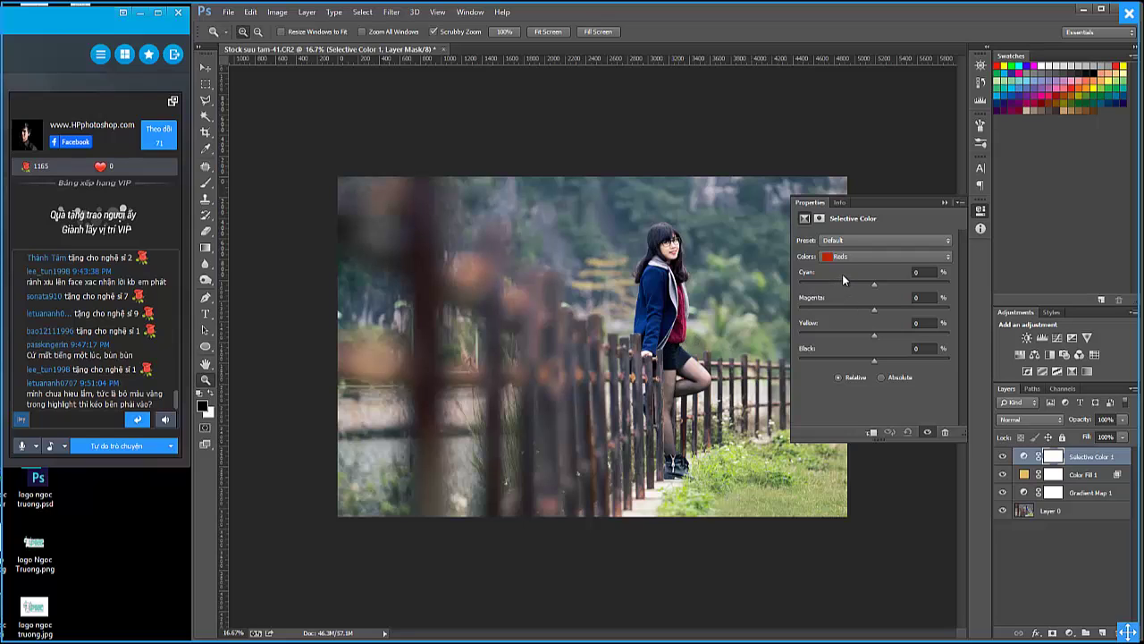
pyautogui.click(944, 205)
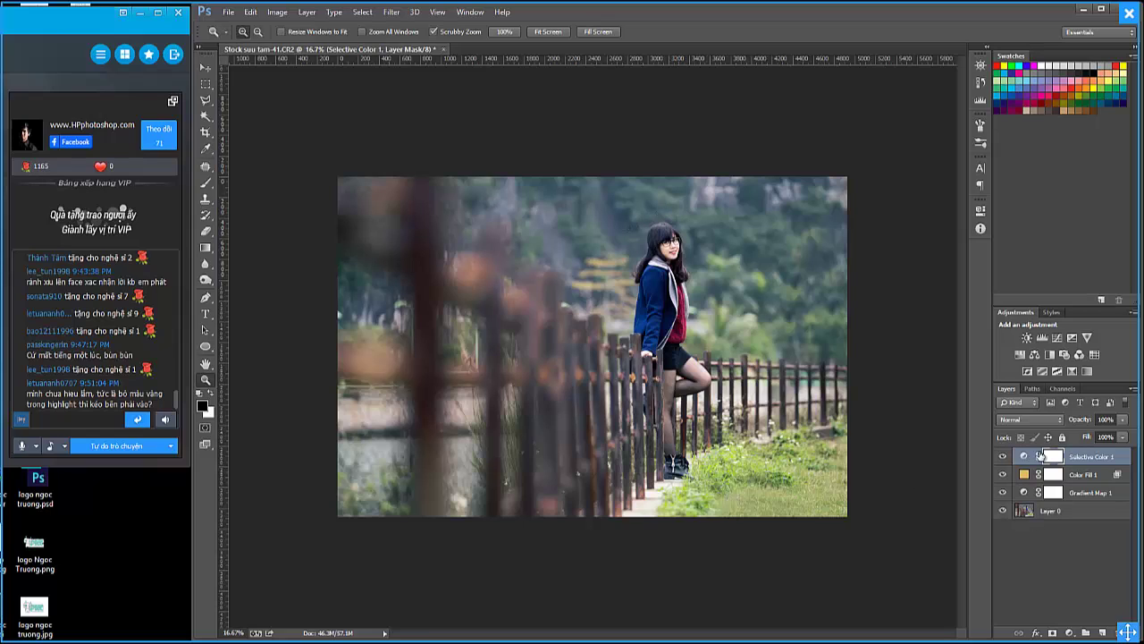
# Reset Color Fill 1's Blend If white highlight slider back to 255.
pyautogui.doubleClick(1124, 456)
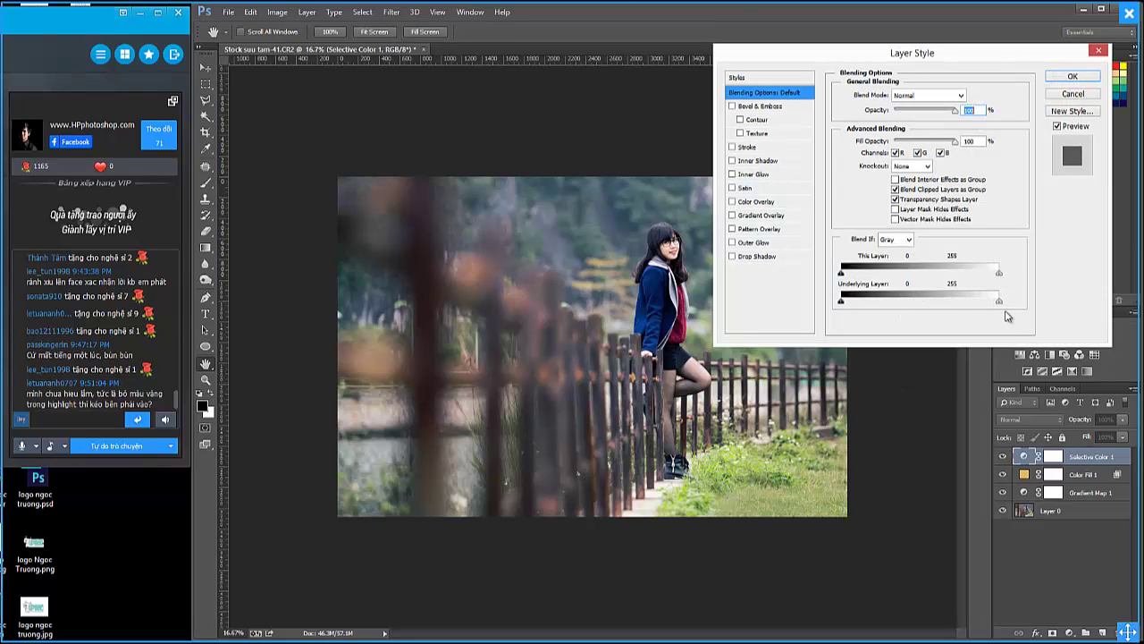
pyautogui.click(1073, 94)
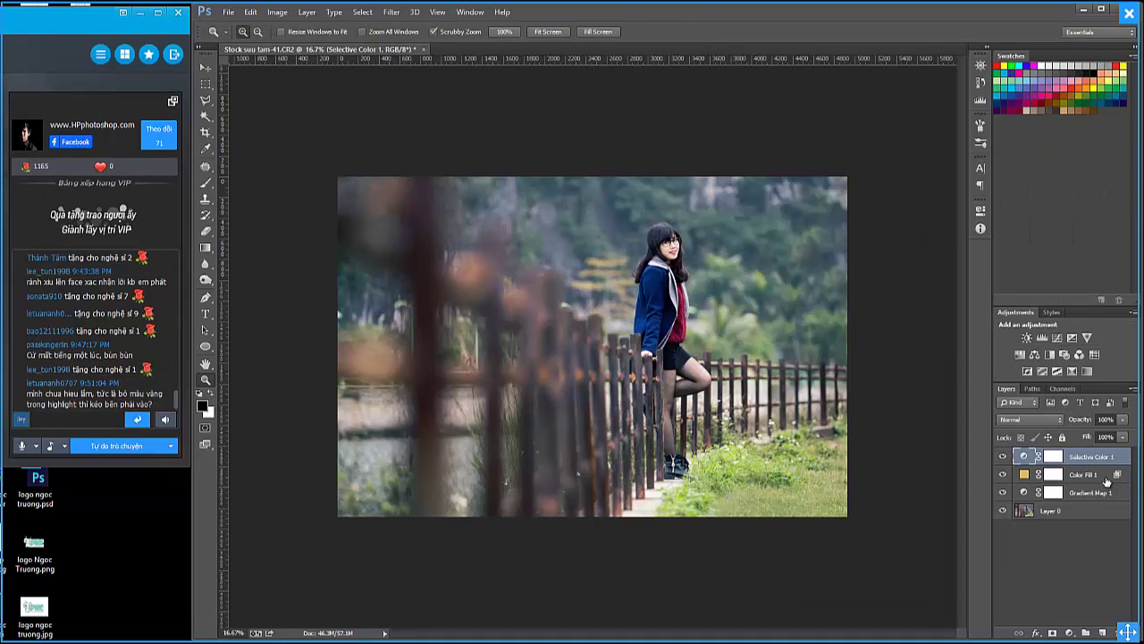
pyautogui.doubleClick(1103, 480)
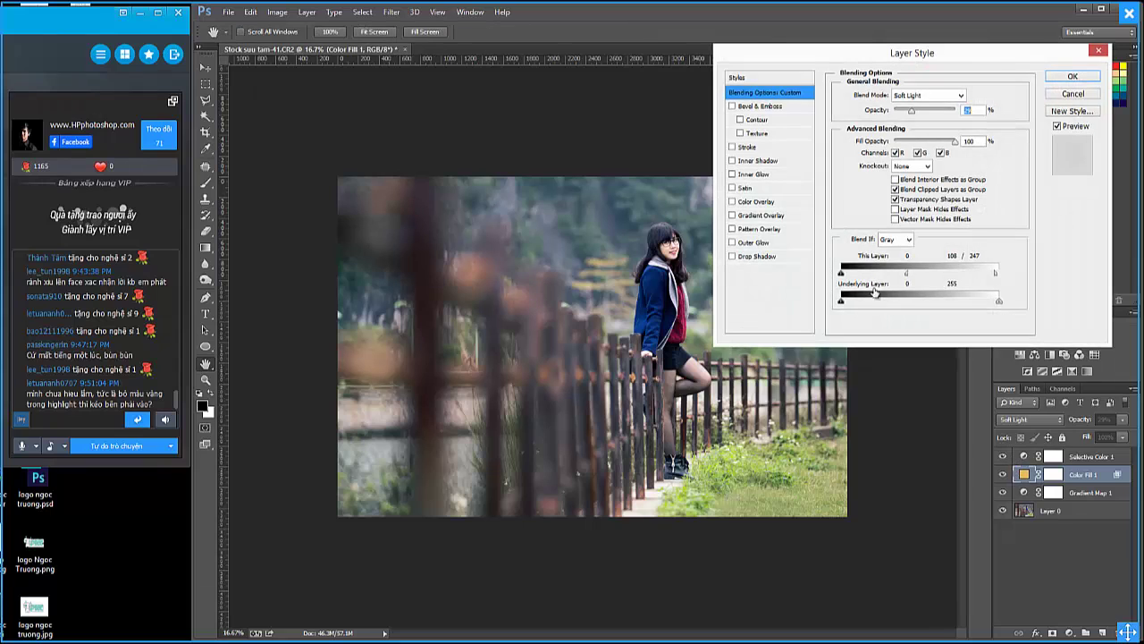
pyautogui.moveTo(906, 275); pyautogui.dragTo(1003, 279)
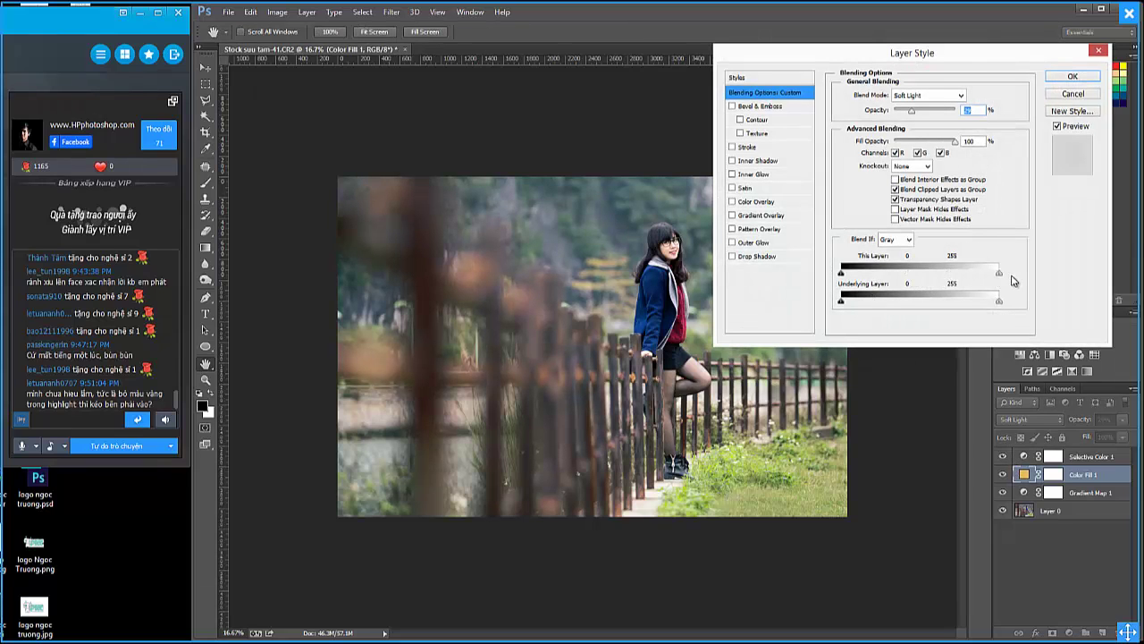
pyautogui.click(1073, 77)
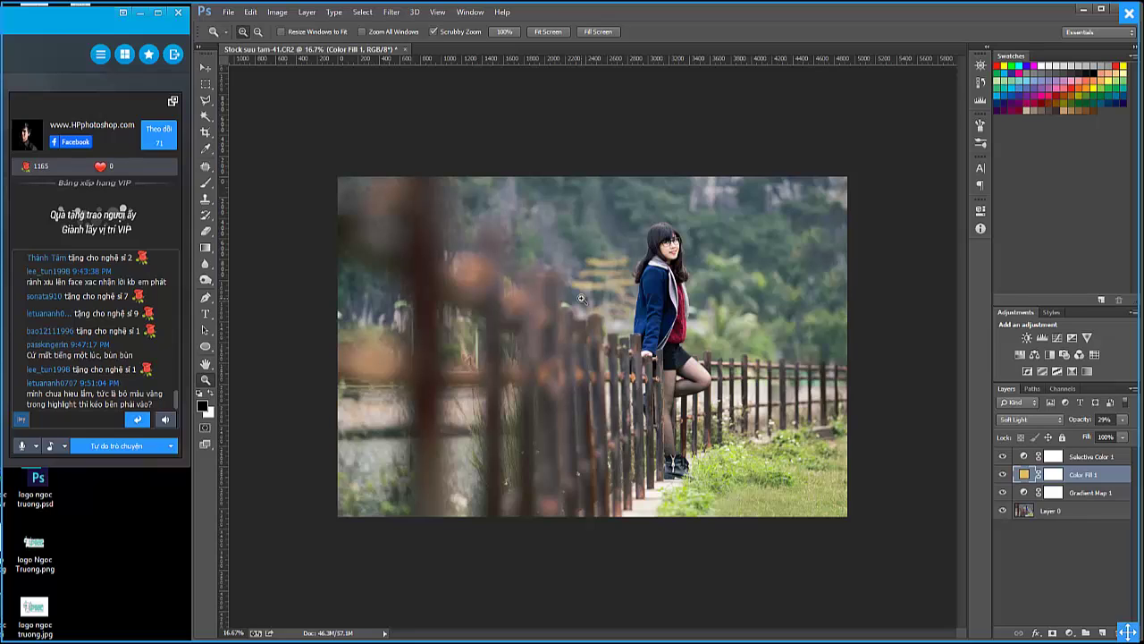
# Split Color Fill 1's highlight slider so the fill fades out from 132 to 255.
pyautogui.doubleClick(1118, 484)
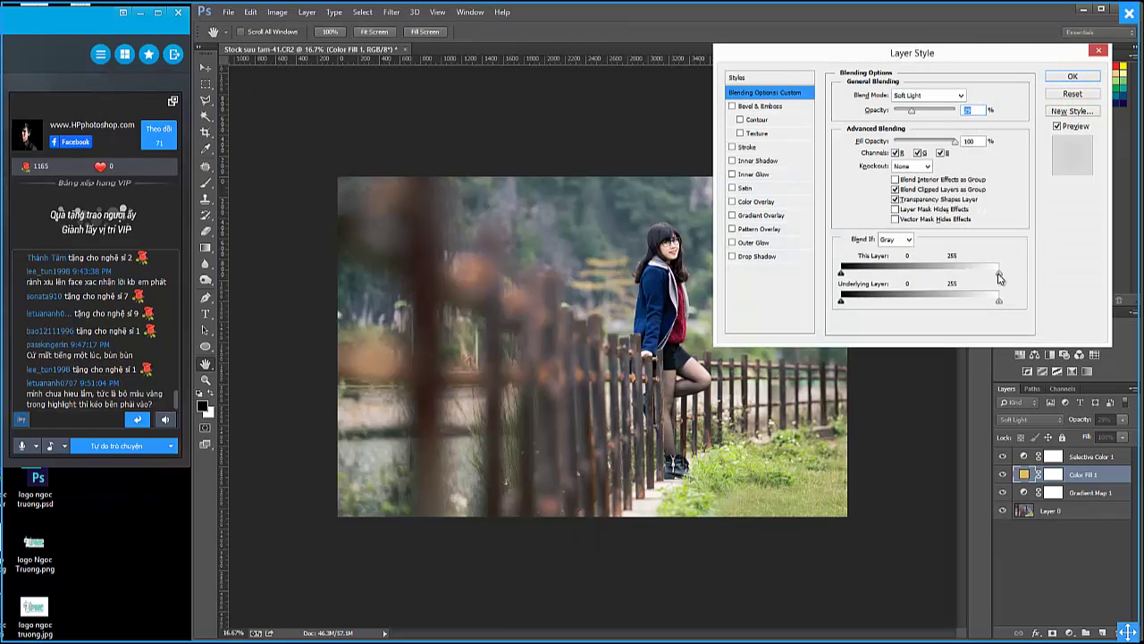
pyautogui.moveTo(998, 274); pyautogui.dragTo(923, 273)
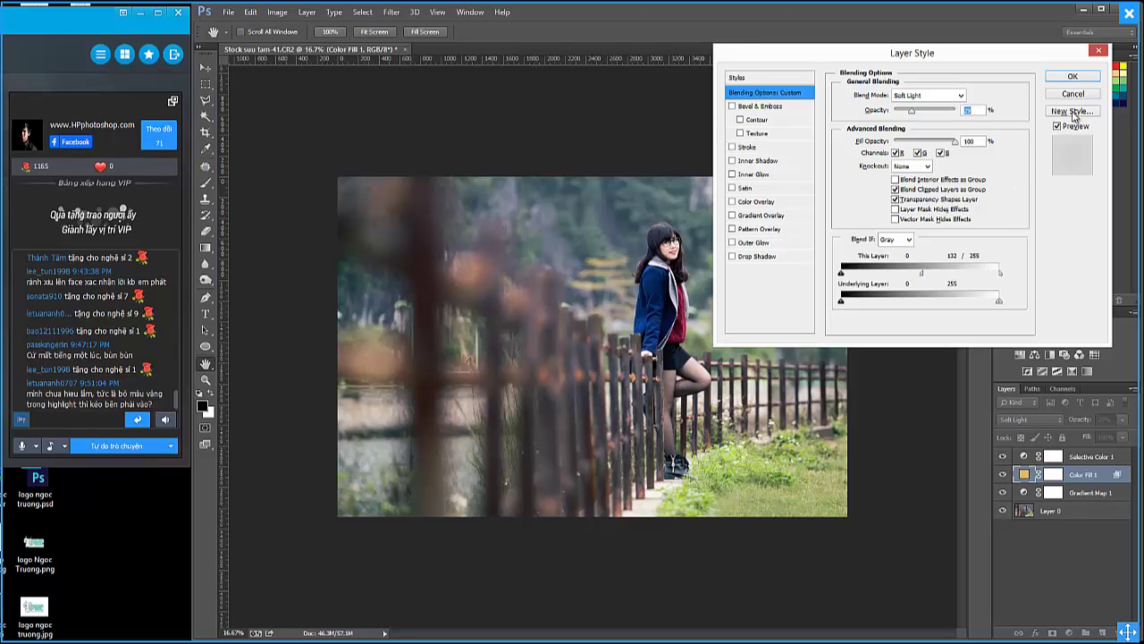
pyautogui.press('ctrl')
pyautogui.press('Return')
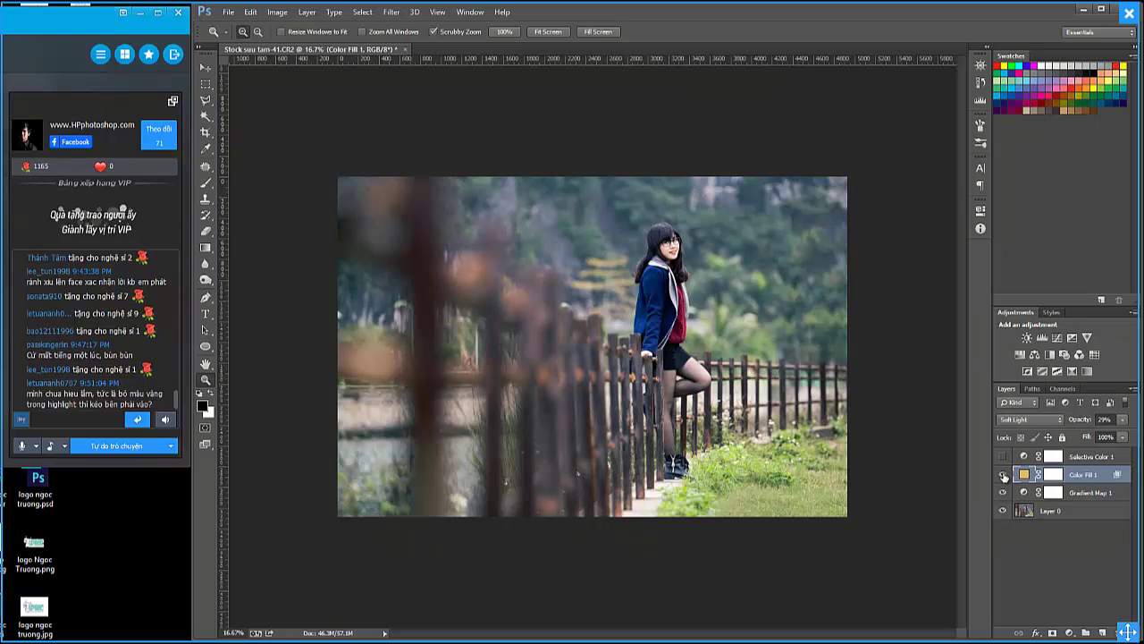
# Zoom in on the girl's face, zoom back out, and turn Selective Color 1 back on.
pyautogui.click(670, 244)
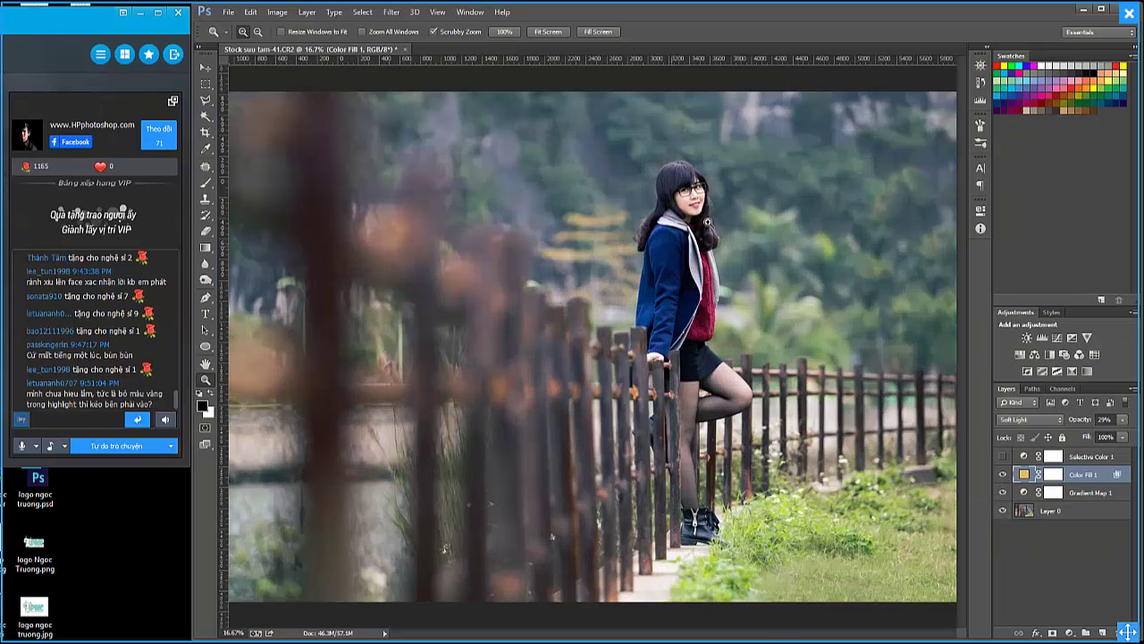
pyautogui.click(668, 234)
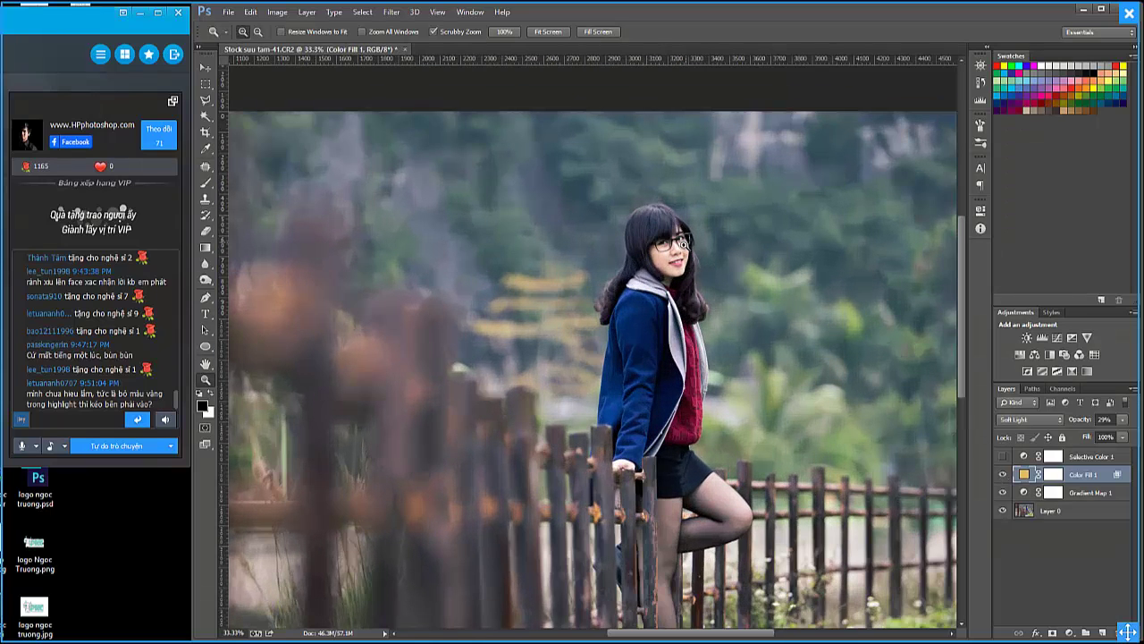
pyautogui.click(667, 241)
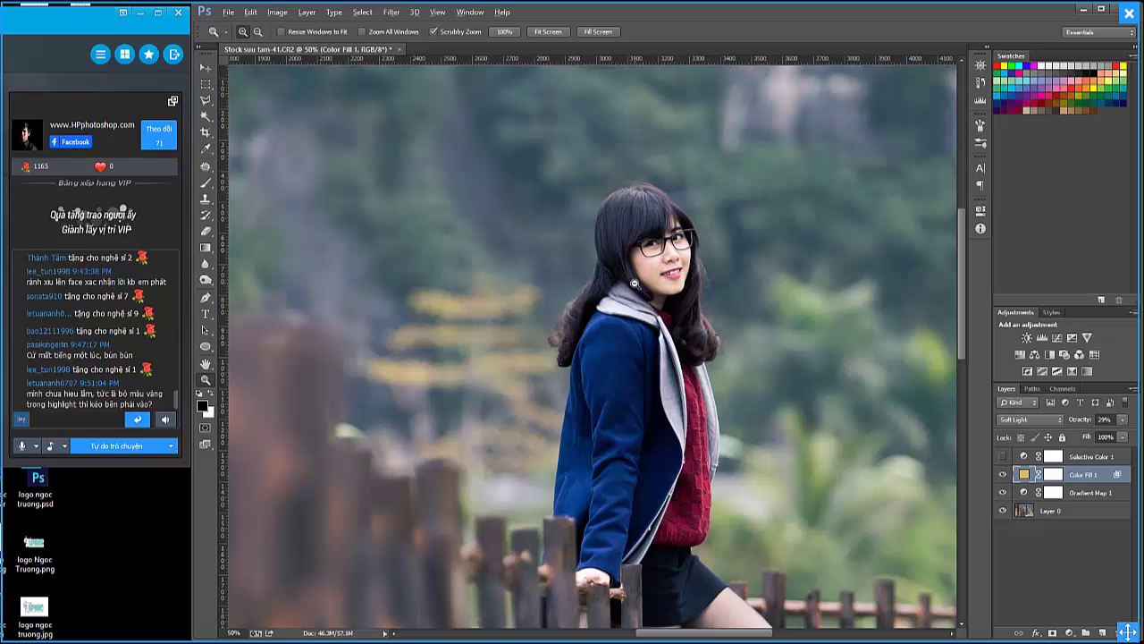
pyautogui.keyDown('alt'); pyautogui.click(634, 284); pyautogui.keyUp('alt')
pyautogui.keyDown('alt'); pyautogui.click(634, 284); pyautogui.keyUp('alt')
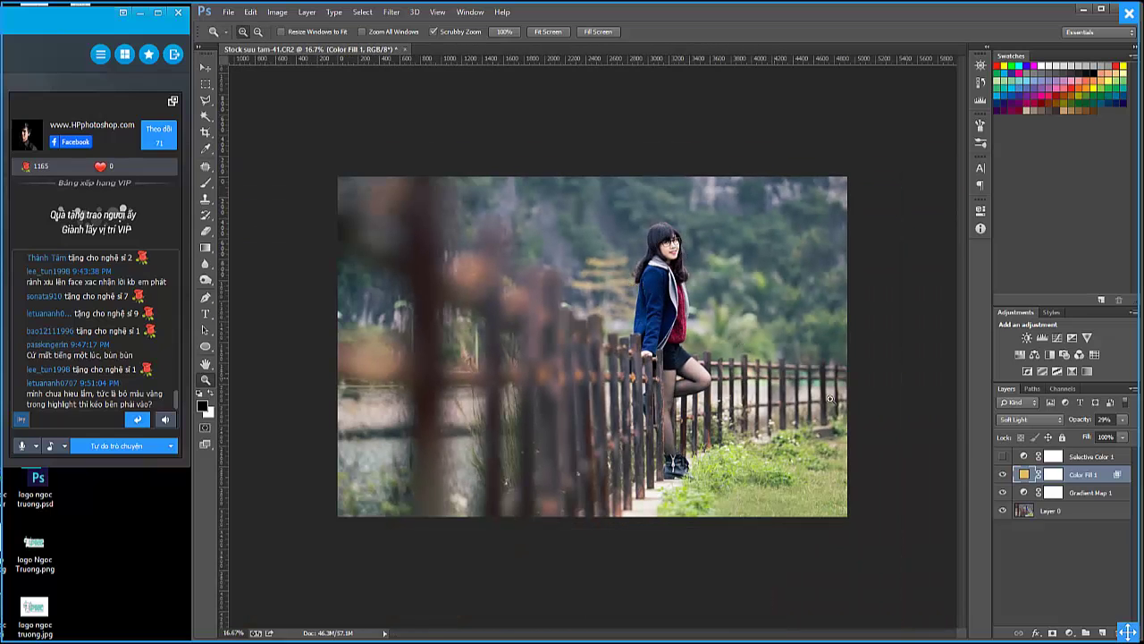
pyautogui.click(1002, 455)
# Adjust the Reds Cyan, Magenta and Black sliders in Selective Color 1.
pyautogui.doubleClick(1023, 457)
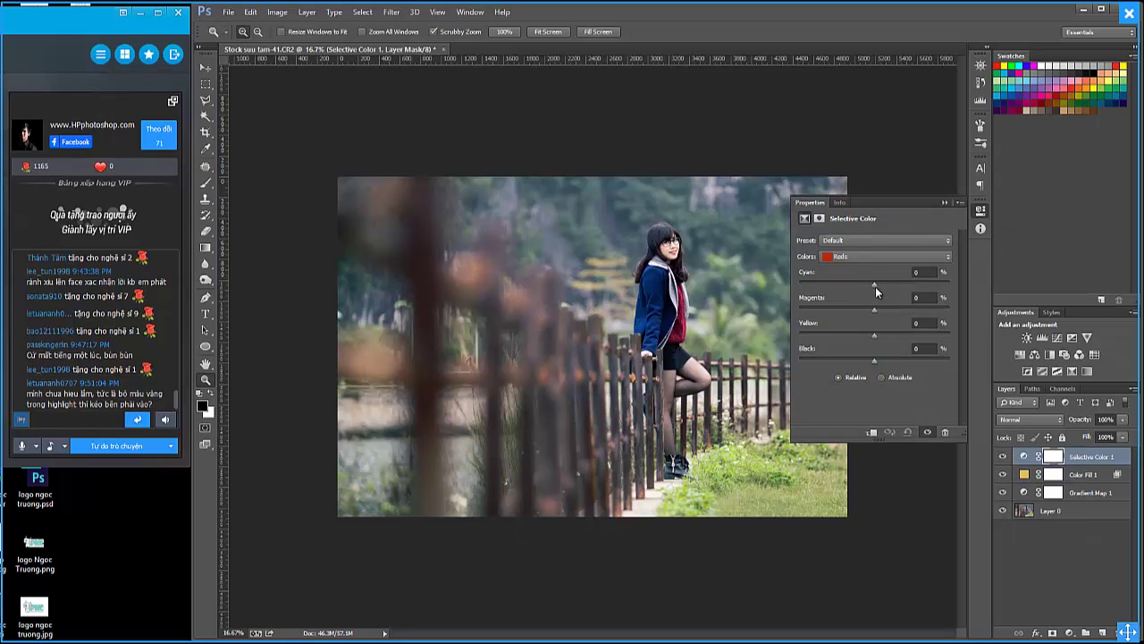
pyautogui.moveTo(875, 286); pyautogui.dragTo(847, 292)
pyautogui.moveTo(873, 310)
pyautogui.mouseDown()
pyautogui.moveTo(850, 314)
pyautogui.moveTo(903, 334)
pyautogui.mouseUp()
pyautogui.moveTo(858, 363); pyautogui.dragTo(833, 363)
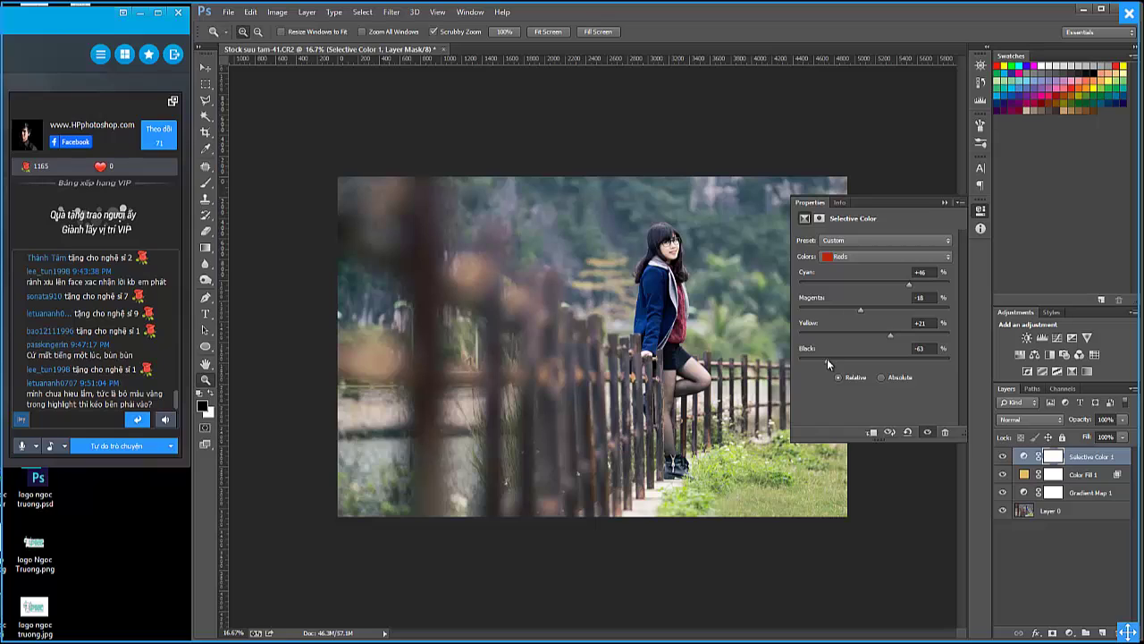
# Set the Blues range to Cyan +7, Magenta -32, Yellow +11, Black -40.
pyautogui.click(856, 255)
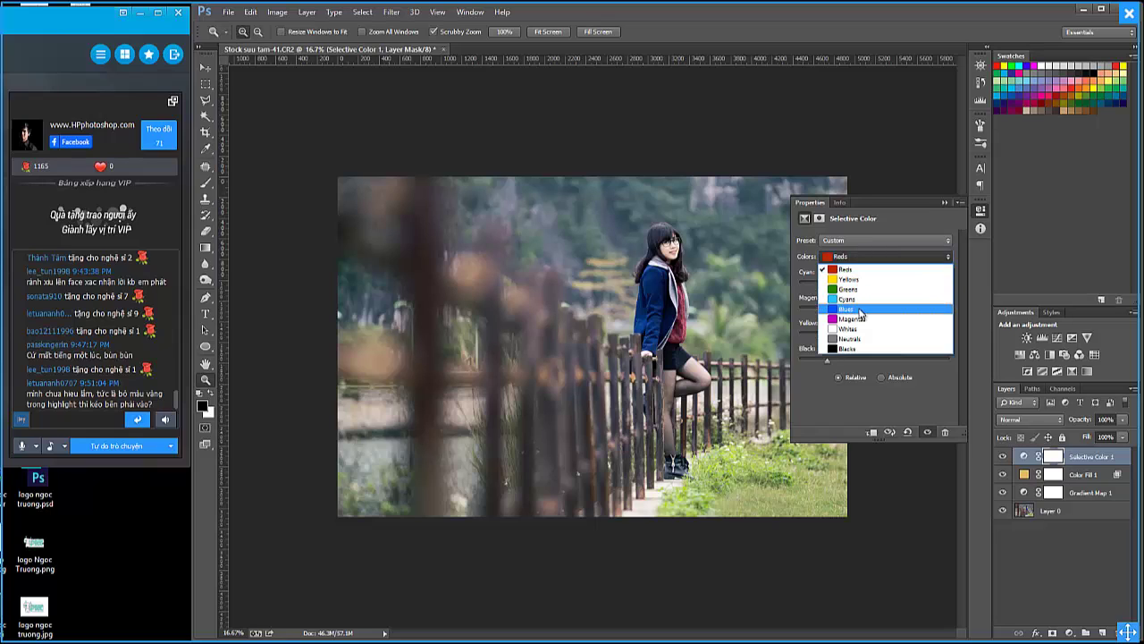
pyautogui.click(854, 304)
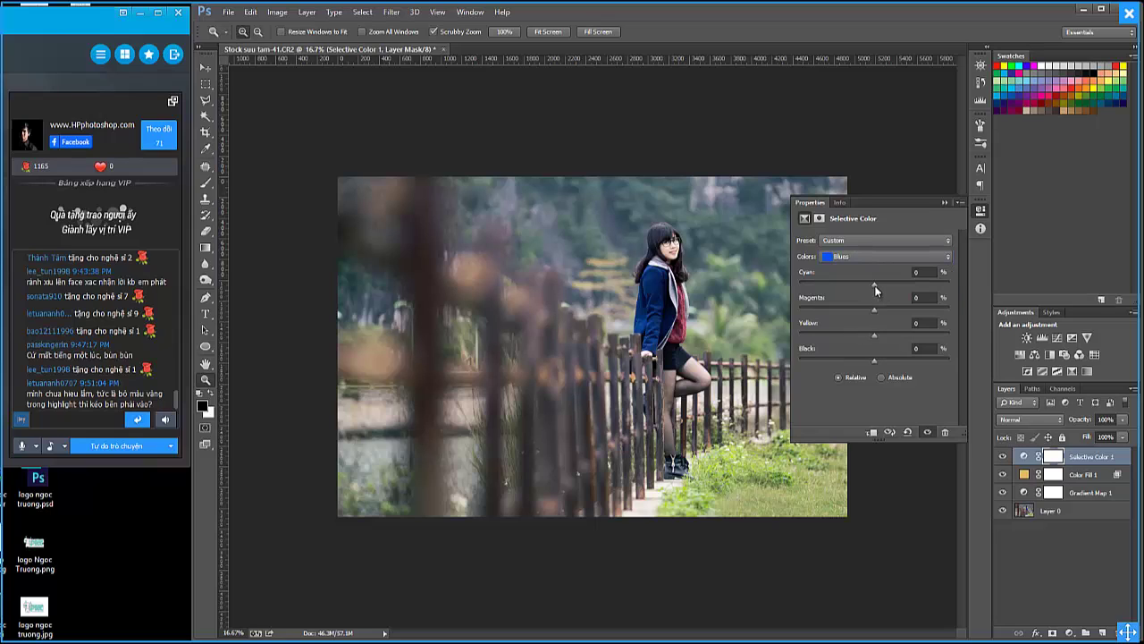
pyautogui.moveTo(876, 287); pyautogui.dragTo(880, 286)
pyautogui.moveTo(874, 310); pyautogui.dragTo(850, 312)
pyautogui.moveTo(856, 335)
pyautogui.mouseDown()
pyautogui.moveTo(883, 336)
pyautogui.moveTo(846, 361)
pyautogui.mouseUp()
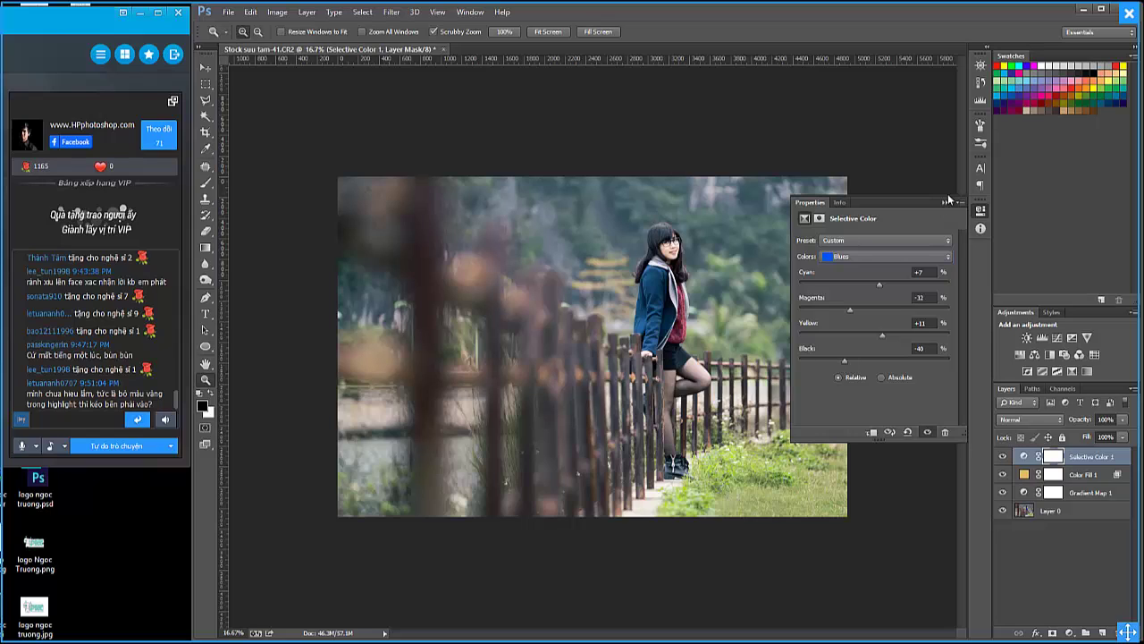
# Lower the Neutrals Yellow to -6%, leaving Neutrals Magenta at 0.
pyautogui.click(875, 257)
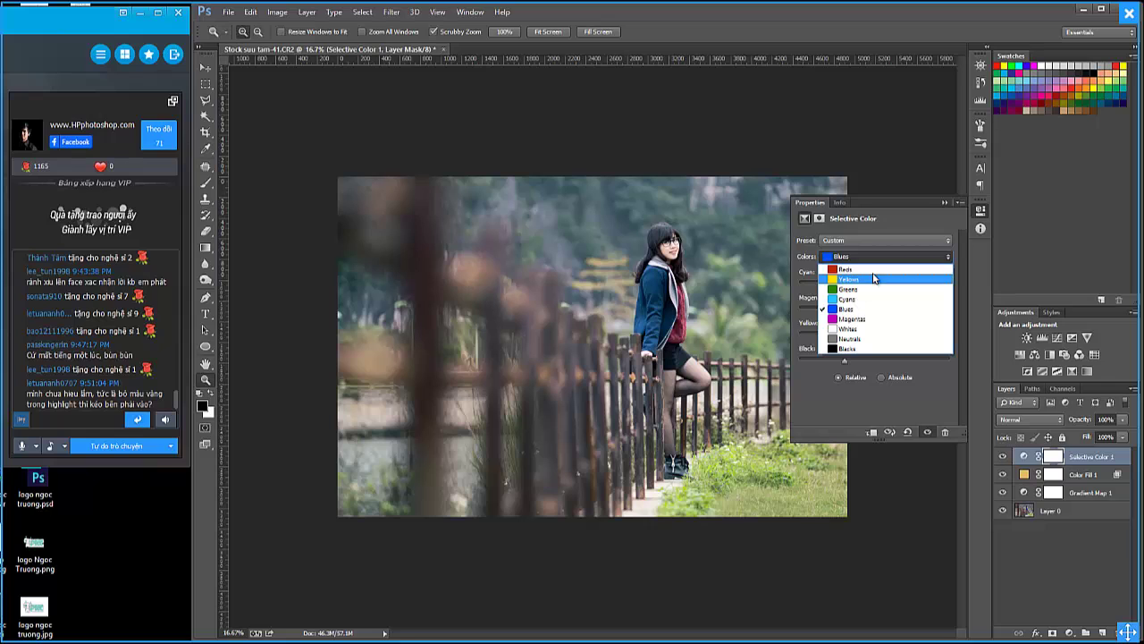
pyautogui.click(863, 341)
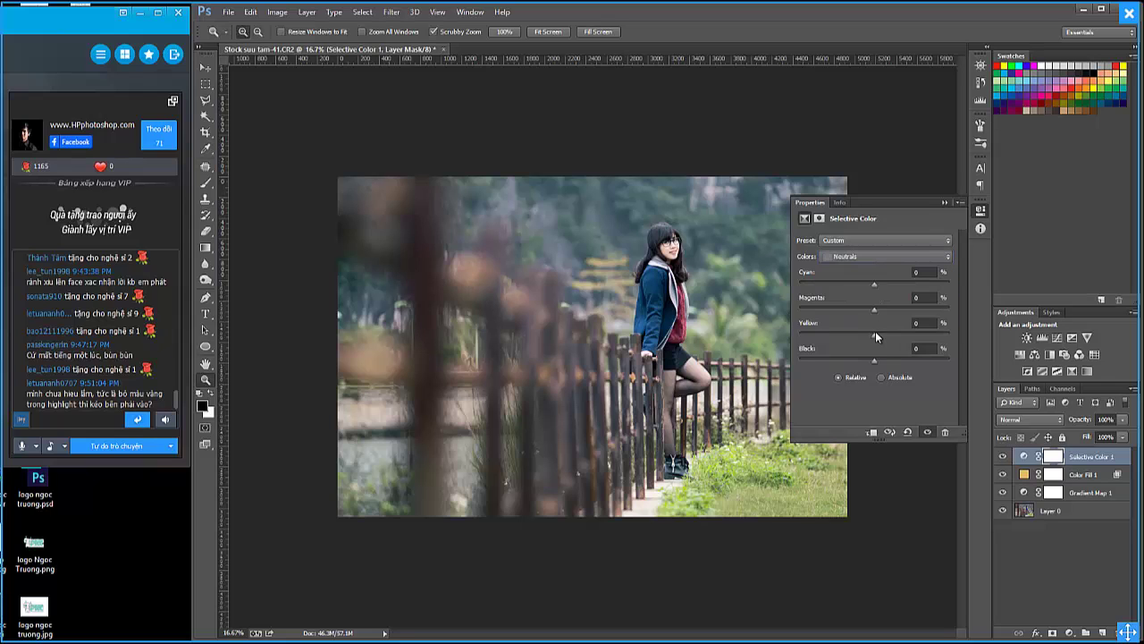
pyautogui.moveTo(879, 310); pyautogui.dragTo(875, 318)
pyautogui.moveTo(875, 333); pyautogui.dragTo(872, 337)
# Collapse Selective Color settings and toggle Selective Color 1 on and off to compare the toning.
pyautogui.click(945, 202)
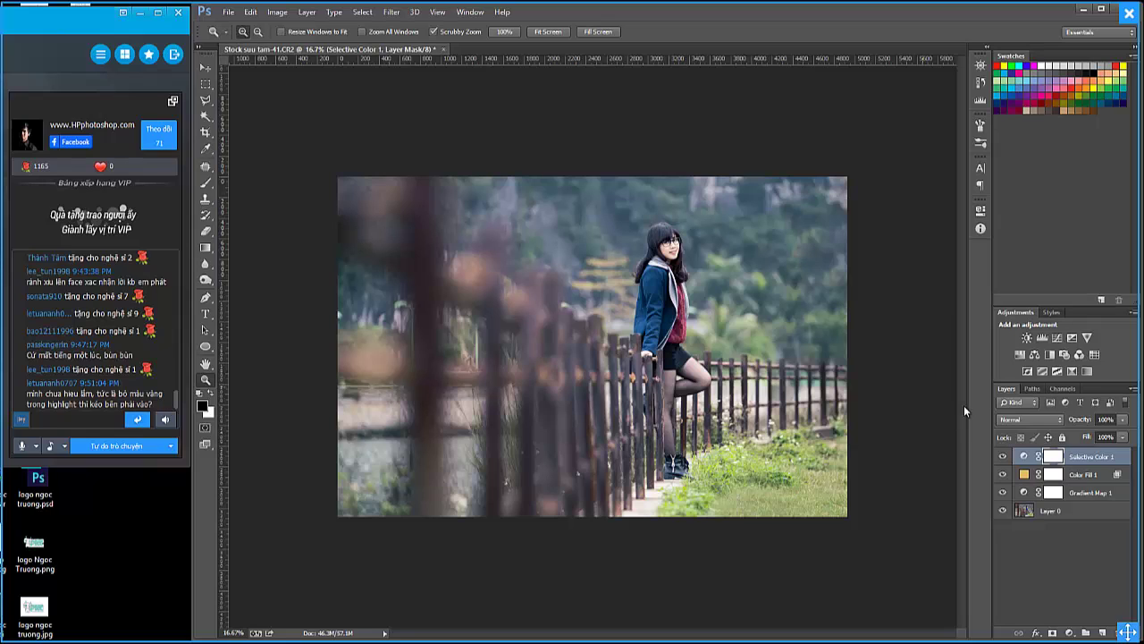
pyautogui.click(1003, 457)
pyautogui.click(1003, 456)
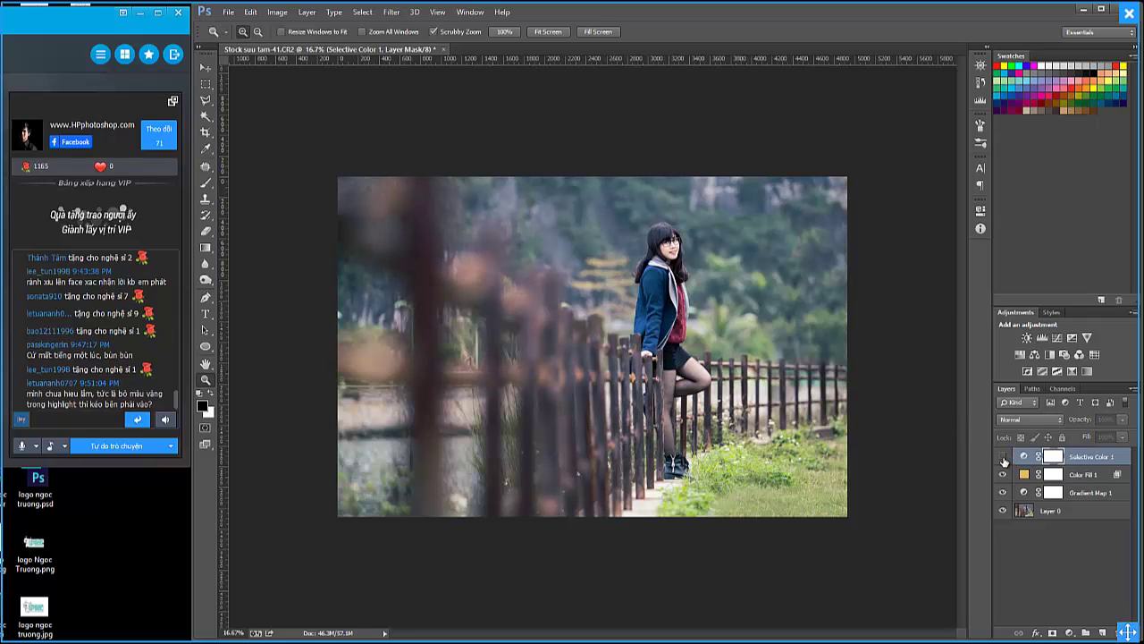
pyautogui.click(1003, 456)
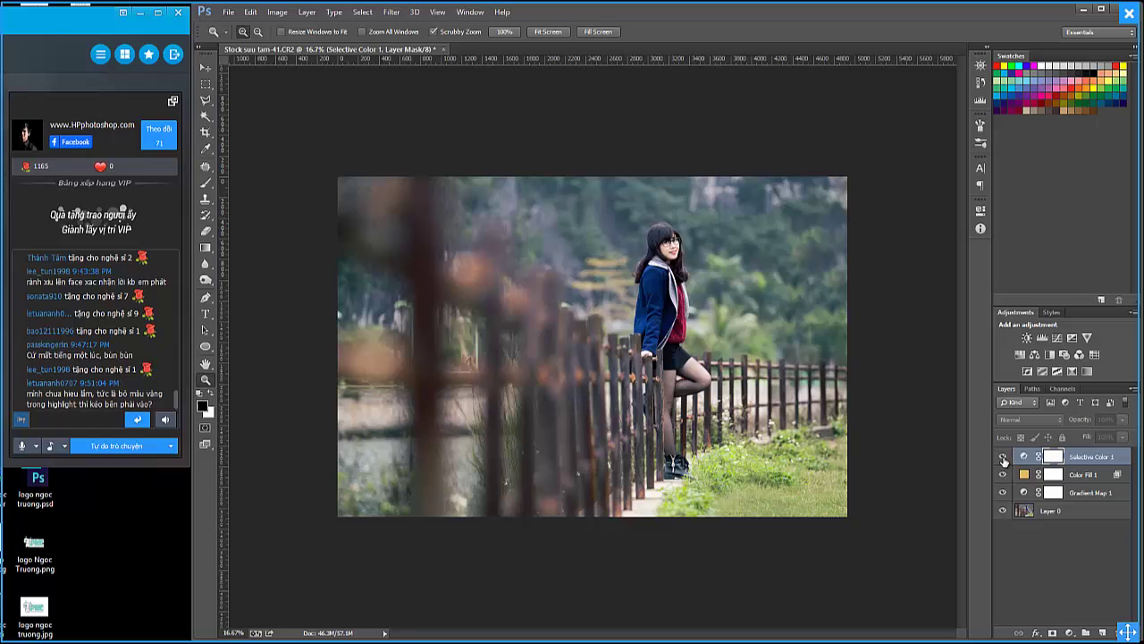
pyautogui.keyDown('alt'); pyautogui.click(731, 382); pyautogui.keyUp('alt')
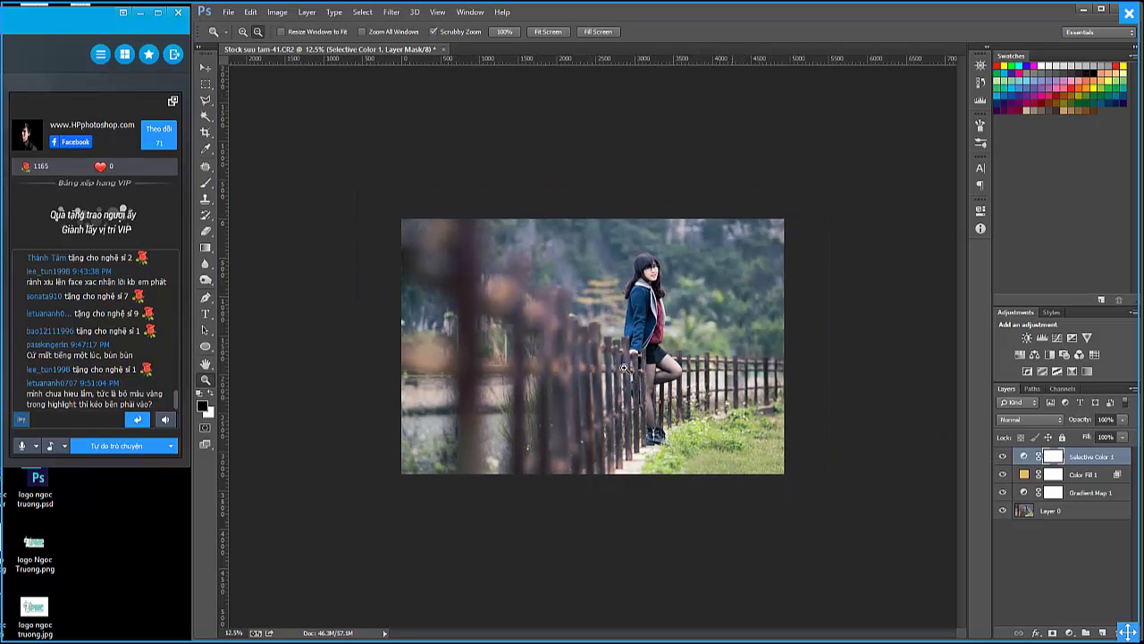
pyautogui.click(625, 370)
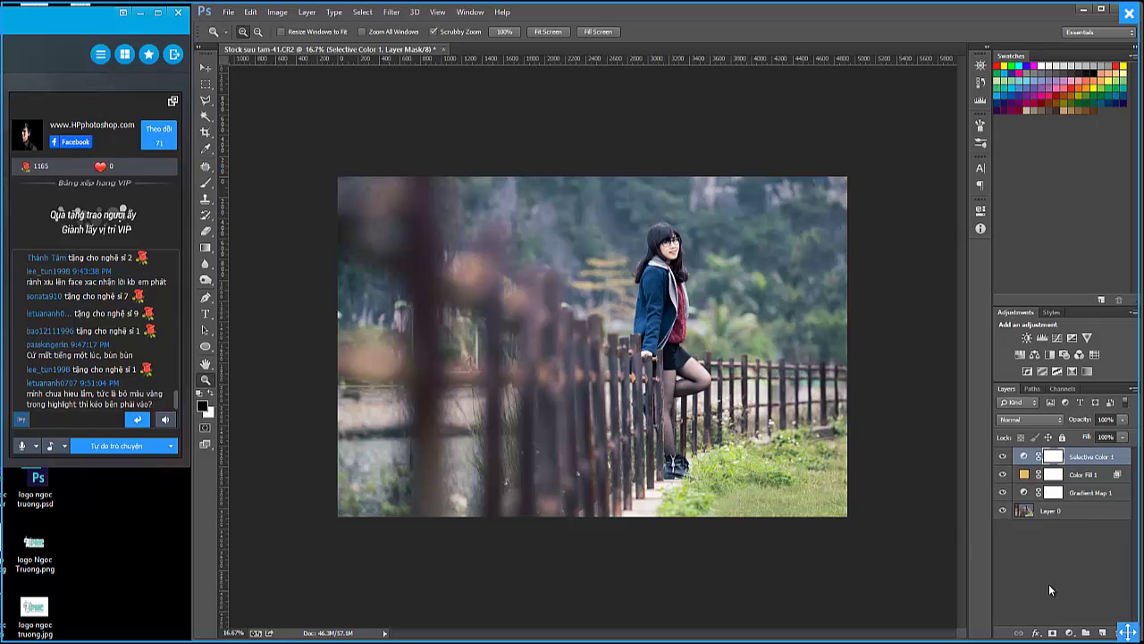
# Dismiss the adjustment layer list and make Layer 0 the active layer.
pyautogui.click(1070, 633)
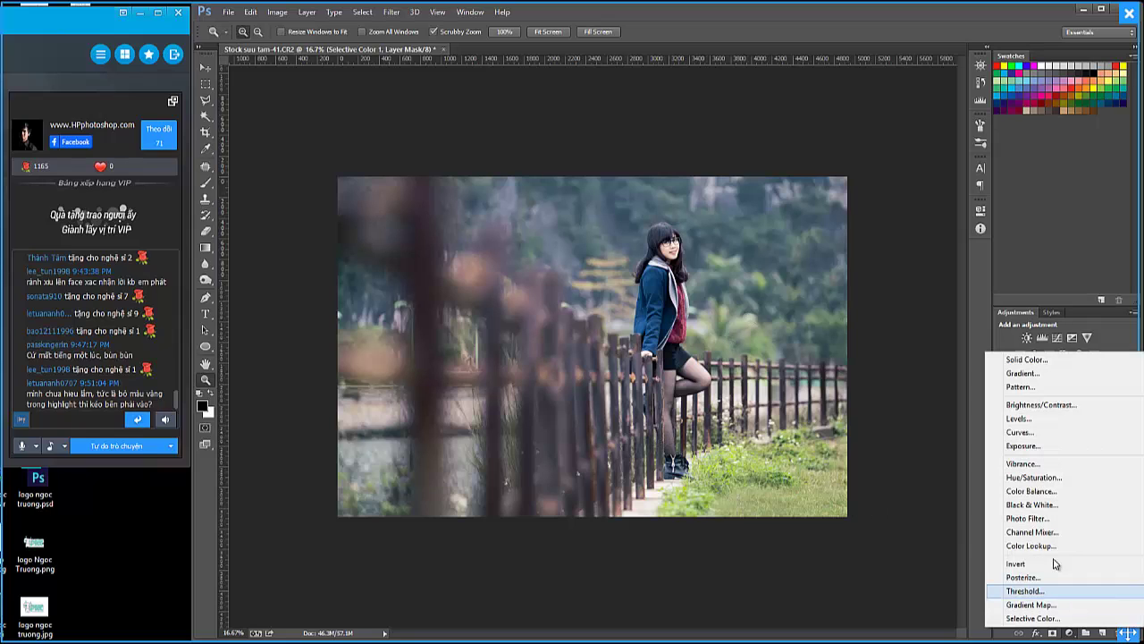
pyautogui.click(953, 560)
pyautogui.click(1026, 511)
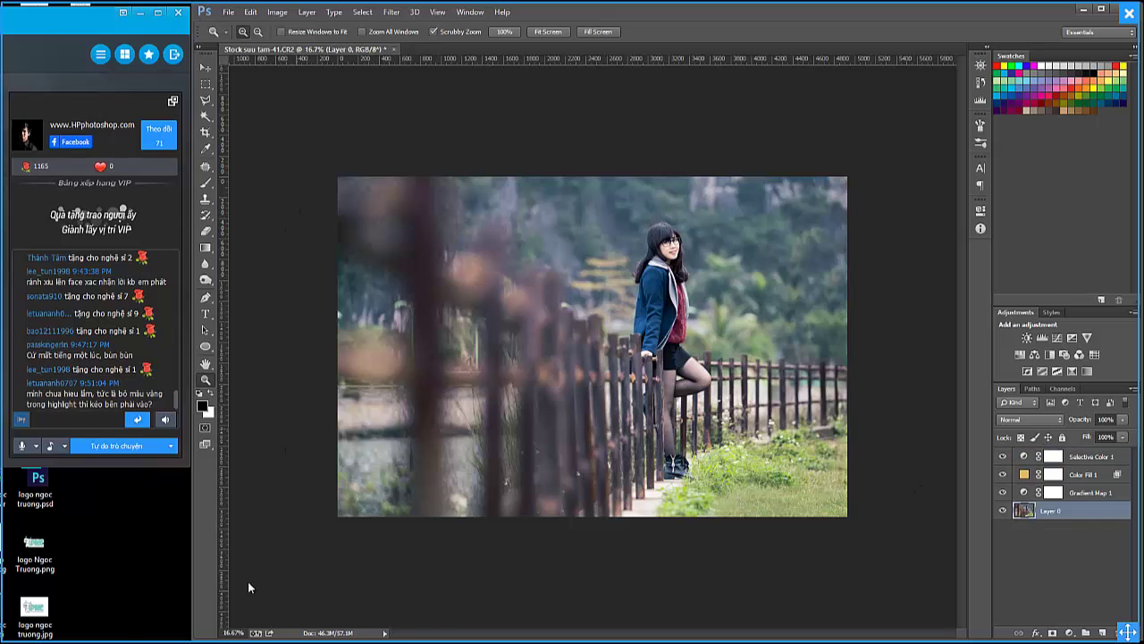
# Place Stock suu tam-10.jpg via File > Place and enlarge it to cover the canvas.
pyautogui.click(229, 12)
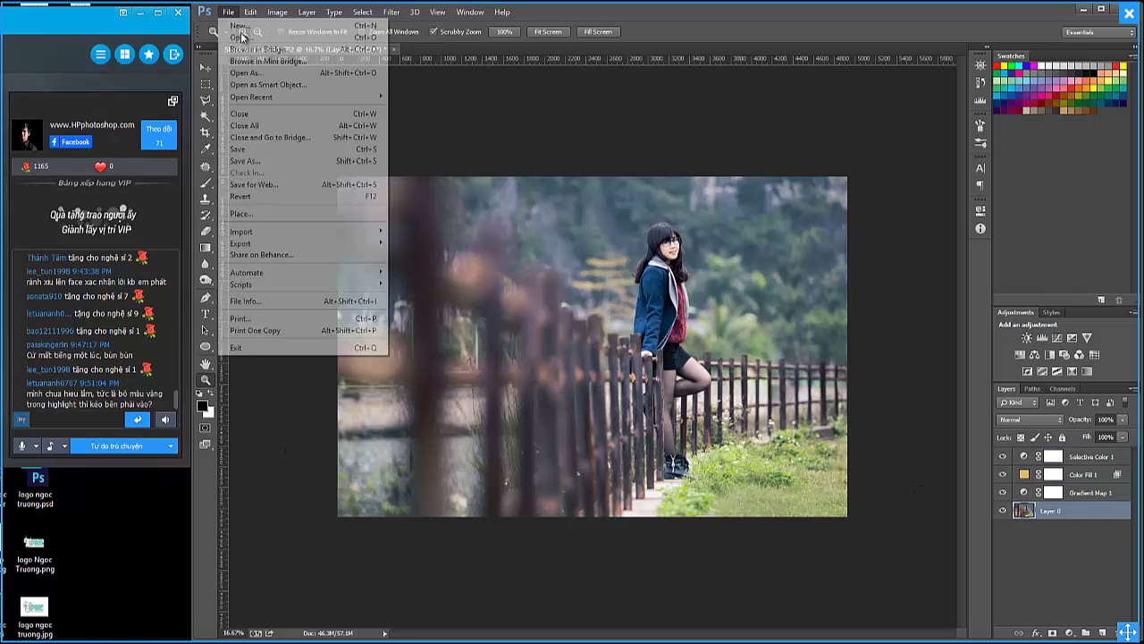
pyautogui.click(288, 220)
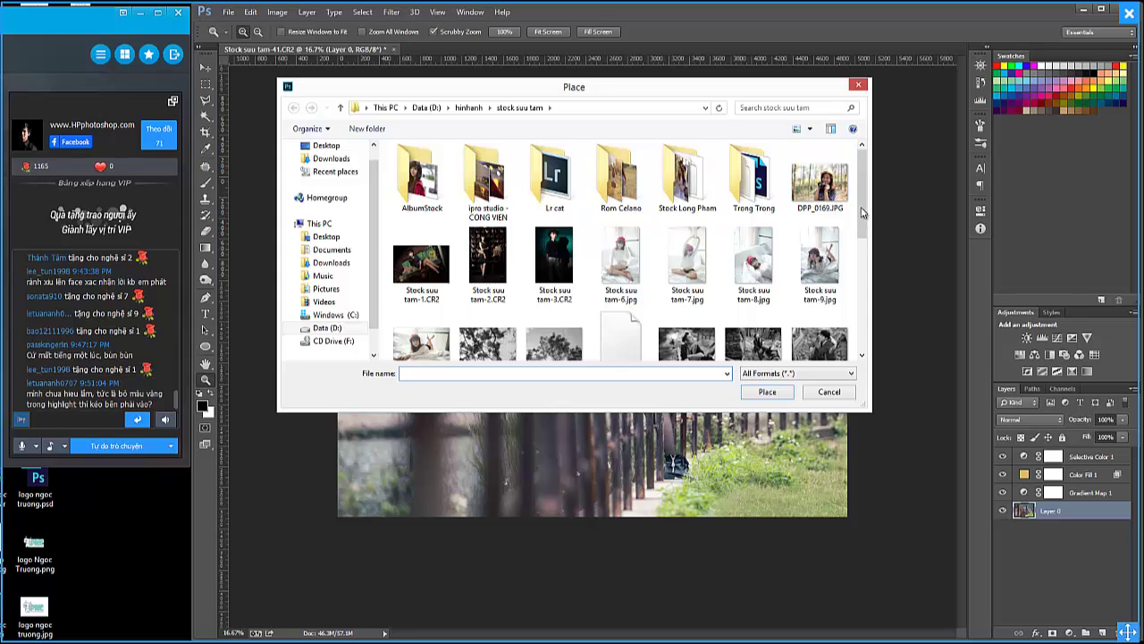
pyautogui.moveTo(863, 209); pyautogui.dragTo(864, 248)
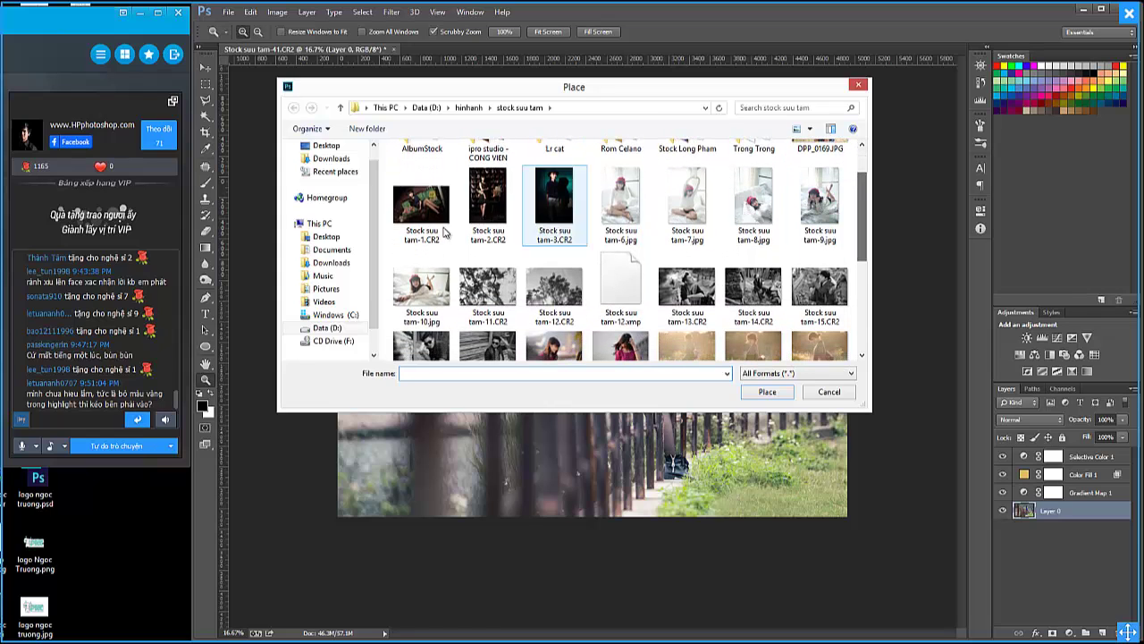
pyautogui.click(429, 295)
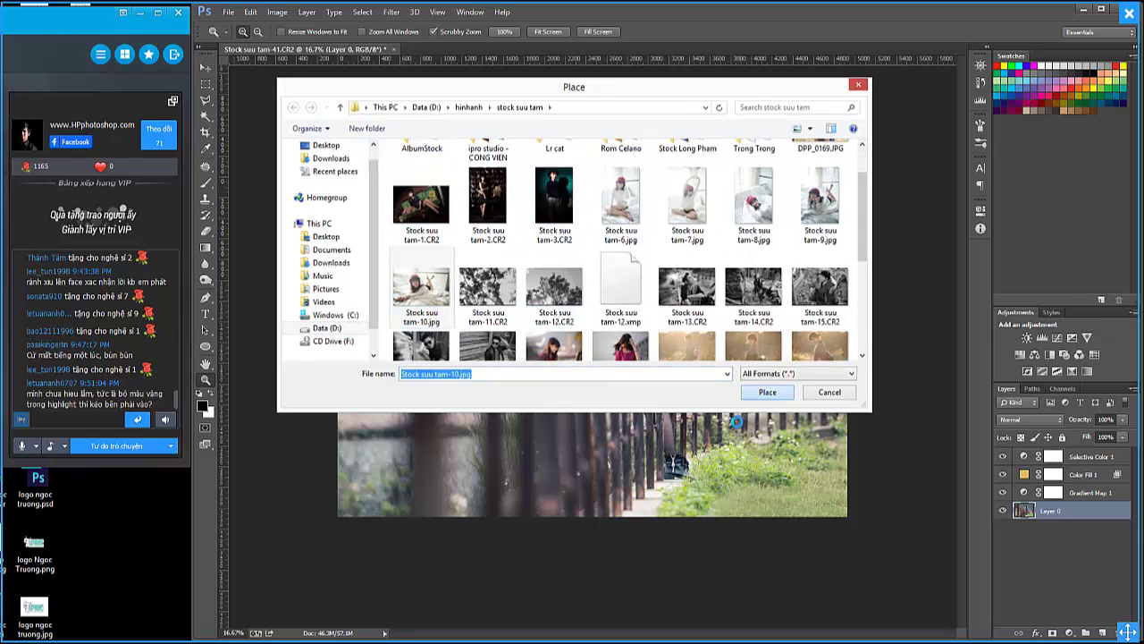
pyautogui.click(767, 392)
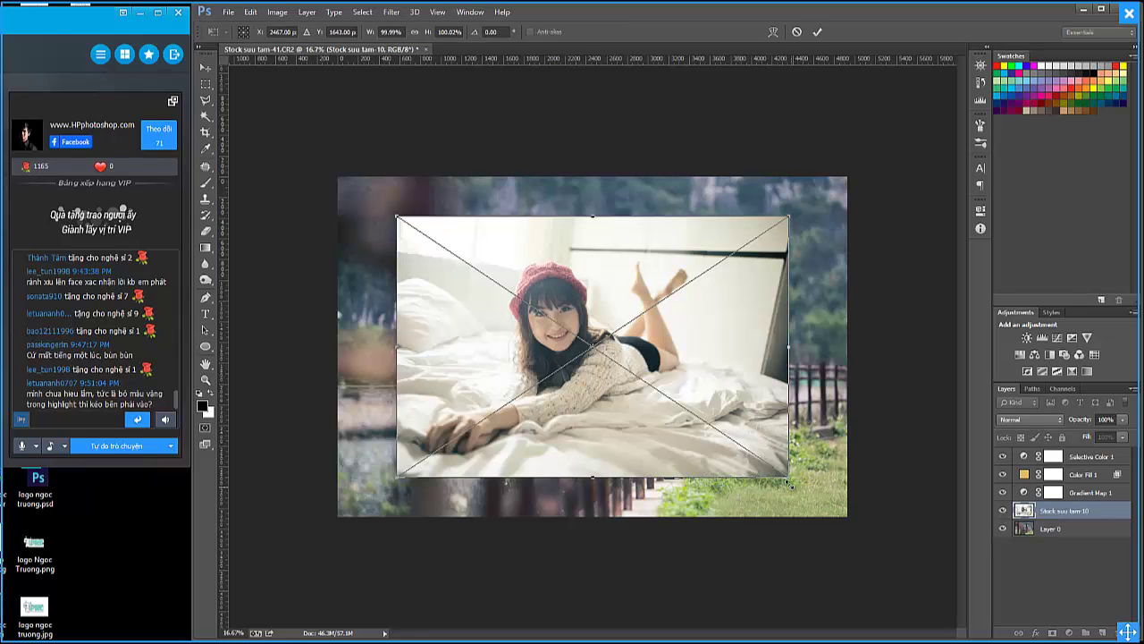
pyautogui.moveTo(788, 477); pyautogui.dragTo(863, 523)
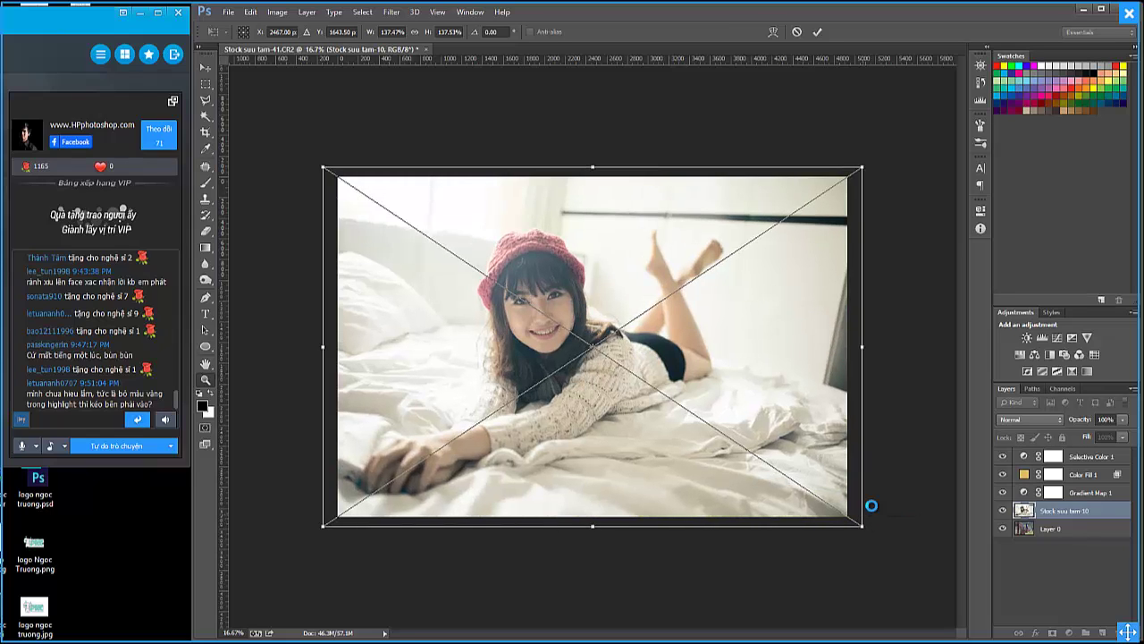
pyautogui.press('Return')
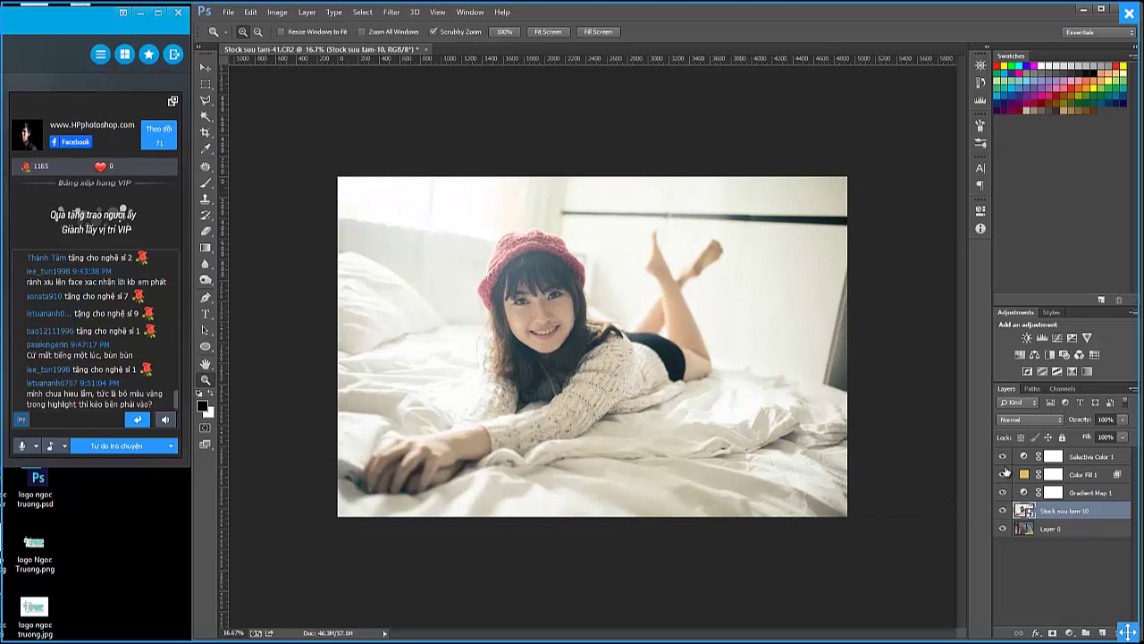
pyautogui.moveTo(1002, 456); pyautogui.dragTo(1004, 493)
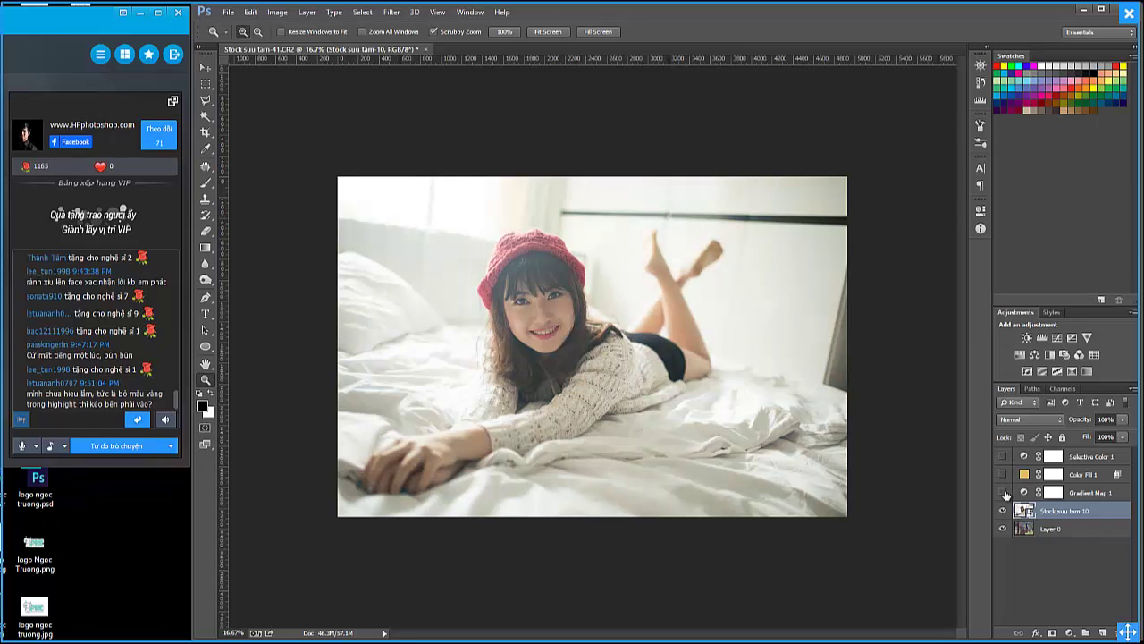
pyautogui.click(1002, 457)
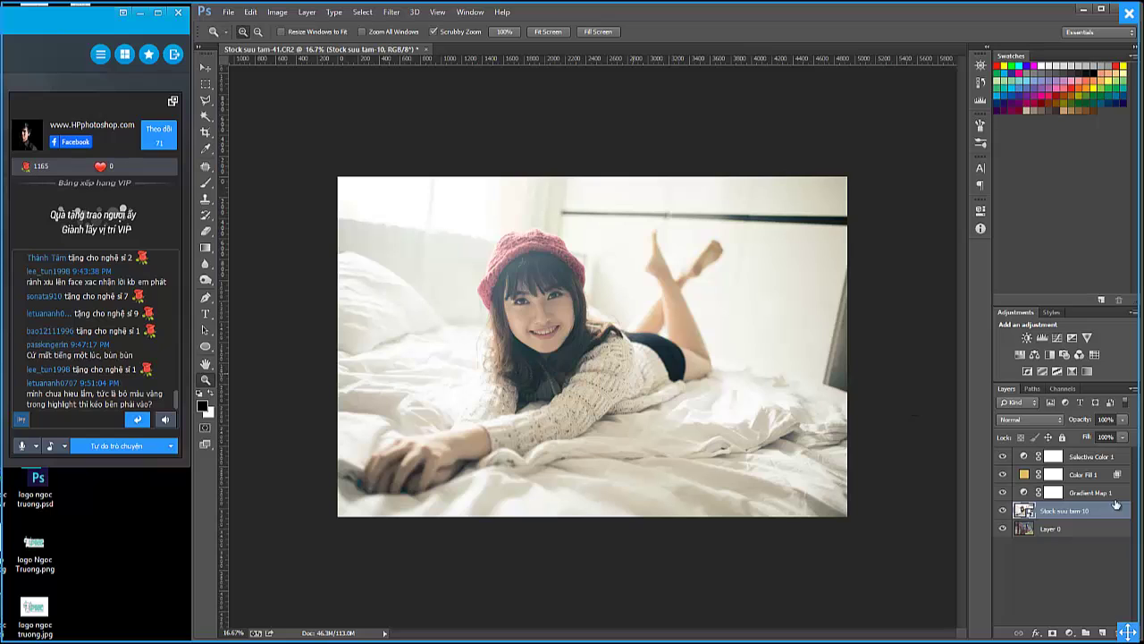
pyautogui.click(1002, 457)
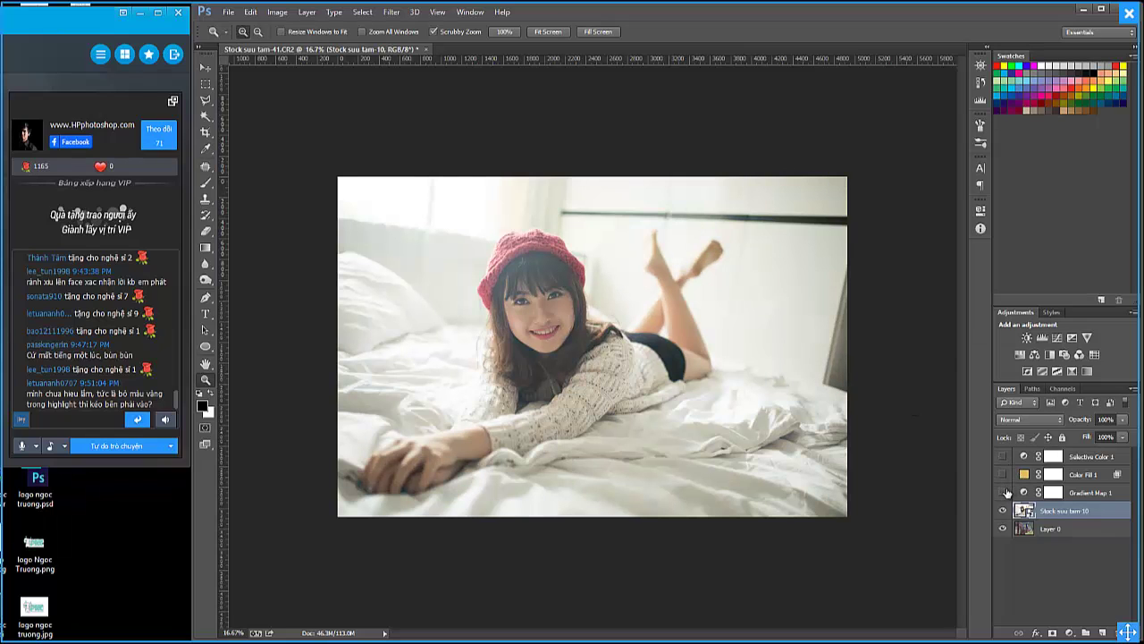
pyautogui.click(1002, 473)
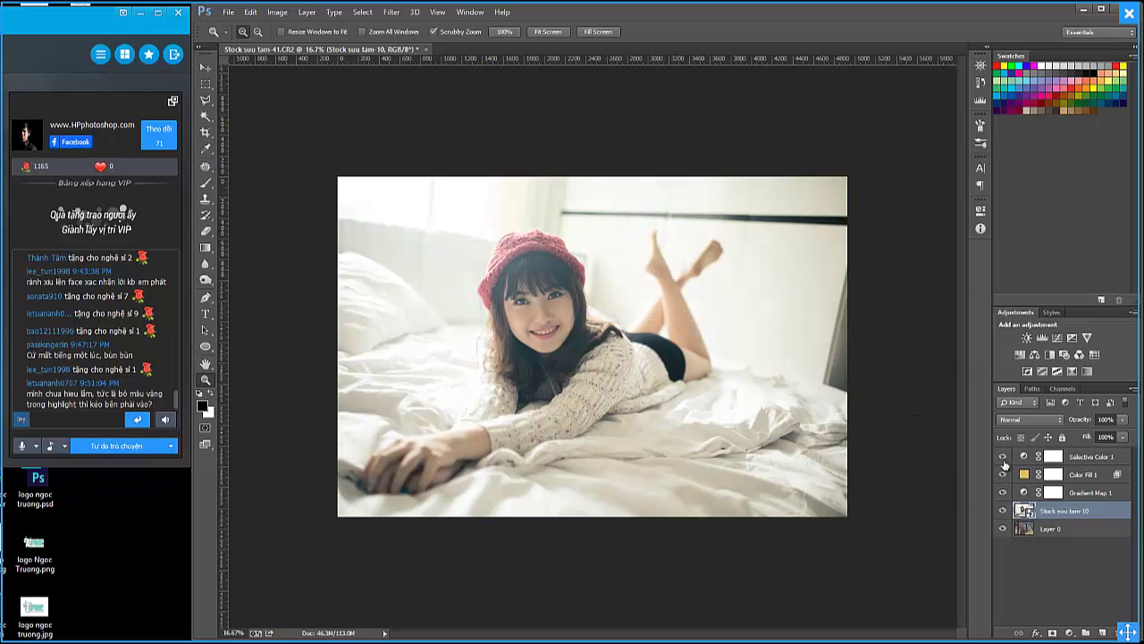
pyautogui.click(1002, 491)
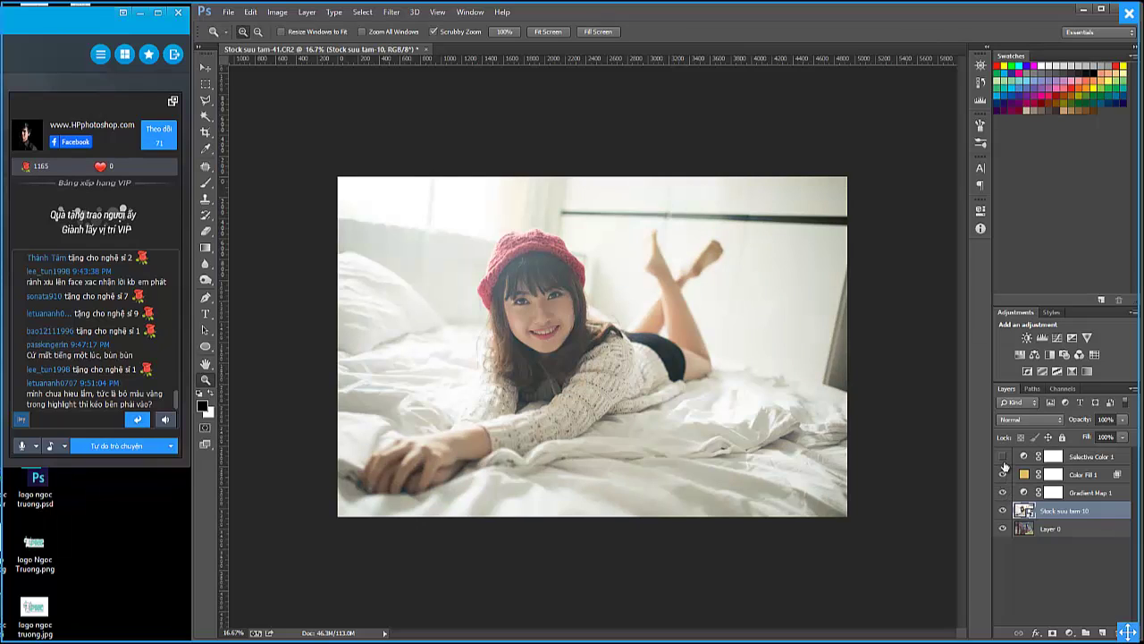
pyautogui.click(1002, 474)
pyautogui.click(1002, 457)
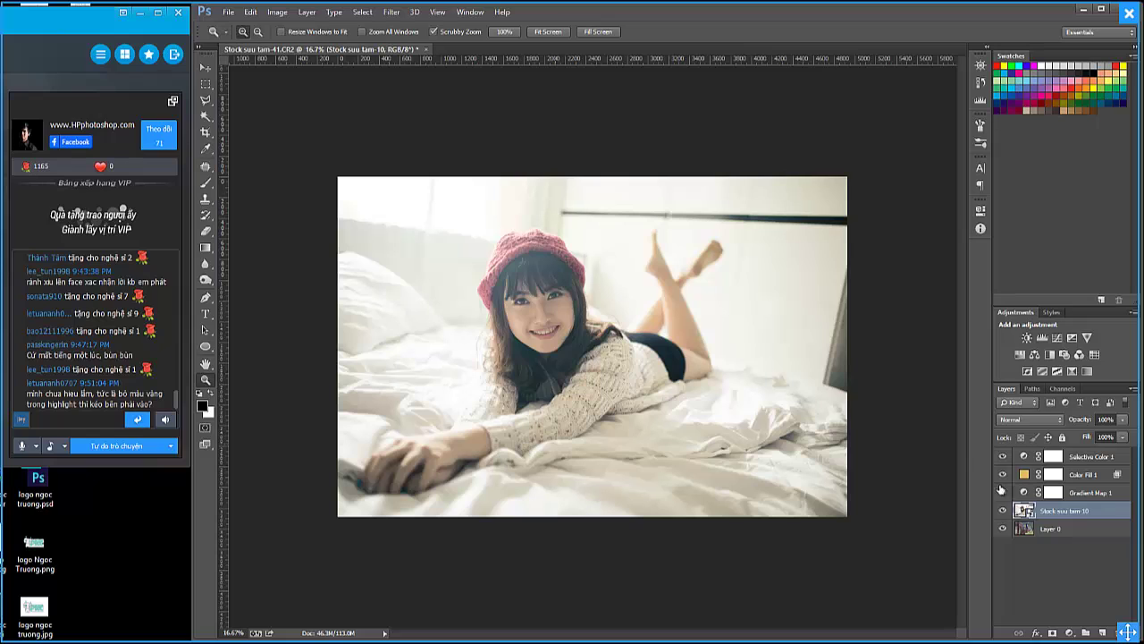
# Hide the Selective Color 1, Color Fill 1 and Gradient Map 1 layers to reveal the original bed photo.
pyautogui.moveTo(1002, 456)
pyautogui.mouseDown()
pyautogui.moveTo(1004, 492)
pyautogui.moveTo(1002, 456)
pyautogui.mouseUp()
# Re-enable Gradient Map 1, Color Fill 1 and Selective Color 1, then post 'cac ban còn thắc mắc gì hem' in chat.
pyautogui.moveTo(1002, 458); pyautogui.dragTo(1008, 492)
pyautogui.click(1003, 493)
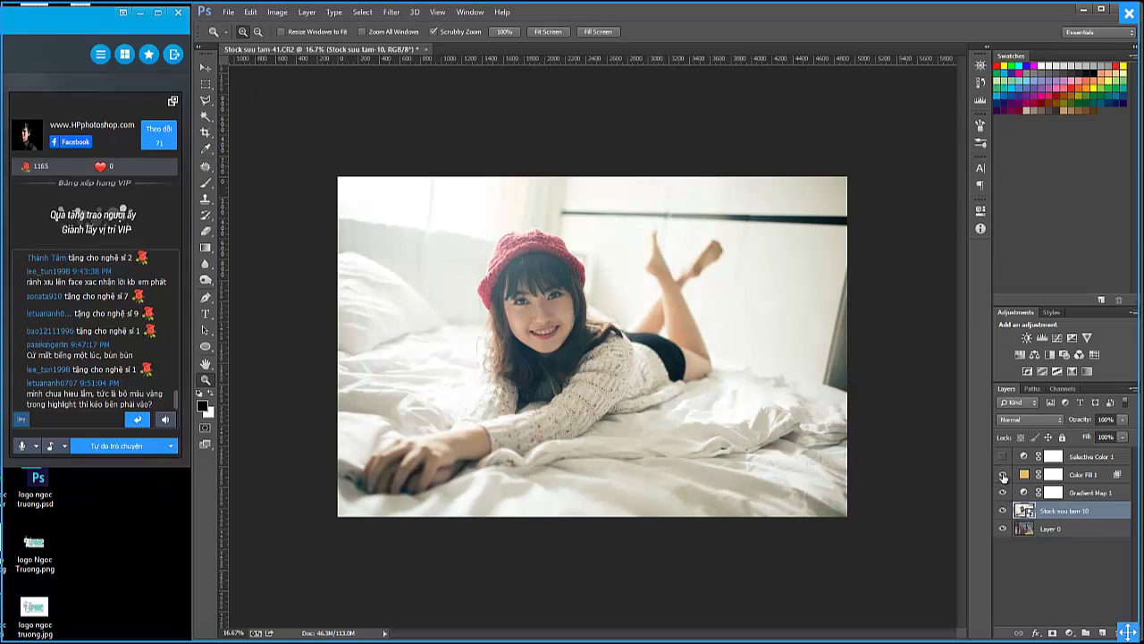
pyautogui.moveTo(1003, 476); pyautogui.dragTo(1003, 457)
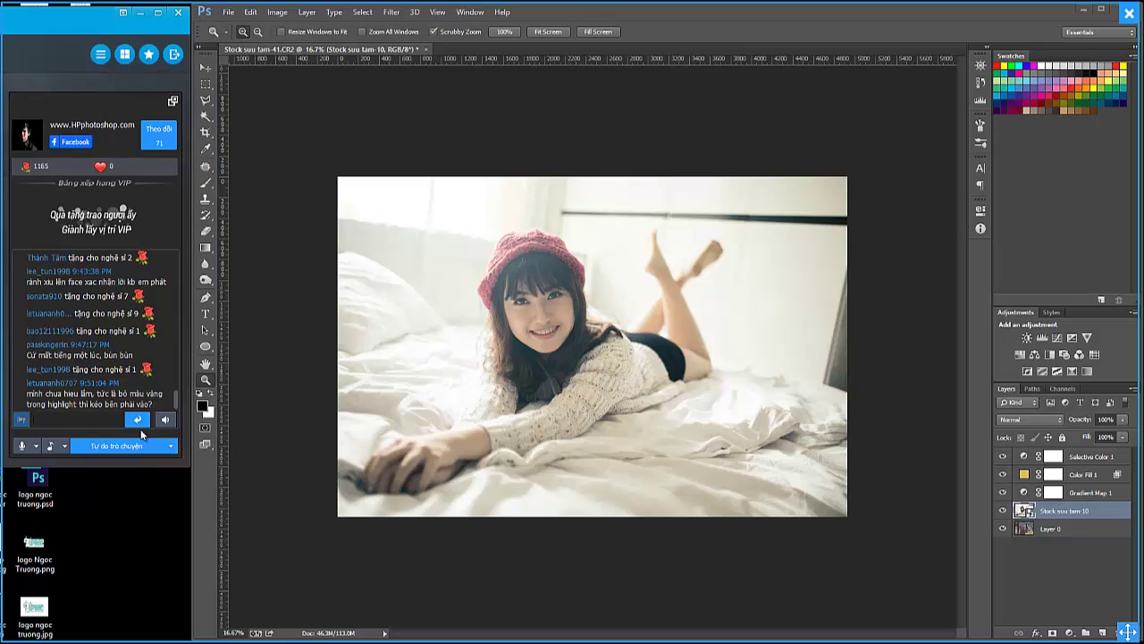
pyautogui.write('cac')
pyautogui.write(' ba')
pyautogui.write('n còn thắ')
pyautogui.write('c mắc gì hem')
pyautogui.press('Return')
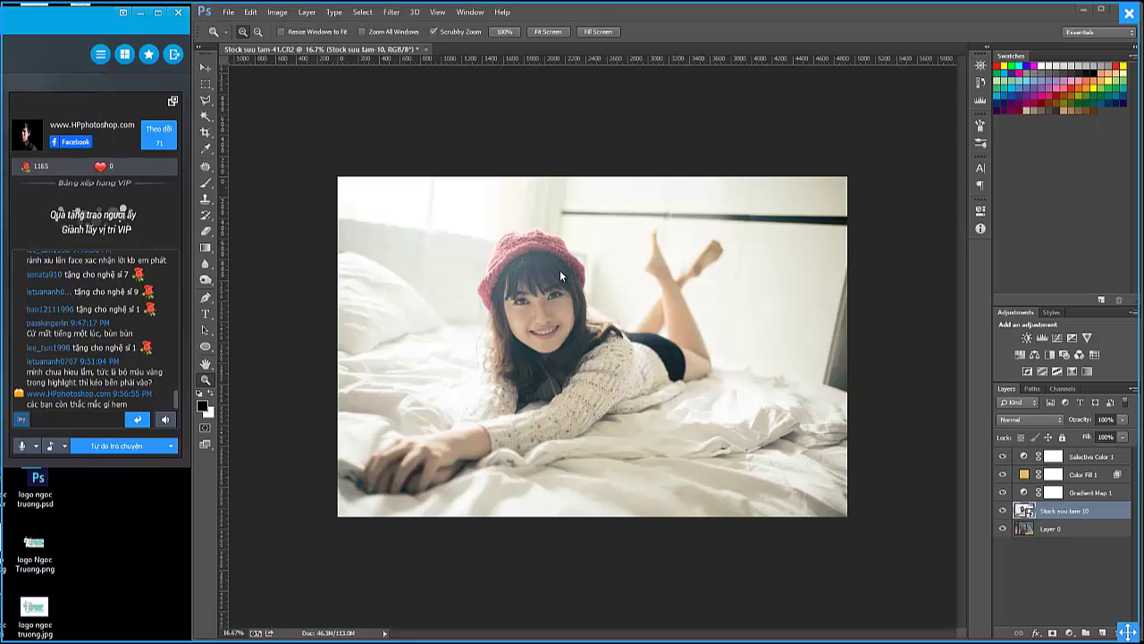
pyautogui.click(1002, 458)
pyautogui.click(1002, 457)
pyautogui.click(1002, 493)
pyautogui.click(1113, 497)
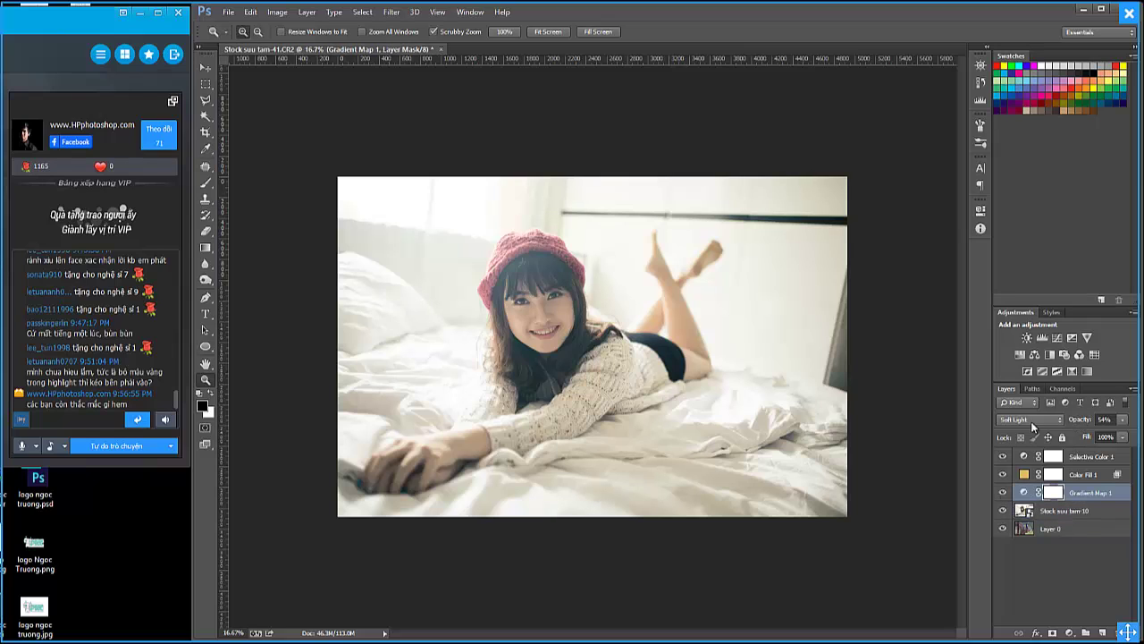
pyautogui.click(1002, 492)
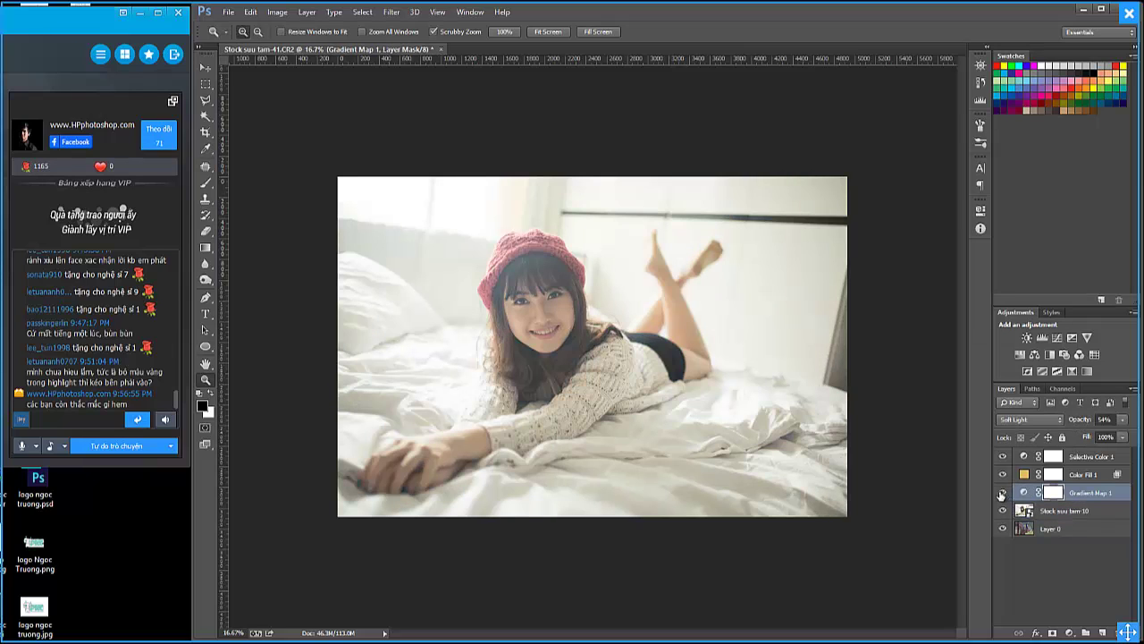
pyautogui.click(1002, 492)
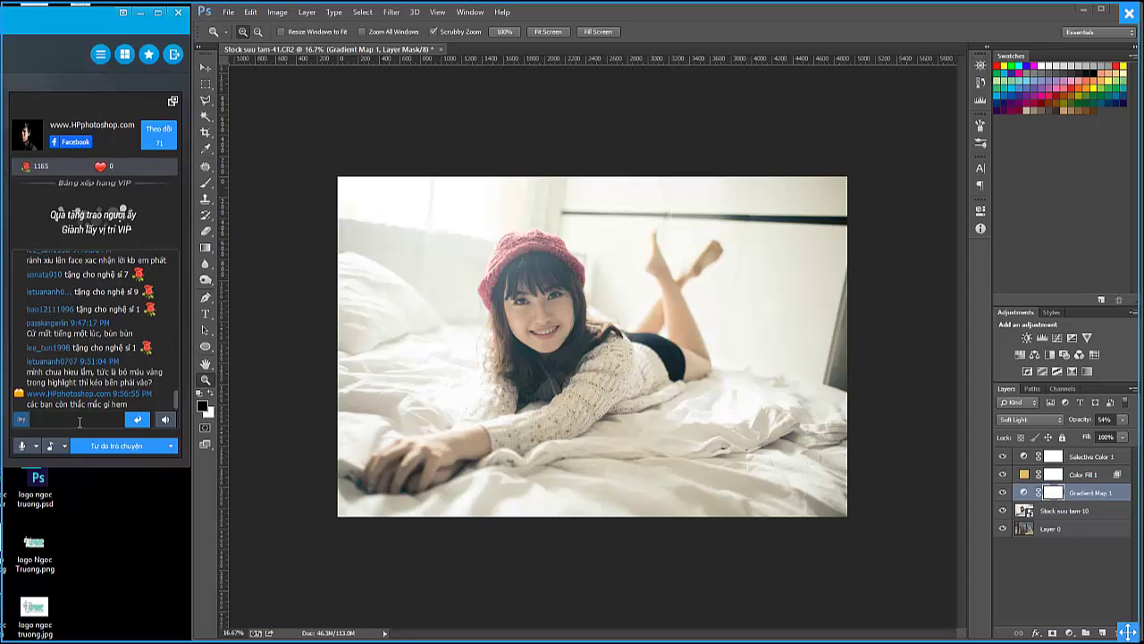
pyautogui.write('????')
pyautogui.press('Return')
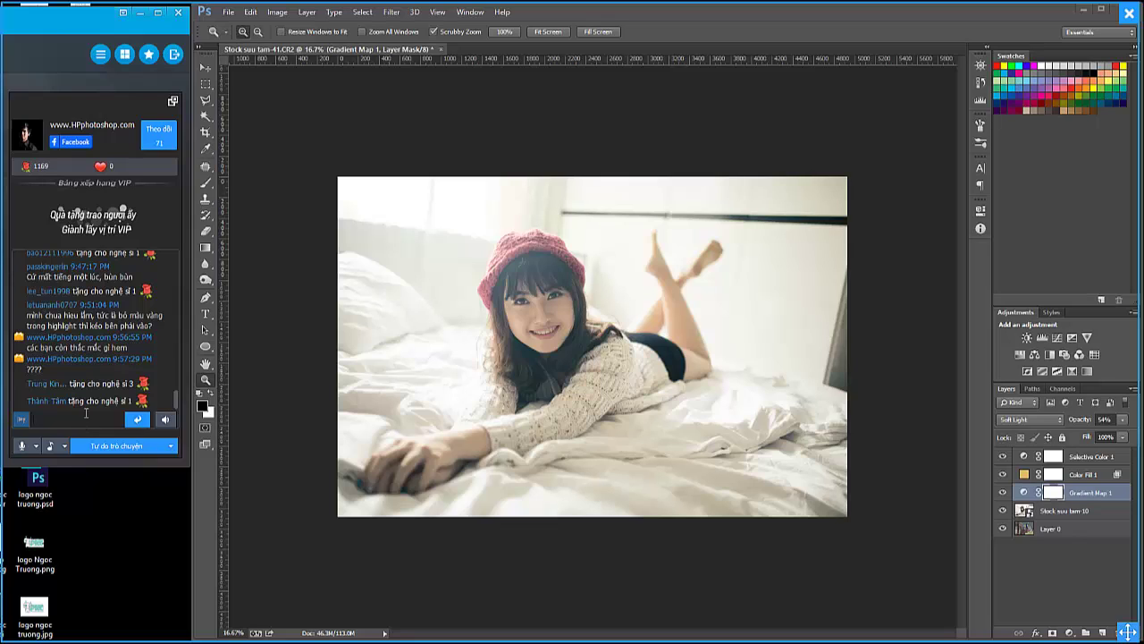
# Open DPP_0169.JPG via File > Open and cancel Camera Raw without changes.
pyautogui.click(229, 12)
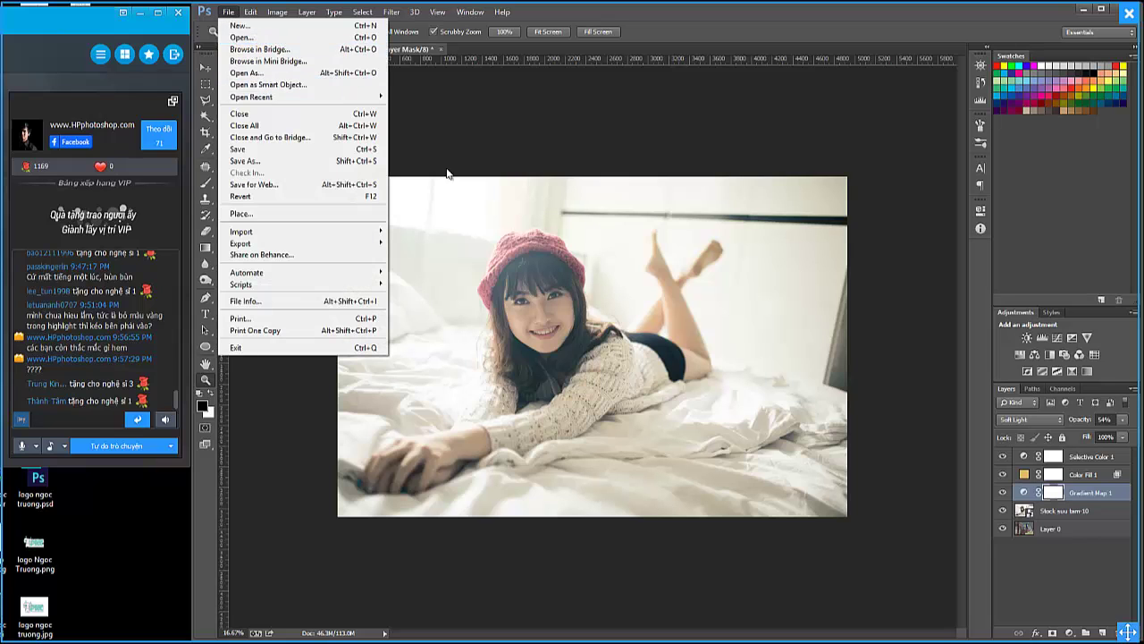
pyautogui.click(246, 36)
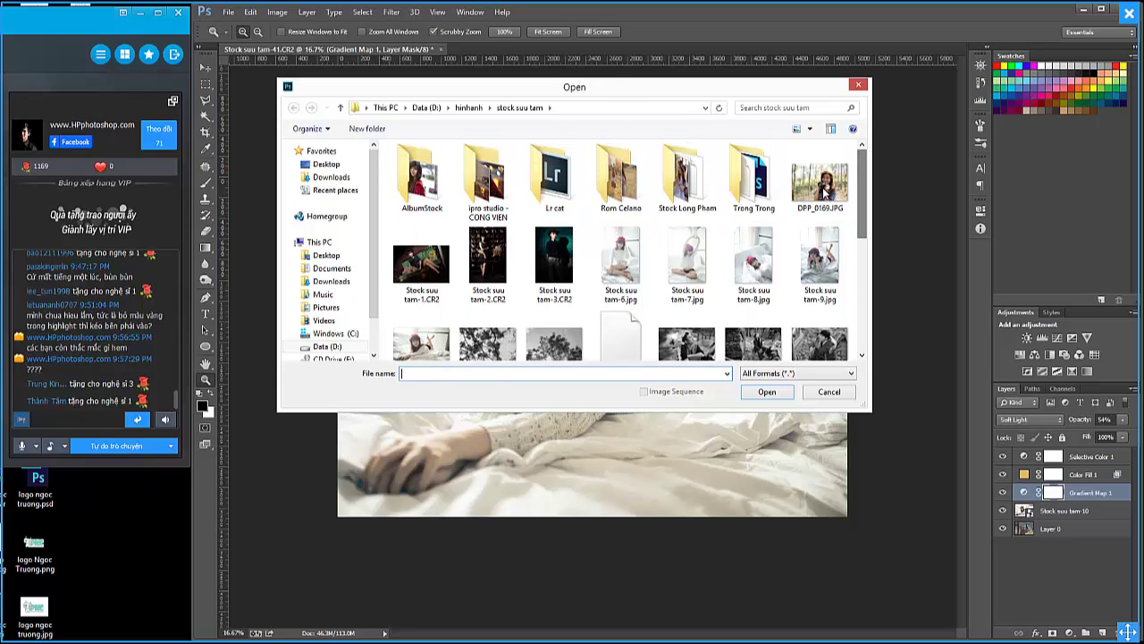
pyautogui.click(820, 183)
pyautogui.click(767, 393)
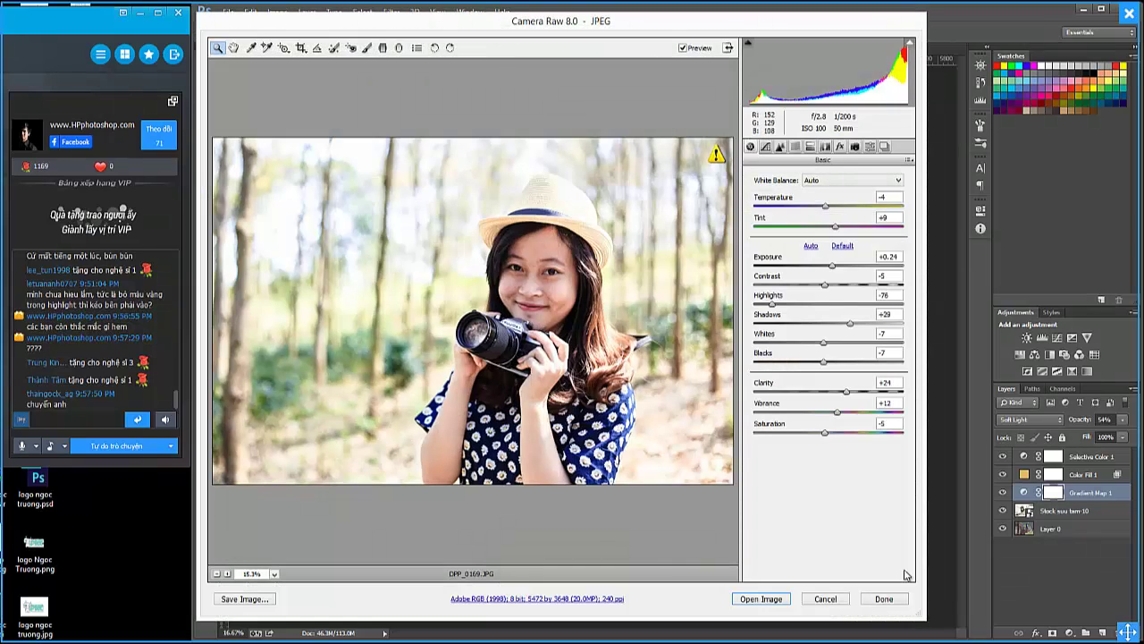
pyautogui.click(826, 599)
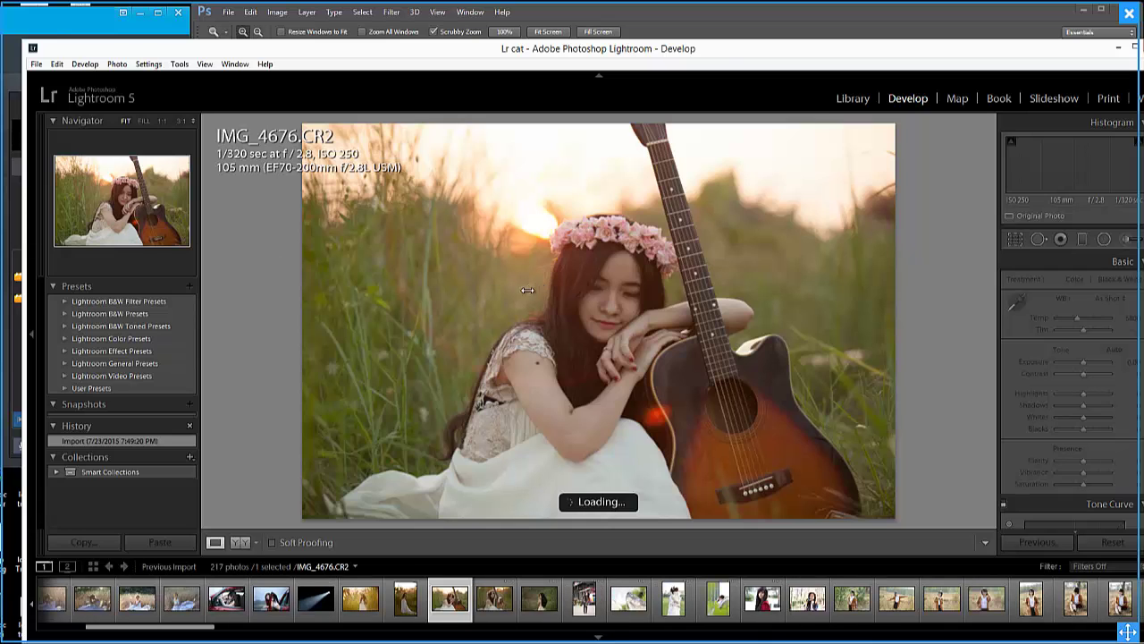
# Resize and reposition the Lightroom window to fill the screen.
pyautogui.moveTo(481, 302); pyautogui.dragTo(483, 301)
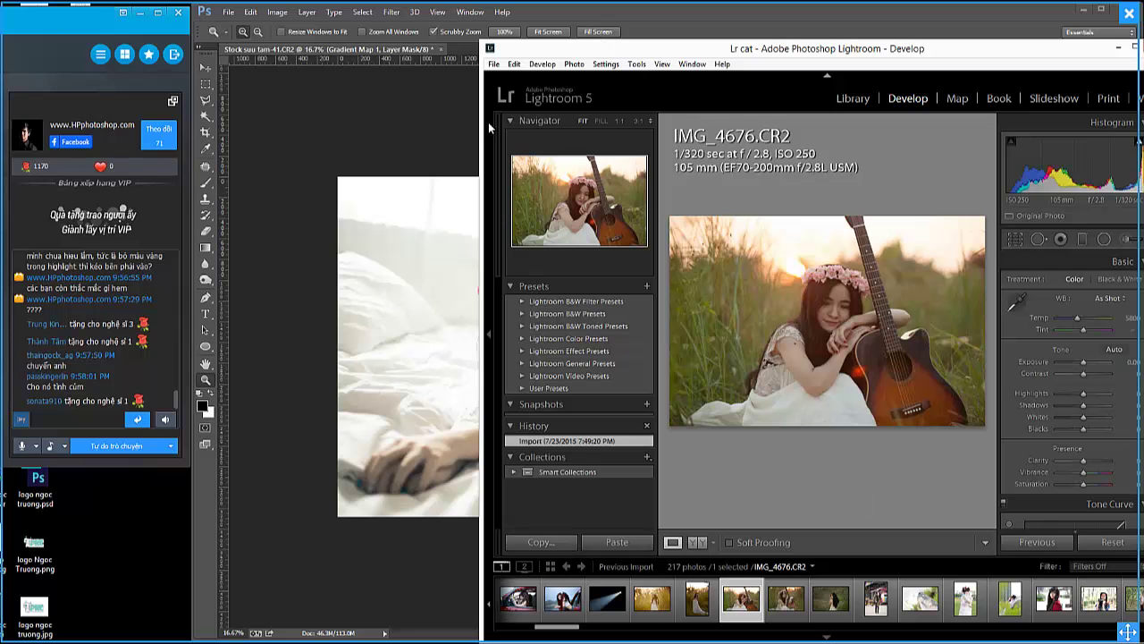
pyautogui.moveTo(480, 125); pyautogui.dragTo(311, 129)
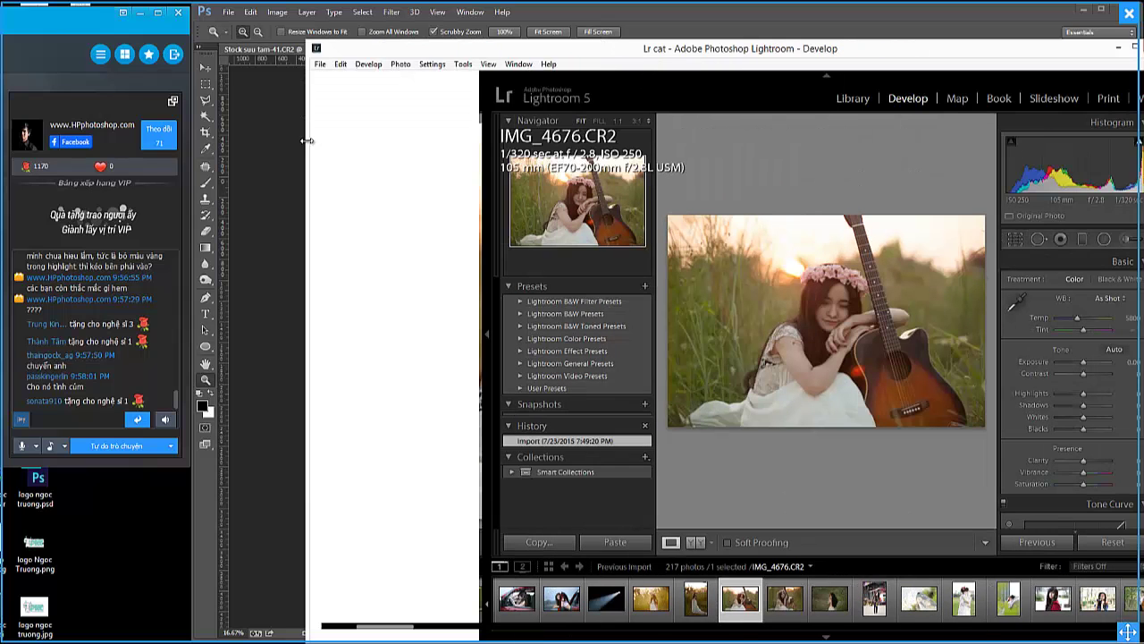
pyautogui.moveTo(736, 43); pyautogui.dragTo(628, 13)
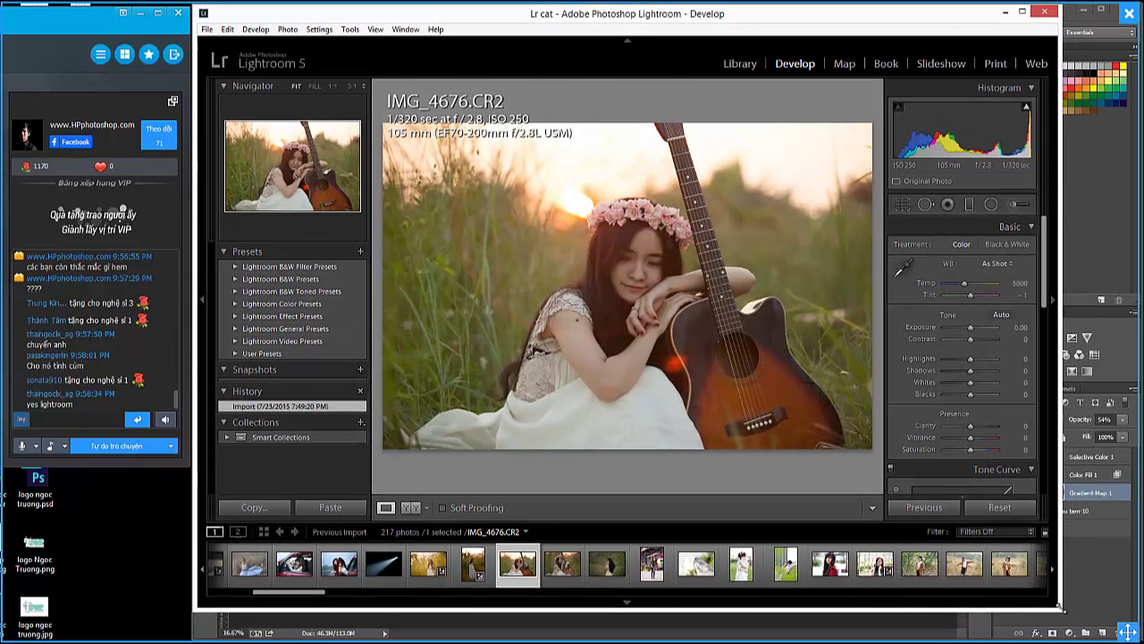
pyautogui.moveTo(1079, 615); pyautogui.dragTo(1129, 631)
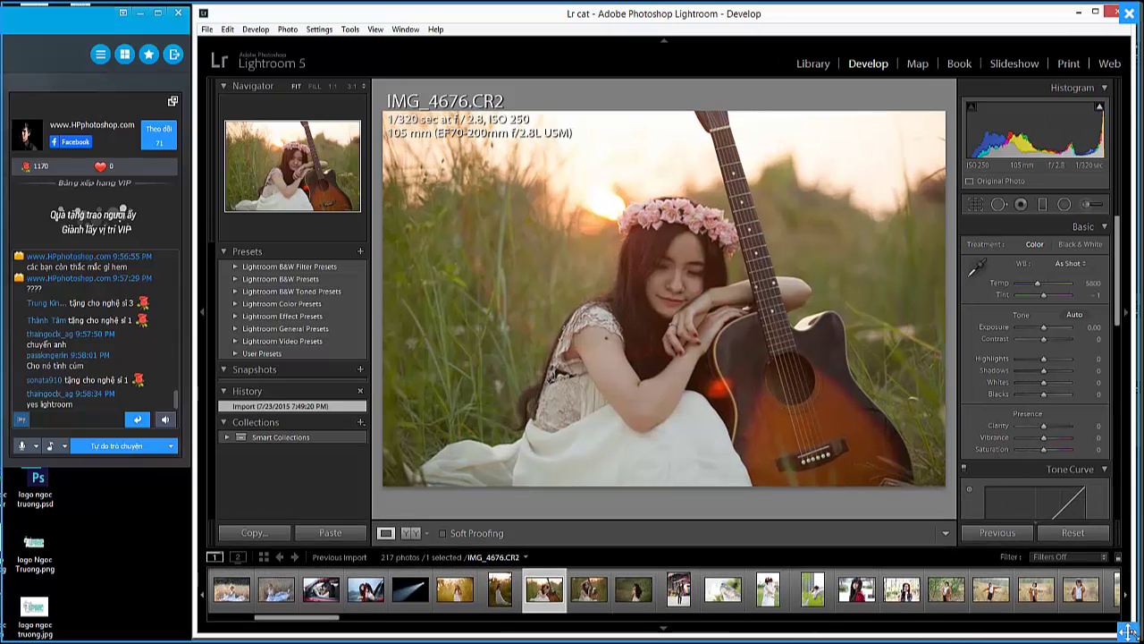
# Browse the filmstrip and select SKY_0114.JPG, the woman on waterside rocks.
pyautogui.click(366, 589)
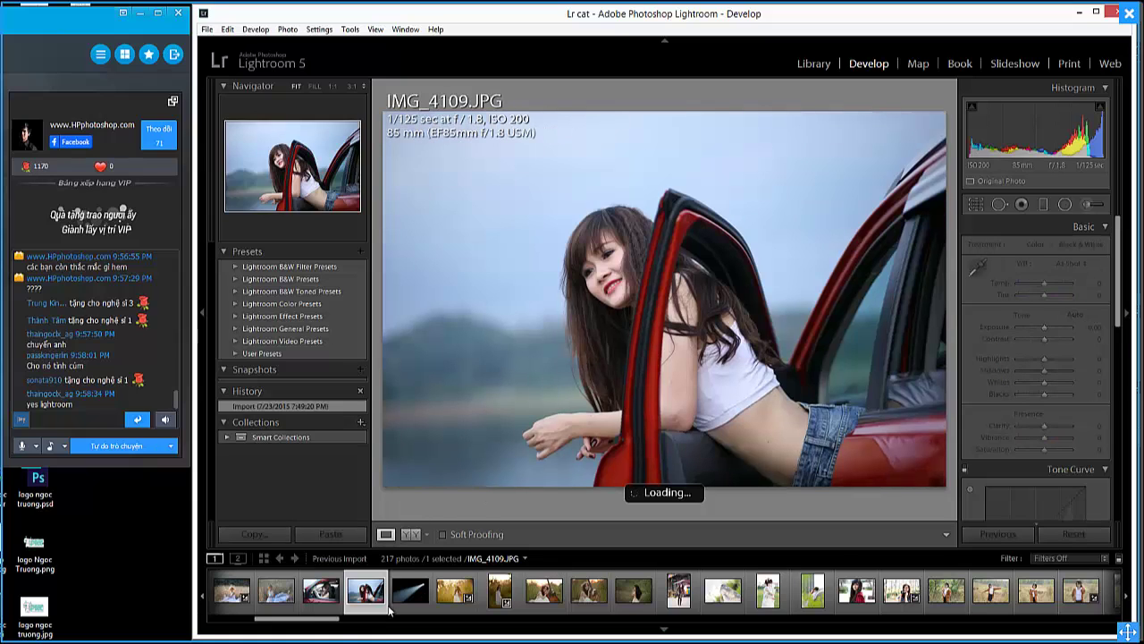
pyautogui.moveTo(320, 618); pyautogui.dragTo(234, 615)
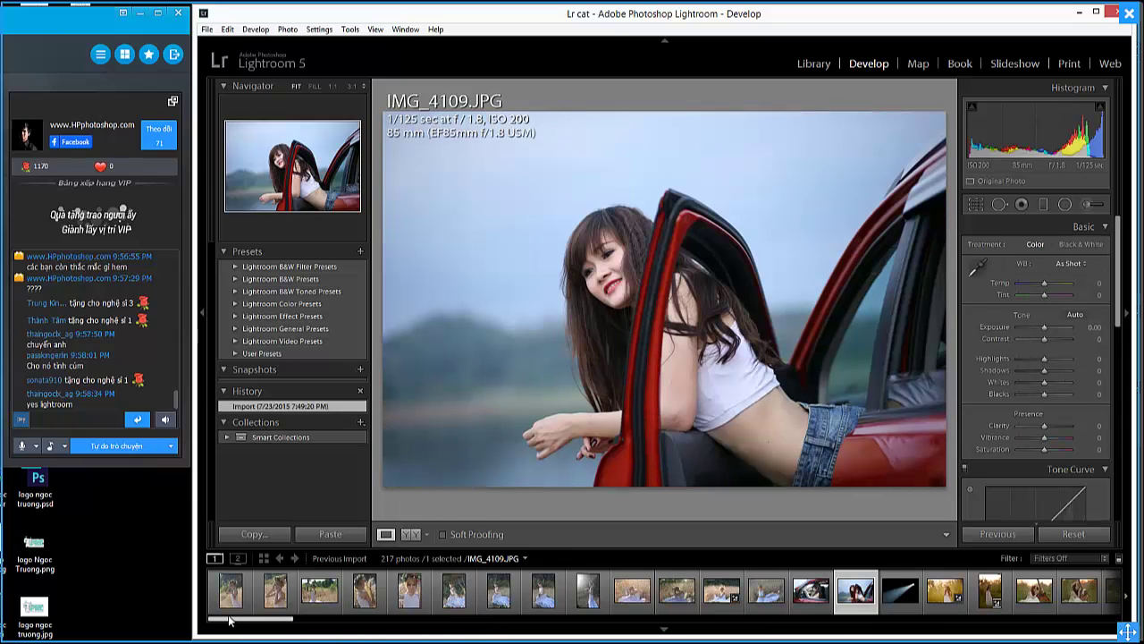
pyautogui.click(232, 601)
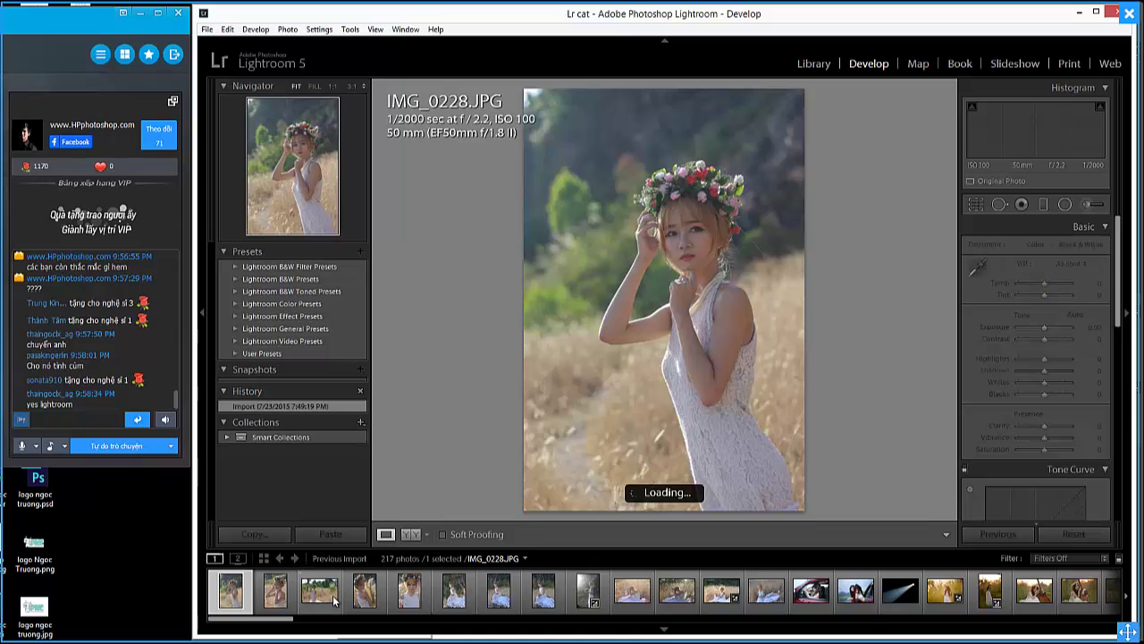
pyautogui.click(278, 594)
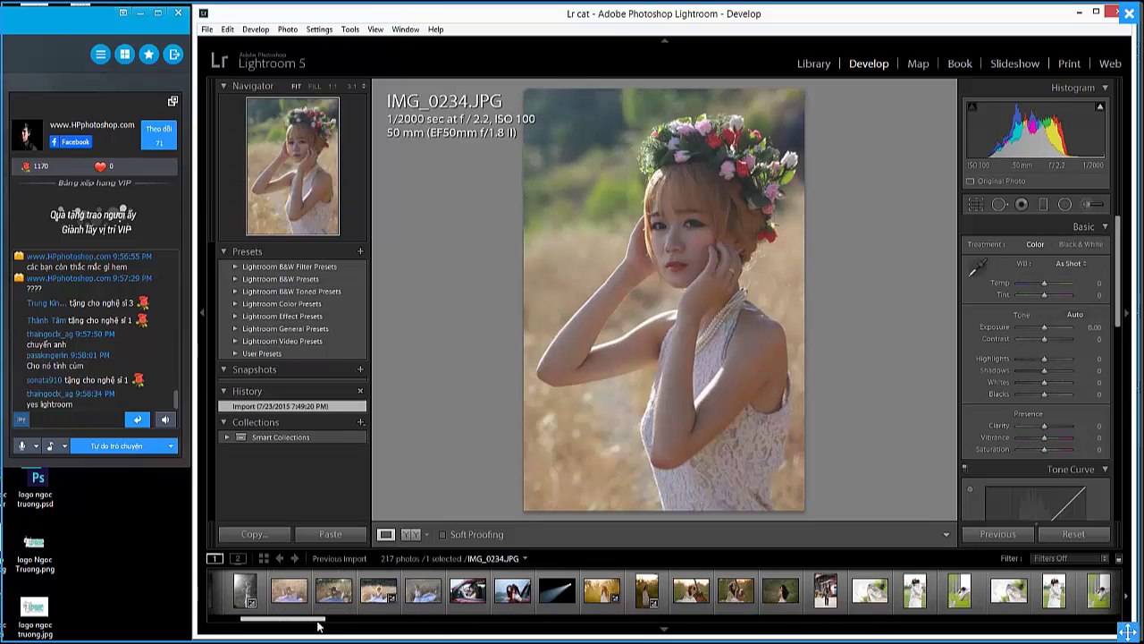
pyautogui.scroll(-3, 313, 617)
pyautogui.scroll(-3, 351, 629)
pyautogui.scroll(-3, 350, 629)
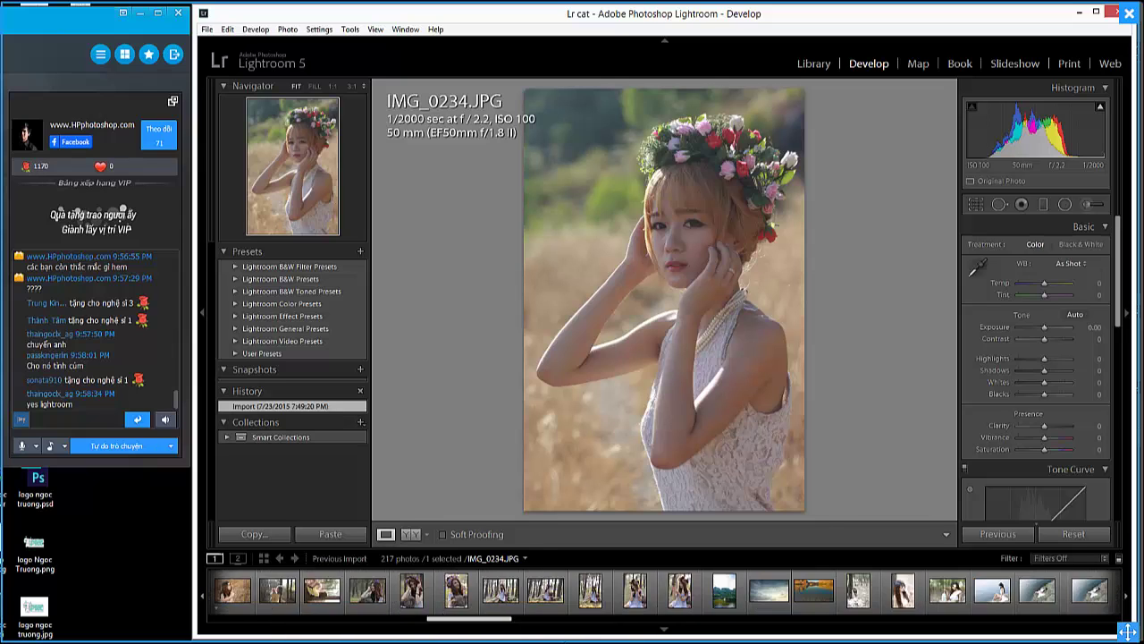
pyautogui.scroll(-3, 350, 629)
pyautogui.scroll(3, 517, 628)
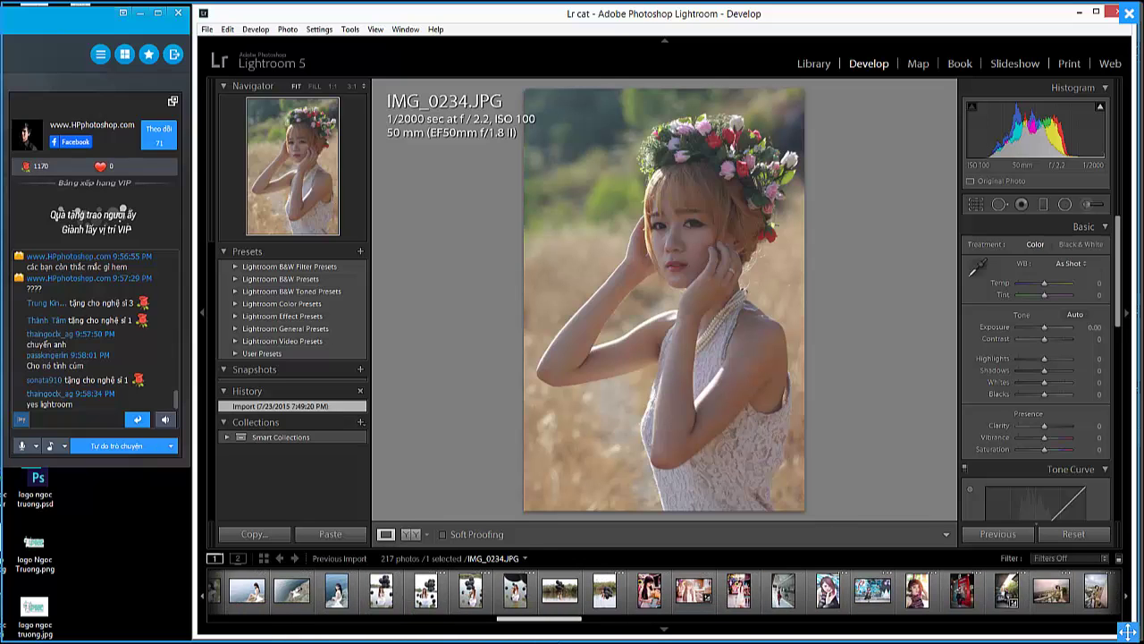
pyautogui.click(447, 606)
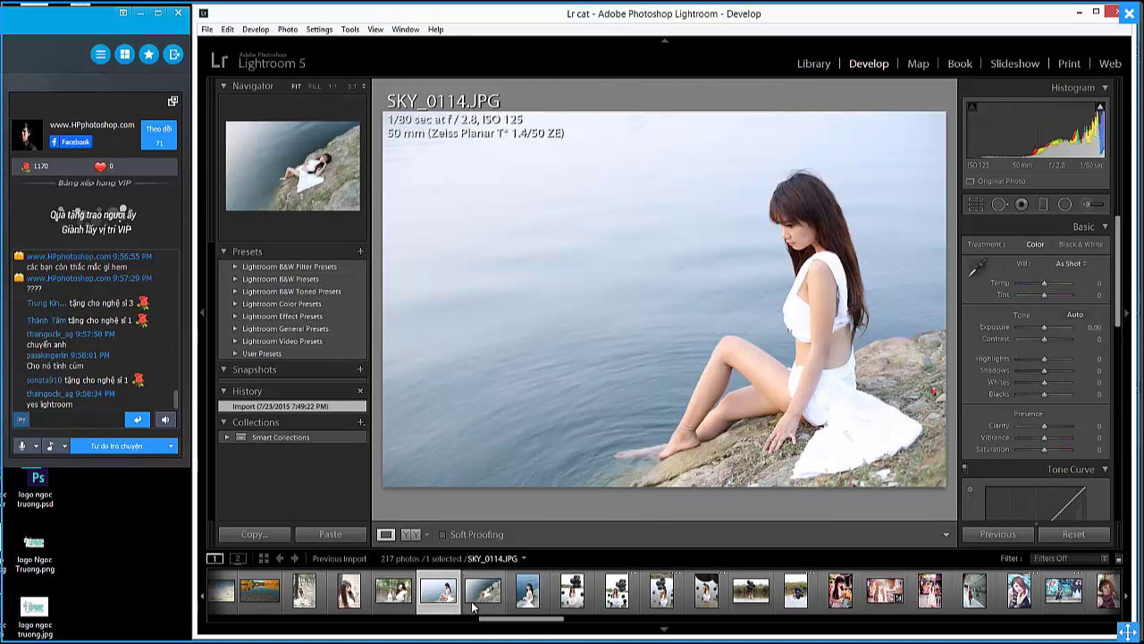
pyautogui.click(474, 603)
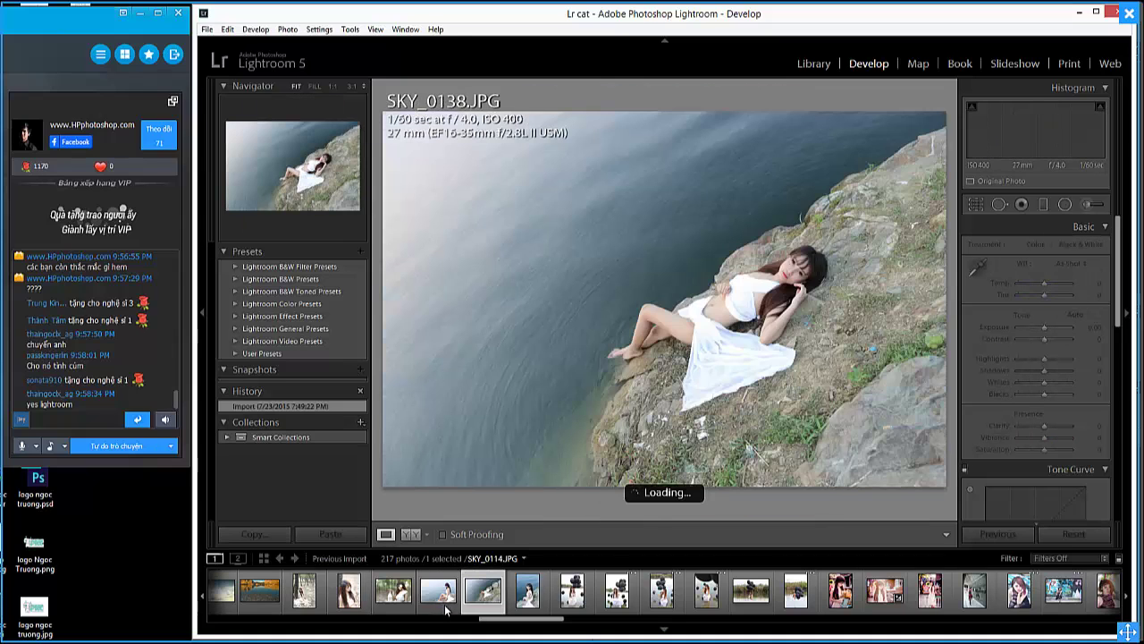
pyautogui.press('Left')
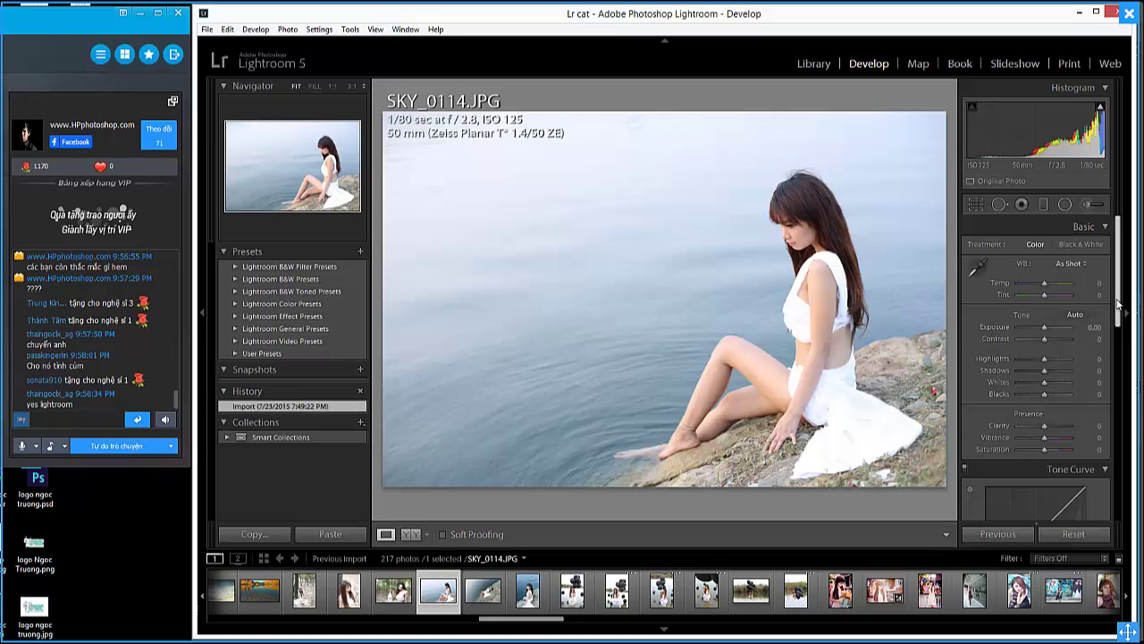
# In HSL/Color's Color view, set Orange to Hue -18, Saturation -22, Luminance +7 with the left panel hidden.
pyautogui.moveTo(1117, 305); pyautogui.dragTo(1114, 385)
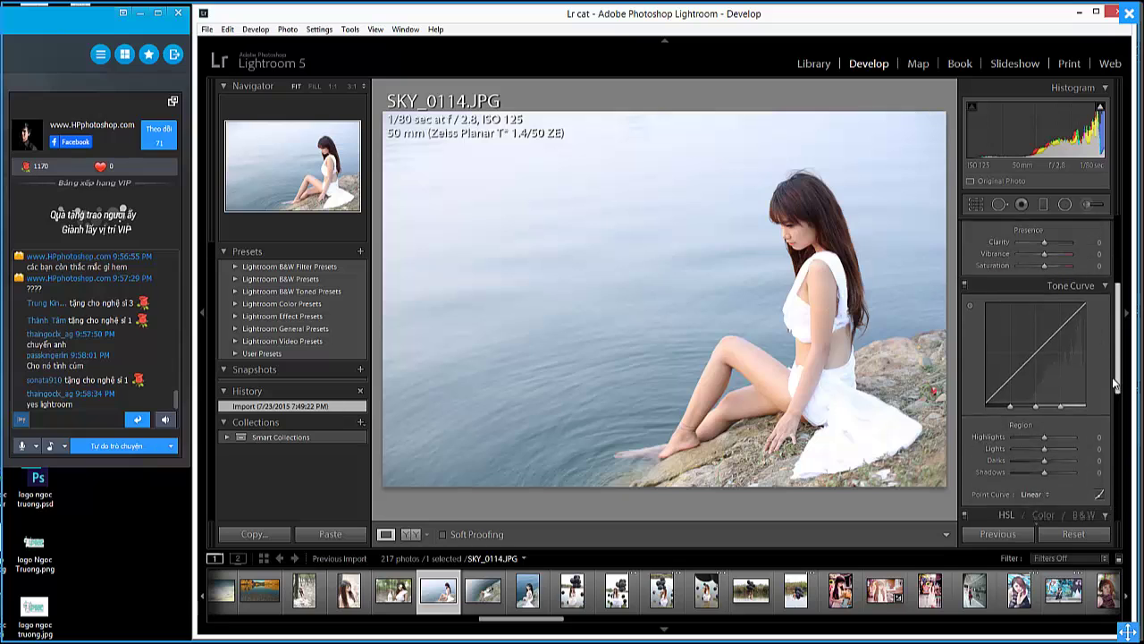
pyautogui.scroll(-5, 1057, 307)
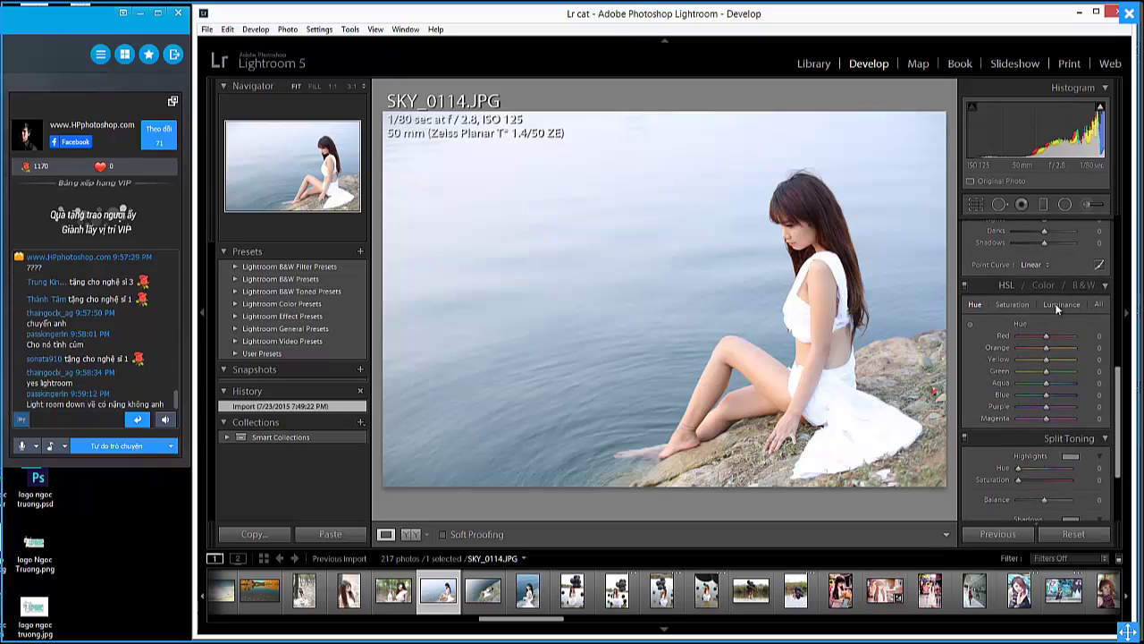
pyautogui.click(1043, 284)
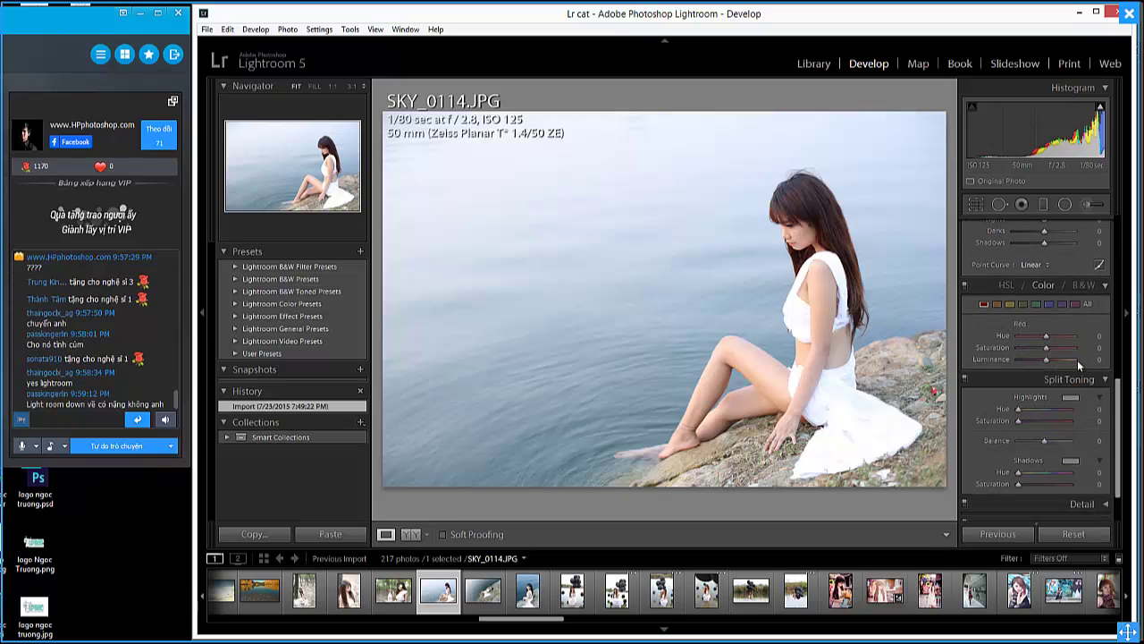
pyautogui.scroll(1, 1035, 352)
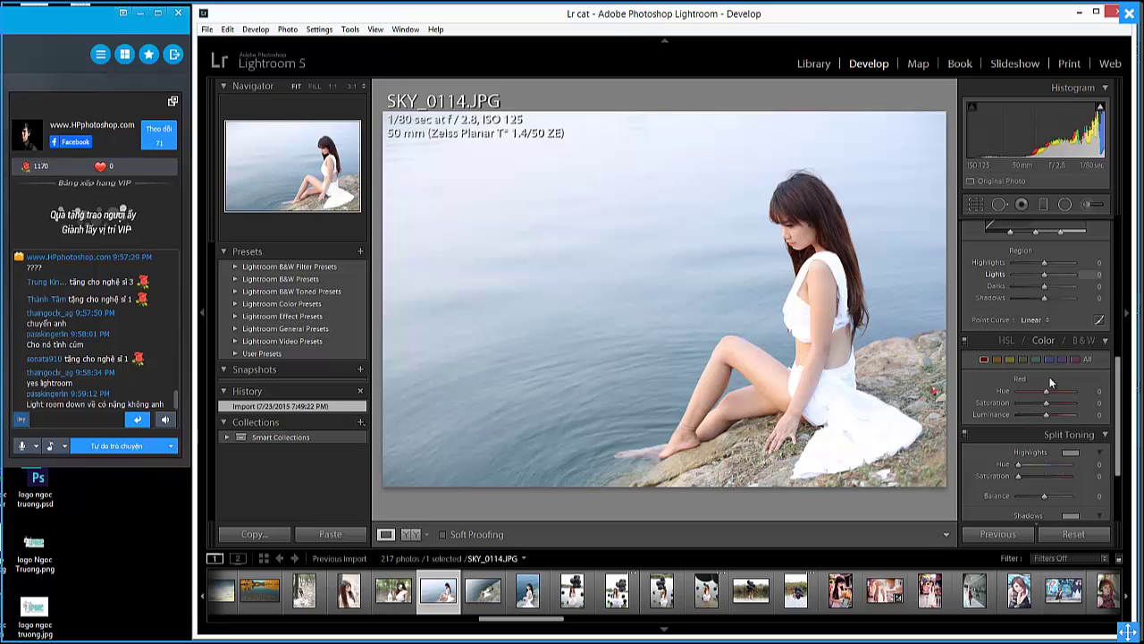
pyautogui.click(202, 315)
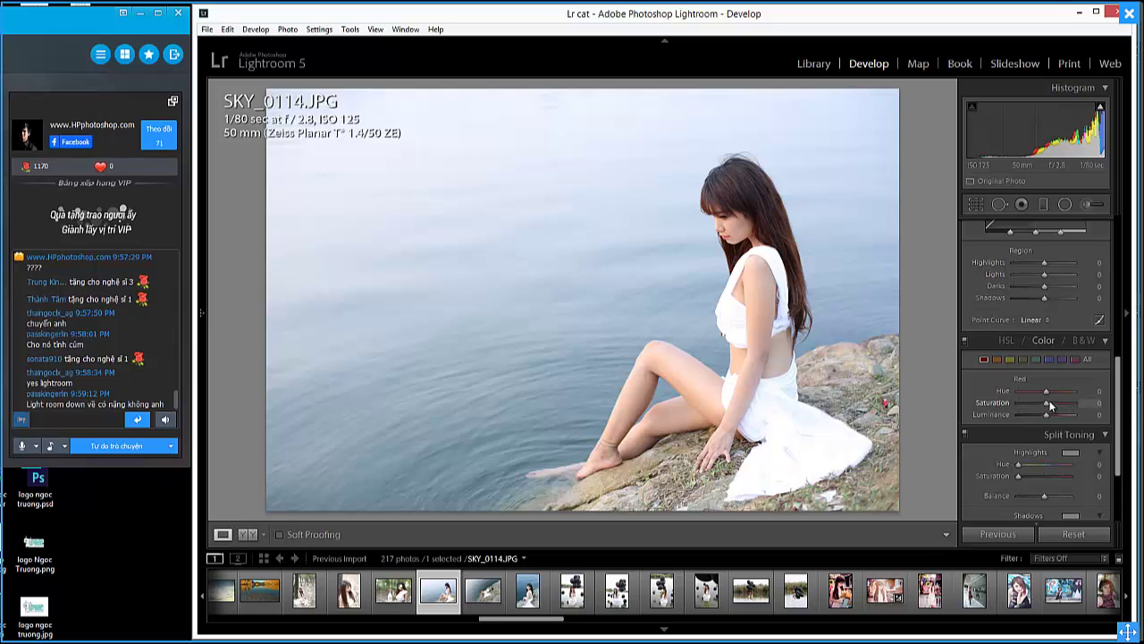
pyautogui.click(997, 358)
pyautogui.moveTo(1042, 410)
pyautogui.mouseDown()
pyautogui.moveTo(1039, 392)
pyautogui.moveTo(1034, 407)
pyautogui.moveTo(1047, 416)
pyautogui.mouseUp()
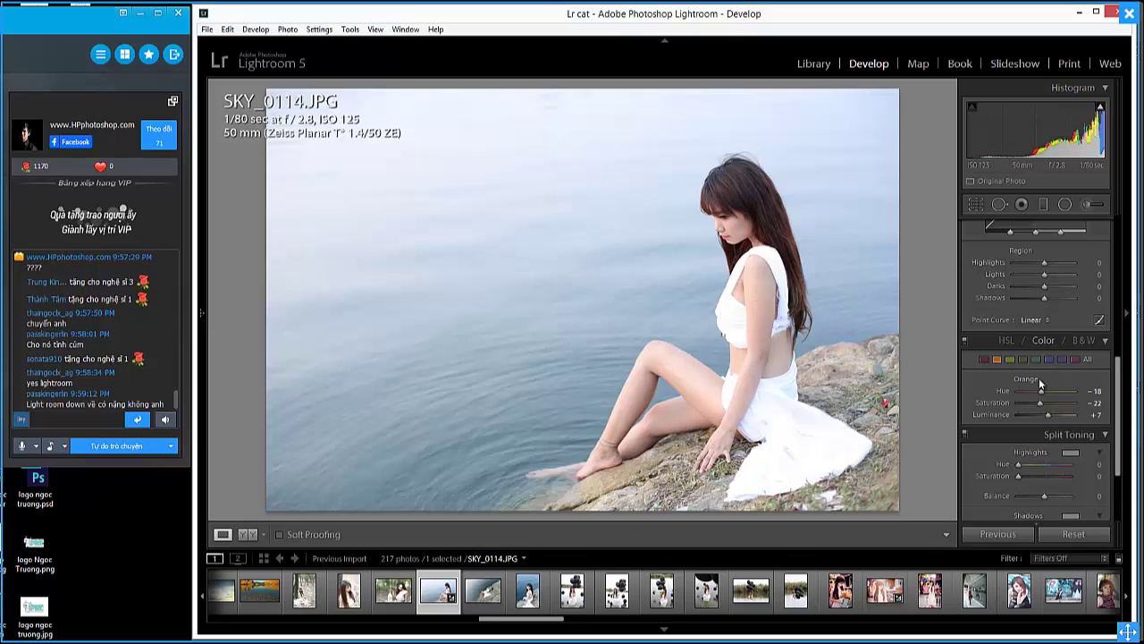
# On SKY_0114, reset Orange, then set Hue -11, Saturation -20, Luminance +33 and compare before/after.
pyautogui.doubleClick(1003, 391)
pyautogui.doubleClick(1000, 403)
pyautogui.moveTo(1046, 391)
pyautogui.mouseDown()
pyautogui.moveTo(1085, 395)
pyautogui.moveTo(1047, 402)
pyautogui.mouseUp()
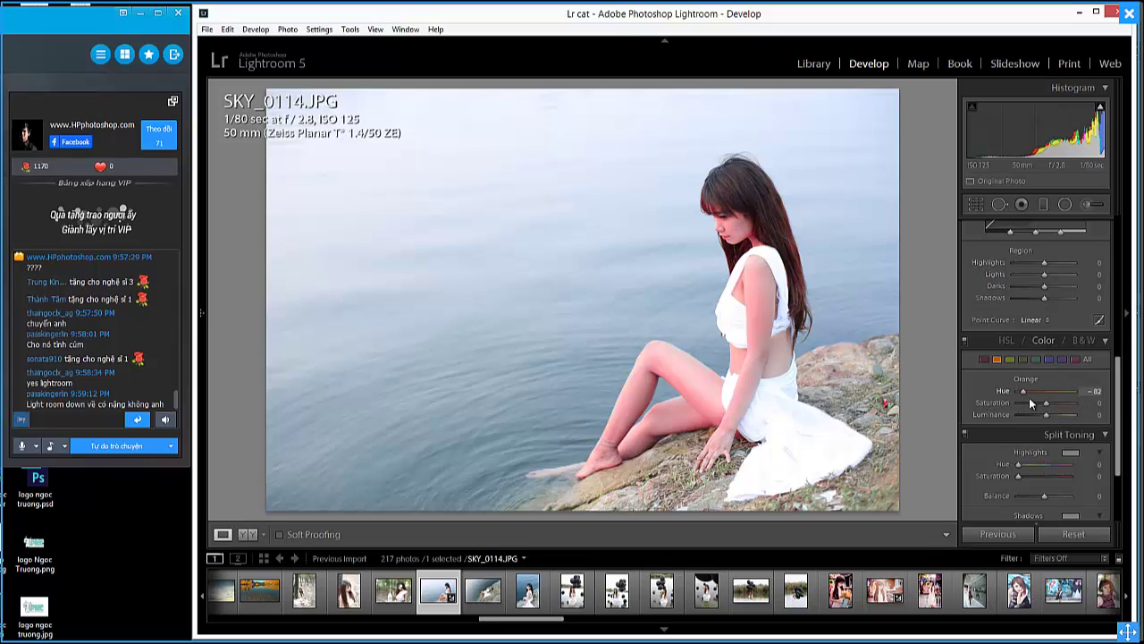
pyautogui.moveTo(1042, 391); pyautogui.dragTo(1050, 391)
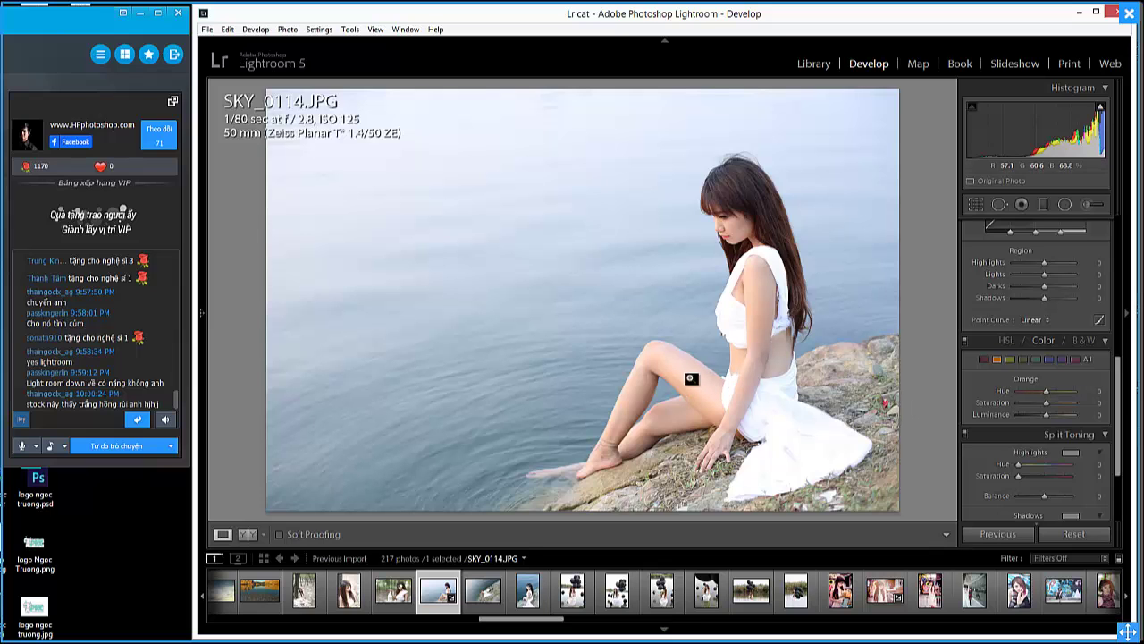
pyautogui.moveTo(738, 366); pyautogui.dragTo(825, 255)
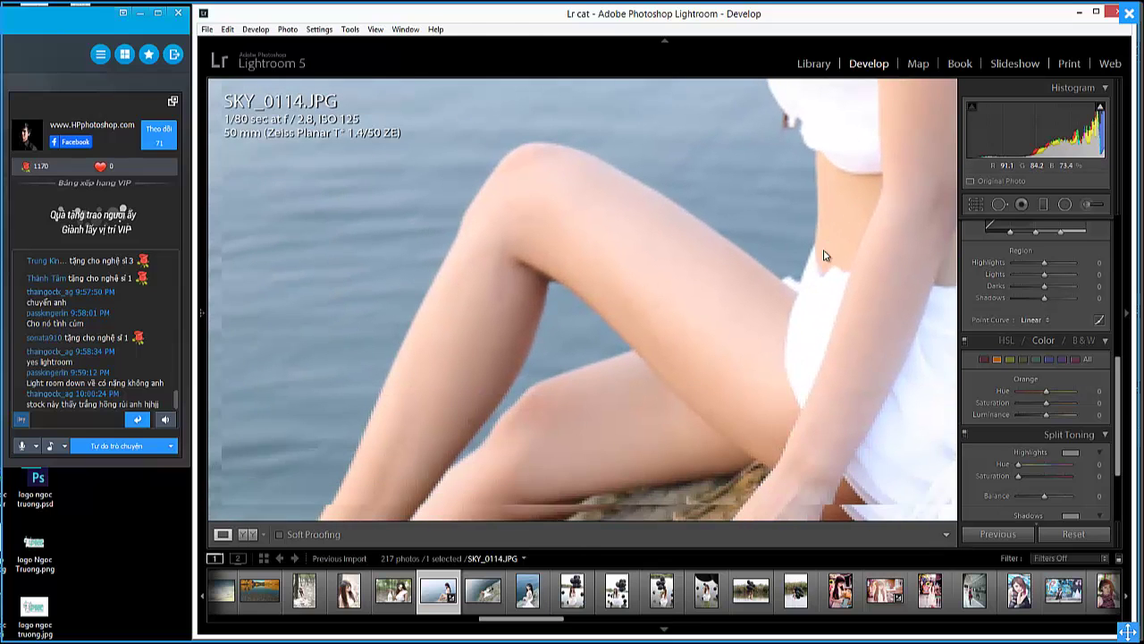
pyautogui.click(768, 284)
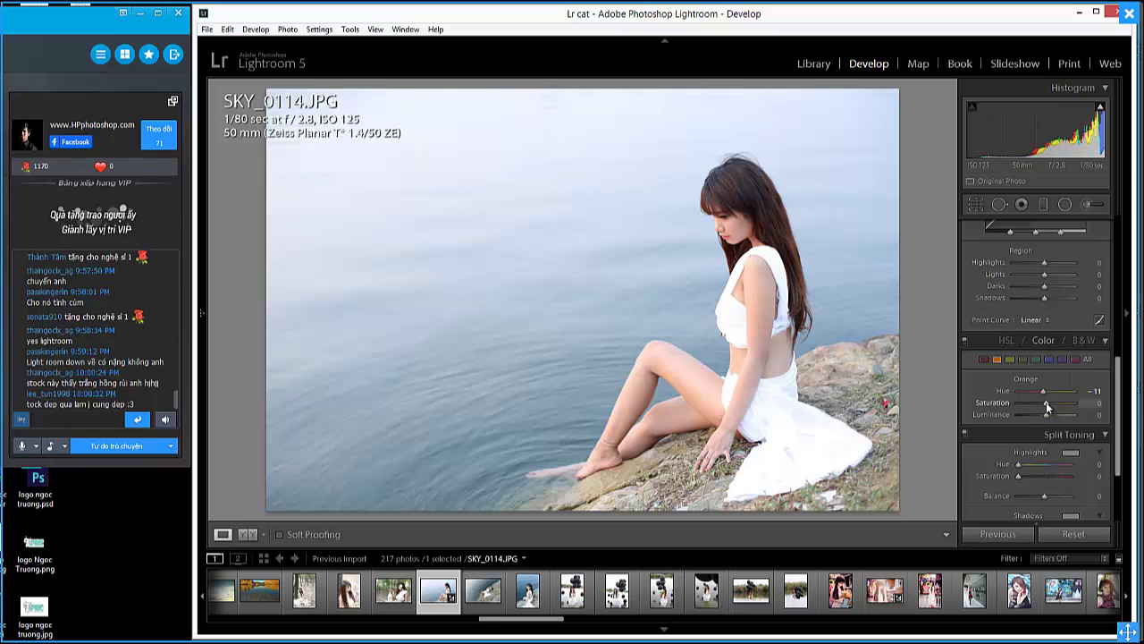
pyautogui.moveTo(1047, 408); pyautogui.dragTo(1042, 408)
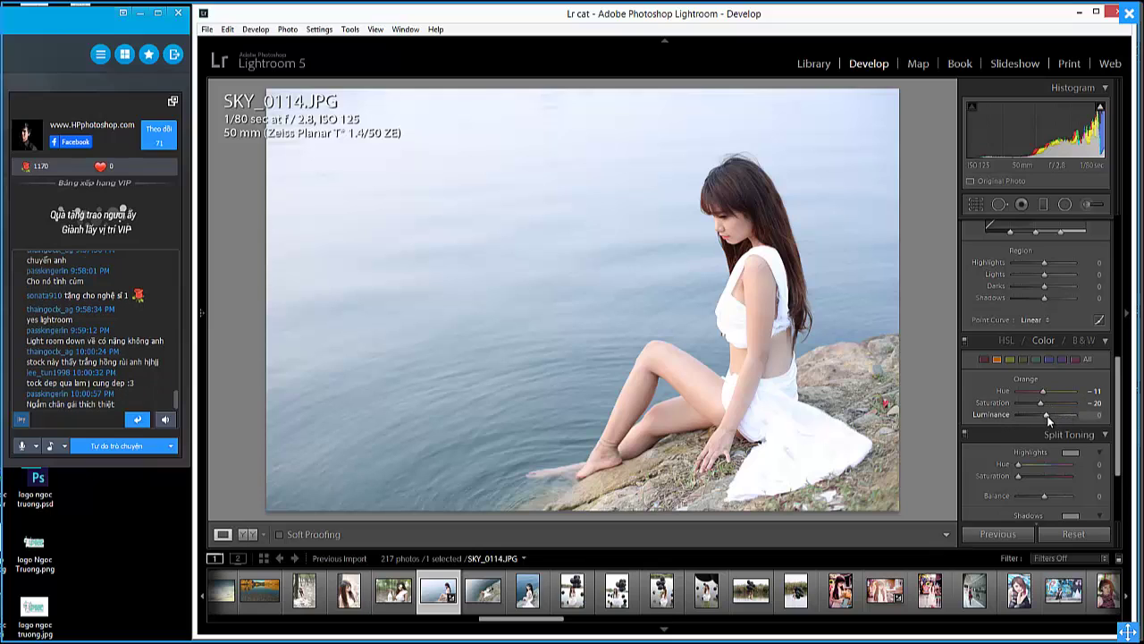
pyautogui.moveTo(1050, 416); pyautogui.dragTo(1054, 415)
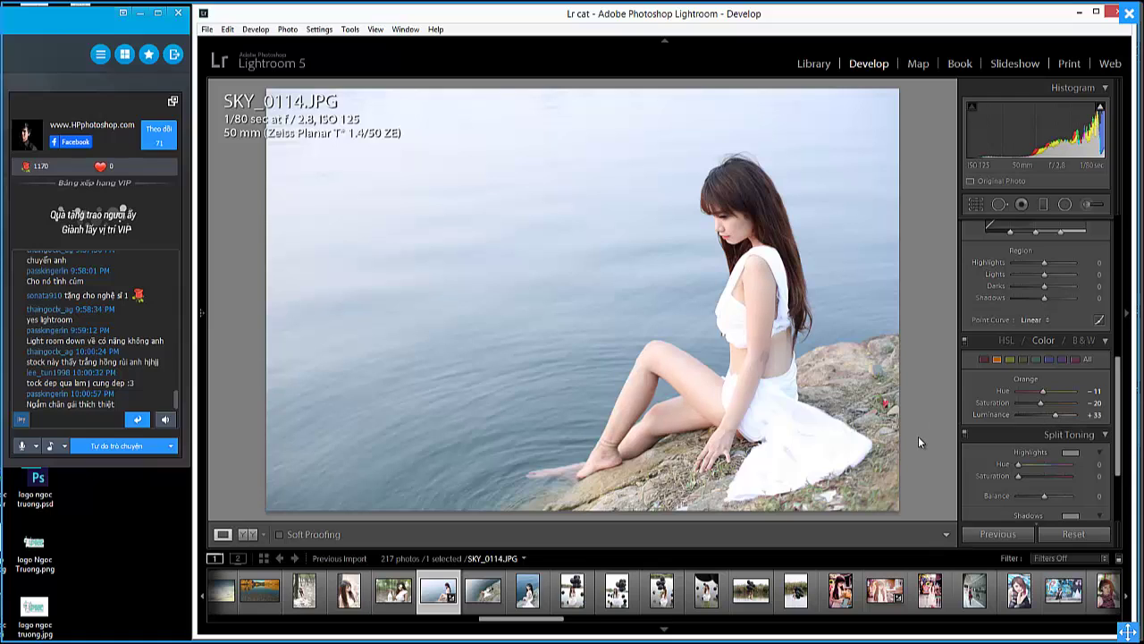
pyautogui.press('\\')
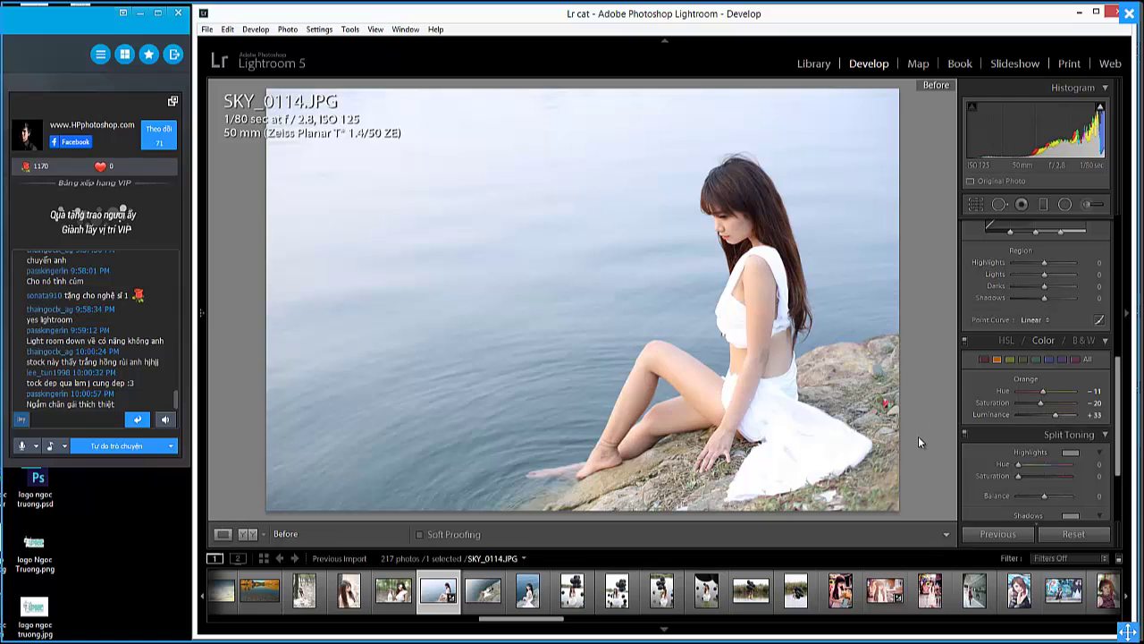
pyautogui.press('\\')
pyautogui.press('\\')
pyautogui.press('\\')
pyautogui.press('\\')
pyautogui.press('\\')
pyautogui.press('\\')
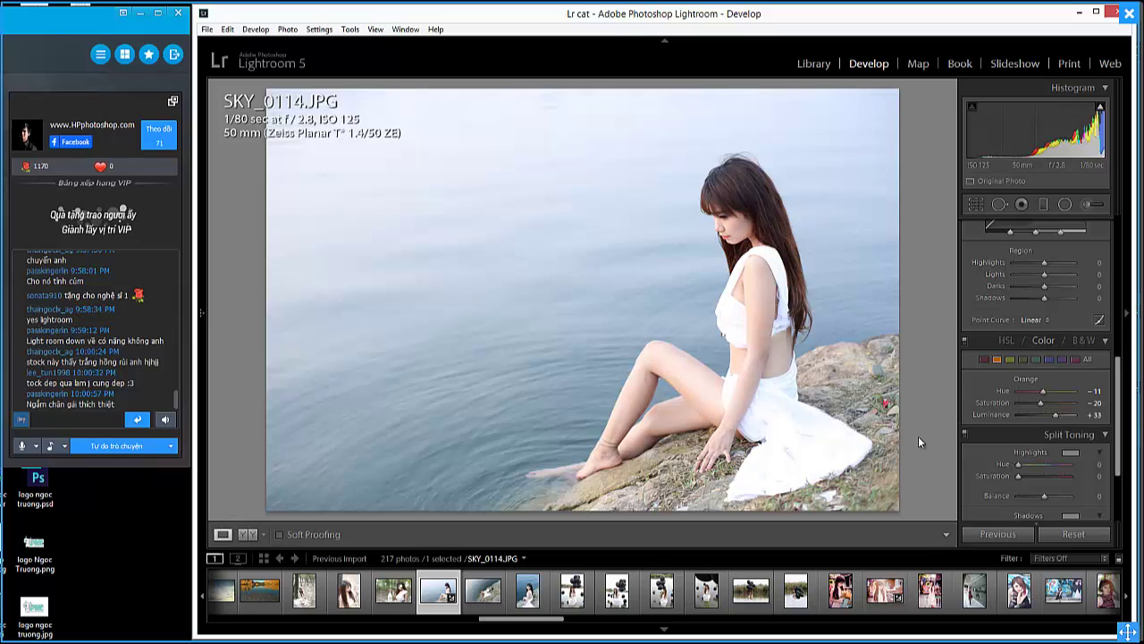
# Move to DSC_5906.NEF and set Orange Hue -16, Saturation -18, Luminance +29, checking before/after.
pyautogui.click(572, 601)
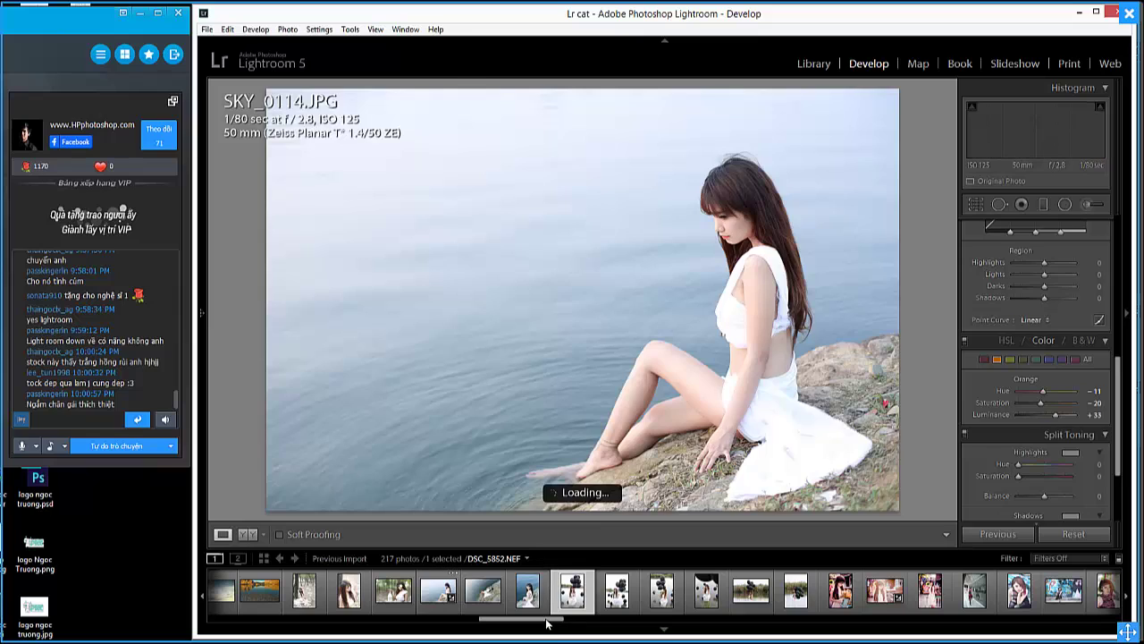
pyautogui.press('Right')
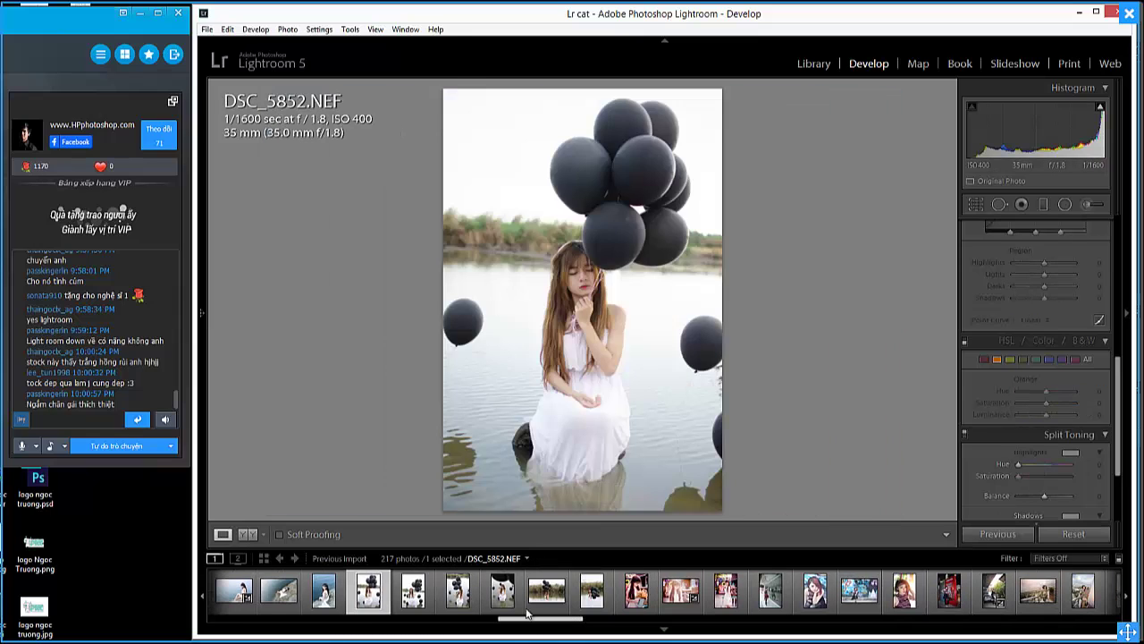
pyautogui.press('Right')
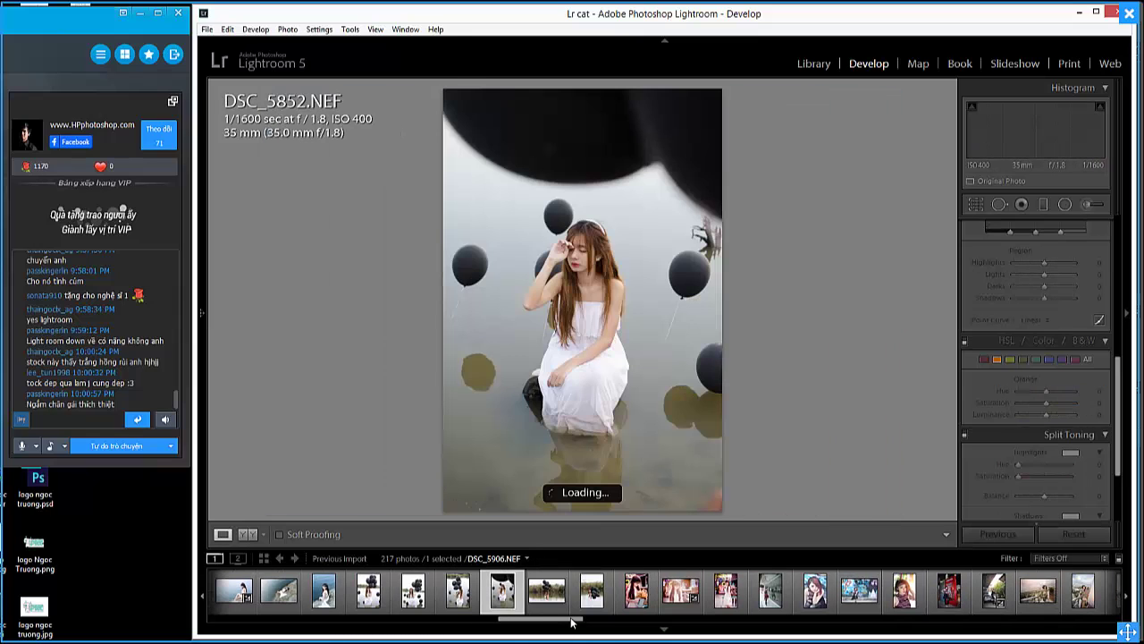
pyautogui.moveTo(572, 623); pyautogui.dragTo(594, 623)
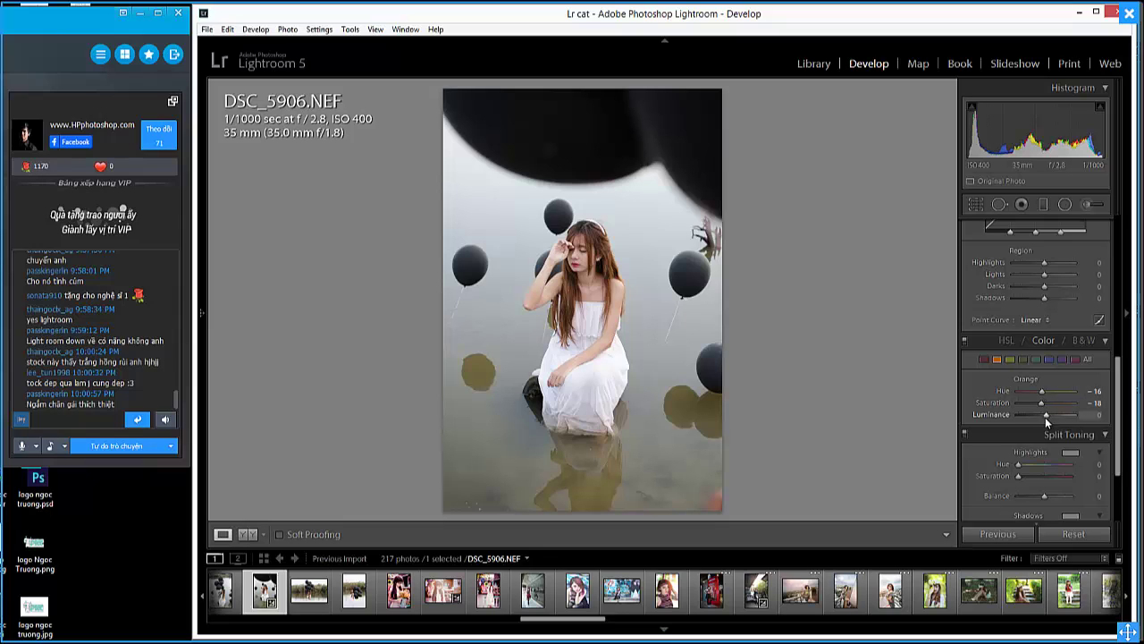
pyautogui.moveTo(1044, 416); pyautogui.dragTo(1053, 417)
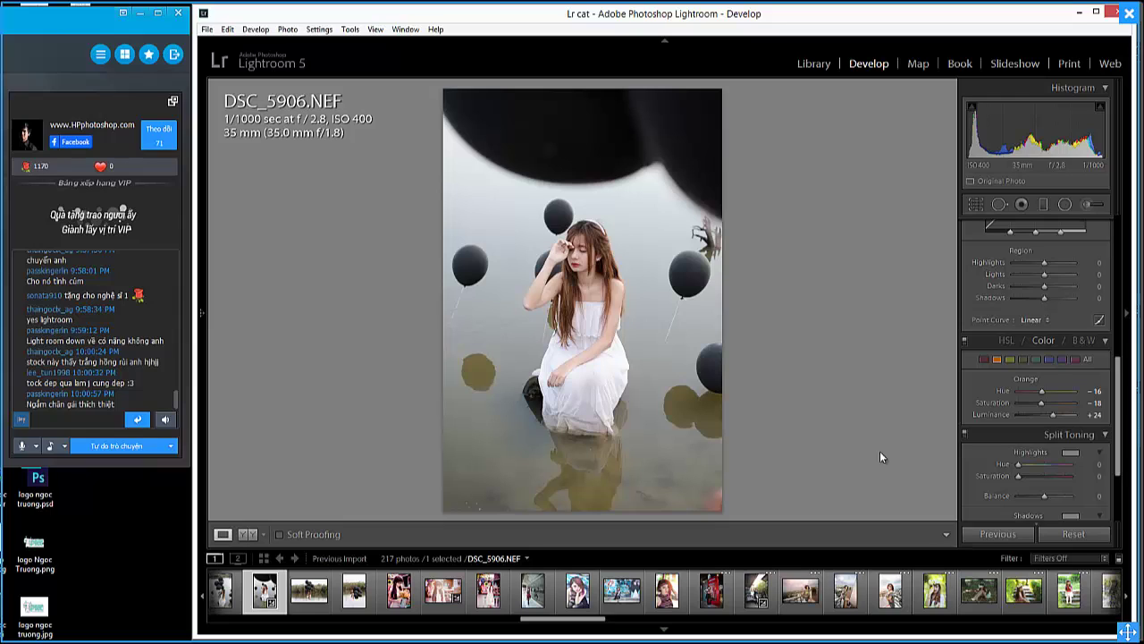
pyautogui.press('\\')
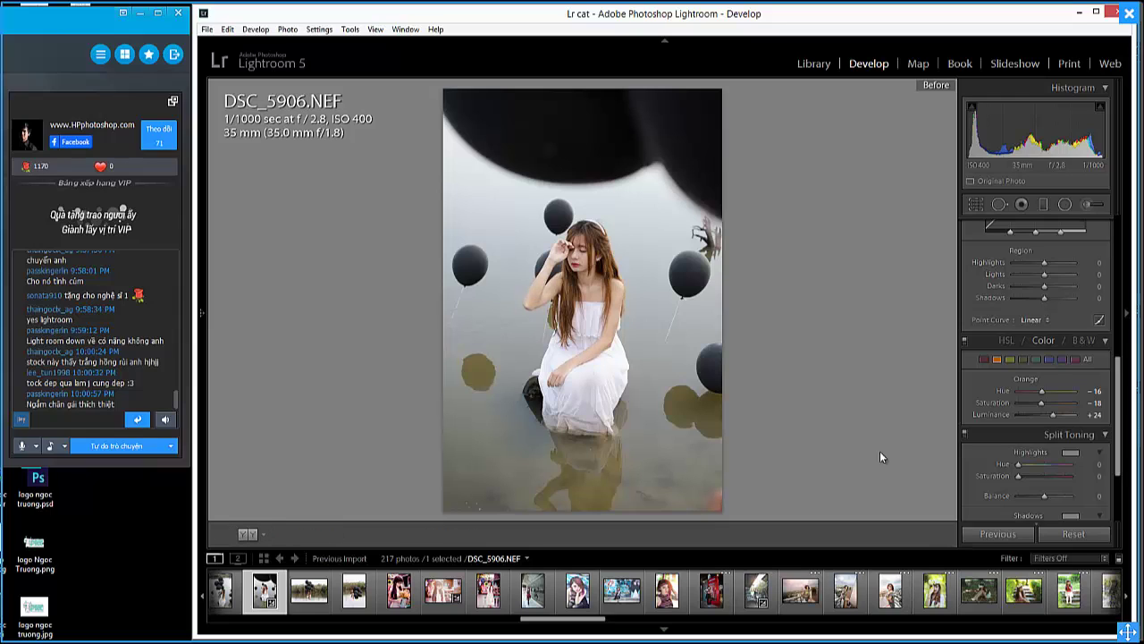
pyautogui.press('\\')
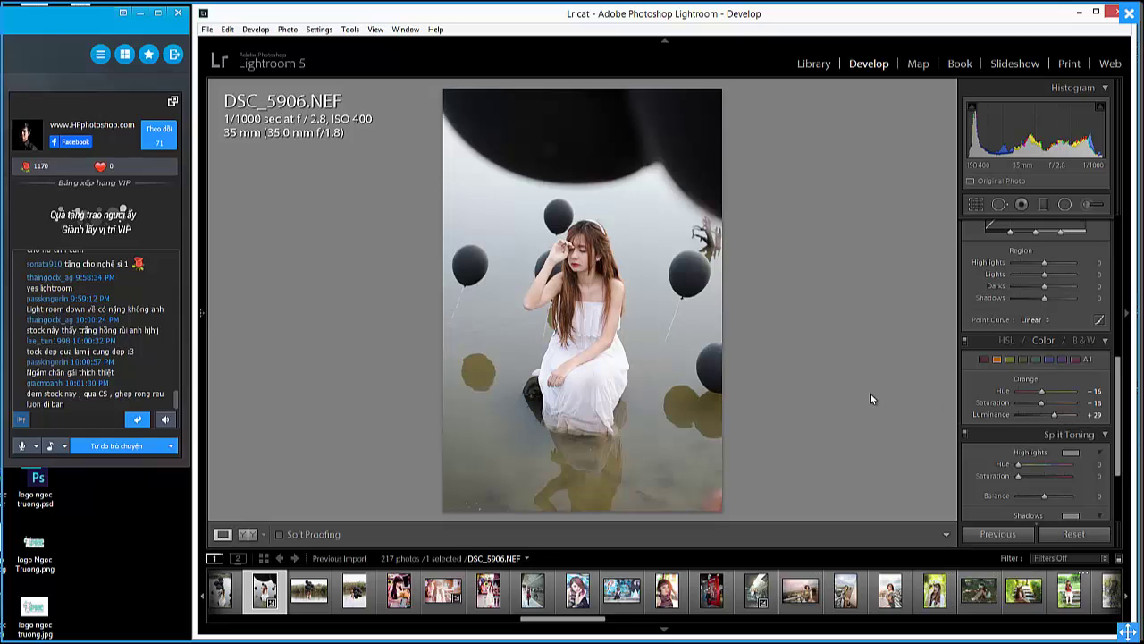
pyautogui.press('\\')
pyautogui.press('\\')
pyautogui.press('\\')
pyautogui.press('\\')
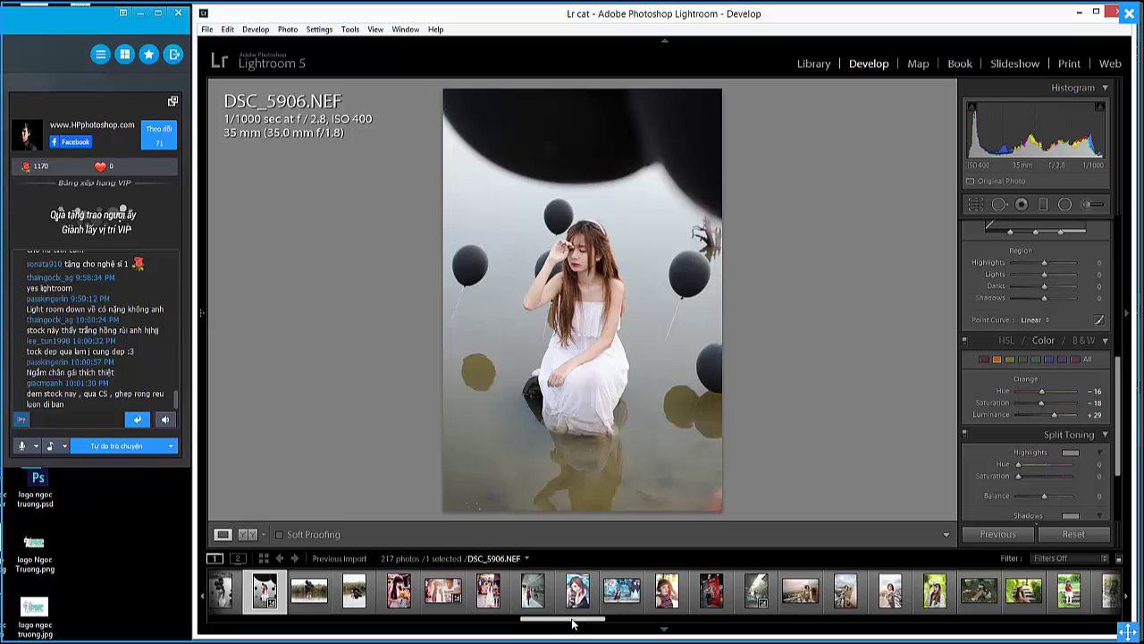
# Select balloon photo DSC_5865.NEF and set Orange Hue -11, Saturation -13, Luminance +24.
pyautogui.moveTo(573, 623); pyautogui.dragTo(555, 623)
pyautogui.press('Right')
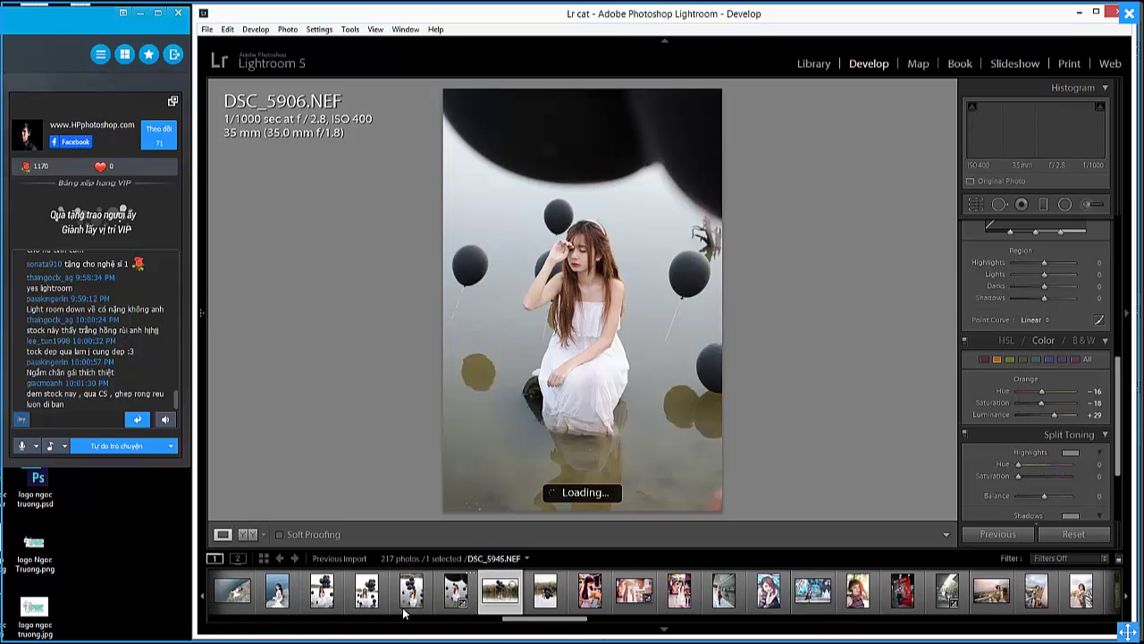
pyautogui.click(386, 610)
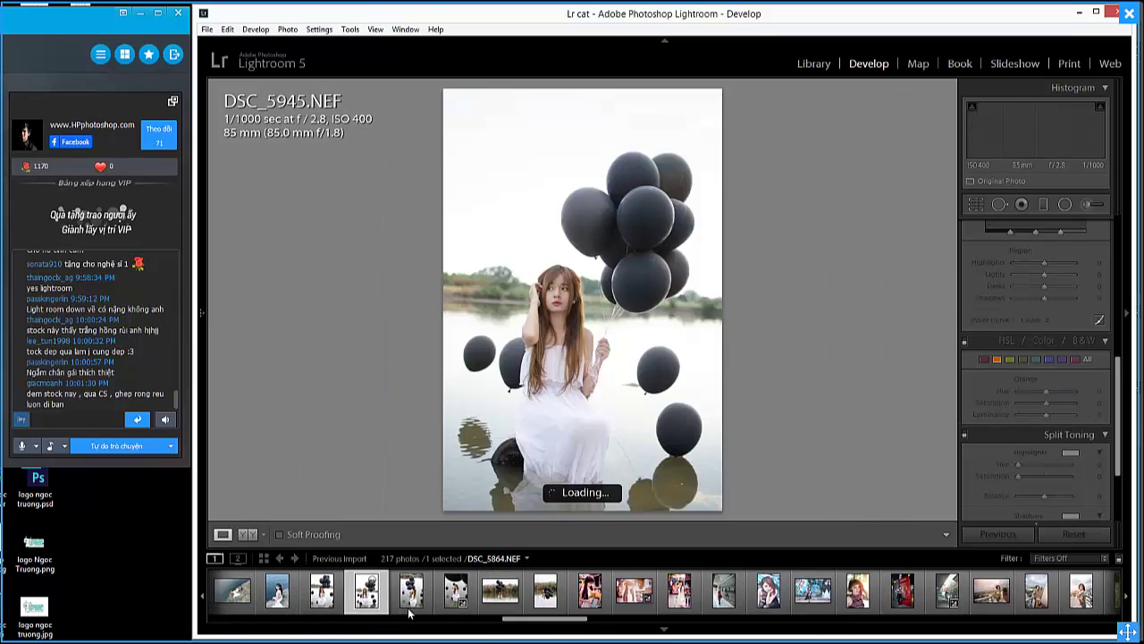
pyautogui.click(411, 609)
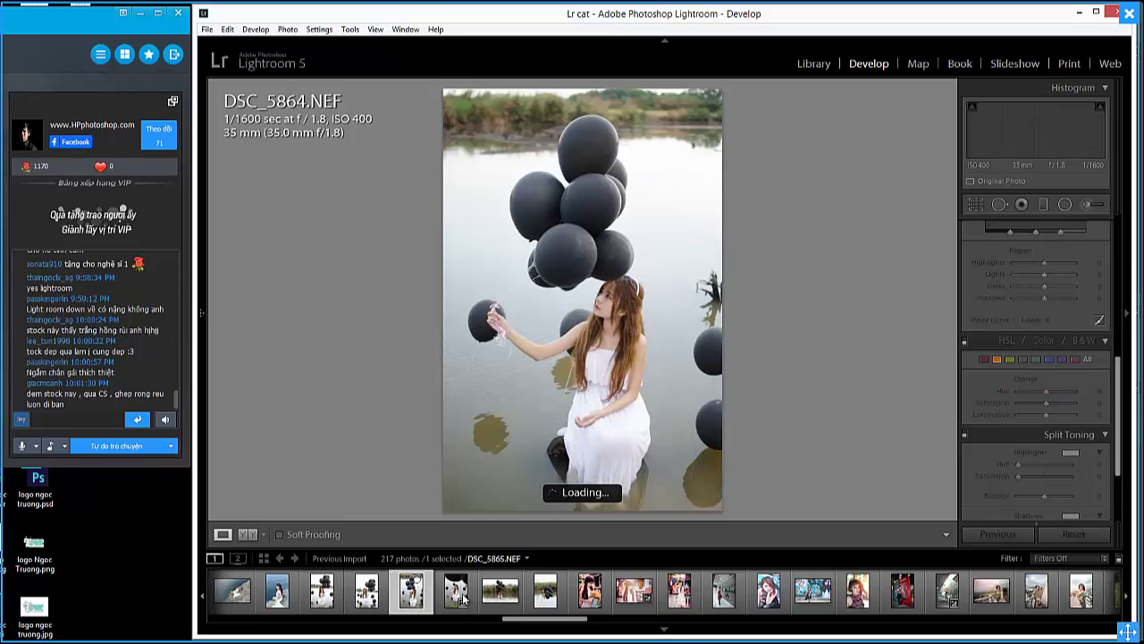
pyautogui.scroll(3, 467, 603)
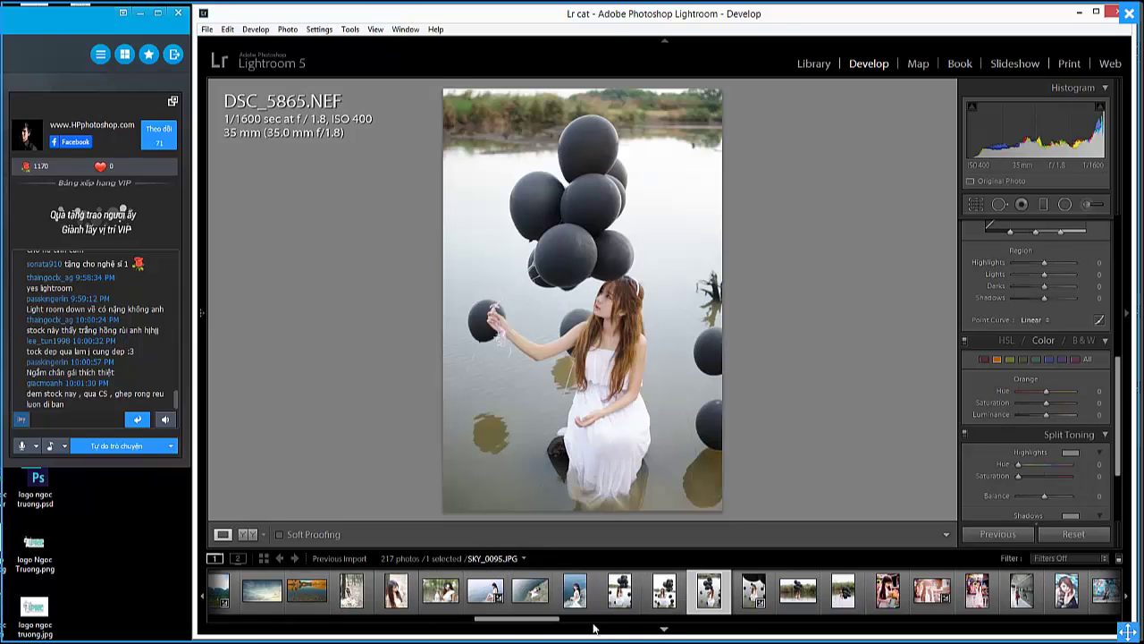
pyautogui.click(480, 607)
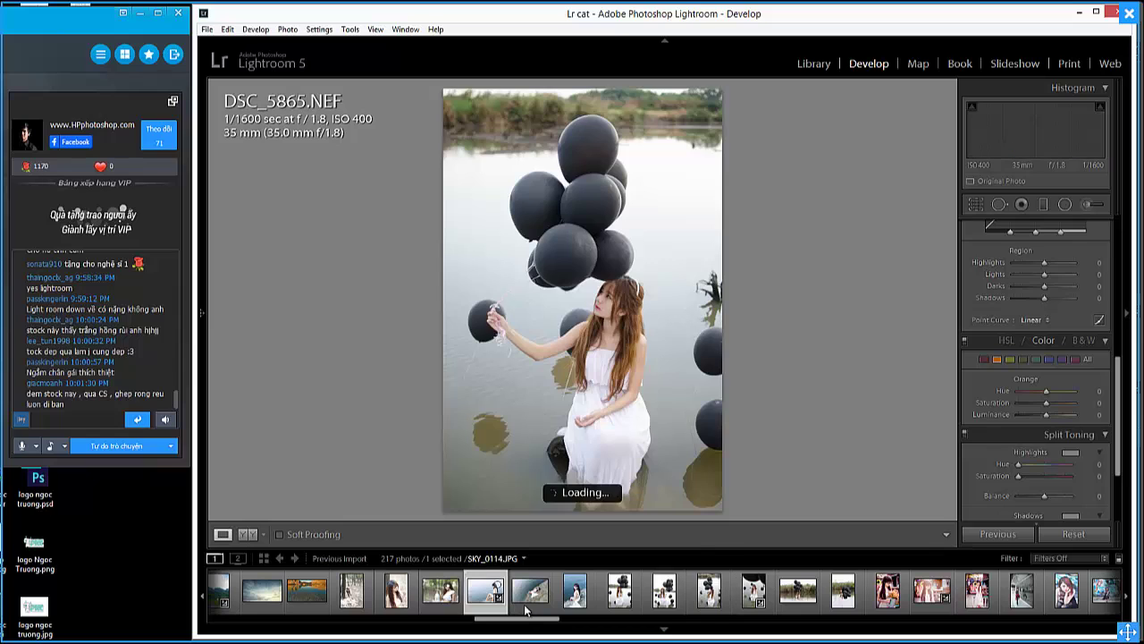
pyautogui.click(527, 611)
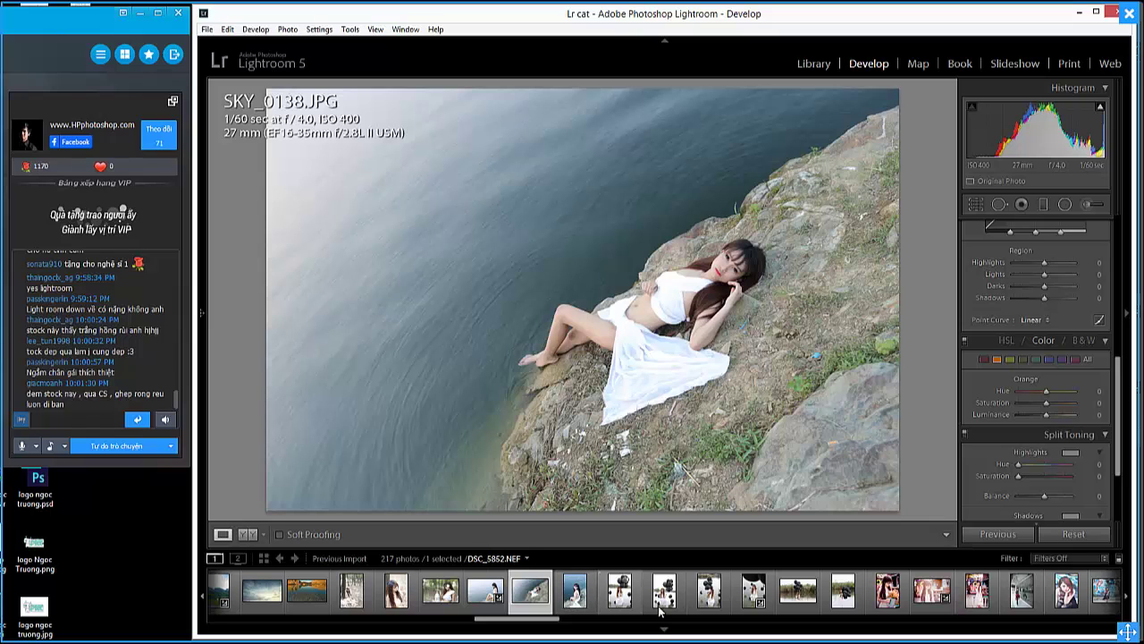
pyautogui.click(702, 611)
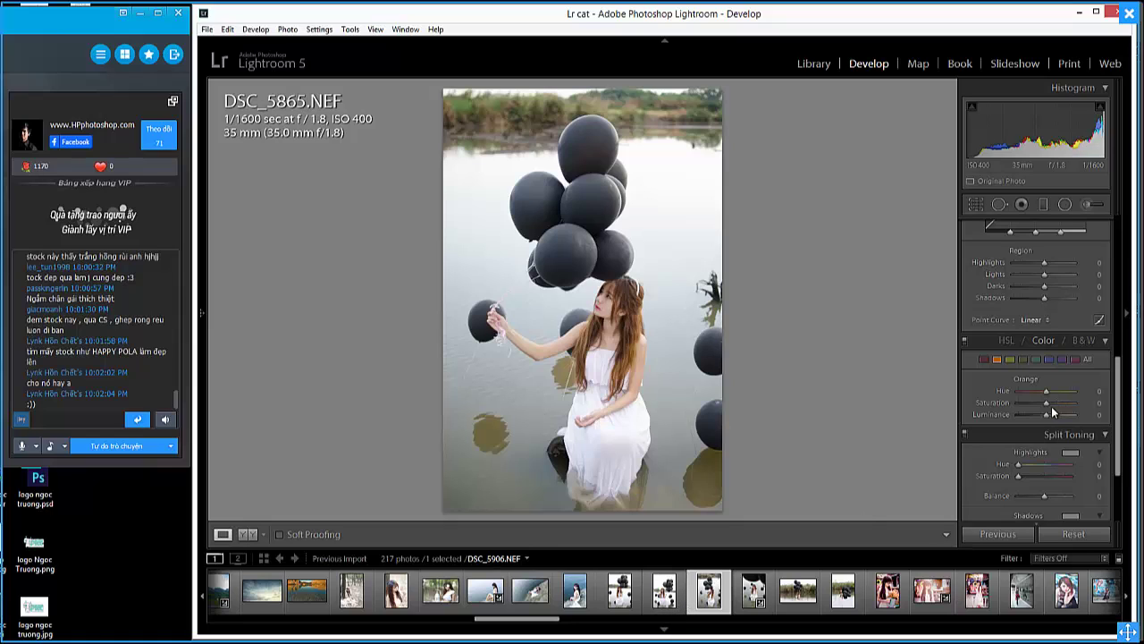
pyautogui.moveTo(1046, 391); pyautogui.dragTo(1043, 392)
pyautogui.moveTo(1048, 414); pyautogui.dragTo(1054, 414)
# Export DSC_5865 as a quality-100 JPEG at 300 ppi into the stock subfolder.
pyautogui.rightClick(698, 609)
pyautogui.moveTo(766, 544)
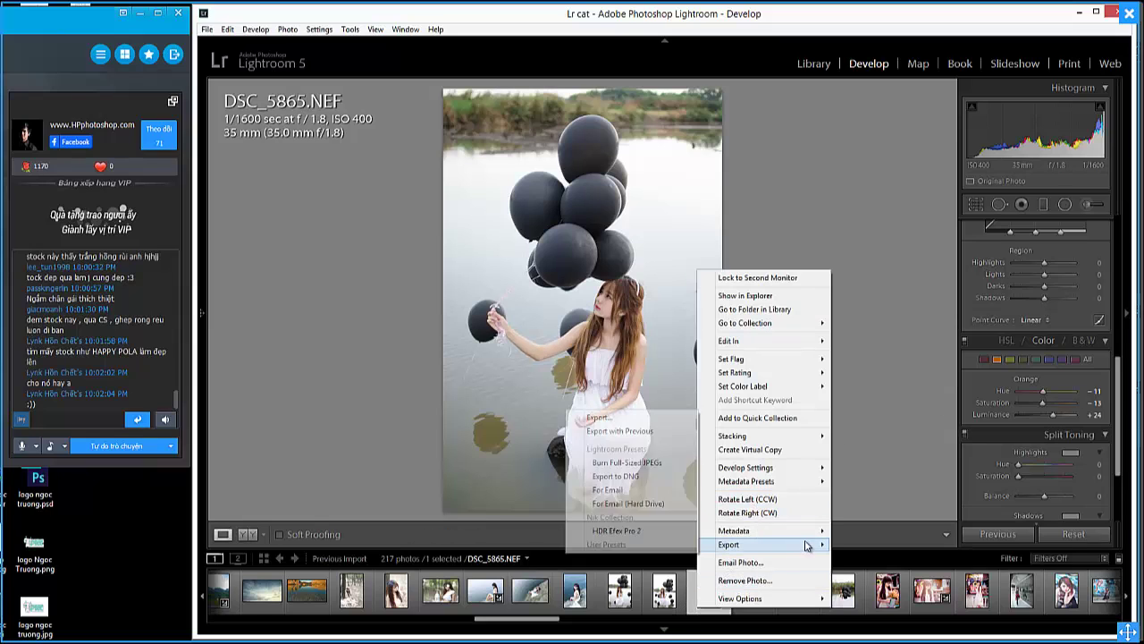
pyautogui.click(597, 417)
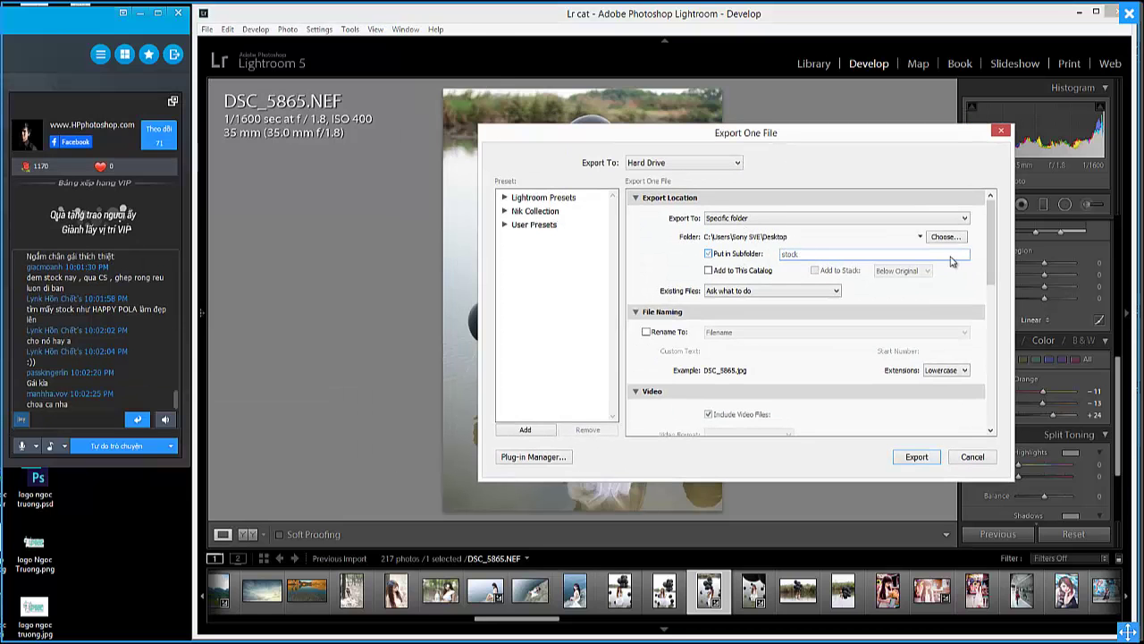
pyautogui.moveTo(990, 259); pyautogui.dragTo(997, 360)
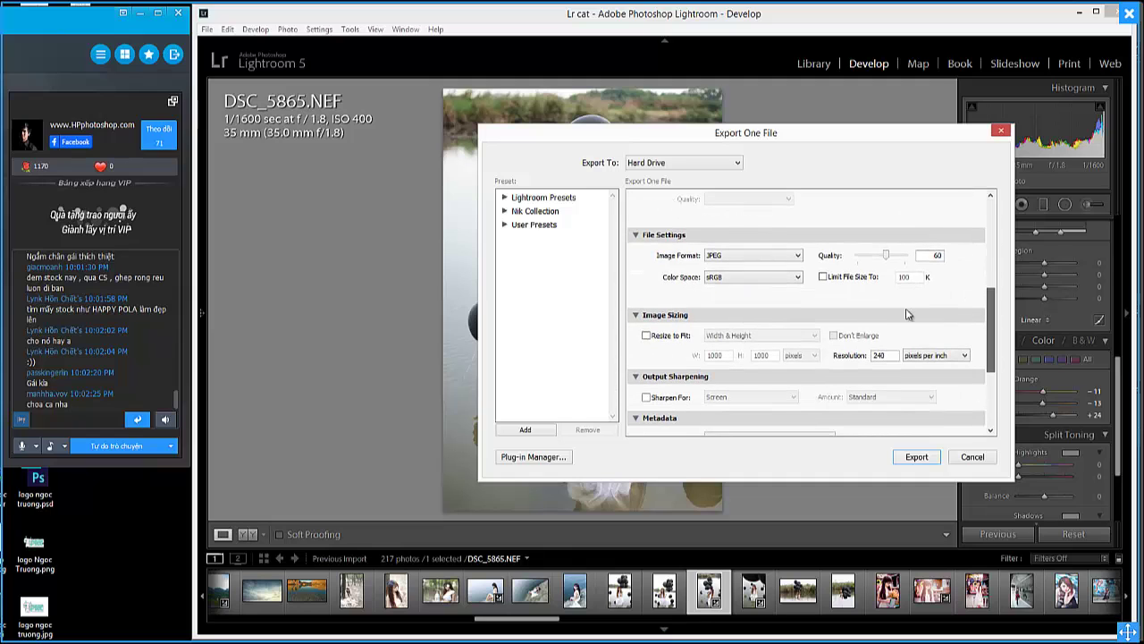
pyautogui.moveTo(885, 257); pyautogui.dragTo(904, 256)
pyautogui.scroll(-2, 990, 332)
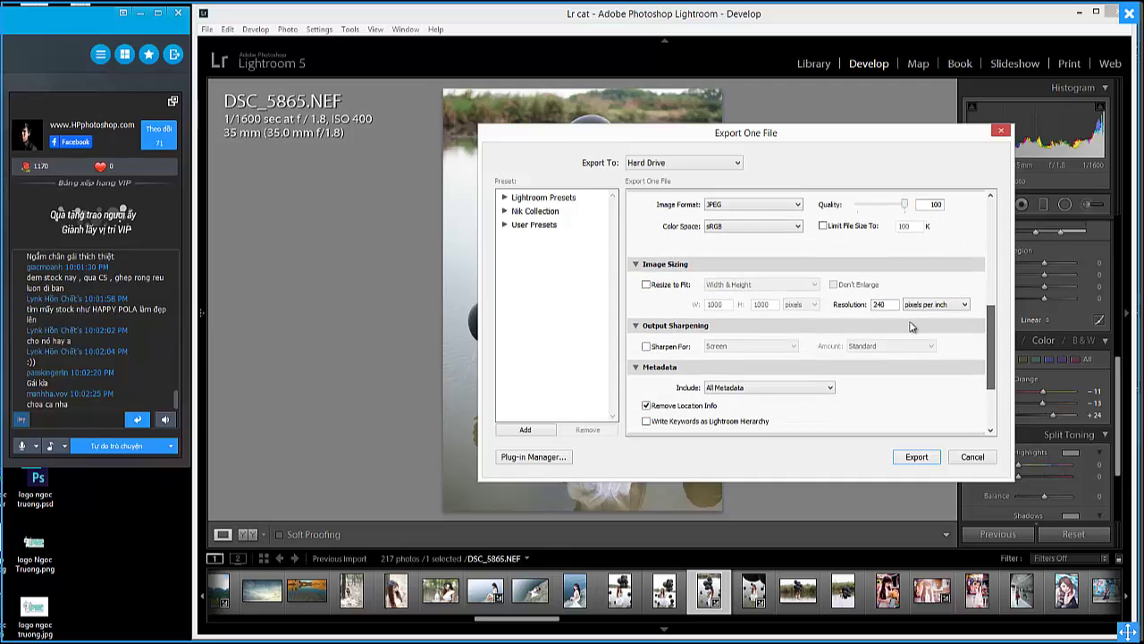
pyautogui.click(876, 305)
pyautogui.write('300')
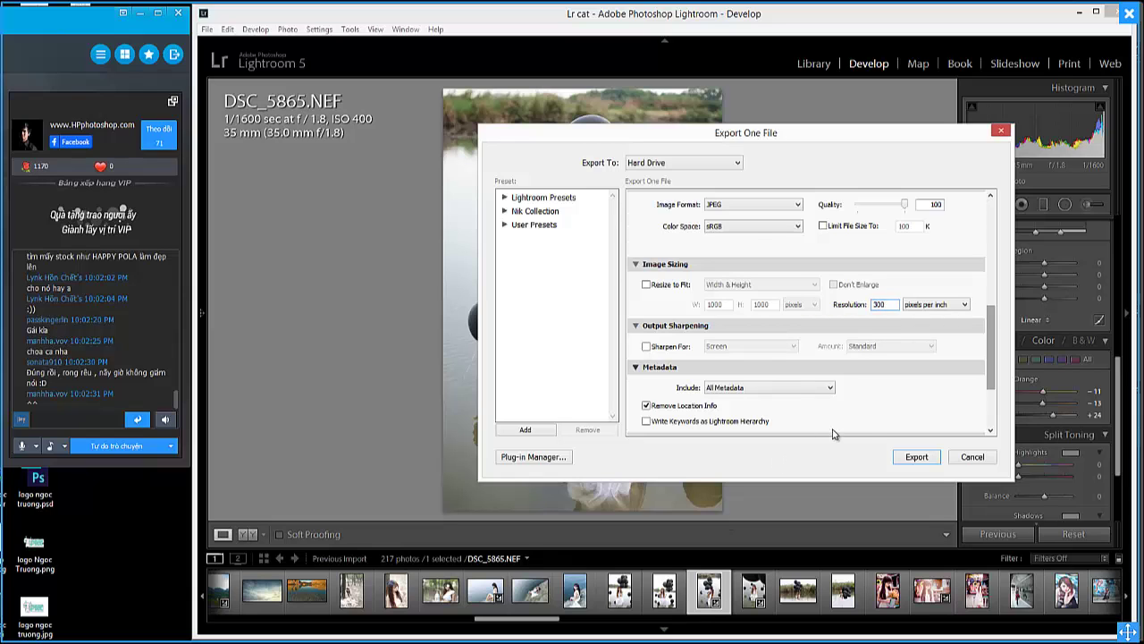
pyautogui.click(908, 457)
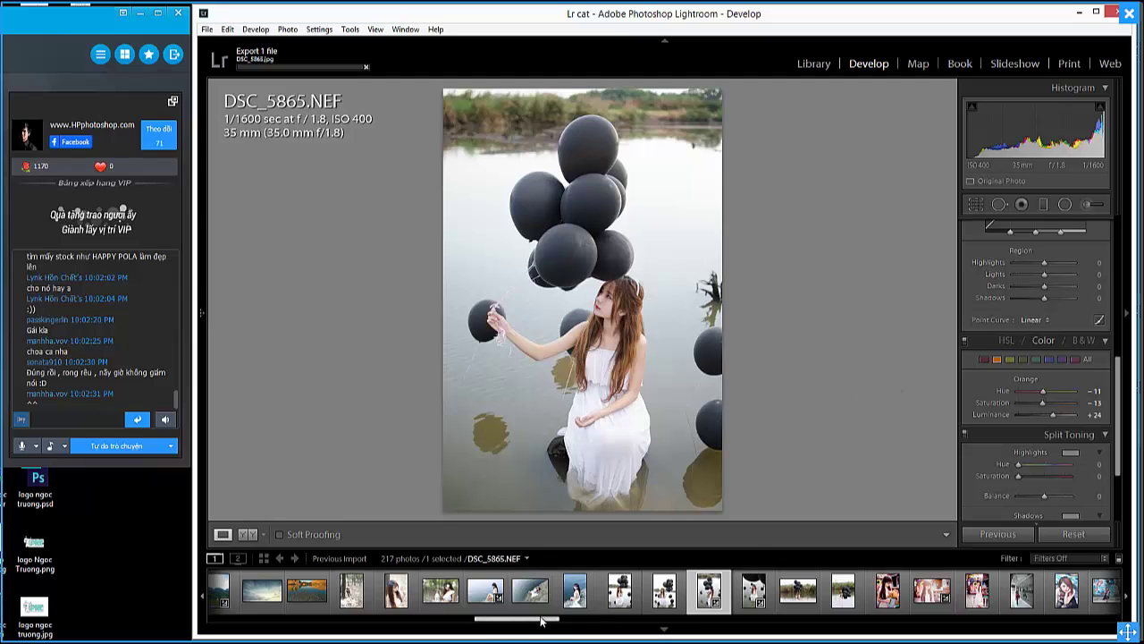
pyautogui.moveTo(541, 619); pyautogui.dragTo(591, 621)
# Browse the filmstrip through the KEN, IMG and 8LL portraits.
pyautogui.click(636, 595)
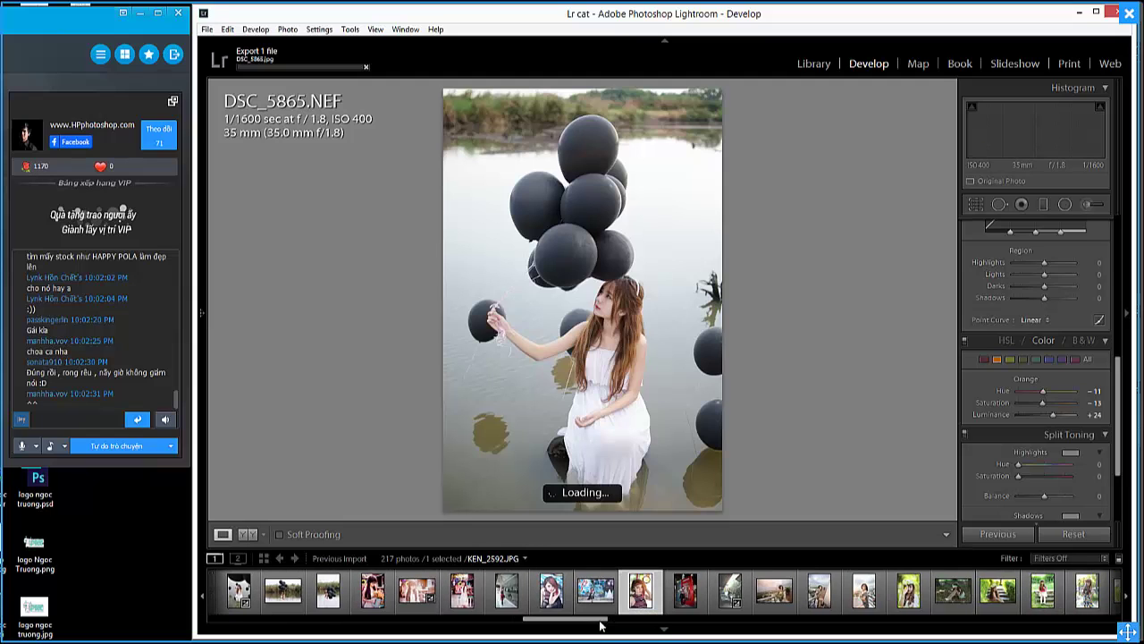
pyautogui.click(551, 594)
pyautogui.moveTo(551, 618); pyautogui.dragTo(589, 617)
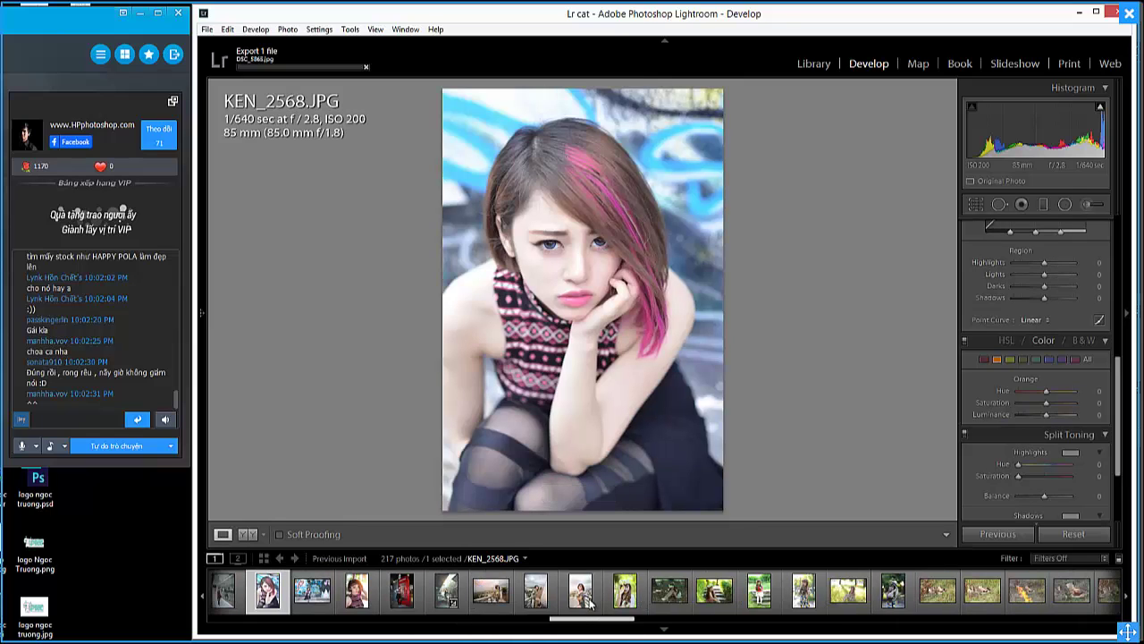
pyautogui.click(582, 593)
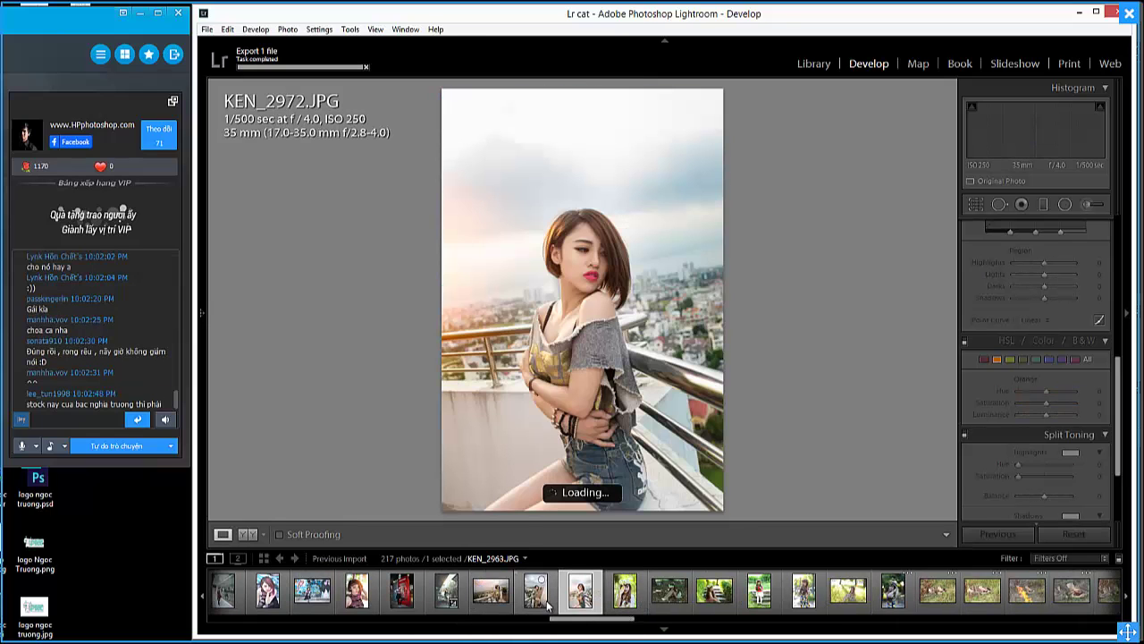
pyautogui.click(549, 606)
pyautogui.moveTo(593, 618); pyautogui.dragTo(660, 633)
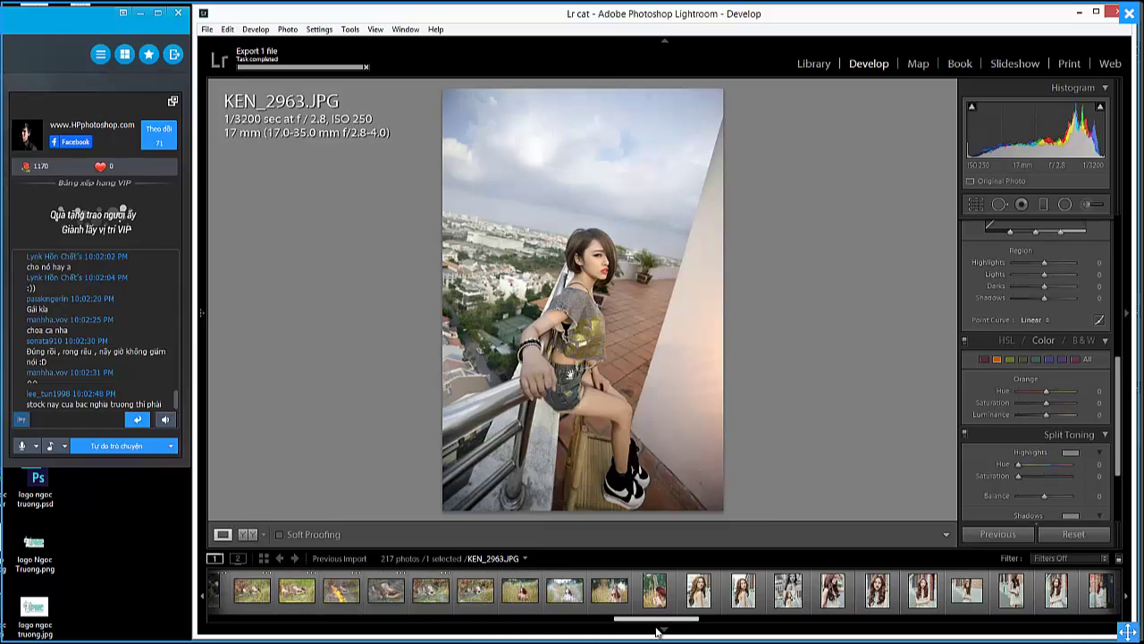
pyautogui.click(493, 604)
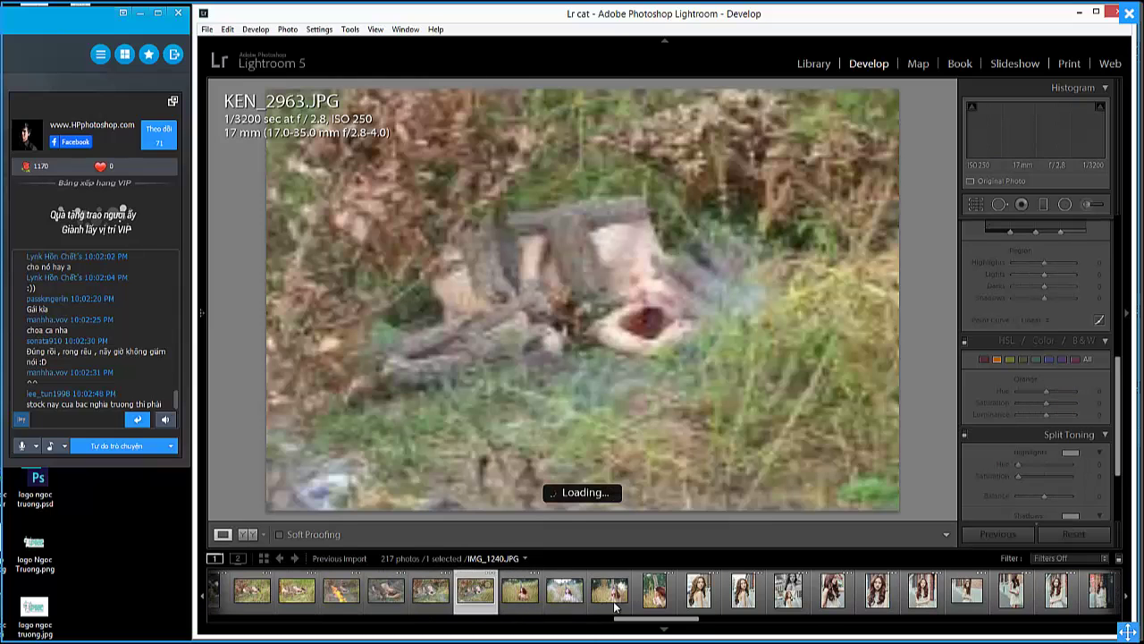
pyautogui.click(654, 591)
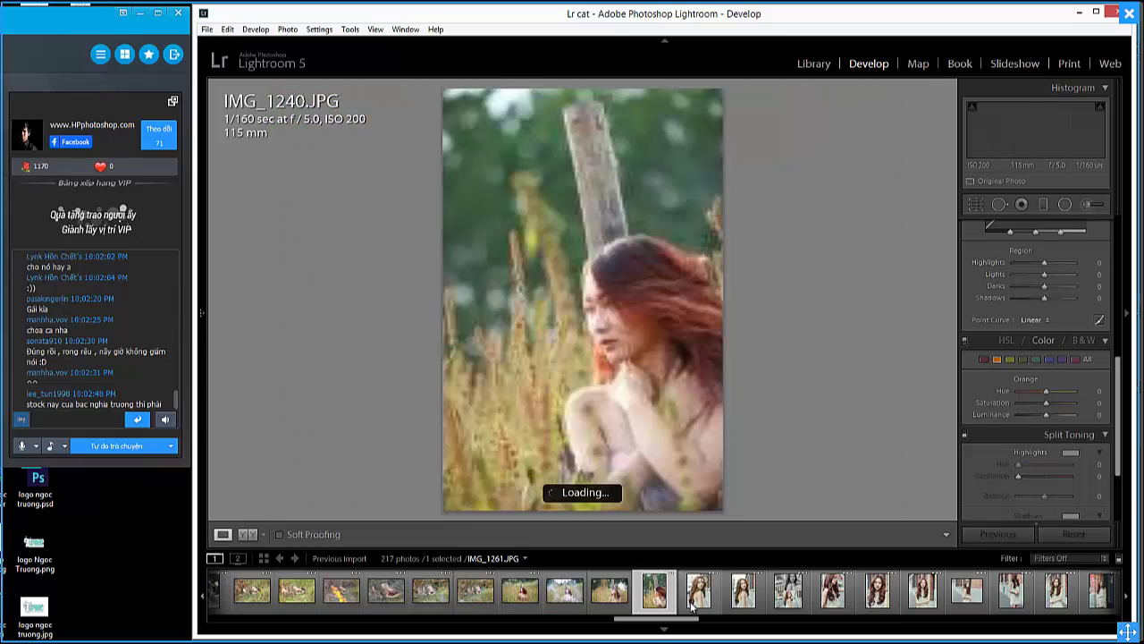
pyautogui.moveTo(682, 621); pyautogui.dragTo(770, 630)
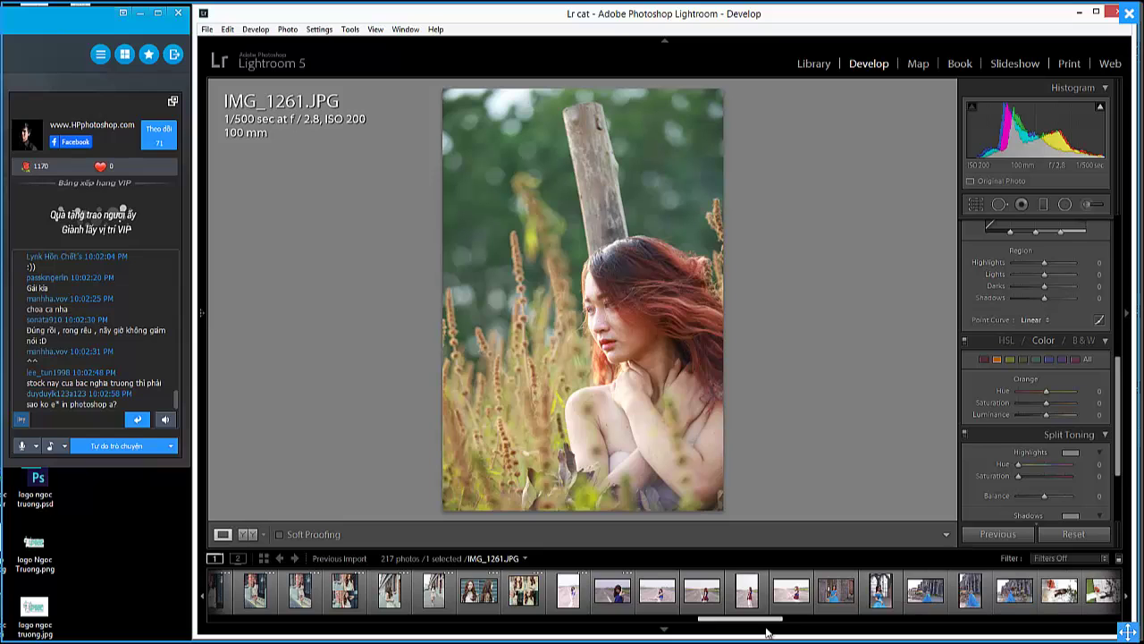
pyautogui.click(820, 601)
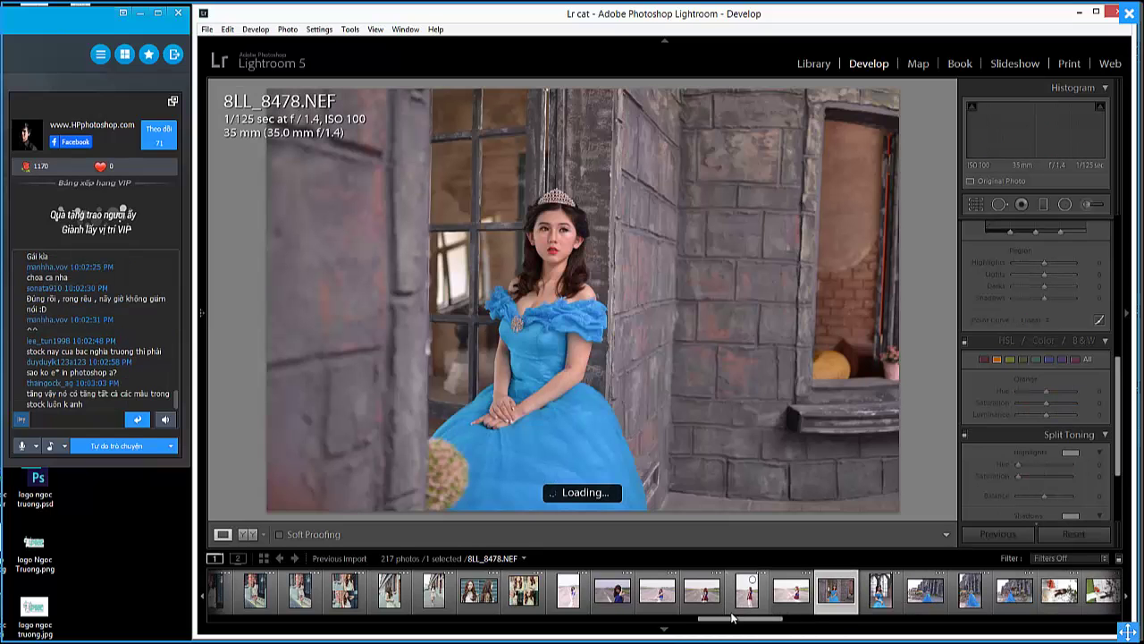
pyautogui.moveTo(734, 620); pyautogui.dragTo(767, 626)
# Open 8LL_8524.NEF, set Orange Saturation -20 and Luminance +20, and compare before/after.
pyautogui.click(680, 590)
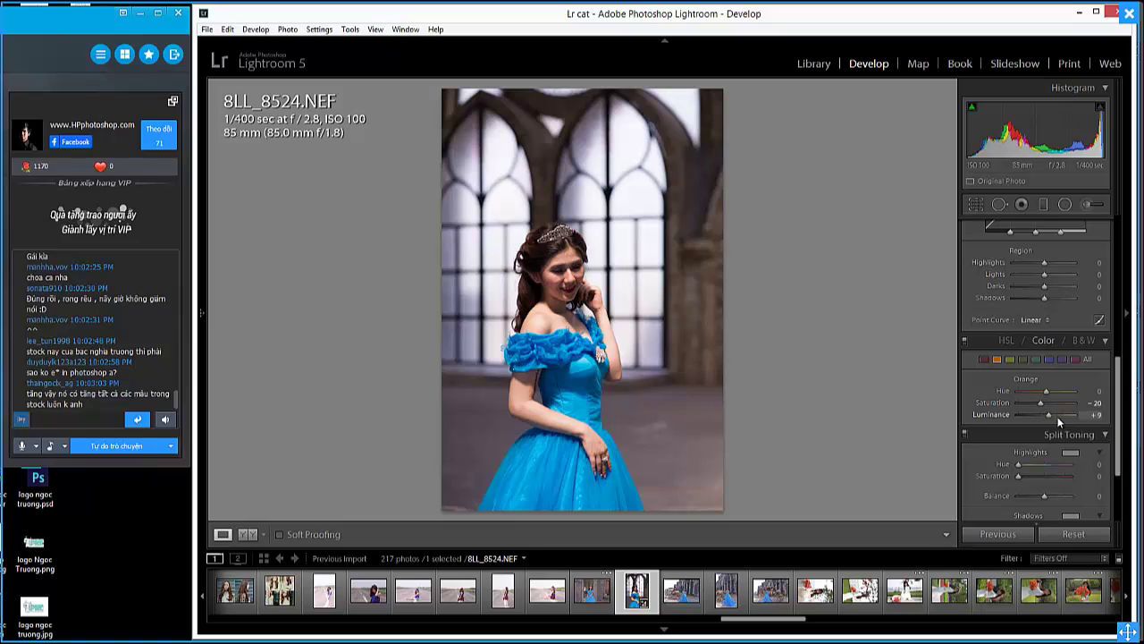
pyautogui.moveTo(1057, 416); pyautogui.dragTo(1051, 416)
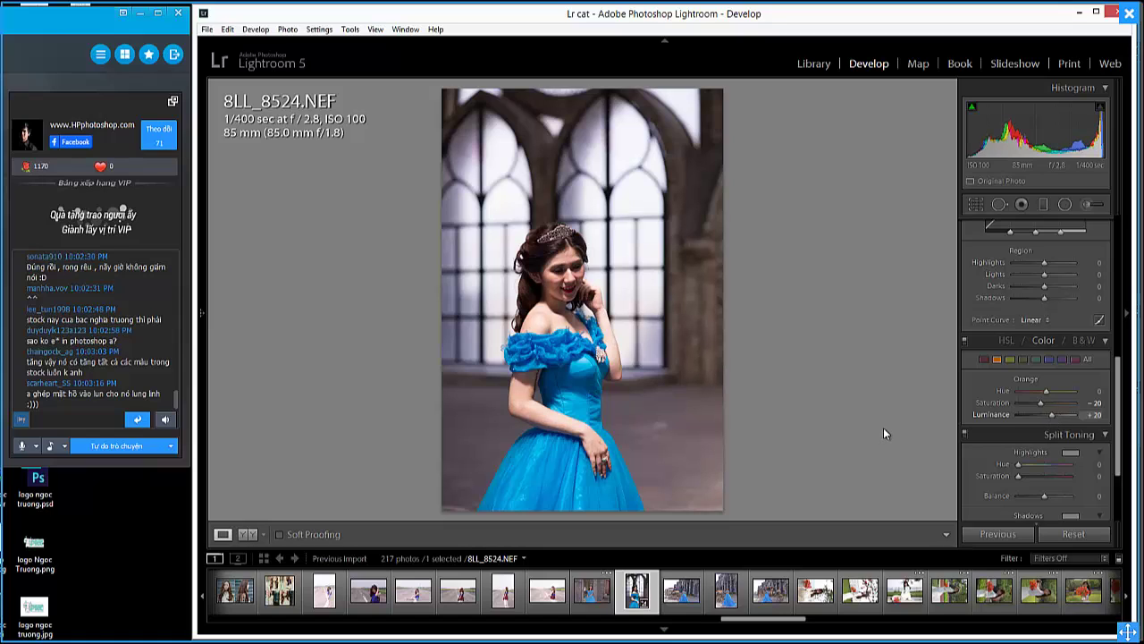
pyautogui.press('\\')
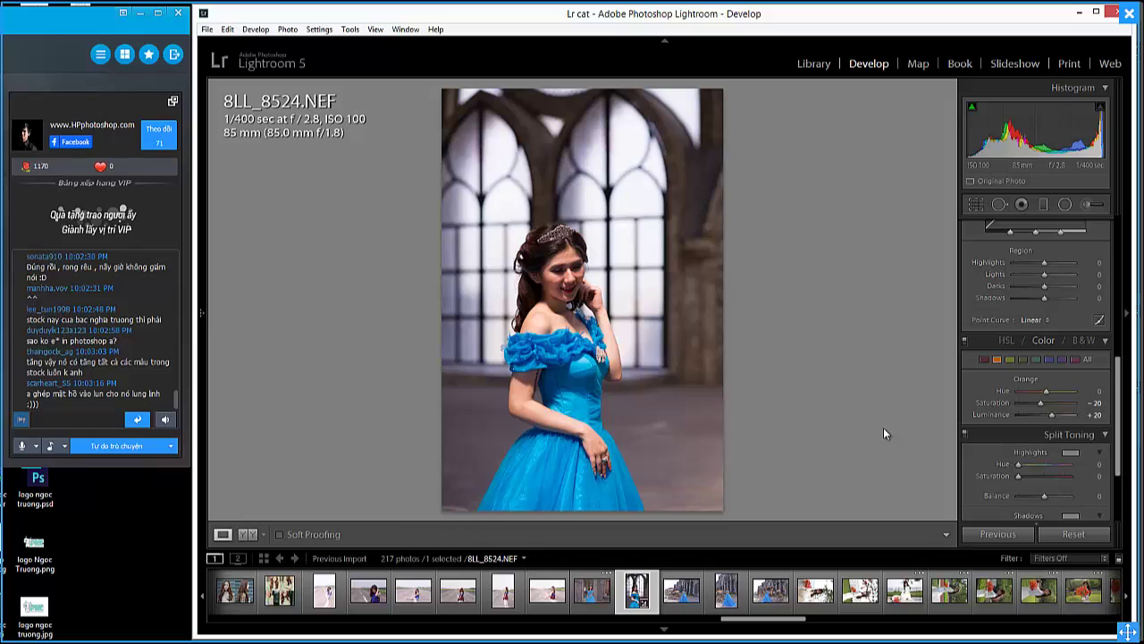
pyautogui.press('\\')
pyautogui.press('\\')
pyautogui.press('\\')
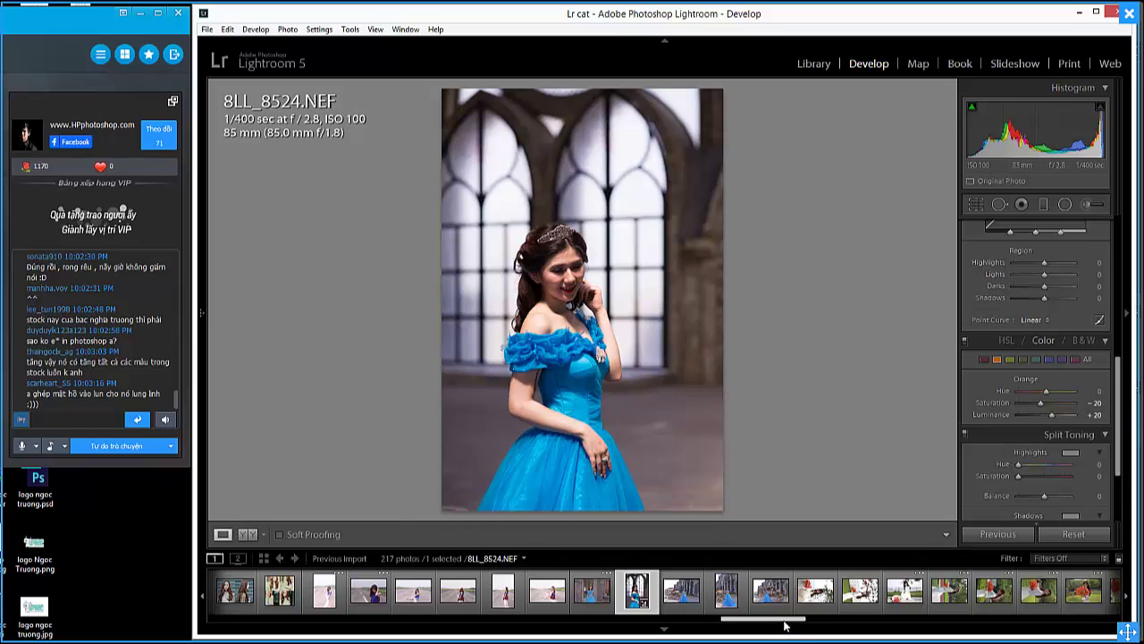
pyautogui.moveTo(786, 626); pyautogui.dragTo(816, 627)
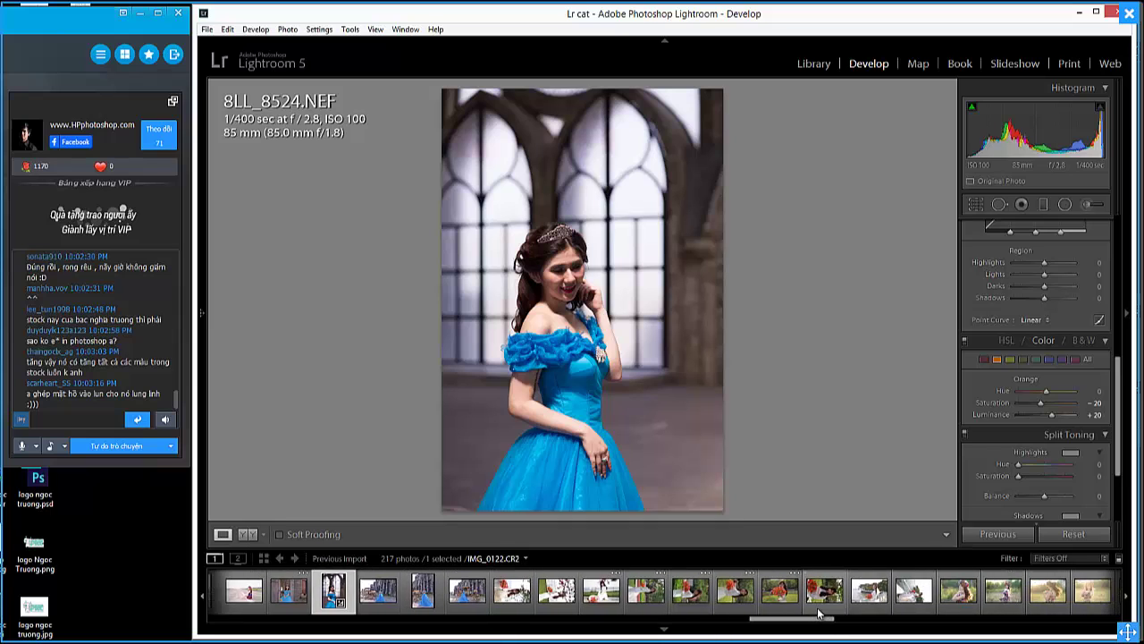
# Select IMG_0122.CR2 and rotate it counter-clockwise to stand upright.
pyautogui.click(824, 590)
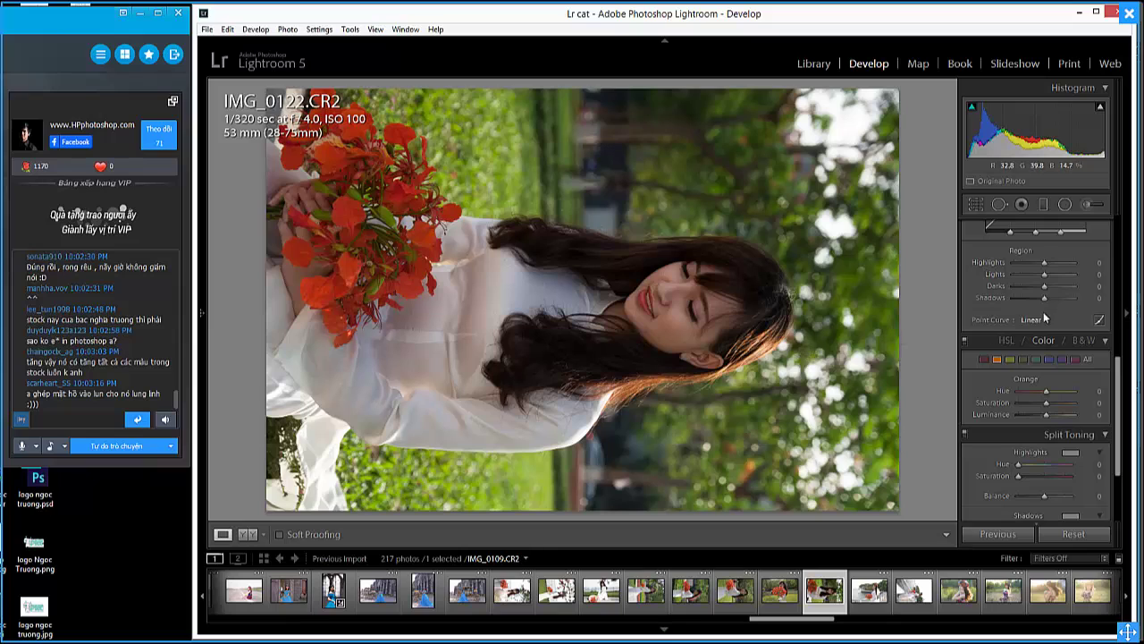
pyautogui.rightClick(566, 228)
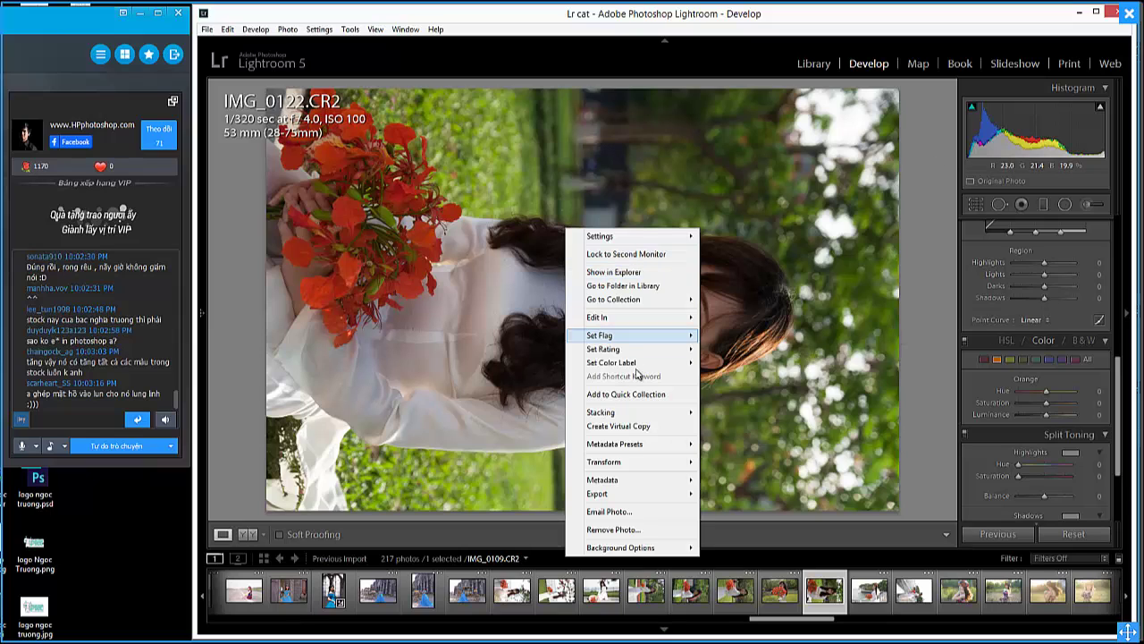
pyautogui.moveTo(630, 461)
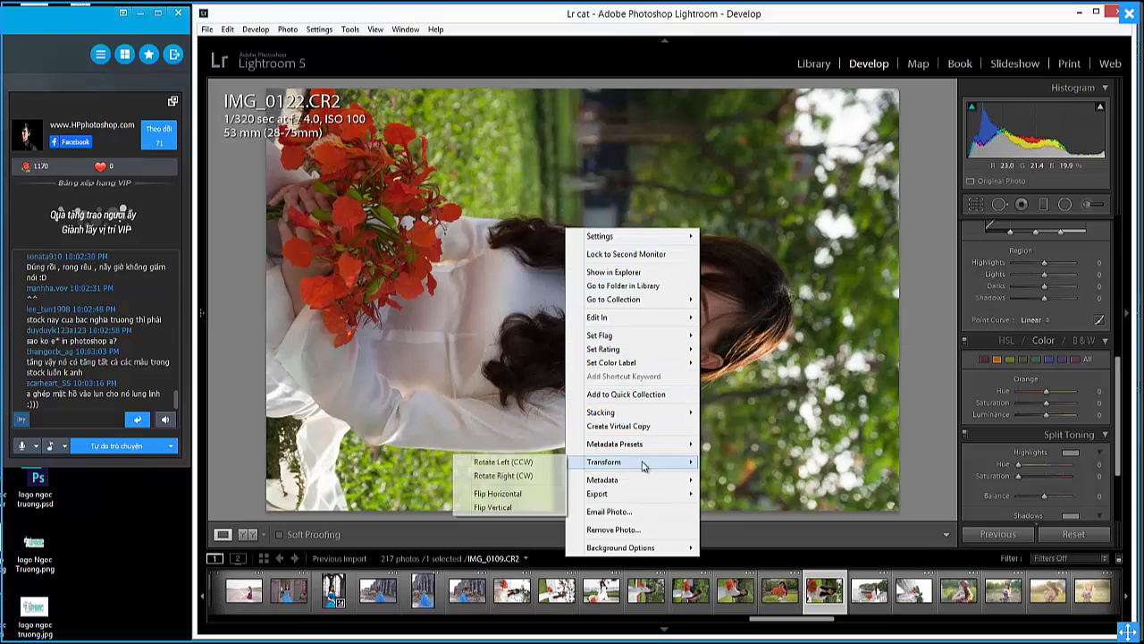
pyautogui.click(531, 463)
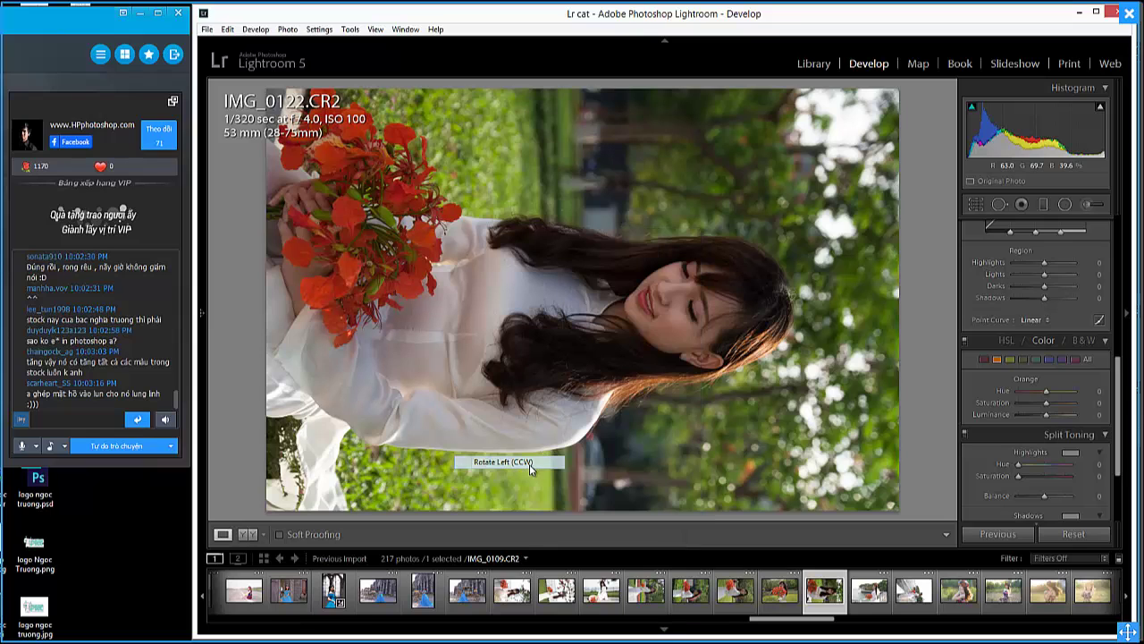
pyautogui.hotkey('ctrl', '[')
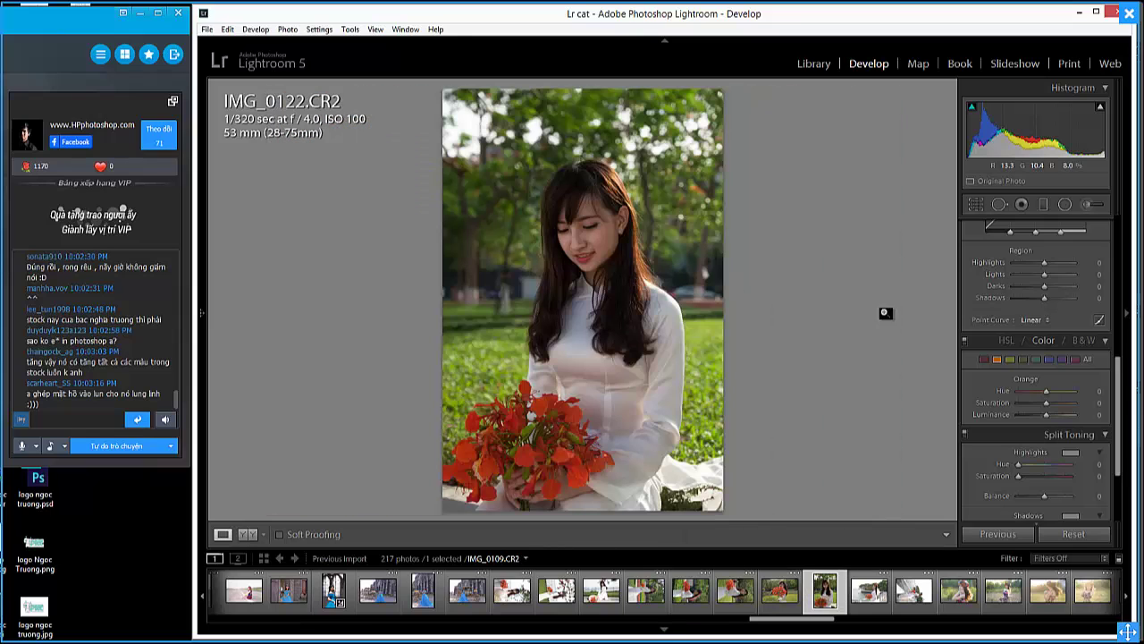
# Raise the photo's Exposure and Vibrance in the Basic panel.
pyautogui.moveTo(1117, 425); pyautogui.dragTo(1117, 259)
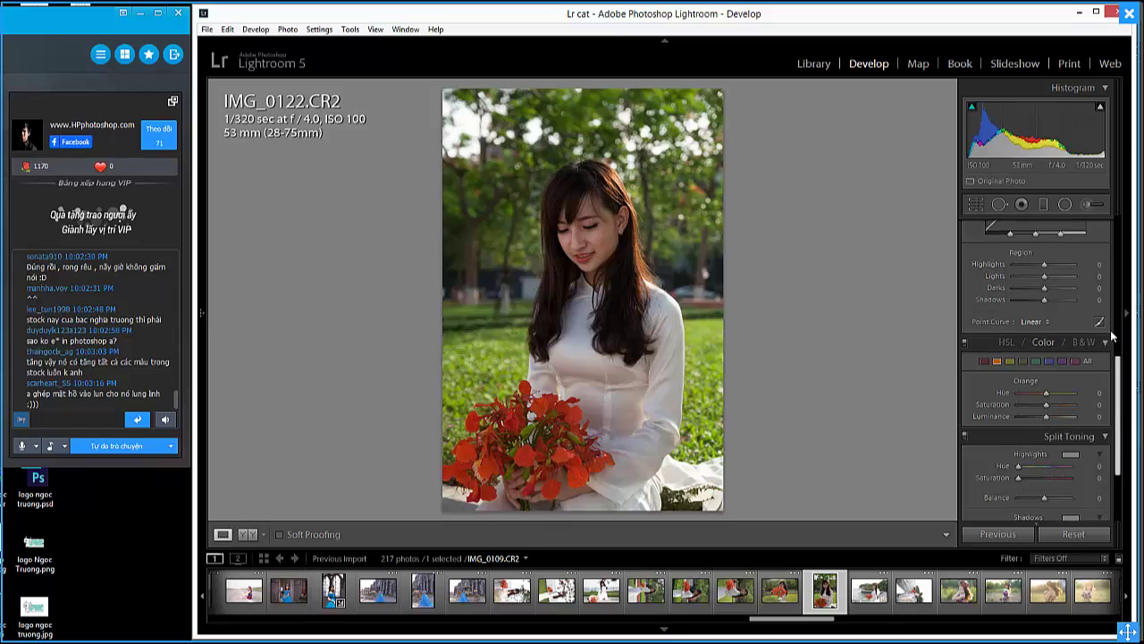
pyautogui.moveTo(1046, 329)
pyautogui.mouseDown()
pyautogui.moveTo(1030, 358)
pyautogui.moveTo(1051, 370)
pyautogui.mouseUp()
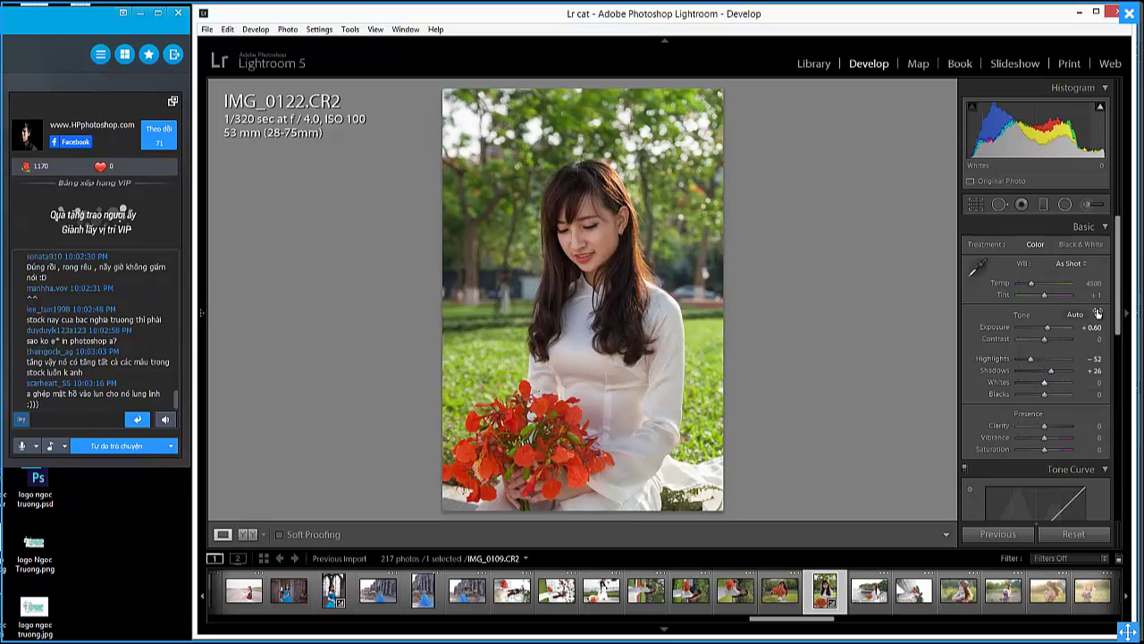
pyautogui.scroll(-2, 1083, 340)
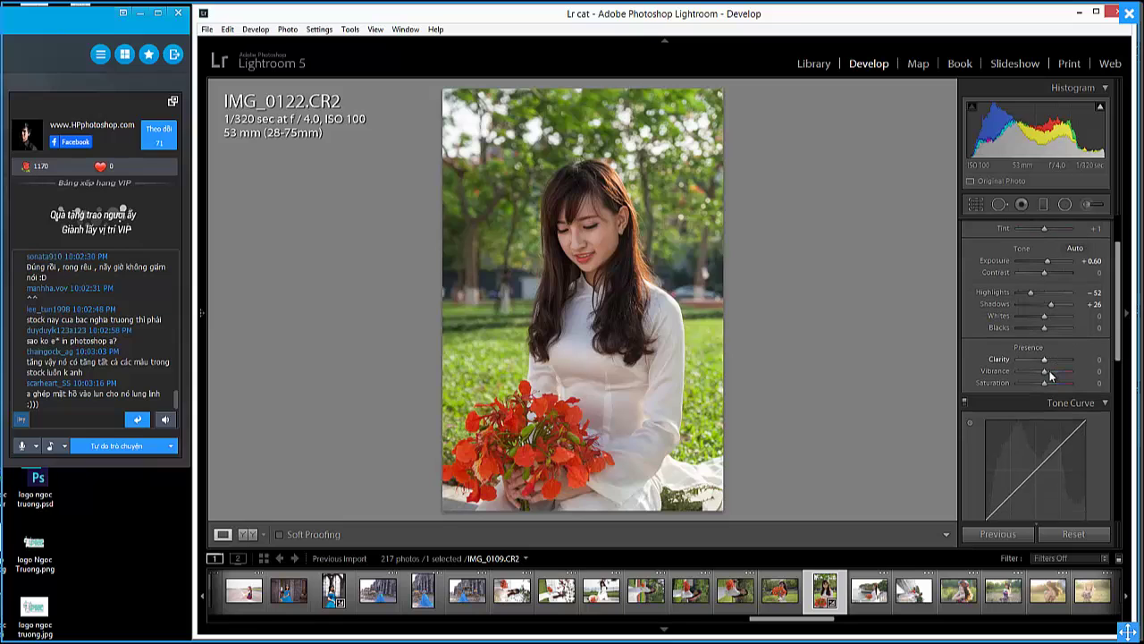
pyautogui.moveTo(1049, 371); pyautogui.dragTo(1048, 371)
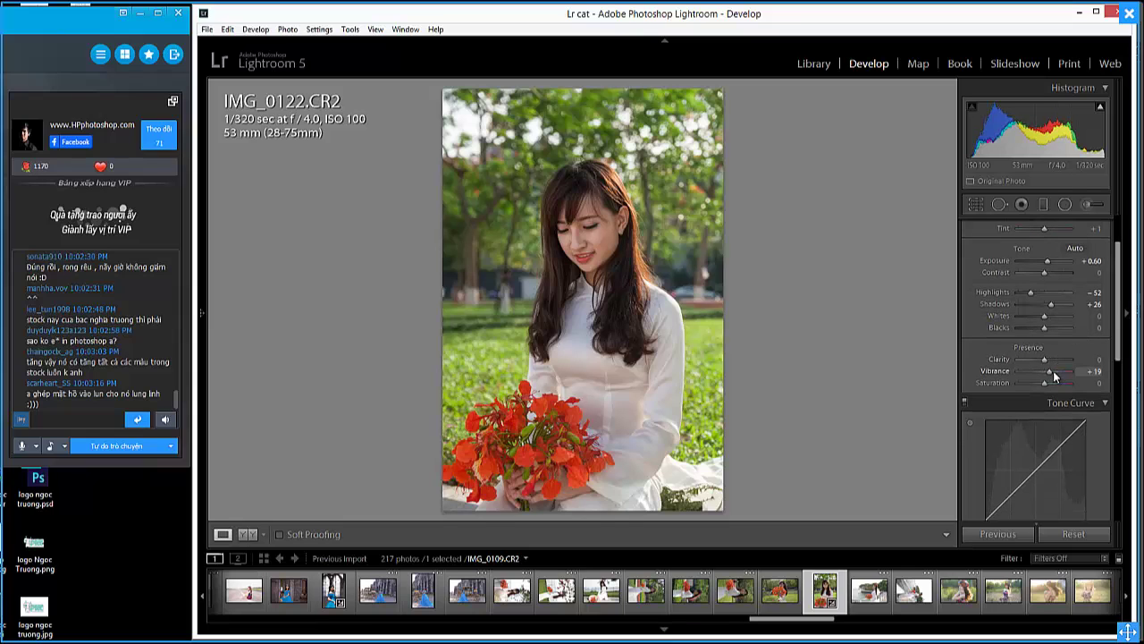
# Set Orange to Hue -4, Saturation -18 and Luminance +24 in HSL.
pyautogui.moveTo(1117, 357); pyautogui.dragTo(1113, 476)
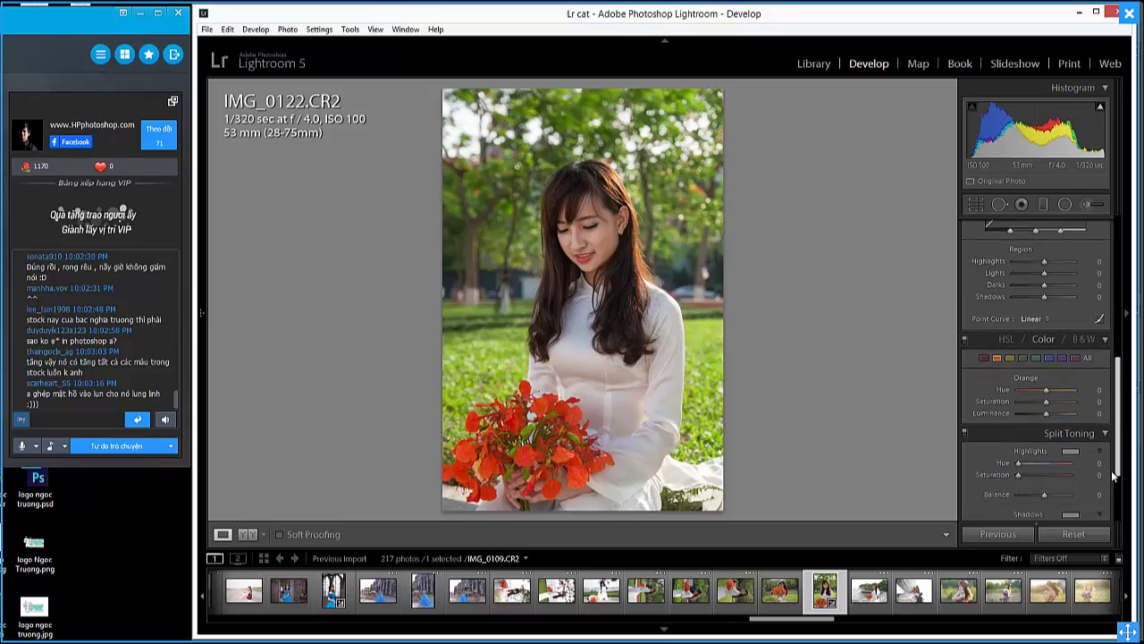
pyautogui.scroll(-2, 1047, 339)
pyautogui.moveTo(1047, 328); pyautogui.dragTo(1042, 328)
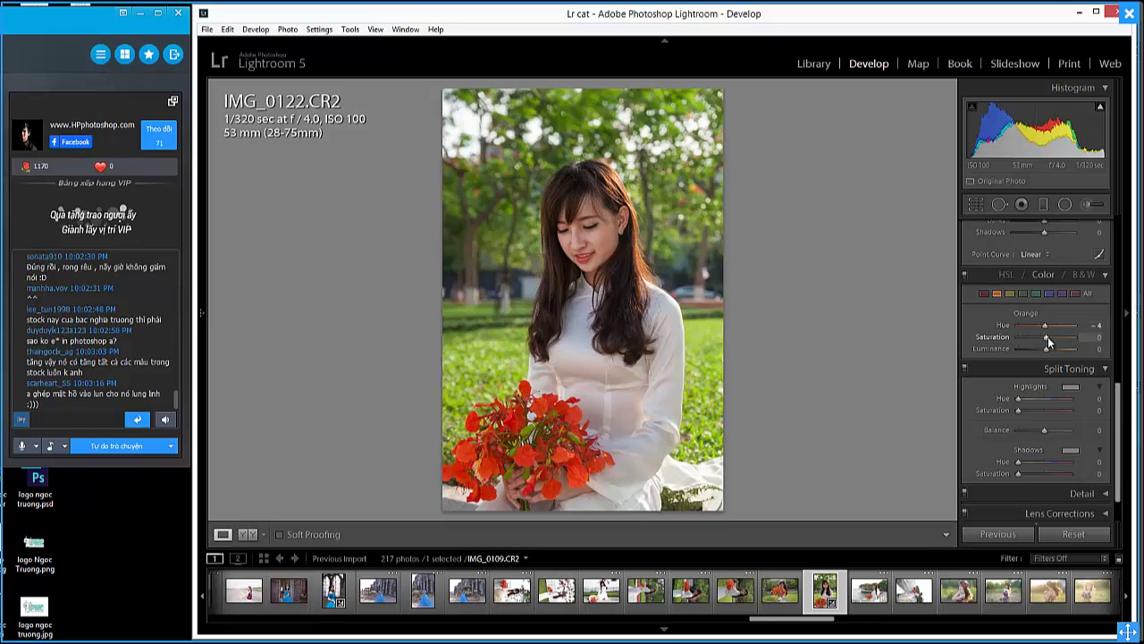
pyautogui.moveTo(1044, 336); pyautogui.dragTo(1053, 347)
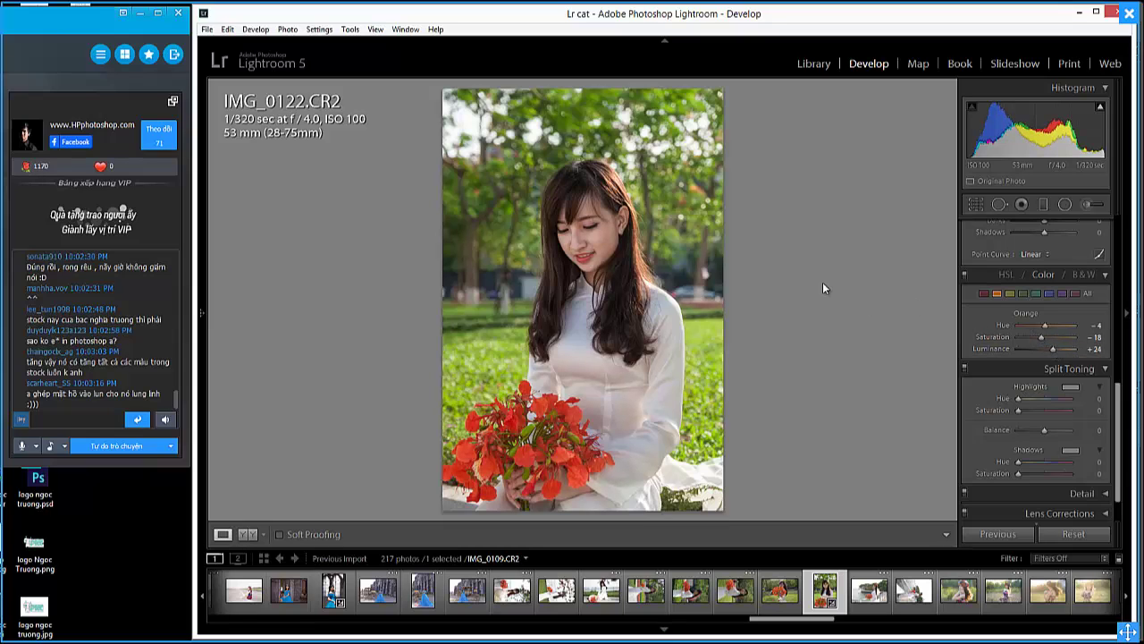
# Compare edited IMG_0122.CR2 with its original, then browse to IMG_0505.jpg and IMG_1032.CR2.
pyautogui.press('\\')
pyautogui.press('\\')
pyautogui.moveTo(771, 619); pyautogui.dragTo(830, 616)
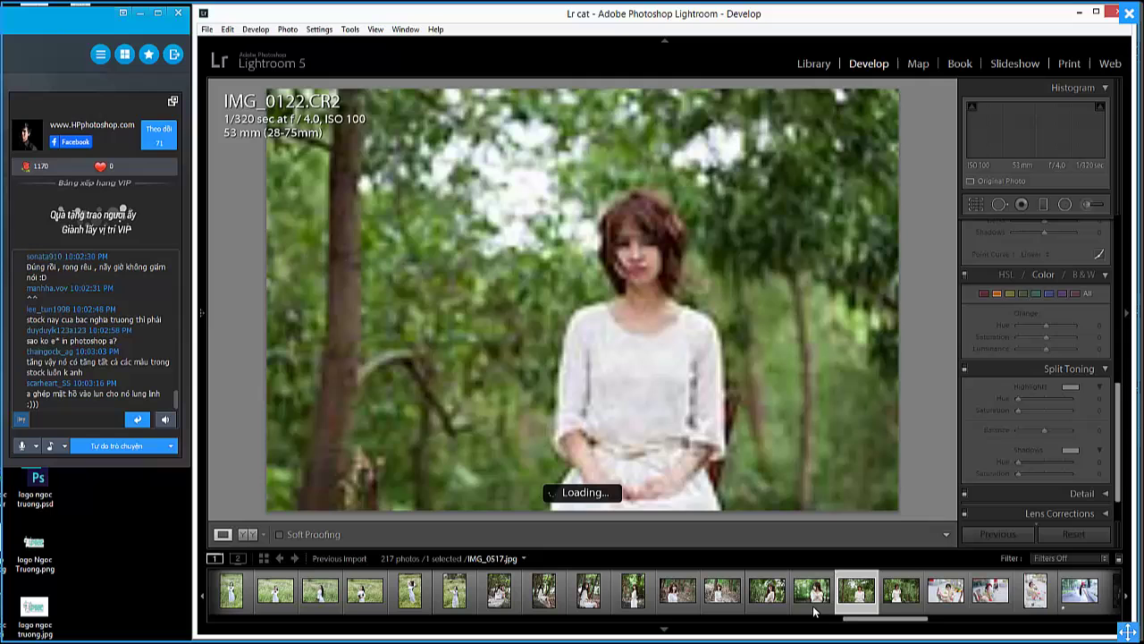
pyautogui.click(814, 593)
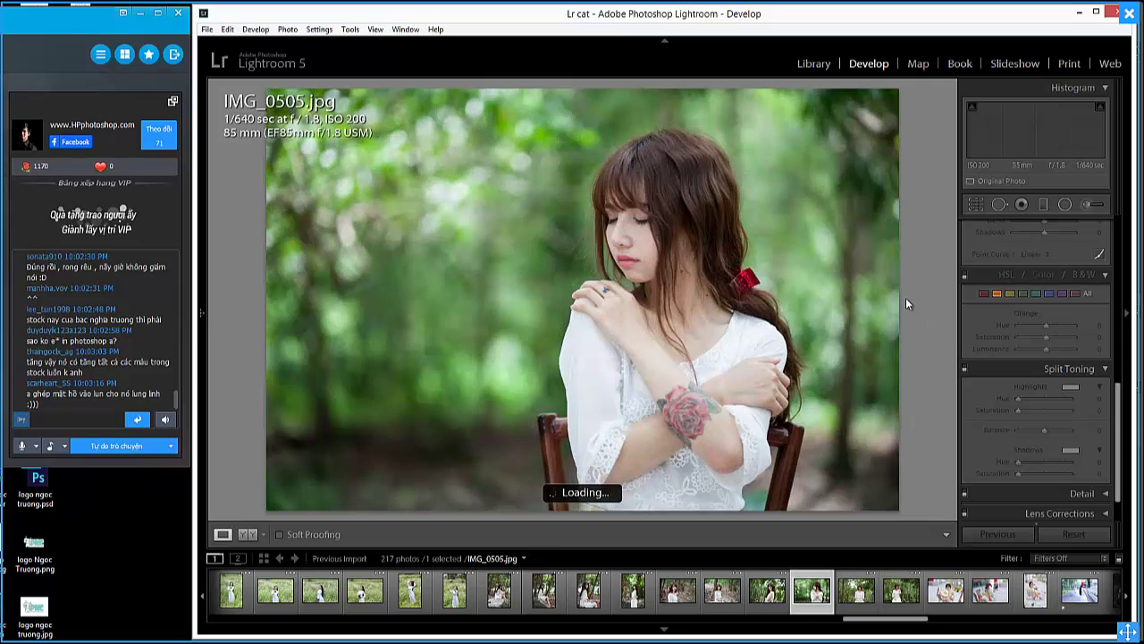
pyautogui.moveTo(912, 619); pyautogui.dragTo(953, 618)
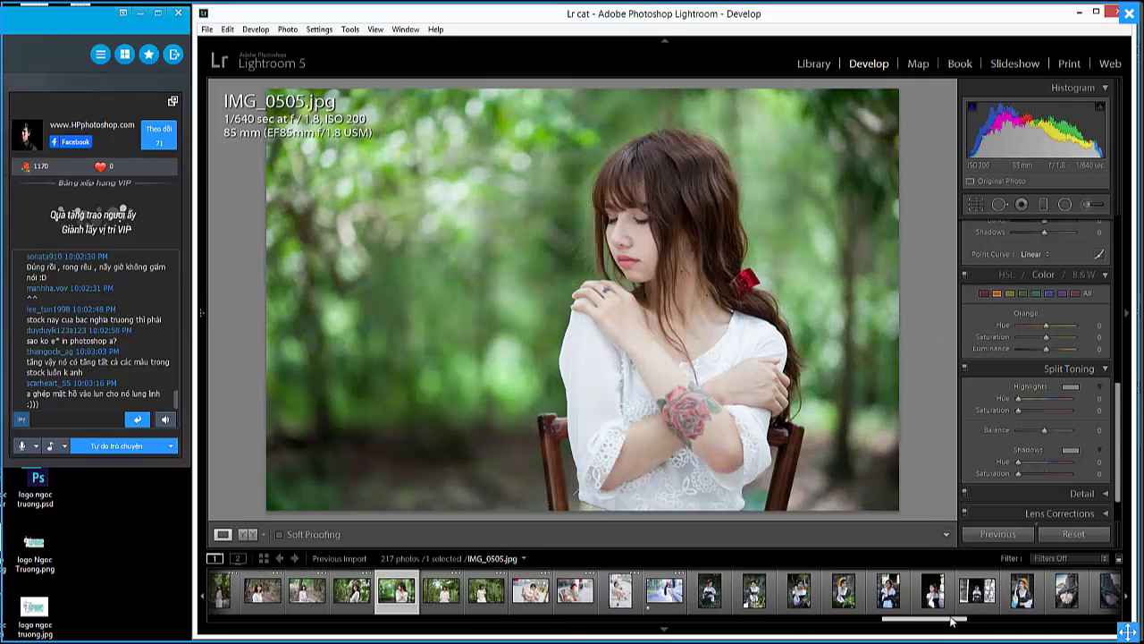
pyautogui.click(765, 608)
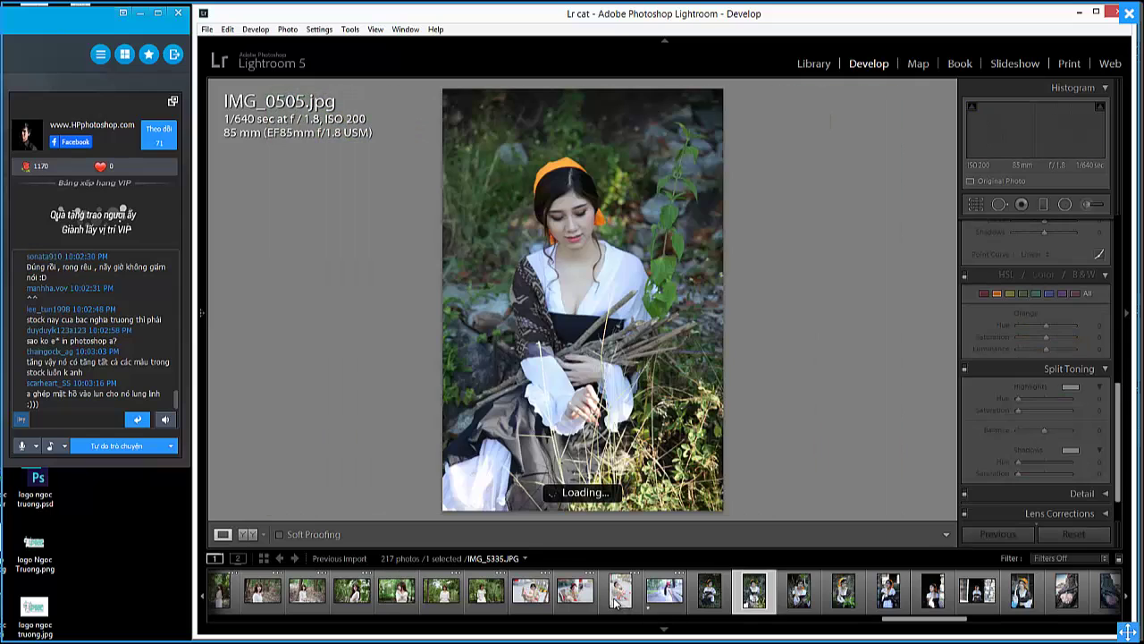
pyautogui.click(626, 599)
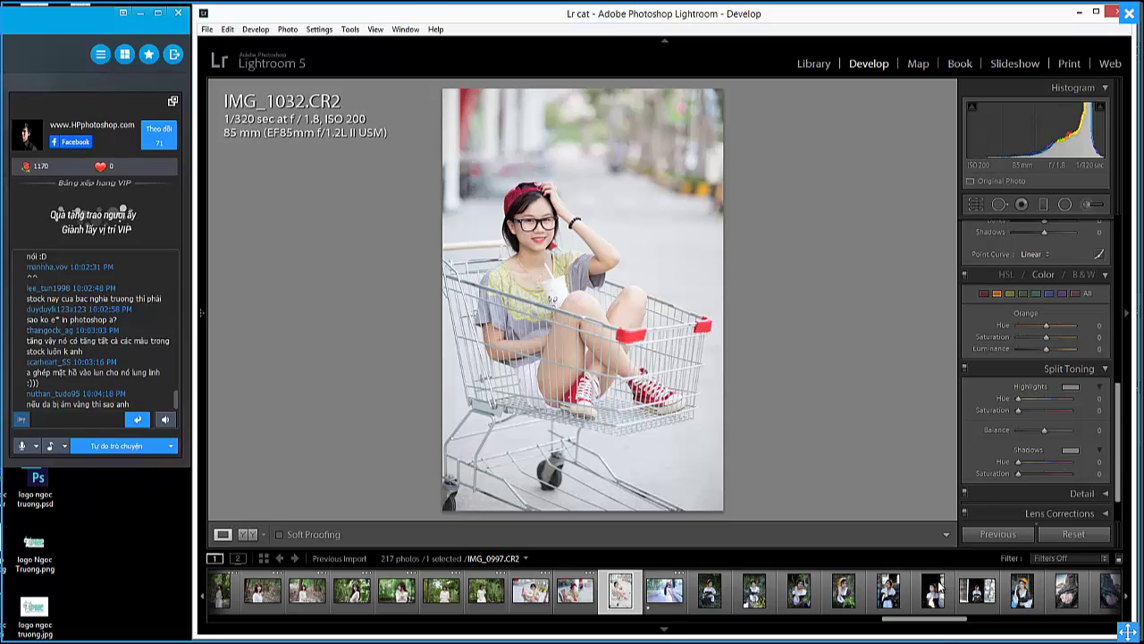
# Browse past the bride-on-rocks and TA8_5534.NEF photos to open 1J5A1741.CR2.
pyautogui.moveTo(950, 625); pyautogui.dragTo(993, 628)
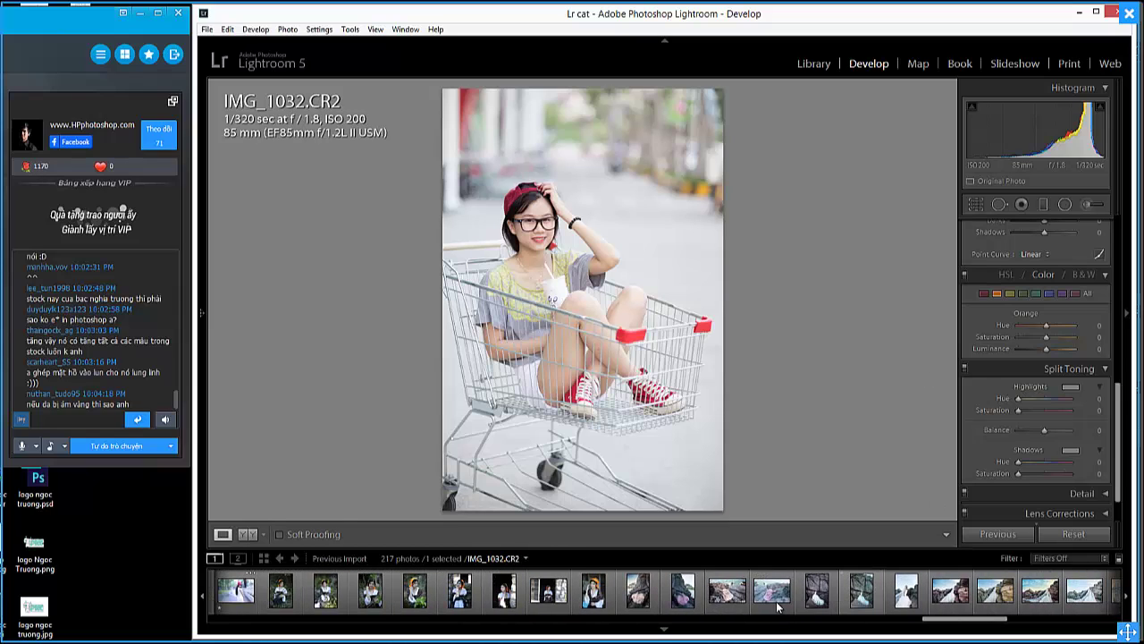
pyautogui.click(777, 605)
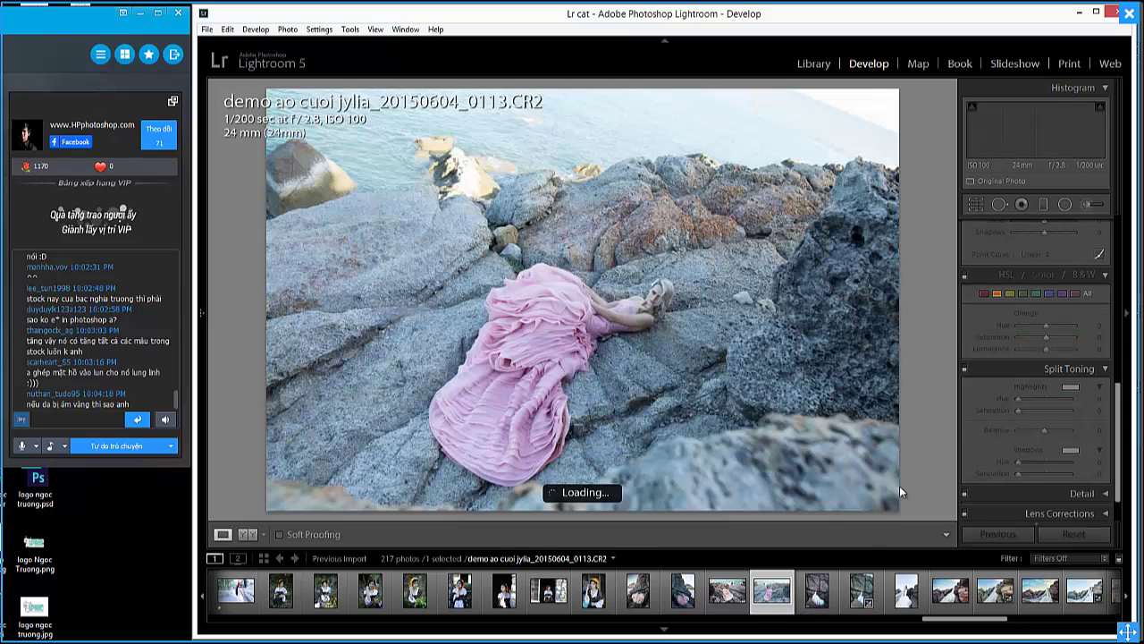
pyautogui.click(862, 590)
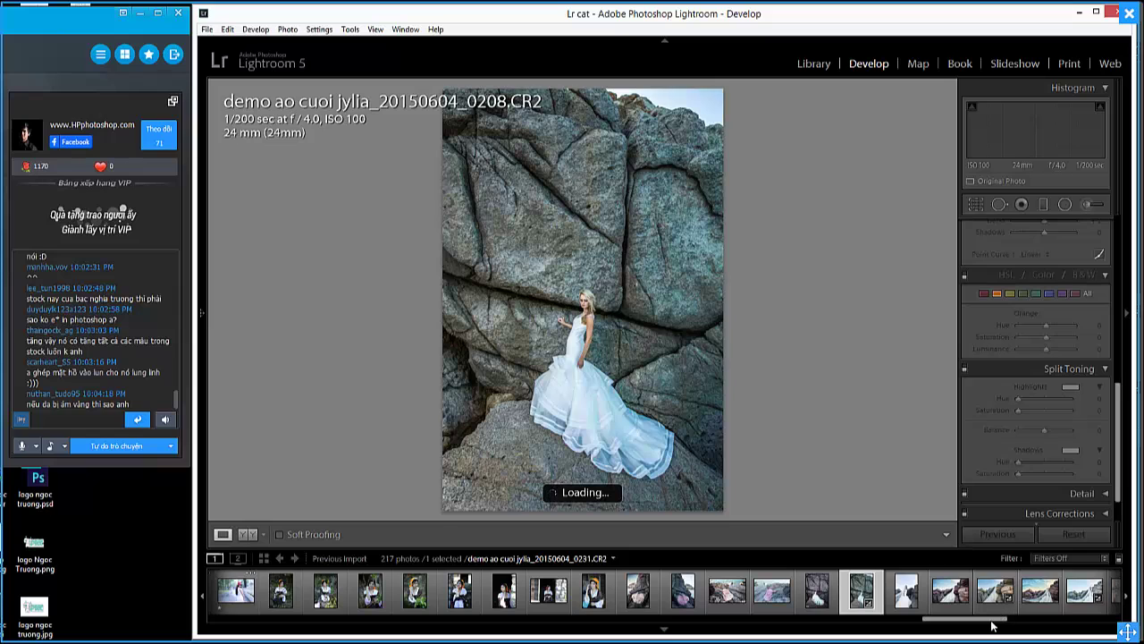
pyautogui.moveTo(1002, 616); pyautogui.dragTo(1098, 617)
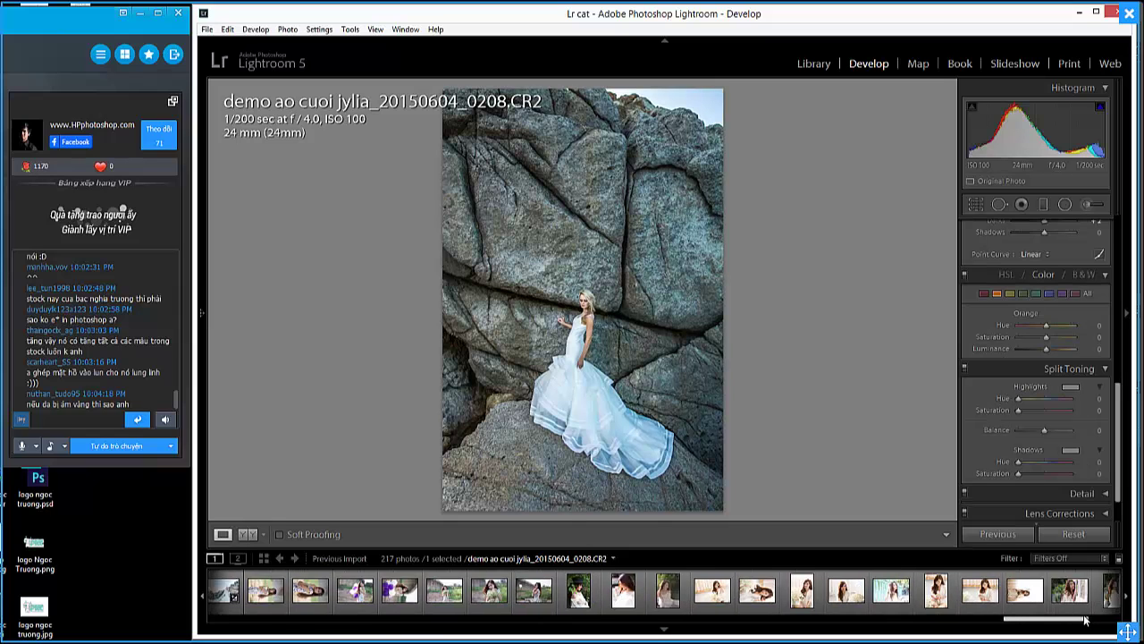
pyautogui.click(951, 592)
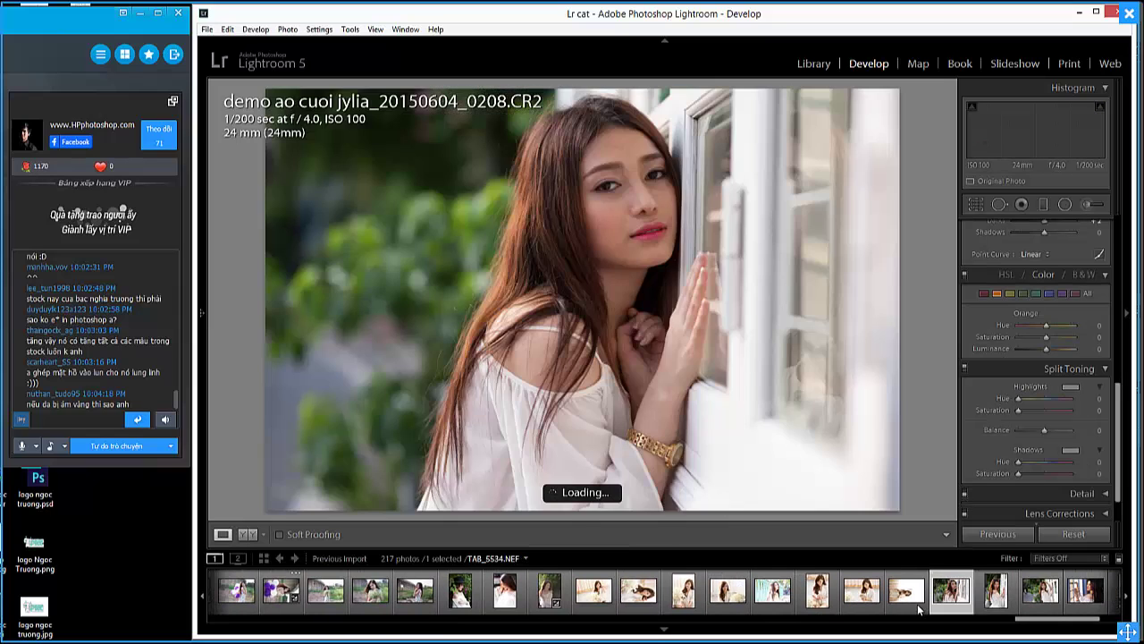
pyautogui.click(913, 606)
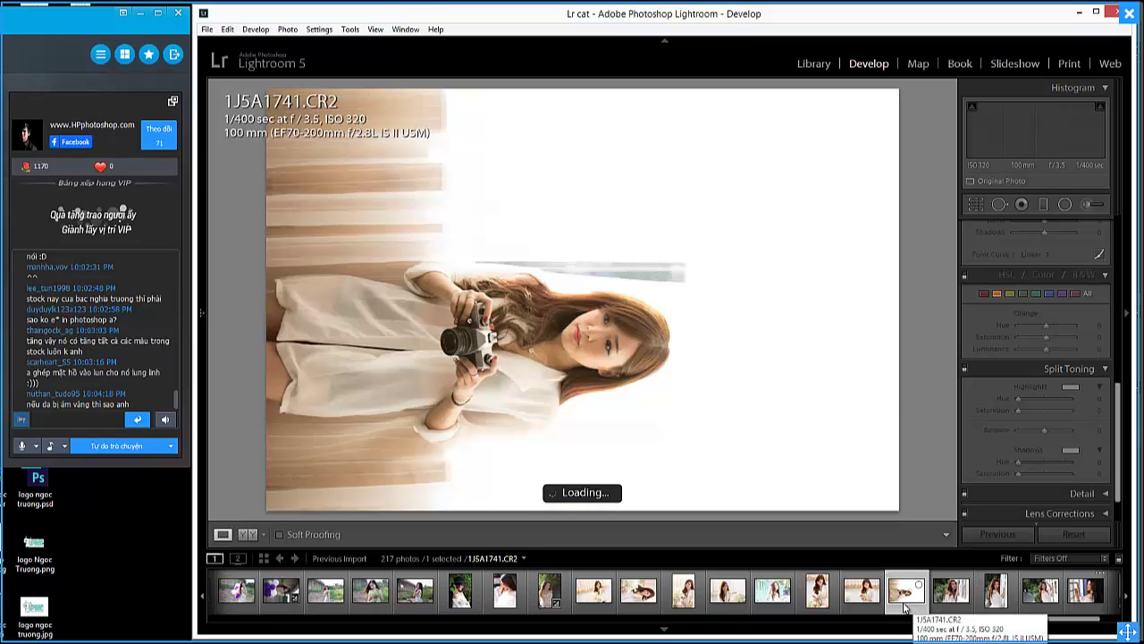
# Rotate 1J5A1741.CR2 upright, set Orange Hue to -18 and lower Orange Saturation.
pyautogui.rightClick(630, 273)
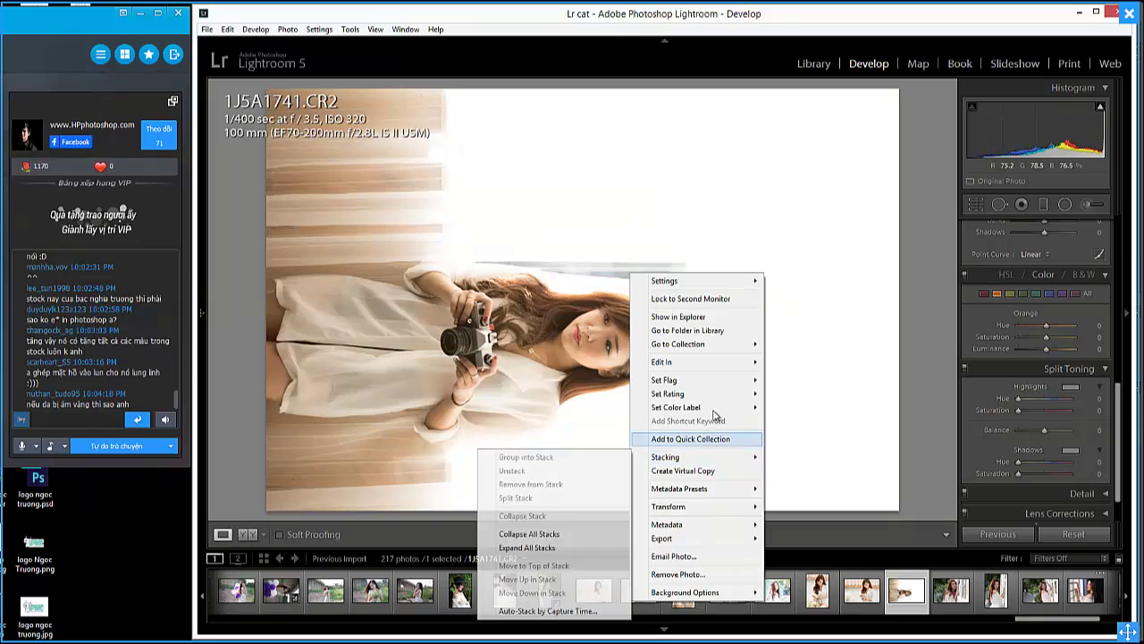
pyautogui.moveTo(697, 506)
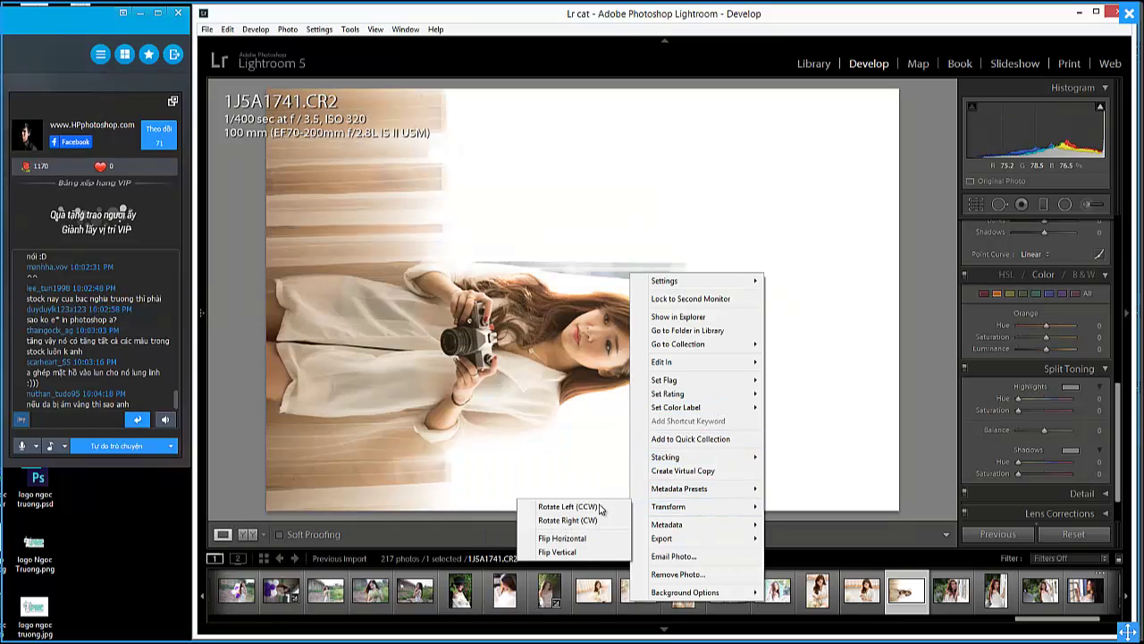
pyautogui.click(599, 507)
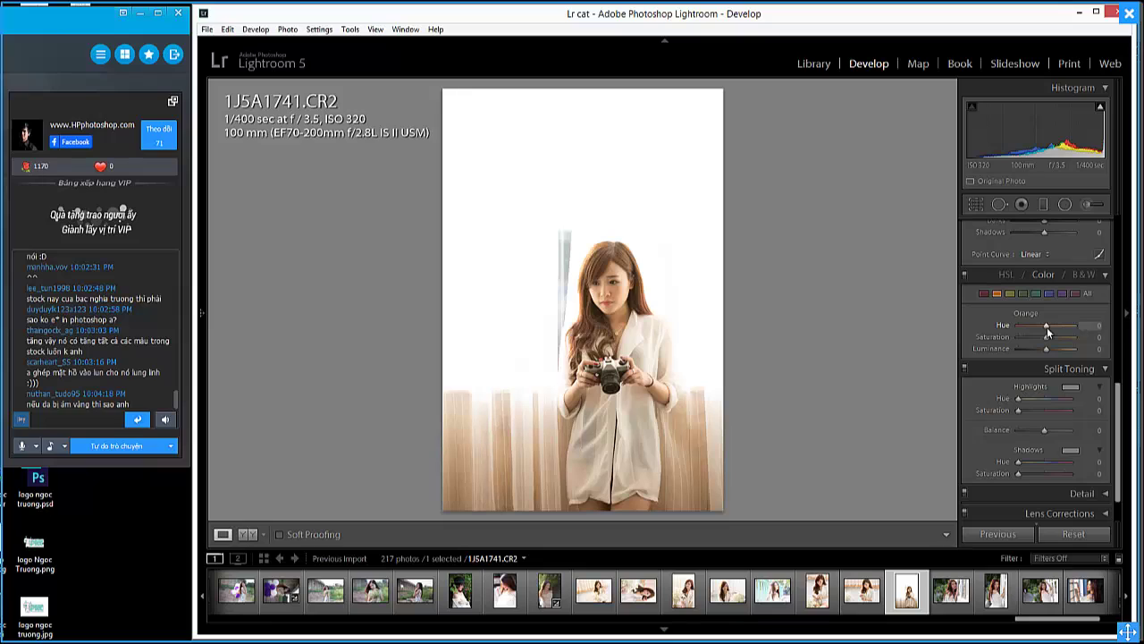
pyautogui.moveTo(1045, 331); pyautogui.dragTo(1040, 331)
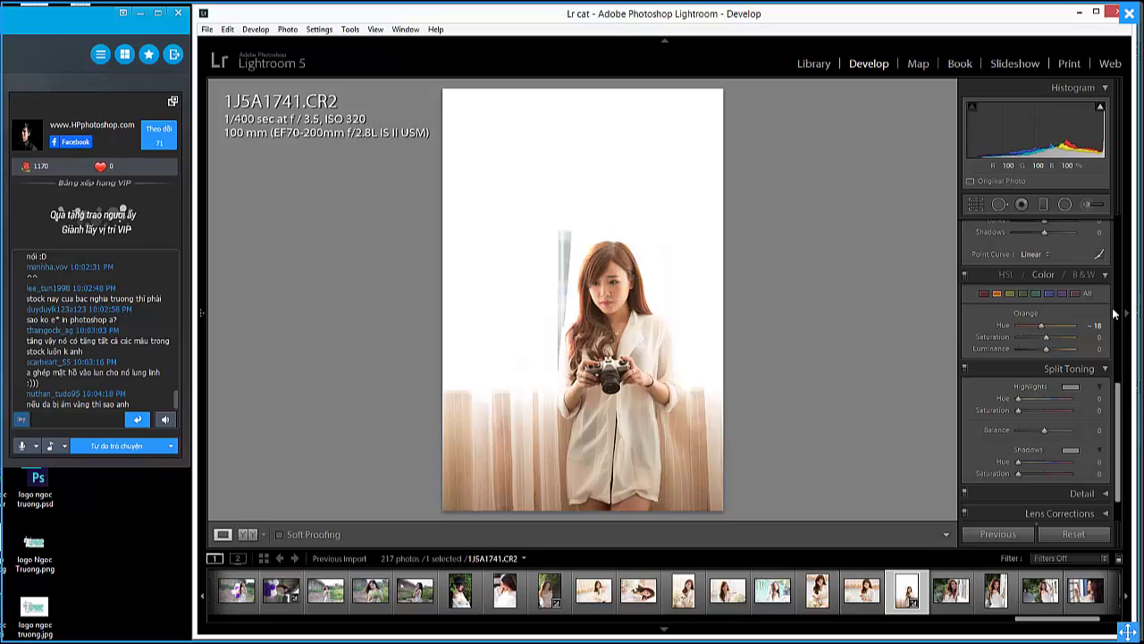
pyautogui.doubleClick(1049, 329)
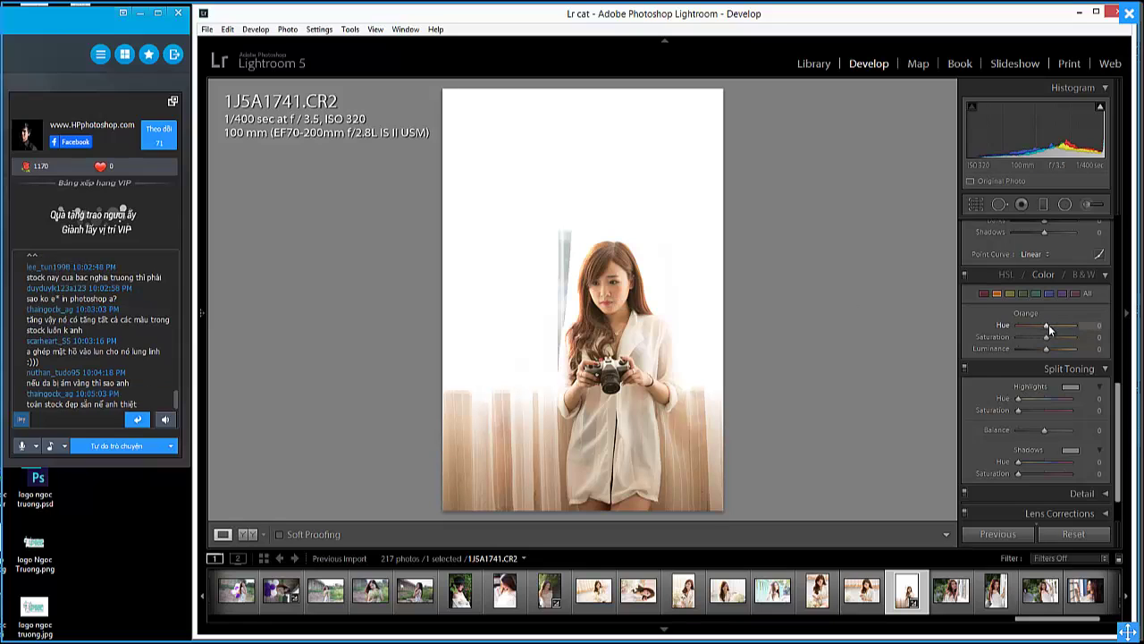
pyautogui.hotkey('ctrl', 'z')
pyautogui.moveTo(1045, 337); pyautogui.dragTo(1050, 348)
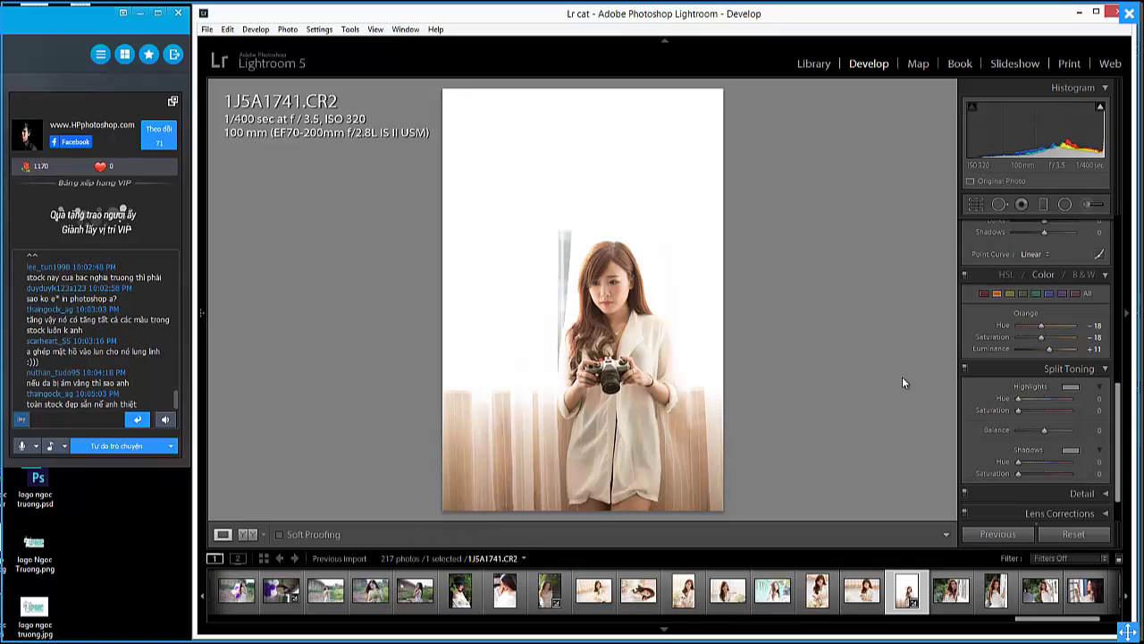
# Toggle the Before view a few times, then show Before/After side by side.
pyautogui.press('\\')
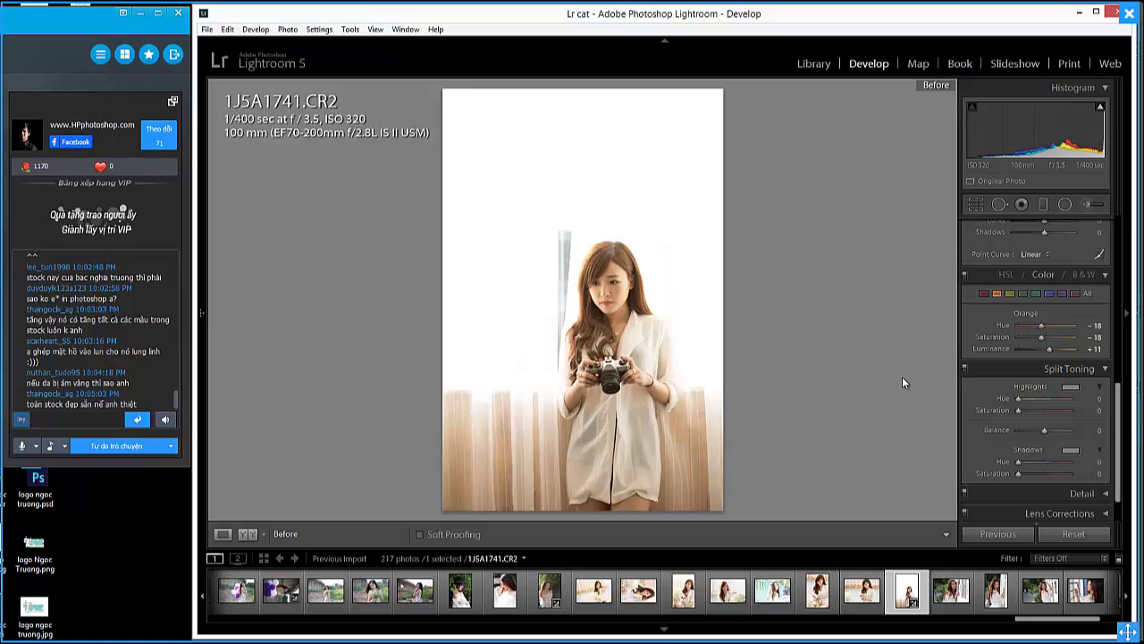
pyautogui.press('\\')
pyautogui.press('\\')
pyautogui.press('\\')
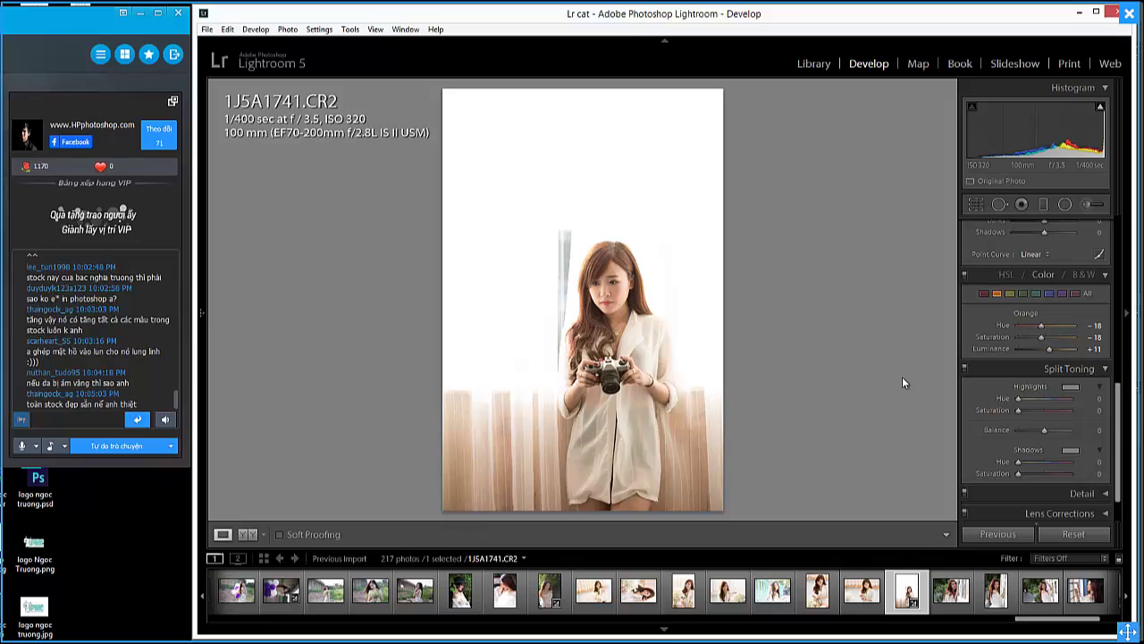
pyautogui.press('\\')
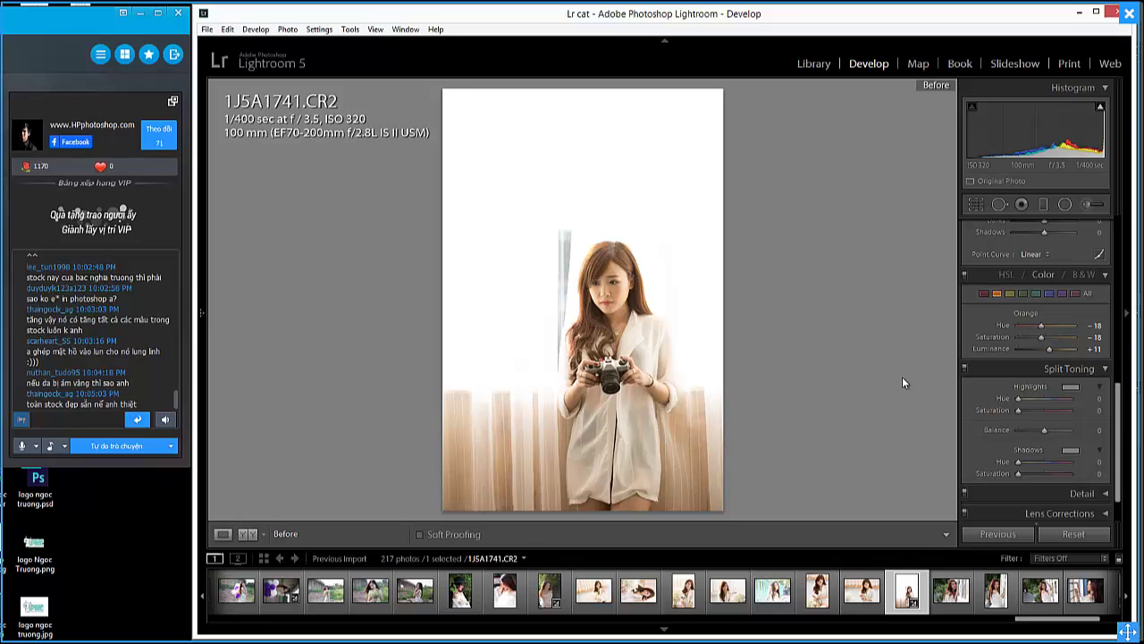
pyautogui.press('y')
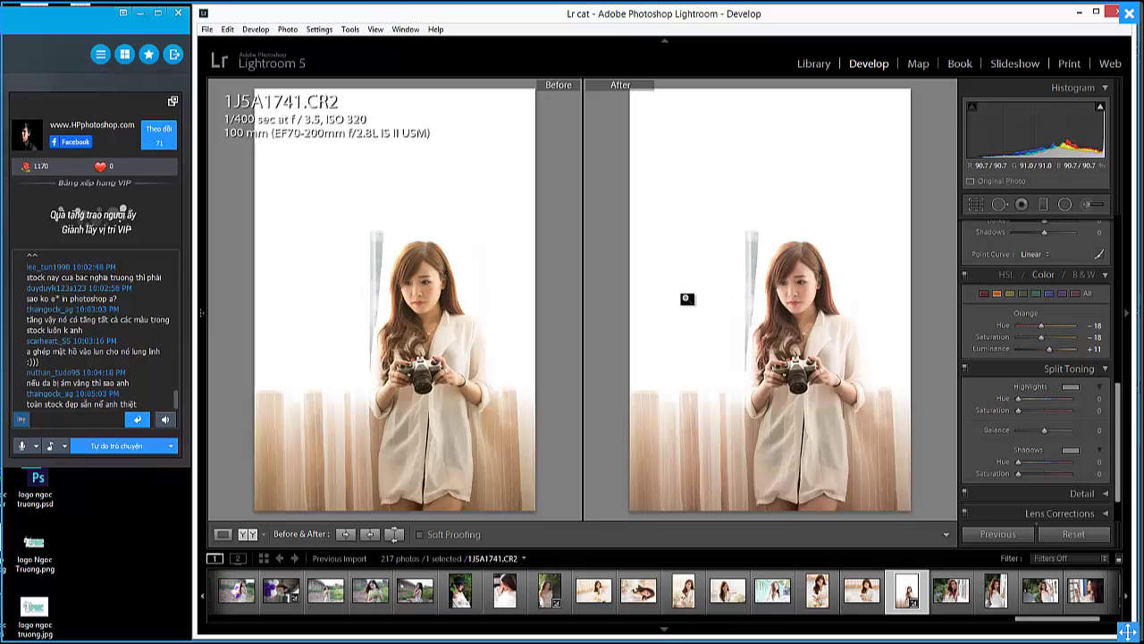
# Step through the TAB_5467, TAB_5471 and TAB_5535 photos to reach TAB_5546.NEF.
pyautogui.click(505, 597)
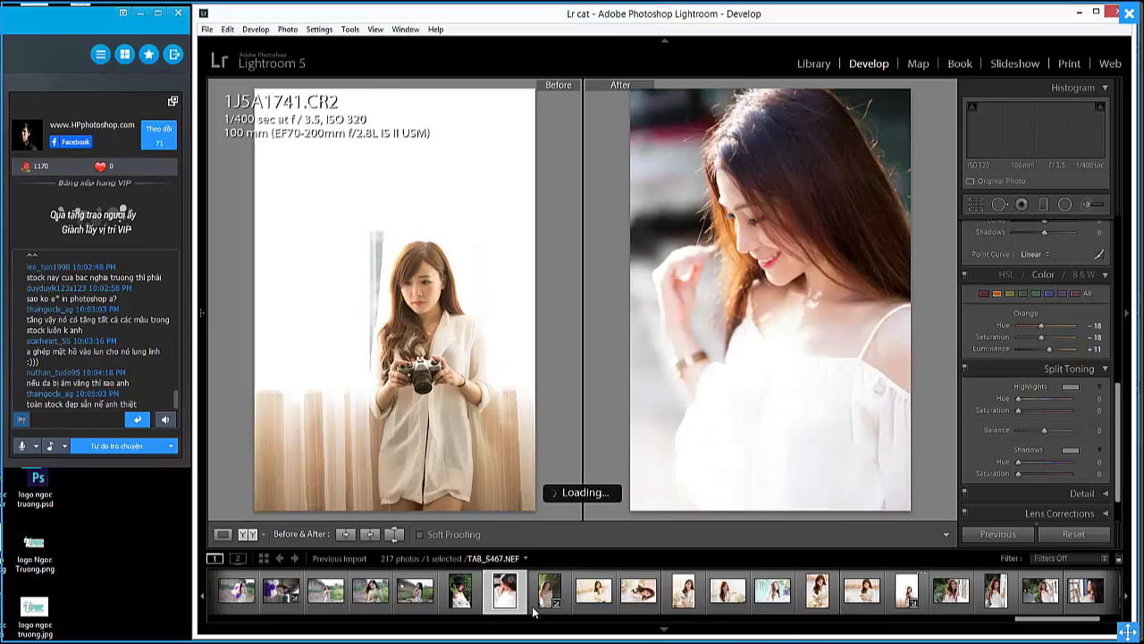
pyautogui.click(549, 592)
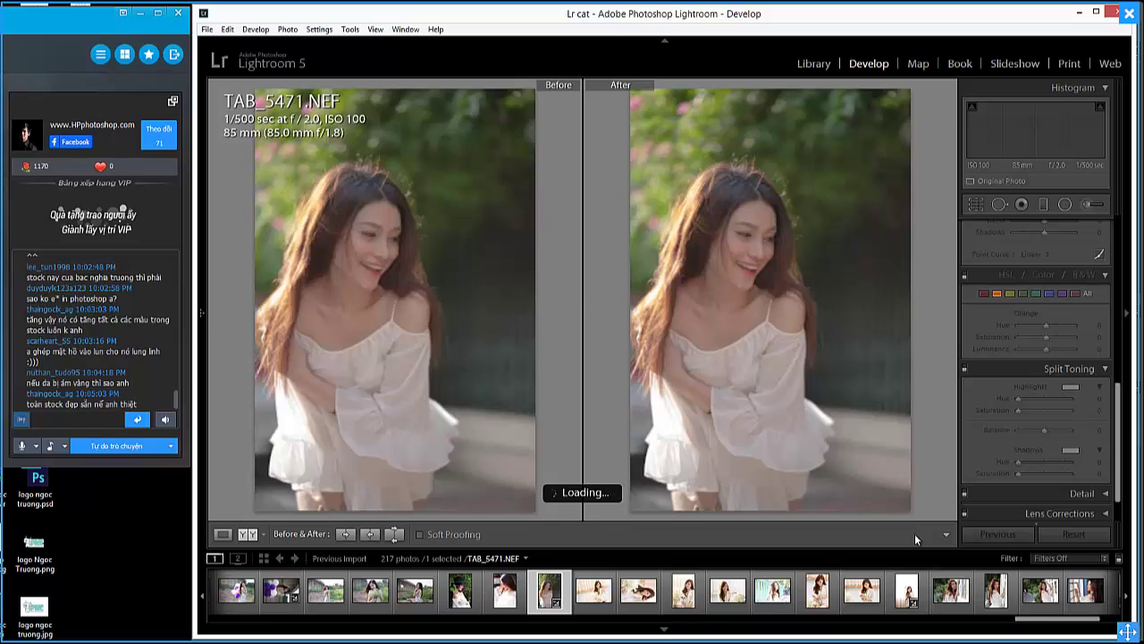
pyautogui.click(996, 591)
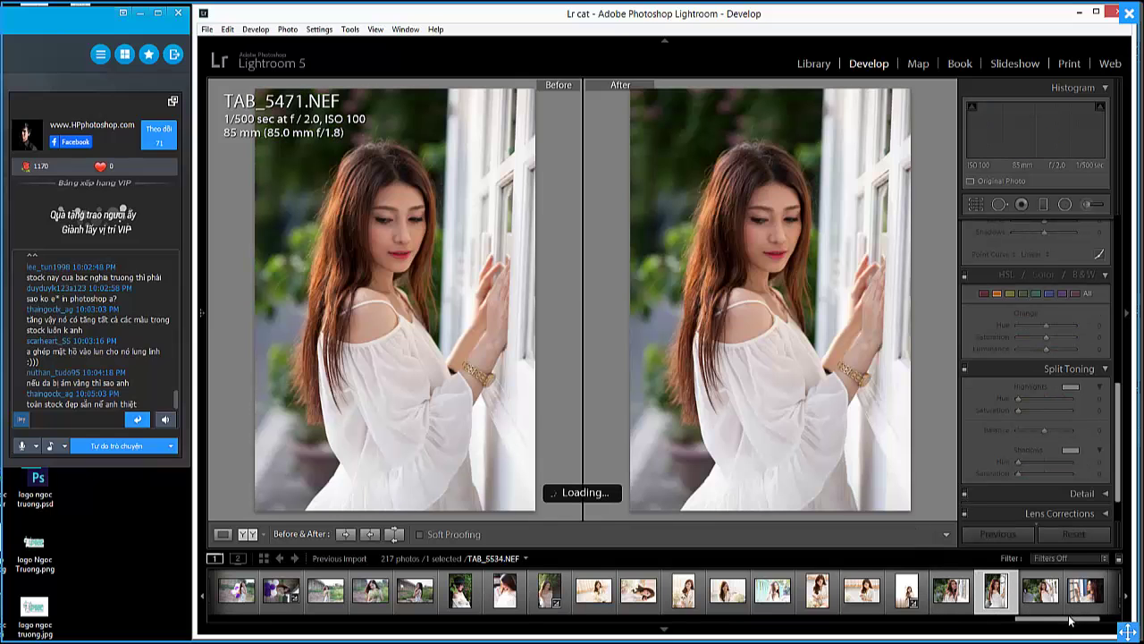
pyautogui.click(1065, 604)
pyautogui.click(403, 595)
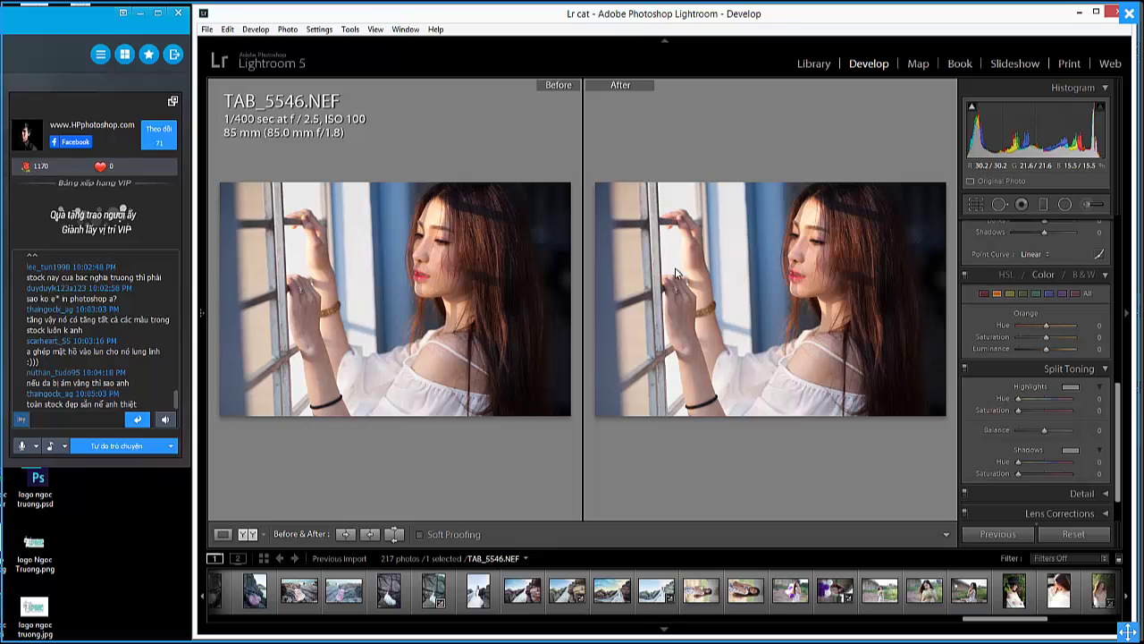
# Quit Lightroom skipping the catalog backup, and close the Photoshop document without saving.
pyautogui.click(1117, 14)
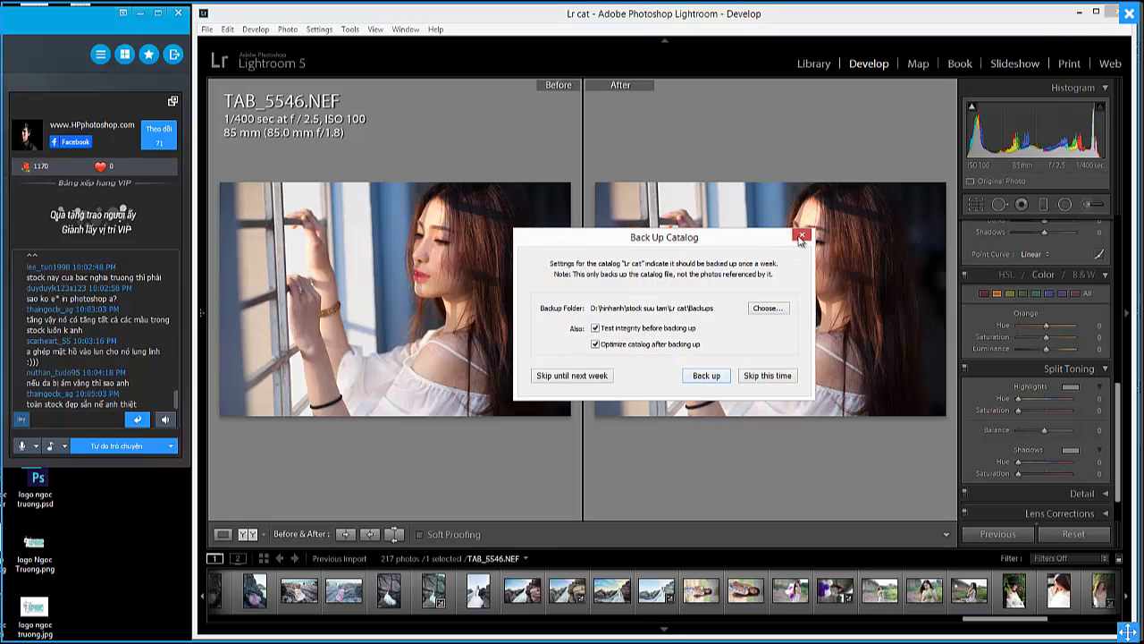
pyautogui.click(801, 238)
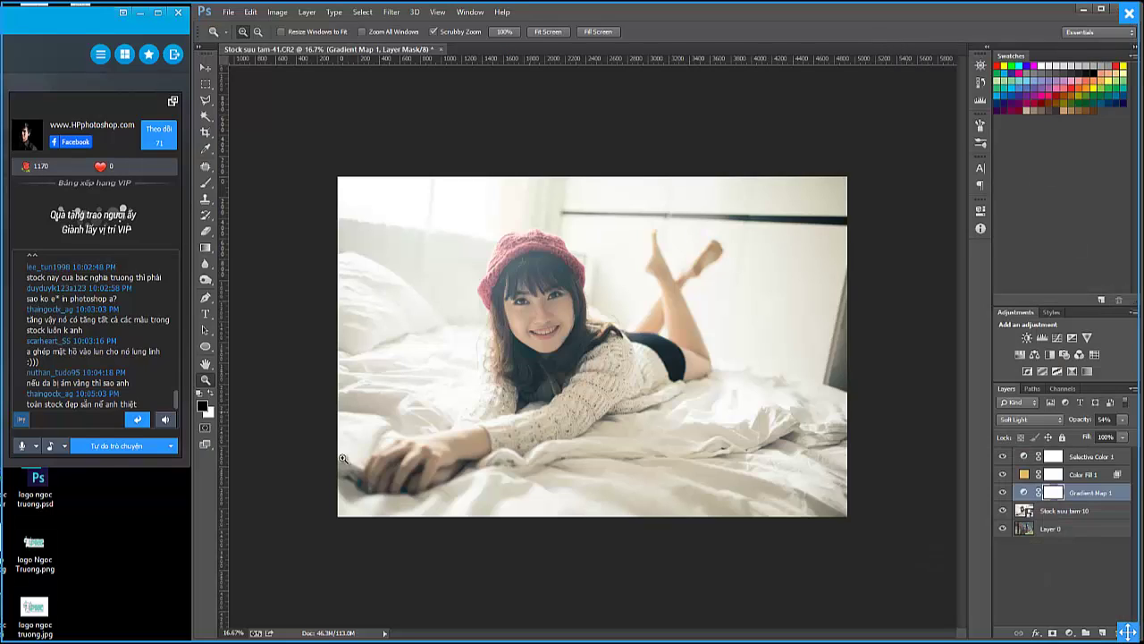
pyautogui.click(442, 49)
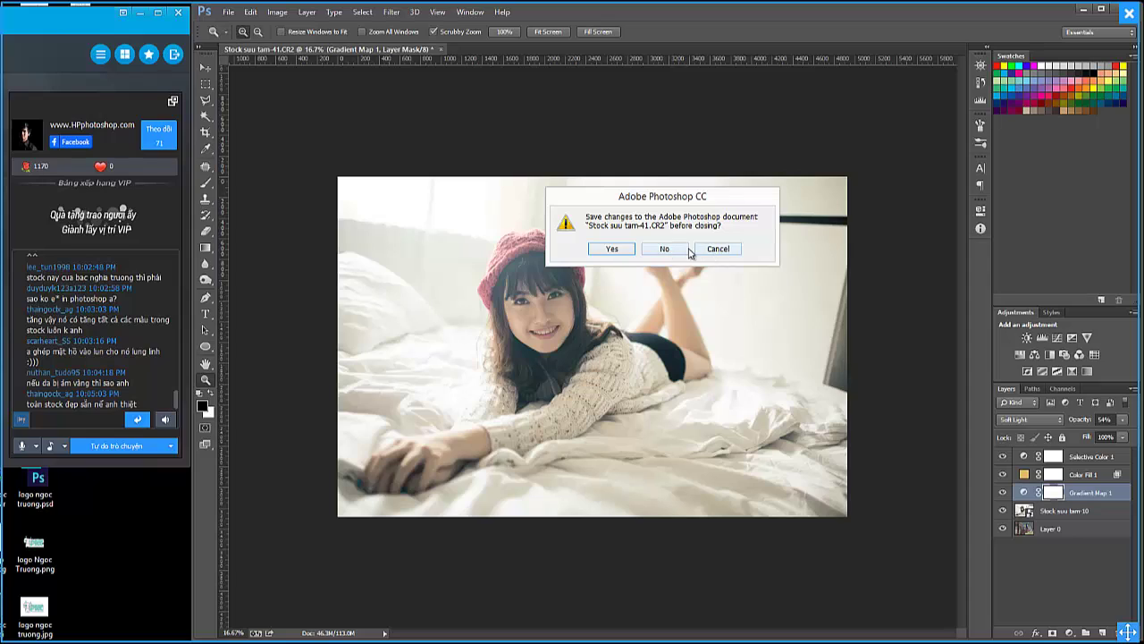
pyautogui.click(666, 250)
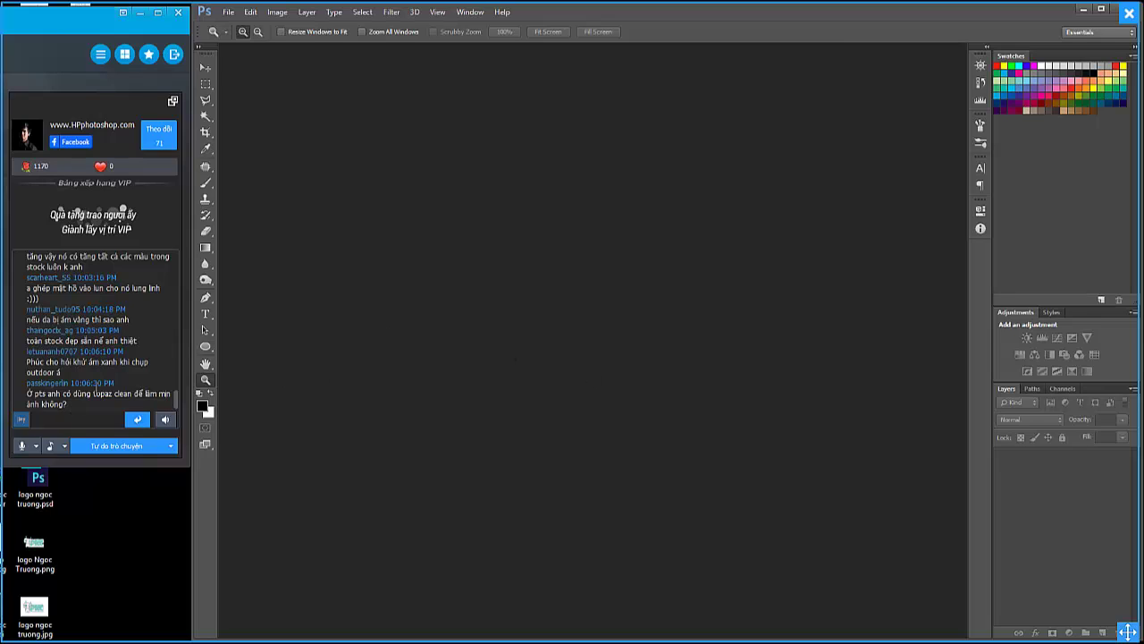
# Look through the Filter menu's installed plug-ins such as Imagenomic and Nik Collection.
pyautogui.click(90, 414)
pyautogui.click(391, 12)
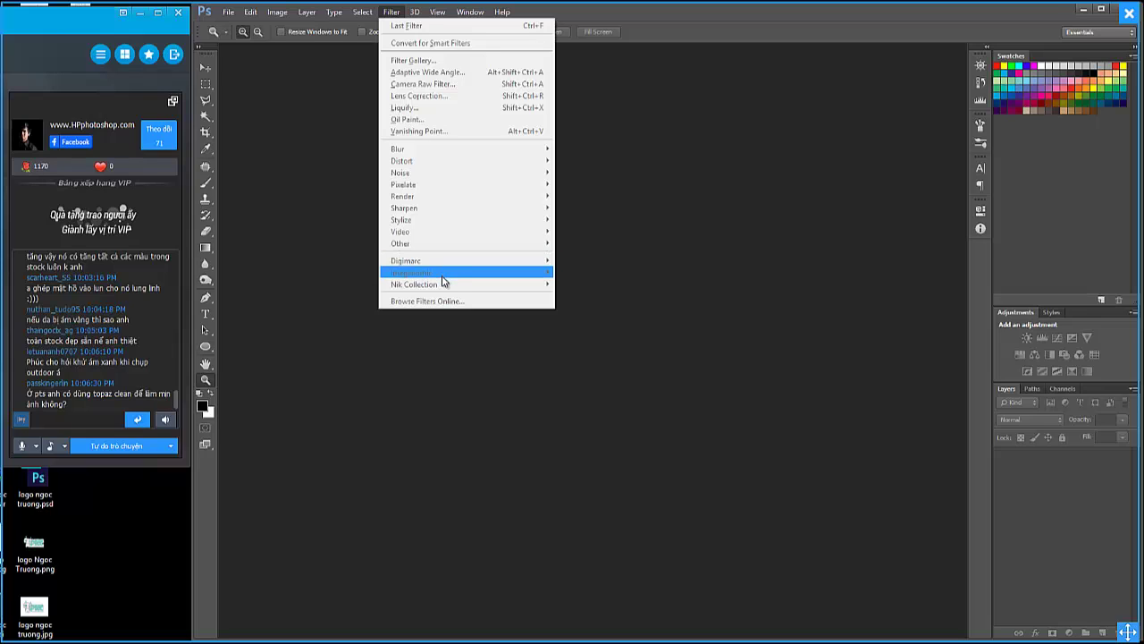
pyautogui.click(268, 23)
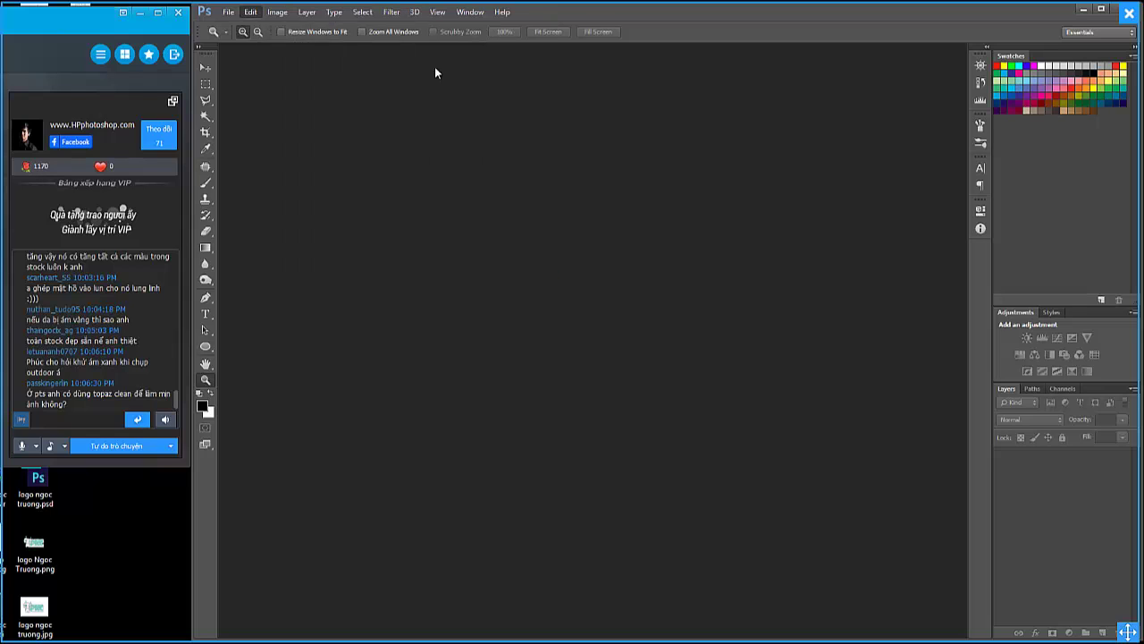
pyautogui.click(395, 12)
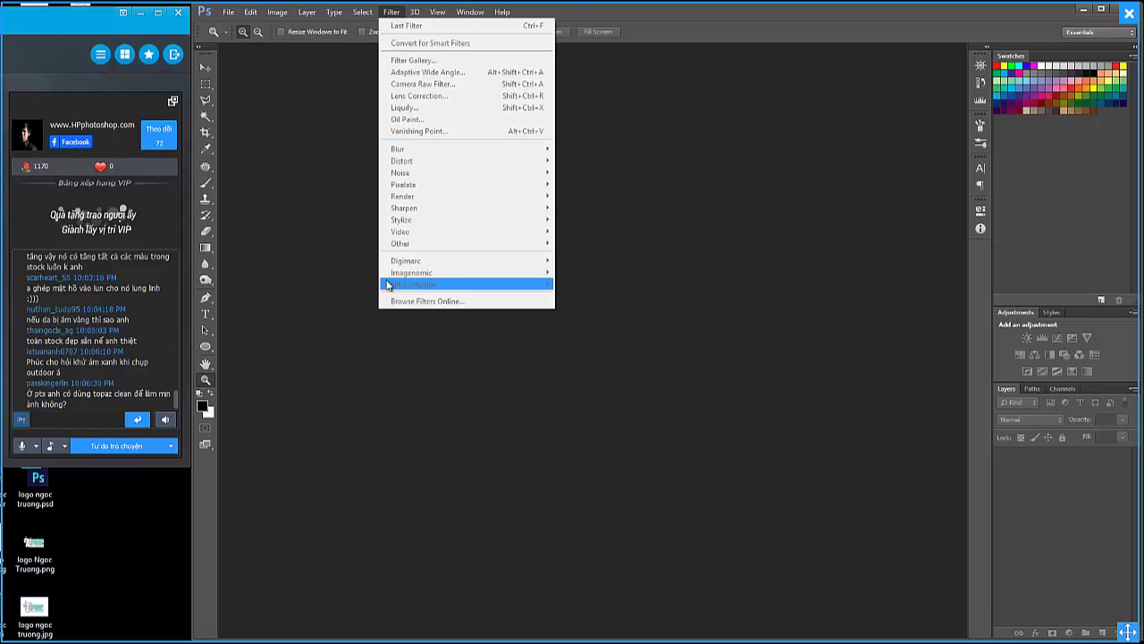
pyautogui.click(327, 260)
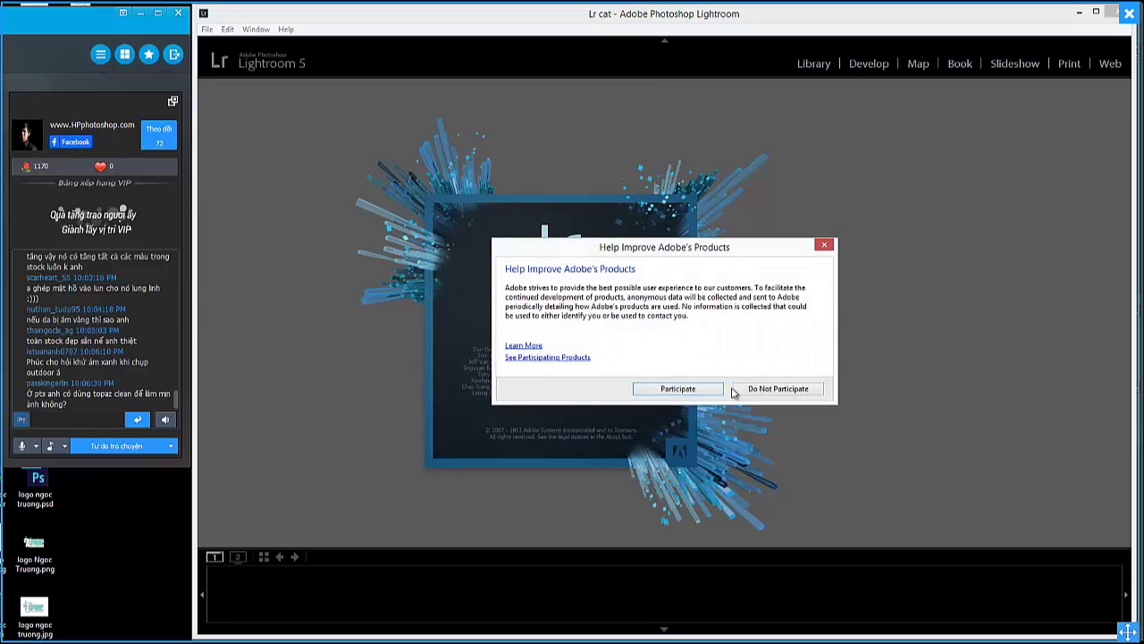
# Decline sharing usage data and open the blue-dress photo 8LL_8478.NEF.
pyautogui.click(778, 389)
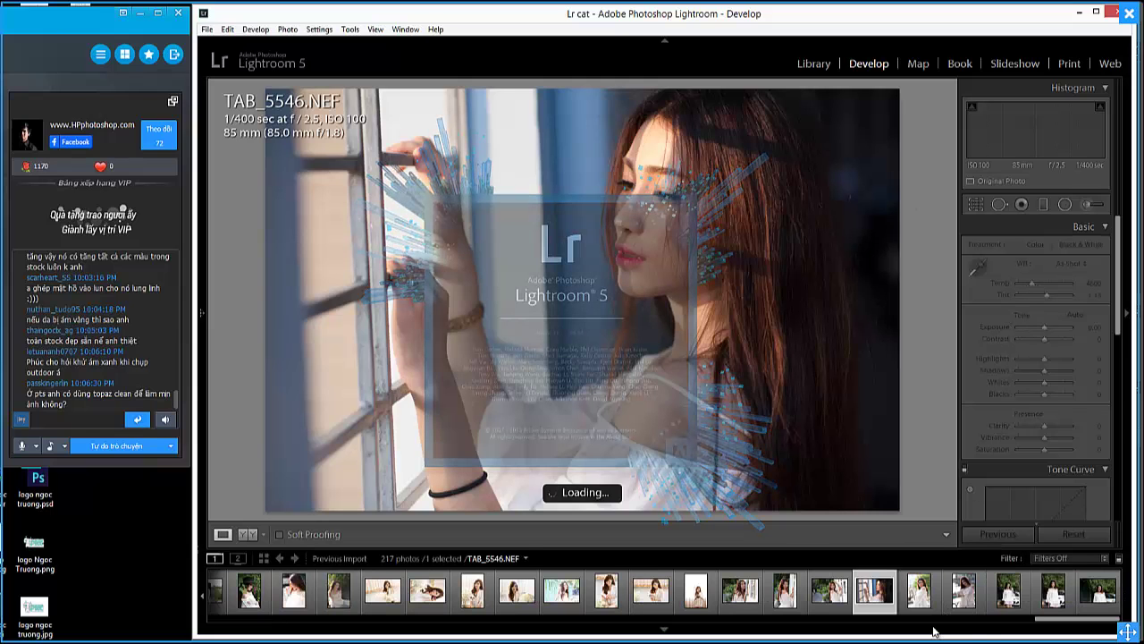
pyautogui.moveTo(1067, 619); pyautogui.dragTo(956, 618)
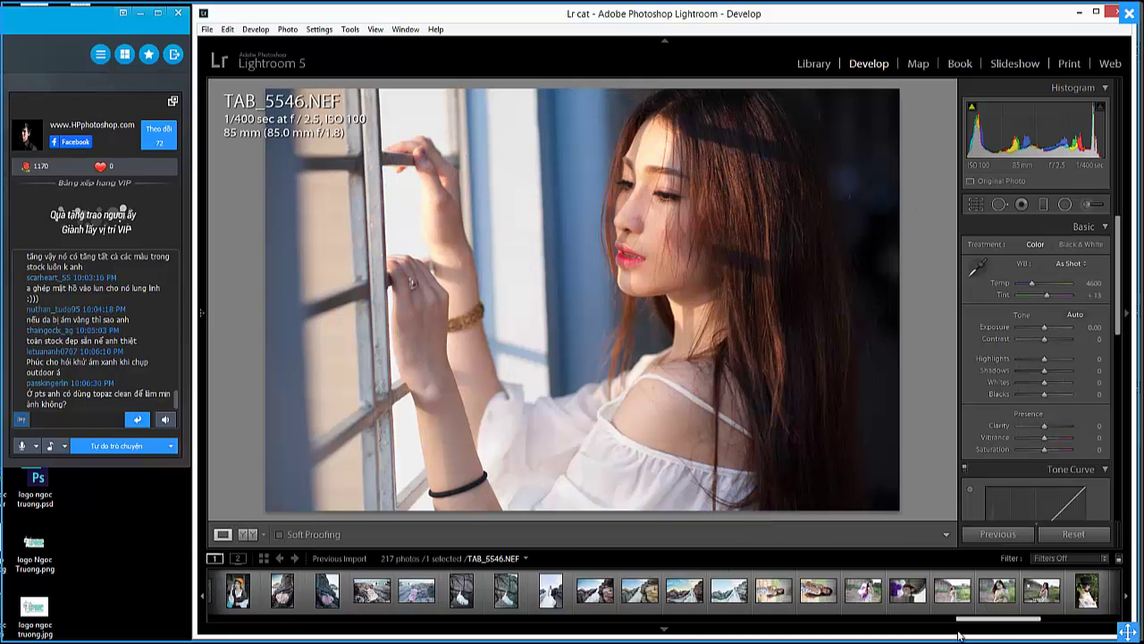
pyautogui.moveTo(884, 632); pyautogui.dragTo(708, 627)
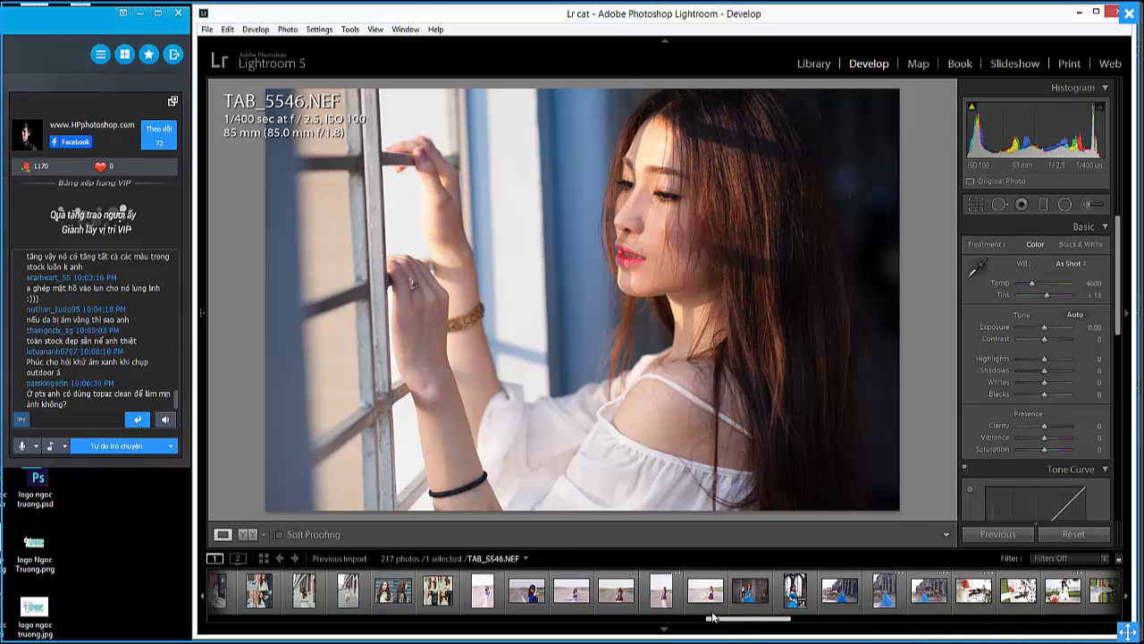
pyautogui.click(715, 586)
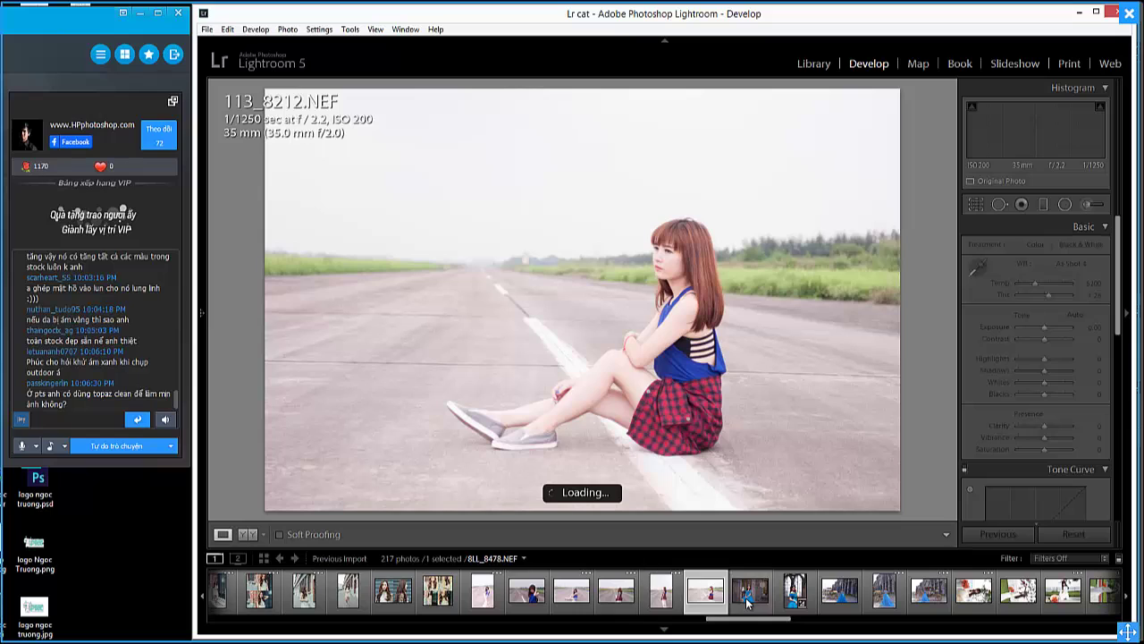
pyautogui.click(754, 583)
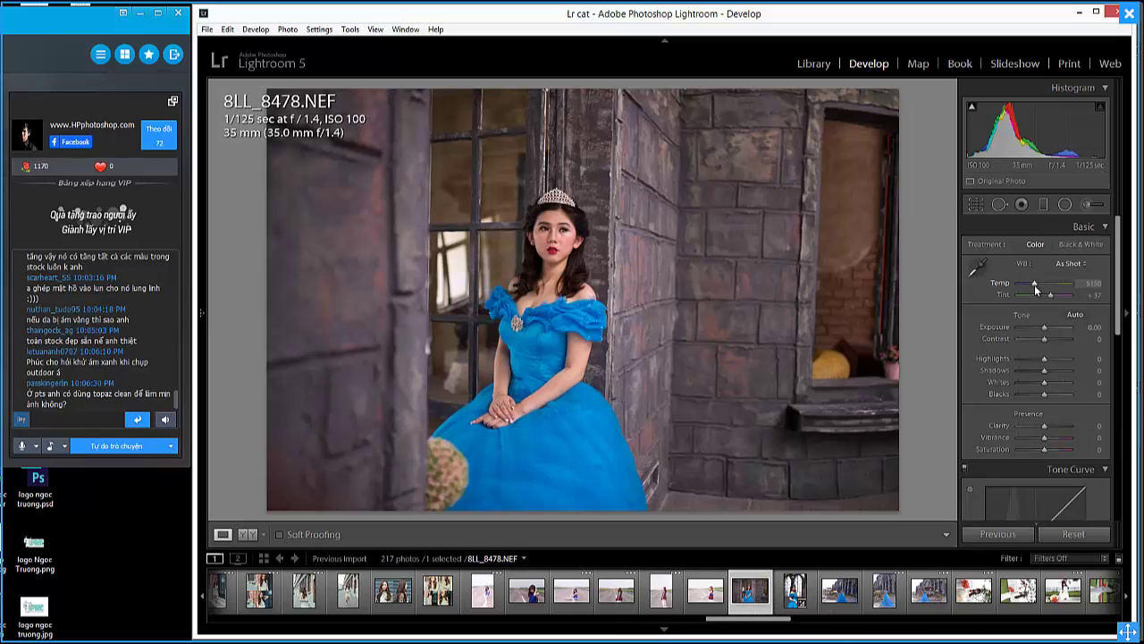
# Set white balance to Temp 4550, Tint +21 via a neutral sample, then quit skipping backup.
pyautogui.moveTo(1034, 284)
pyautogui.mouseDown()
pyautogui.moveTo(1052, 289)
pyautogui.moveTo(1025, 295)
pyautogui.mouseUp()
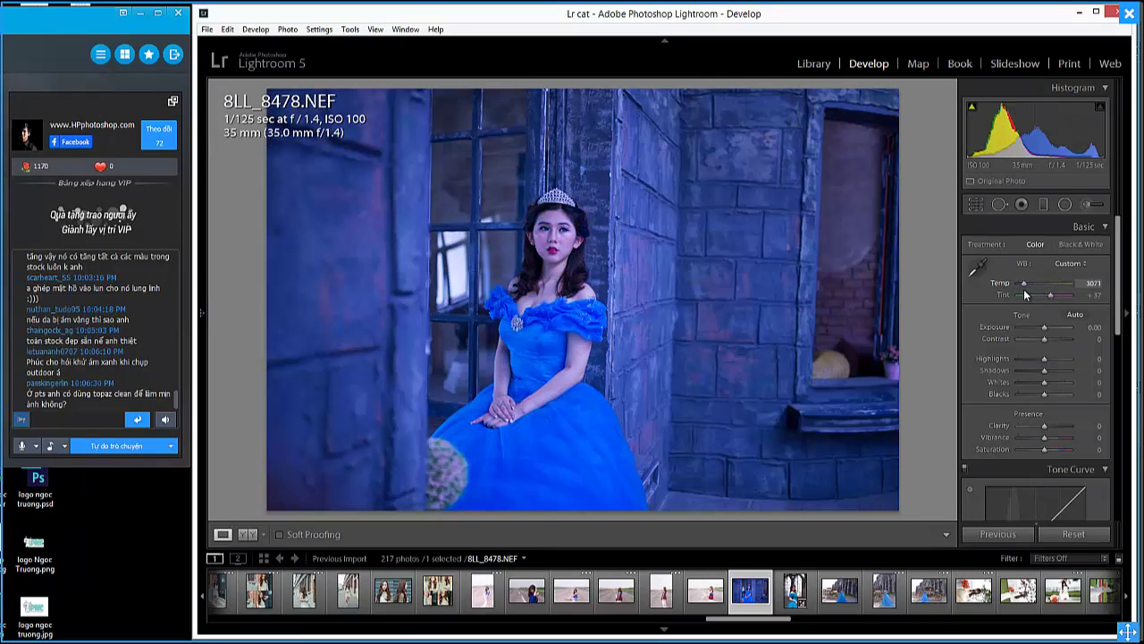
pyautogui.click(991, 264)
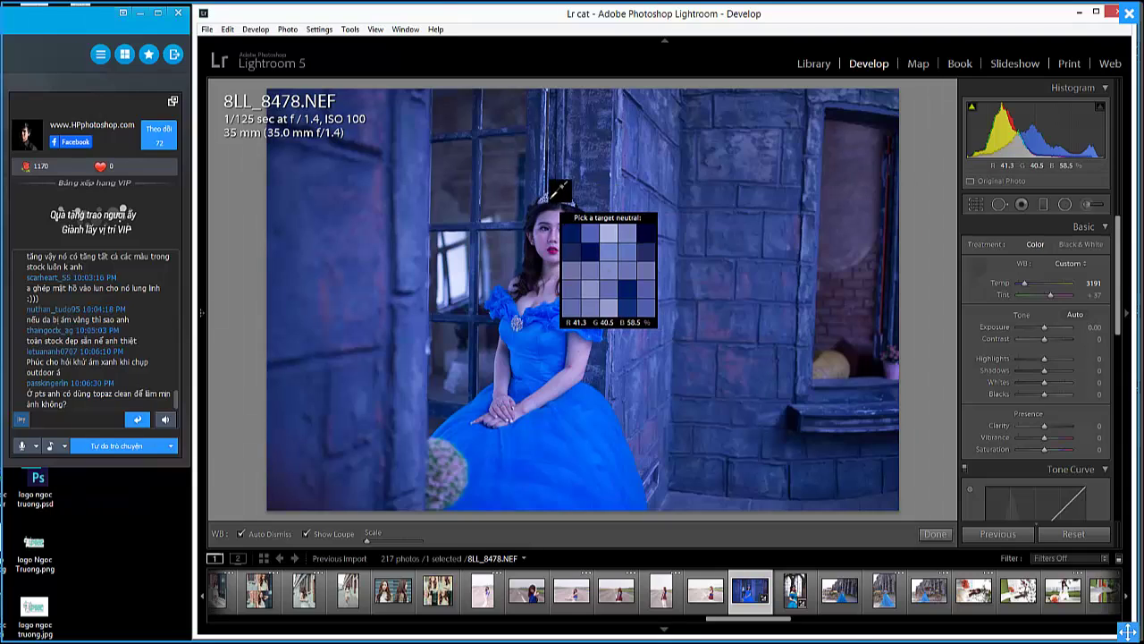
pyautogui.click(456, 273)
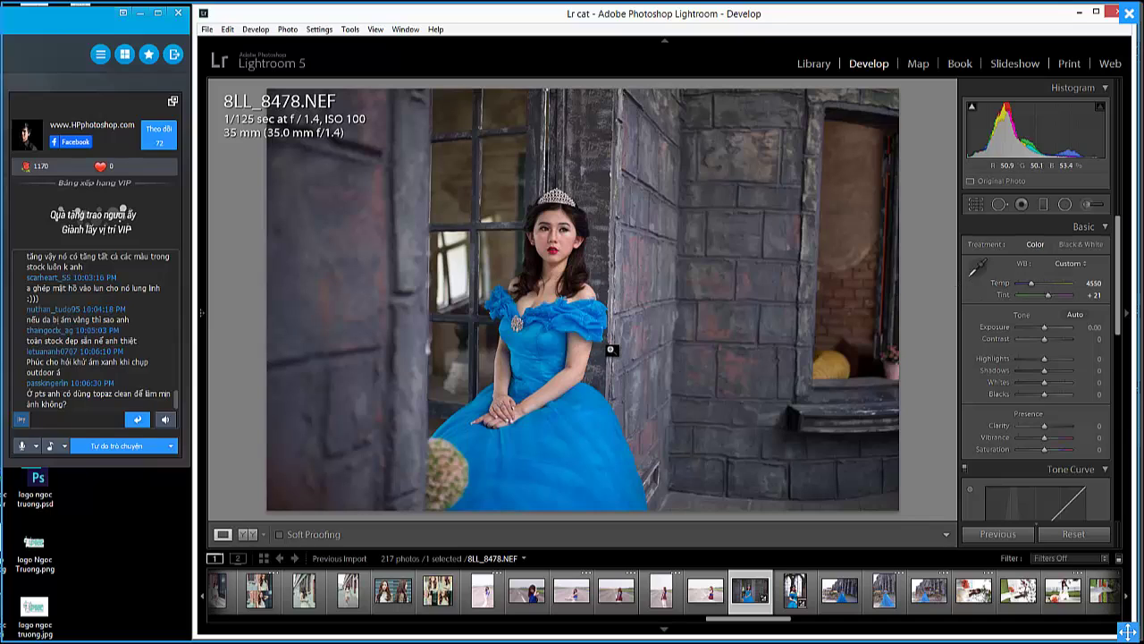
pyautogui.click(1111, 12)
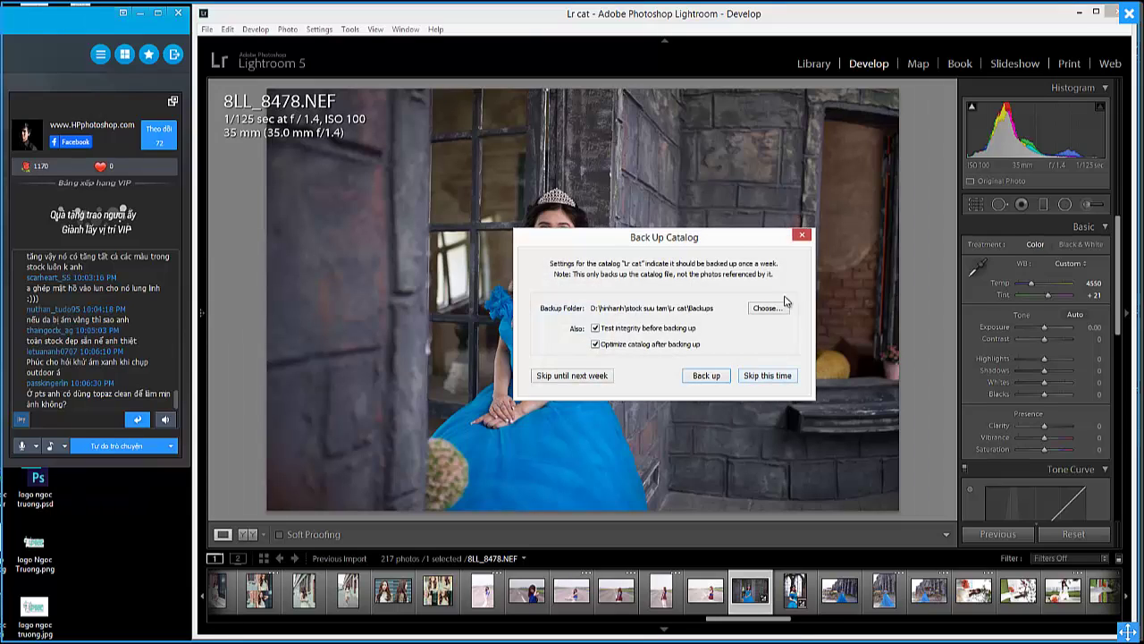
pyautogui.click(802, 235)
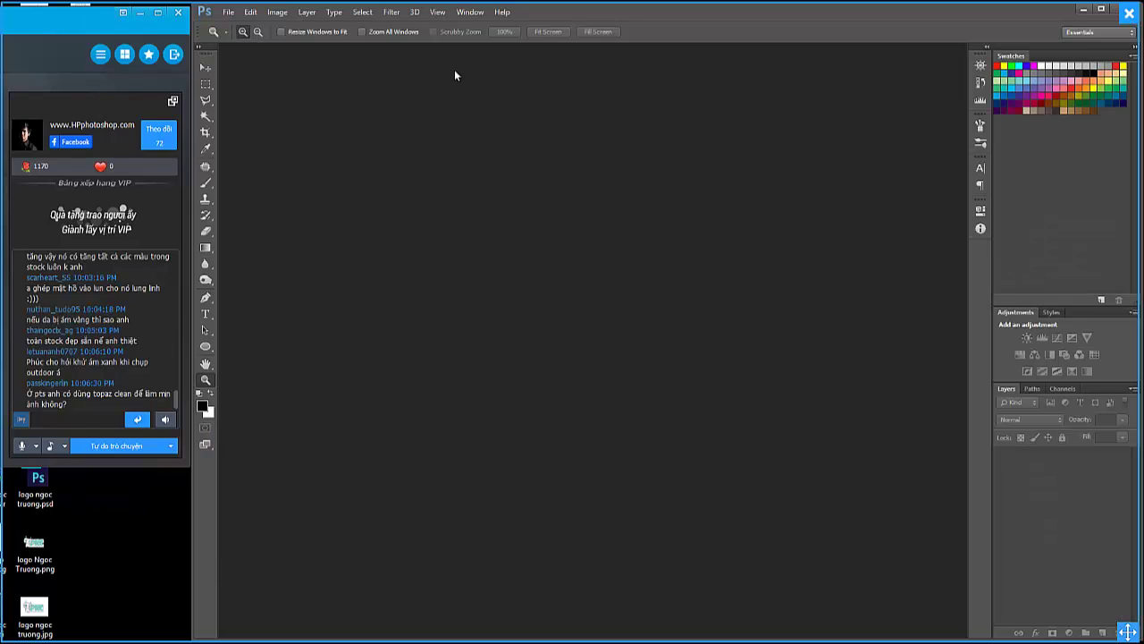
# Open the balloon photo DSC_5865.jpg from the Desktop folder.
pyautogui.click(228, 12)
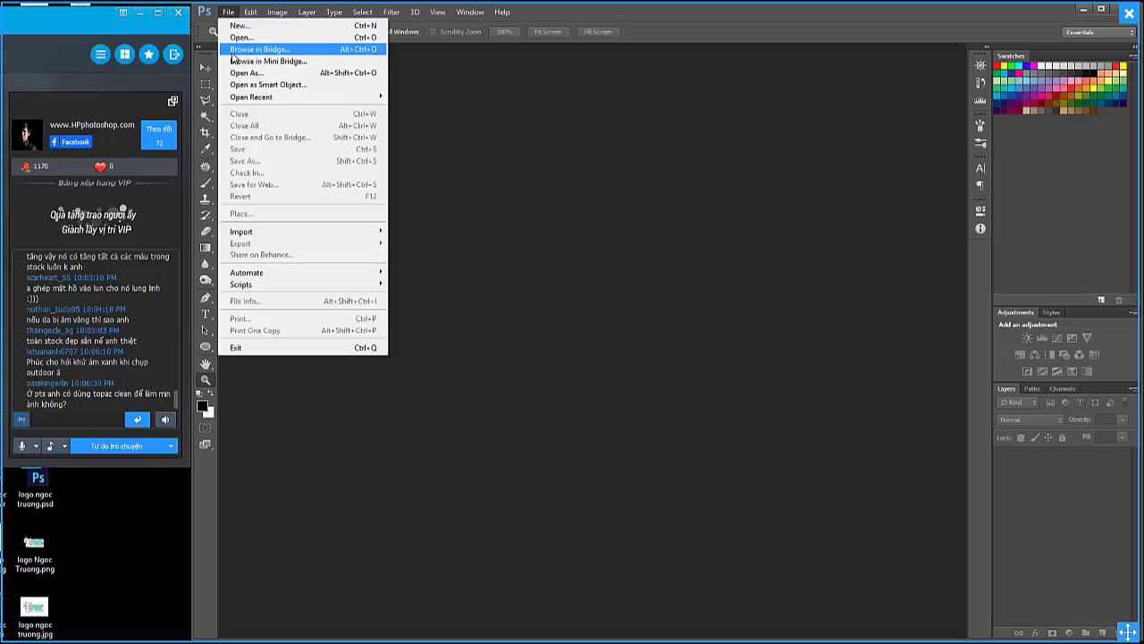
pyautogui.click(245, 37)
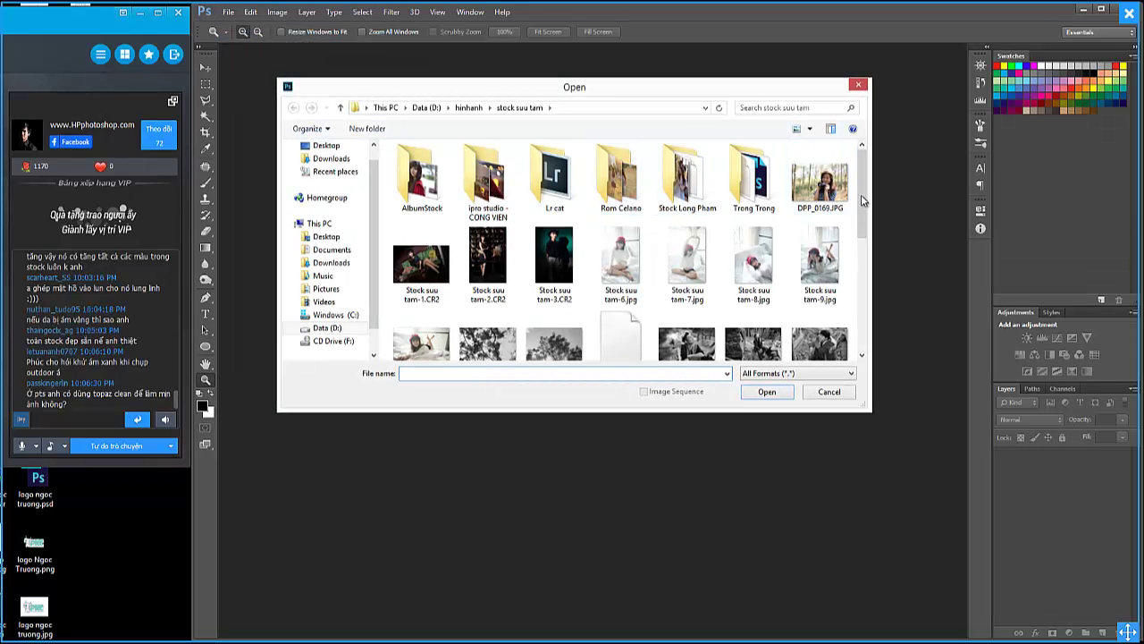
pyautogui.scroll(-2, 863, 206)
pyautogui.click(327, 144)
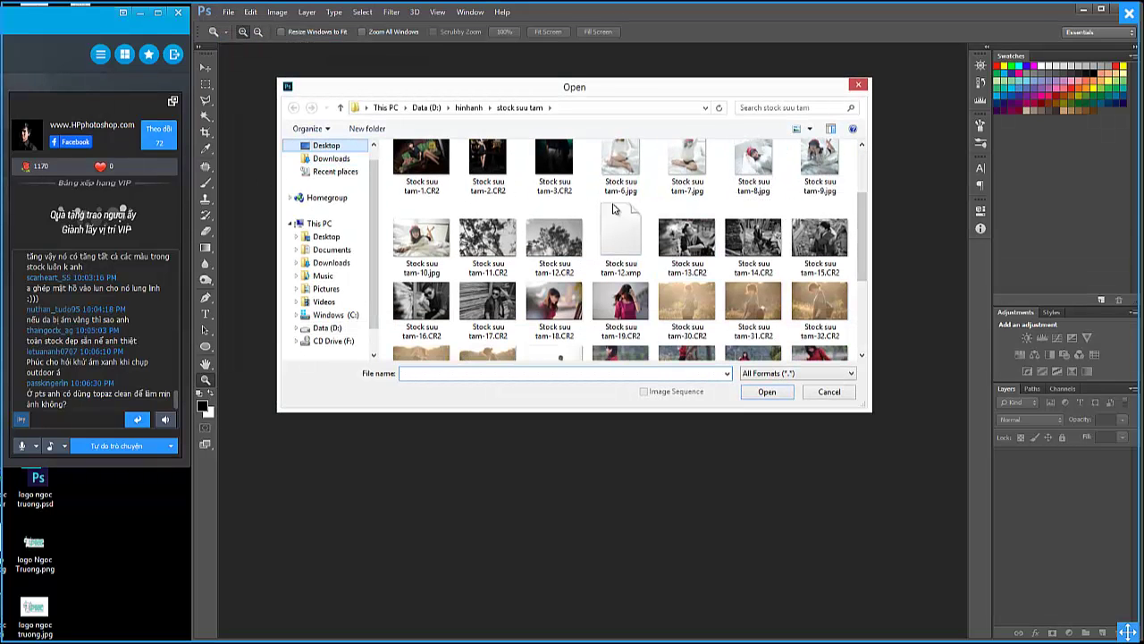
pyautogui.moveTo(861, 207)
pyautogui.mouseDown()
pyautogui.moveTo(857, 320)
pyautogui.moveTo(858, 219)
pyautogui.mouseUp()
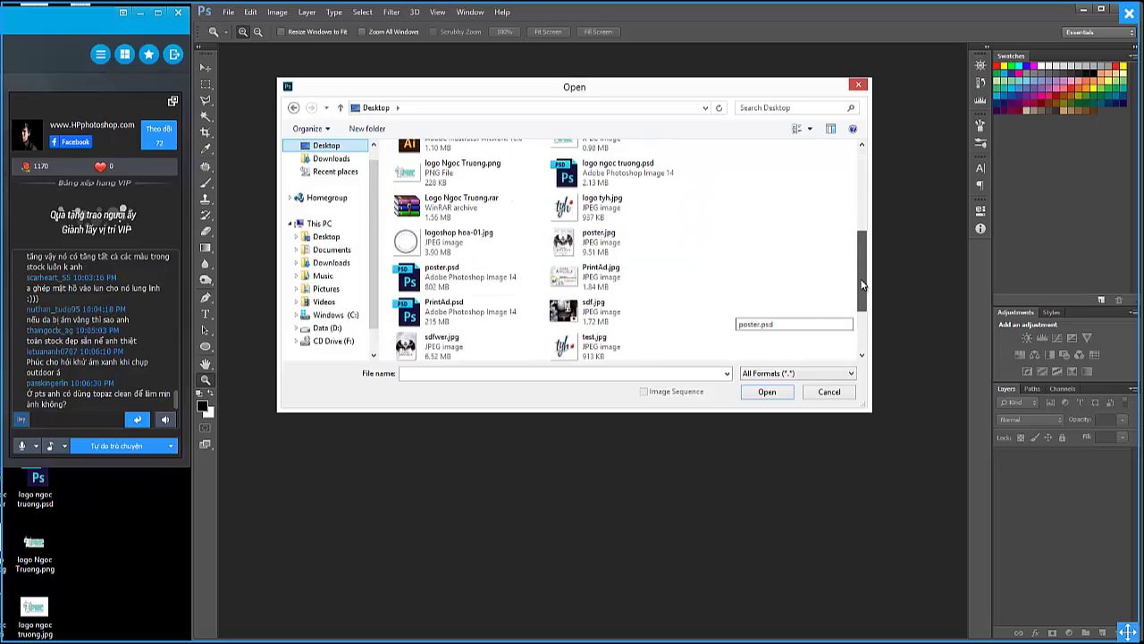
pyautogui.click(481, 270)
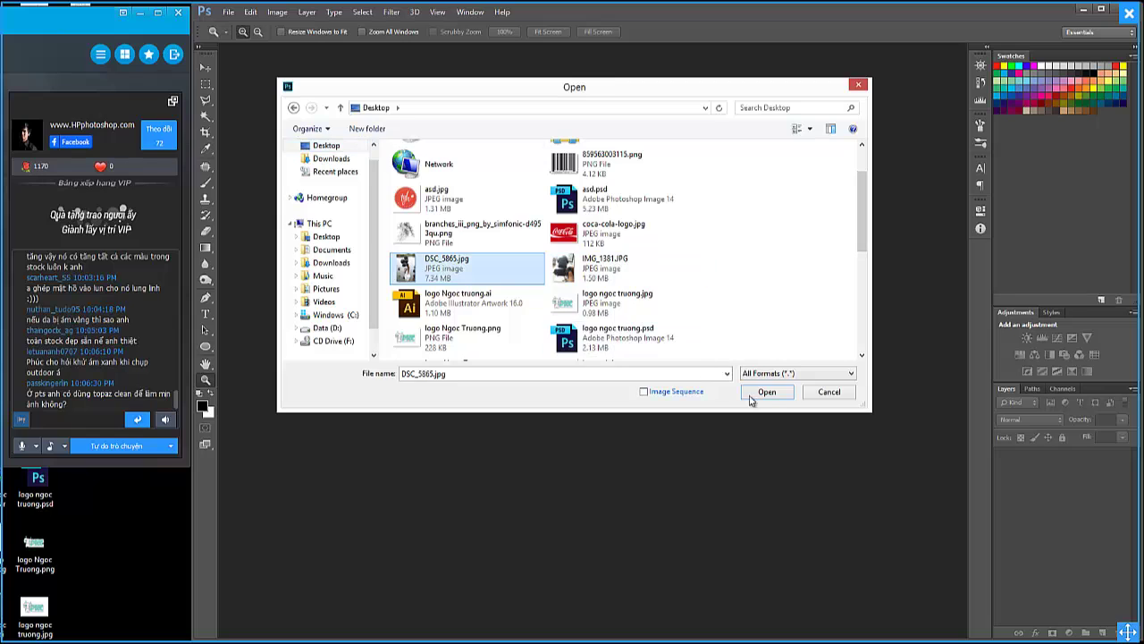
pyautogui.click(766, 391)
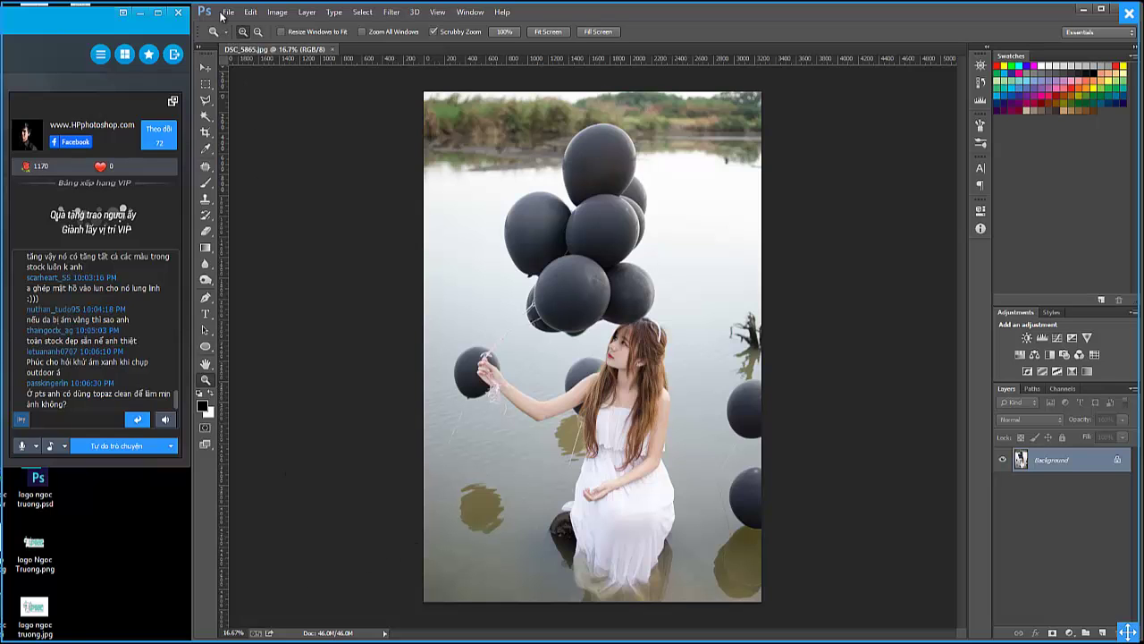
pyautogui.press('super+e')
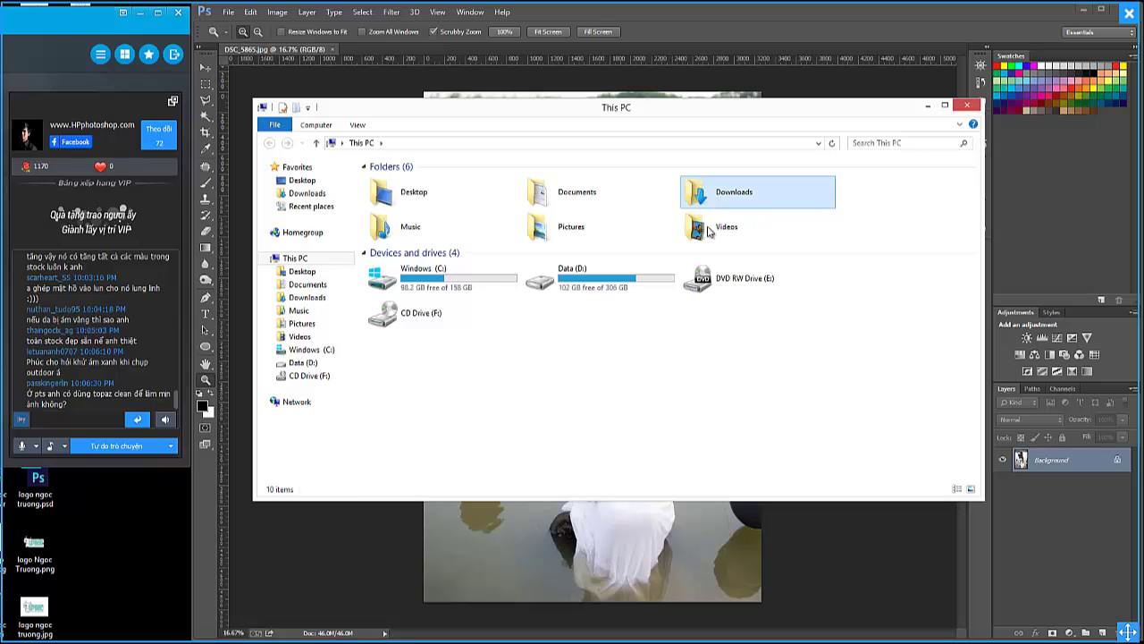
pyautogui.doubleClick(719, 205)
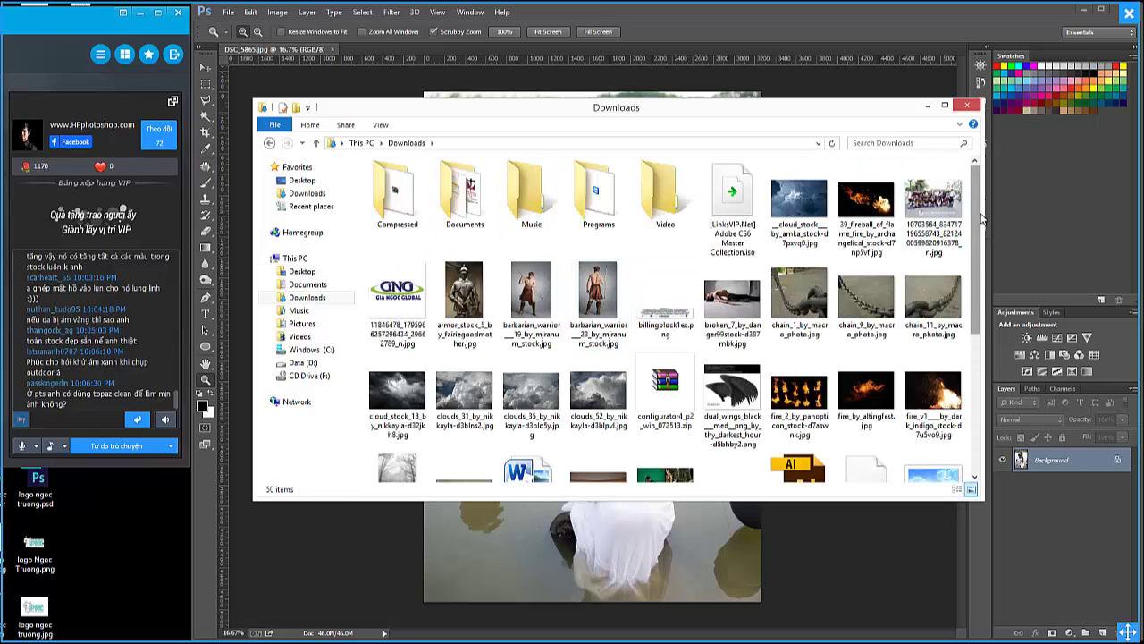
pyautogui.moveTo(980, 219); pyautogui.dragTo(981, 371)
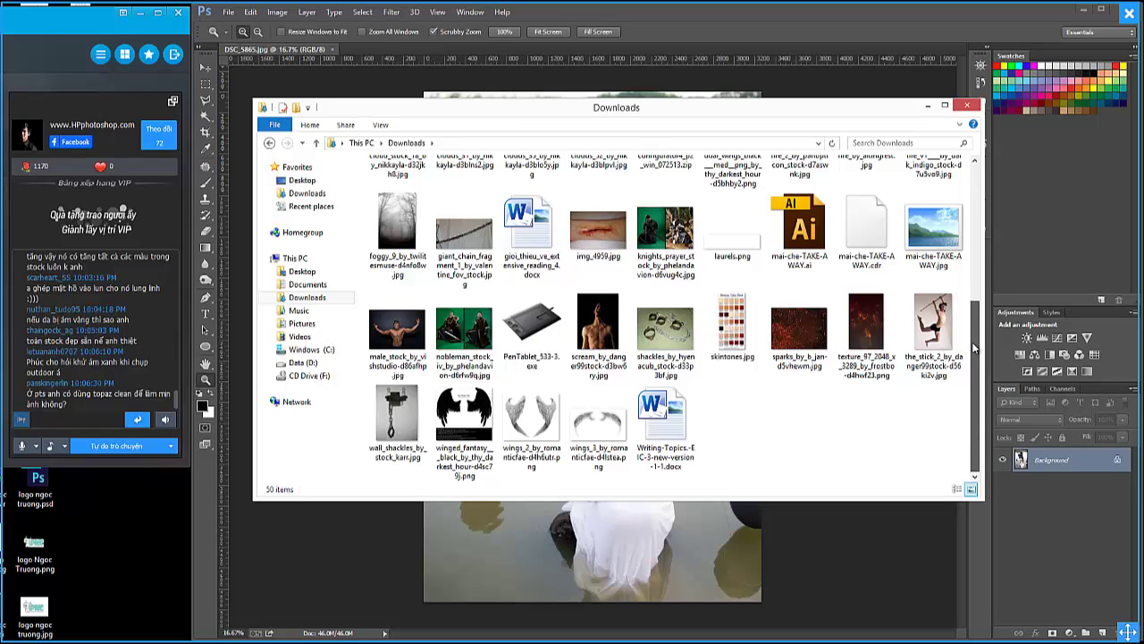
pyautogui.moveTo(974, 360); pyautogui.dragTo(929, 210)
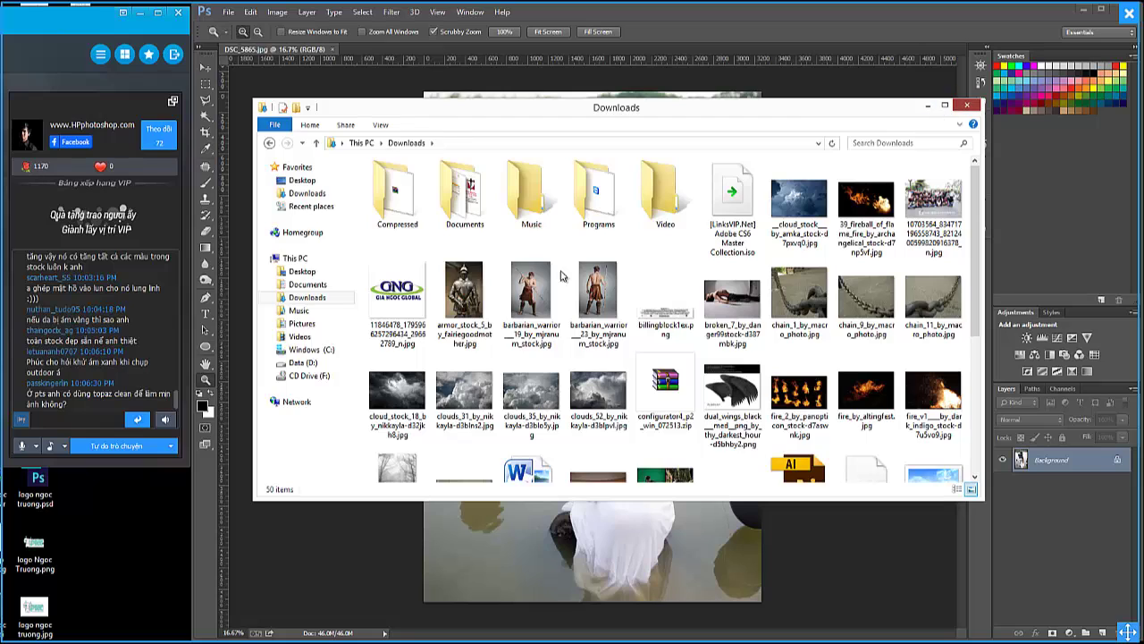
pyautogui.click(966, 105)
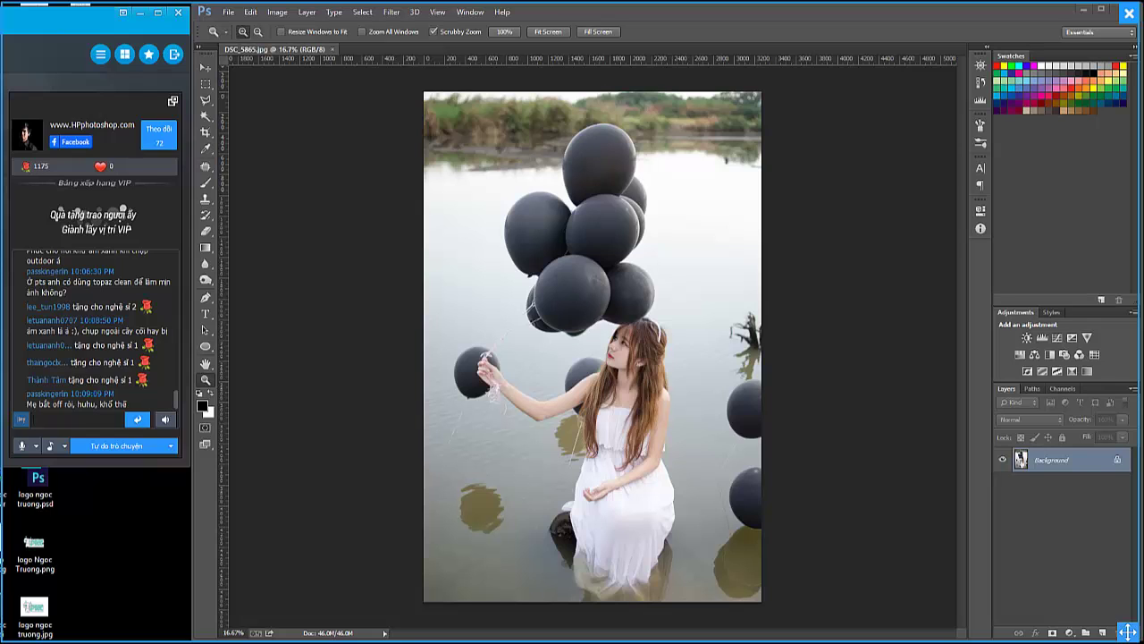
# Open rong.jpg from the Downloads folder into Camera Raw.
pyautogui.click(229, 11)
pyautogui.click(237, 35)
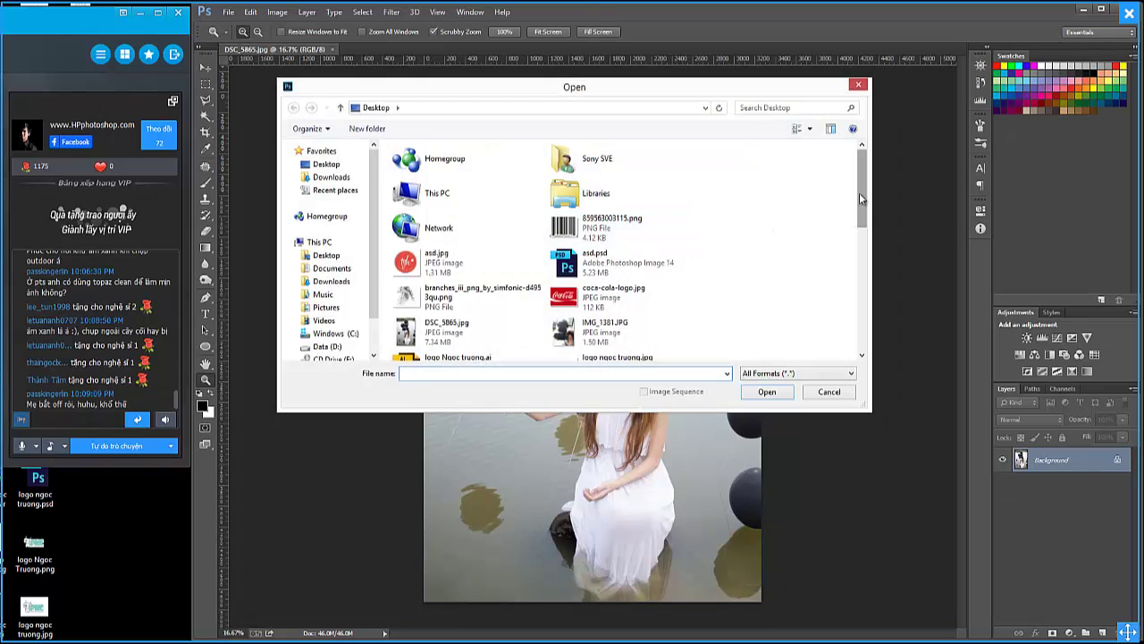
pyautogui.moveTo(859, 192); pyautogui.dragTo(851, 347)
pyautogui.scroll(10, 851, 347)
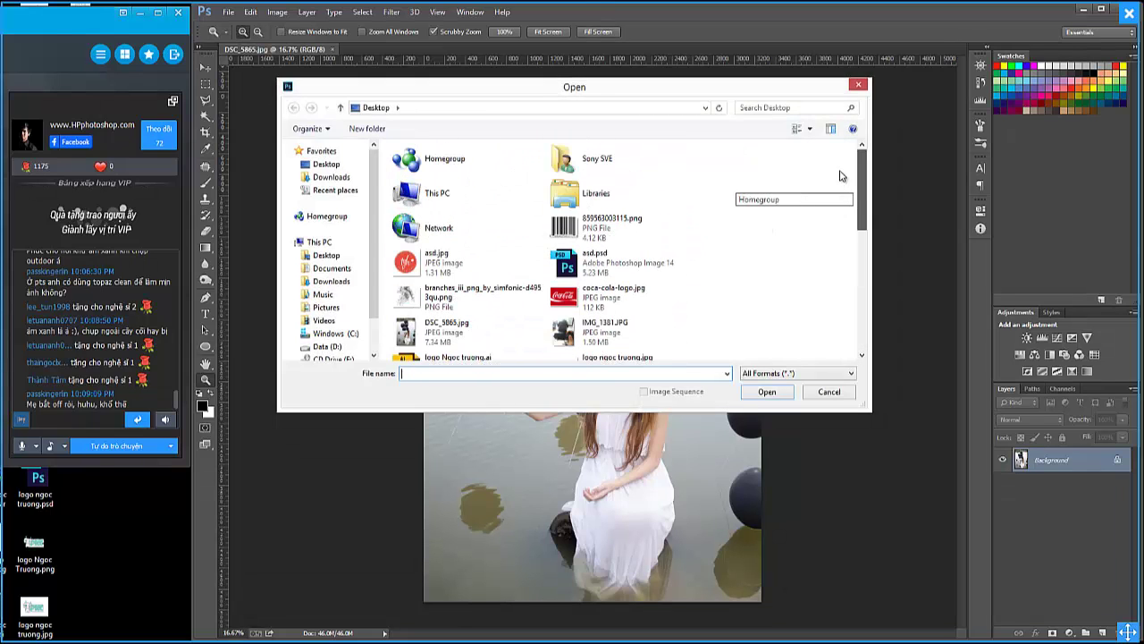
pyautogui.click(331, 177)
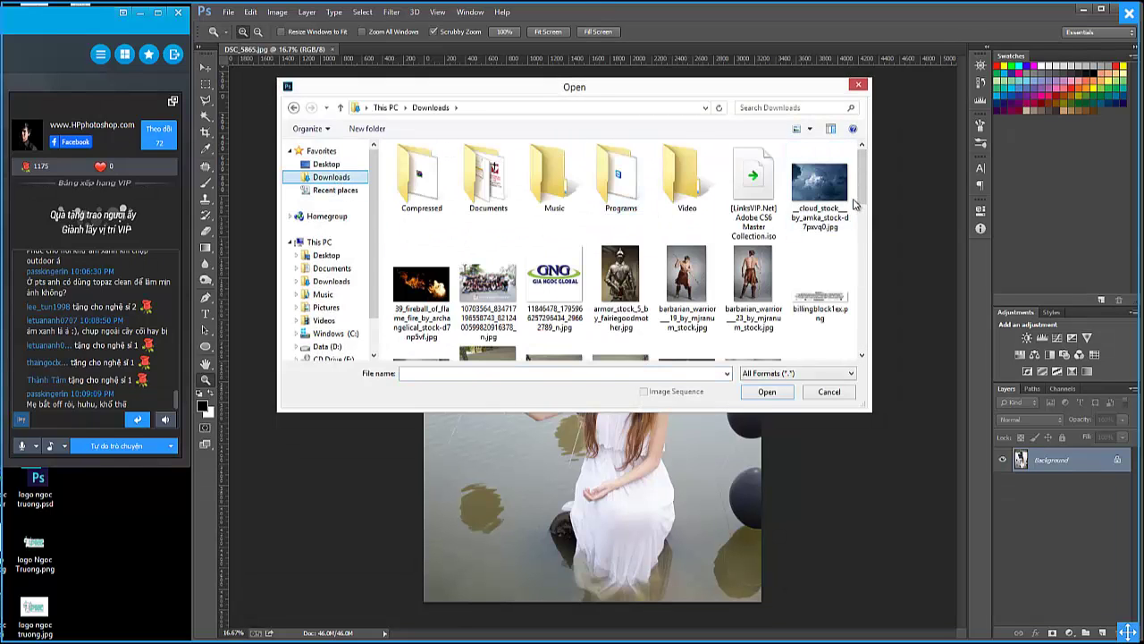
pyautogui.scroll(-5, 856, 293)
pyautogui.scroll(-3, 855, 293)
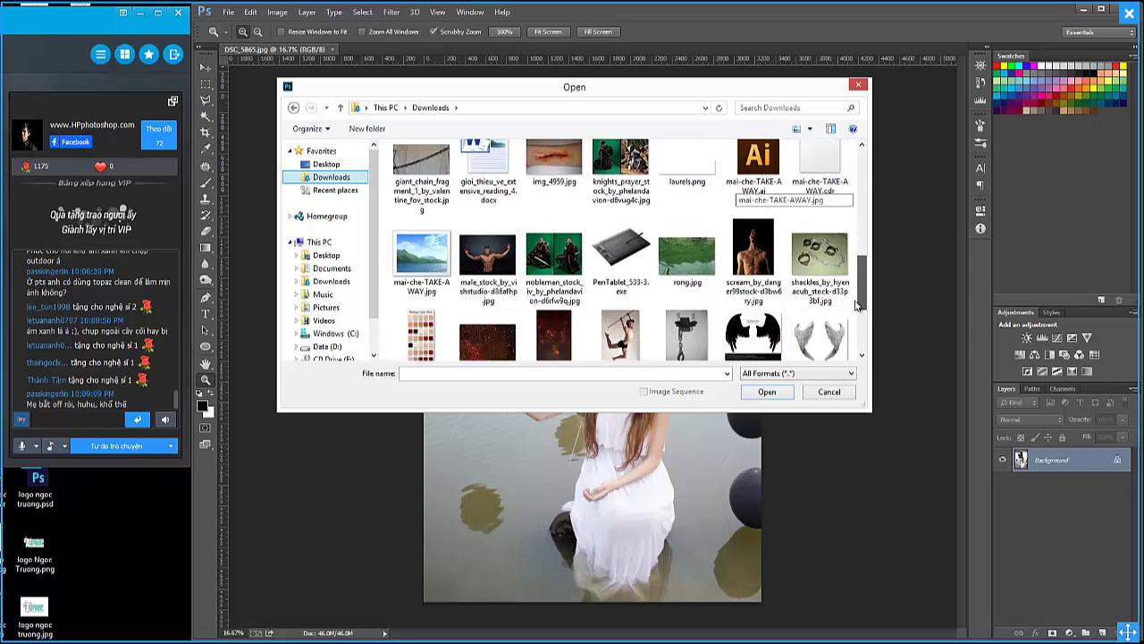
pyautogui.click(687, 255)
pyautogui.click(767, 392)
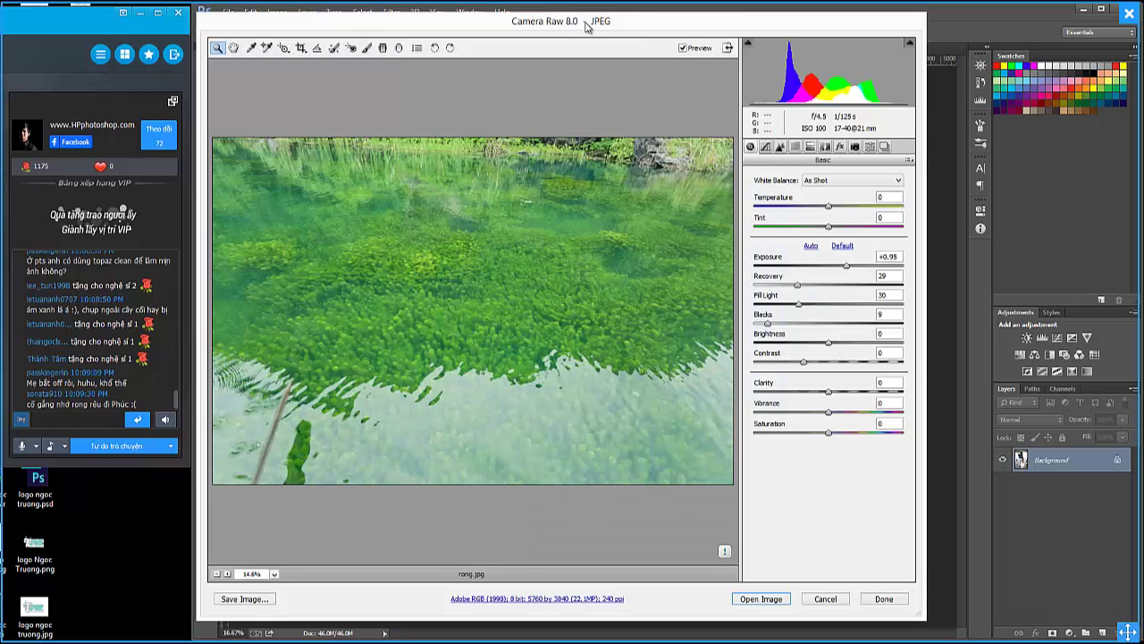
# Reset the Basic adjustments to default and lower Exposure to -0.20.
pyautogui.moveTo(585, 27); pyautogui.dragTo(627, 27)
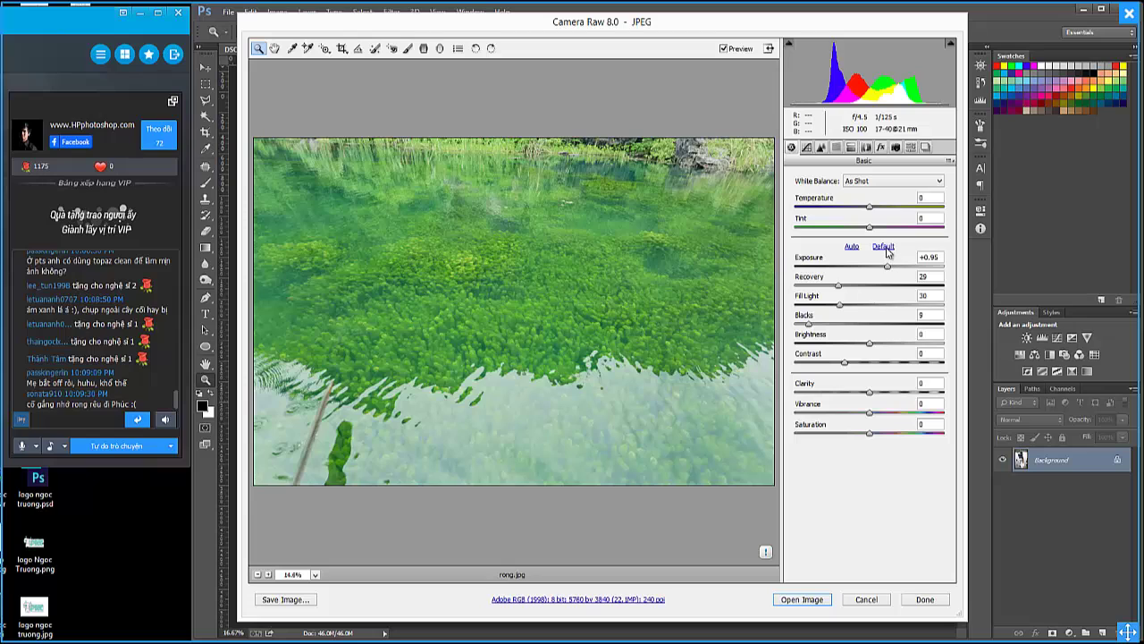
pyautogui.click(883, 246)
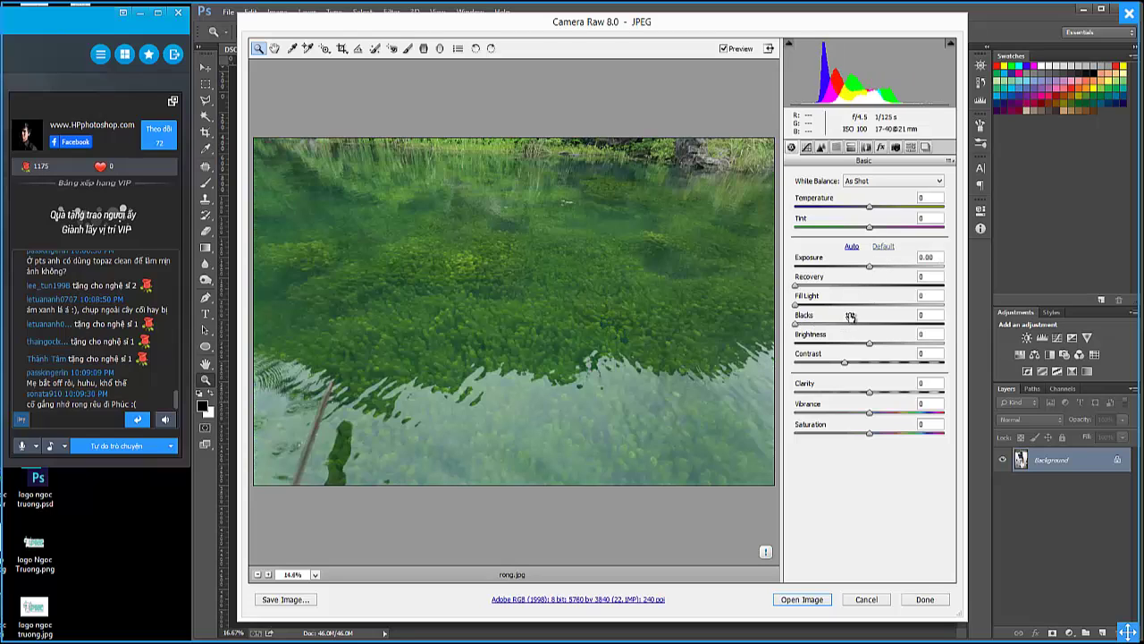
pyautogui.click(871, 268)
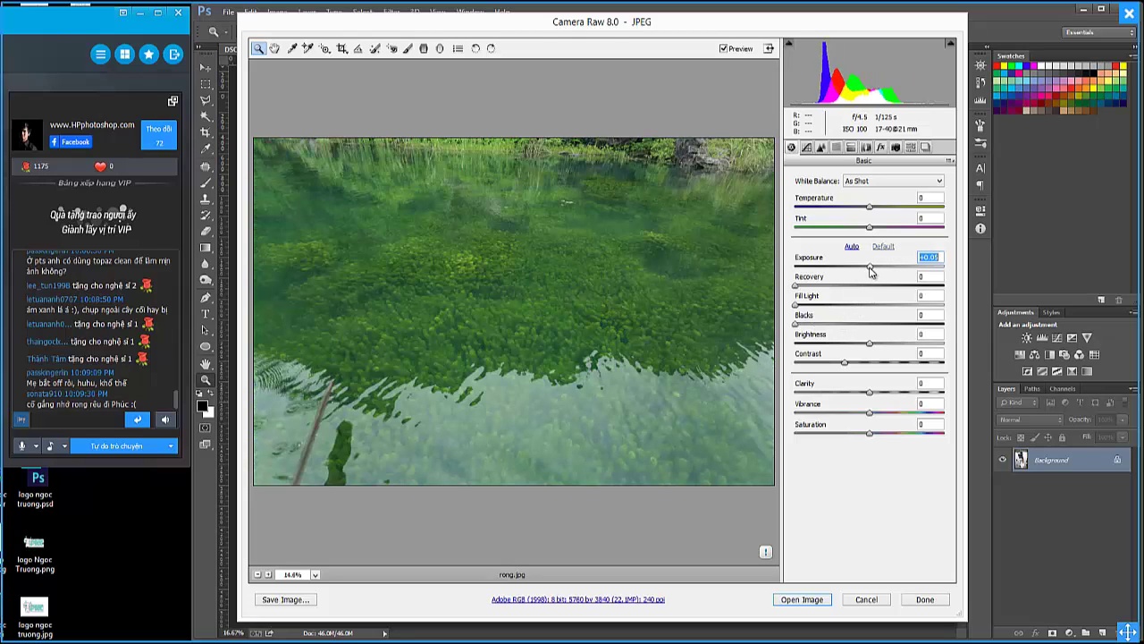
pyautogui.moveTo(870, 269); pyautogui.dragTo(865, 268)
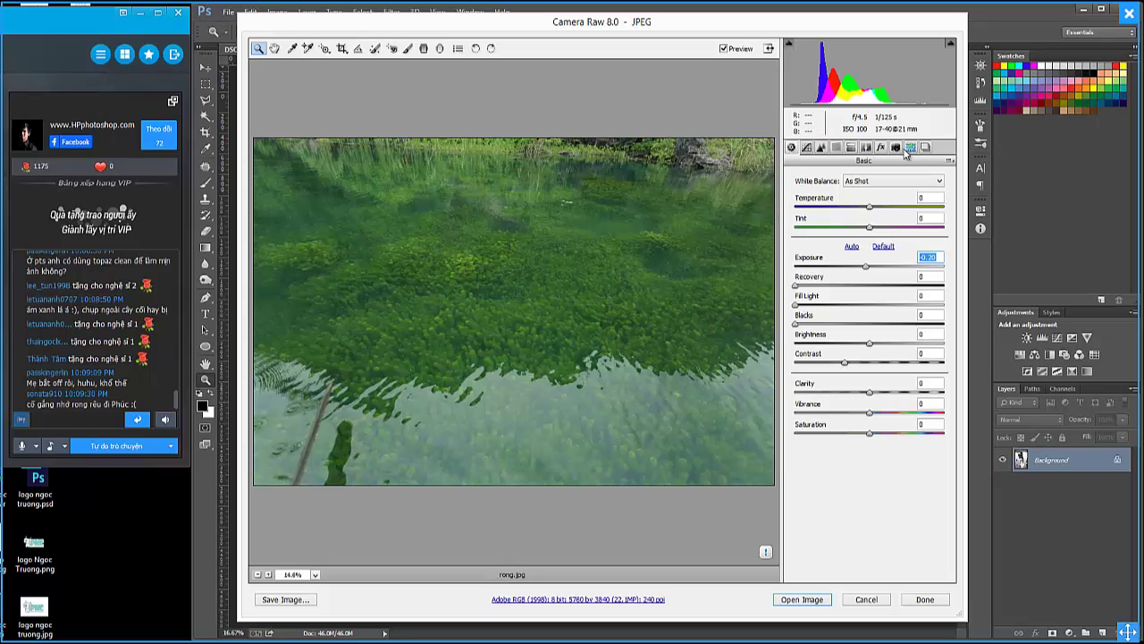
# Switch the Camera Calibration process version to 2003.
pyautogui.click(910, 148)
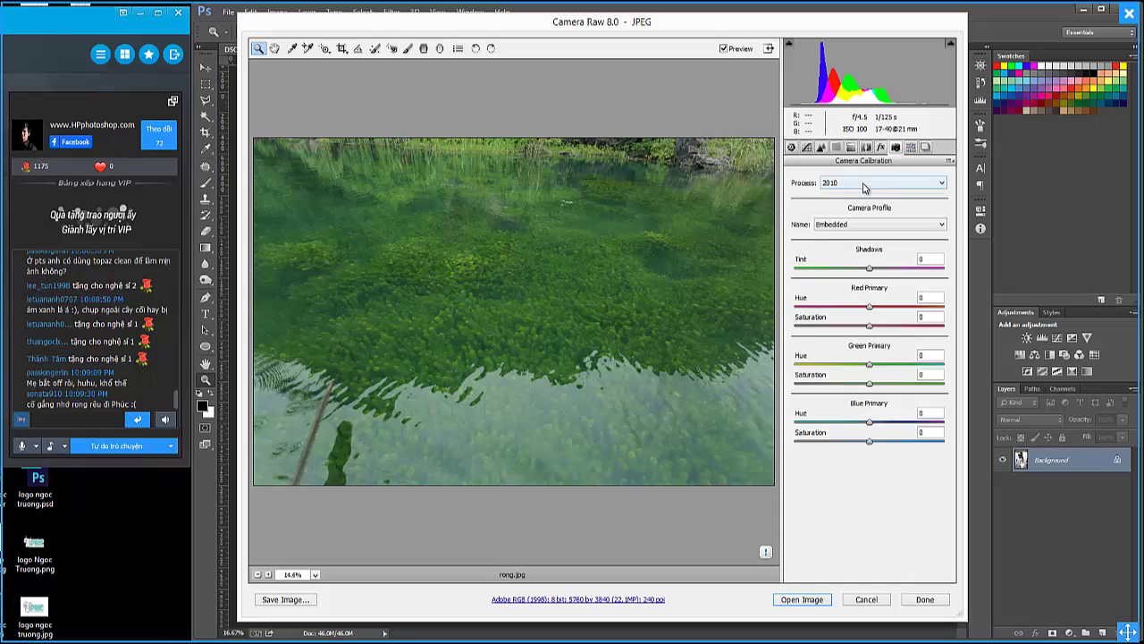
pyautogui.click(861, 183)
pyautogui.click(857, 211)
pyautogui.click(791, 148)
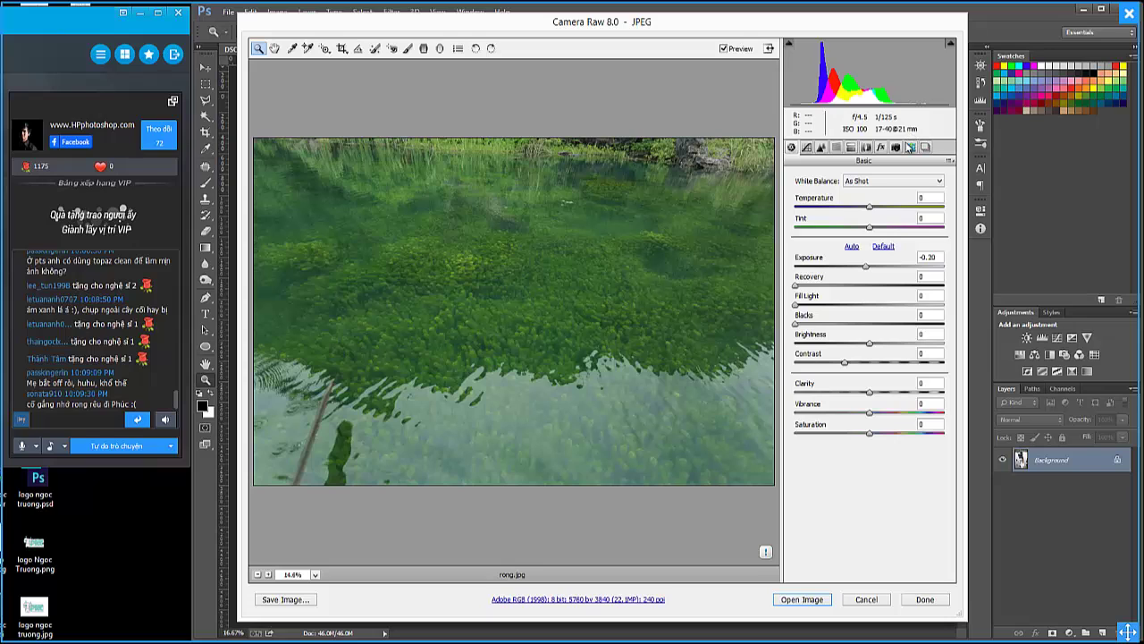
# Raise Recovery to mid-range, then return the process version to 2012 (Current).
pyautogui.click(796, 286)
pyautogui.moveTo(797, 291); pyautogui.dragTo(867, 291)
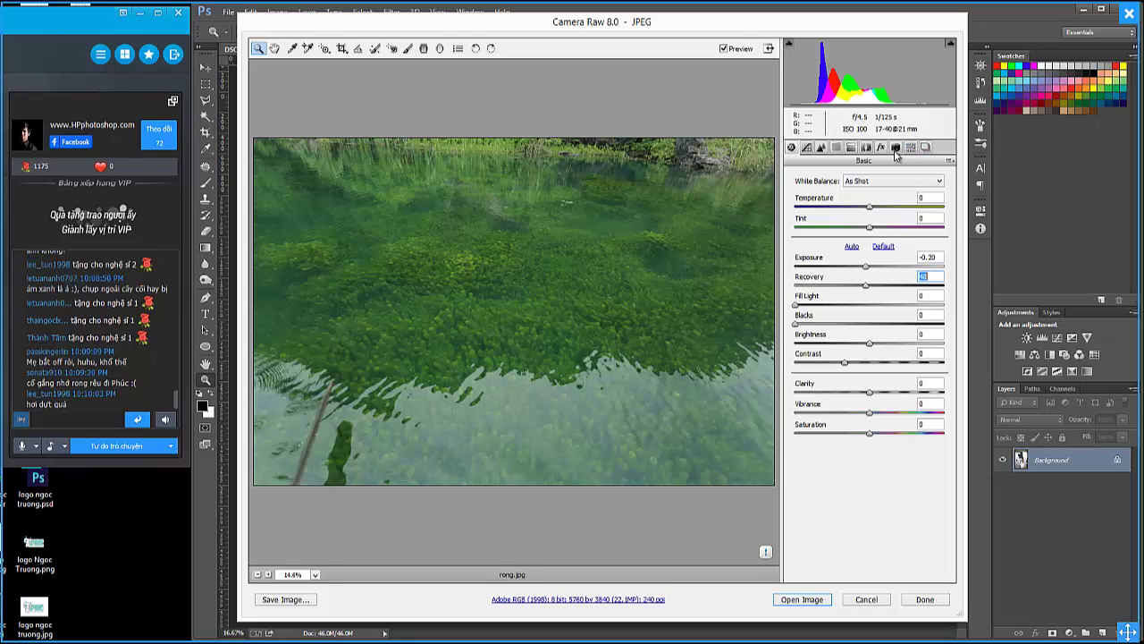
pyautogui.click(897, 148)
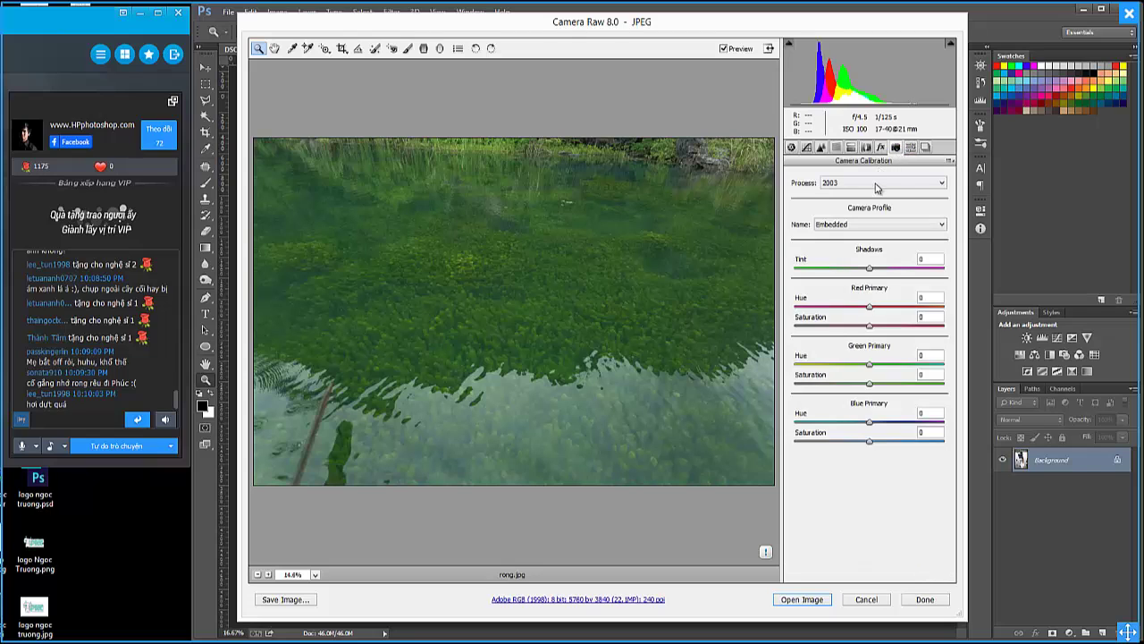
pyautogui.click(877, 183)
pyautogui.click(872, 193)
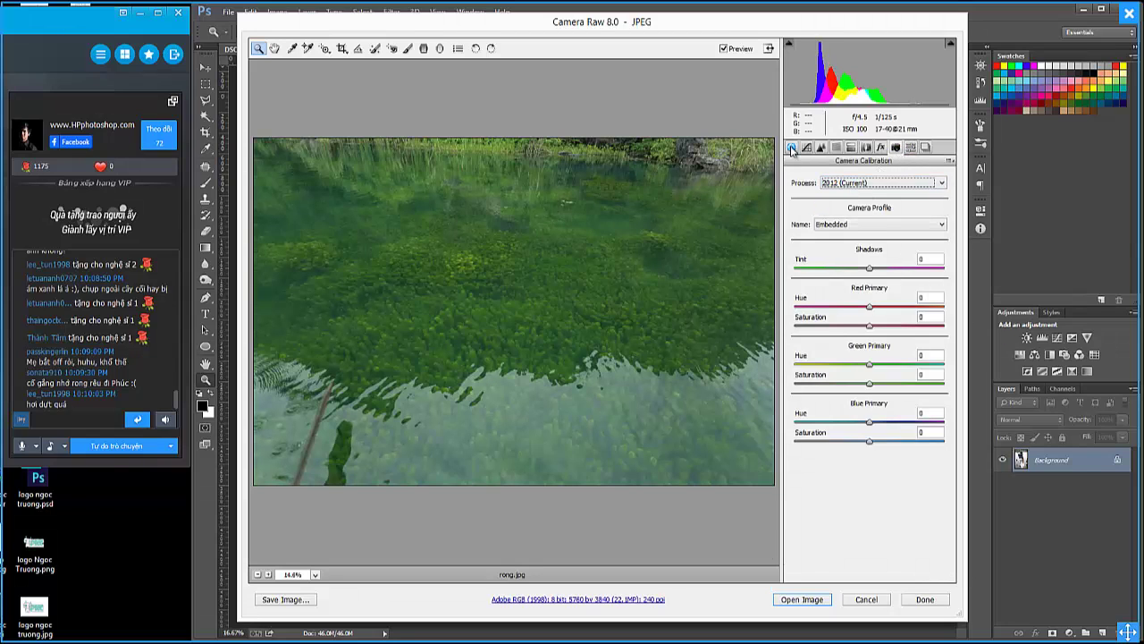
# Set Whites to +52 and Blacks to -19 in the Basic tab.
pyautogui.click(791, 148)
pyautogui.moveTo(812, 340); pyautogui.dragTo(868, 355)
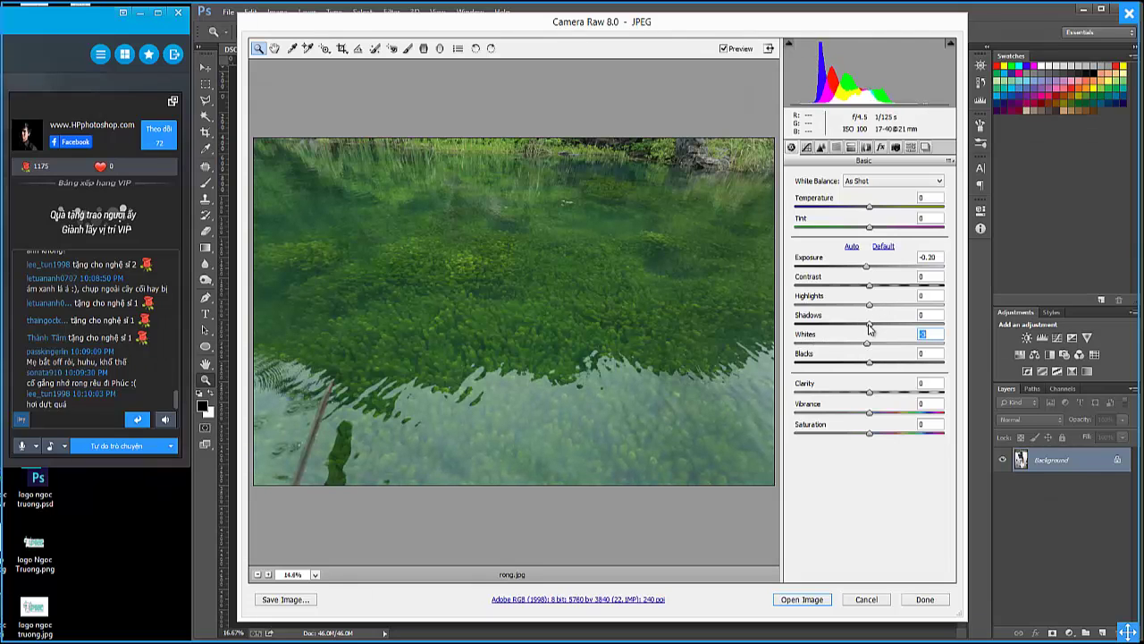
pyautogui.moveTo(869, 344)
pyautogui.mouseDown()
pyautogui.moveTo(830, 346)
pyautogui.moveTo(853, 345)
pyautogui.mouseUp()
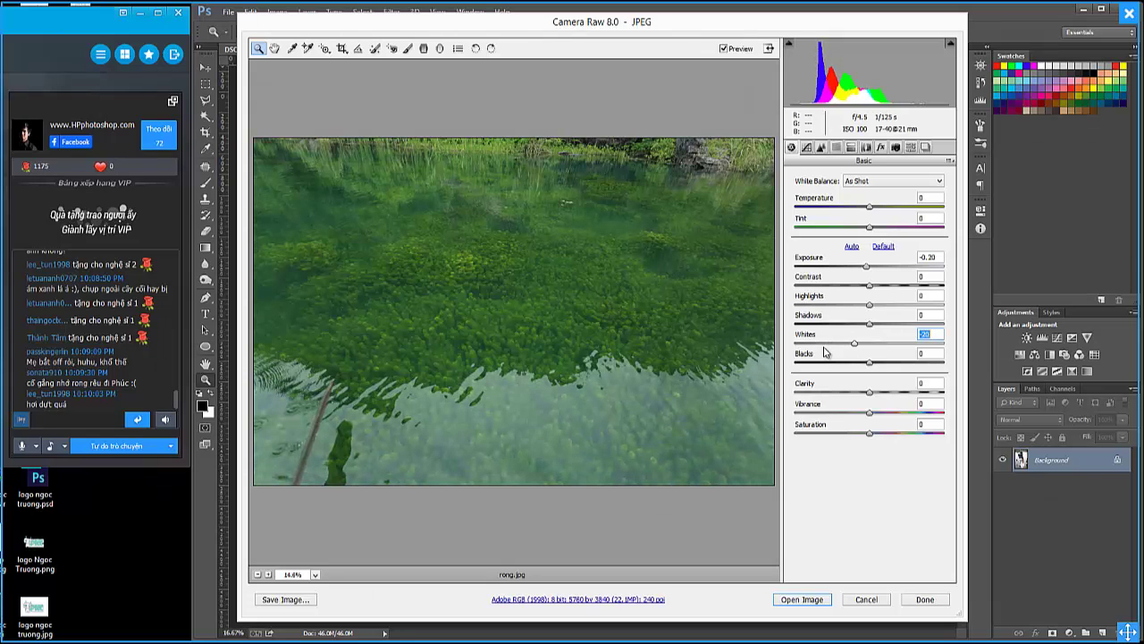
pyautogui.moveTo(826, 352); pyautogui.dragTo(844, 347)
pyautogui.moveTo(844, 348); pyautogui.dragTo(914, 354)
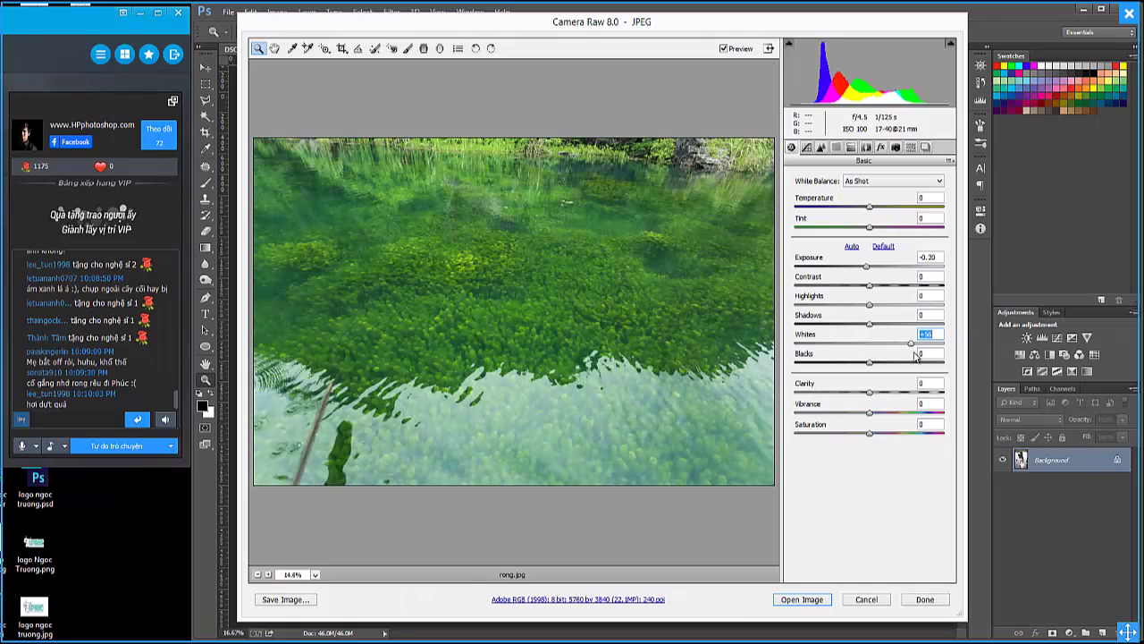
pyautogui.moveTo(868, 362); pyautogui.dragTo(855, 364)
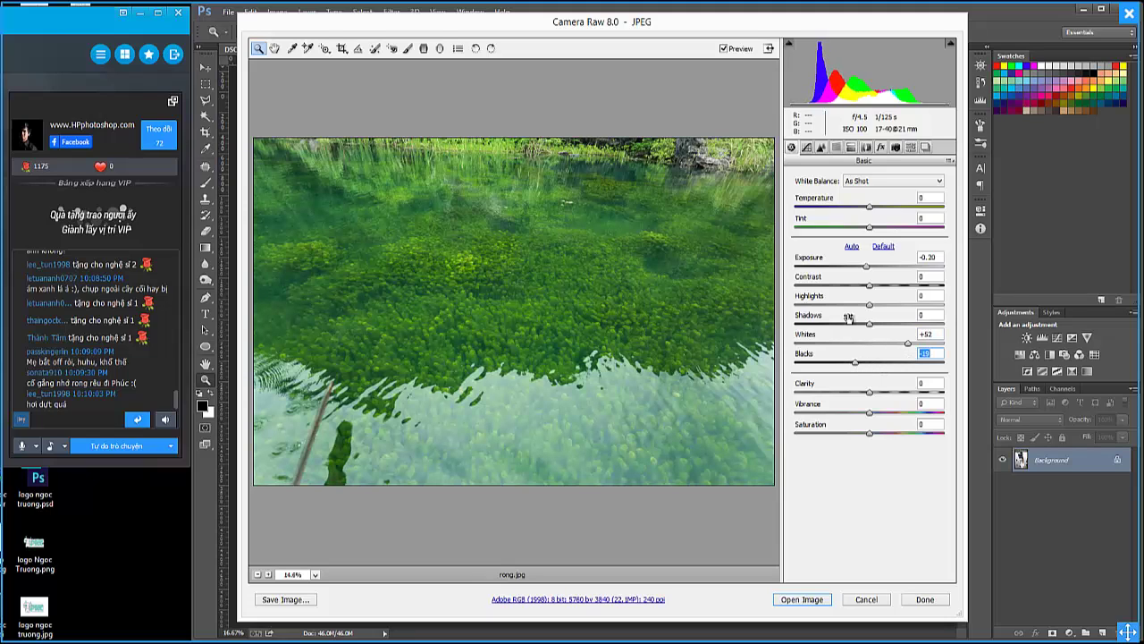
# Raise Vibrance to +11 and Clarity to +21, then open rong.jpg in Photoshop.
pyautogui.click(875, 415)
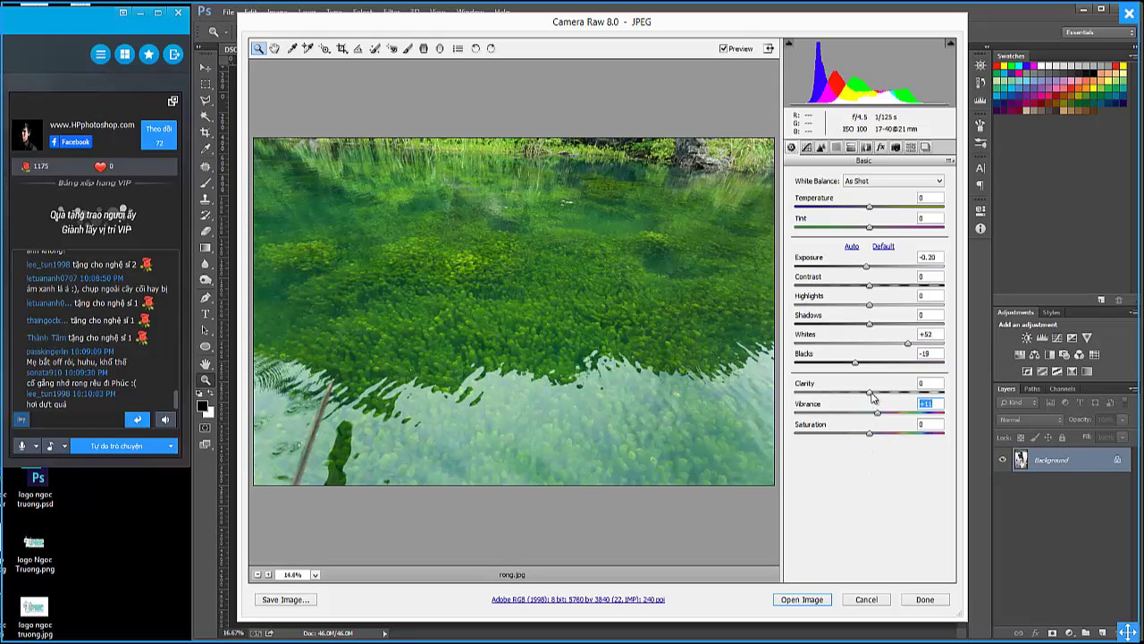
pyautogui.moveTo(871, 393); pyautogui.dragTo(885, 394)
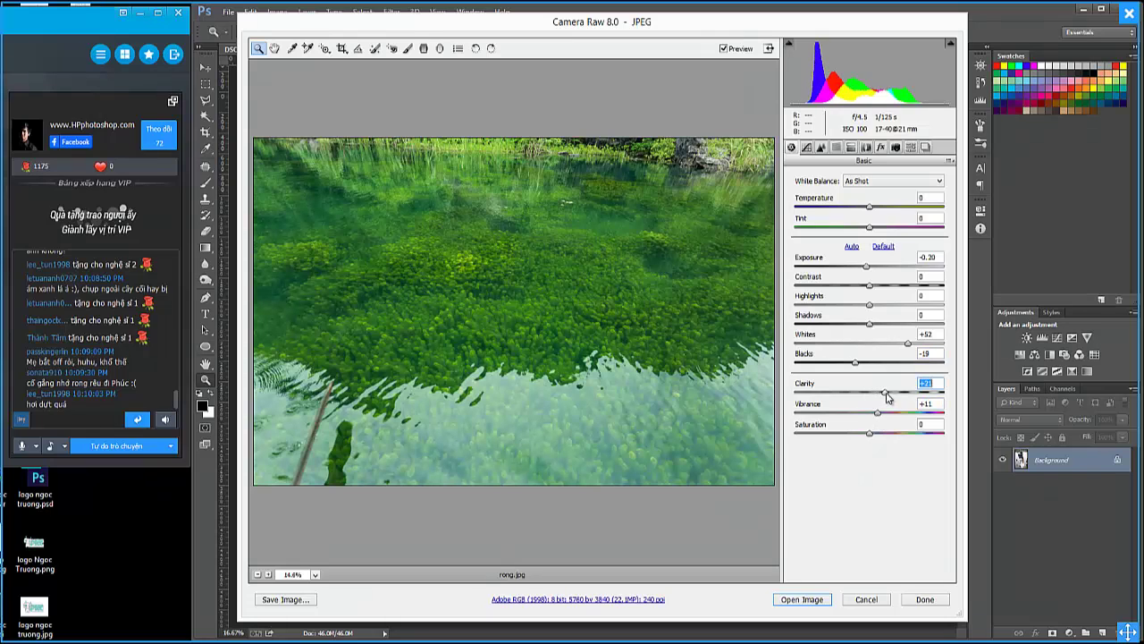
pyautogui.click(815, 599)
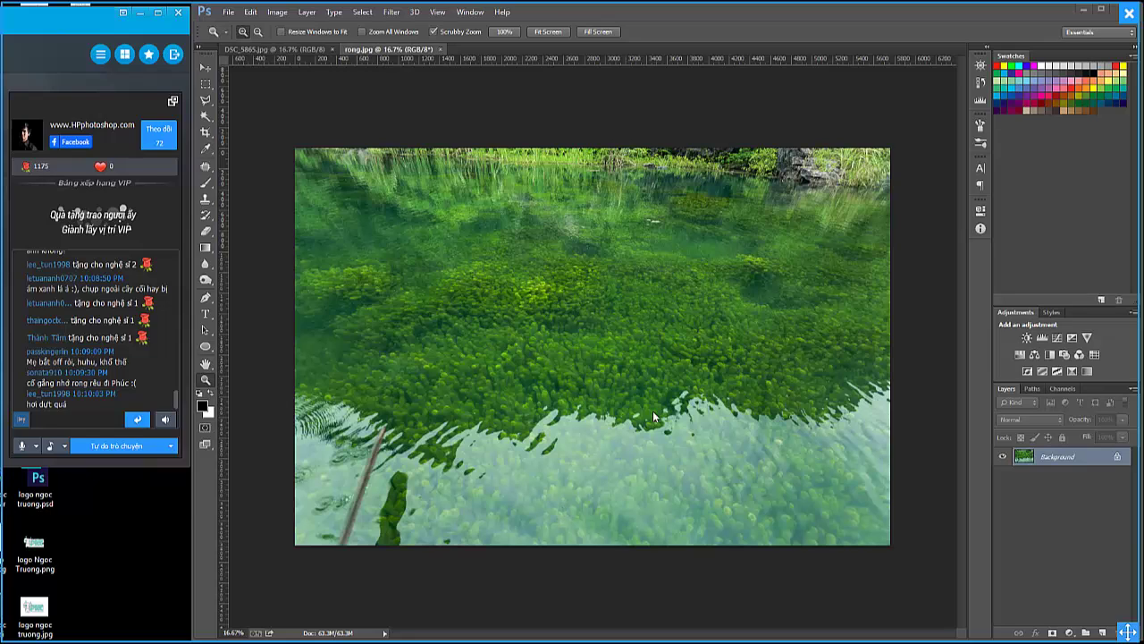
# Drag the water-weed image into the balloon photo as a new layer and move it up.
pyautogui.click(206, 69)
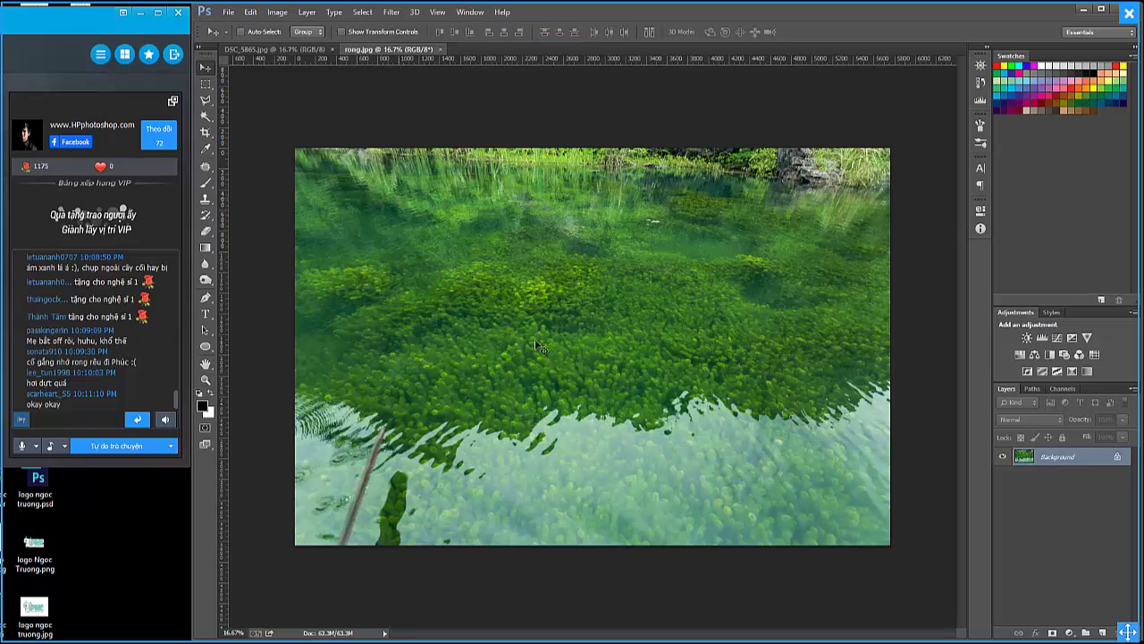
pyautogui.moveTo(316, 49); pyautogui.dragTo(296, 51)
pyautogui.click(296, 49)
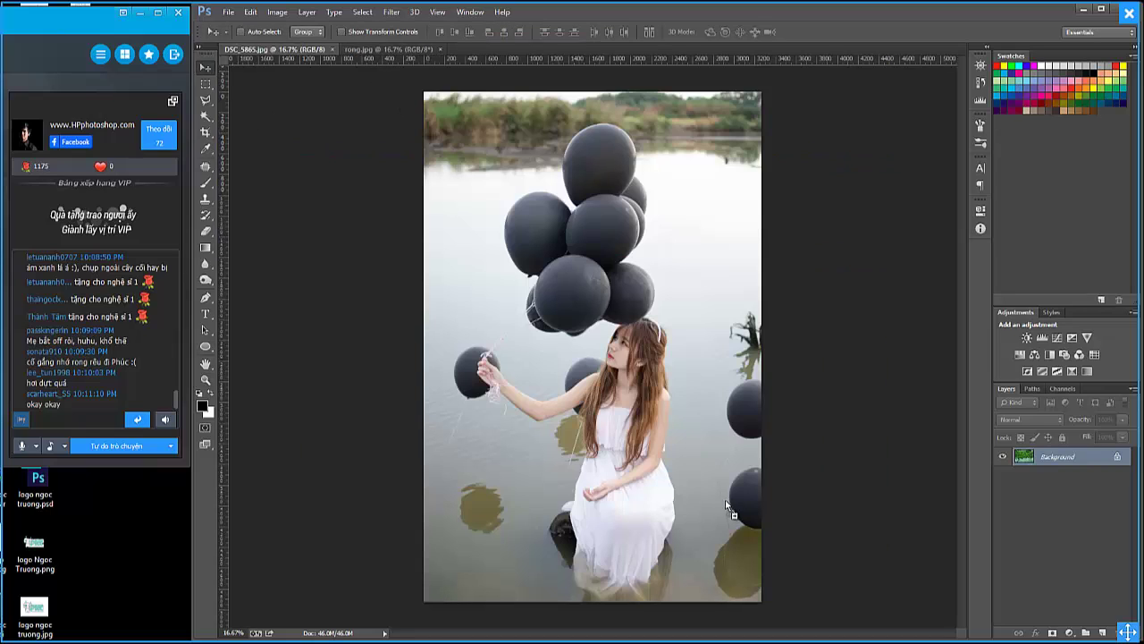
pyautogui.moveTo(672, 463); pyautogui.dragTo(675, 466)
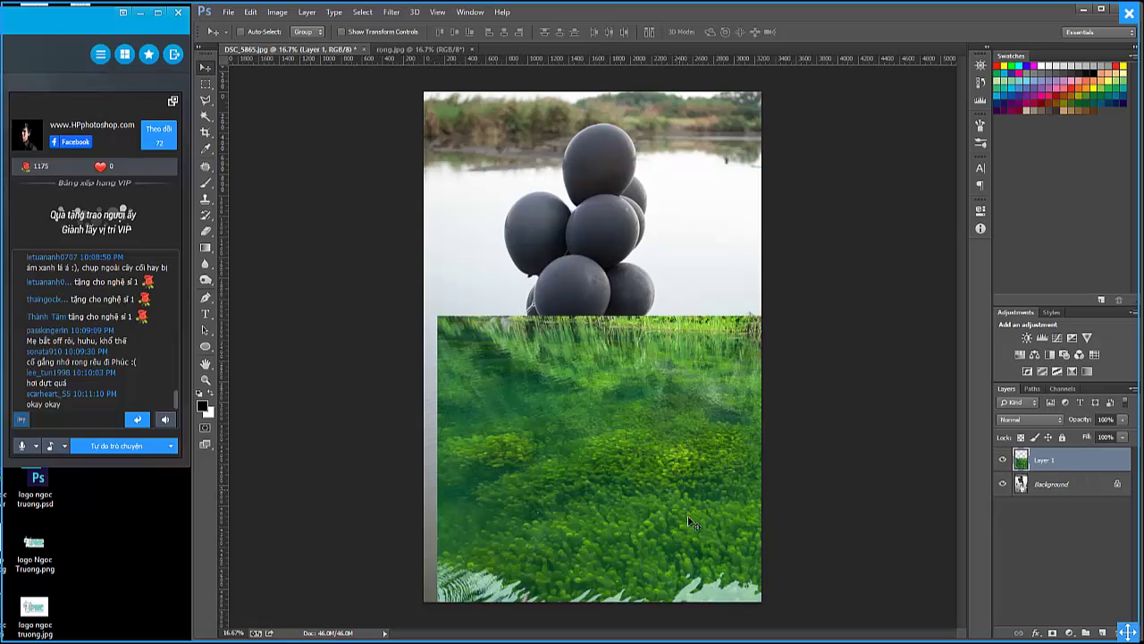
pyautogui.moveTo(583, 425); pyautogui.dragTo(570, 285)
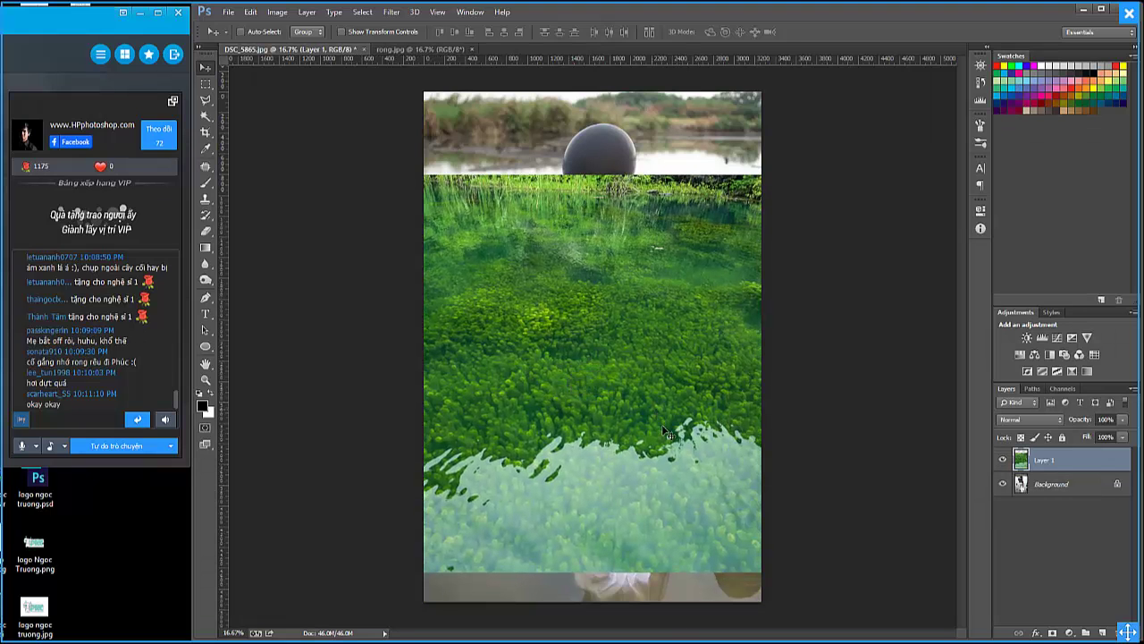
# Free-transform Layer 1 to about 127% and position it to cover the whole canvas.
pyautogui.hotkey('ctrl', 't')
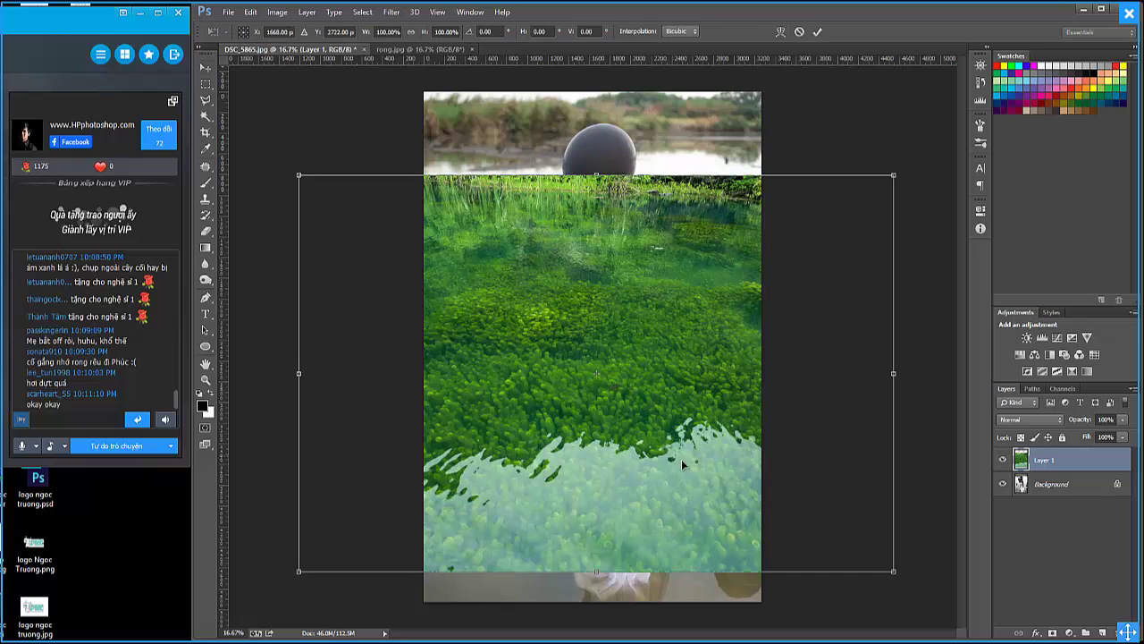
pyautogui.moveTo(561, 395); pyautogui.dragTo(432, 328)
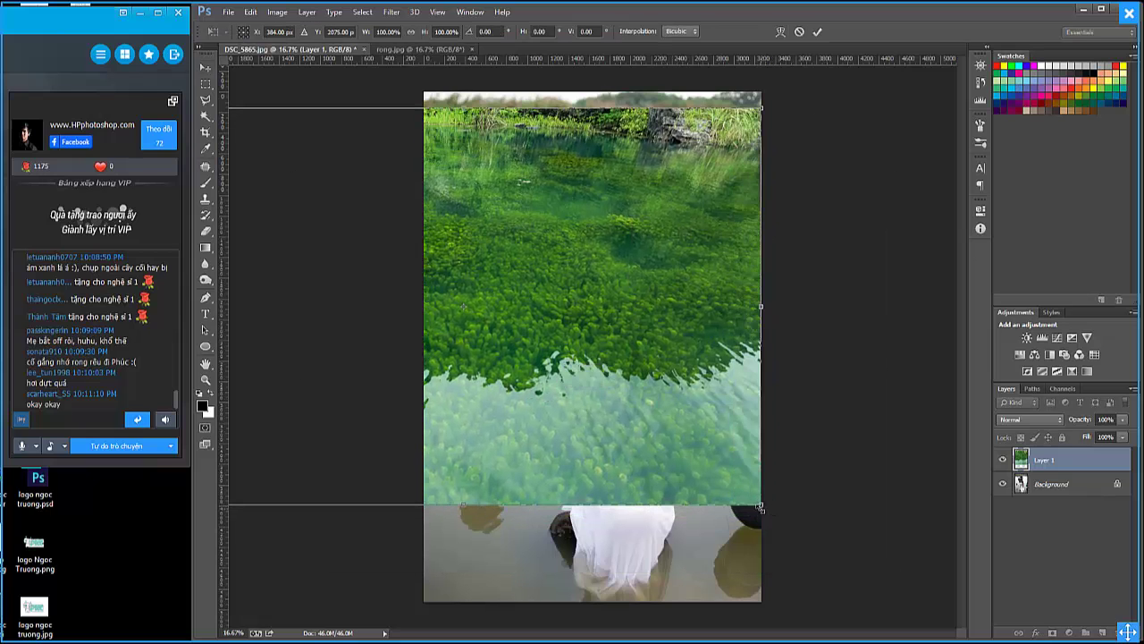
pyautogui.moveTo(826, 547); pyautogui.dragTo(930, 606)
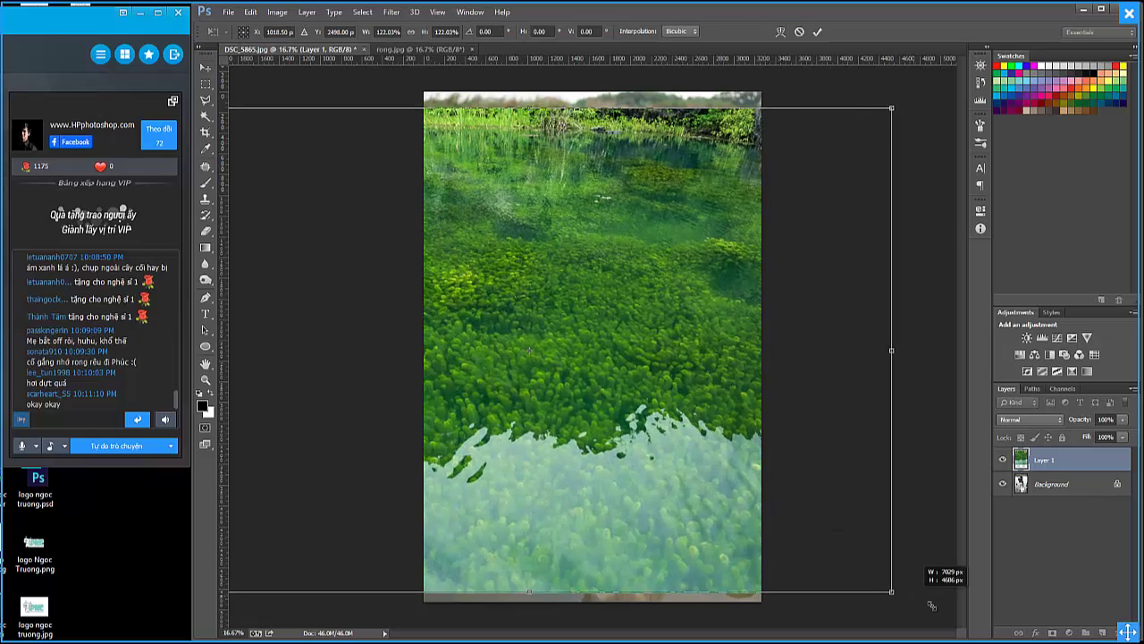
pyautogui.moveTo(629, 469); pyautogui.dragTo(620, 506)
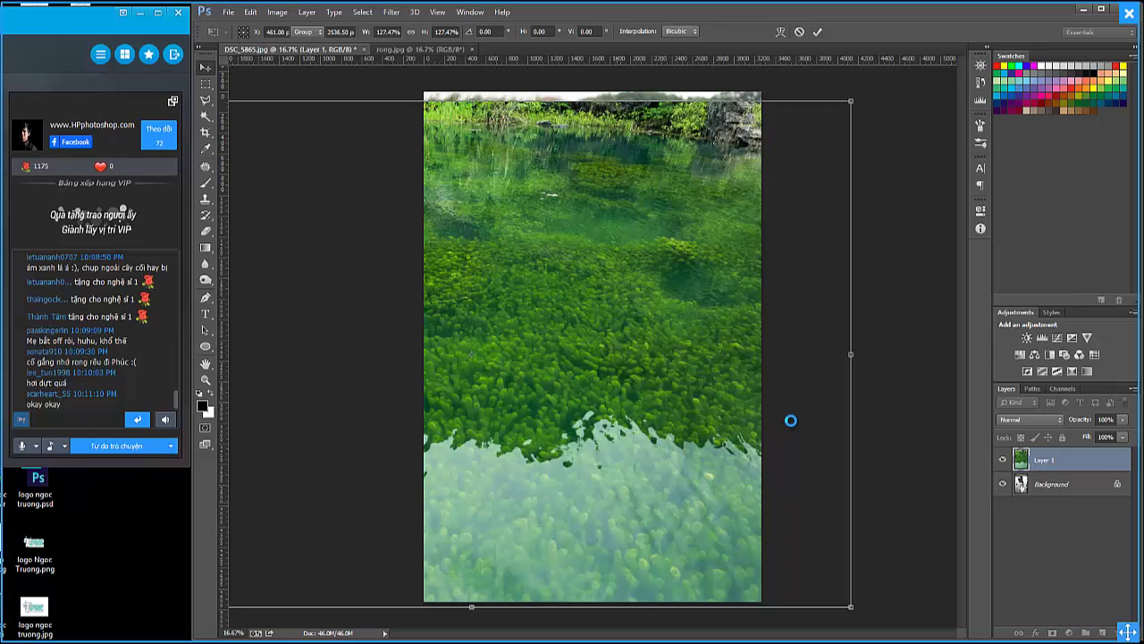
pyautogui.press('Return')
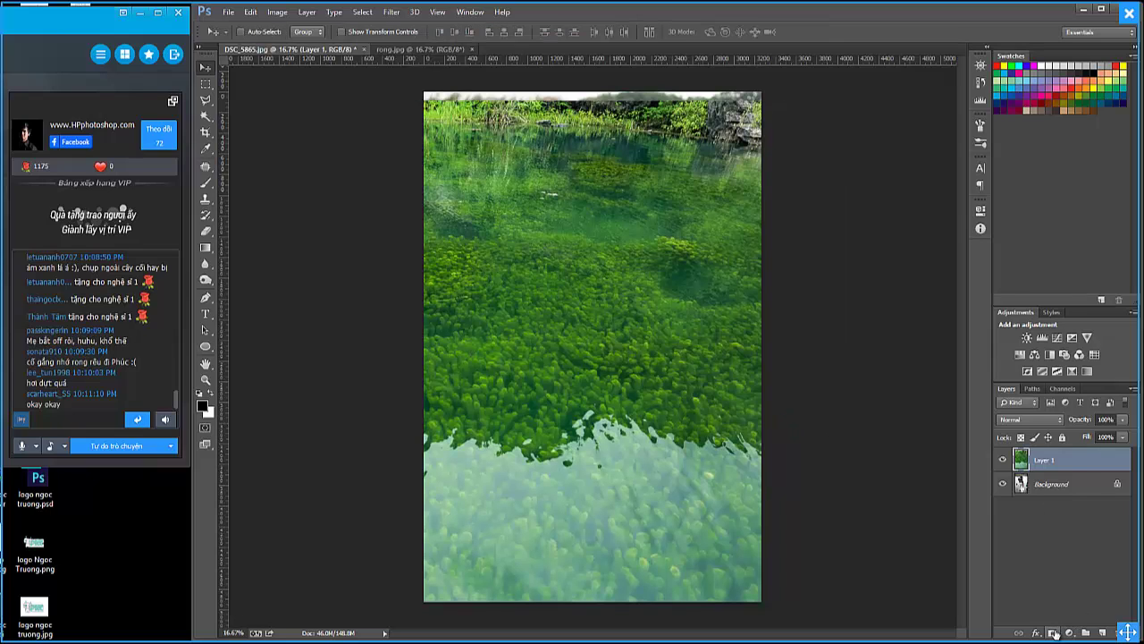
# Add a layer mask to Layer 1, invert it to black, and set a 472 px brush.
pyautogui.click(1068, 632)
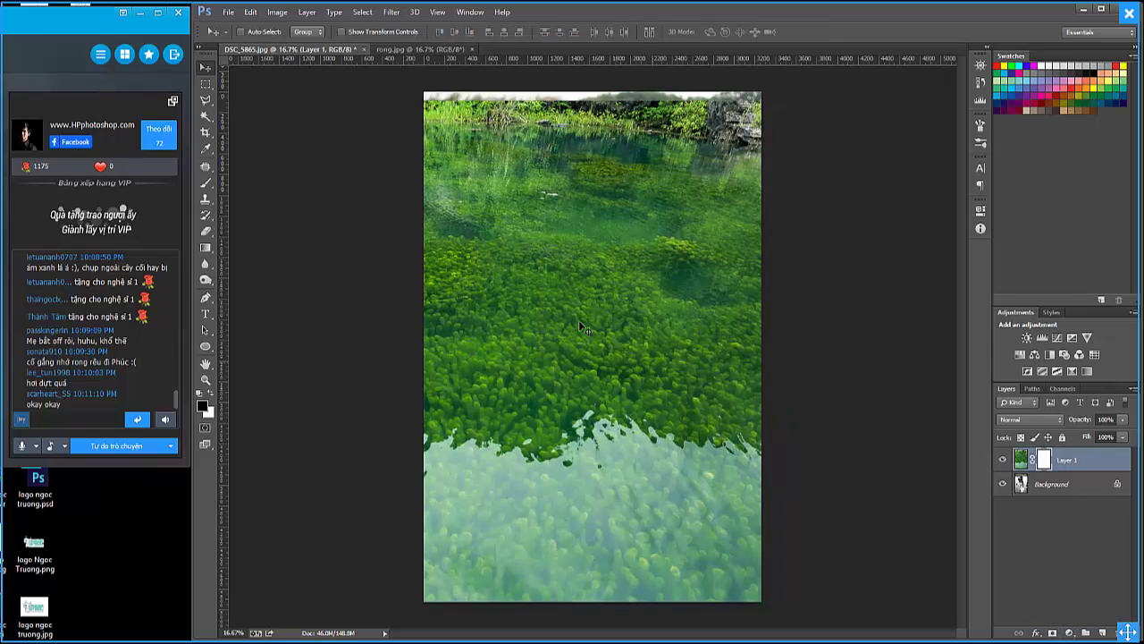
pyautogui.click(206, 181)
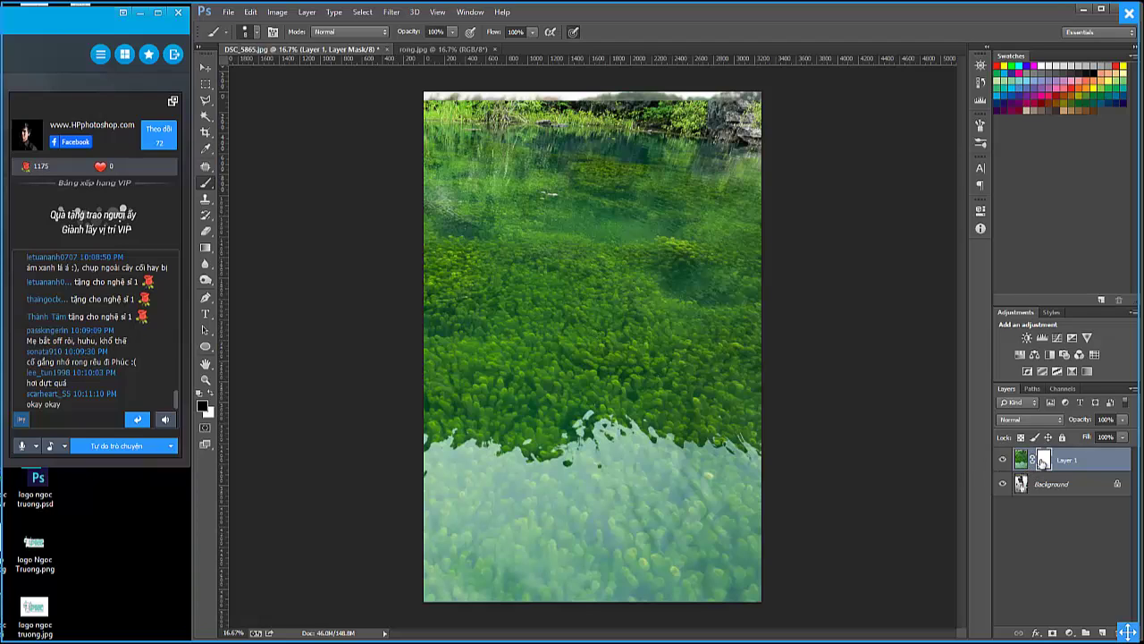
pyautogui.hotkey('ctrl', 'i')
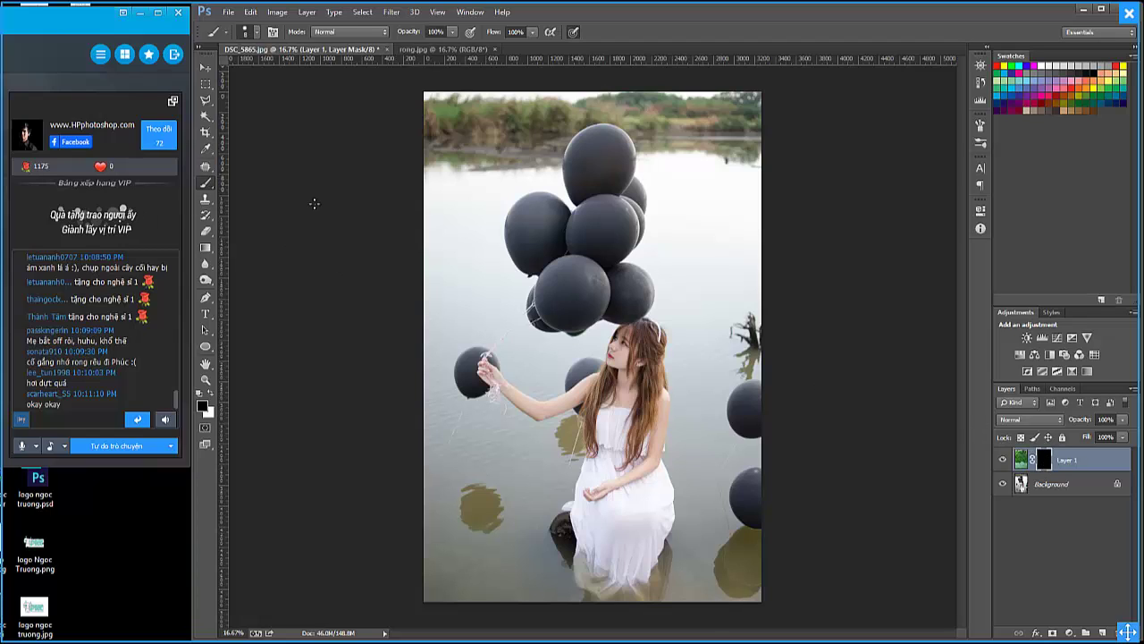
pyautogui.rightClick(532, 264)
pyautogui.moveTo(583, 282); pyautogui.dragTo(612, 280)
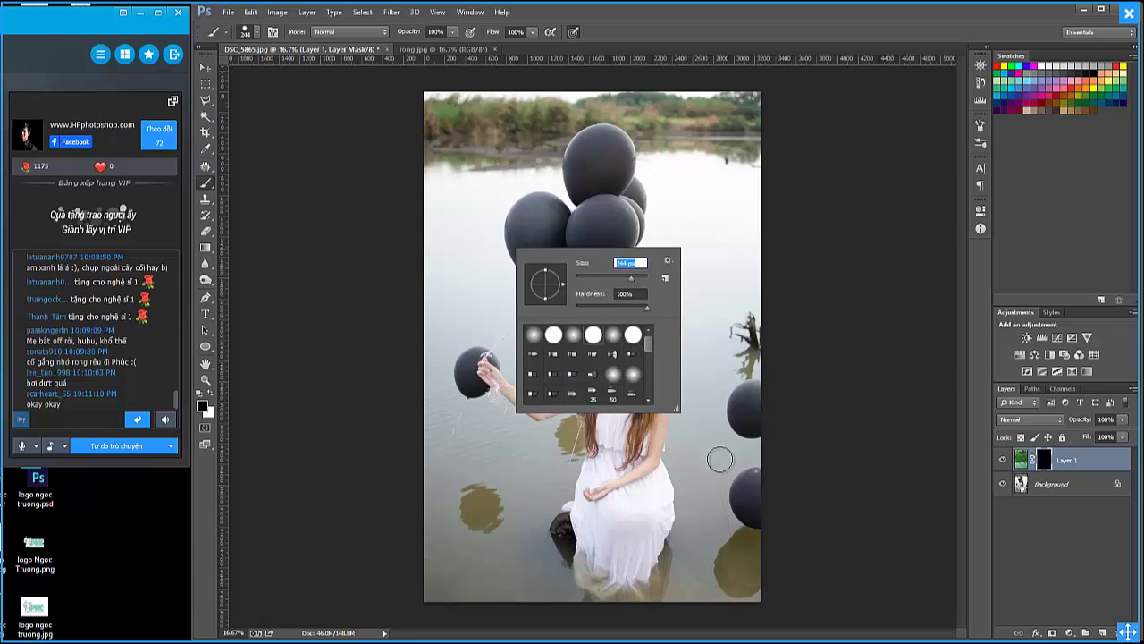
pyautogui.moveTo(640, 284); pyautogui.dragTo(642, 284)
# Paint white with a soft brush from the bottom up to the horizon, then move Layer 1 down about 150 px.
pyautogui.click(213, 398)
pyautogui.moveTo(555, 559); pyautogui.dragTo(746, 577)
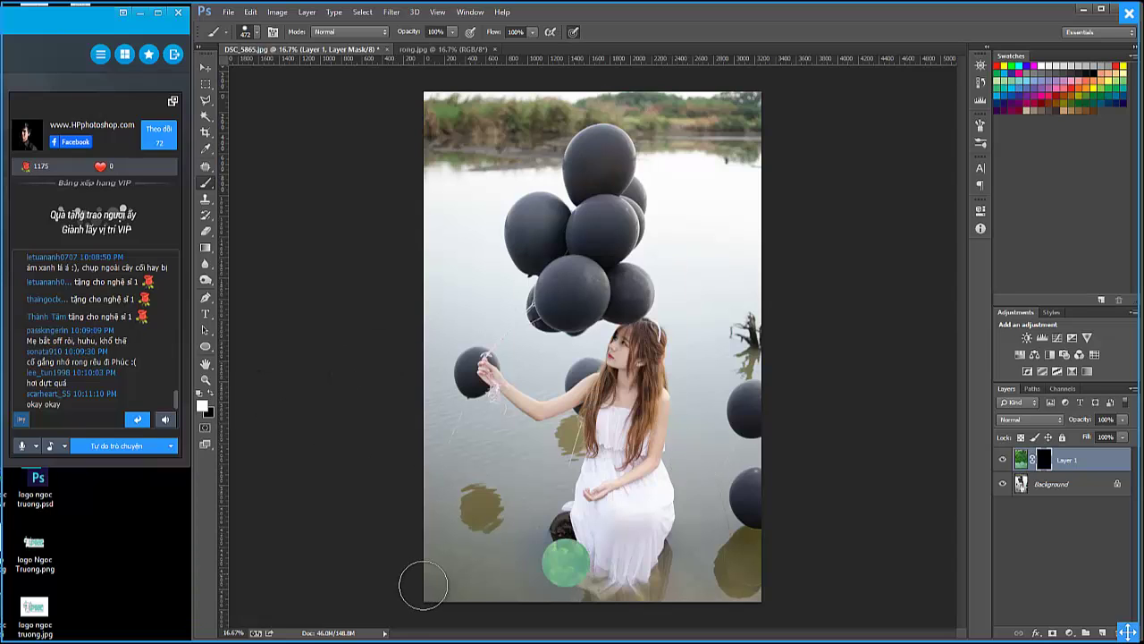
pyautogui.rightClick(572, 418)
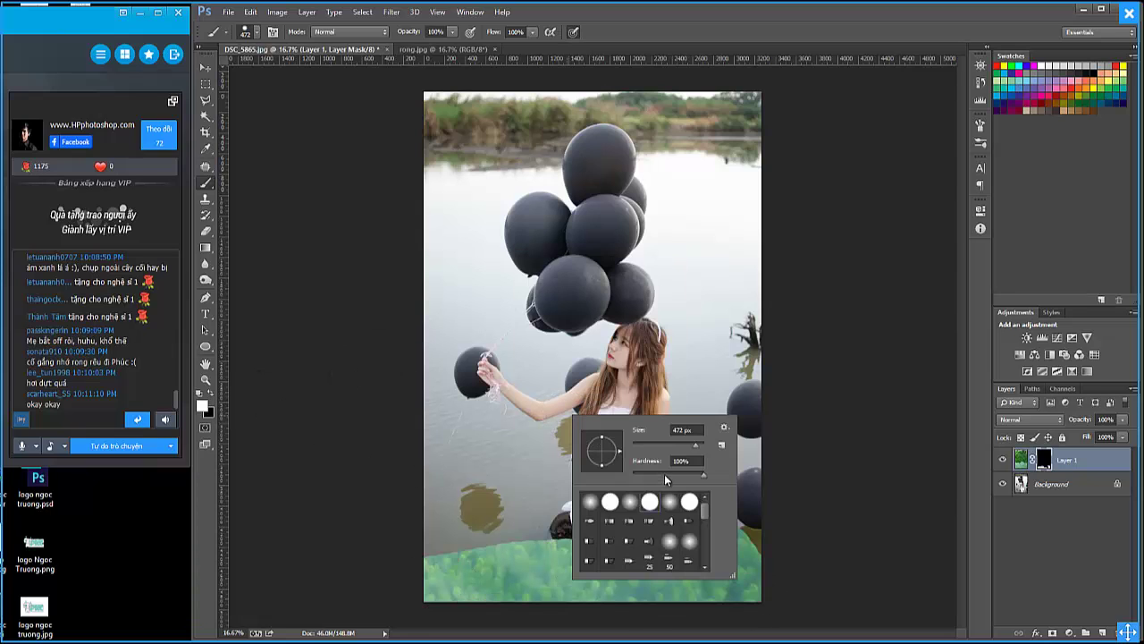
pyautogui.moveTo(666, 480); pyautogui.dragTo(657, 480)
pyautogui.moveTo(528, 470)
pyautogui.mouseDown()
pyautogui.moveTo(577, 536)
pyautogui.moveTo(733, 559)
pyautogui.mouseUp()
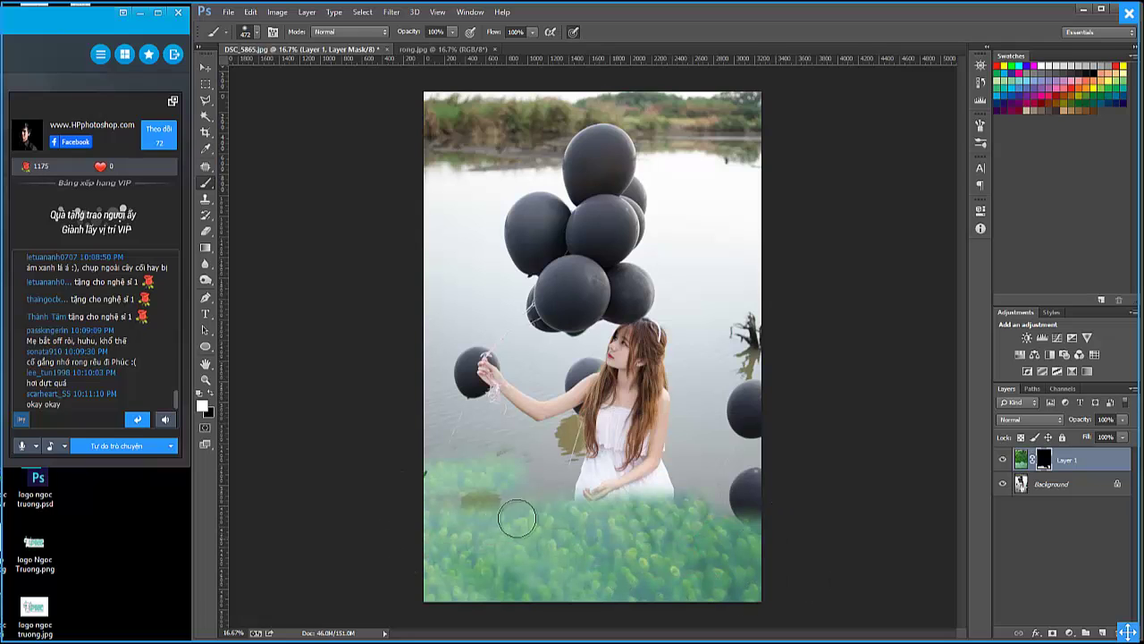
pyautogui.moveTo(517, 519)
pyautogui.mouseDown()
pyautogui.moveTo(477, 485)
pyautogui.moveTo(560, 455)
pyautogui.moveTo(707, 445)
pyautogui.moveTo(630, 443)
pyautogui.moveTo(742, 429)
pyautogui.moveTo(465, 425)
pyautogui.moveTo(770, 398)
pyautogui.moveTo(608, 394)
pyautogui.moveTo(499, 360)
pyautogui.moveTo(414, 366)
pyautogui.moveTo(447, 390)
pyautogui.mouseUp()
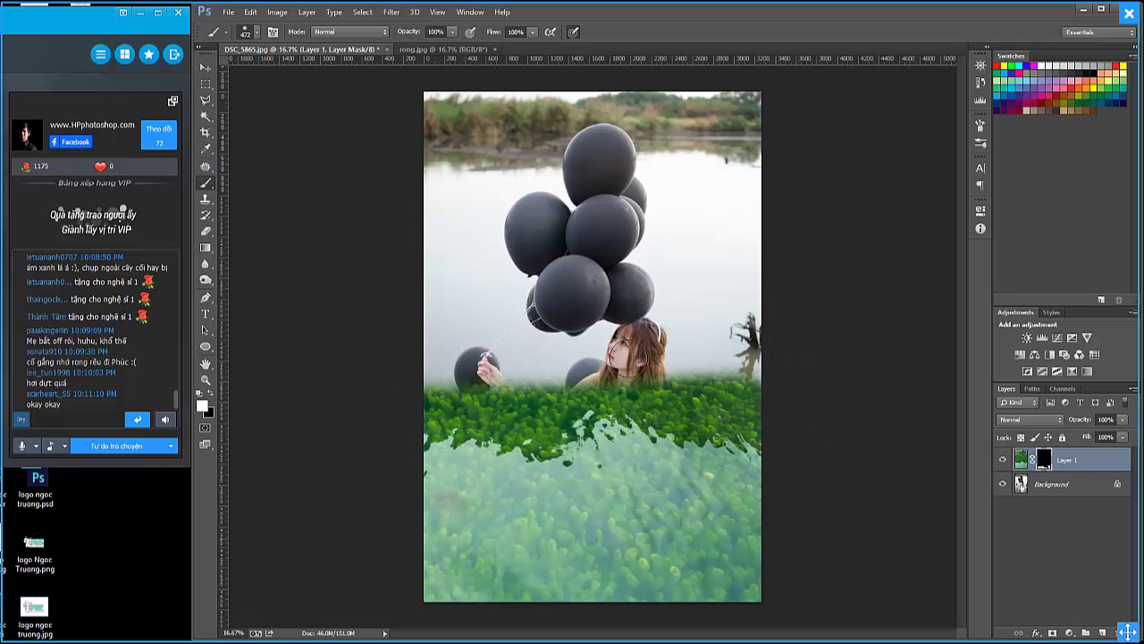
pyautogui.moveTo(442, 349)
pyautogui.mouseDown()
pyautogui.moveTo(445, 389)
pyautogui.moveTo(416, 316)
pyautogui.moveTo(831, 311)
pyautogui.moveTo(438, 357)
pyautogui.moveTo(545, 301)
pyautogui.moveTo(370, 312)
pyautogui.moveTo(792, 306)
pyautogui.moveTo(662, 286)
pyautogui.moveTo(429, 284)
pyautogui.moveTo(385, 406)
pyautogui.mouseUp()
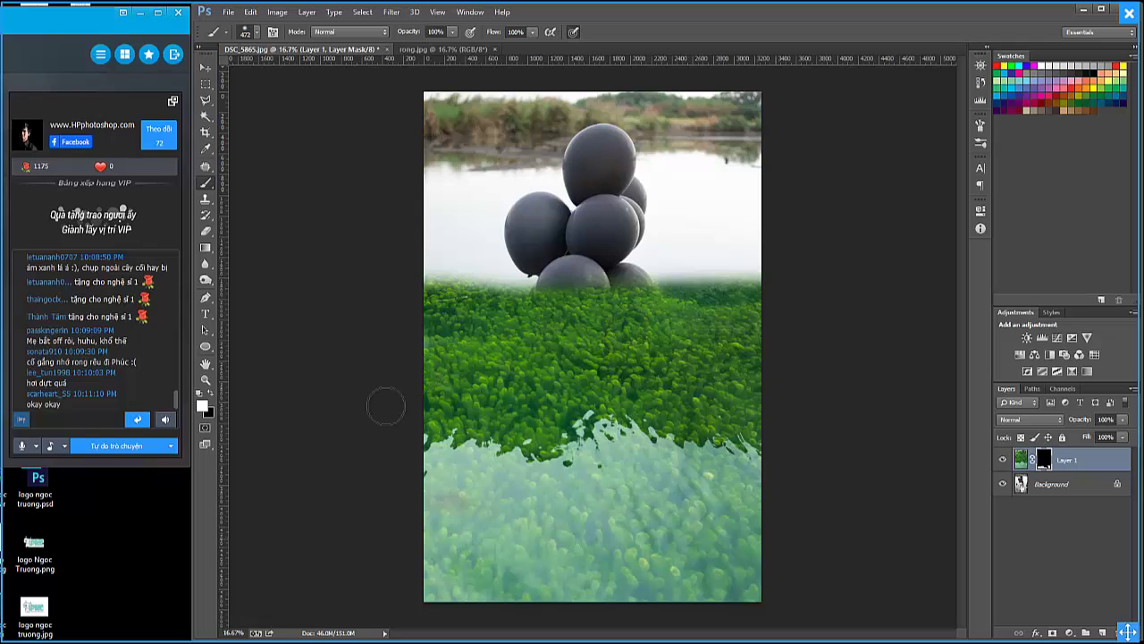
pyautogui.press(']')
pyautogui.press(']')
pyautogui.press(']')
pyautogui.press(']')
pyautogui.press(']')
pyautogui.press(']')
pyautogui.press(']')
pyautogui.press(']')
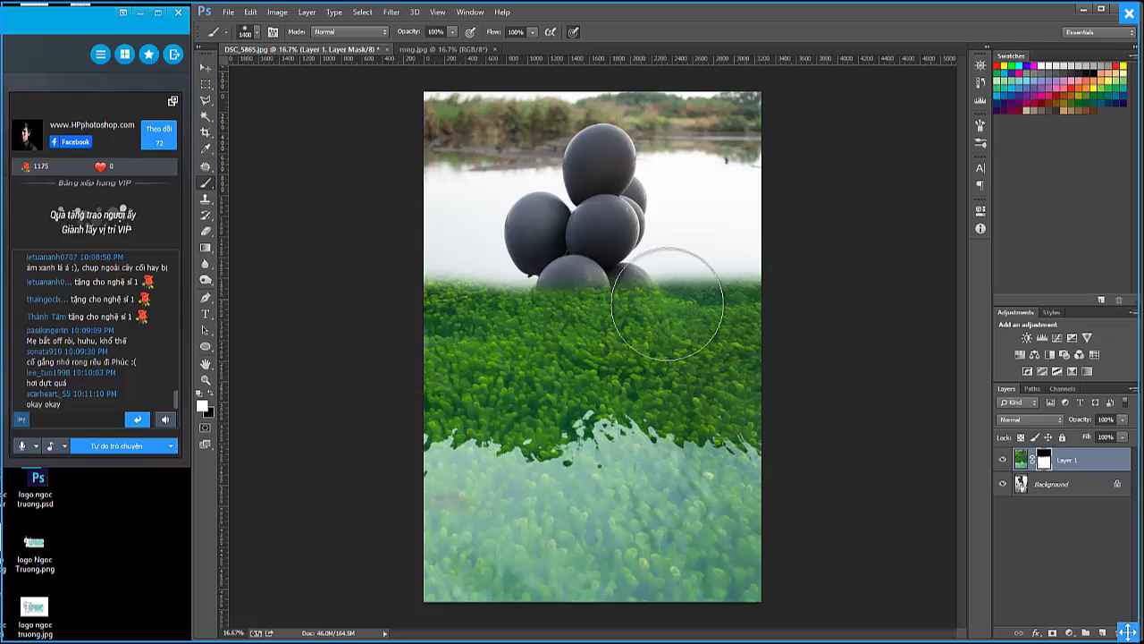
pyautogui.moveTo(667, 304)
pyautogui.mouseDown()
pyautogui.moveTo(523, 276)
pyautogui.moveTo(358, 299)
pyautogui.mouseUp()
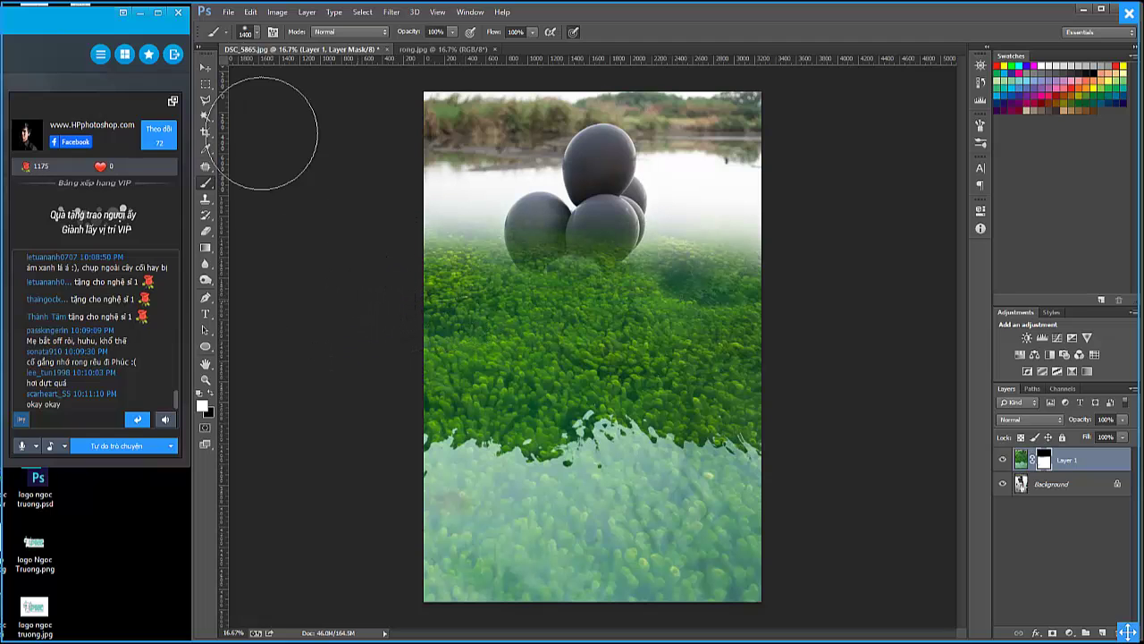
pyautogui.click(206, 68)
pyautogui.moveTo(621, 295)
pyautogui.mouseDown()
pyautogui.moveTo(613, 442)
pyautogui.moveTo(616, 380)
pyautogui.mouseUp()
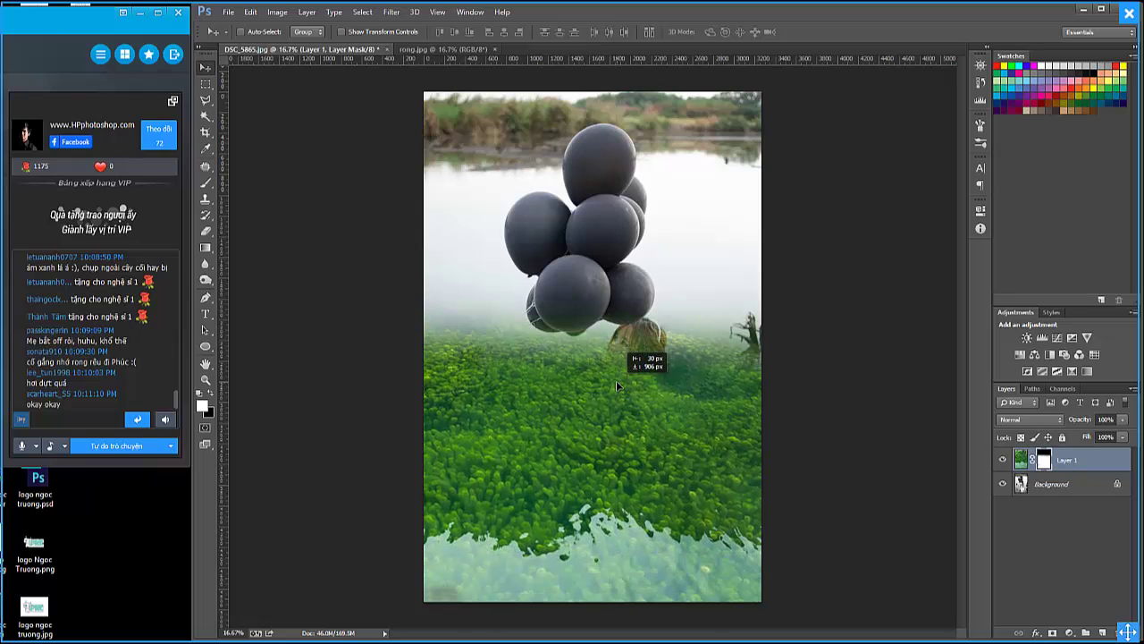
# Scale Layer 1 up to about 109% and nudge it slightly up and left.
pyautogui.hotkey('ctrl', 't')
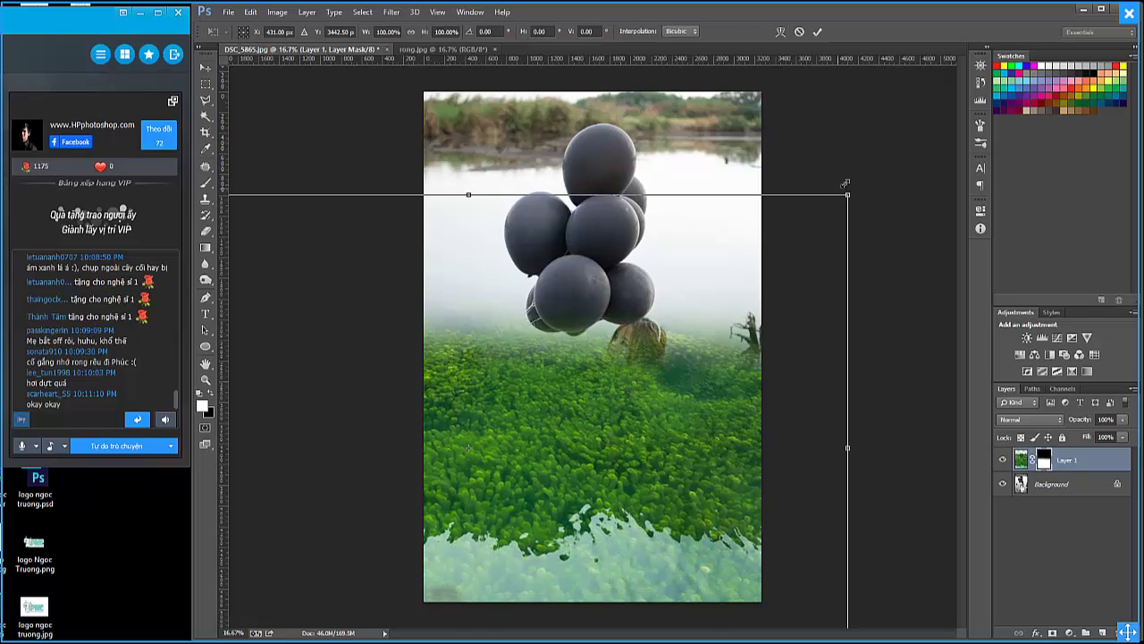
pyautogui.moveTo(874, 174); pyautogui.dragTo(944, 128)
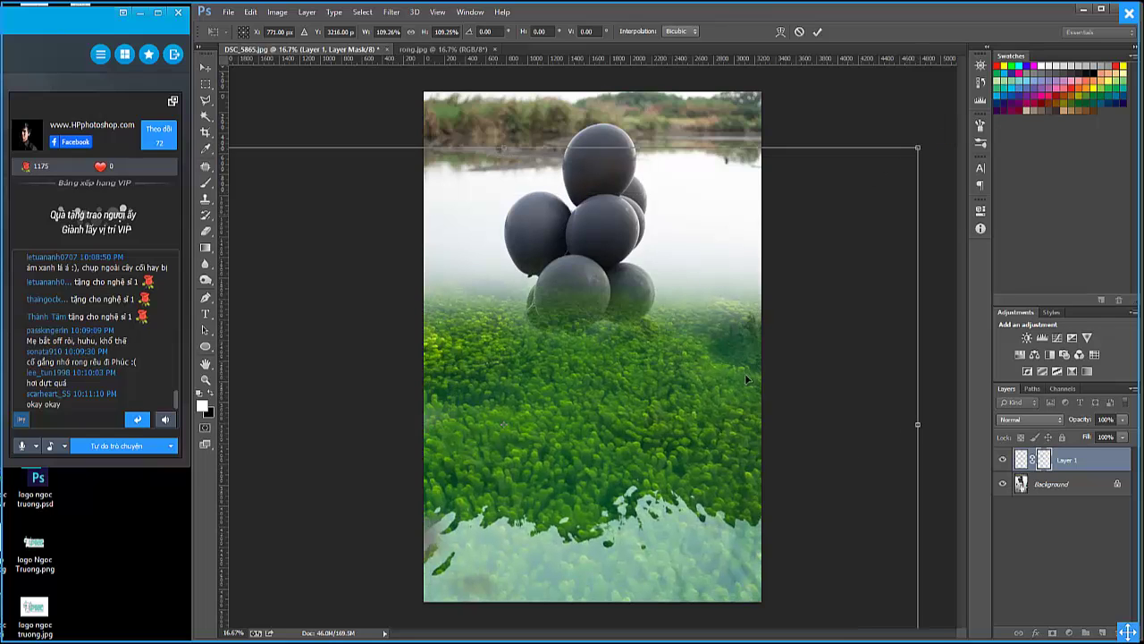
pyautogui.moveTo(697, 450); pyautogui.dragTo(694, 440)
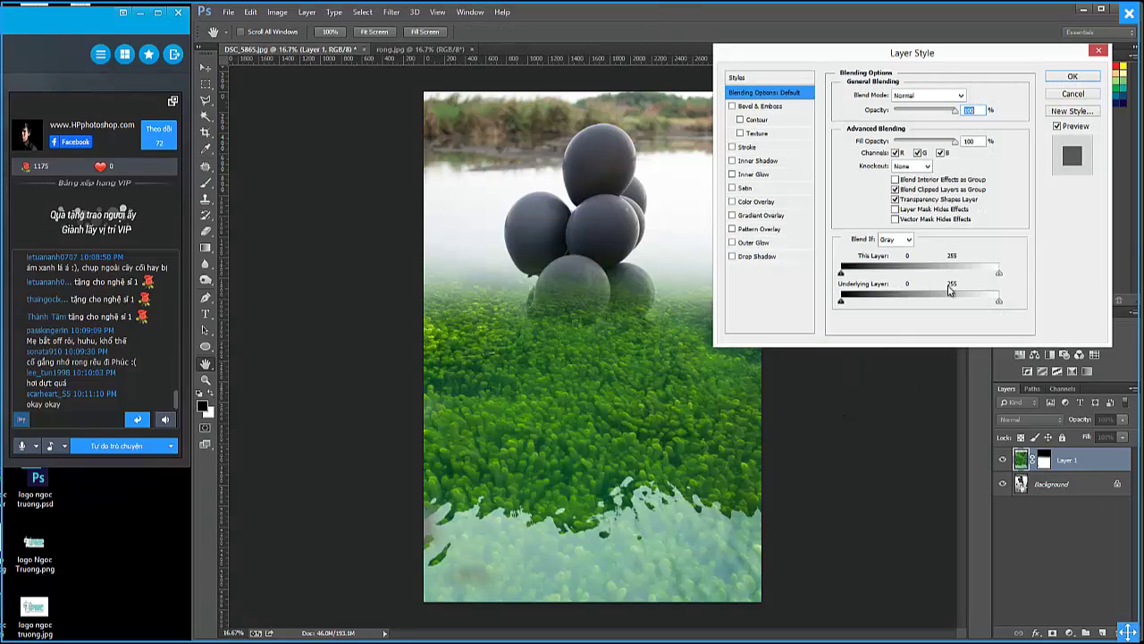
# Split Layer 1's underlying Blend If sliders to 10/119 and 154/255, apply, then hide Layer 1.
pyautogui.moveTo(998, 273); pyautogui.dragTo(913, 284)
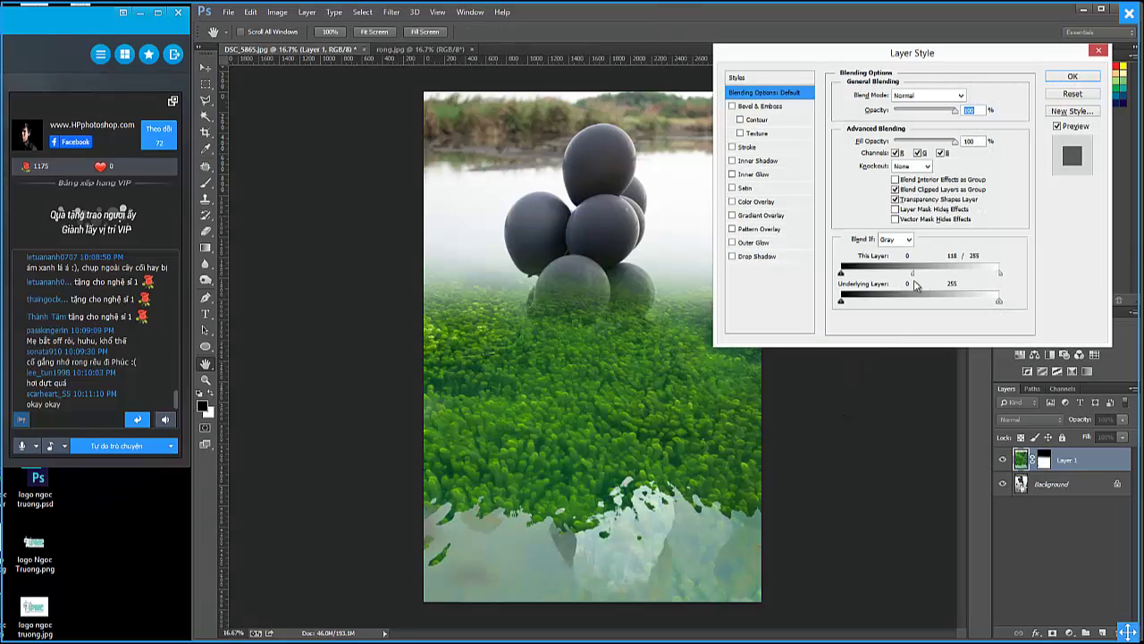
pyautogui.hotkey('ctrl', 'z')
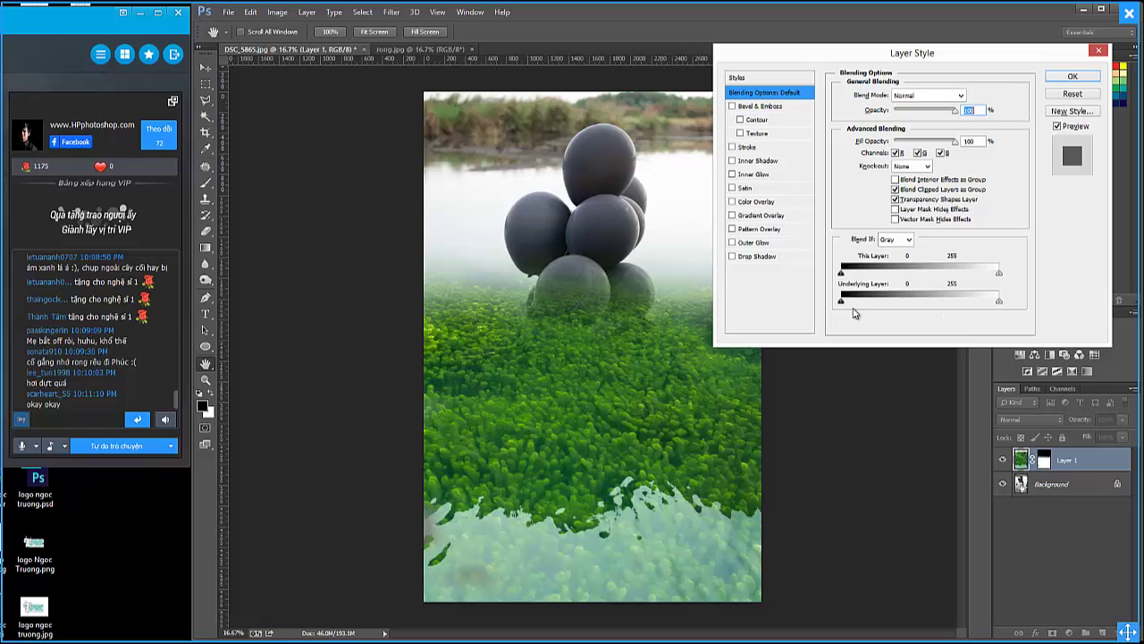
pyautogui.moveTo(843, 302); pyautogui.dragTo(905, 302)
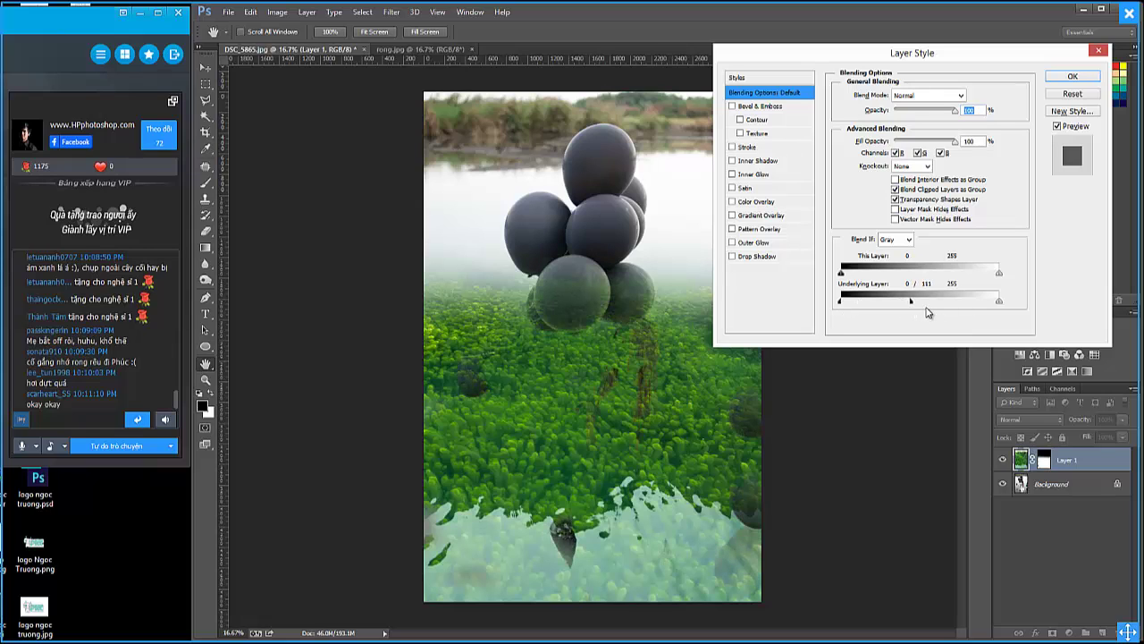
pyautogui.hotkey('ctrl', 'z')
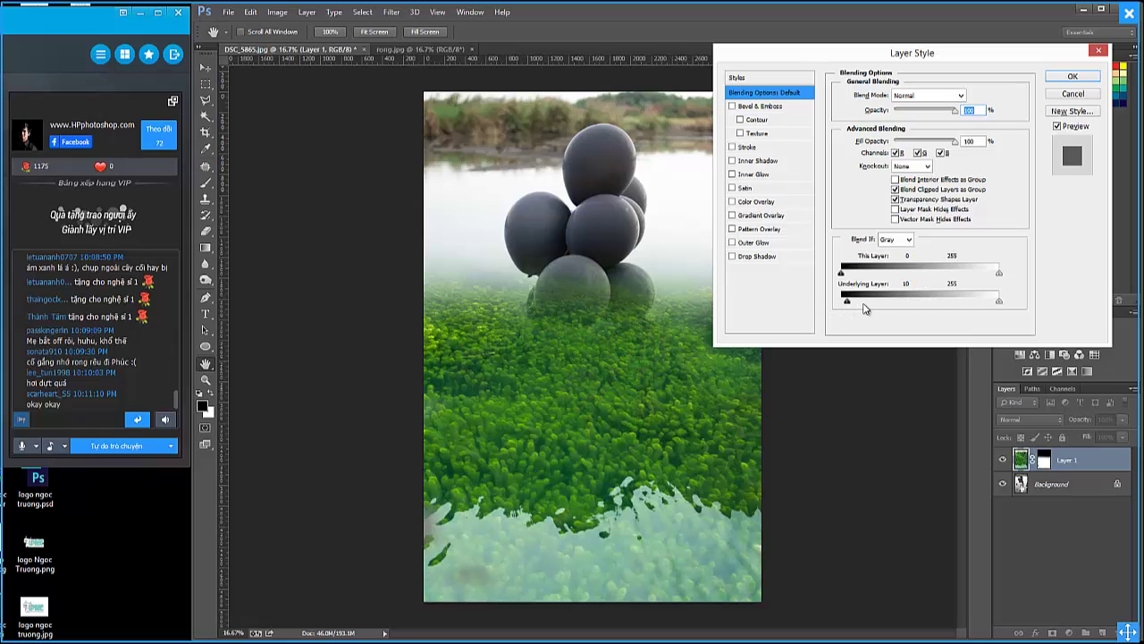
pyautogui.moveTo(866, 308); pyautogui.dragTo(916, 305)
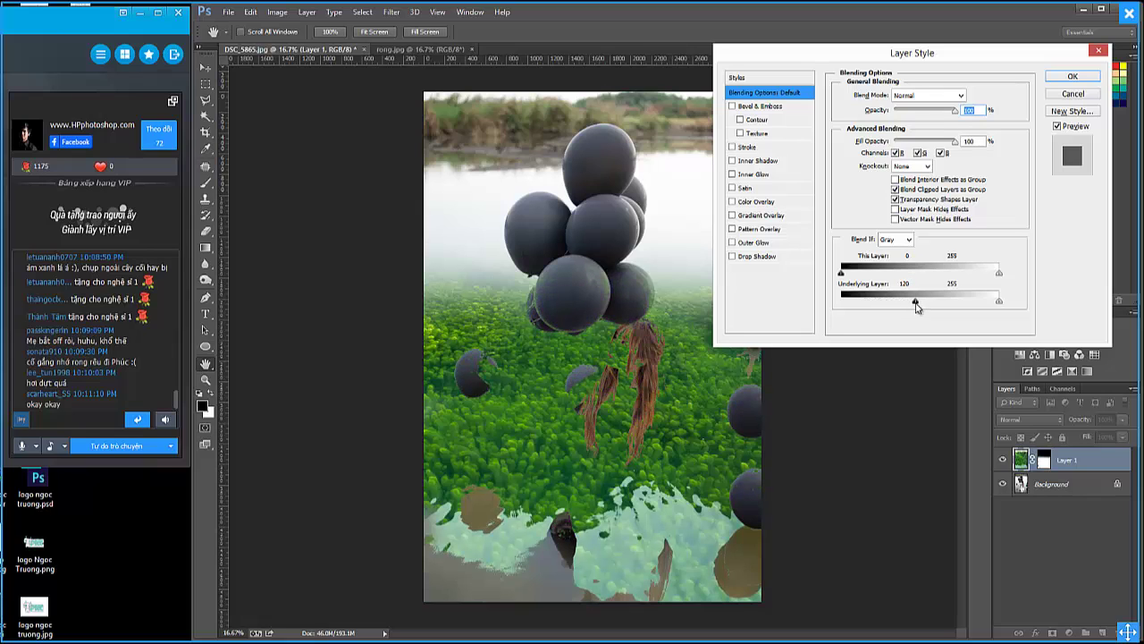
pyautogui.moveTo(916, 302)
pyautogui.mouseDown()
pyautogui.moveTo(947, 304)
pyautogui.moveTo(849, 314)
pyautogui.mouseUp()
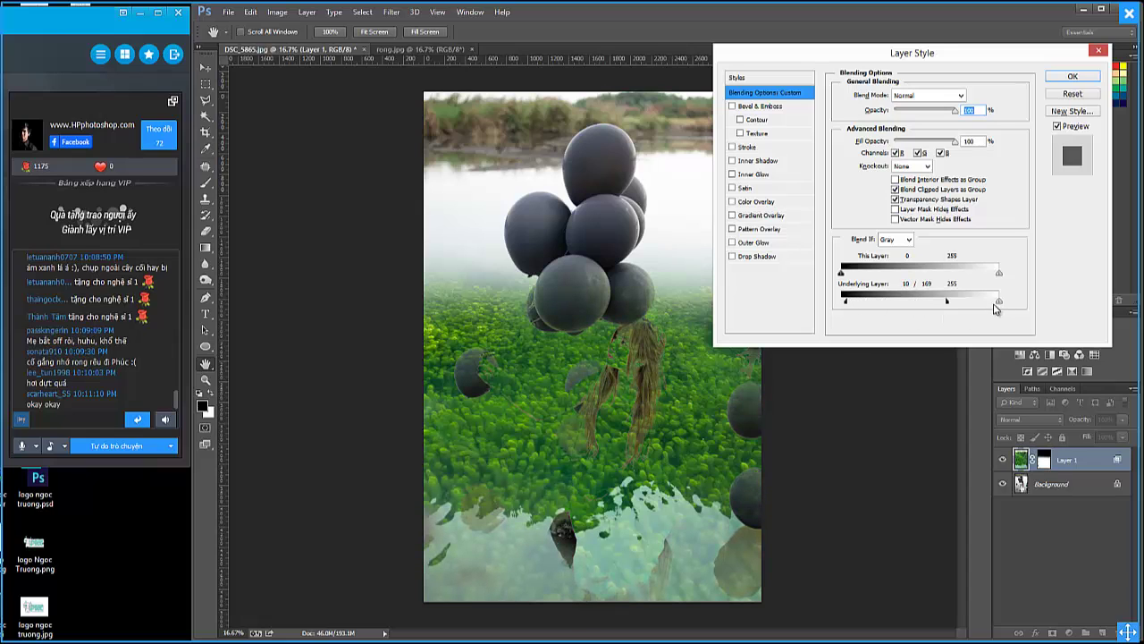
pyautogui.moveTo(998, 302); pyautogui.dragTo(935, 315)
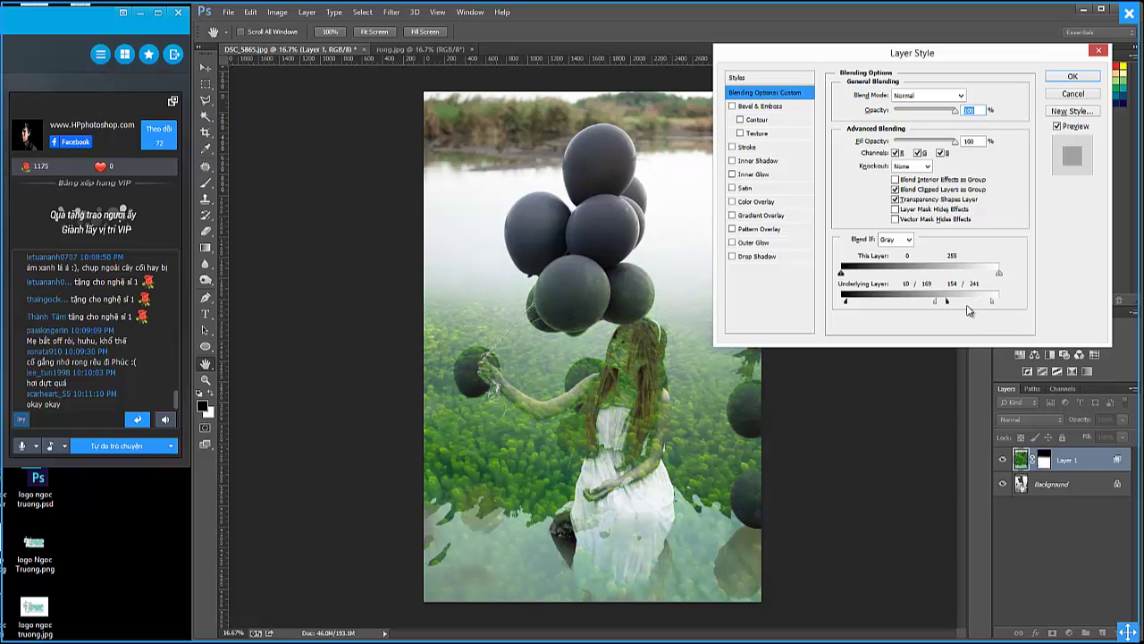
pyautogui.moveTo(991, 301)
pyautogui.mouseDown()
pyautogui.moveTo(968, 309)
pyautogui.moveTo(1034, 306)
pyautogui.mouseUp()
pyautogui.moveTo(949, 306); pyautogui.dragTo(899, 310)
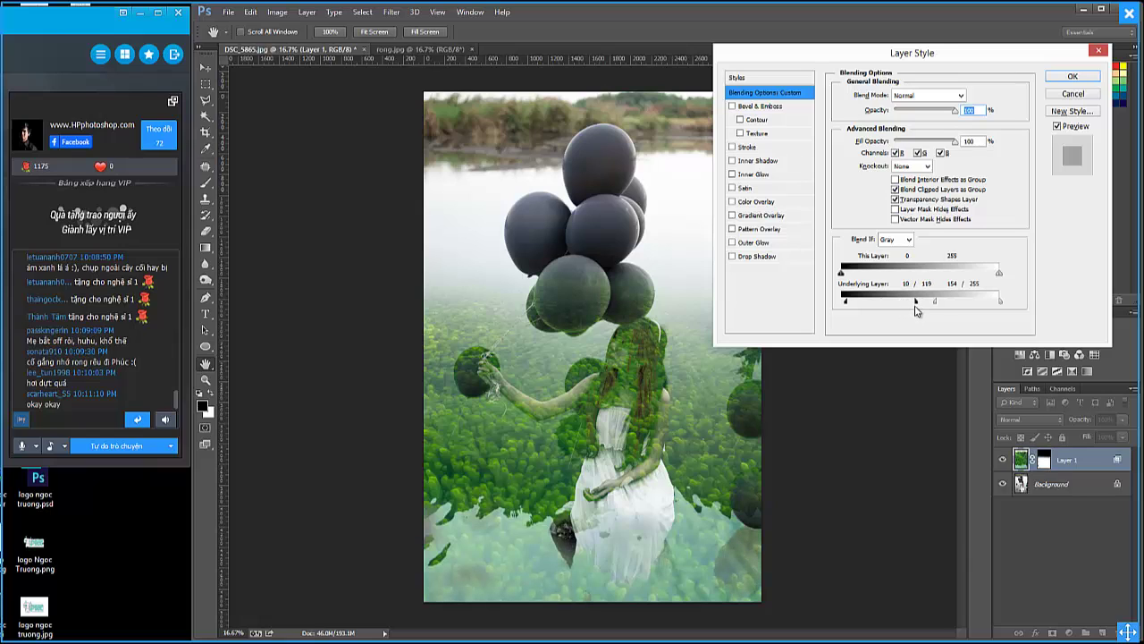
pyautogui.click(1073, 77)
pyautogui.click(1002, 460)
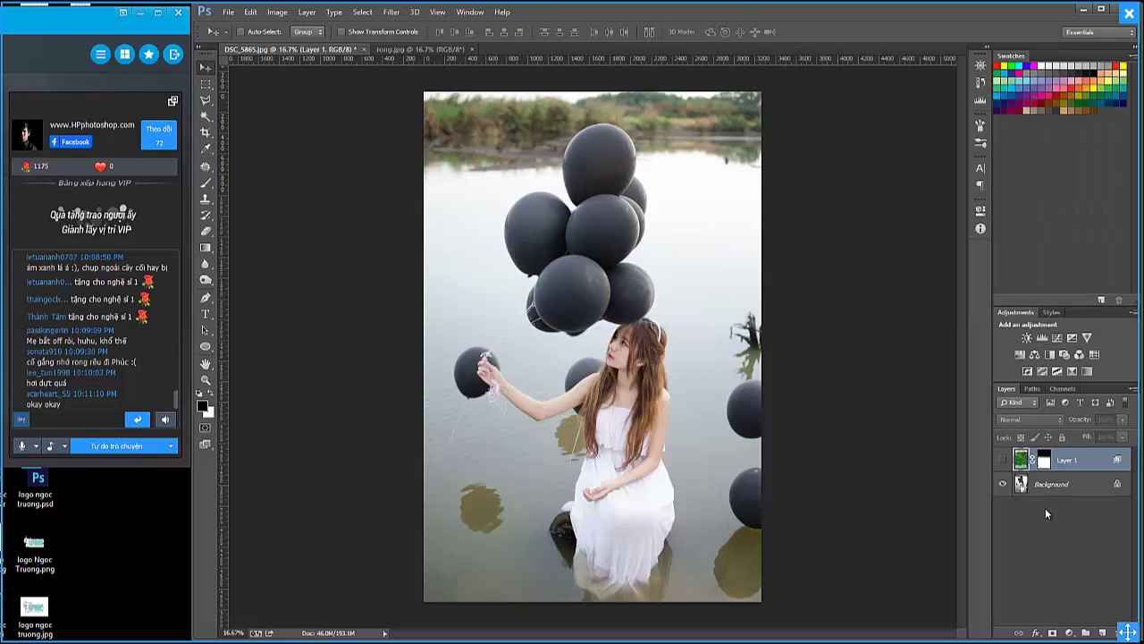
# On the Background layer, quick-select the cluster of black balloons with a 150 brush.
pyautogui.click(1035, 485)
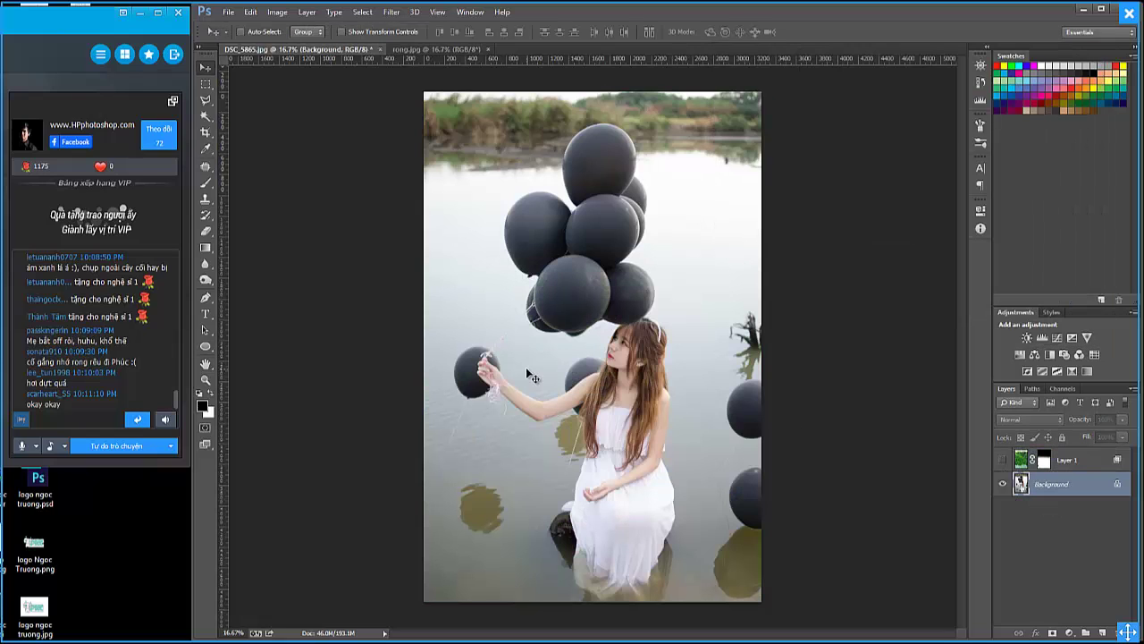
pyautogui.click(206, 116)
pyautogui.click(259, 116)
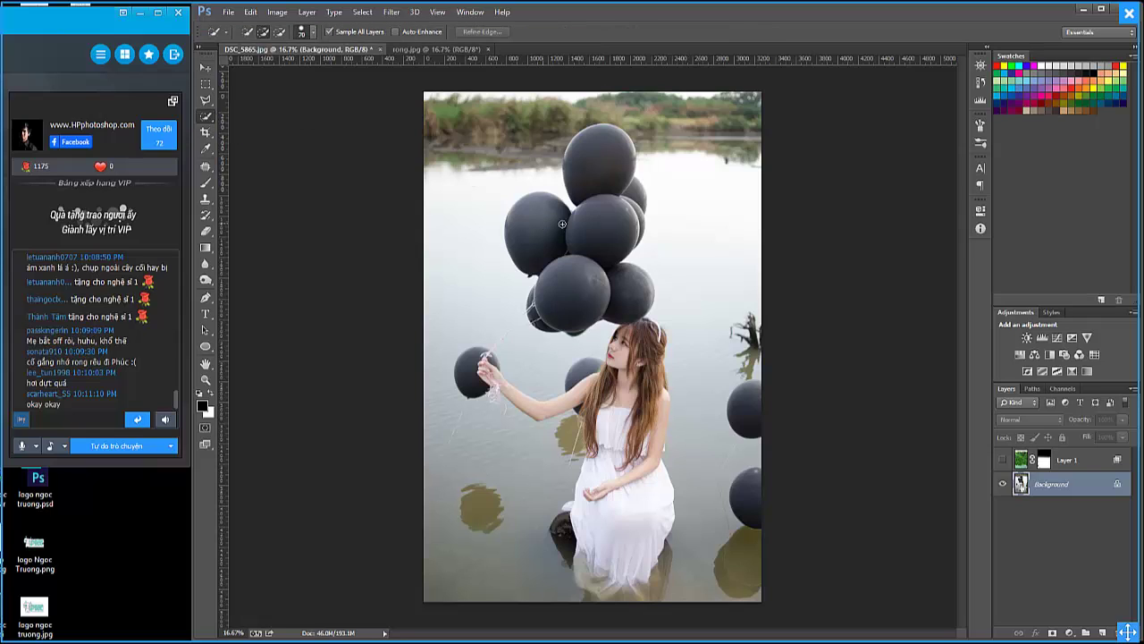
pyautogui.press(']')
pyautogui.moveTo(543, 235); pyautogui.dragTo(554, 308)
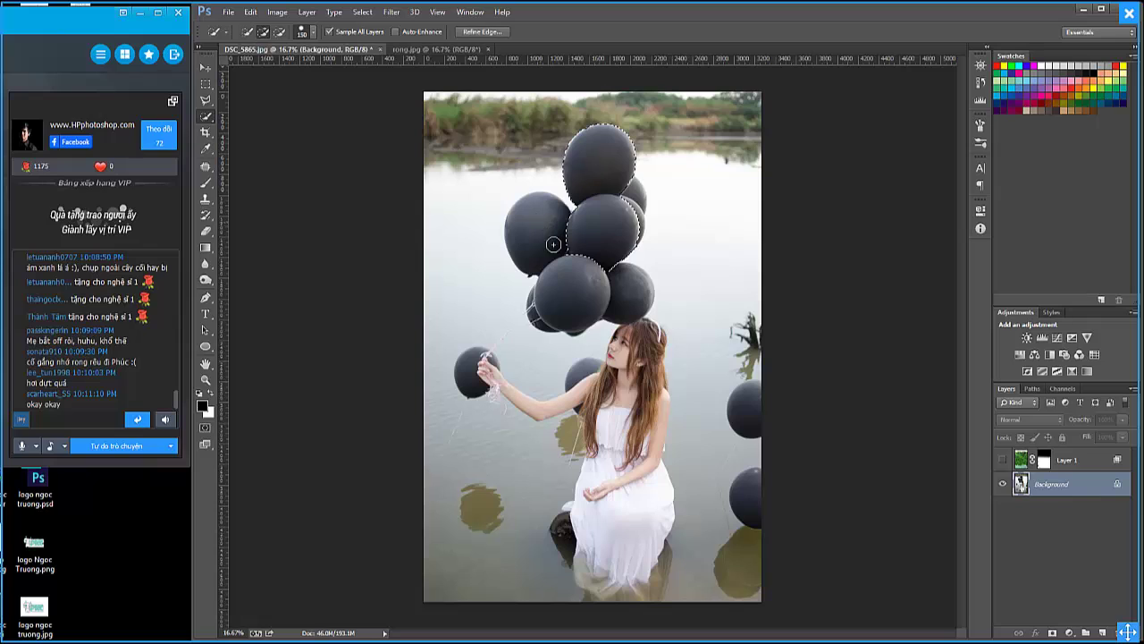
pyautogui.moveTo(629, 299); pyautogui.dragTo(609, 240)
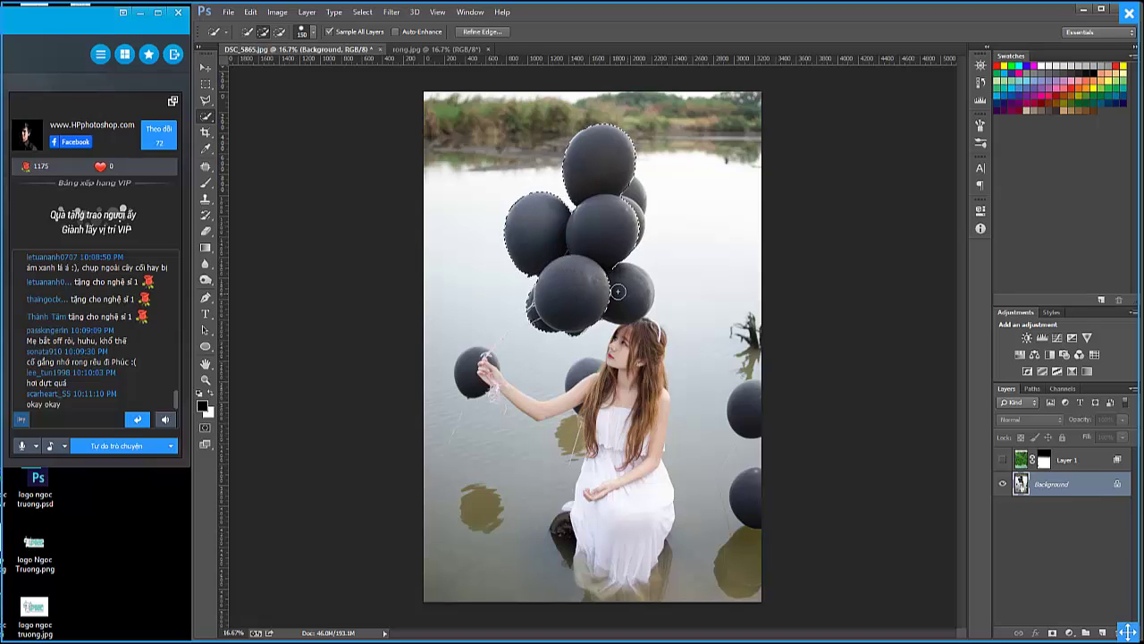
pyautogui.click(638, 208)
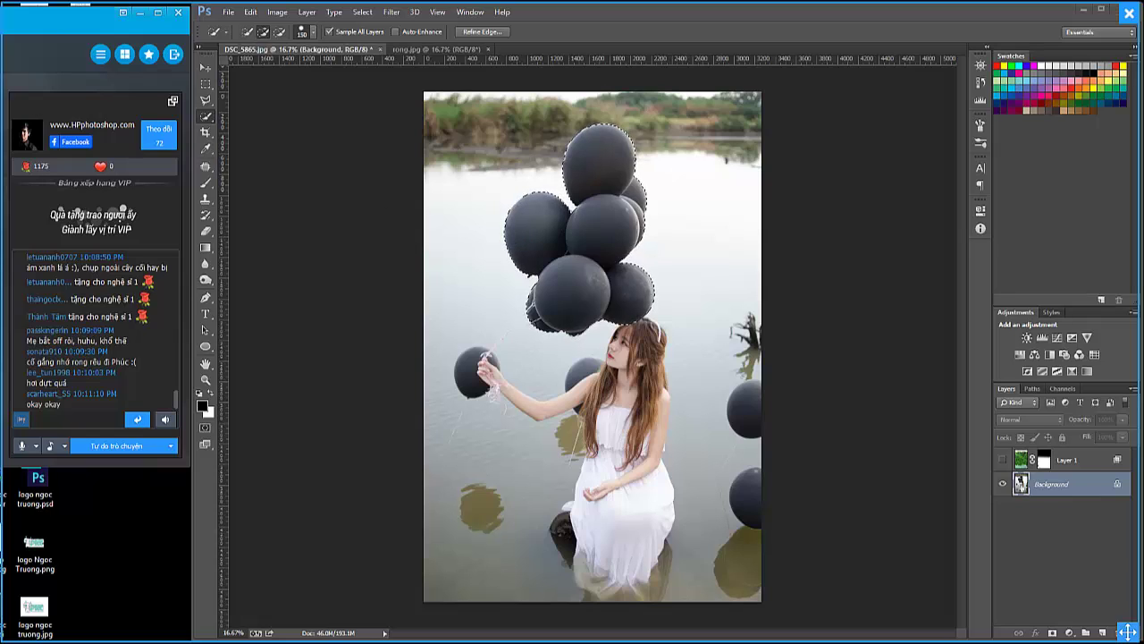
pyautogui.hotkey('ctrl', 'd')
pyautogui.hotkey('ctrl', 'z')
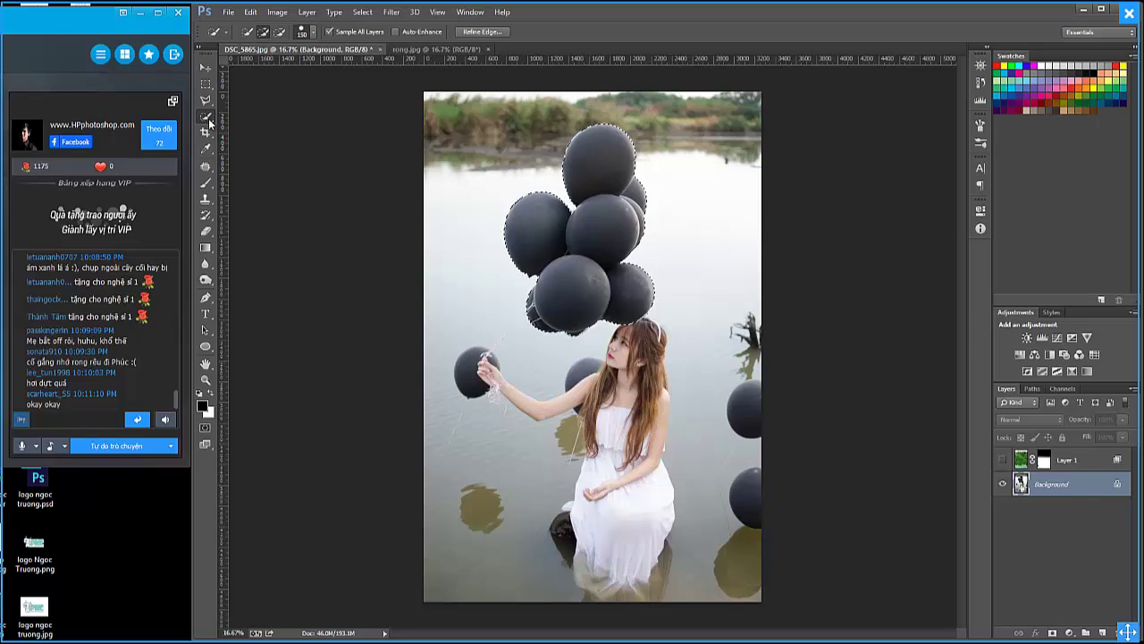
pyautogui.rightClick(210, 122)
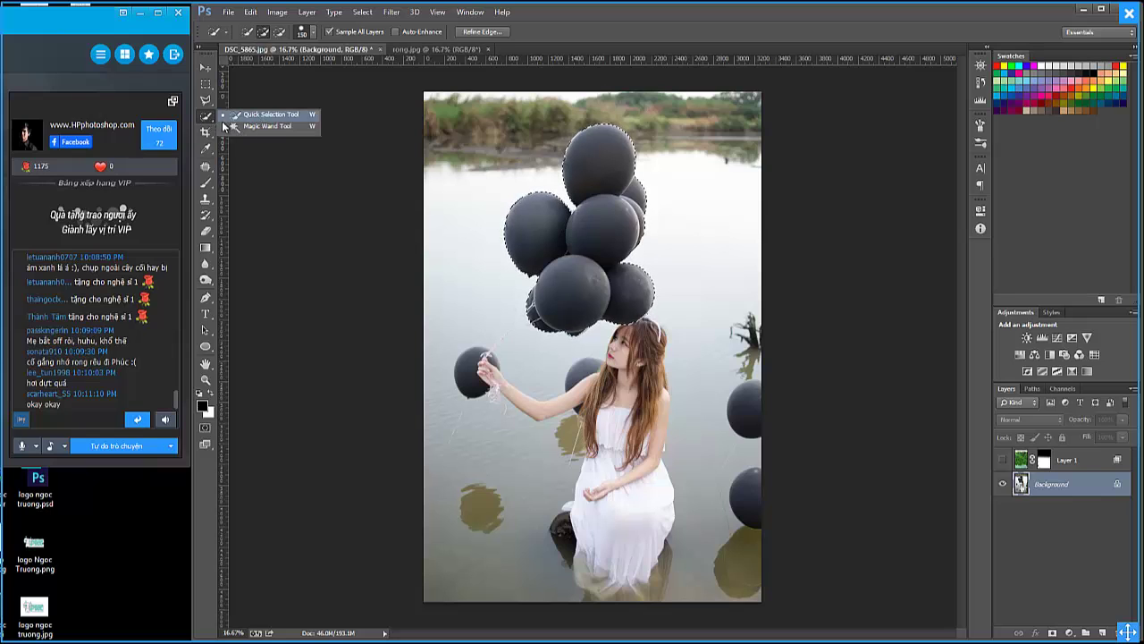
pyautogui.click(268, 114)
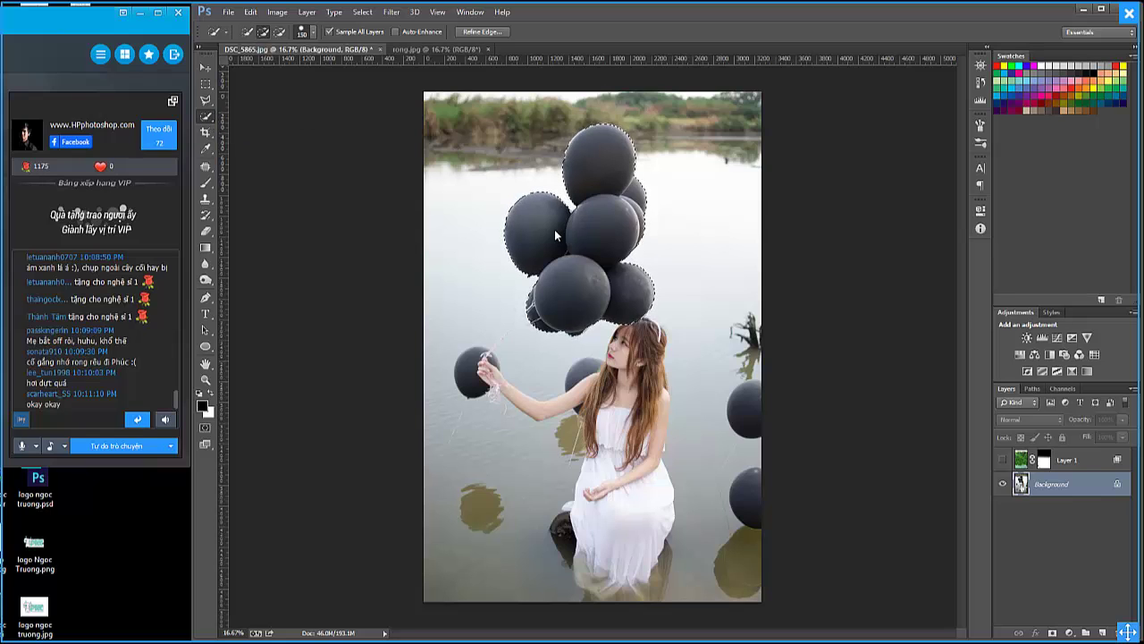
# Add the lone left balloon, the girl's arm, hair, white dress and rock to the selection.
pyautogui.click(478, 374)
pyautogui.press('[')
pyautogui.press('[')
pyautogui.press('[')
pyautogui.moveTo(530, 405); pyautogui.dragTo(591, 396)
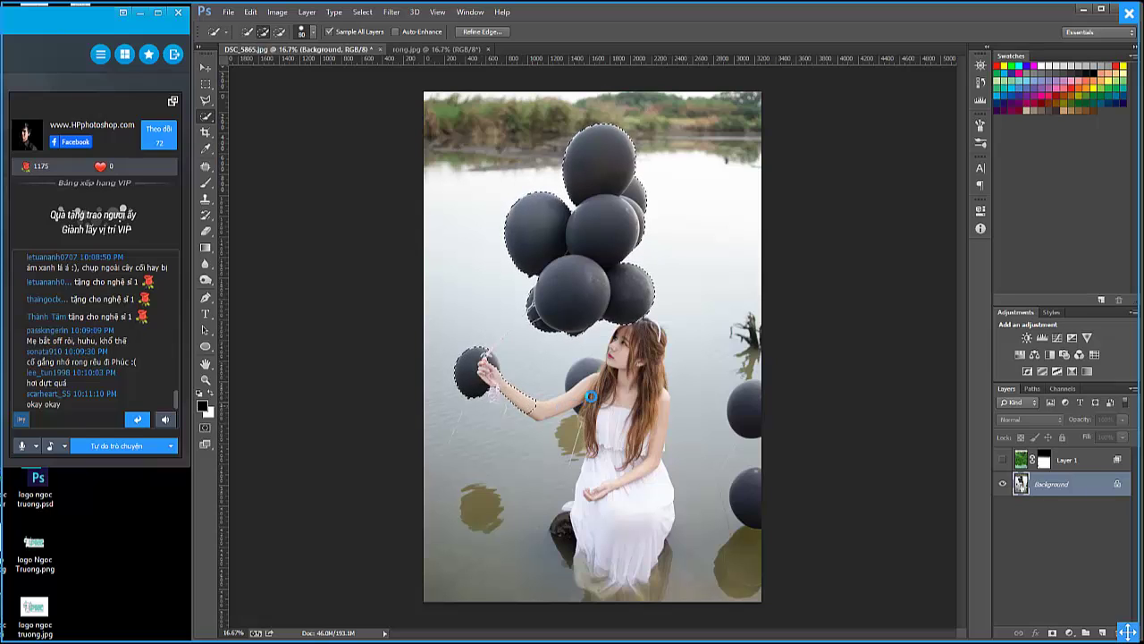
pyautogui.click(591, 375)
pyautogui.moveTo(594, 367); pyautogui.dragTo(663, 335)
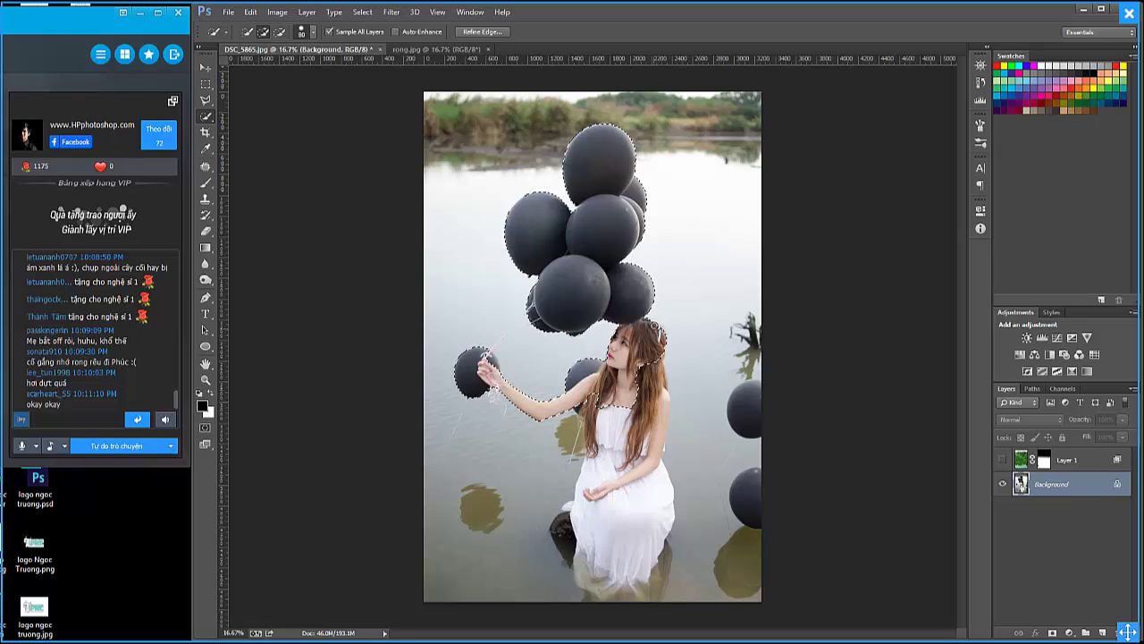
pyautogui.click(615, 529)
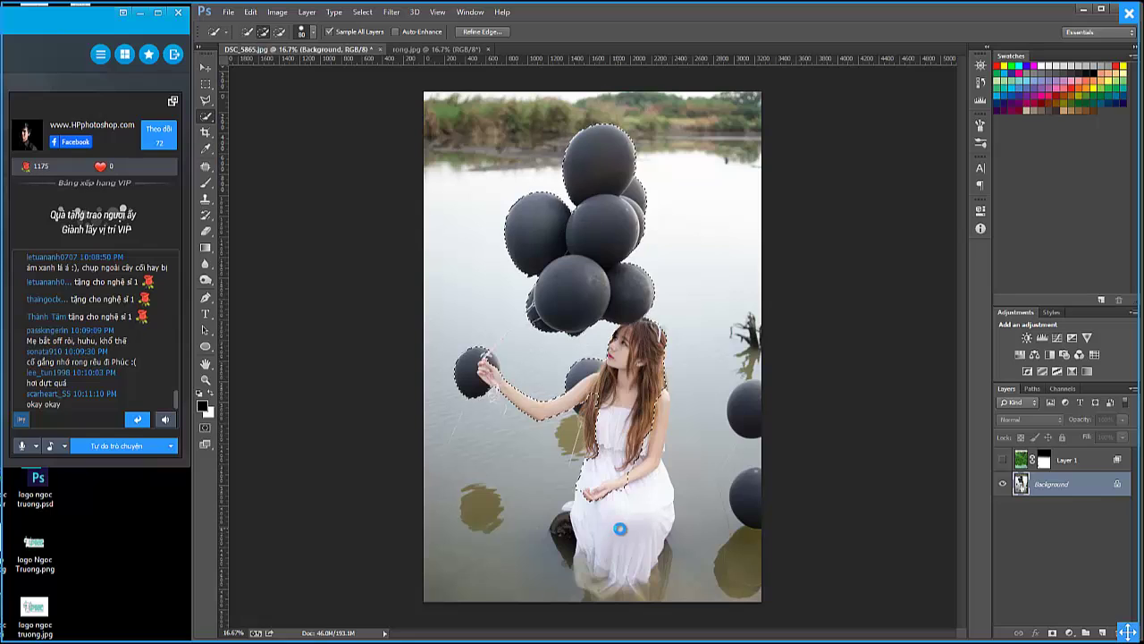
pyautogui.click(619, 528)
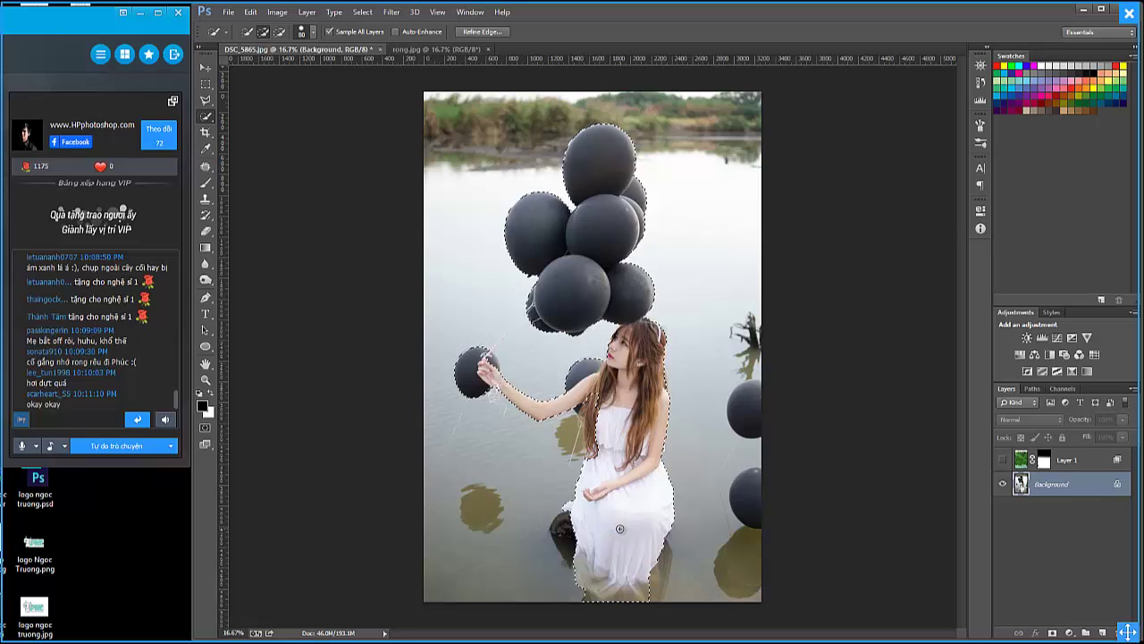
pyautogui.moveTo(619, 528)
pyautogui.mouseDown()
pyautogui.moveTo(565, 528)
pyautogui.moveTo(602, 411)
pyautogui.mouseUp()
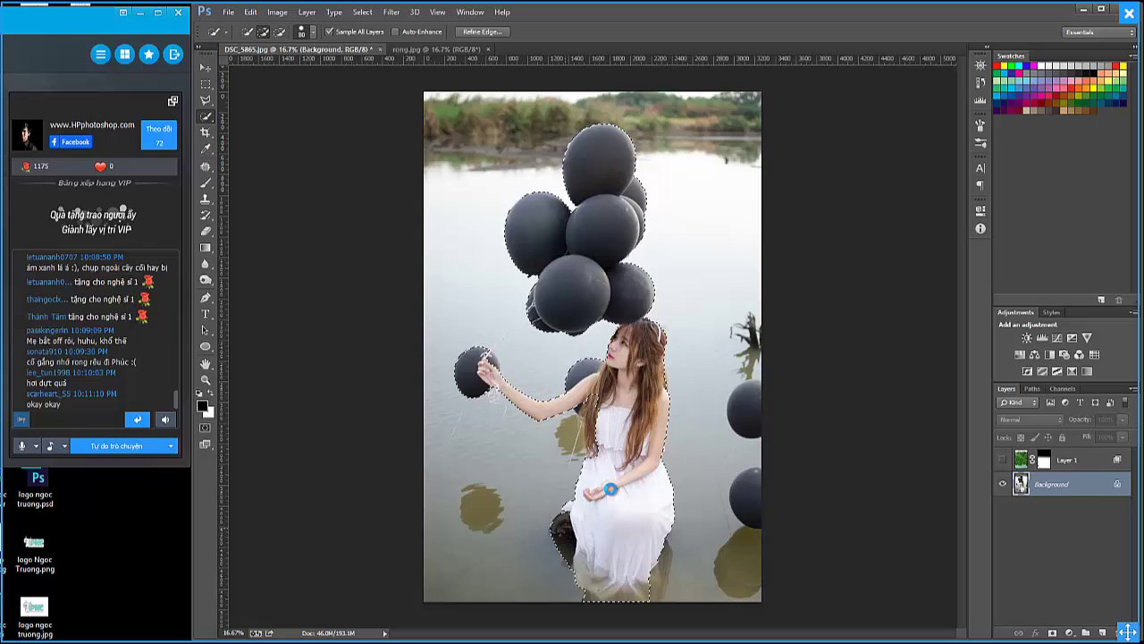
pyautogui.click(611, 425)
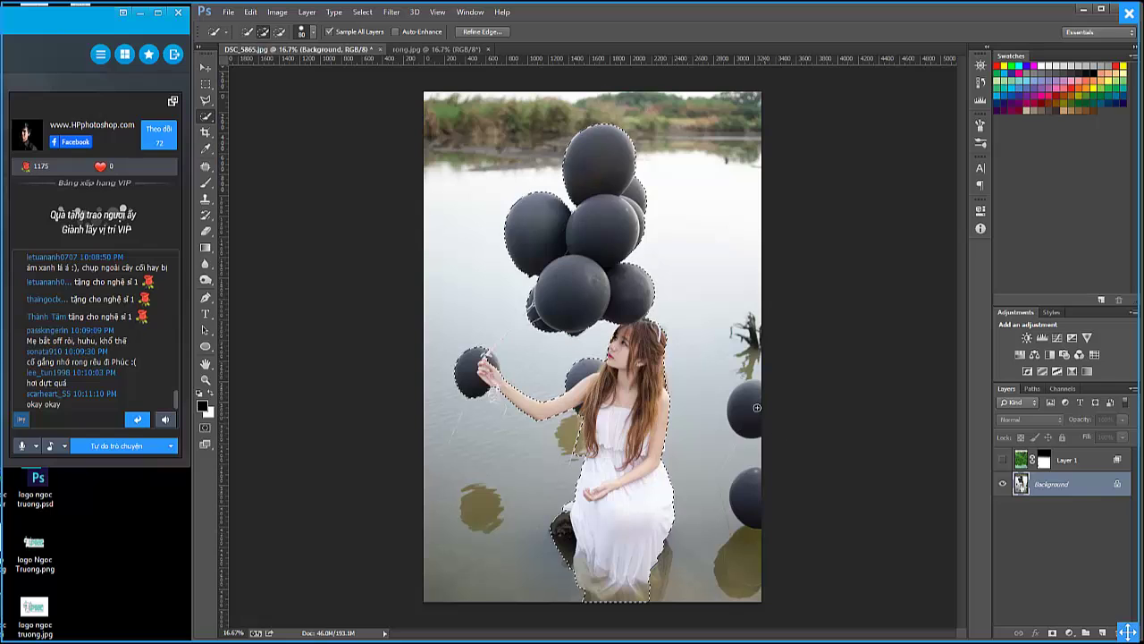
# Add the balloons at the right edge to the selection, then open Refine Edge.
pyautogui.moveTo(756, 408); pyautogui.dragTo(771, 433)
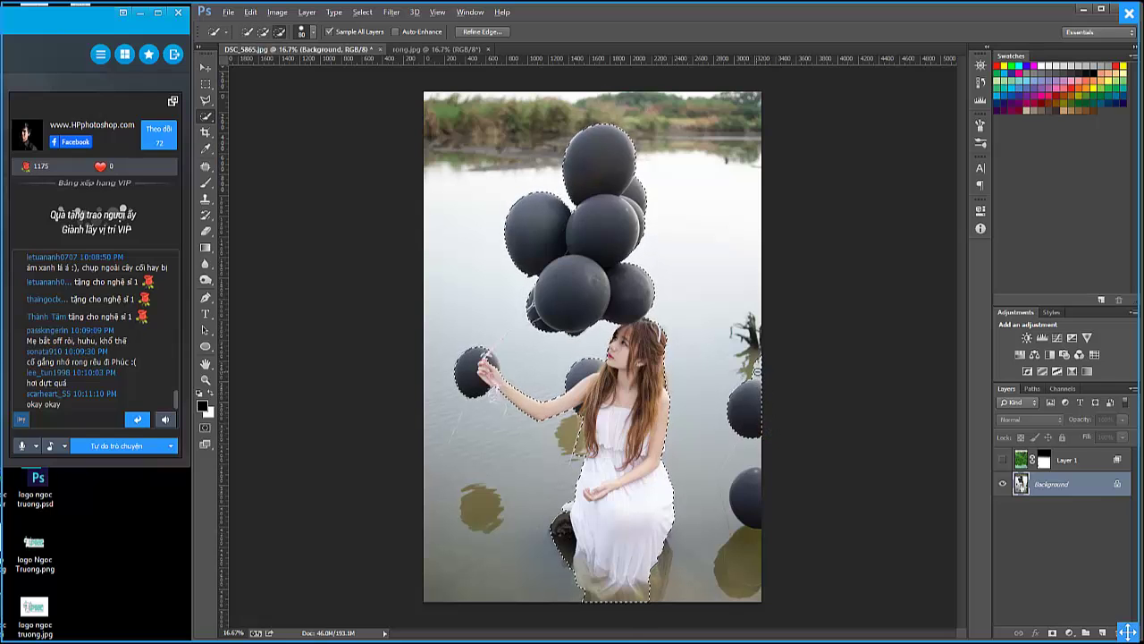
pyautogui.click(767, 372)
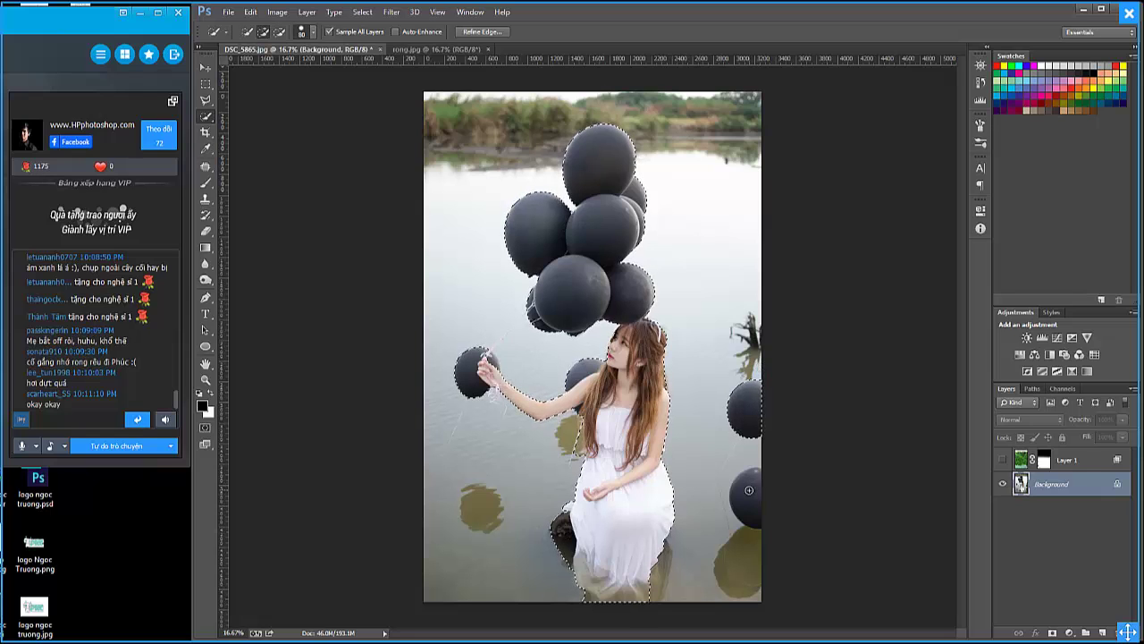
pyautogui.moveTo(751, 498); pyautogui.dragTo(756, 494)
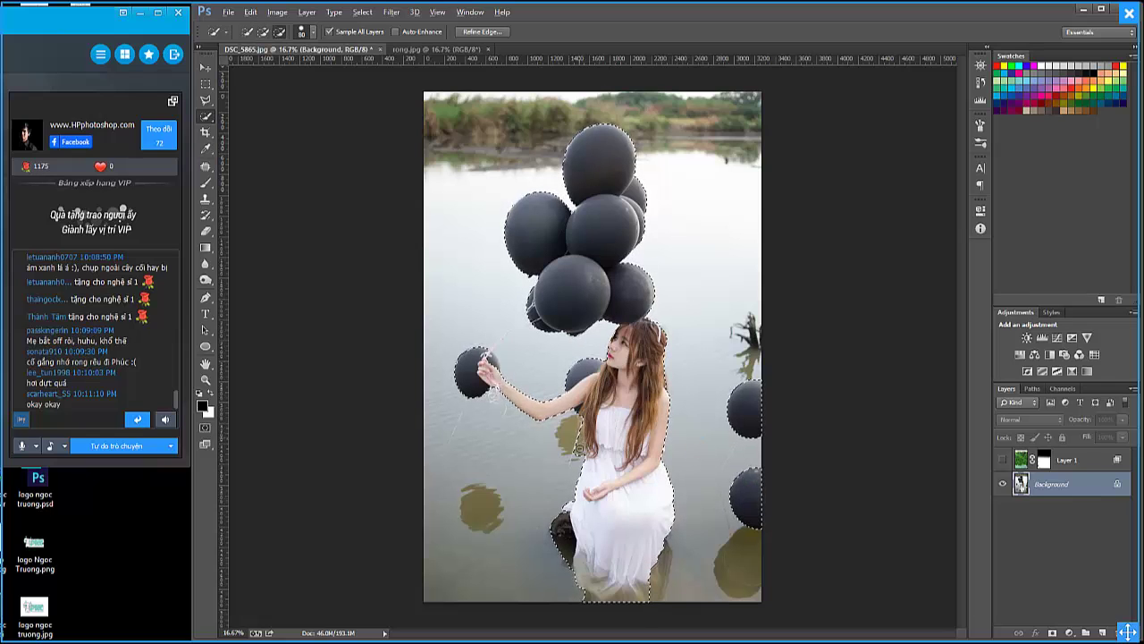
pyautogui.click(558, 442)
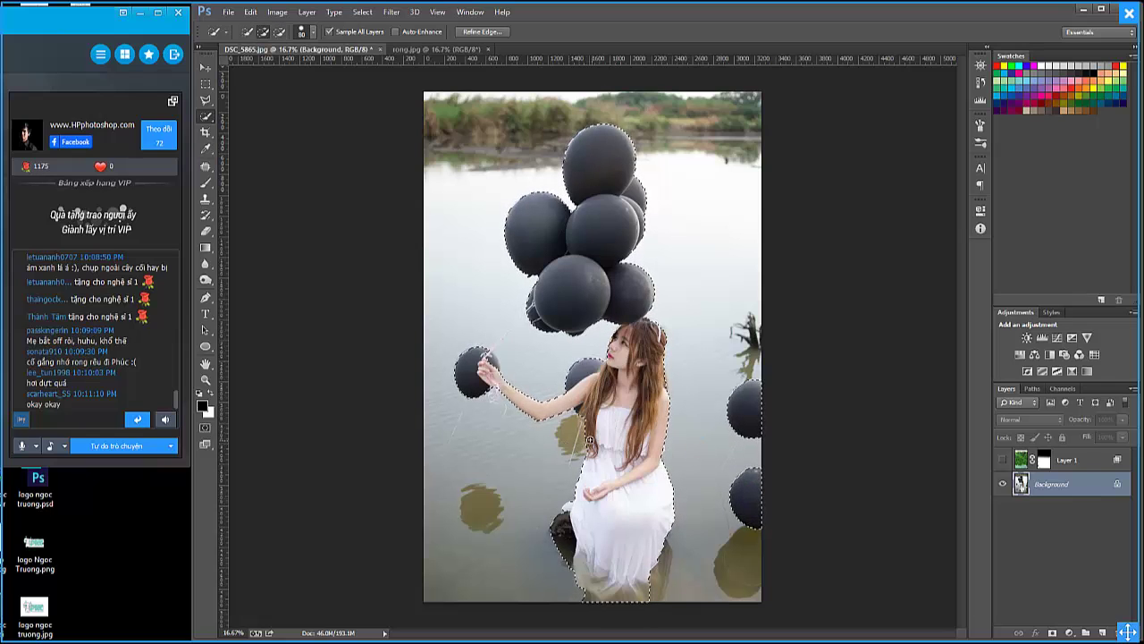
pyautogui.moveTo(615, 456); pyautogui.dragTo(627, 391)
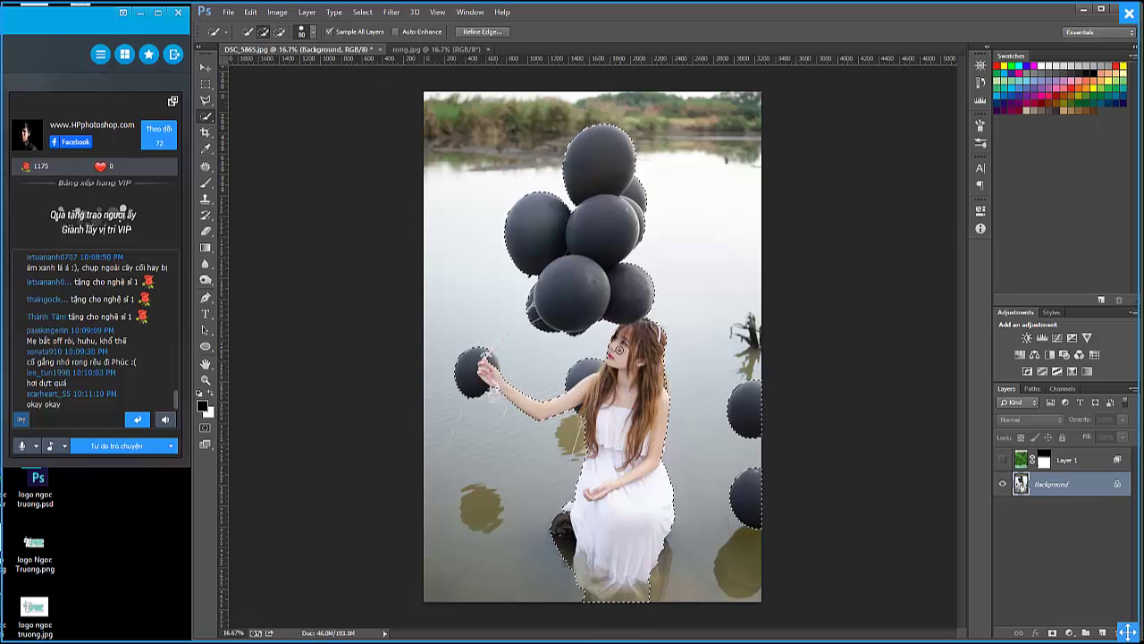
pyautogui.click(482, 31)
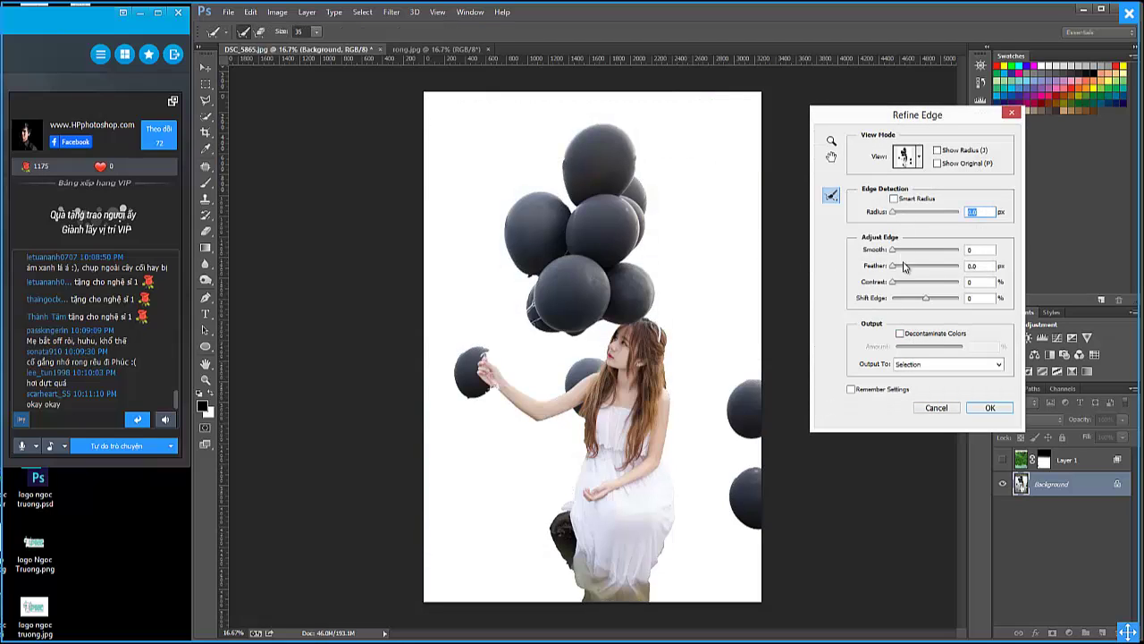
# Refine the edge with Radius 1.6, Feather 2.1, Decontaminate Colors, output as a masked new layer.
pyautogui.moveTo(925, 302); pyautogui.dragTo(929, 303)
pyautogui.moveTo(895, 267); pyautogui.dragTo(899, 268)
pyautogui.click(895, 283)
pyautogui.click(900, 333)
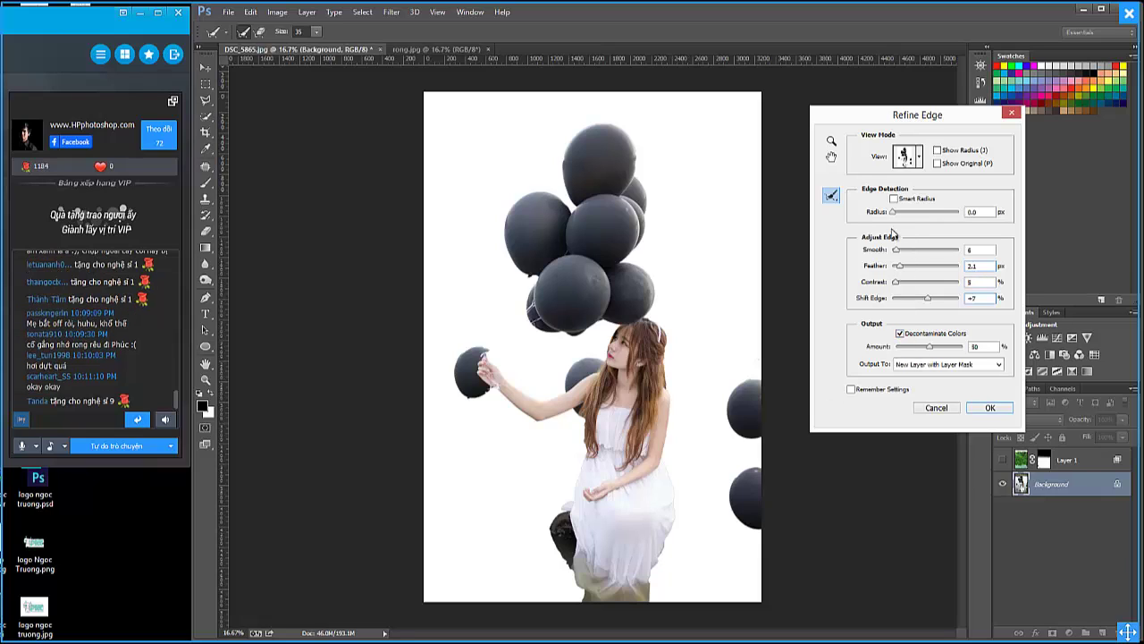
pyautogui.moveTo(894, 217); pyautogui.dragTo(900, 219)
pyautogui.click(990, 408)
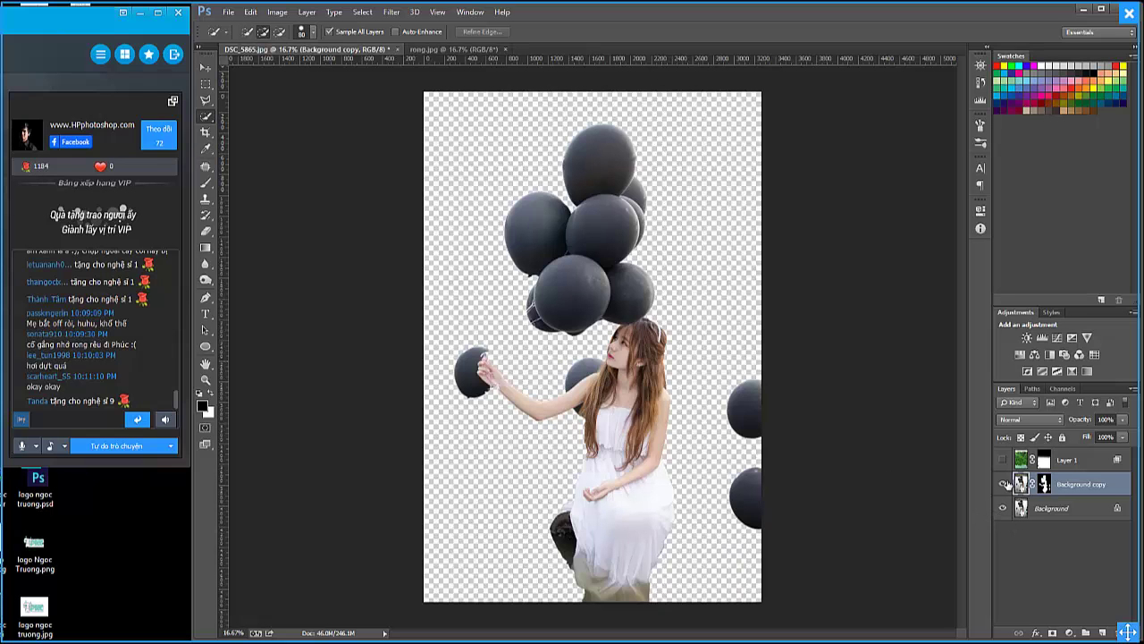
pyautogui.click(1002, 508)
# Move Layer 1 below Background copy and target the cut-out's layer mask.
pyautogui.click(1002, 460)
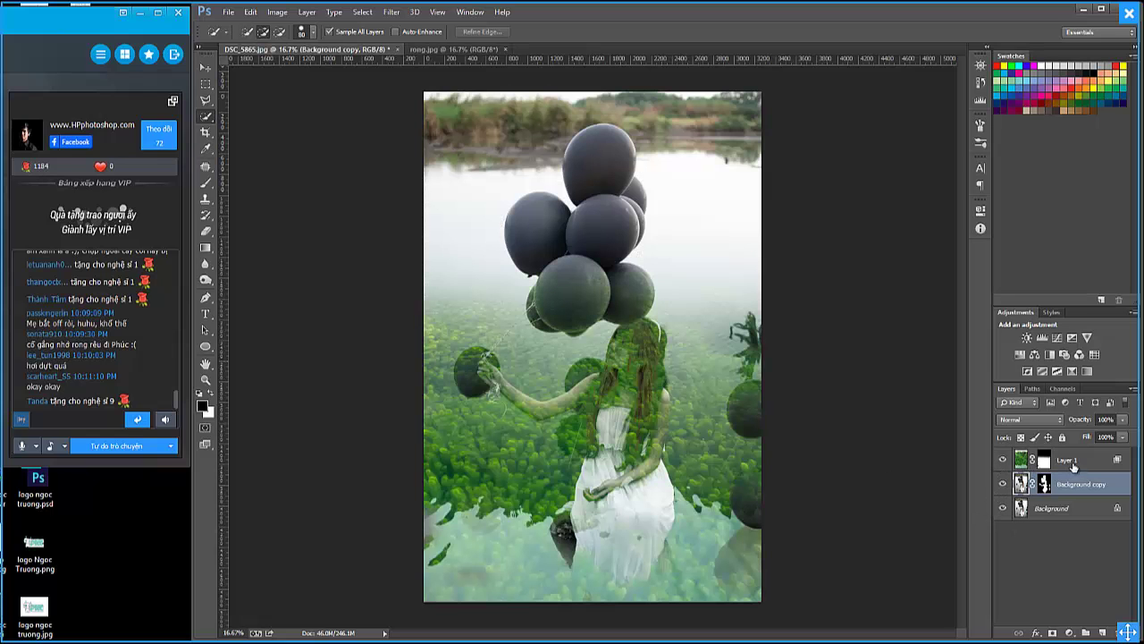
pyautogui.moveTo(1074, 465); pyautogui.dragTo(1072, 497)
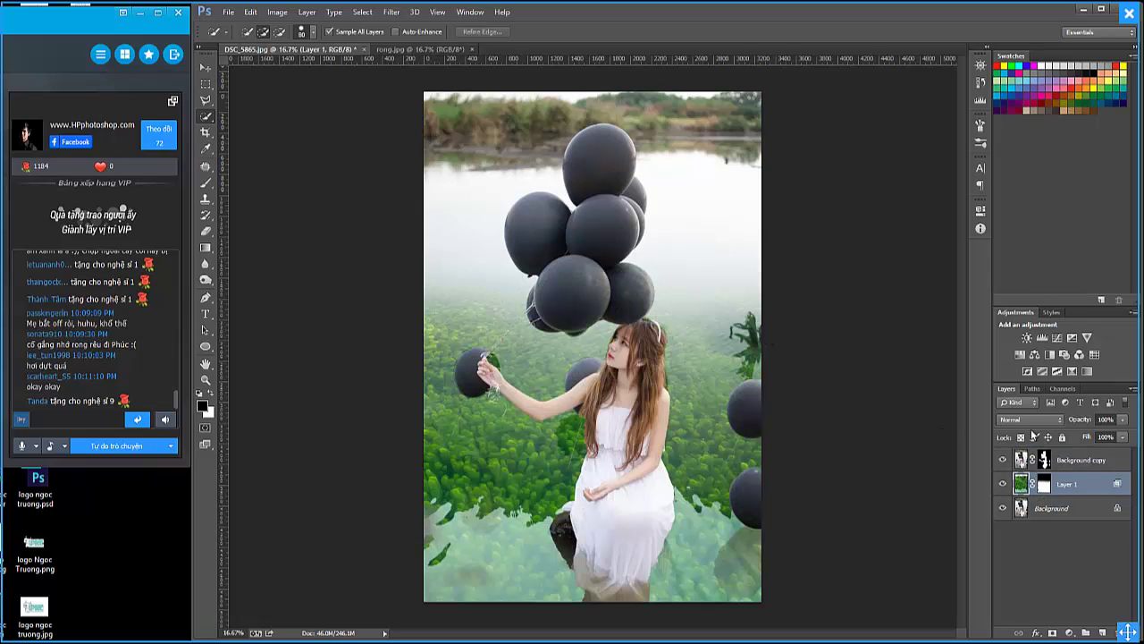
pyautogui.hotkey('alt', ']')
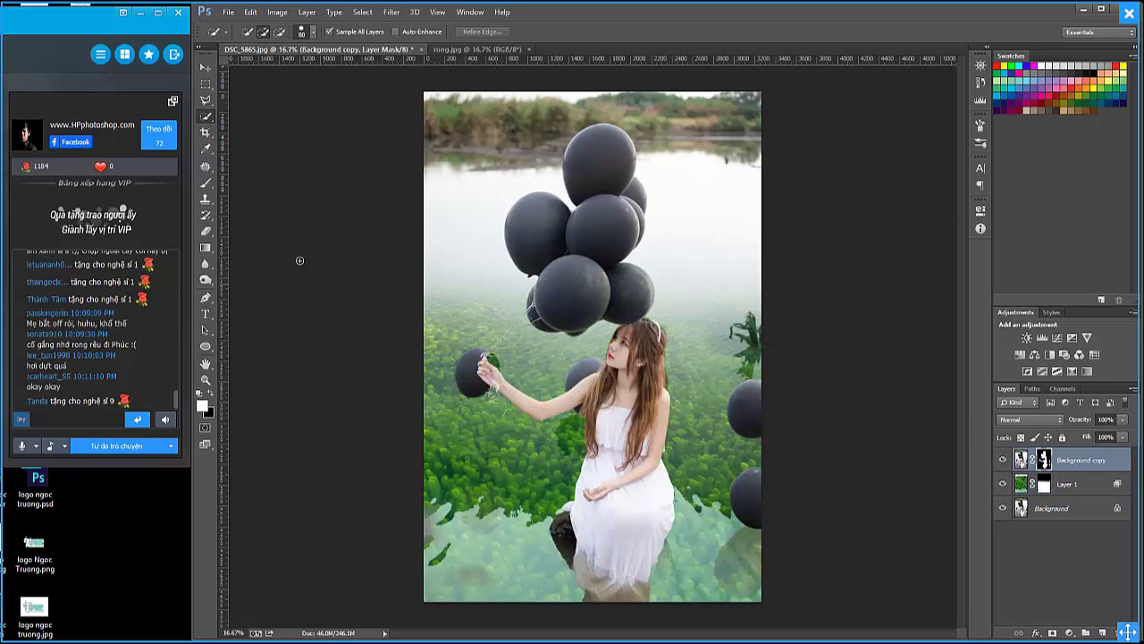
# Set a smaller Brush with 30% opacity and 74% flow.
pyautogui.click(206, 183)
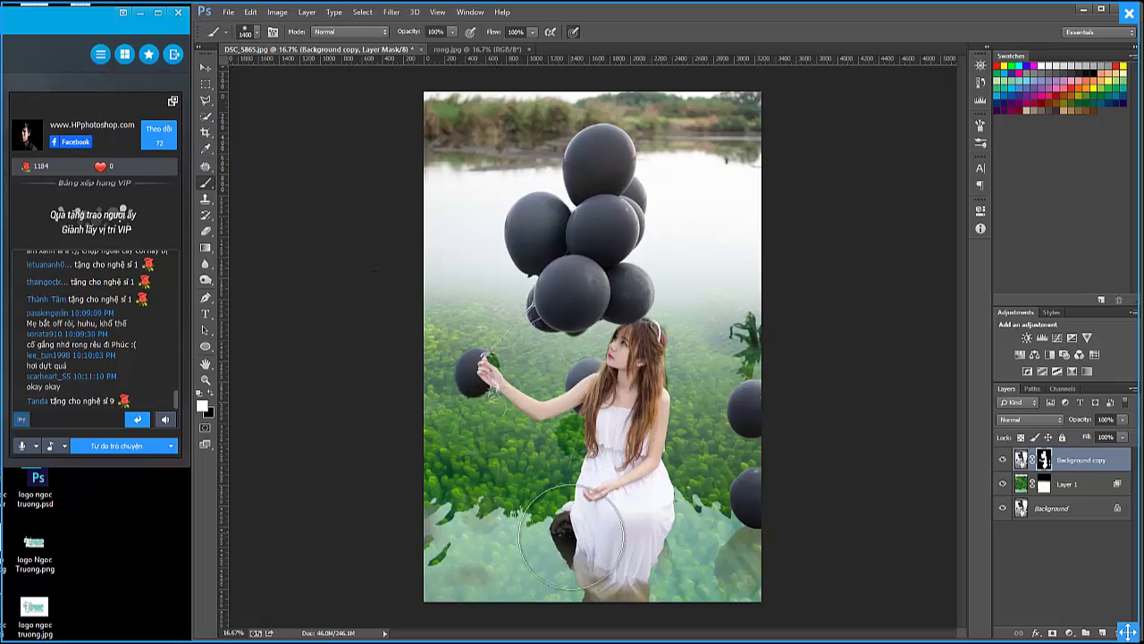
pyautogui.press('[')
pyautogui.press('[')
pyautogui.click(436, 32)
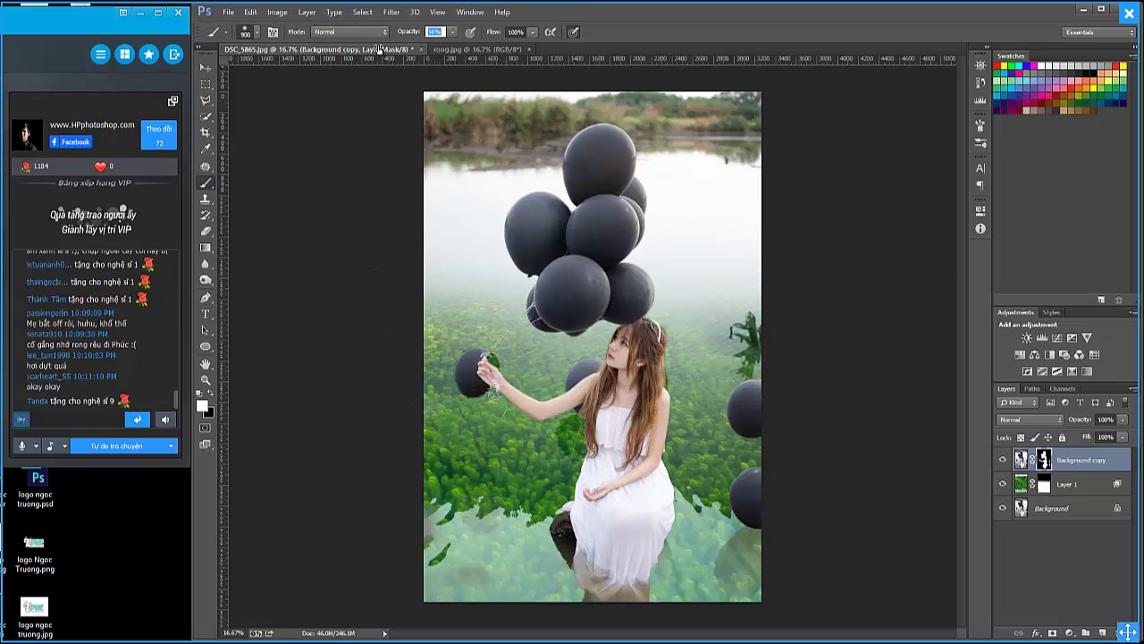
pyautogui.write('30')
pyautogui.press('Return')
pyautogui.moveTo(501, 39); pyautogui.dragTo(478, 46)
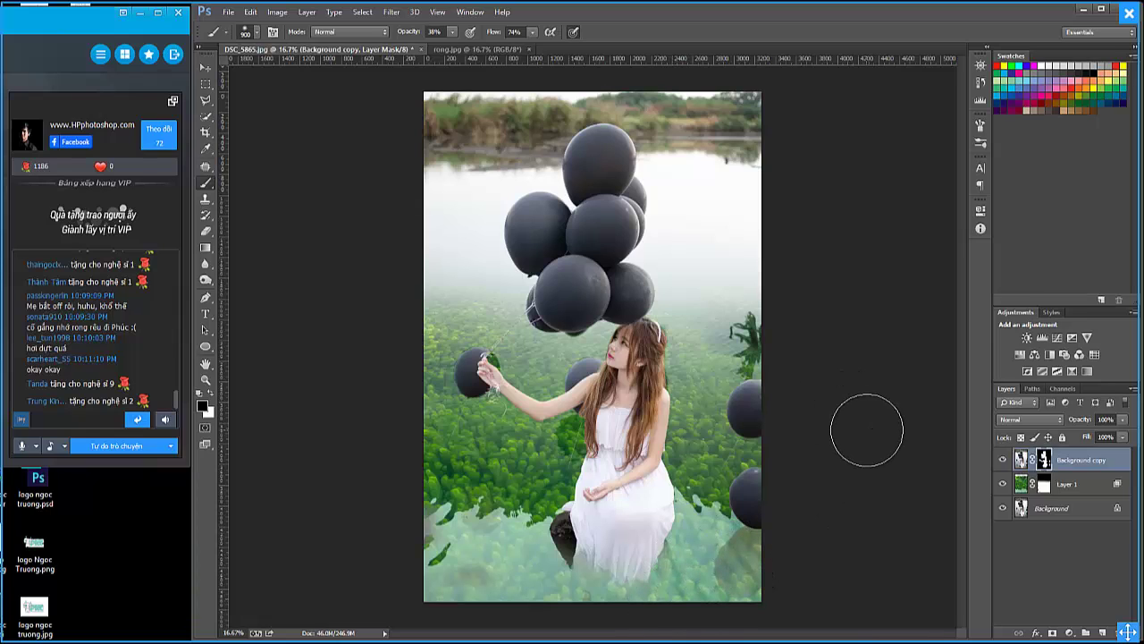
# Toggle Background copy to compare, then zoom in on the balloons and the girl's face.
pyautogui.click(1002, 459)
pyautogui.click(205, 379)
pyautogui.moveTo(565, 322); pyautogui.dragTo(704, 356)
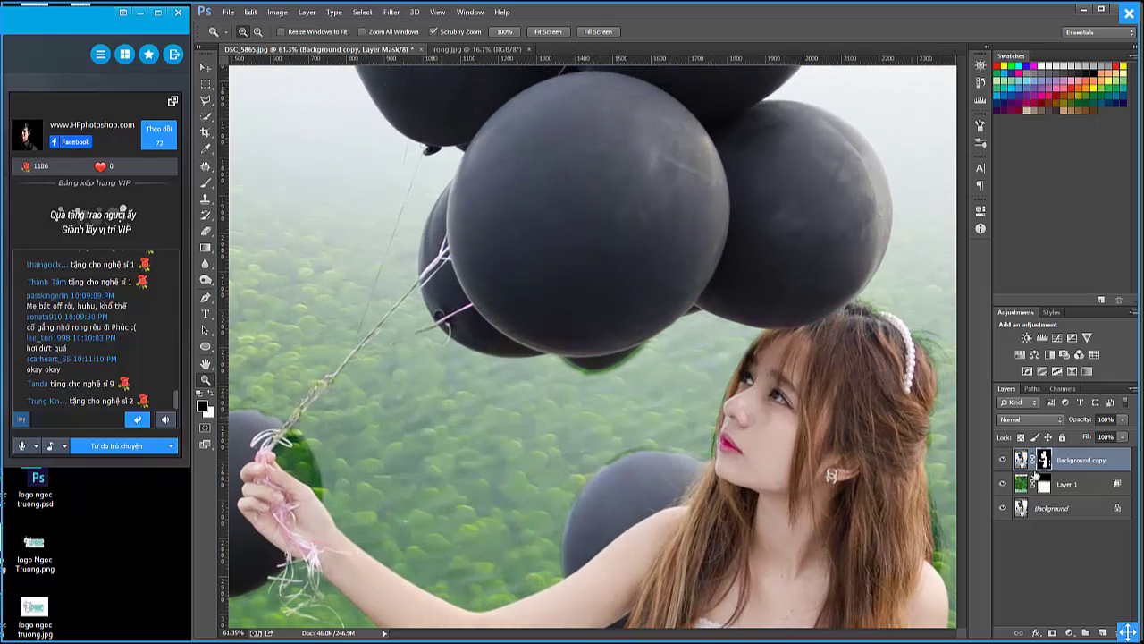
# Set the brush to 100 px at 100% opacity and flow, and post HPphotoshop.com in the chat.
pyautogui.click(205, 183)
pyautogui.press('[')
pyautogui.press('[')
pyautogui.press('[')
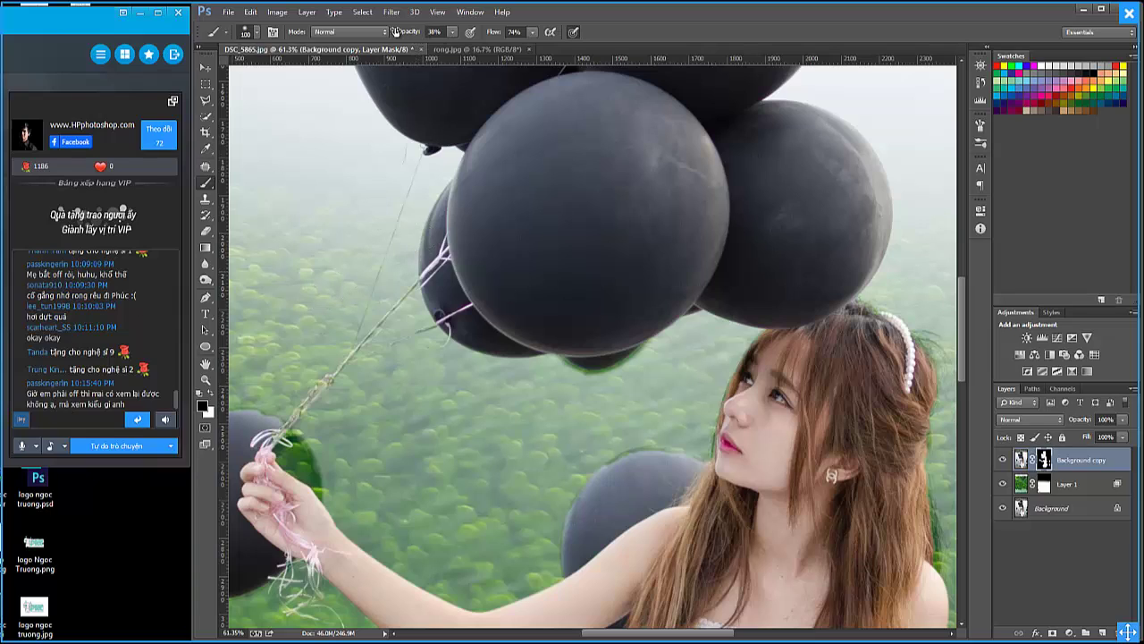
pyautogui.moveTo(395, 32); pyautogui.dragTo(523, 32)
pyautogui.write('HPphotoshop.co')
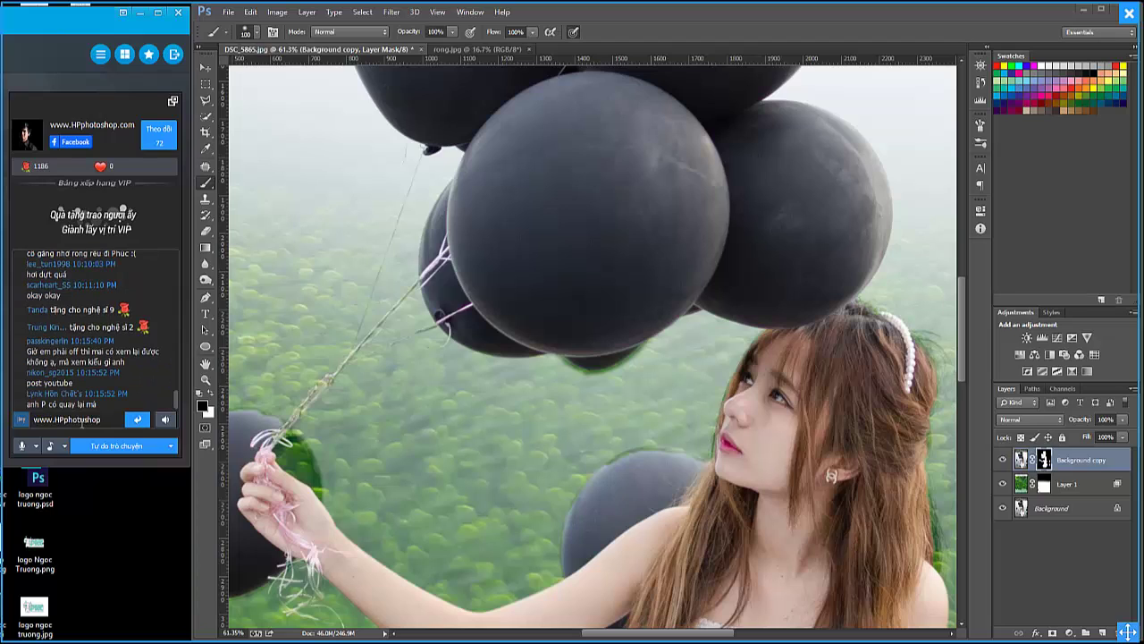
pyautogui.write('m')
pyautogui.press('Return')
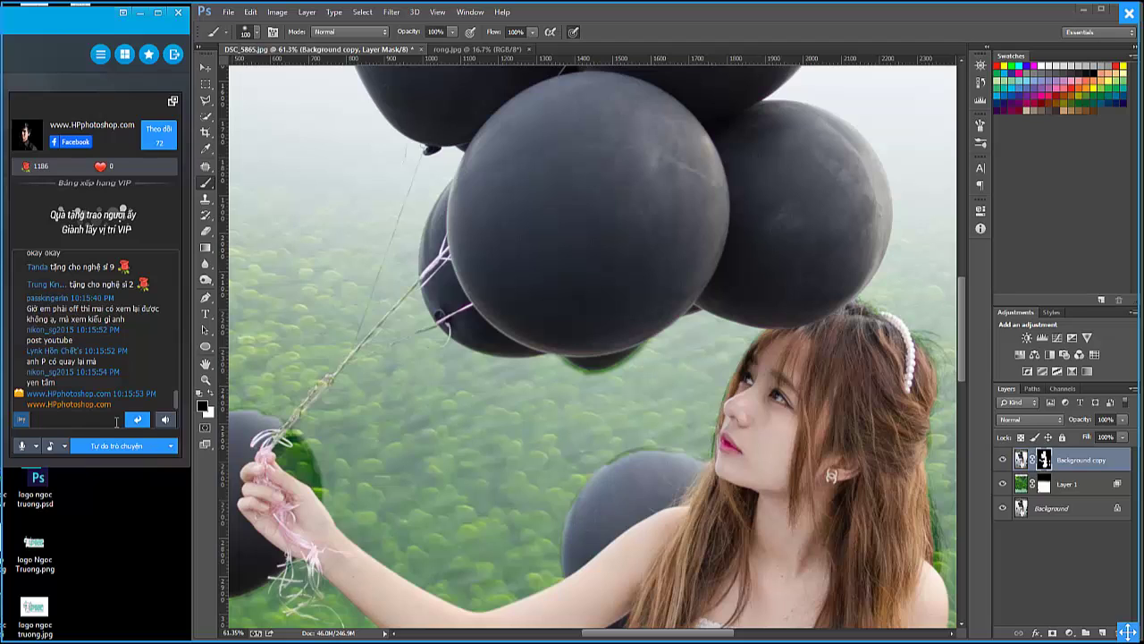
# Paint white on the mask along the lower balloon edge to remove green fringe, then zoom out.
pyautogui.rightClick(609, 341)
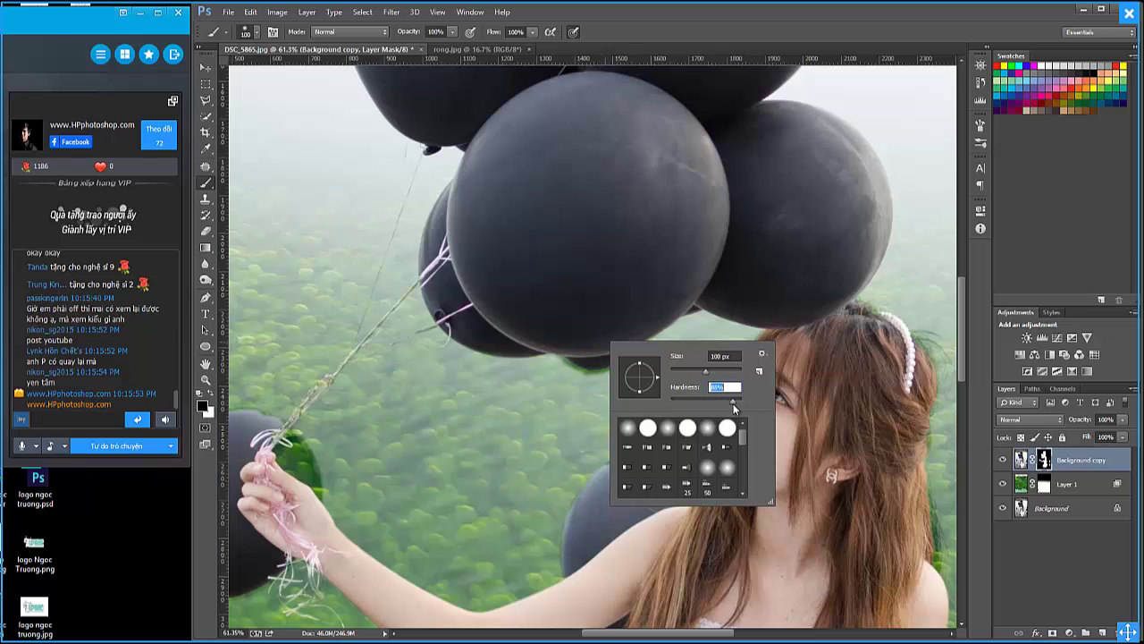
pyautogui.click(606, 287)
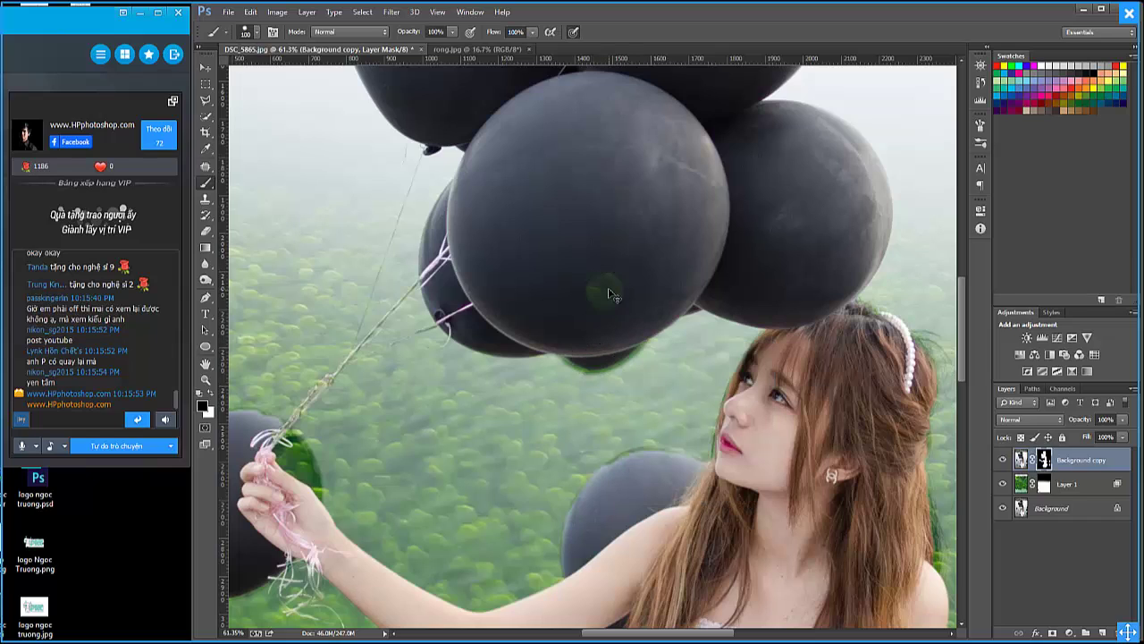
pyautogui.hotkey('ctrl', 'z')
pyautogui.press('x')
pyautogui.moveTo(576, 343)
pyautogui.mouseDown()
pyautogui.moveTo(607, 329)
pyautogui.moveTo(602, 351)
pyautogui.moveTo(631, 327)
pyautogui.mouseUp()
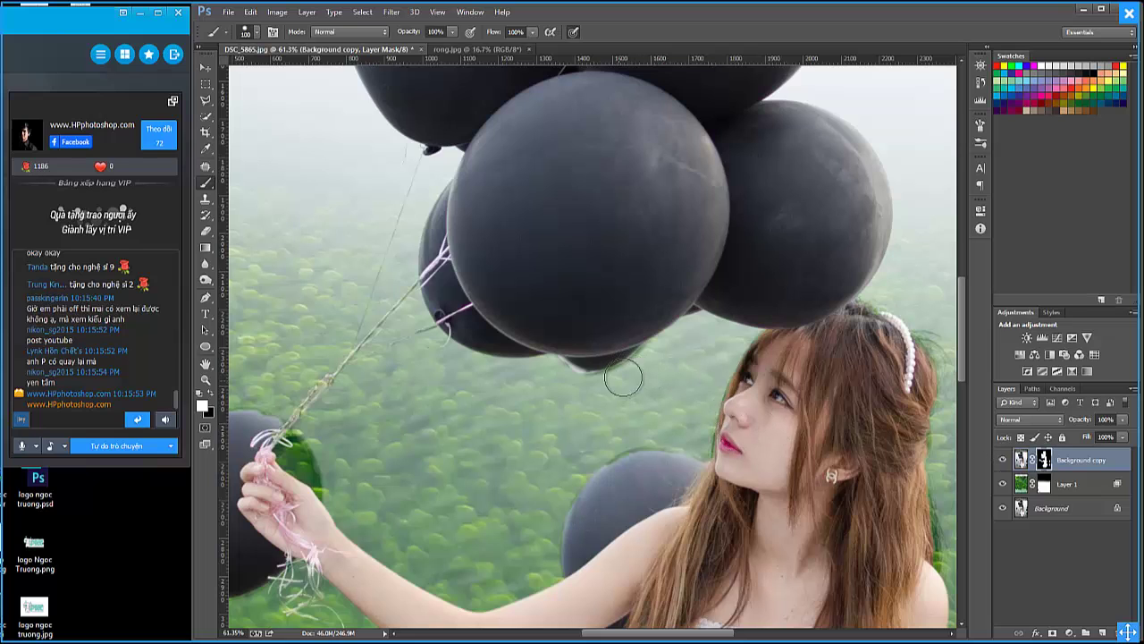
pyautogui.press('z')
pyautogui.keyDown('alt'); pyautogui.click(853, 492); pyautogui.keyUp('alt')
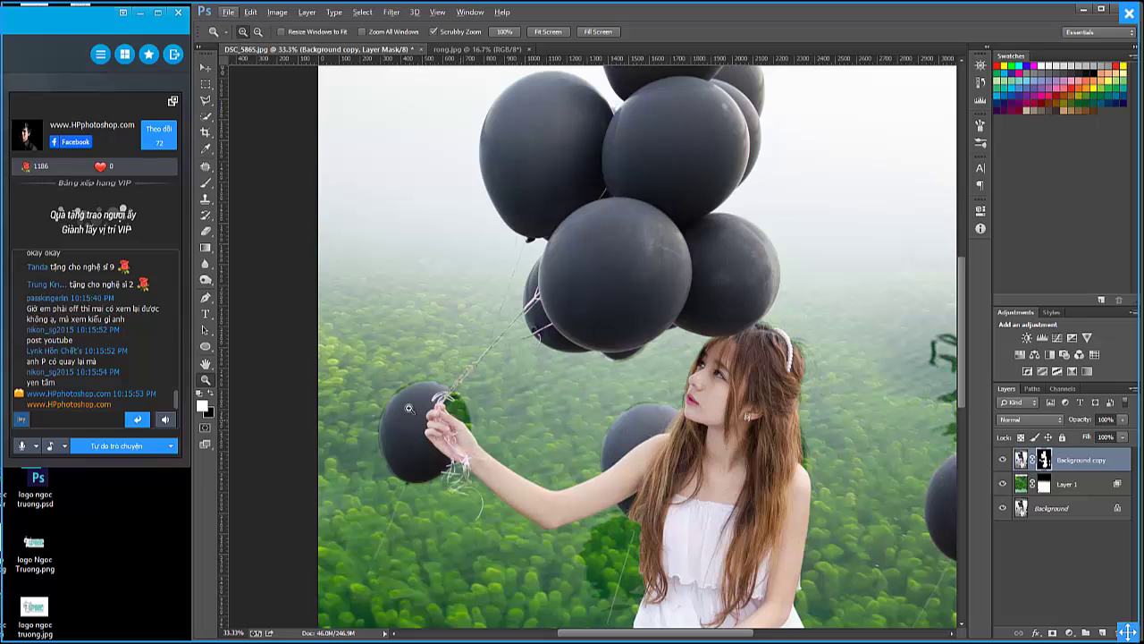
# Paint black on the mask around the hand-held balloon's edges and beside the hand, then zoom out.
pyautogui.moveTo(459, 409)
pyautogui.mouseDown()
pyautogui.moveTo(550, 434)
pyautogui.moveTo(569, 517)
pyautogui.mouseUp()
pyautogui.press('b')
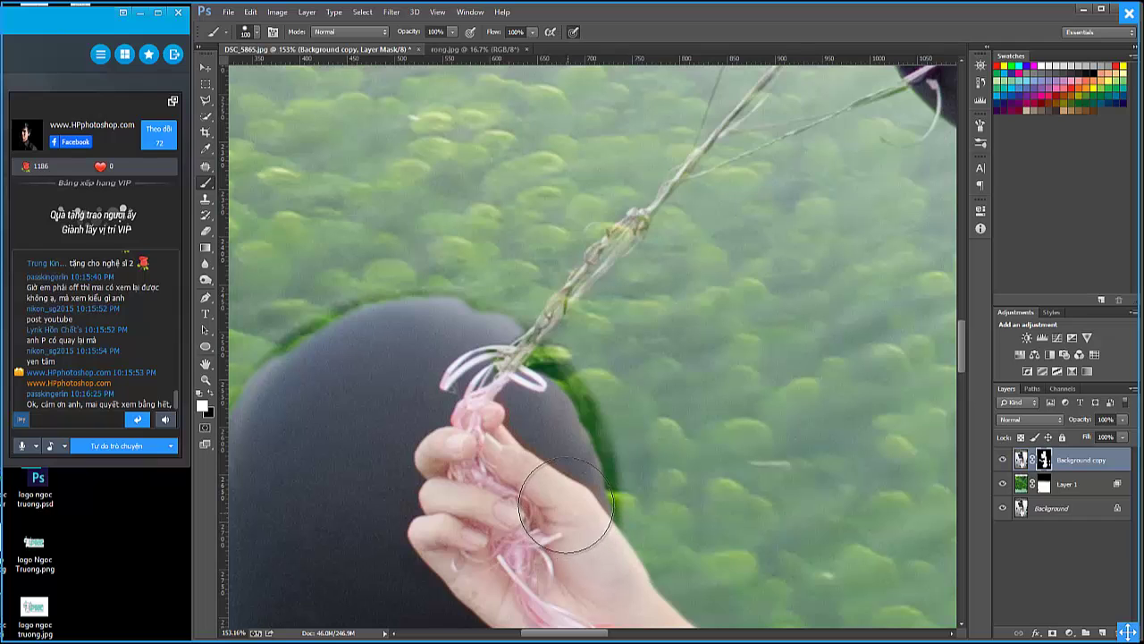
pyautogui.moveTo(497, 367)
pyautogui.mouseDown()
pyautogui.moveTo(569, 486)
pyautogui.moveTo(586, 536)
pyautogui.moveTo(563, 465)
pyautogui.mouseUp()
pyautogui.moveTo(350, 361)
pyautogui.mouseDown()
pyautogui.moveTo(299, 366)
pyautogui.moveTo(273, 389)
pyautogui.moveTo(331, 335)
pyautogui.moveTo(426, 340)
pyautogui.moveTo(487, 322)
pyautogui.moveTo(549, 407)
pyautogui.moveTo(532, 398)
pyautogui.mouseUp()
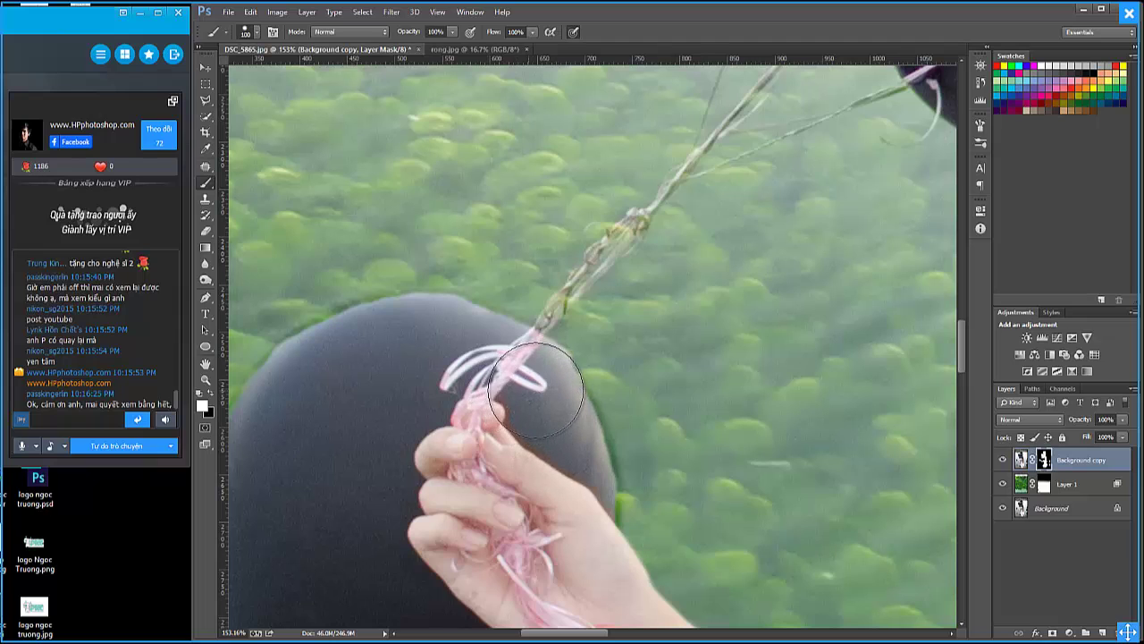
pyautogui.moveTo(568, 458)
pyautogui.mouseDown()
pyautogui.moveTo(582, 486)
pyautogui.moveTo(556, 536)
pyautogui.mouseUp()
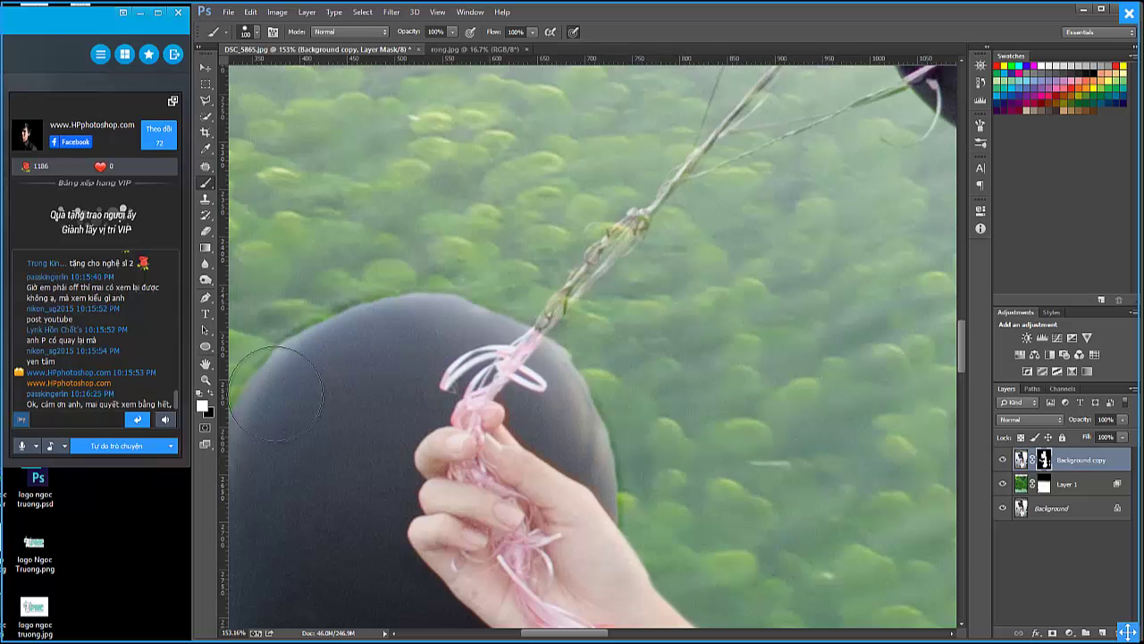
pyautogui.press('z')
pyautogui.keyDown('alt'); pyautogui.click(666, 382); pyautogui.keyUp('alt')
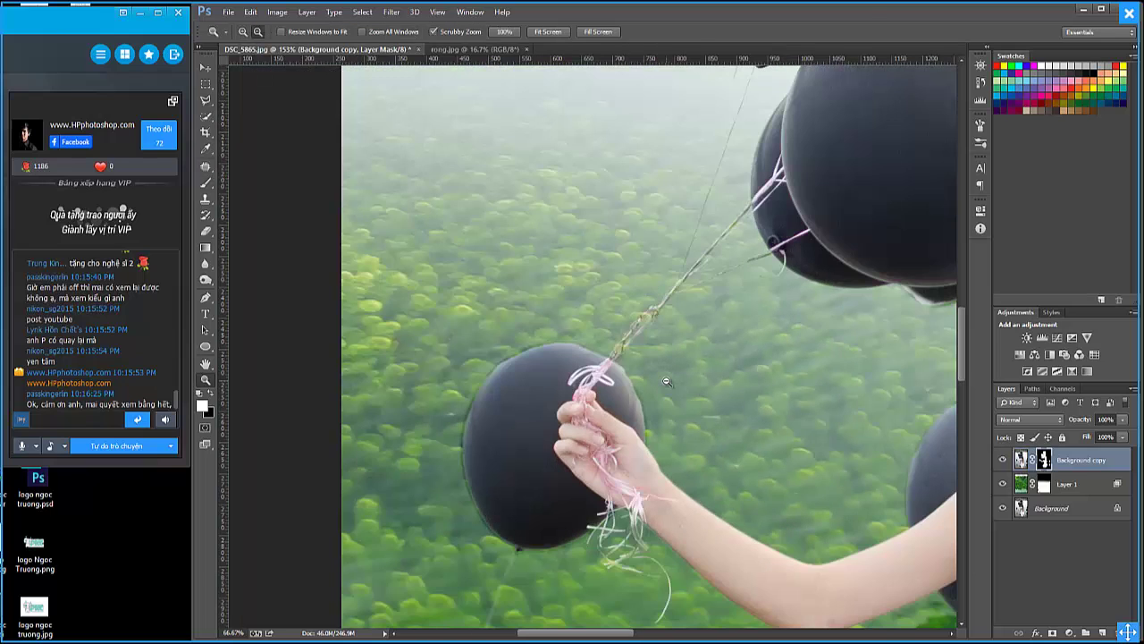
pyautogui.keyDown('alt'); pyautogui.click(665, 382); pyautogui.keyUp('alt')
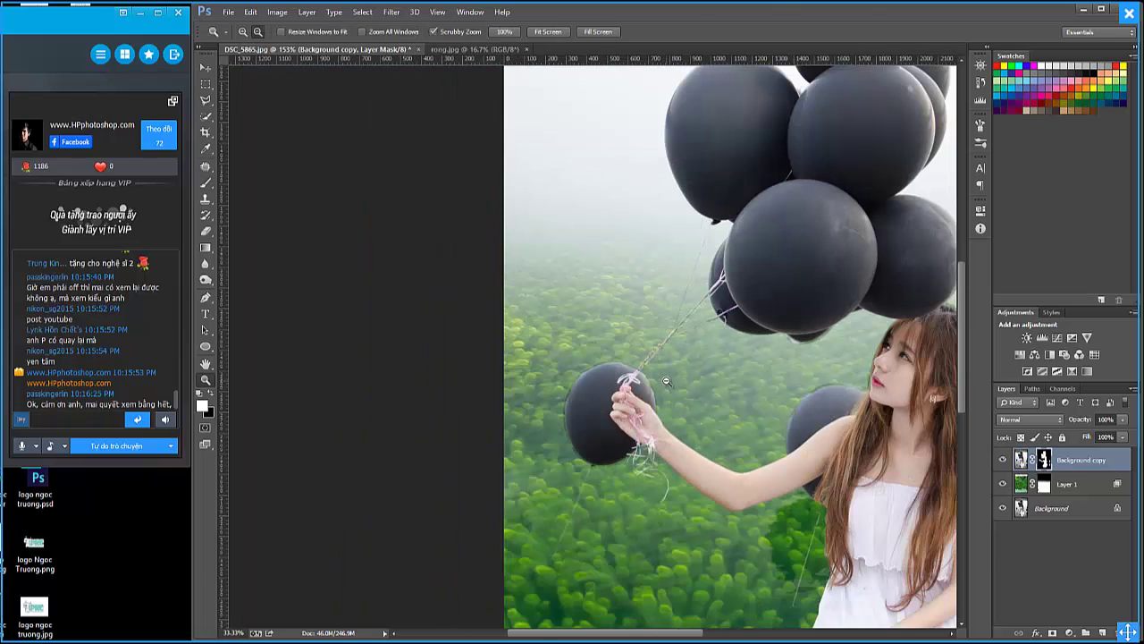
pyautogui.keyDown('alt'); pyautogui.click(665, 382); pyautogui.keyUp('alt')
pyautogui.keyDown('alt'); pyautogui.click(666, 382); pyautogui.keyUp('alt')
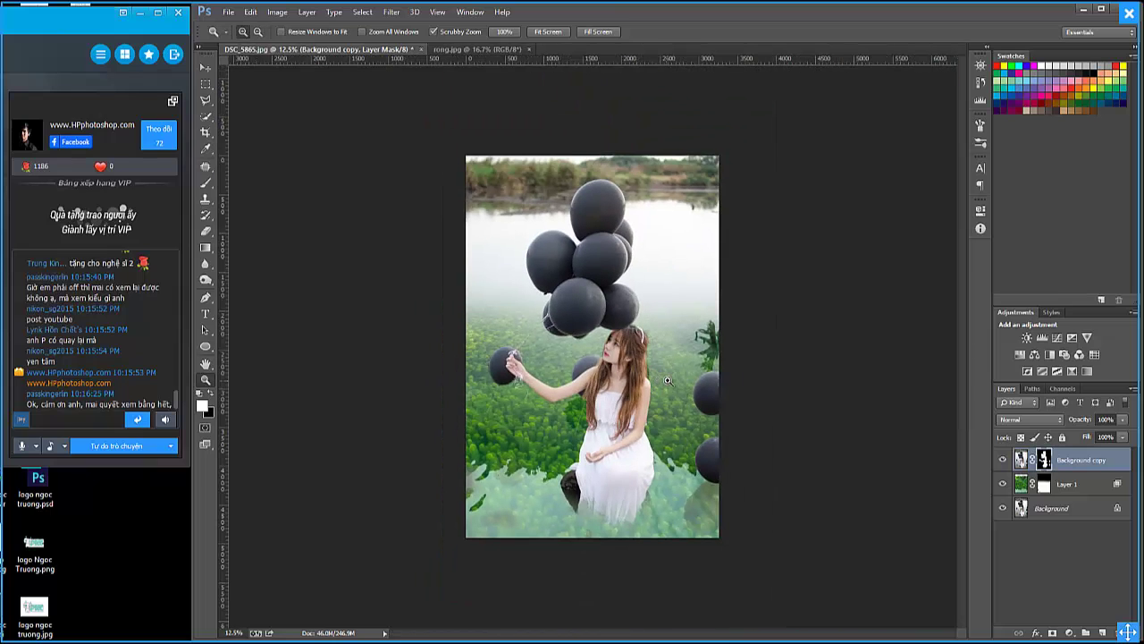
# Hide Background copy, select Layer 1, and move the Blending Options dialog aside.
pyautogui.click(1002, 459)
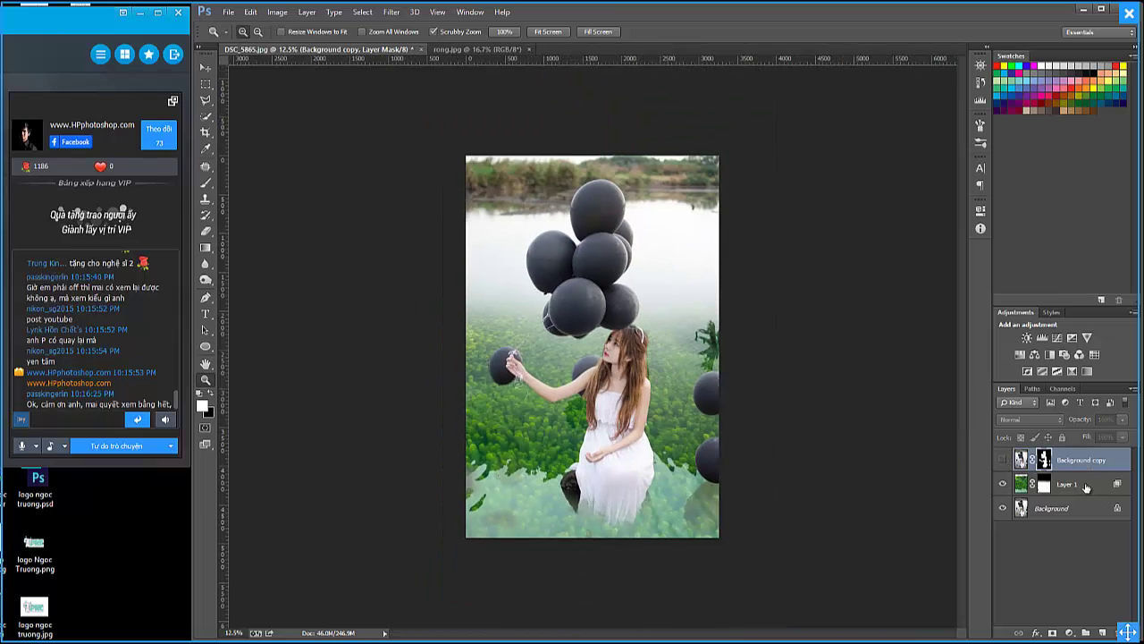
pyautogui.click(1091, 487)
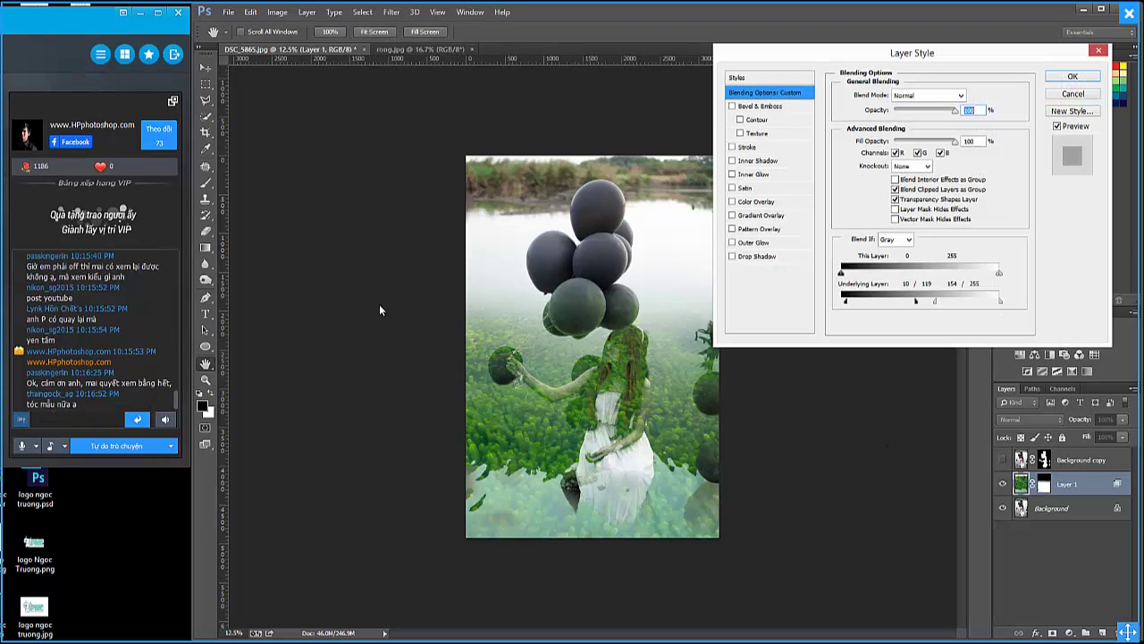
pyautogui.moveTo(936, 56); pyautogui.dragTo(909, 78)
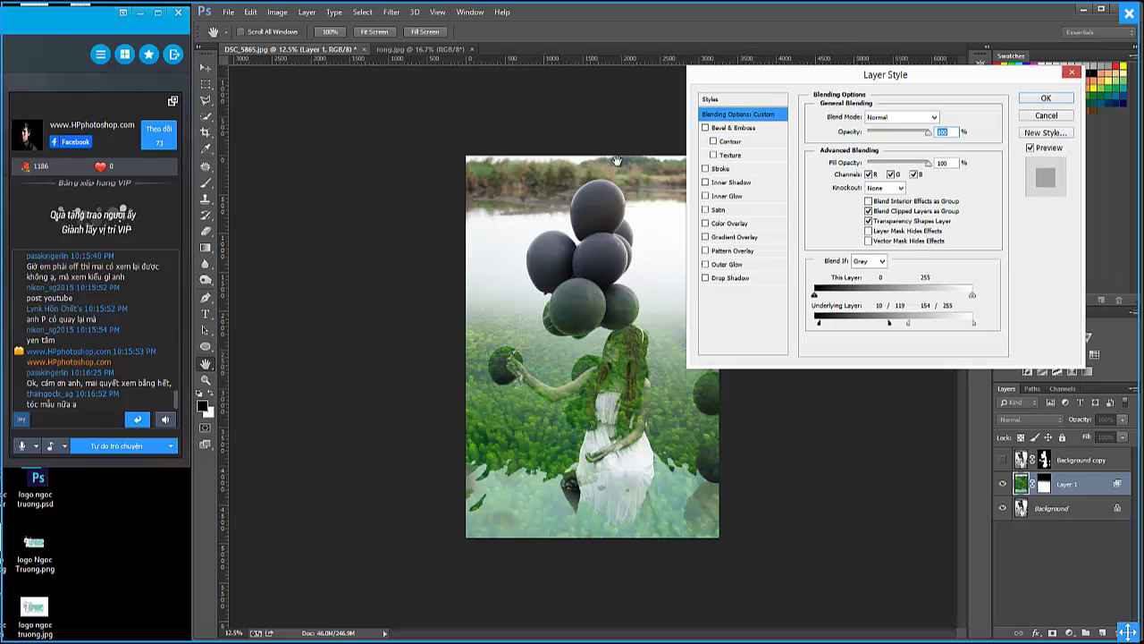
pyautogui.click(54, 423)
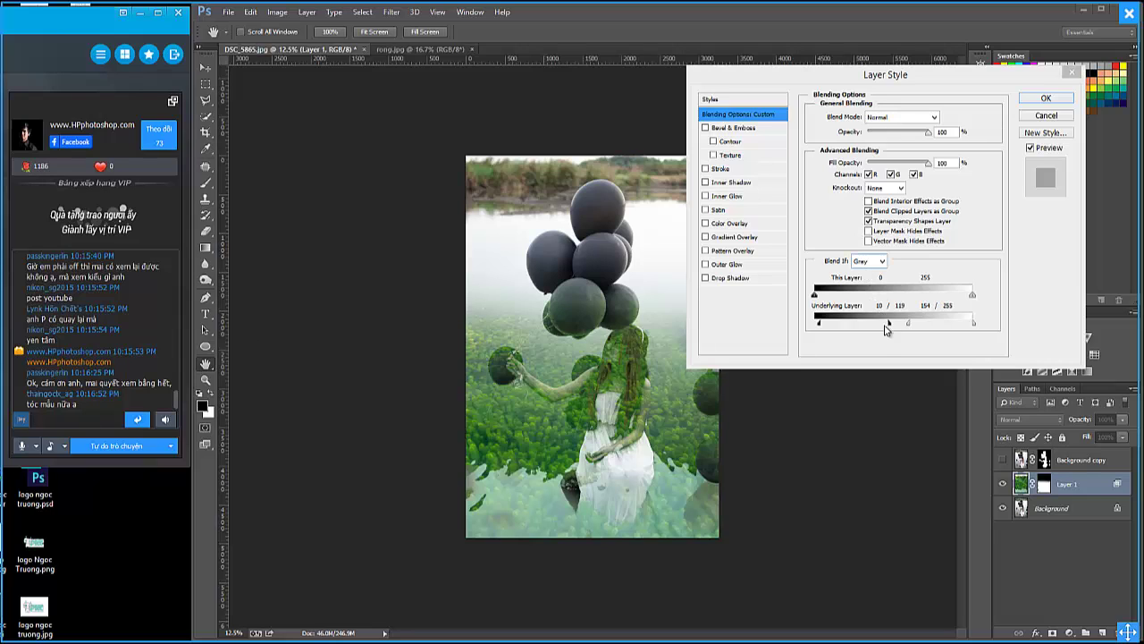
pyautogui.click(811, 328)
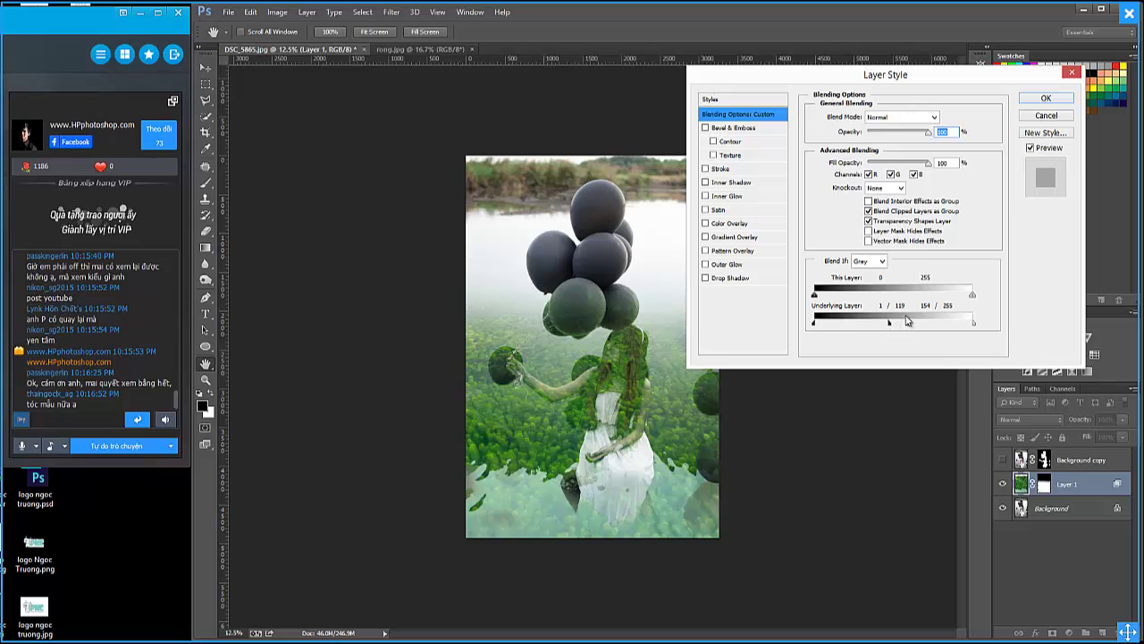
# Adjust Layer 1's underlying Blend If split sliders to about 1/94 and 151/255.
pyautogui.moveTo(911, 329); pyautogui.dragTo(909, 329)
pyautogui.moveTo(885, 327); pyautogui.dragTo(870, 328)
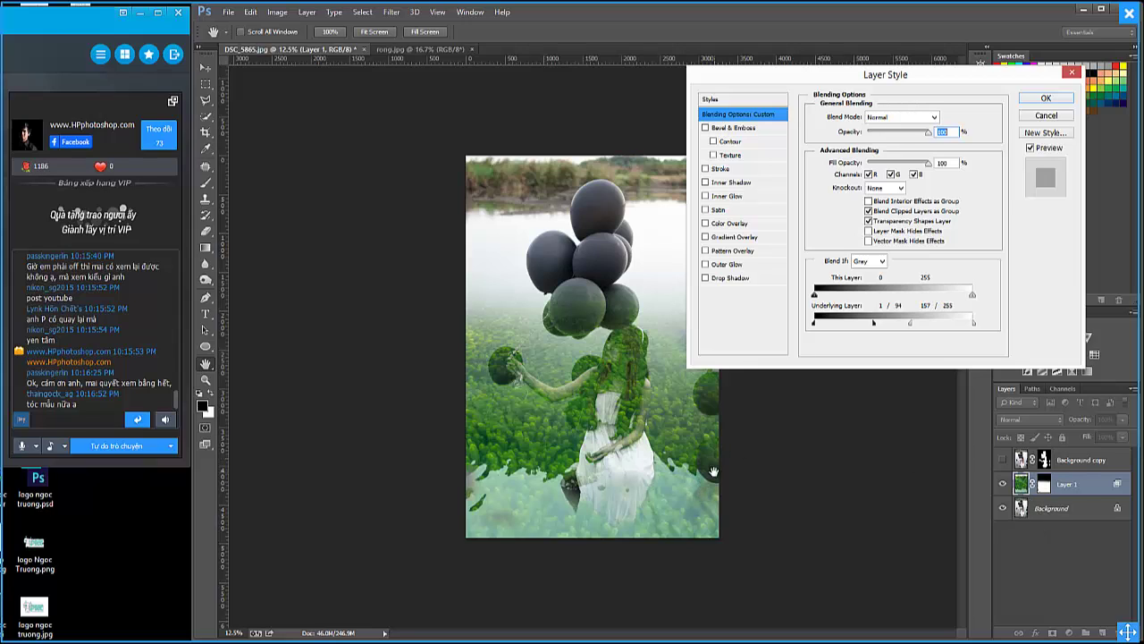
pyautogui.moveTo(905, 329)
pyautogui.mouseDown()
pyautogui.moveTo(930, 329)
pyautogui.moveTo(902, 329)
pyautogui.mouseUp()
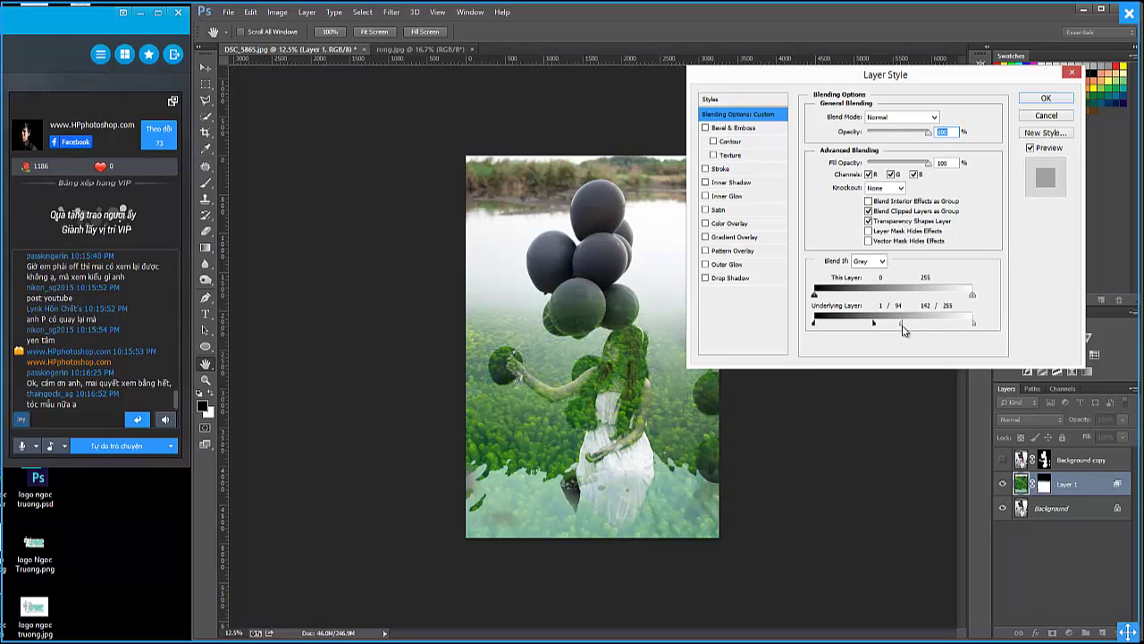
pyautogui.moveTo(916, 330); pyautogui.dragTo(909, 332)
# Close the blending options, then compare Layer 1's weed blend and the girl layer by toggling visibility, leaving both visible.
pyautogui.click(1046, 100)
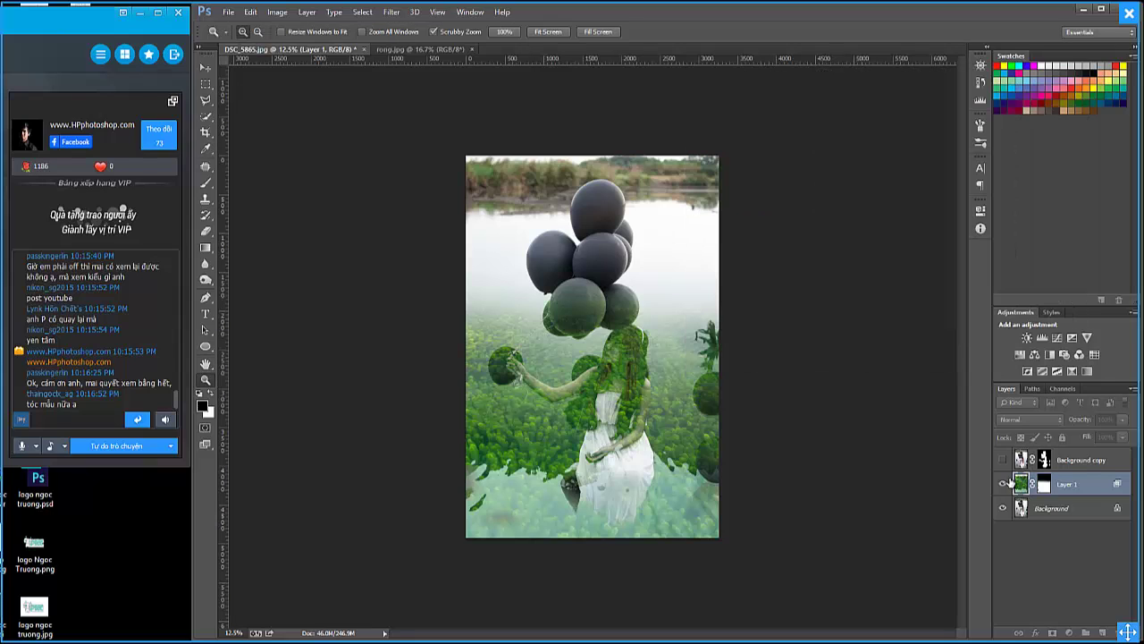
pyautogui.click(1002, 483)
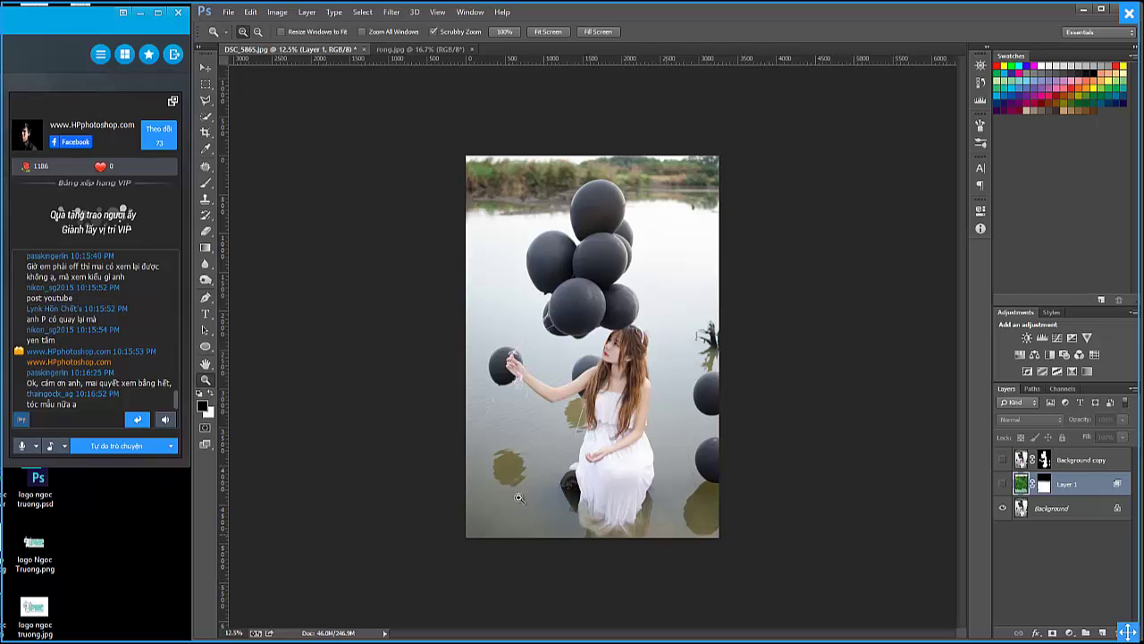
pyautogui.click(1002, 484)
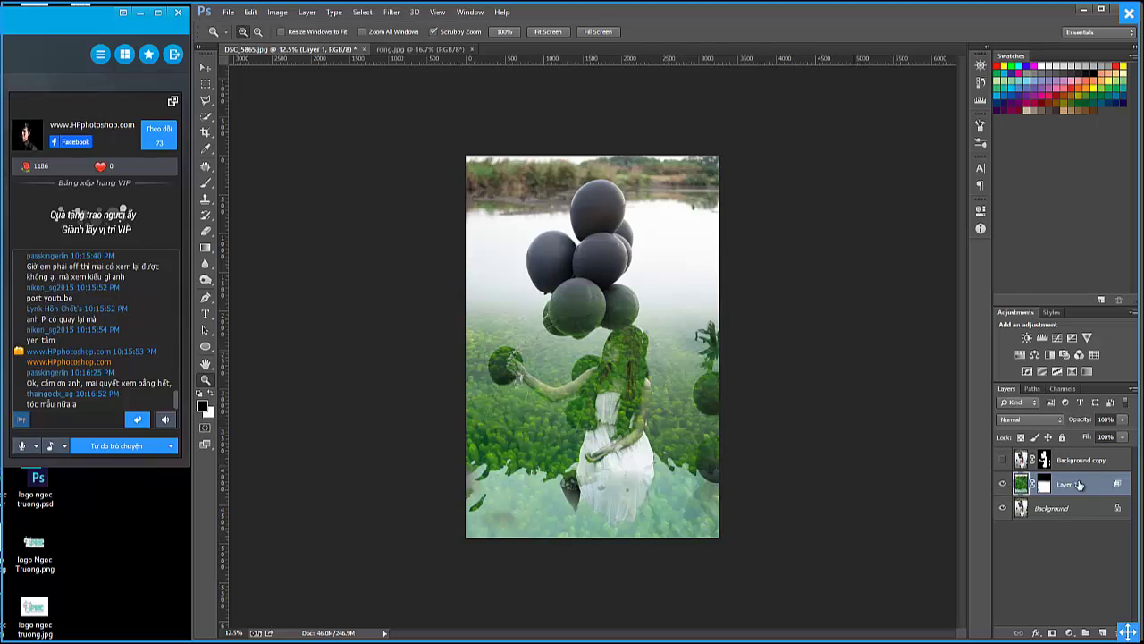
pyautogui.click(1003, 461)
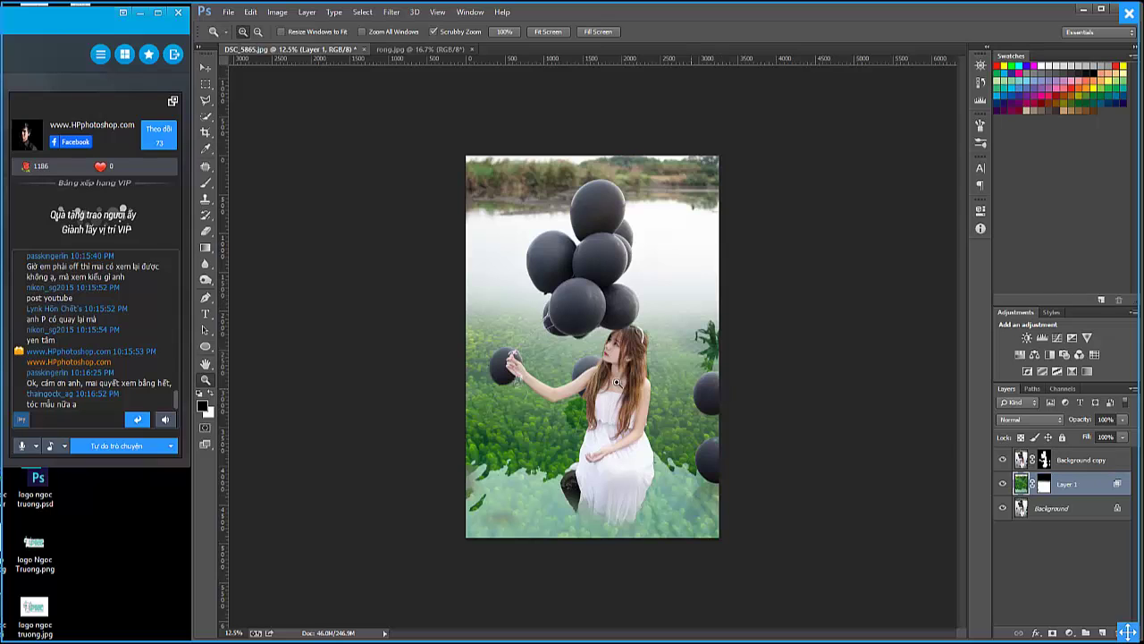
pyautogui.click(1002, 459)
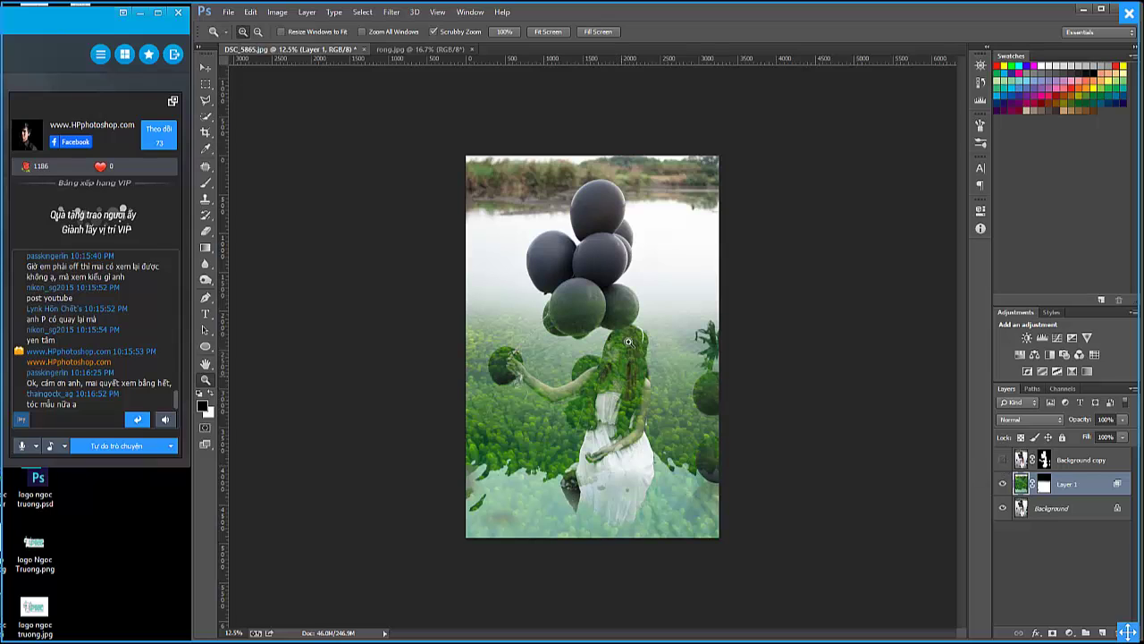
pyautogui.click(1003, 461)
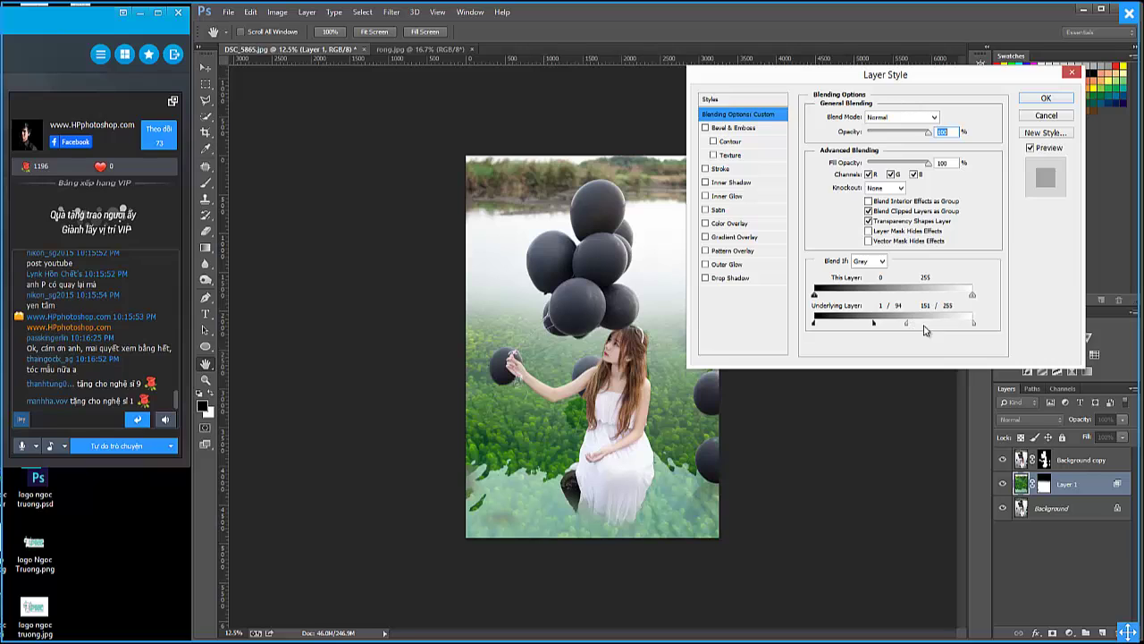
# Confirm Layer 1's Blend If settings and send the chat message 'ác ban còn thác mac gì ko :D'.
pyautogui.click(1046, 99)
pyautogui.press('z')
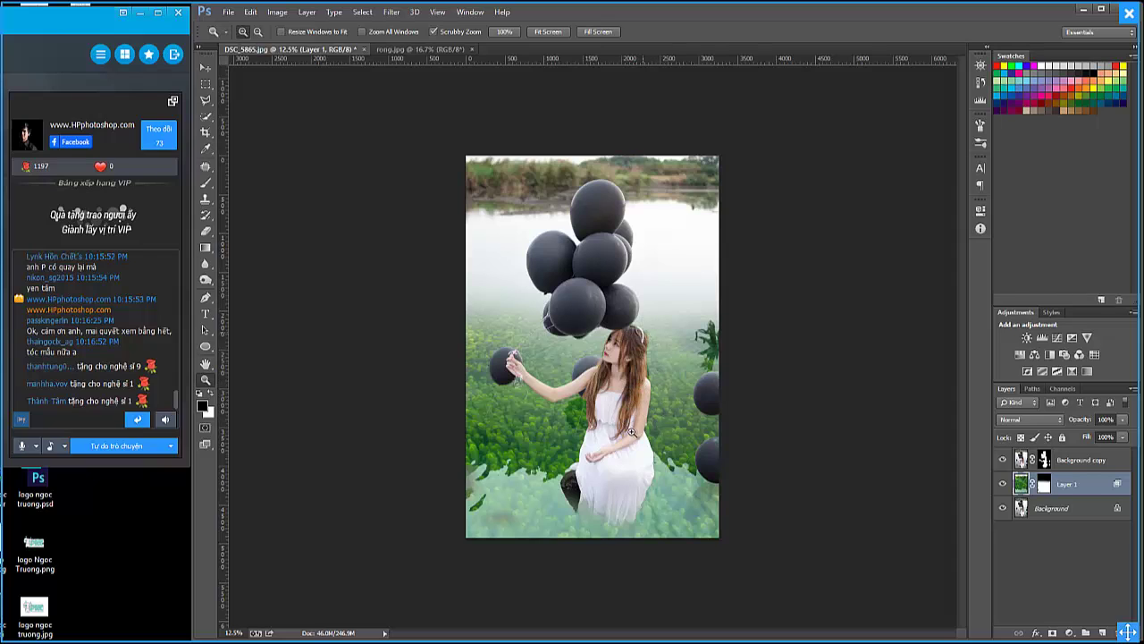
pyautogui.click(87, 422)
pyautogui.write('ác ban còn th')
pyautogui.write('ác mac gì k')
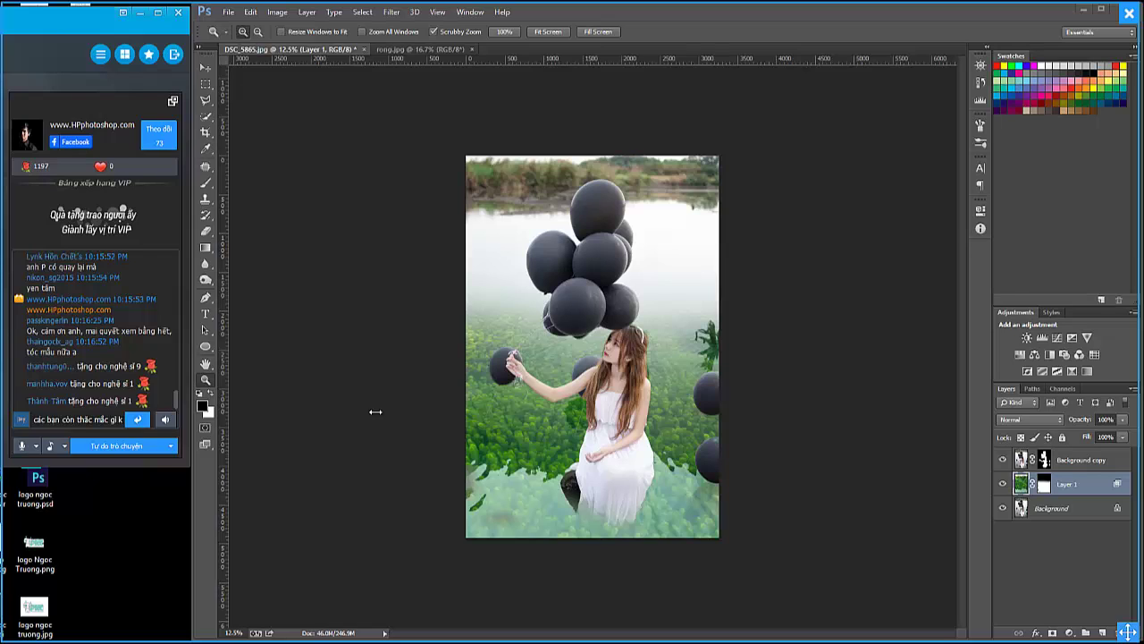
pyautogui.write('o :D')
pyautogui.press('Return')
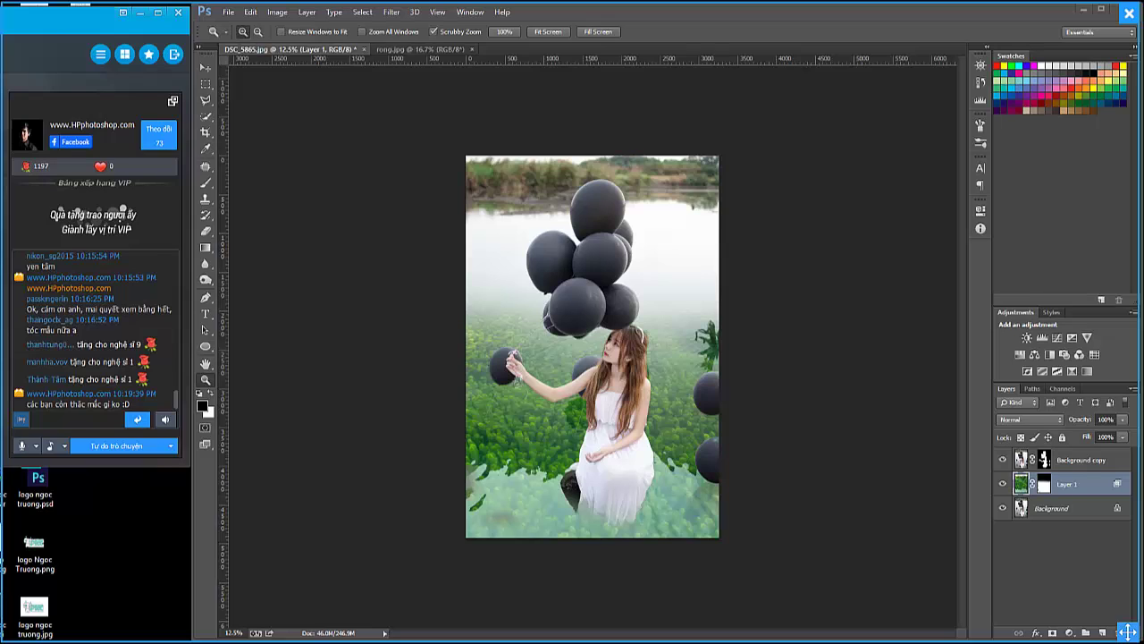
# Send a follow-up '????' message in the chat.
pyautogui.click(66, 424)
pyautogui.write('????')
pyautogui.press('Return')
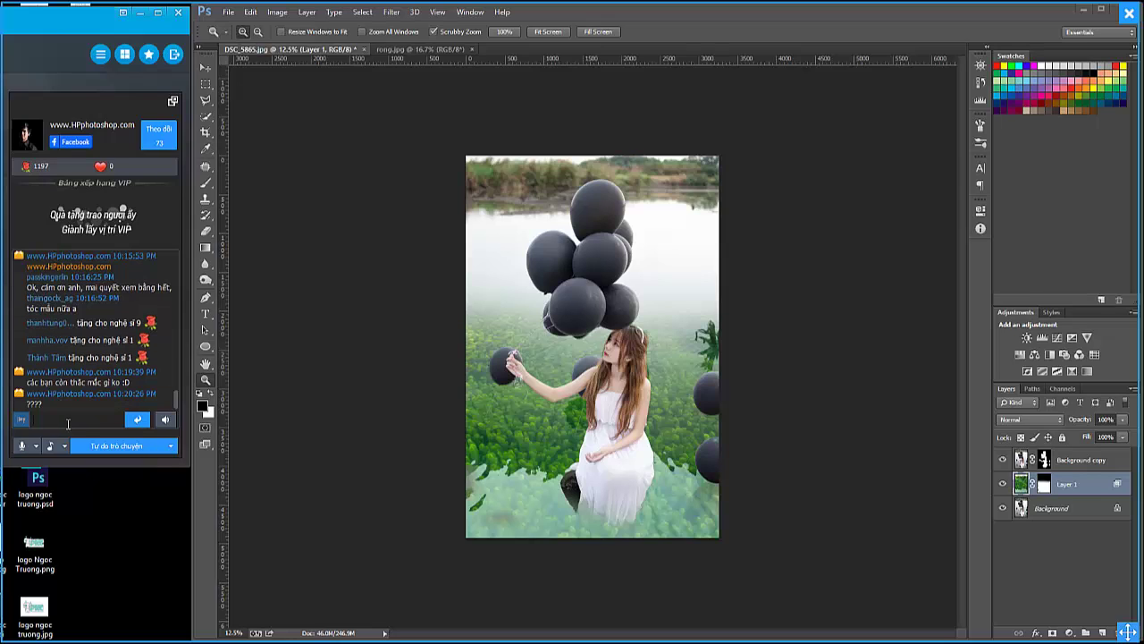
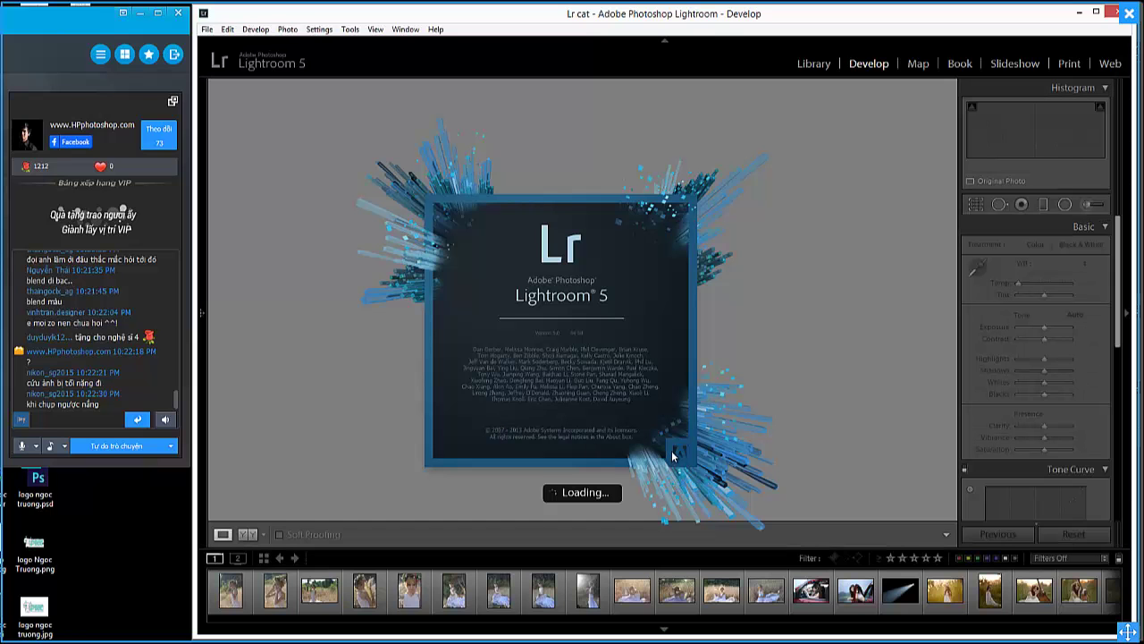
# Scroll the filmstrip and load IMG_0662.JPG, the lantern-in-grass photo, in Develop.
pyautogui.moveTo(789, 623); pyautogui.dragTo(329, 614)
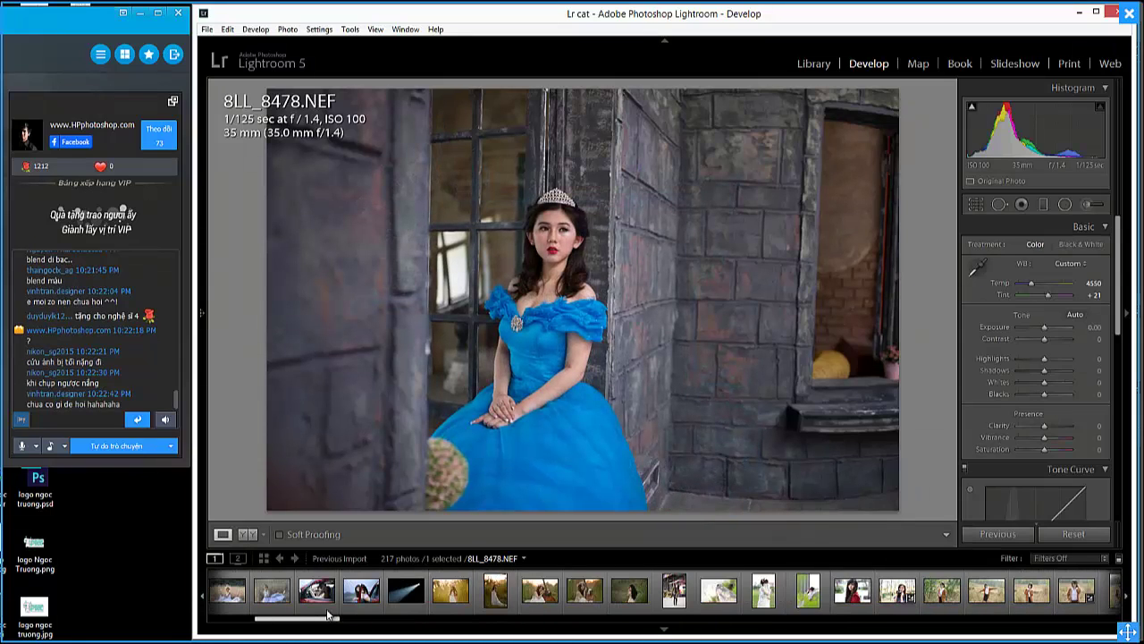
pyautogui.moveTo(329, 614)
pyautogui.mouseDown()
pyautogui.moveTo(282, 623)
pyautogui.moveTo(310, 625)
pyautogui.moveTo(292, 620)
pyautogui.mouseUp()
pyautogui.click(304, 593)
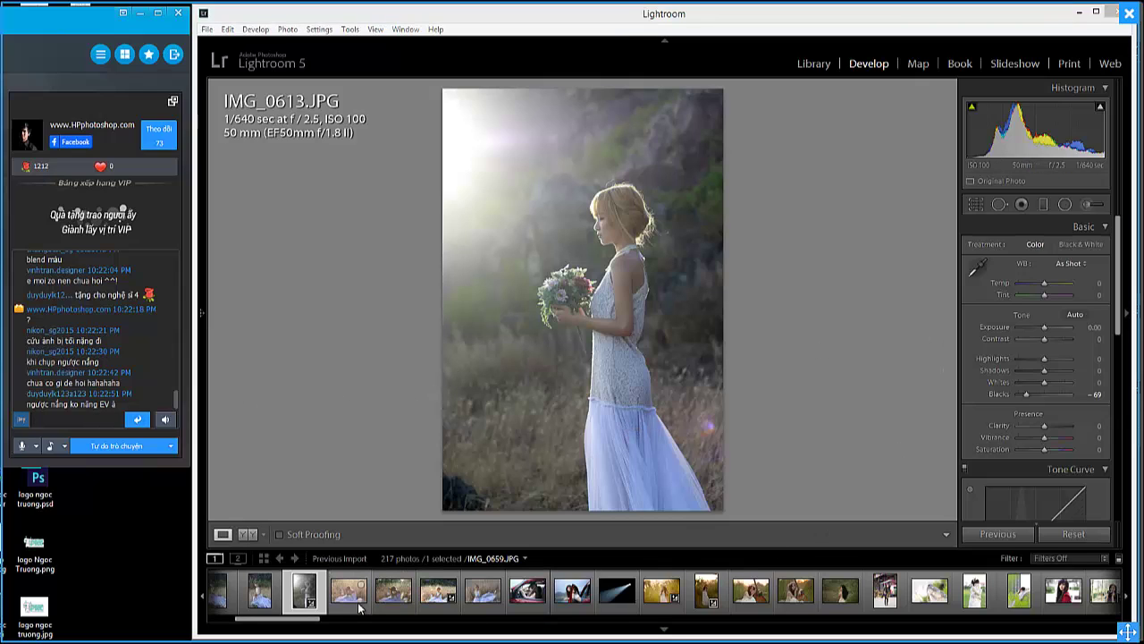
pyautogui.click(393, 590)
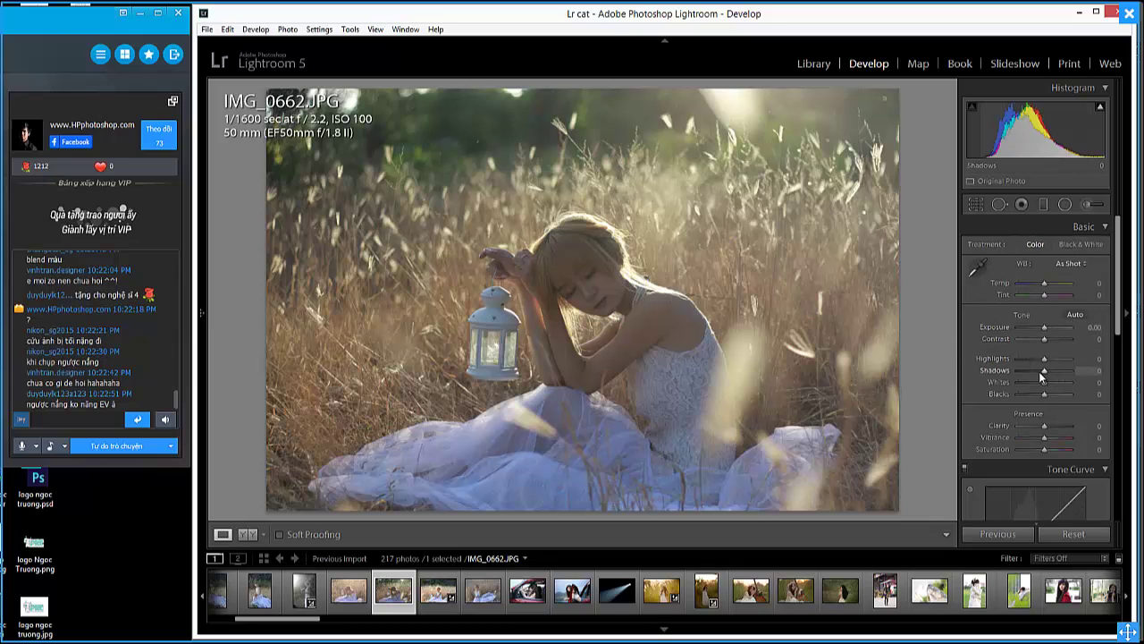
# Set Basic Shadows -67, Blacks -55, Exposure -0.36 and Contrast +12.
pyautogui.moveTo(1045, 371)
pyautogui.mouseDown()
pyautogui.moveTo(1027, 371)
pyautogui.moveTo(1029, 392)
pyautogui.mouseUp()
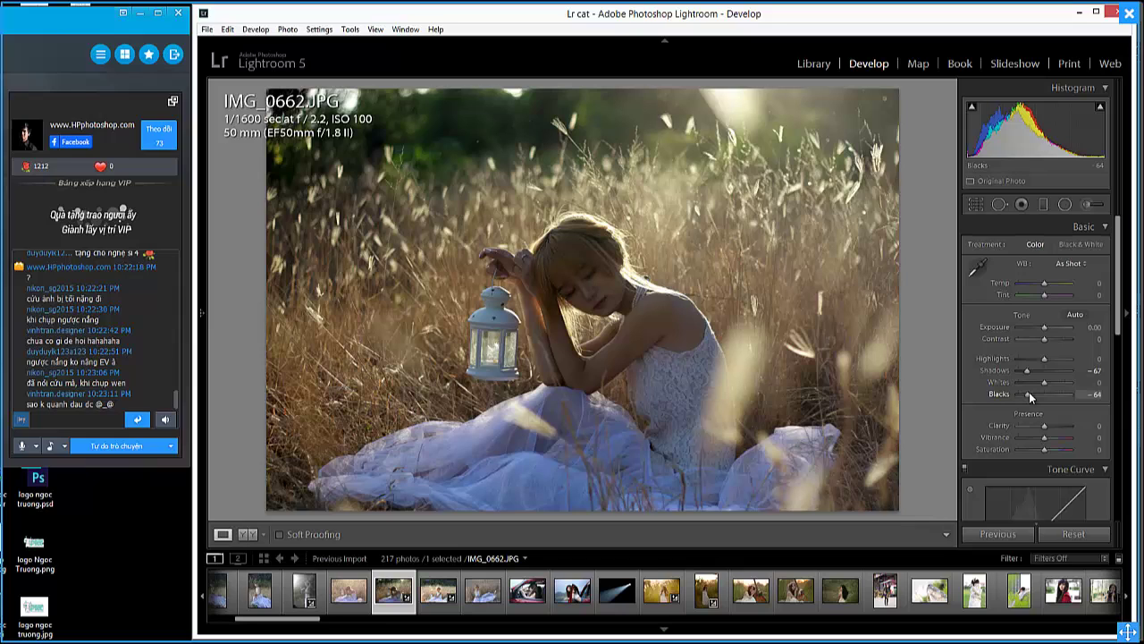
pyautogui.moveTo(1031, 391)
pyautogui.mouseDown()
pyautogui.moveTo(1042, 393)
pyautogui.moveTo(1031, 395)
pyautogui.mouseUp()
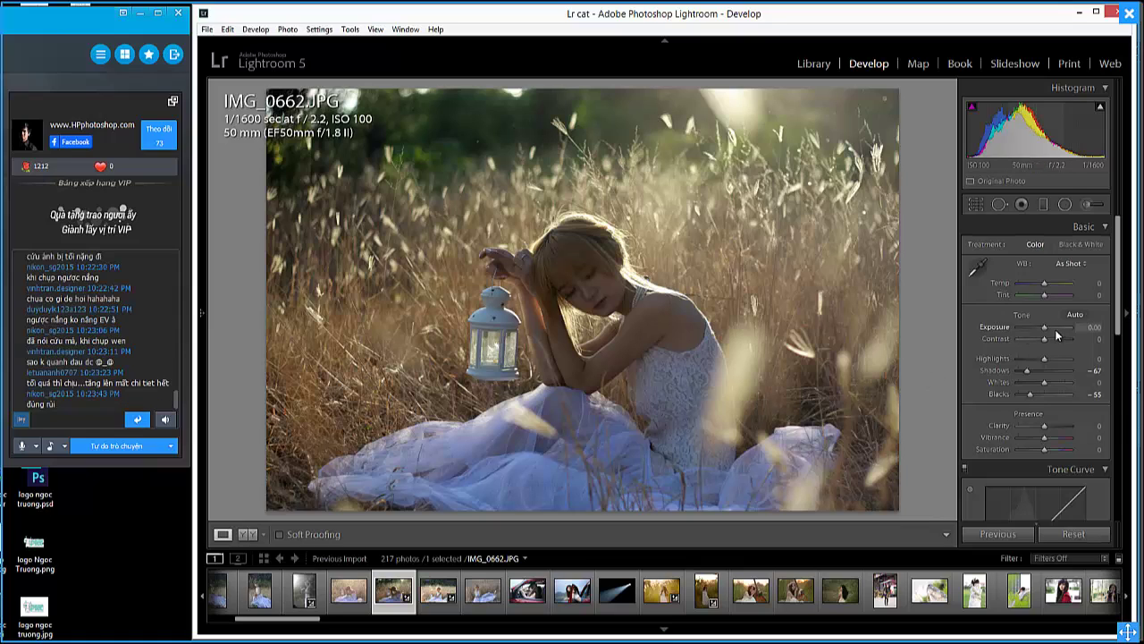
pyautogui.moveTo(1044, 329); pyautogui.dragTo(1044, 329)
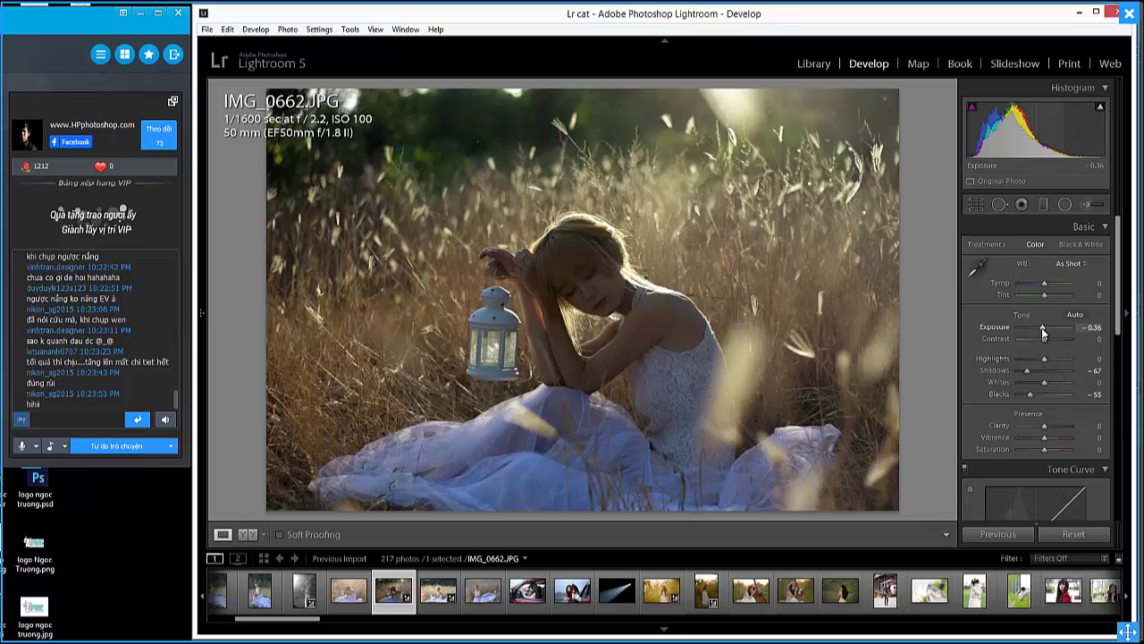
pyautogui.moveTo(1041, 328); pyautogui.dragTo(1049, 339)
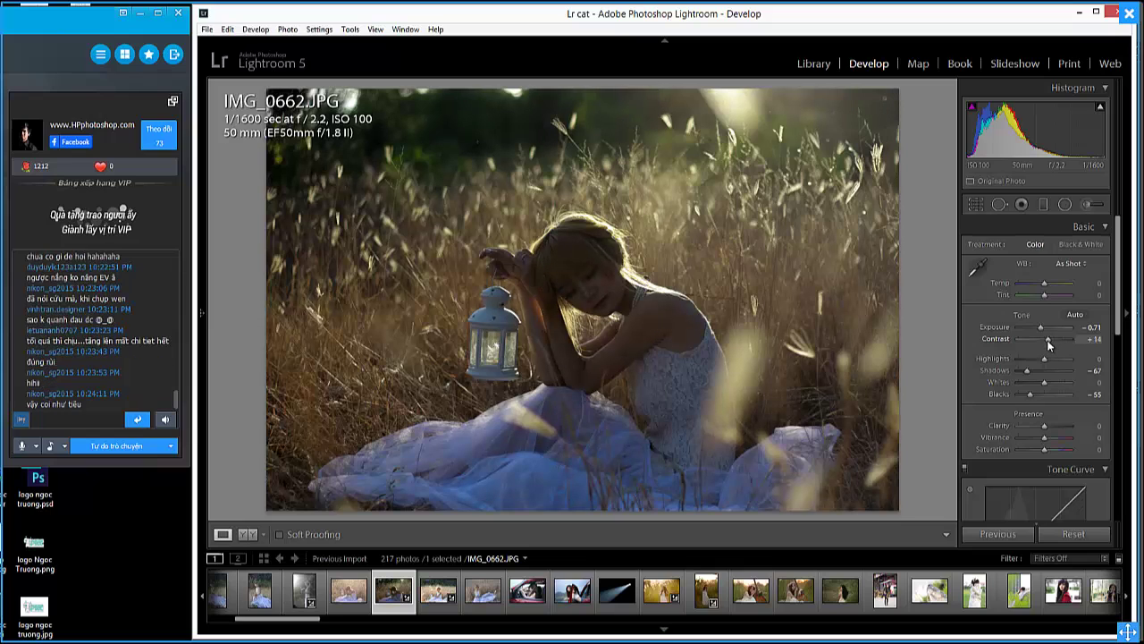
pyautogui.moveTo(1049, 343); pyautogui.dragTo(1043, 327)
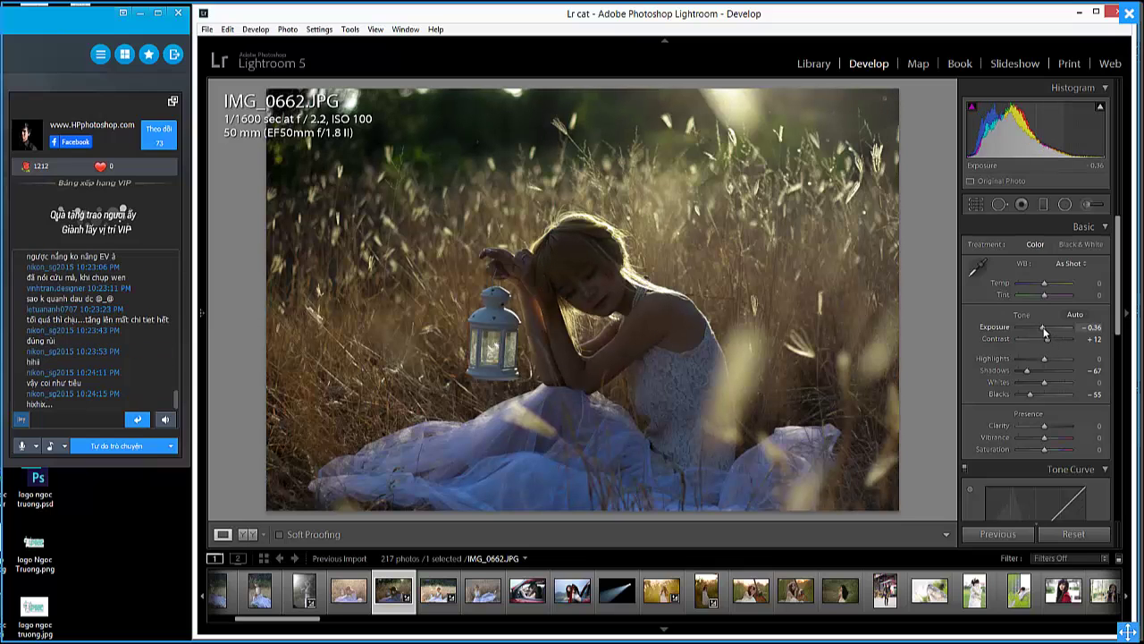
# Export IMG_0662 with Export with Previous, then close Photoshop's balloon and water documents unsaved.
pyautogui.rightClick(396, 598)
pyautogui.moveTo(462, 533)
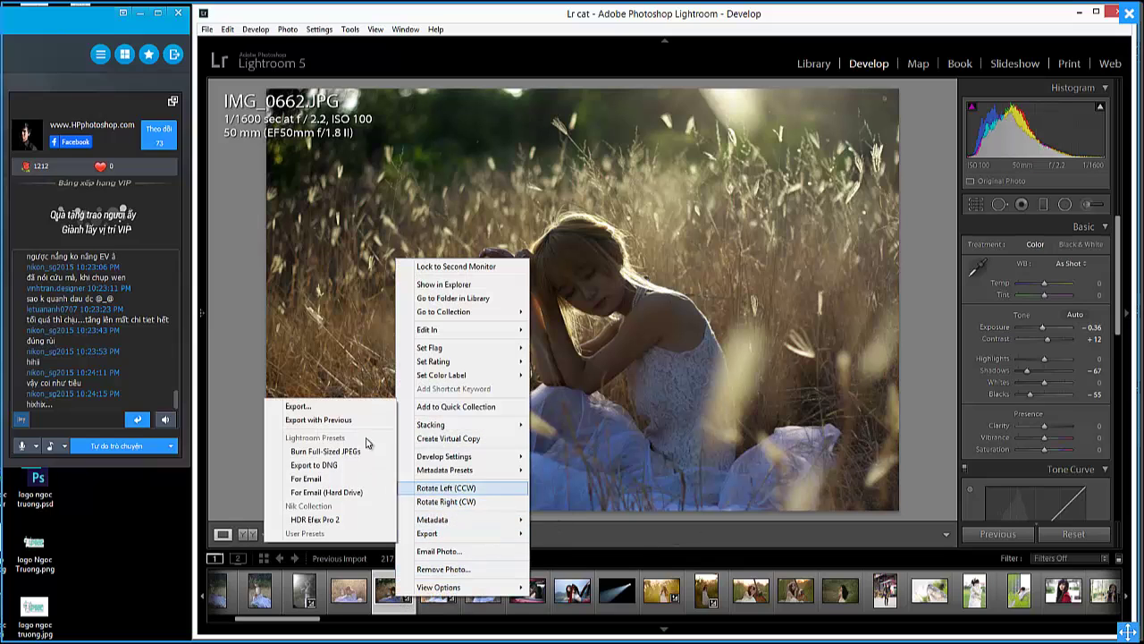
pyautogui.click(367, 422)
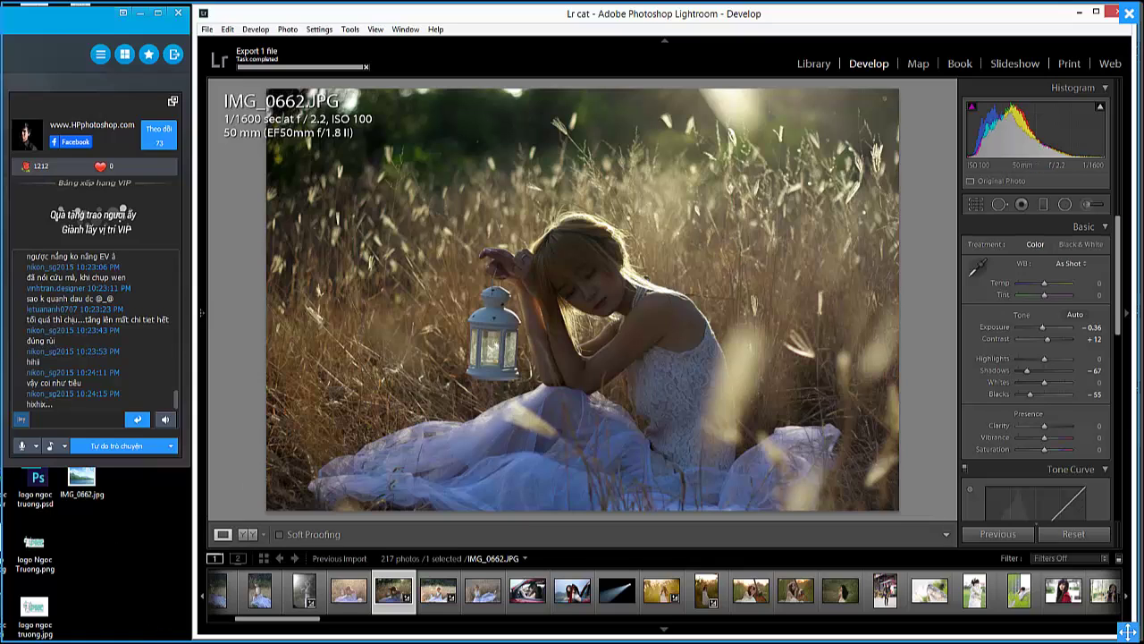
pyautogui.hotkey('alt', 'Tab')
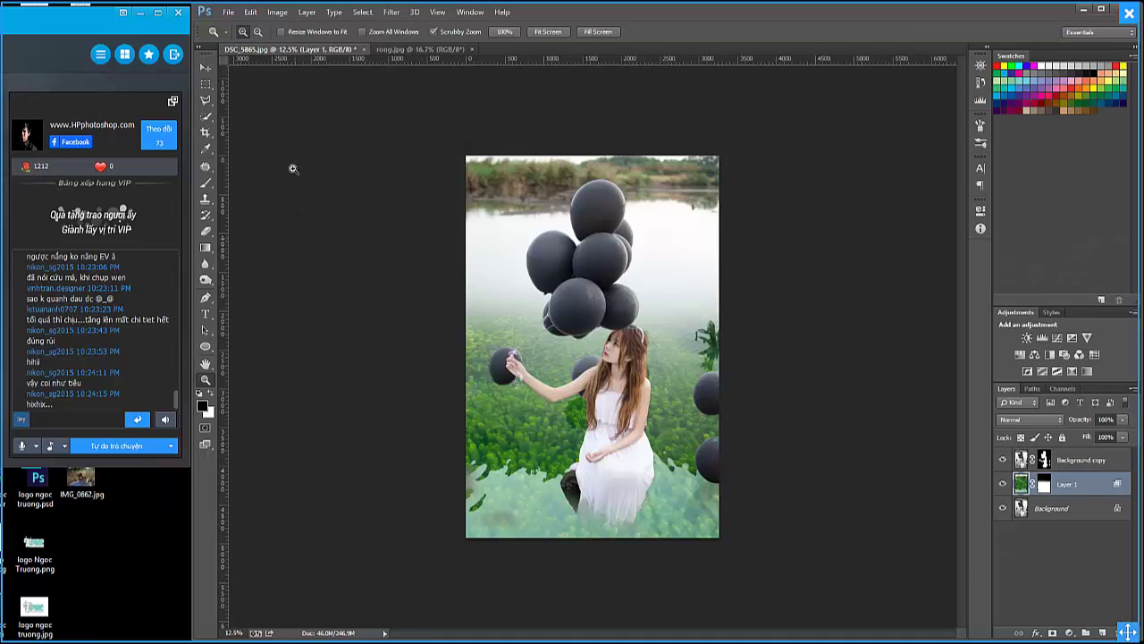
pyautogui.click(364, 49)
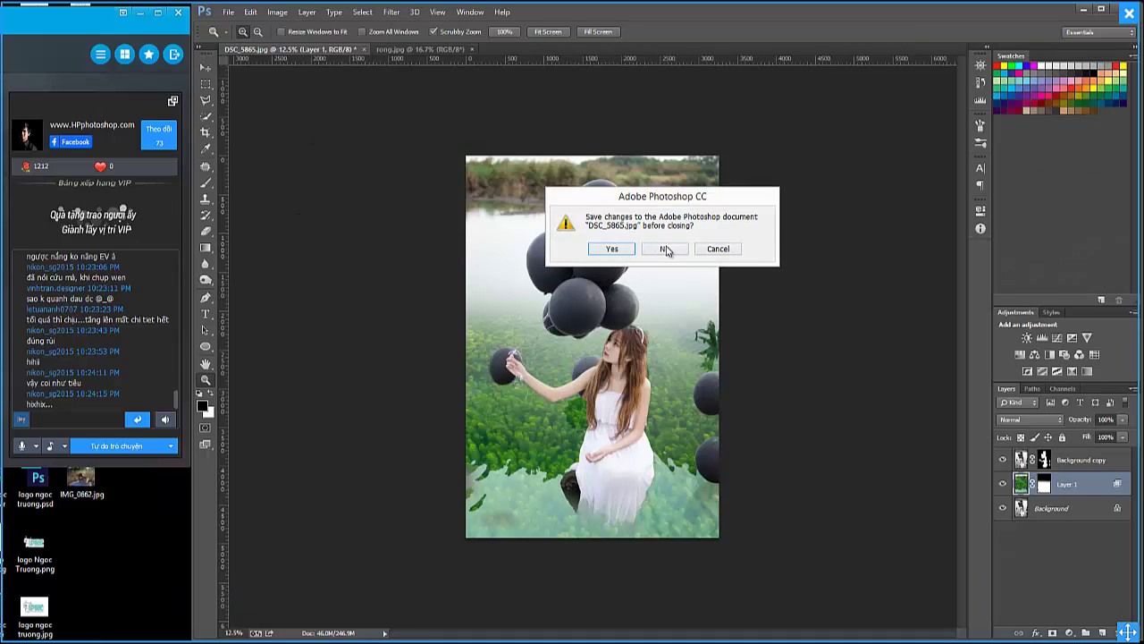
pyautogui.press('Escape')
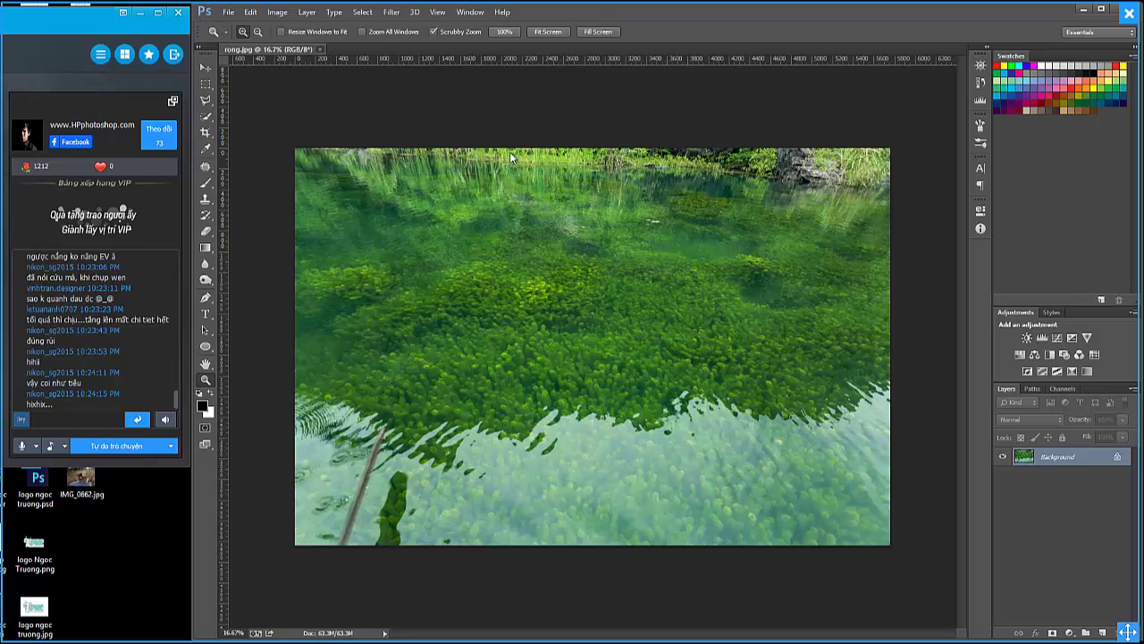
pyautogui.click(320, 49)
pyautogui.click(669, 248)
# Open IMG_0662.jpg from the Desktop in Photoshop.
pyautogui.click(229, 12)
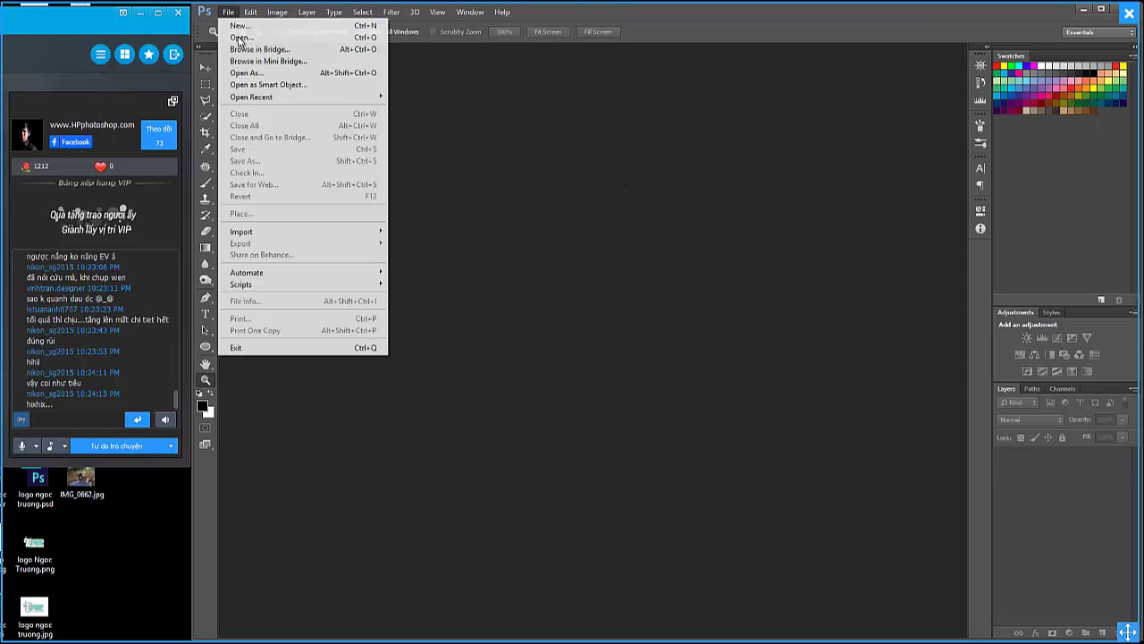
pyautogui.click(240, 39)
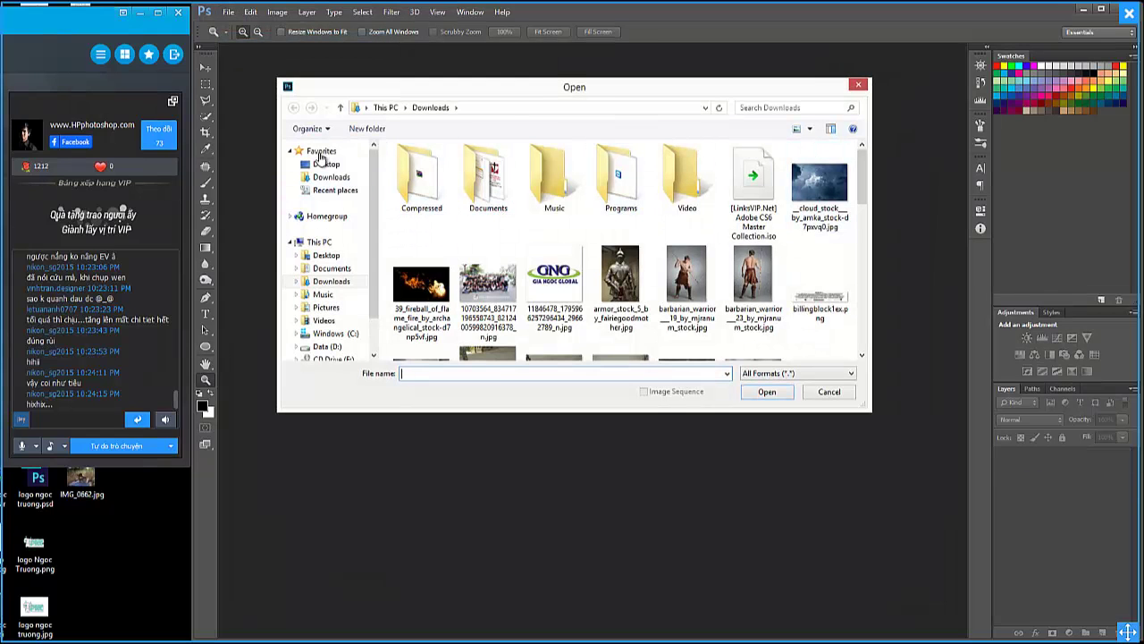
pyautogui.click(326, 163)
pyautogui.moveTo(862, 183)
pyautogui.mouseDown()
pyautogui.moveTo(860, 342)
pyautogui.moveTo(854, 232)
pyautogui.mouseUp()
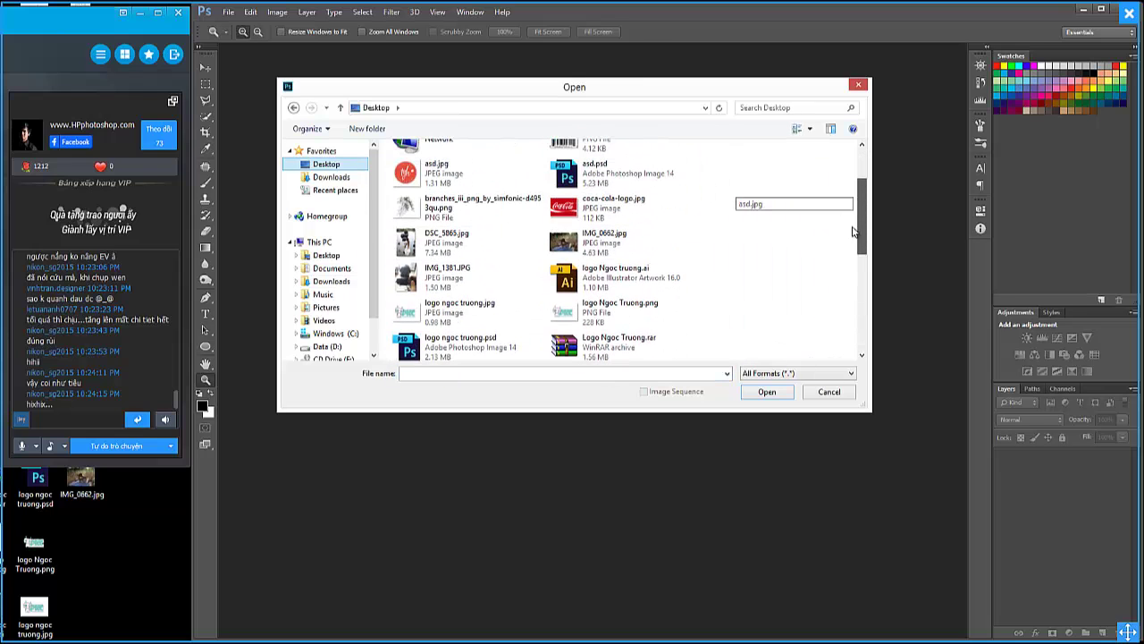
pyautogui.click(604, 239)
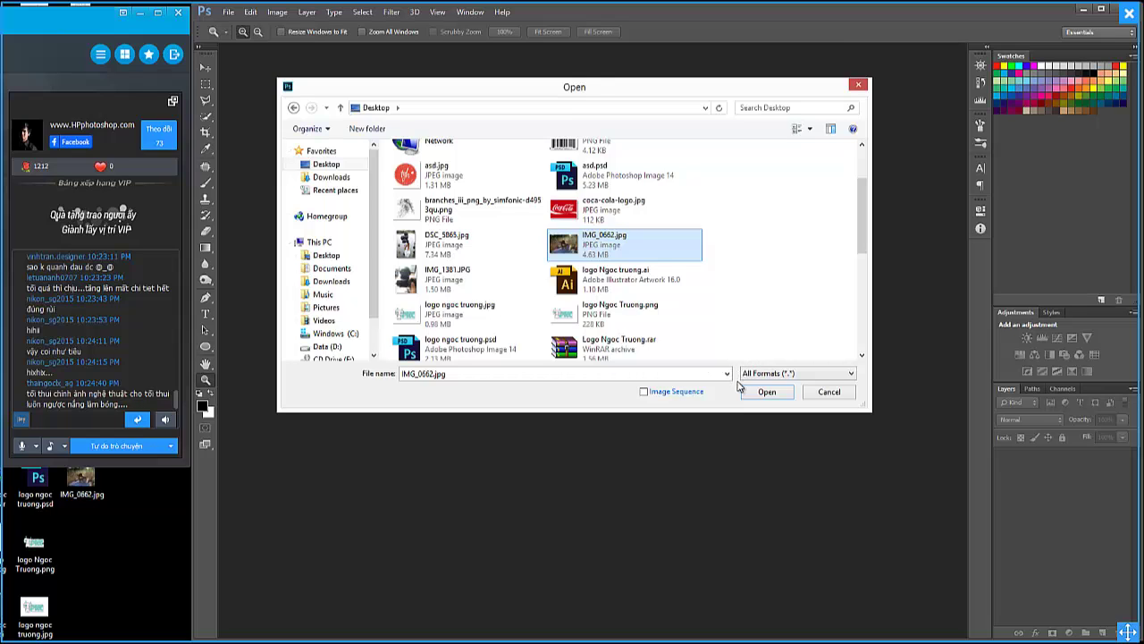
pyautogui.click(766, 394)
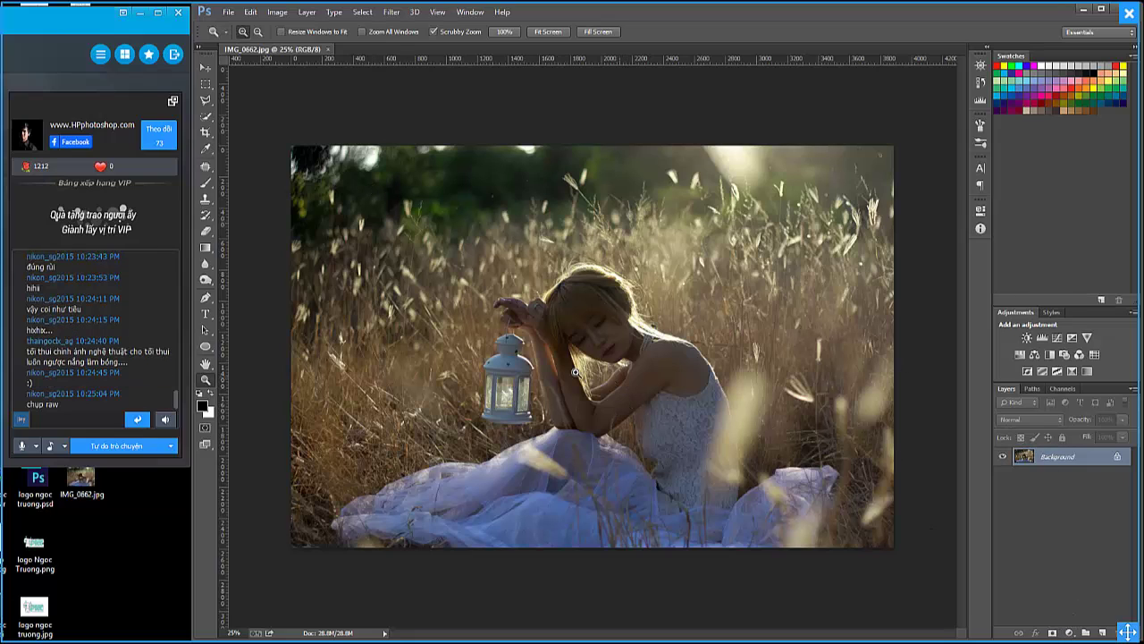
# Duplicate the background, then start HDR Toning, agreeing to flatten the image.
pyautogui.hotkey('ctrl', 'j')
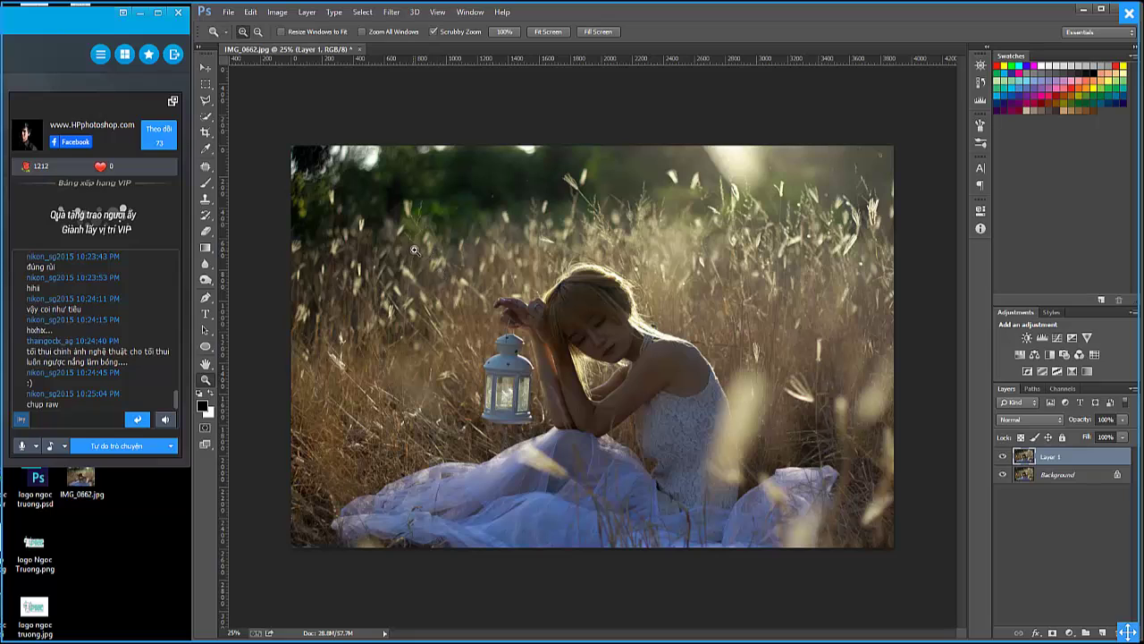
pyautogui.click(276, 13)
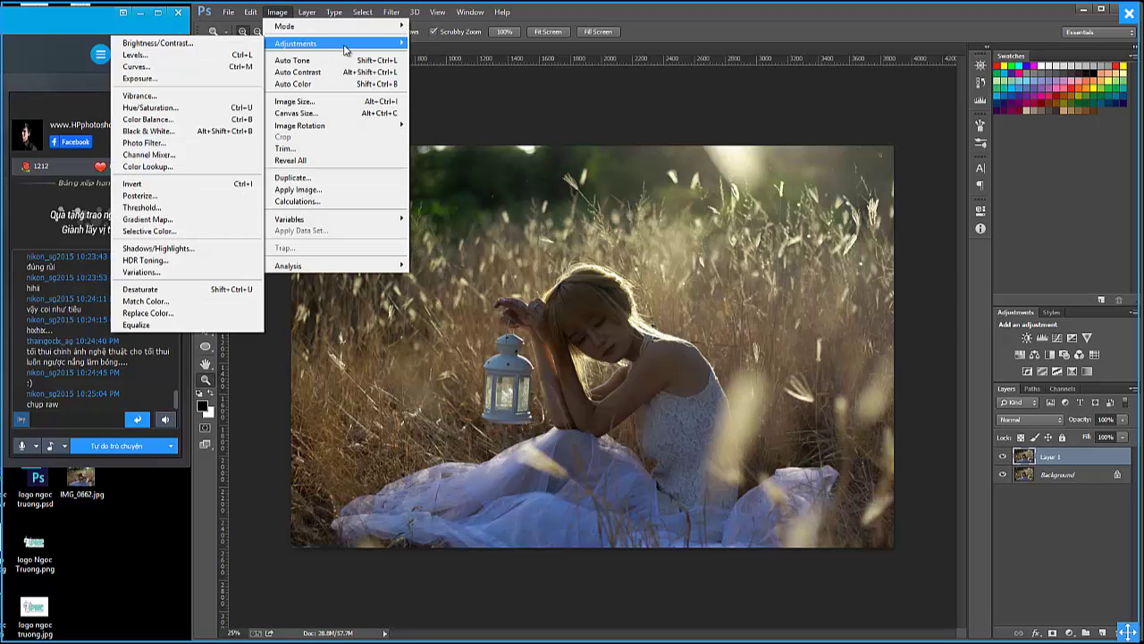
pyautogui.moveTo(296, 43)
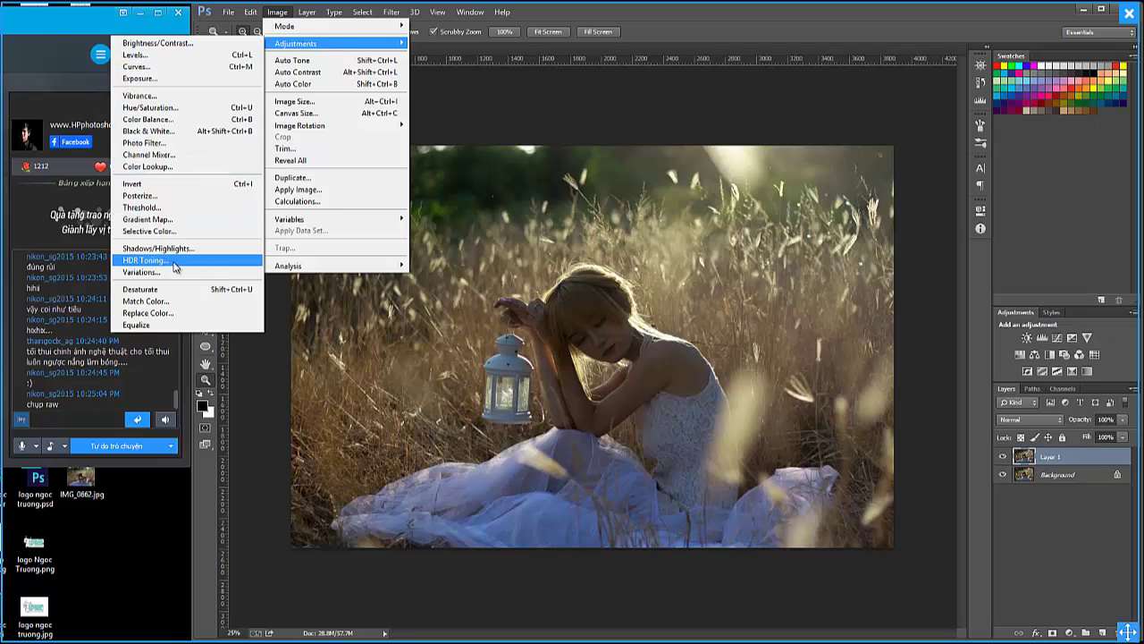
pyautogui.click(138, 260)
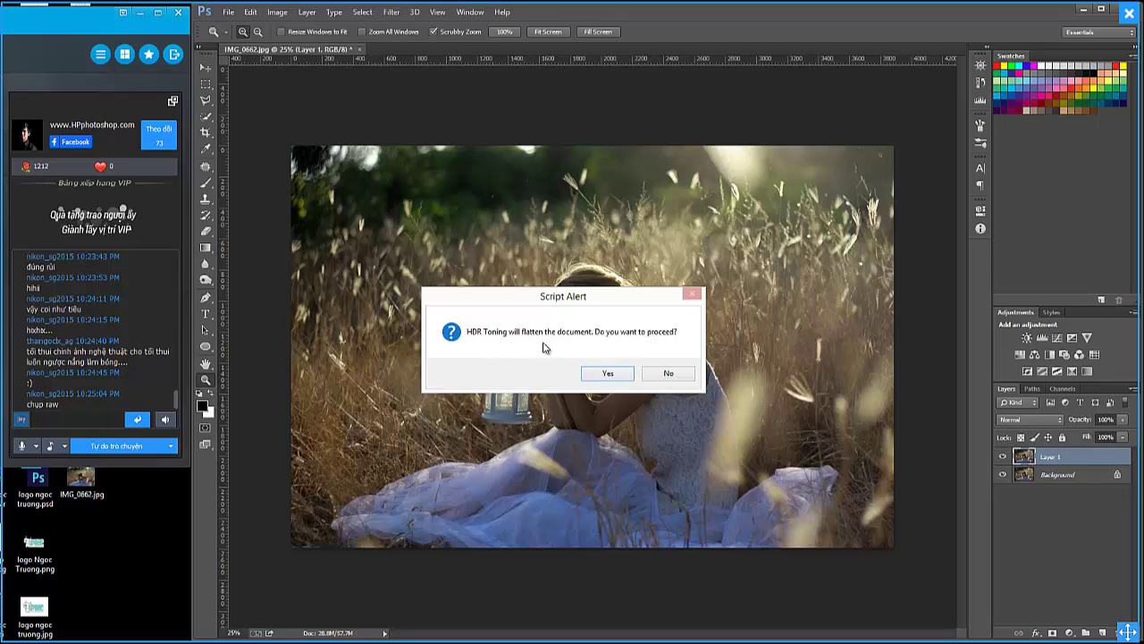
pyautogui.click(609, 374)
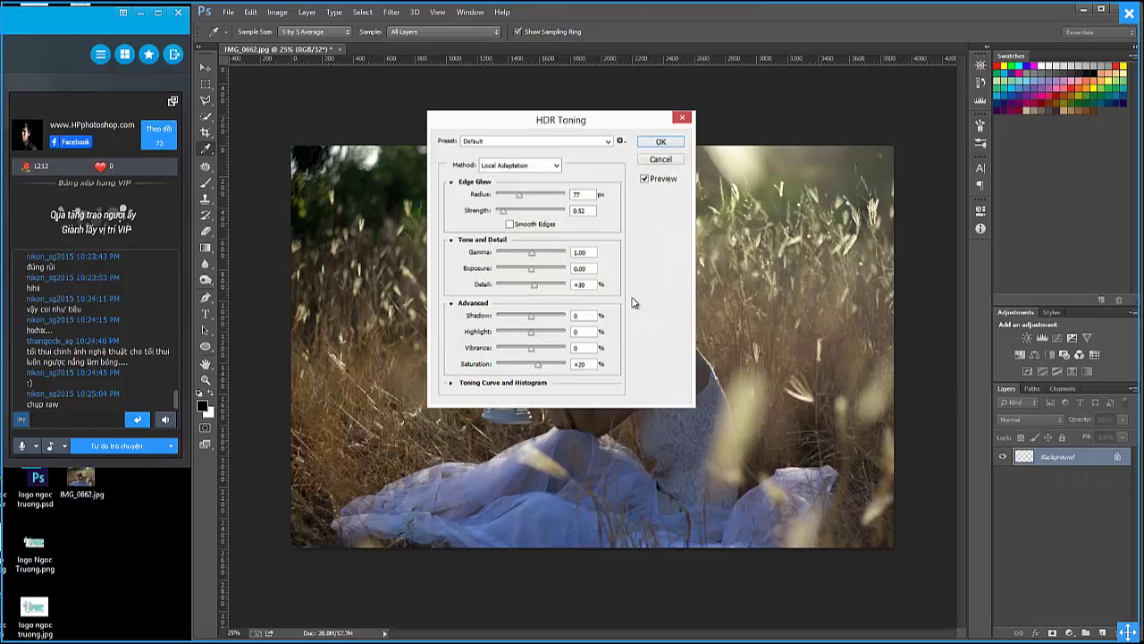
pyautogui.moveTo(554, 123); pyautogui.dragTo(836, 105)
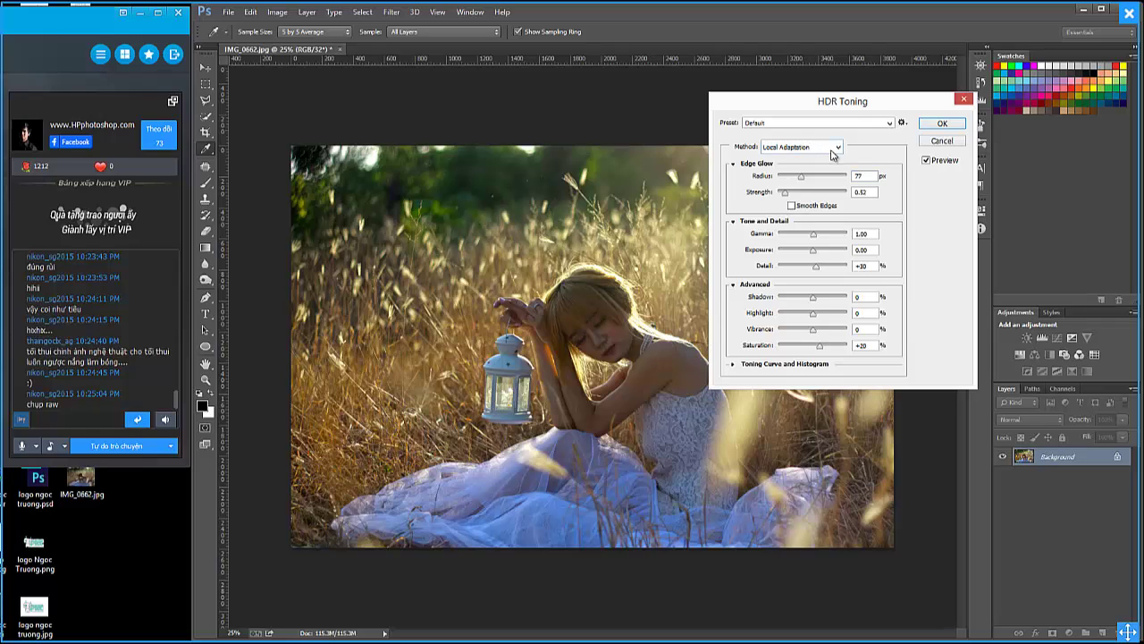
pyautogui.moveTo(845, 107); pyautogui.dragTo(834, 103)
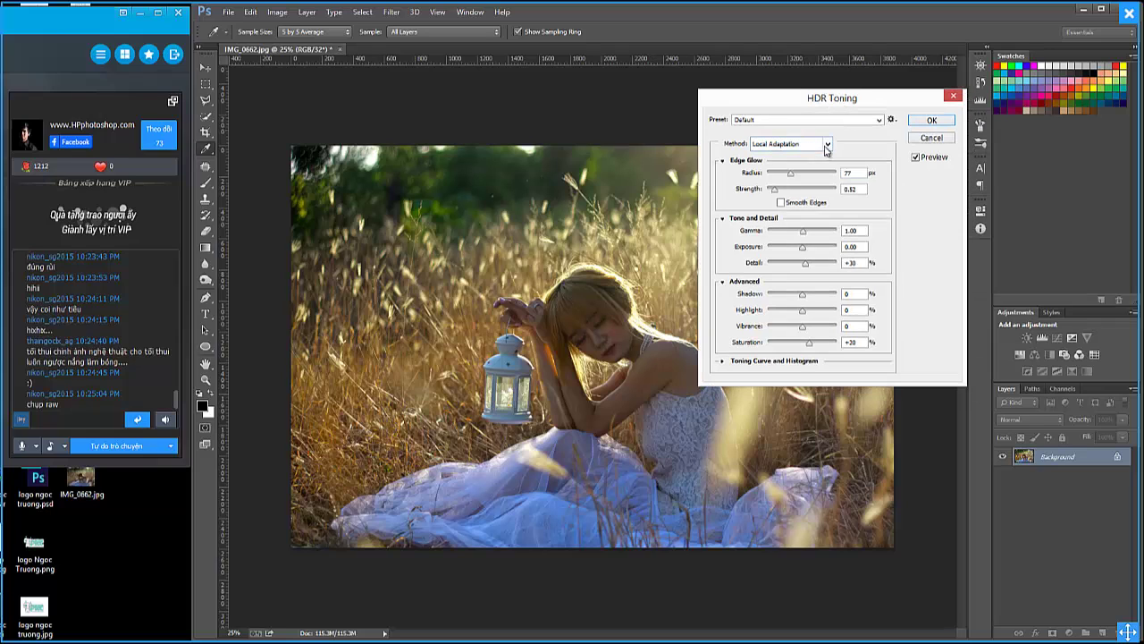
# Preview the HDR Toning methods, settle back on Local Adaptation, show the curve, and close.
pyautogui.click(826, 145)
pyautogui.click(826, 157)
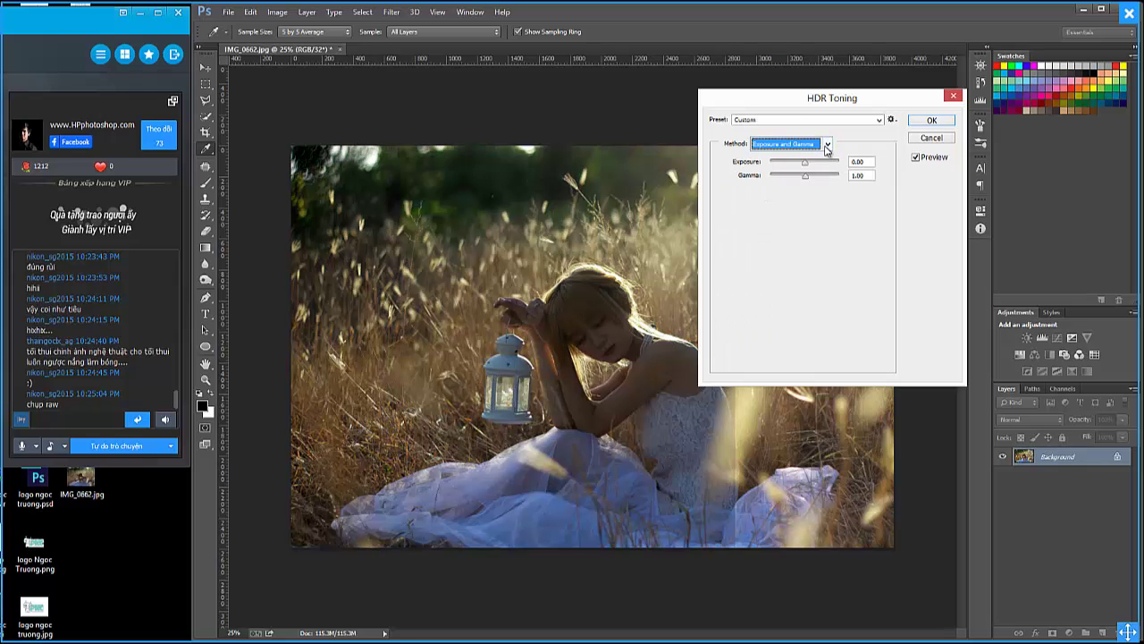
pyautogui.click(826, 145)
pyautogui.click(809, 167)
pyautogui.click(826, 143)
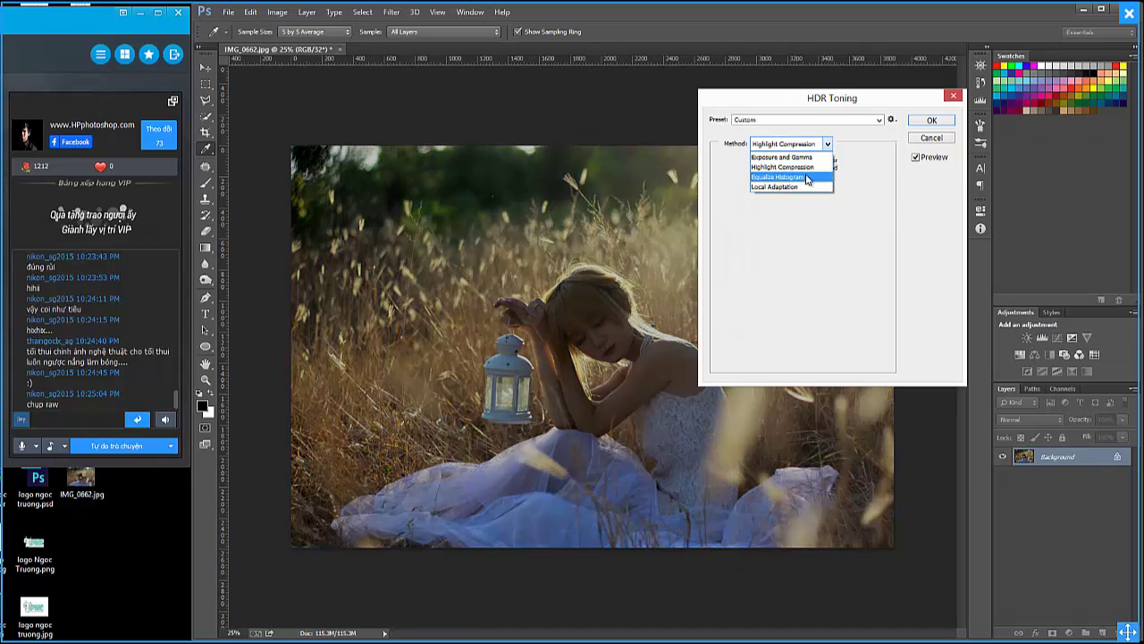
pyautogui.click(807, 177)
pyautogui.click(826, 144)
pyautogui.click(809, 187)
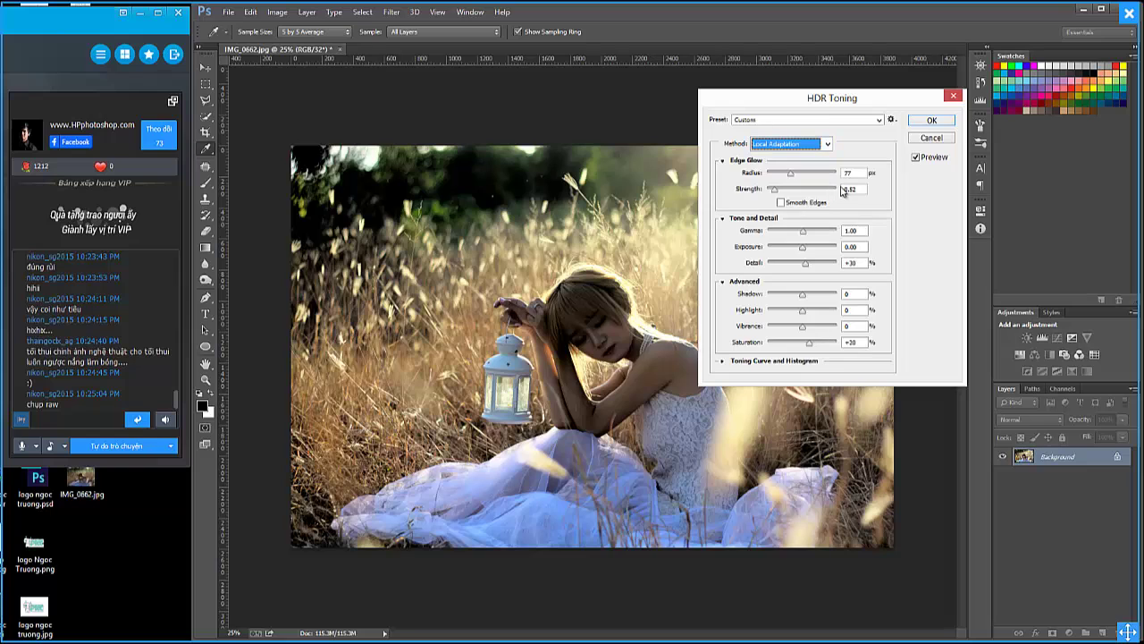
pyautogui.click(742, 362)
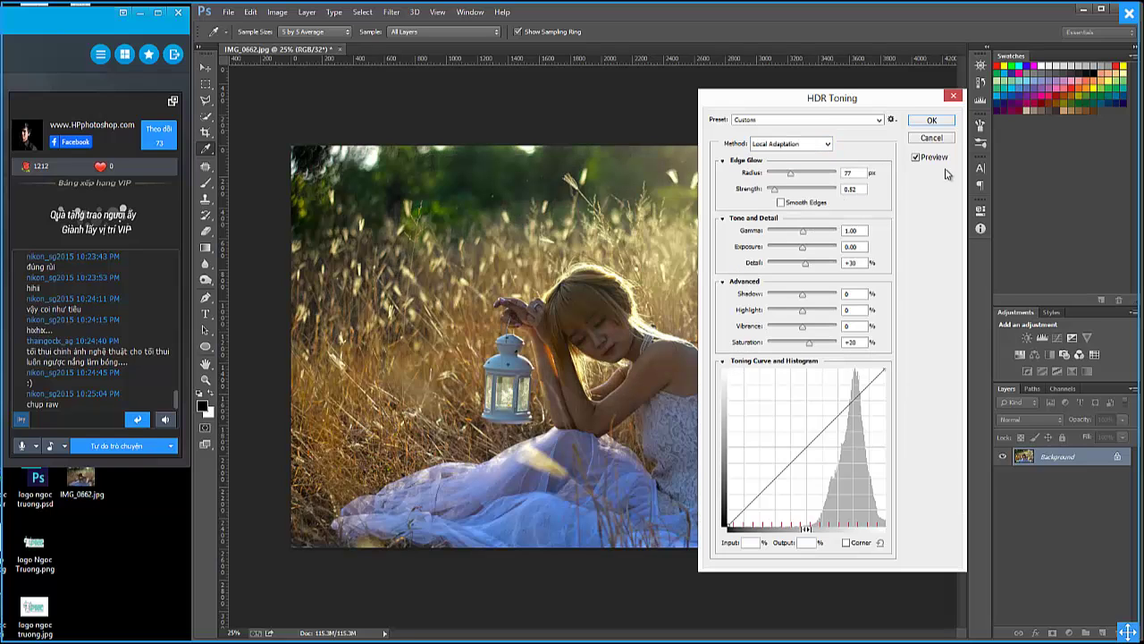
pyautogui.click(931, 137)
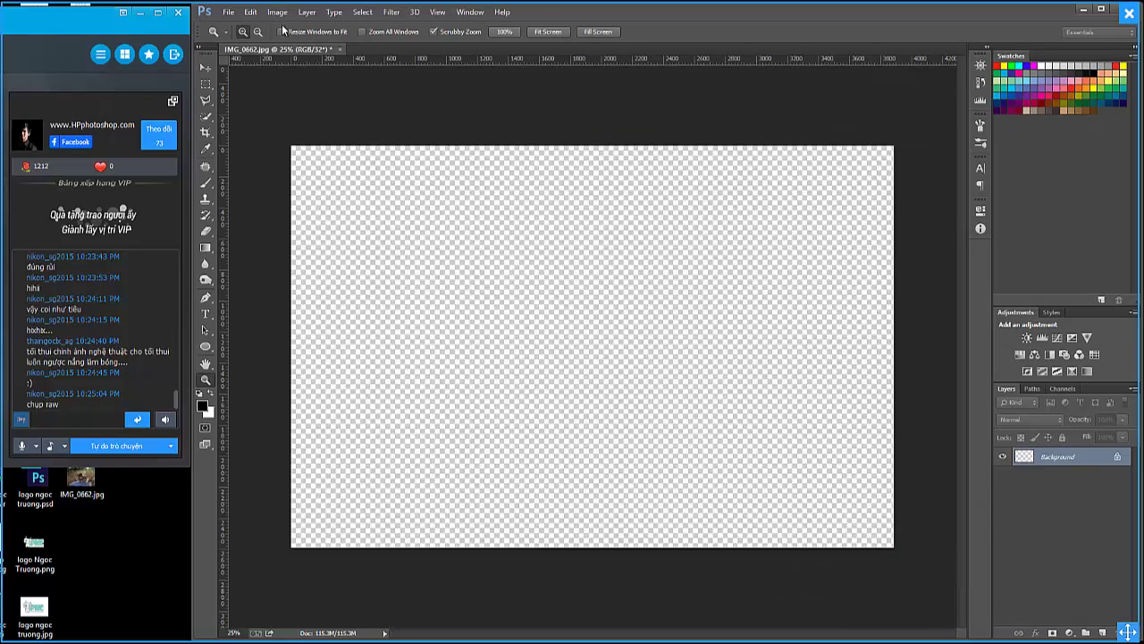
# Dismiss the Image adjustments menu and duplicate the photo onto Layer 1.
pyautogui.click(277, 12)
pyautogui.moveTo(295, 43)
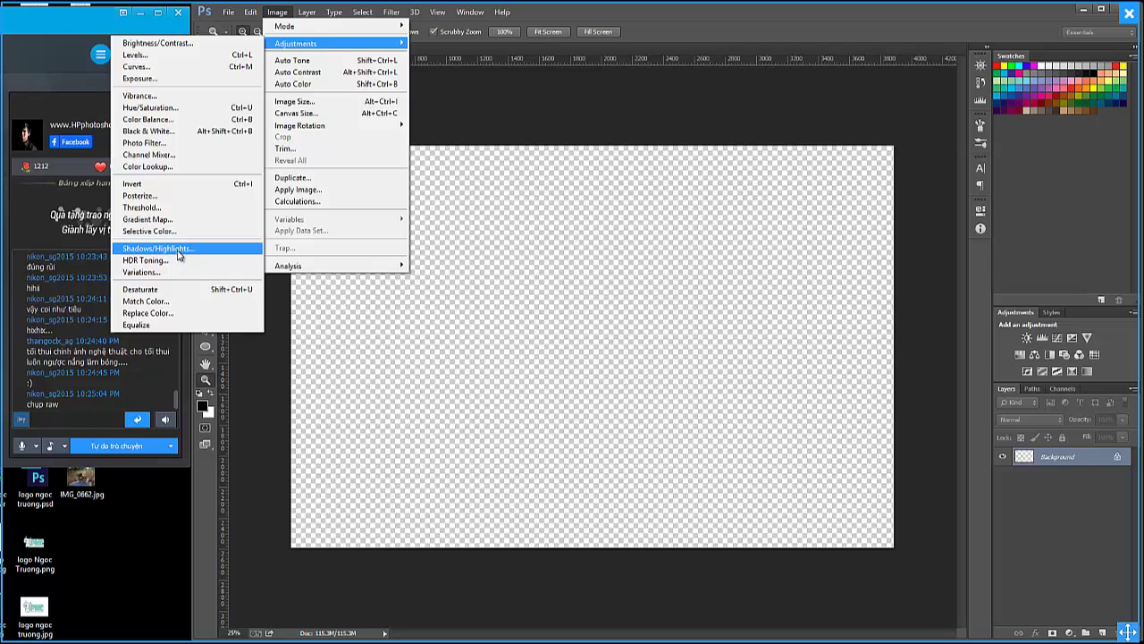
pyautogui.click(551, 292)
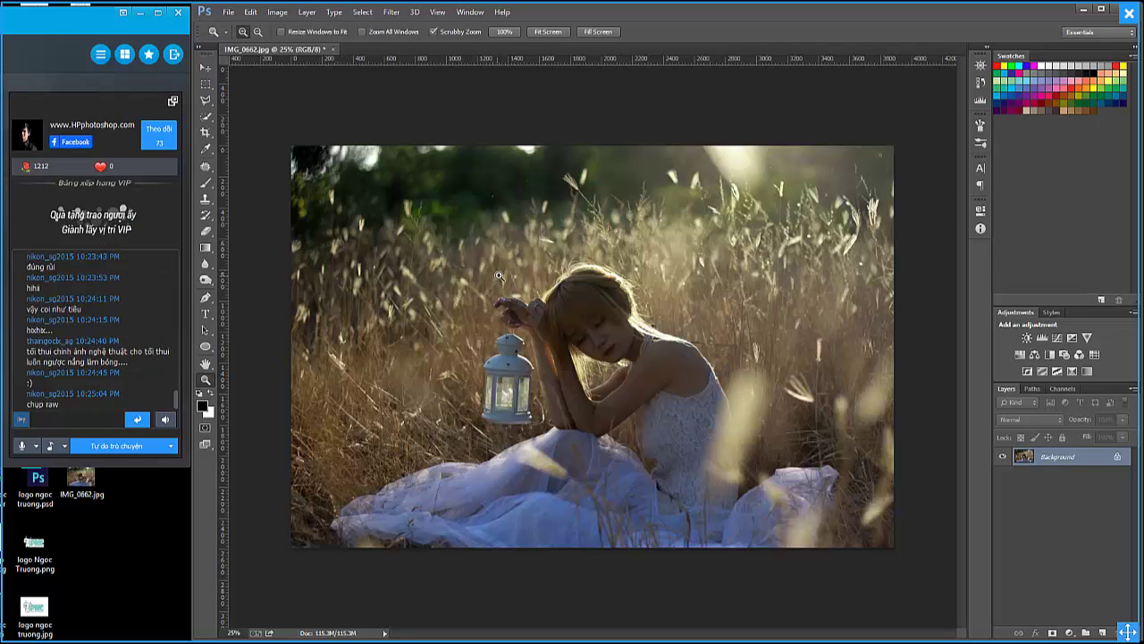
pyautogui.hotkey('ctrl', 'j')
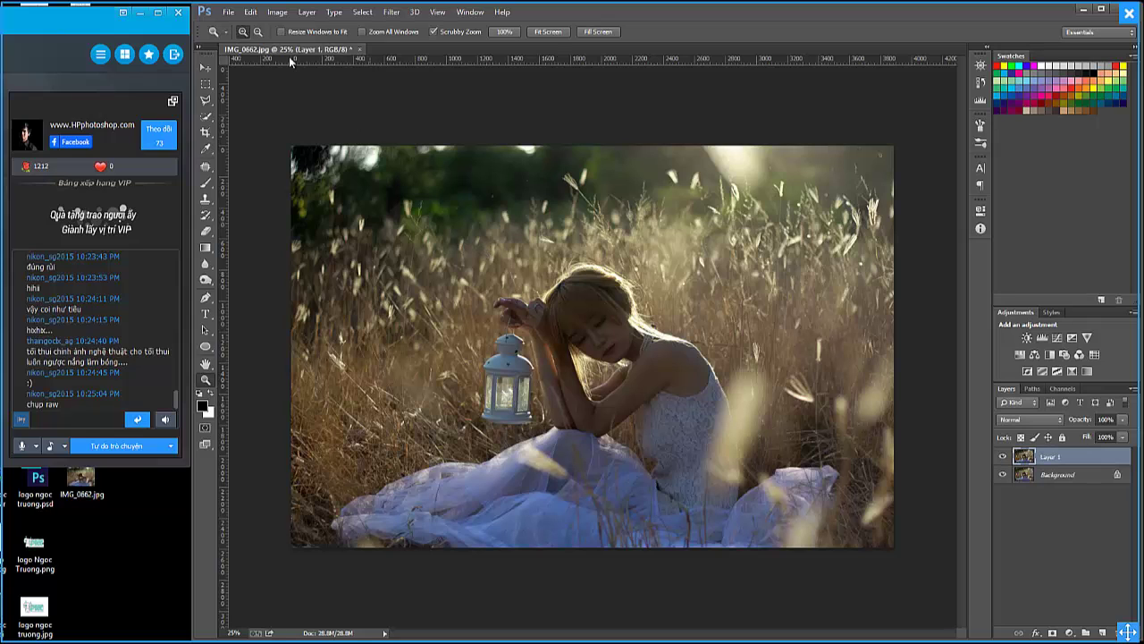
# Apply Shadows/Highlights to Layer 1 with more options shown and Shadows Amount 28%.
pyautogui.click(277, 12)
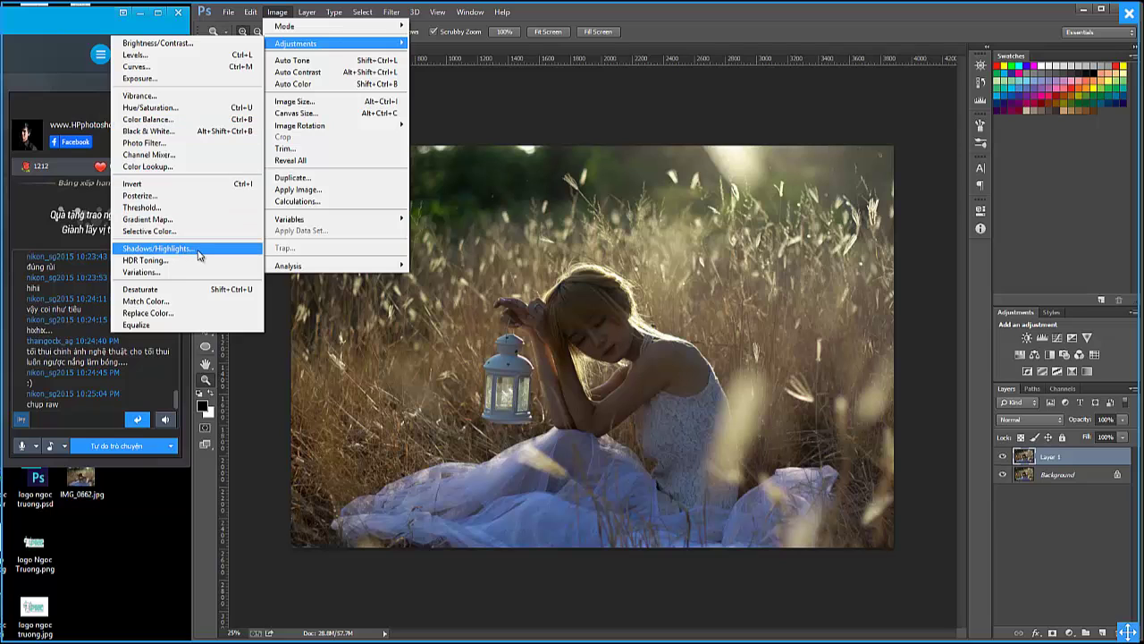
pyautogui.click(193, 254)
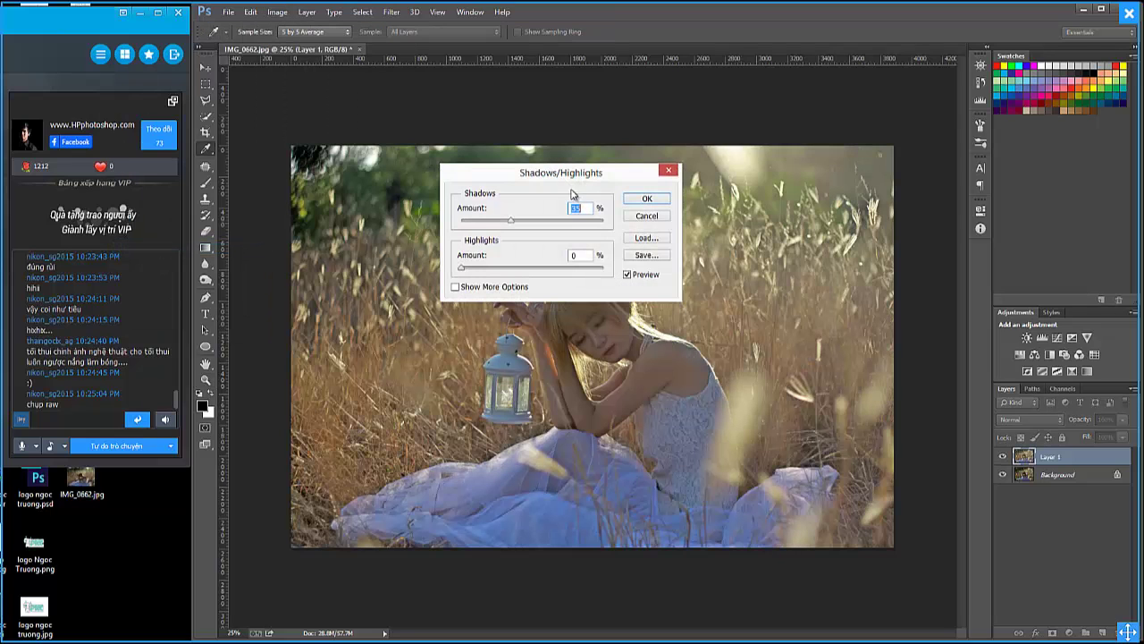
pyautogui.moveTo(568, 181)
pyautogui.mouseDown()
pyautogui.moveTo(824, 159)
pyautogui.moveTo(806, 150)
pyautogui.mouseUp()
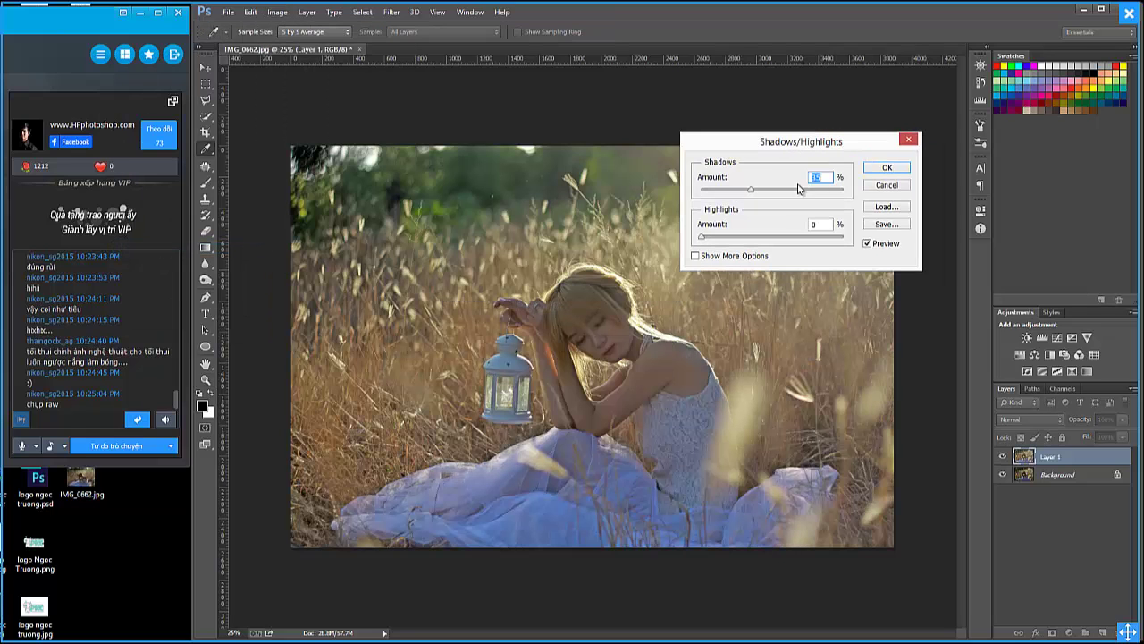
pyautogui.moveTo(739, 193); pyautogui.dragTo(702, 191)
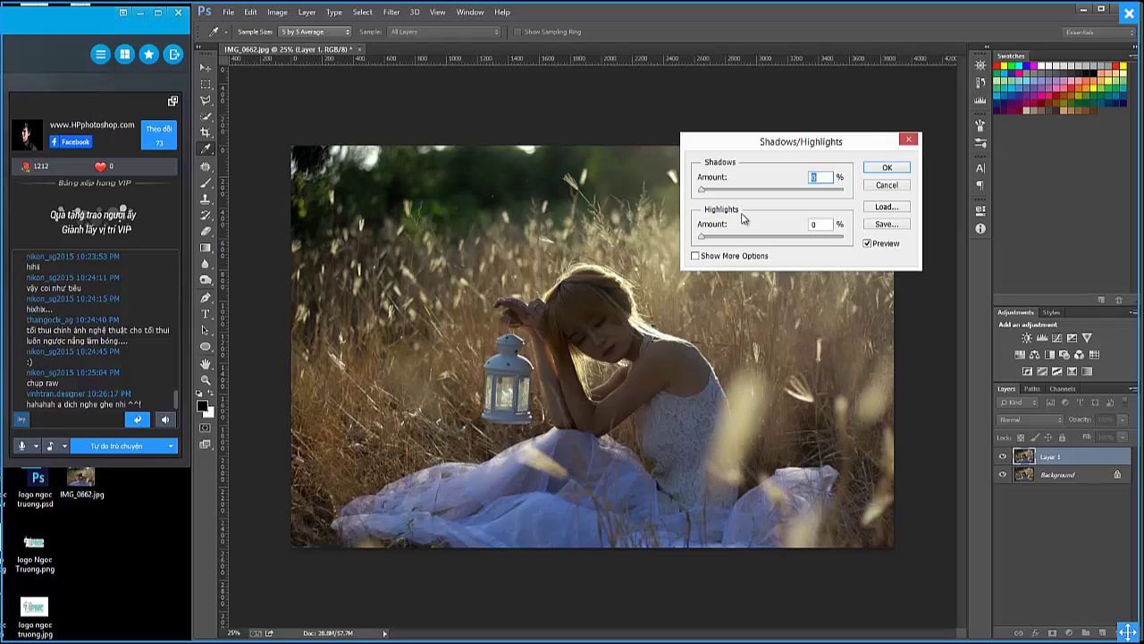
pyautogui.click(705, 258)
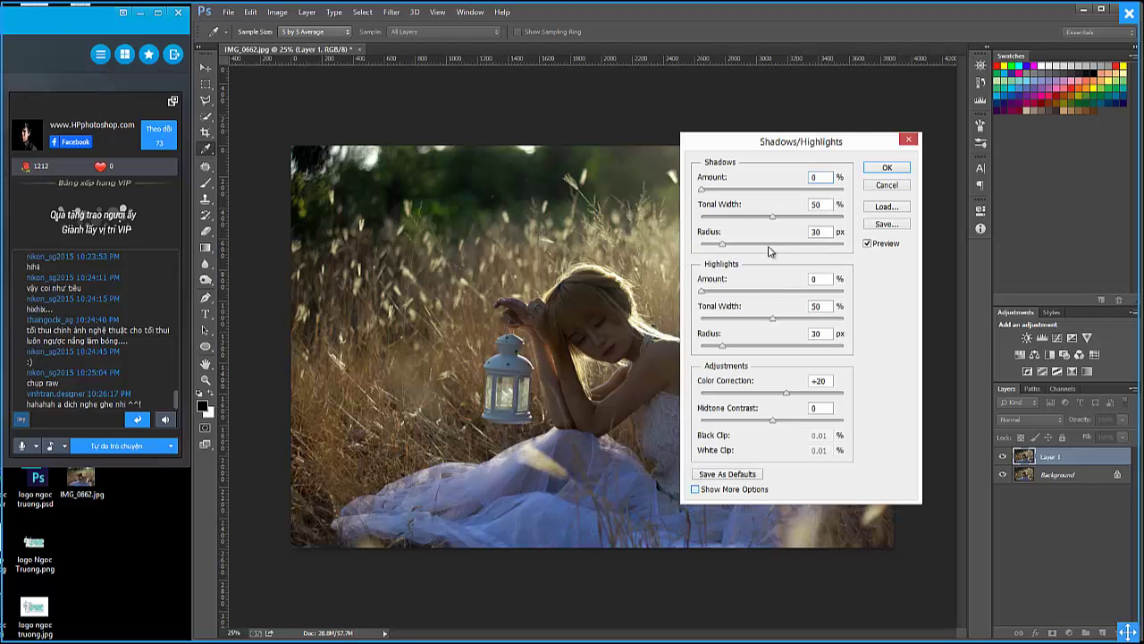
pyautogui.moveTo(788, 136); pyautogui.dragTo(801, 106)
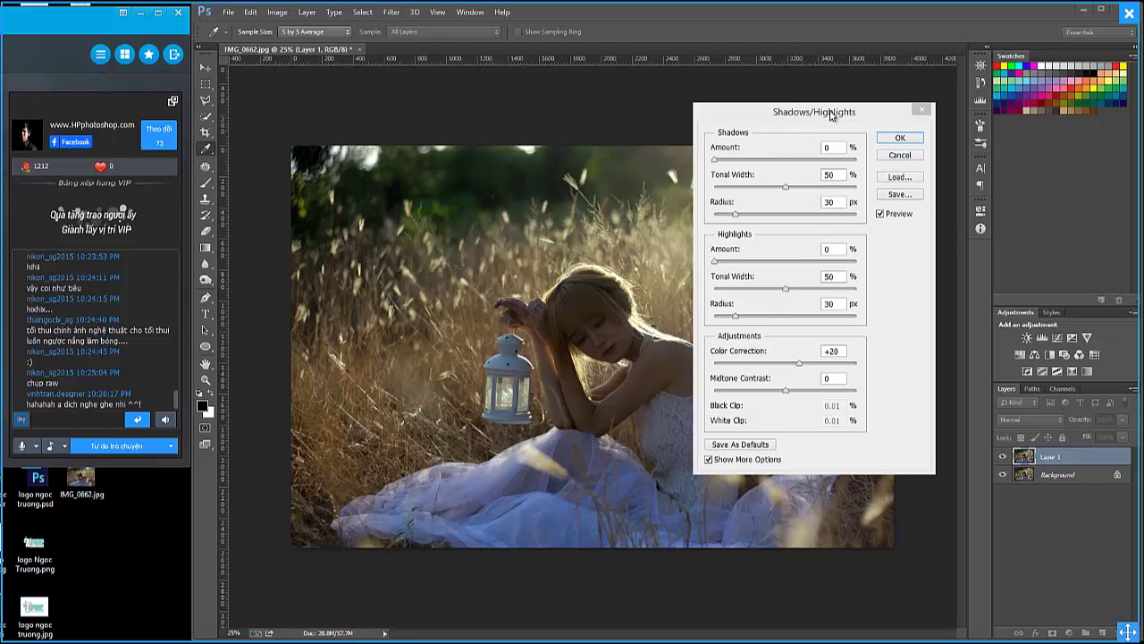
pyautogui.moveTo(830, 112); pyautogui.dragTo(845, 107)
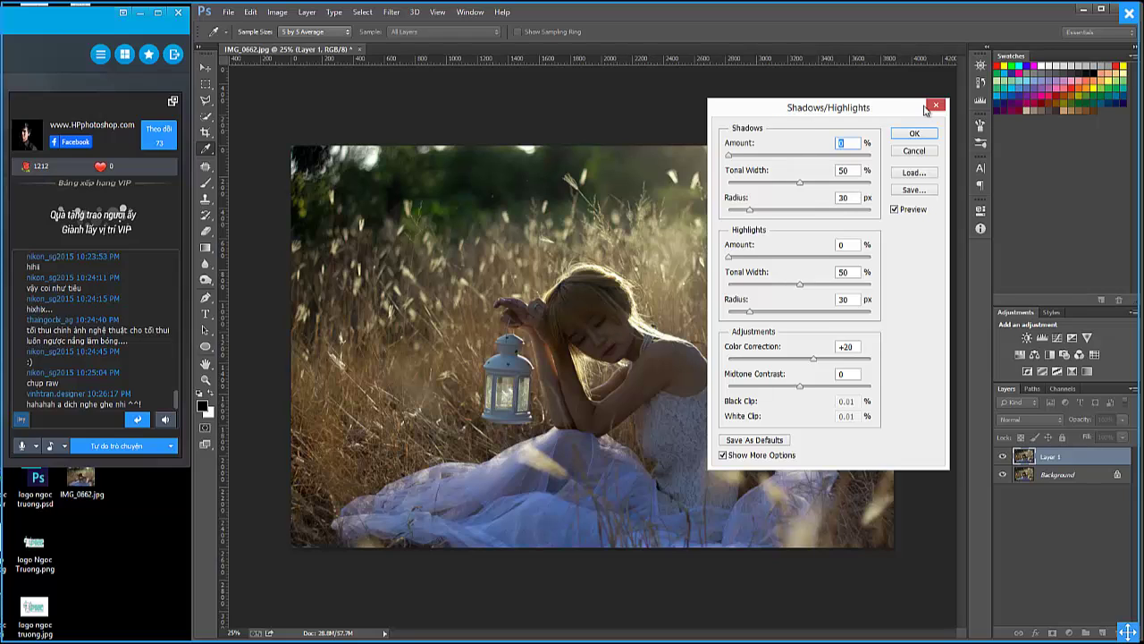
pyautogui.moveTo(926, 109); pyautogui.dragTo(1042, 109)
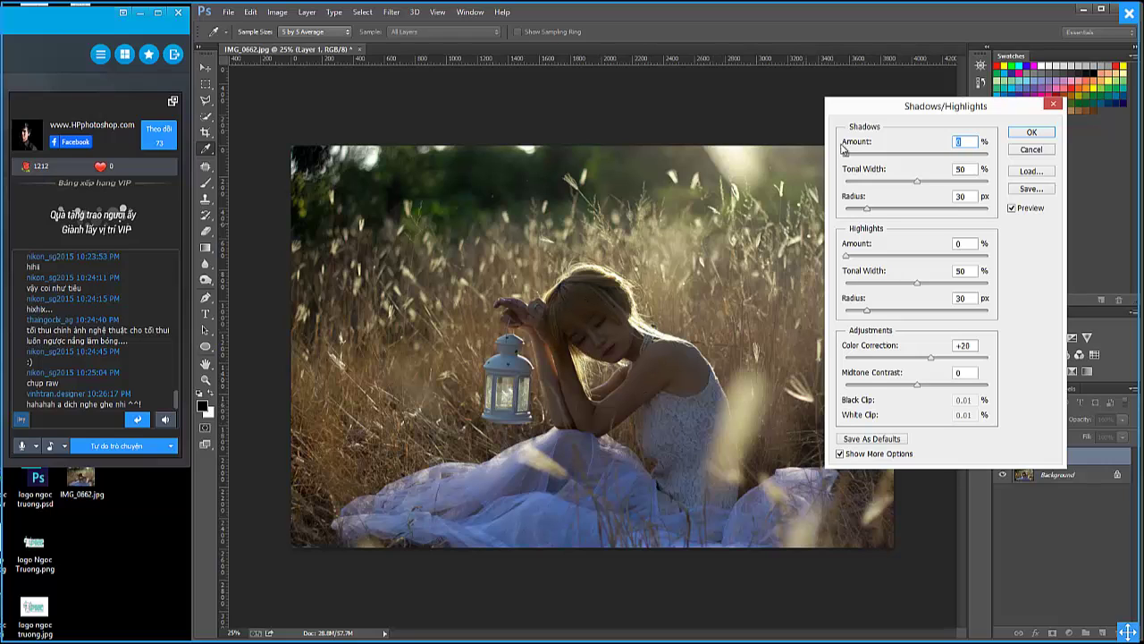
pyautogui.moveTo(873, 107); pyautogui.dragTo(861, 101)
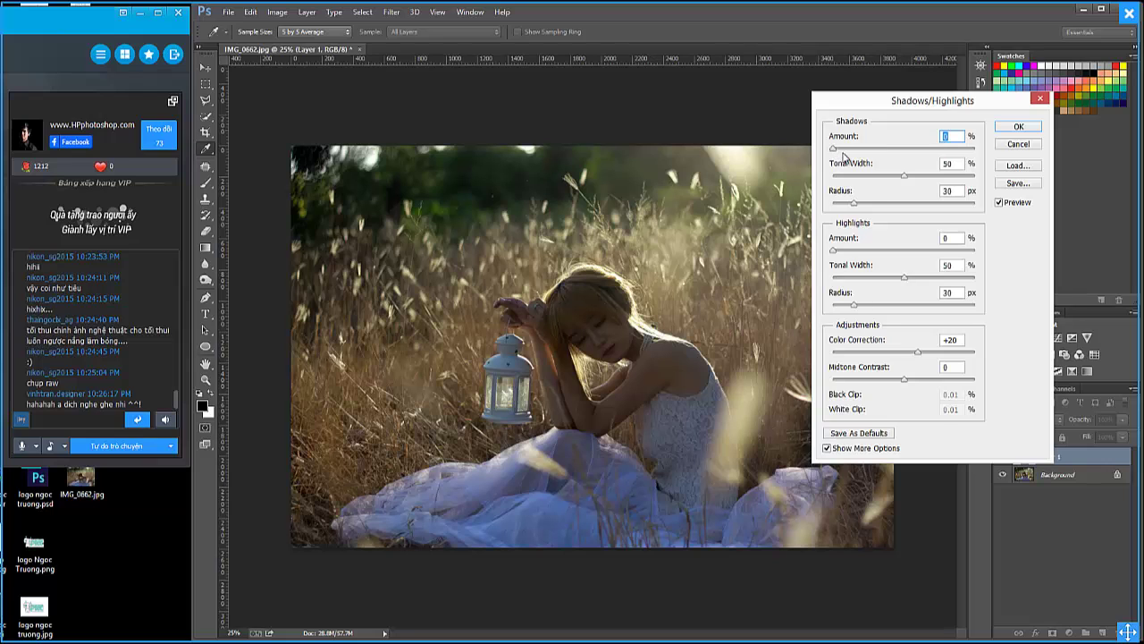
pyautogui.moveTo(833, 149); pyautogui.dragTo(885, 154)
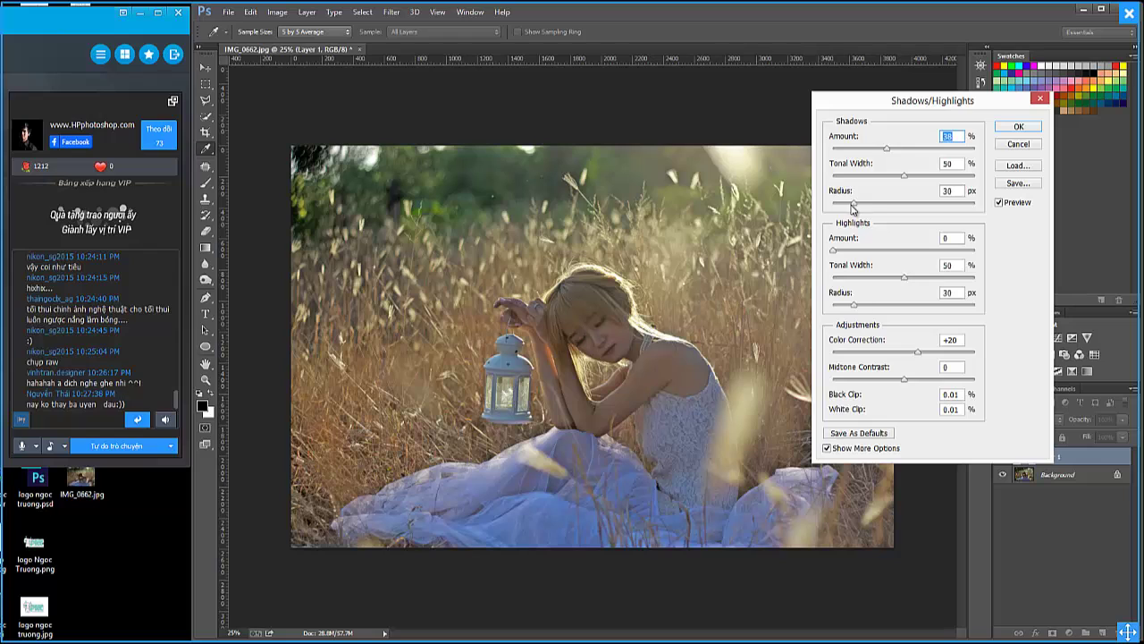
pyautogui.click(1019, 128)
pyautogui.press('z')
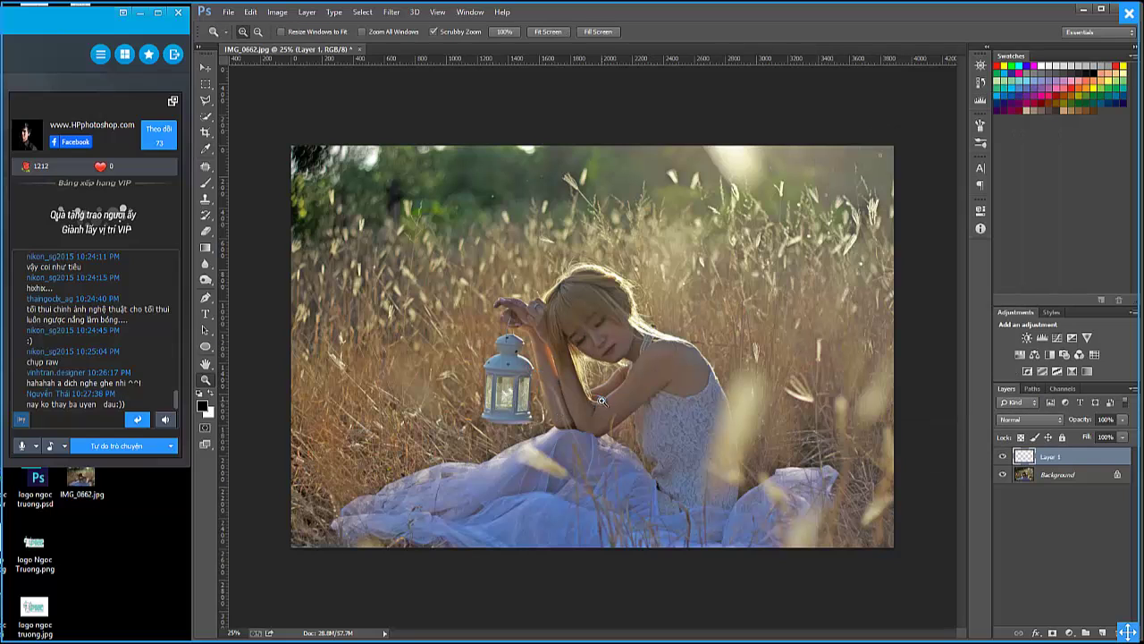
pyautogui.click(612, 344)
pyautogui.click(582, 335)
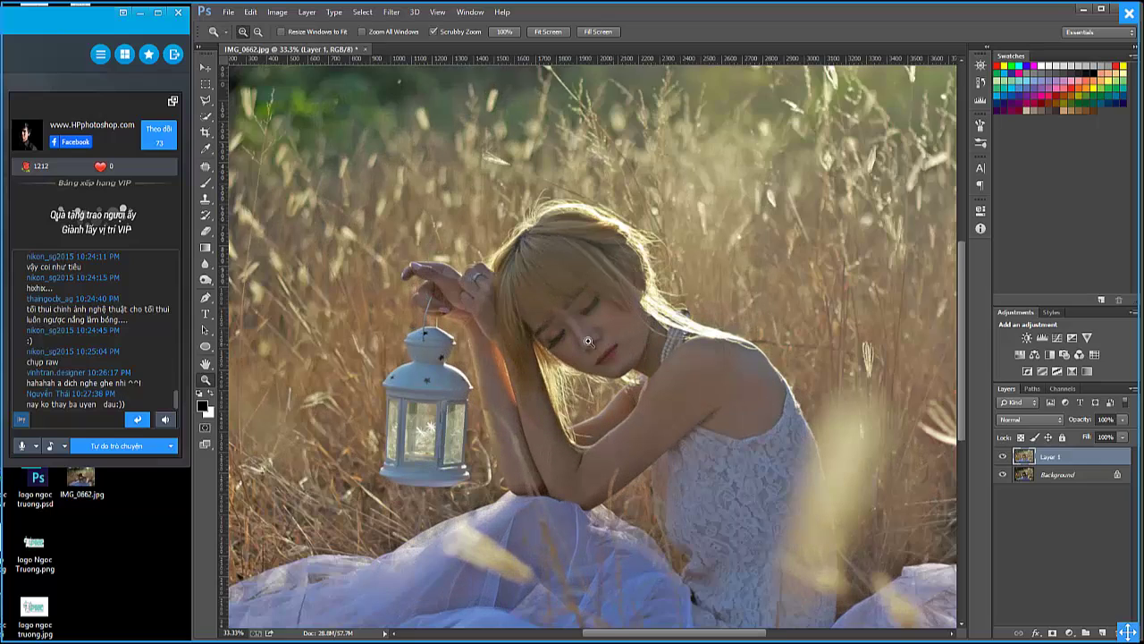
pyautogui.click(619, 331)
pyautogui.click(520, 324)
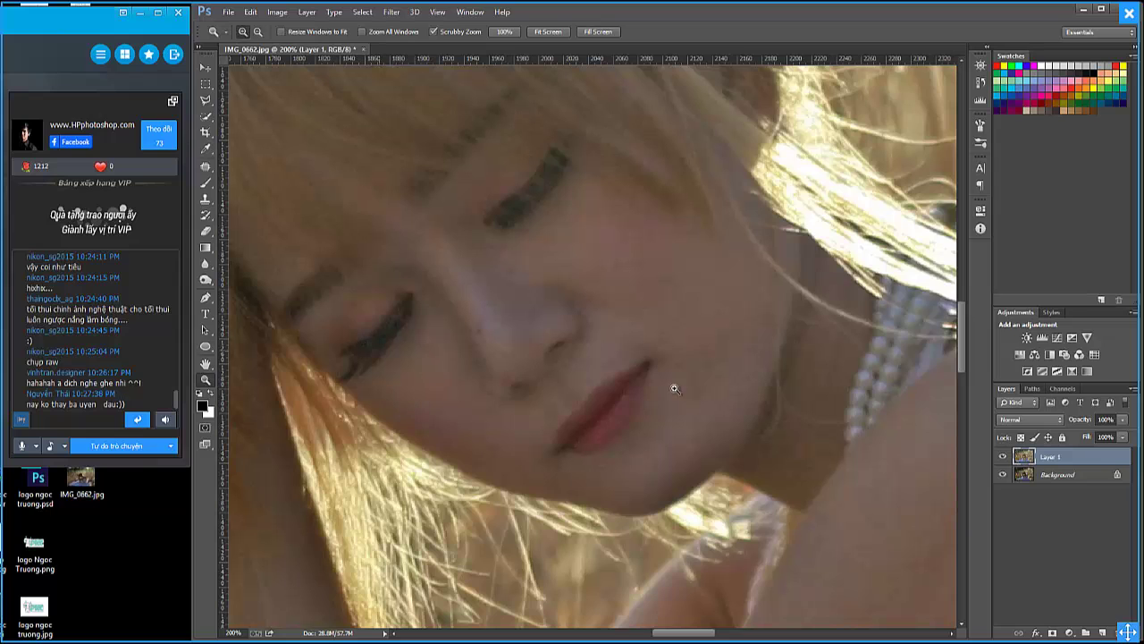
pyautogui.click(1003, 457)
pyautogui.keyDown('alt'); pyautogui.click(528, 310); pyautogui.keyUp('alt')
pyautogui.keyDown('alt'); pyautogui.click(527, 310); pyautogui.keyUp('alt')
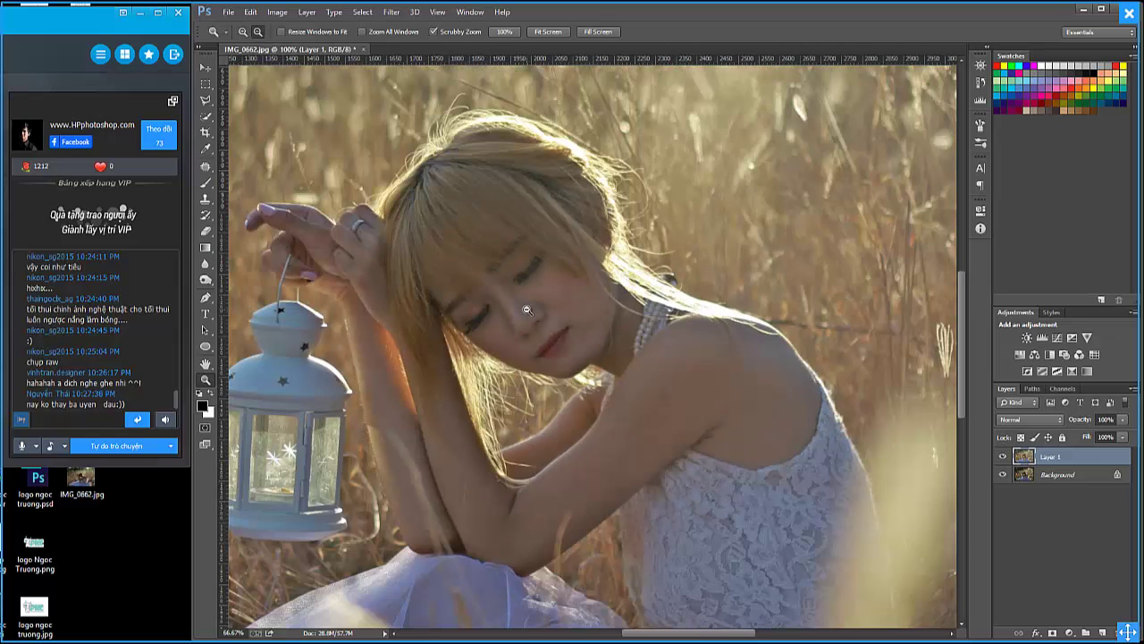
pyautogui.keyDown('alt'); pyautogui.click(527, 310); pyautogui.keyUp('alt')
pyautogui.keyDown('alt'); pyautogui.click(527, 311); pyautogui.keyUp('alt')
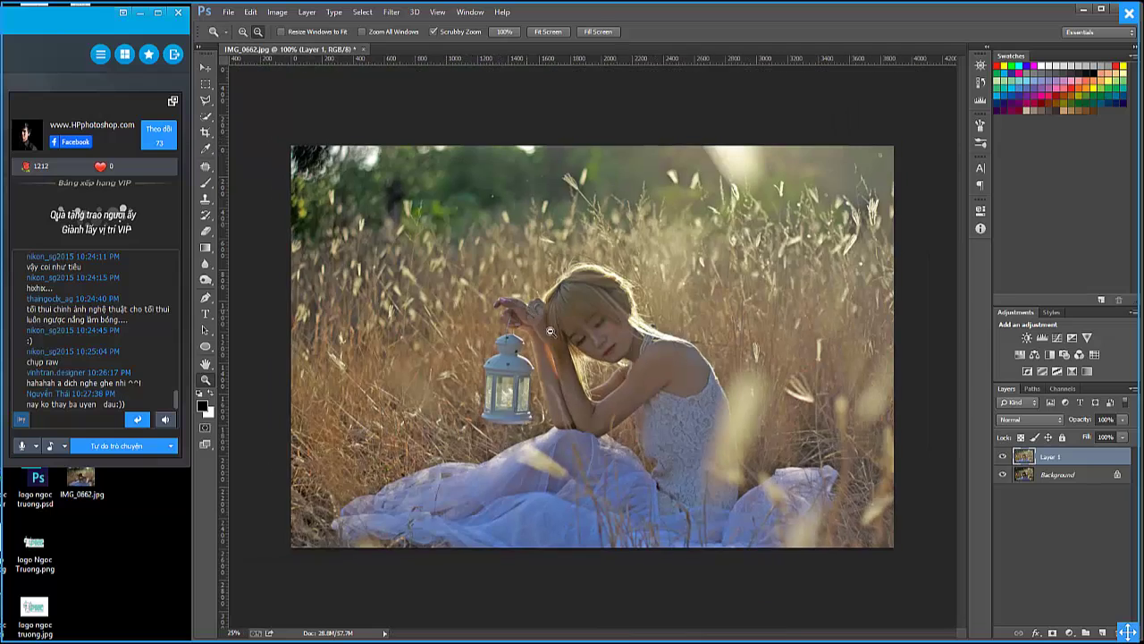
pyautogui.click(590, 346)
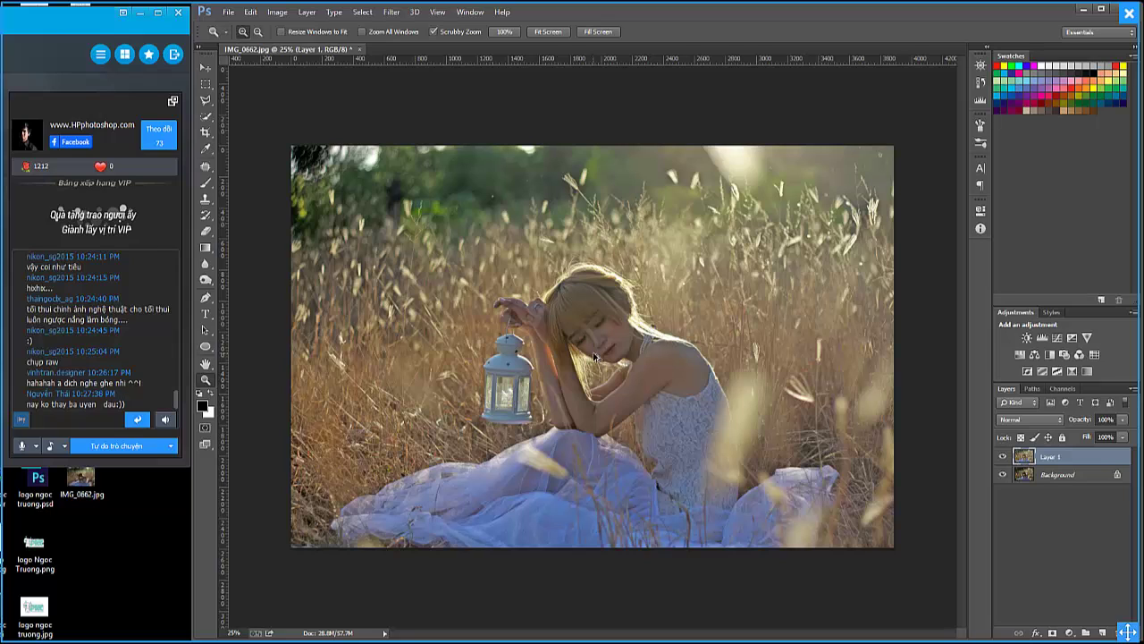
# Set the Image Size width to 800 pixels, giving 800 × 533.
pyautogui.hotkey('ctrl', 'alt', 'i')
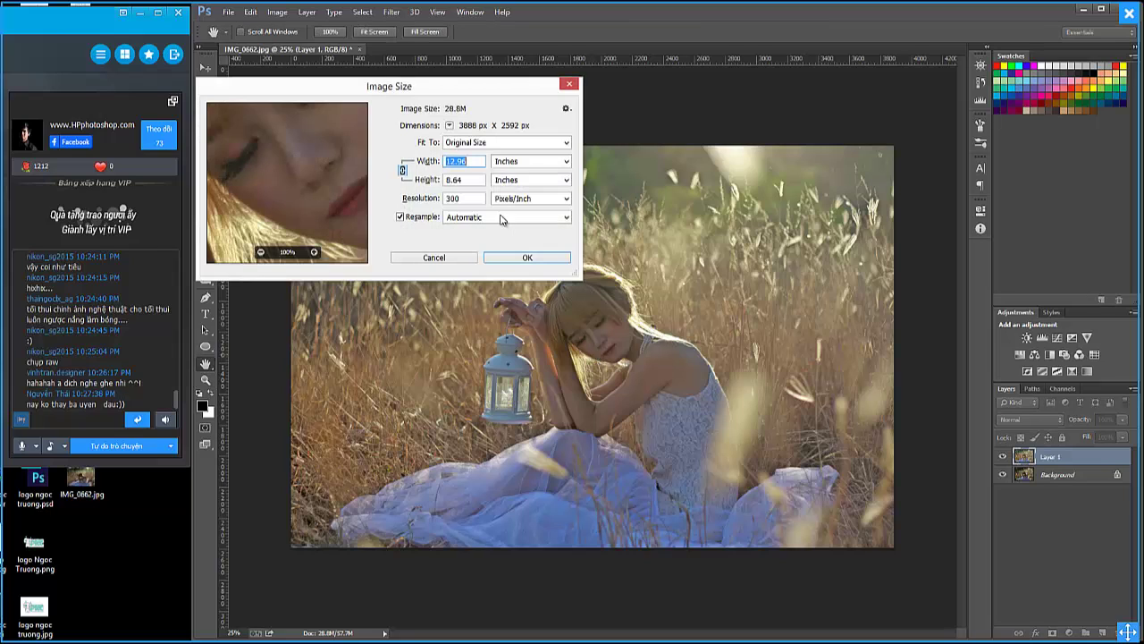
pyautogui.click(518, 164)
pyautogui.click(522, 183)
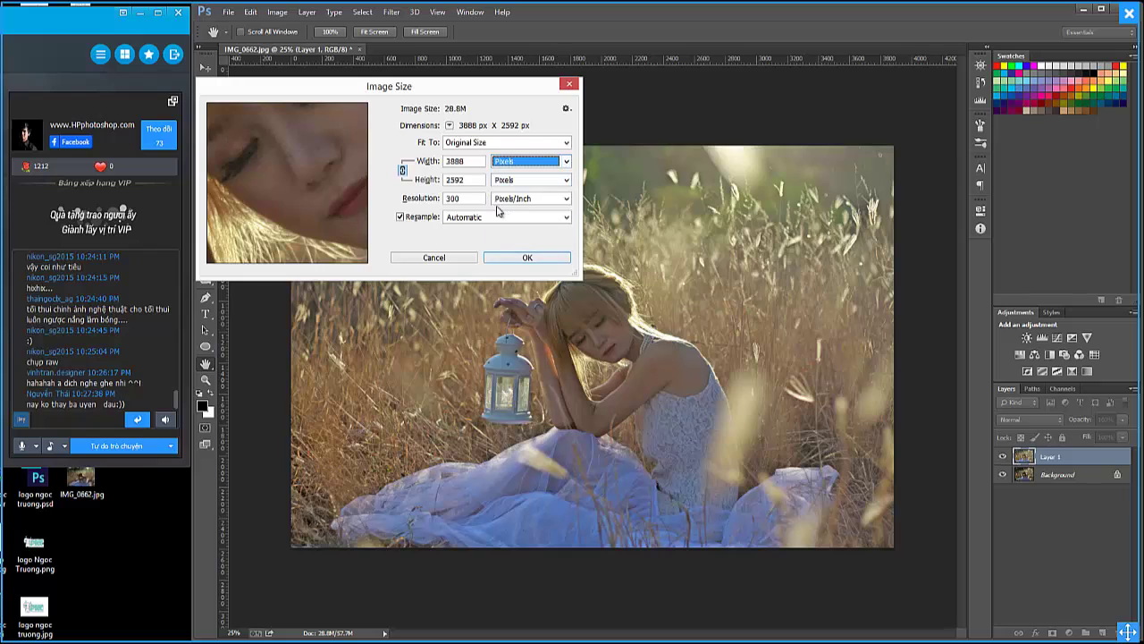
pyautogui.moveTo(473, 164); pyautogui.dragTo(433, 167)
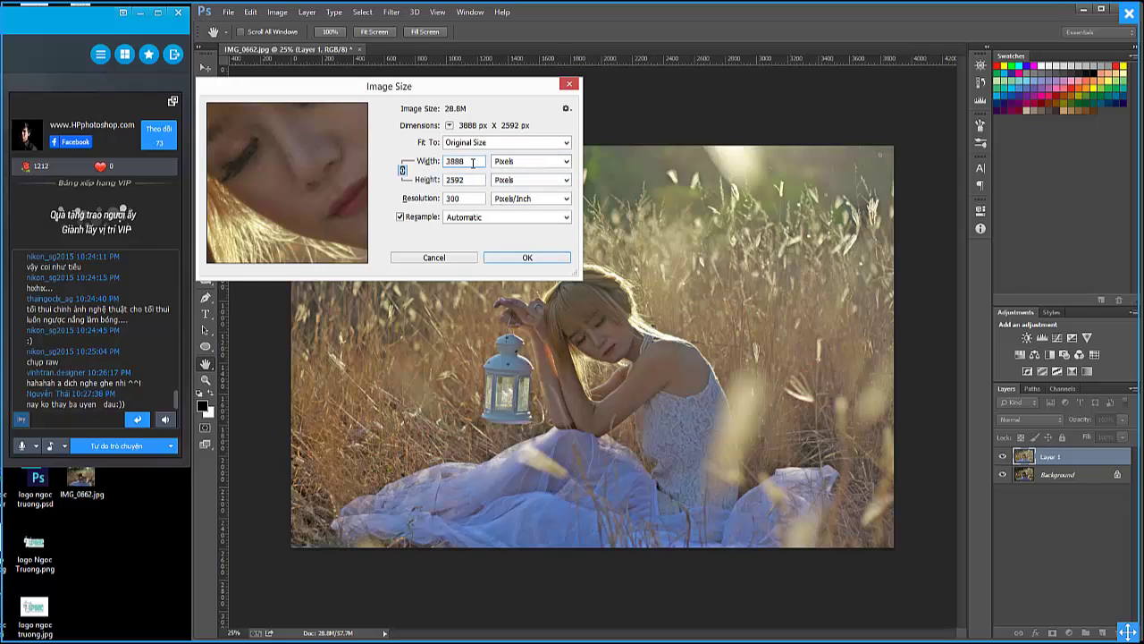
pyautogui.write('800')
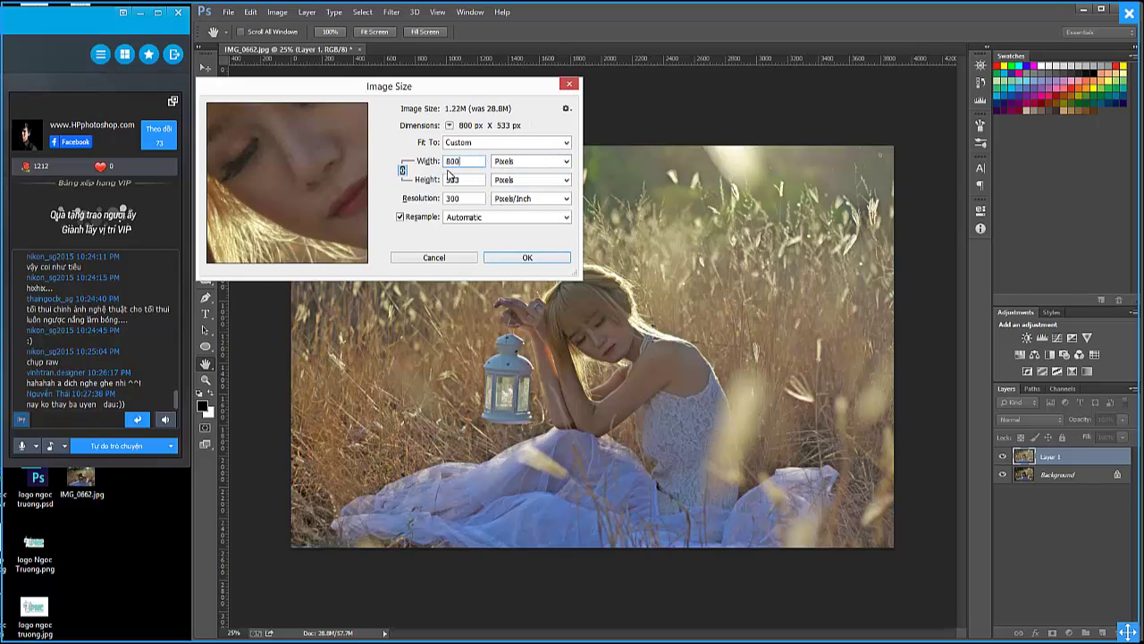
pyautogui.press('Return')
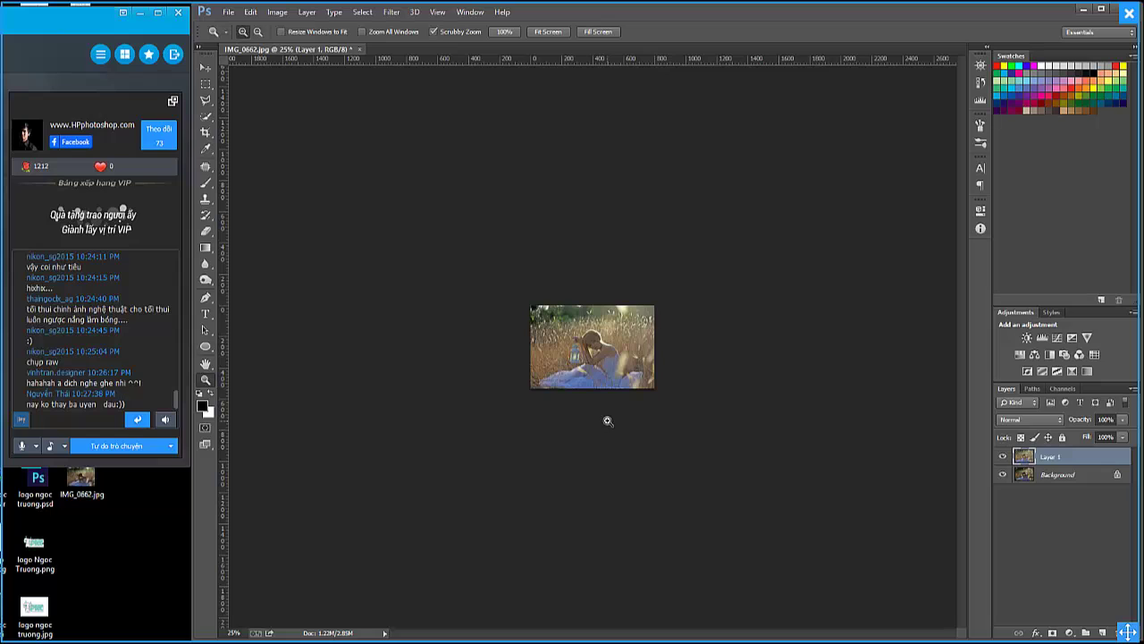
# Zoom in, try and cancel a crop extension, then view the photo at 100%.
pyautogui.click(592, 360)
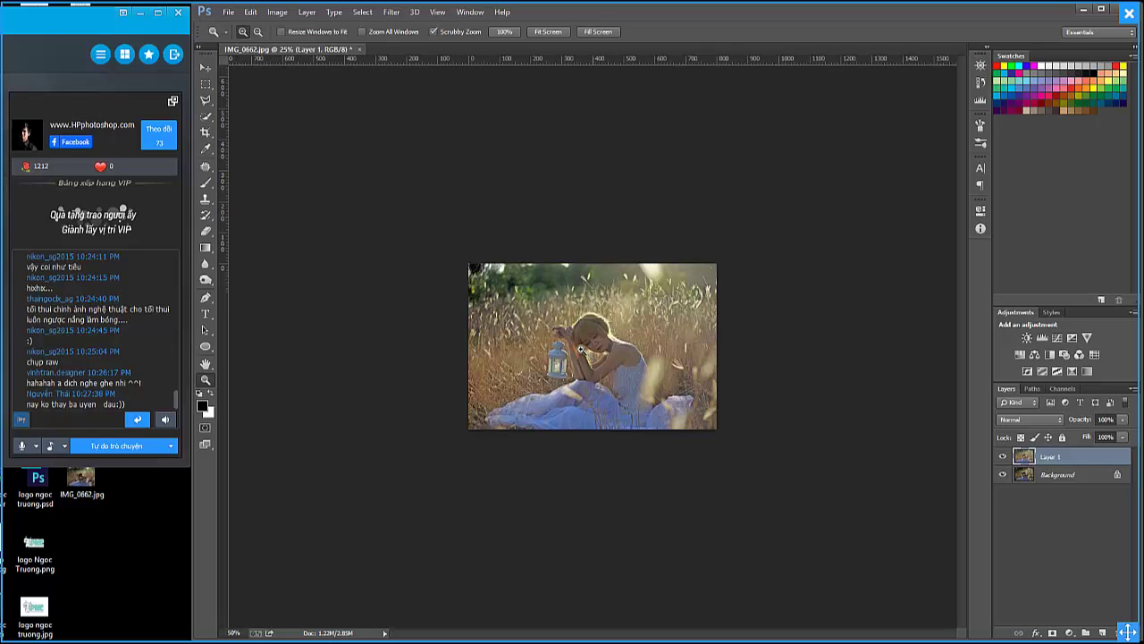
pyautogui.click(581, 350)
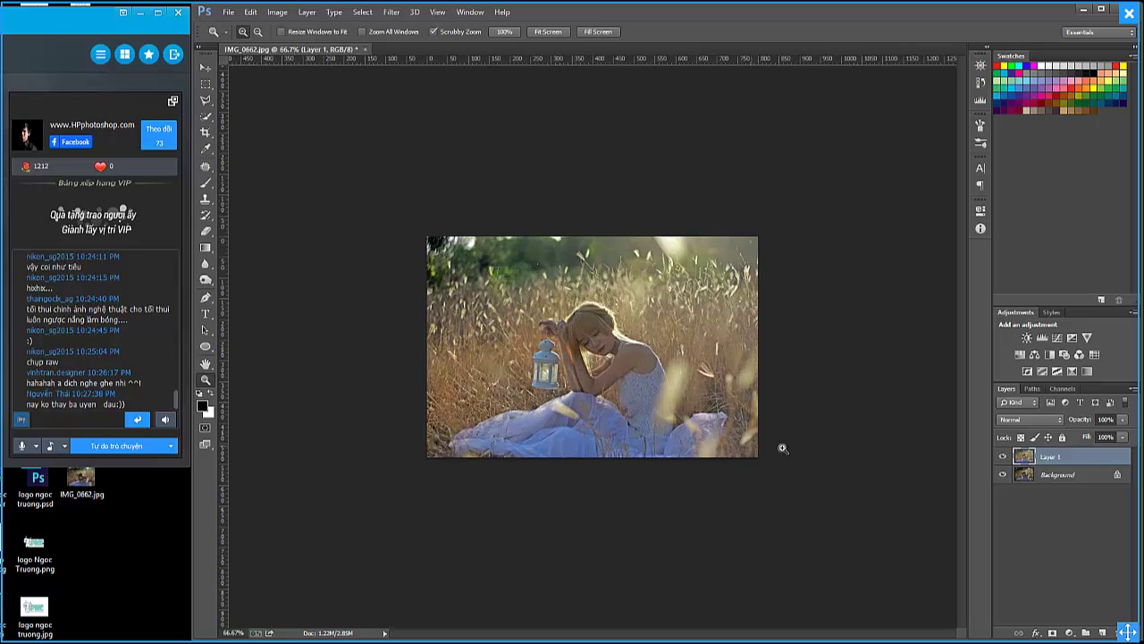
pyautogui.click(206, 133)
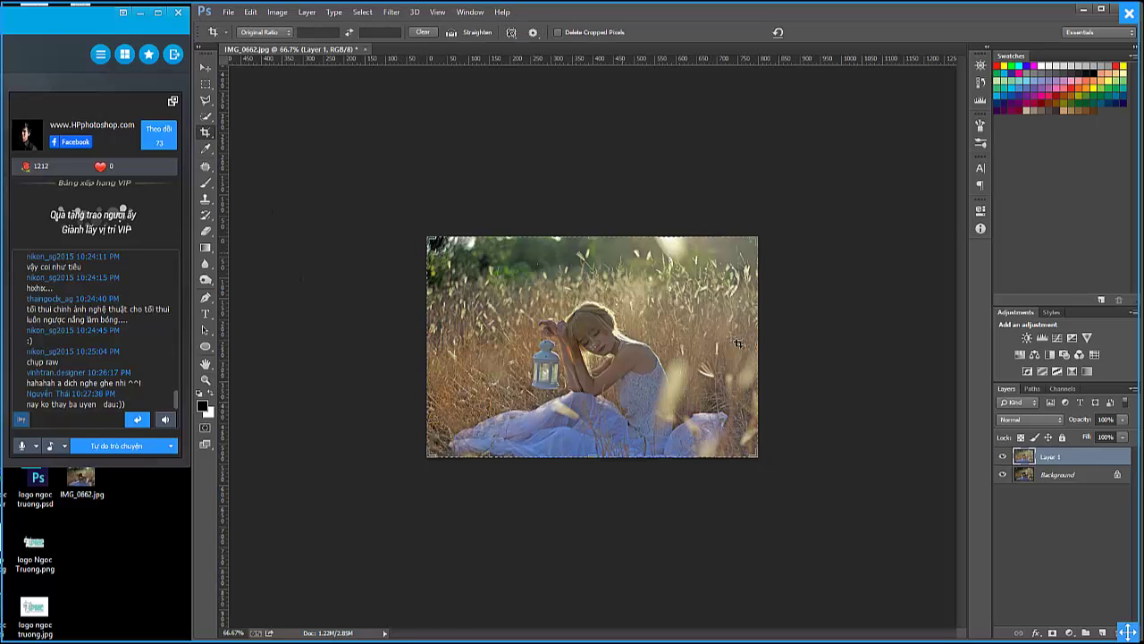
pyautogui.moveTo(757, 349); pyautogui.dragTo(910, 360)
pyautogui.press('Escape')
pyautogui.click(206, 379)
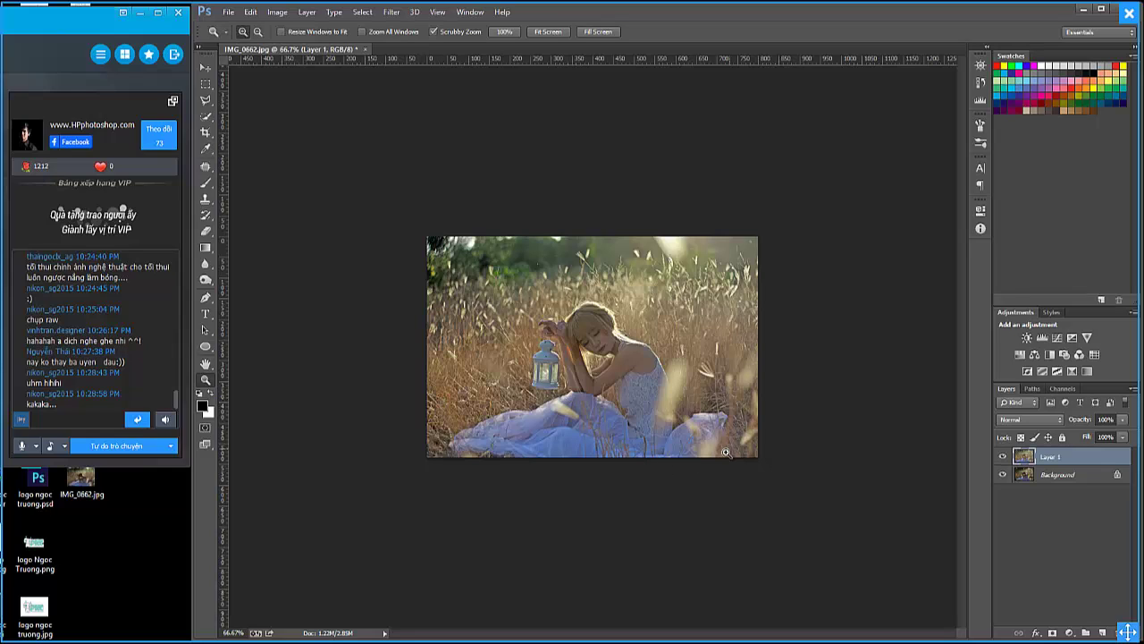
pyautogui.click(589, 369)
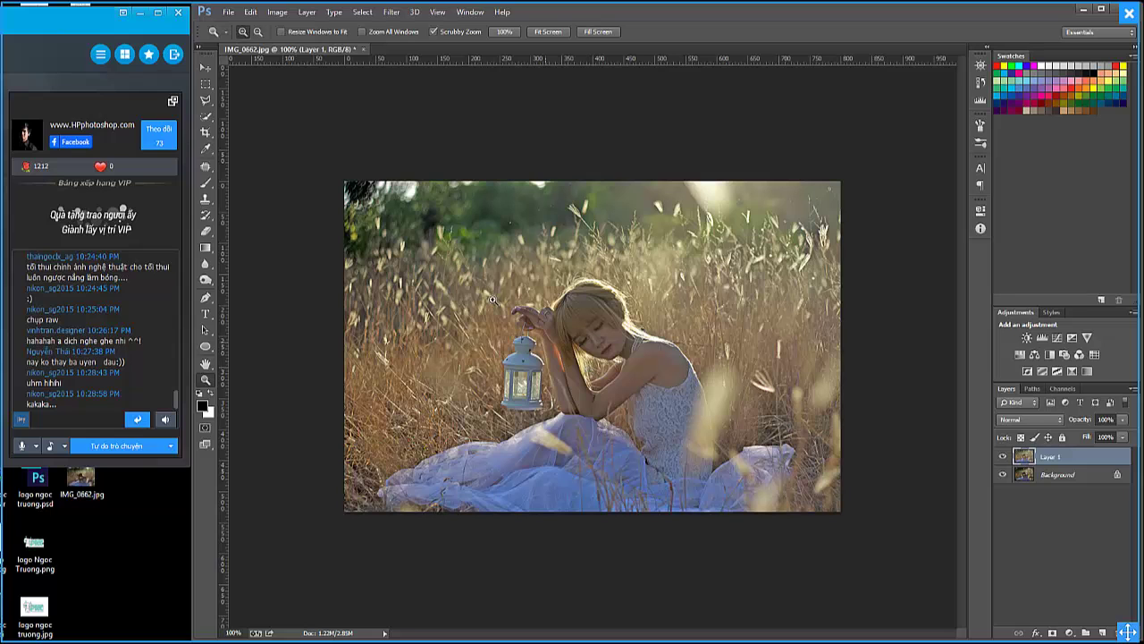
pyautogui.click(277, 11)
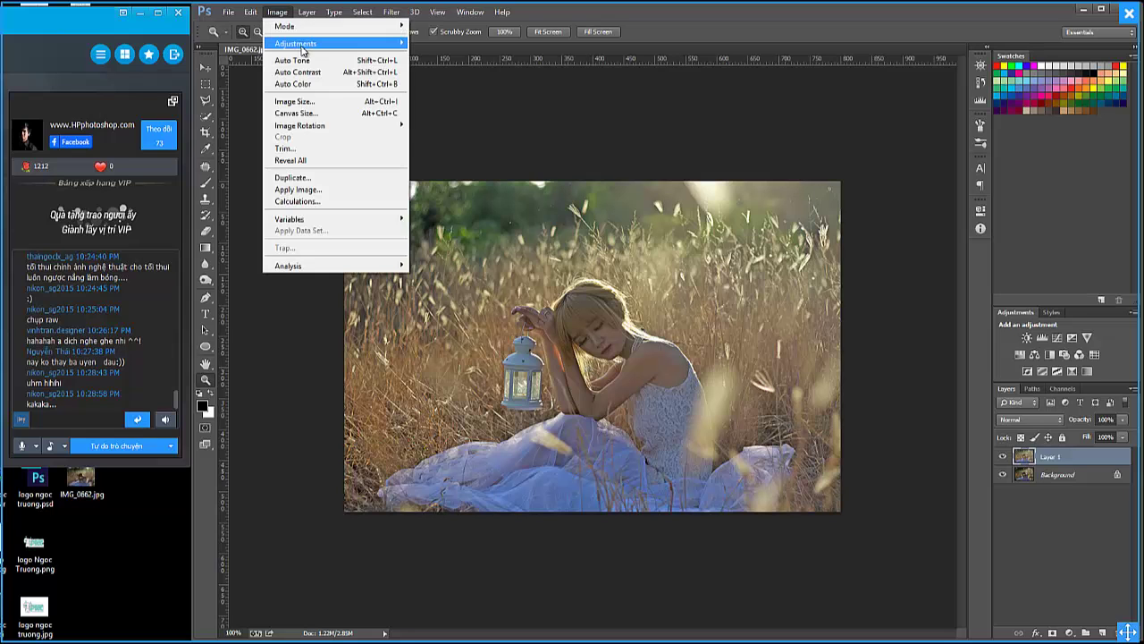
pyautogui.moveTo(296, 43)
pyautogui.click(196, 255)
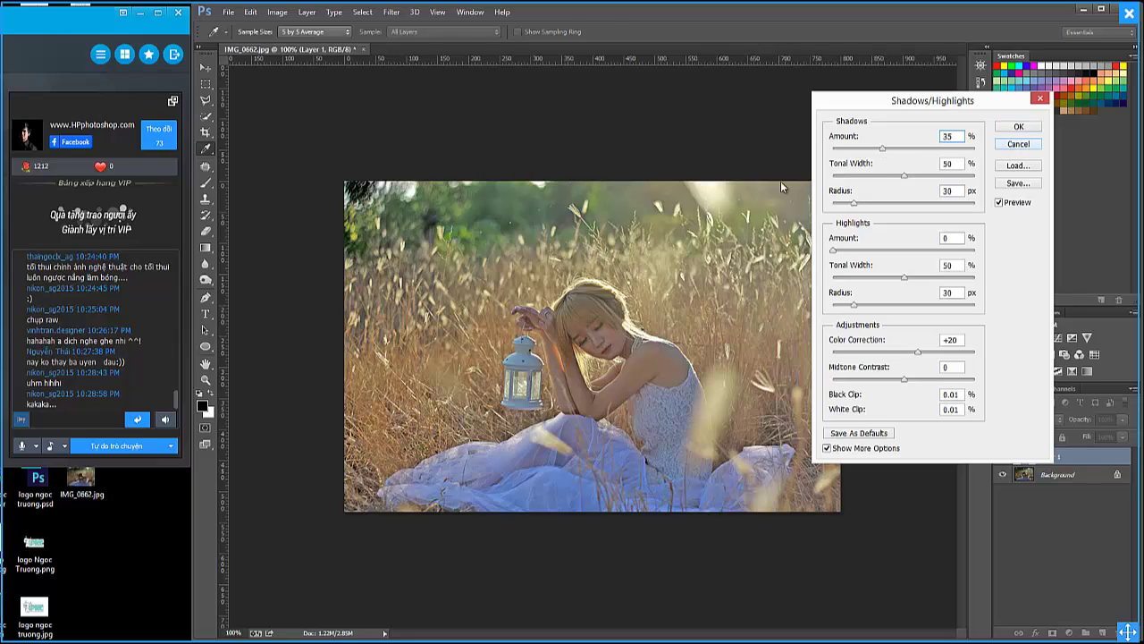
pyautogui.press('Escape')
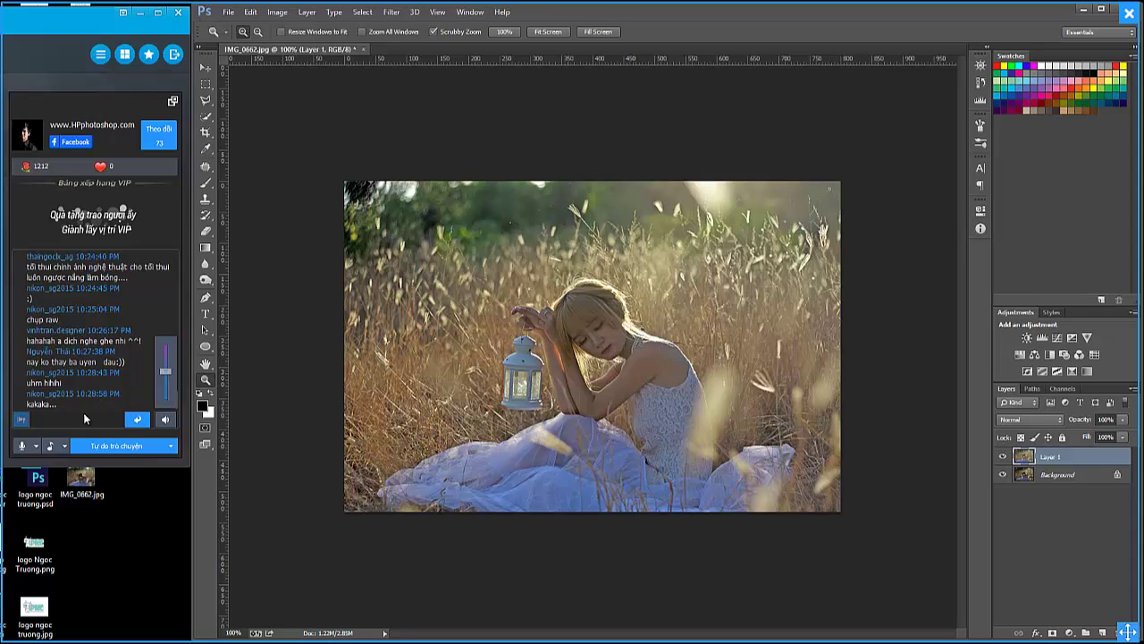
pyautogui.write('các ban')
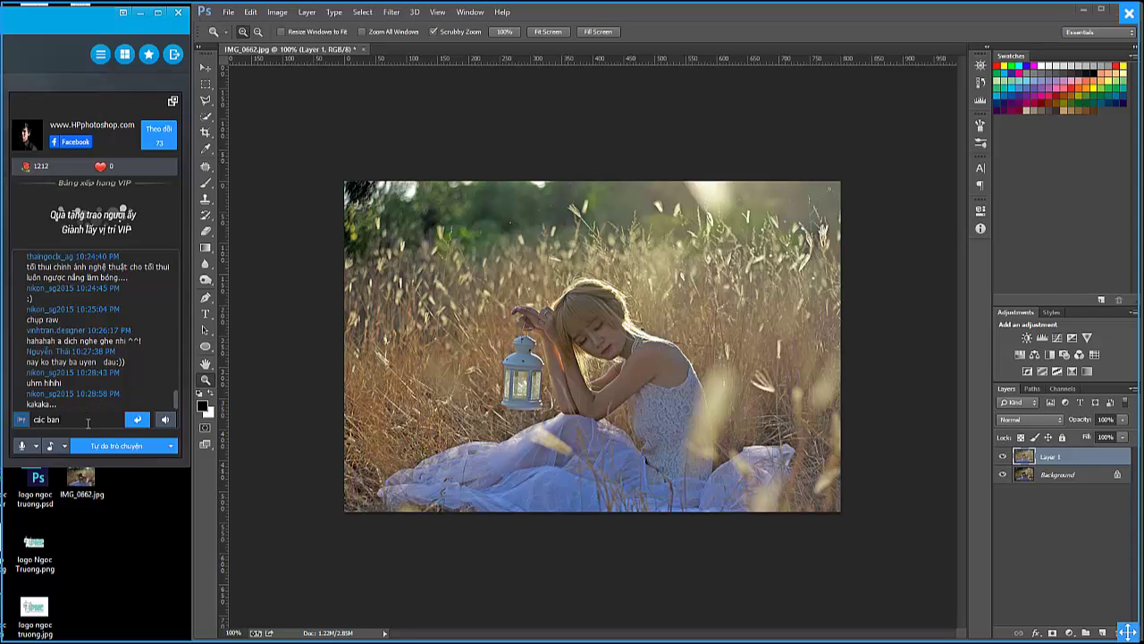
pyautogui.write(' còn thắc mắ')
pyautogui.write('c gì')
pyautogui.press('Return')
pyautogui.write('ko? :D')
pyautogui.press('Return')
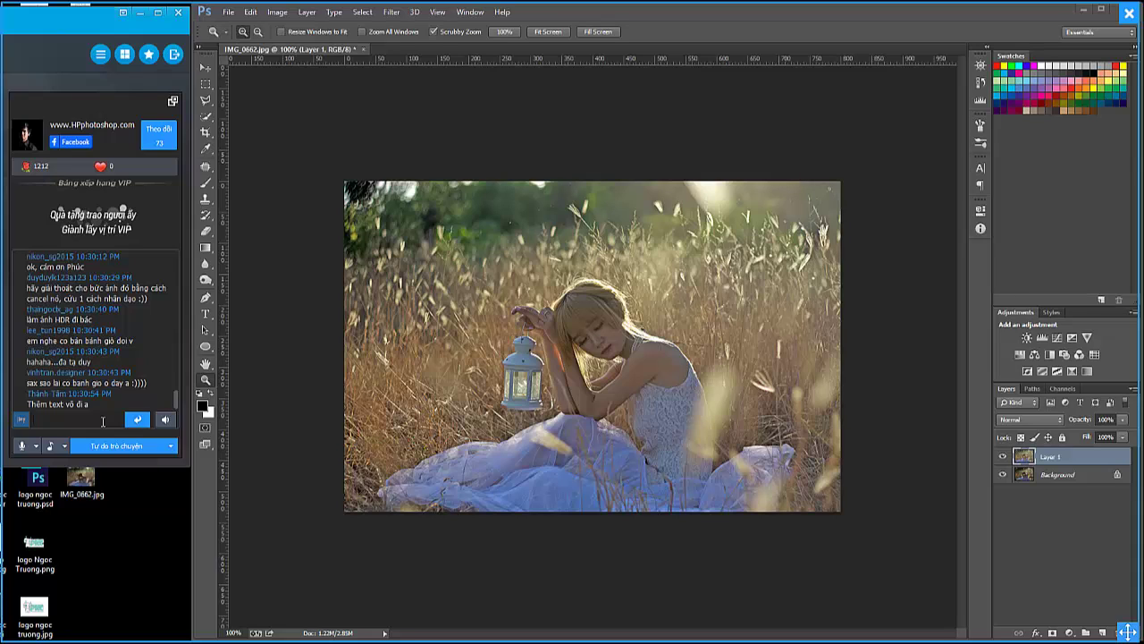
# Close IMG_0662.jpg in Photoshop, answering No to saving changes.
pyautogui.click(207, 315)
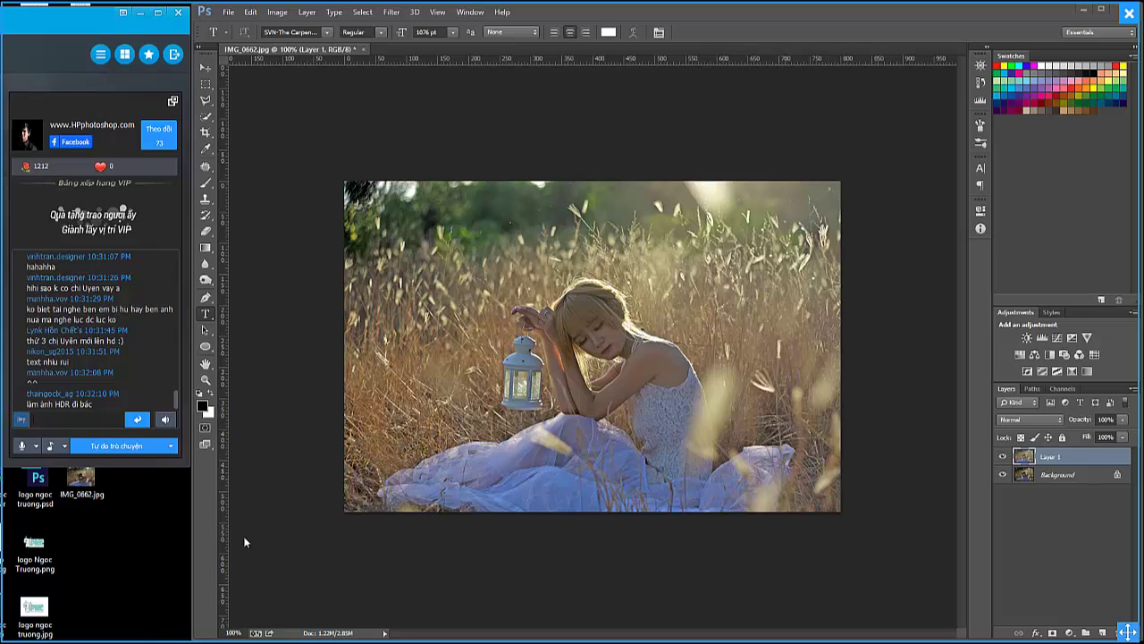
pyautogui.click(94, 487)
pyautogui.click(364, 49)
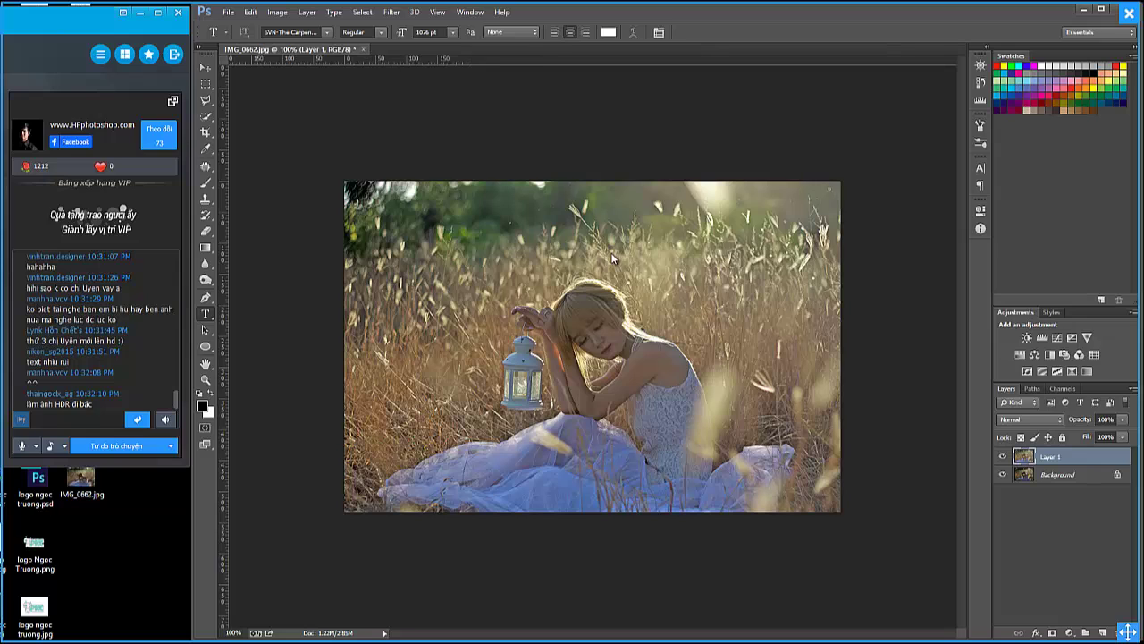
pyautogui.press('n')
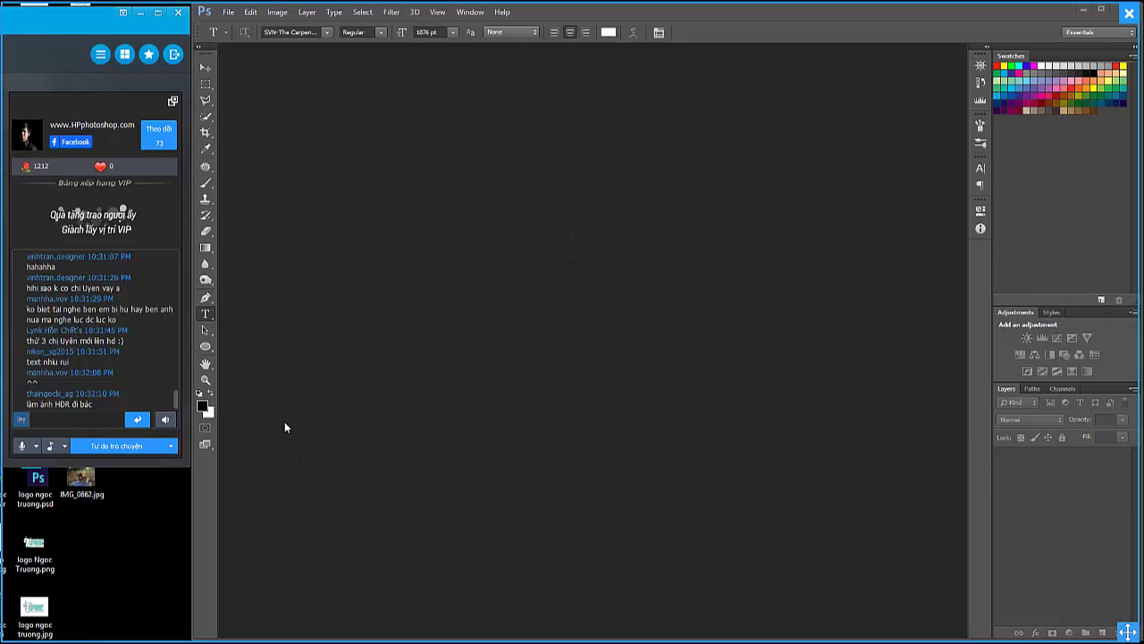
# Open and close a This PC window, then return to Lightroom's Develop view.
pyautogui.press('super+e')
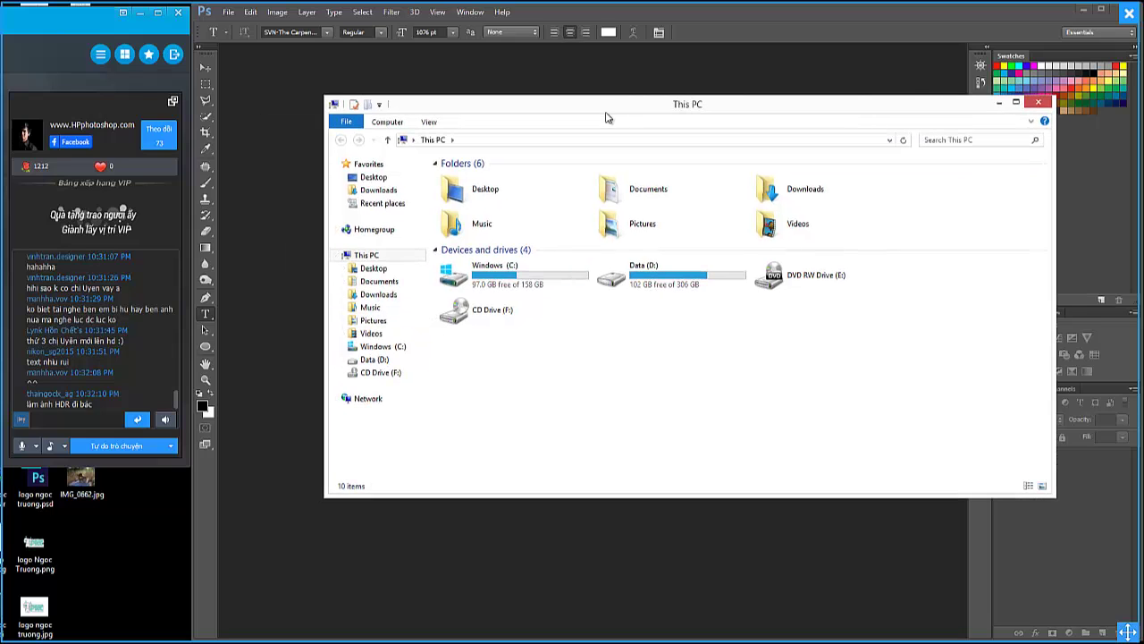
pyautogui.click(1041, 103)
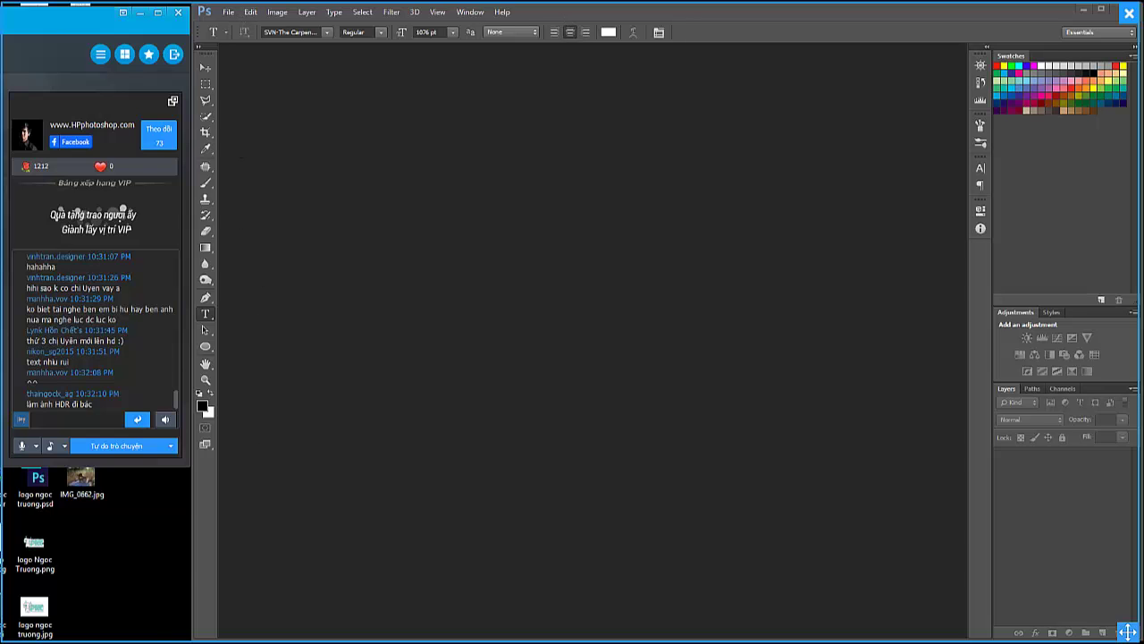
pyautogui.hotkey('alt', 'Tab')
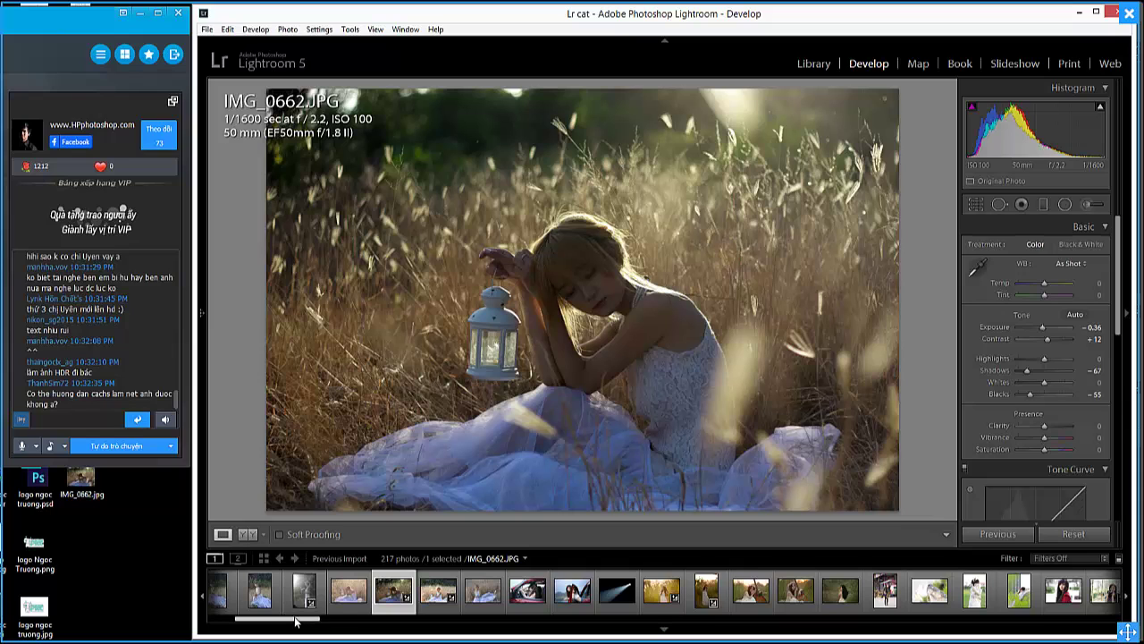
# Scroll the filmstrip and load the 0113-Edit copy.jpg pink-gown-on-rocks photo in Develop.
pyautogui.moveTo(291, 619); pyautogui.dragTo(503, 636)
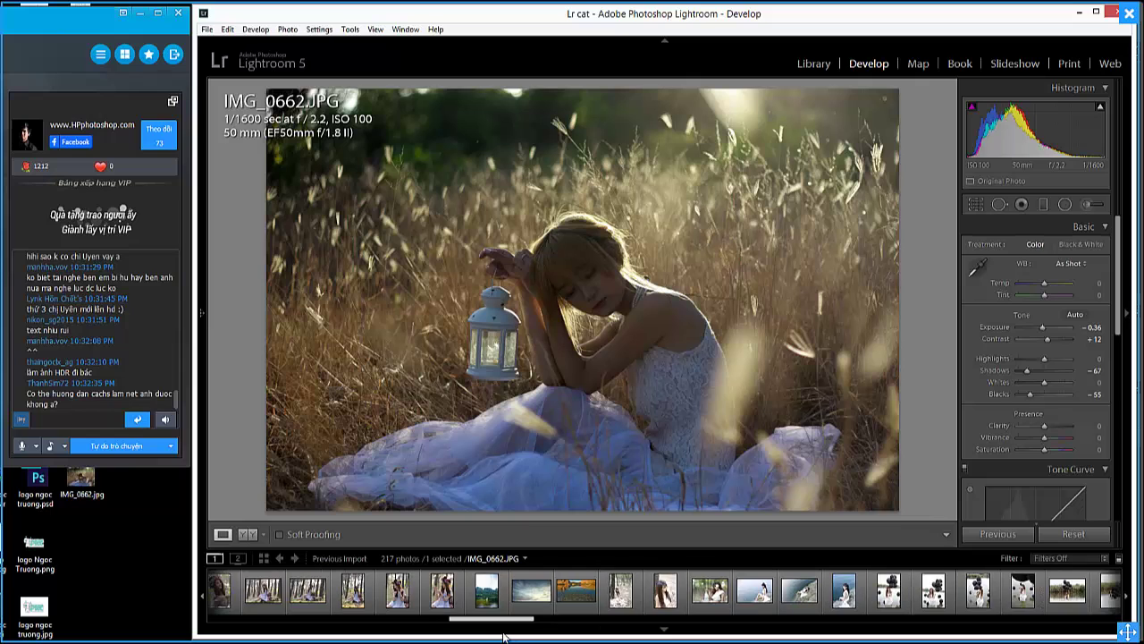
pyautogui.moveTo(503, 636)
pyautogui.mouseDown()
pyautogui.moveTo(912, 640)
pyautogui.moveTo(986, 621)
pyautogui.mouseUp()
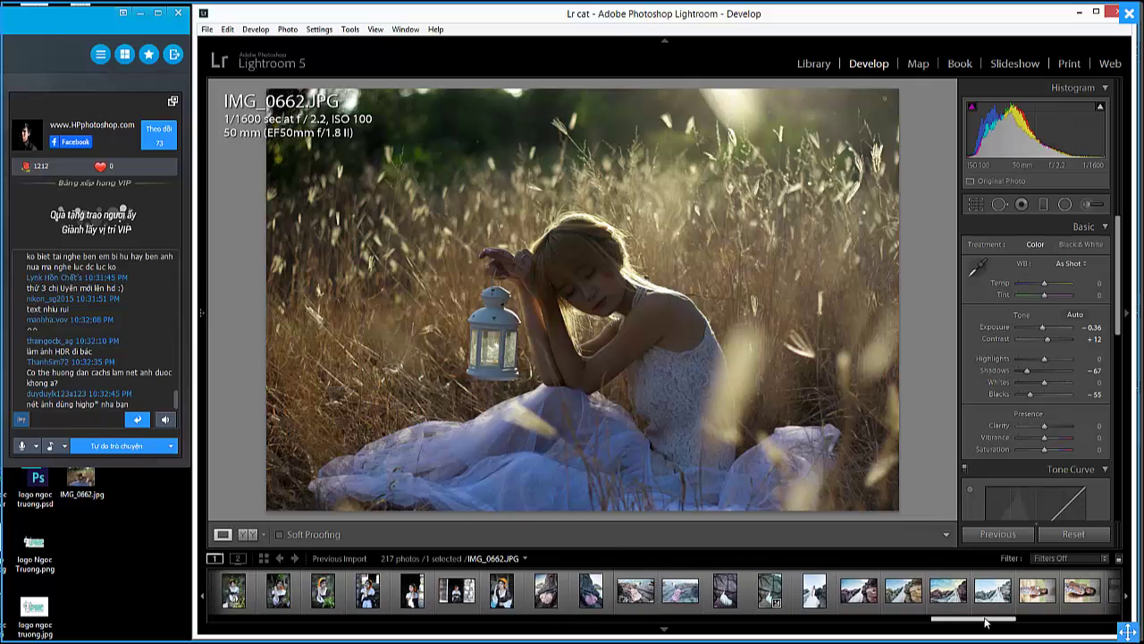
pyautogui.click(646, 597)
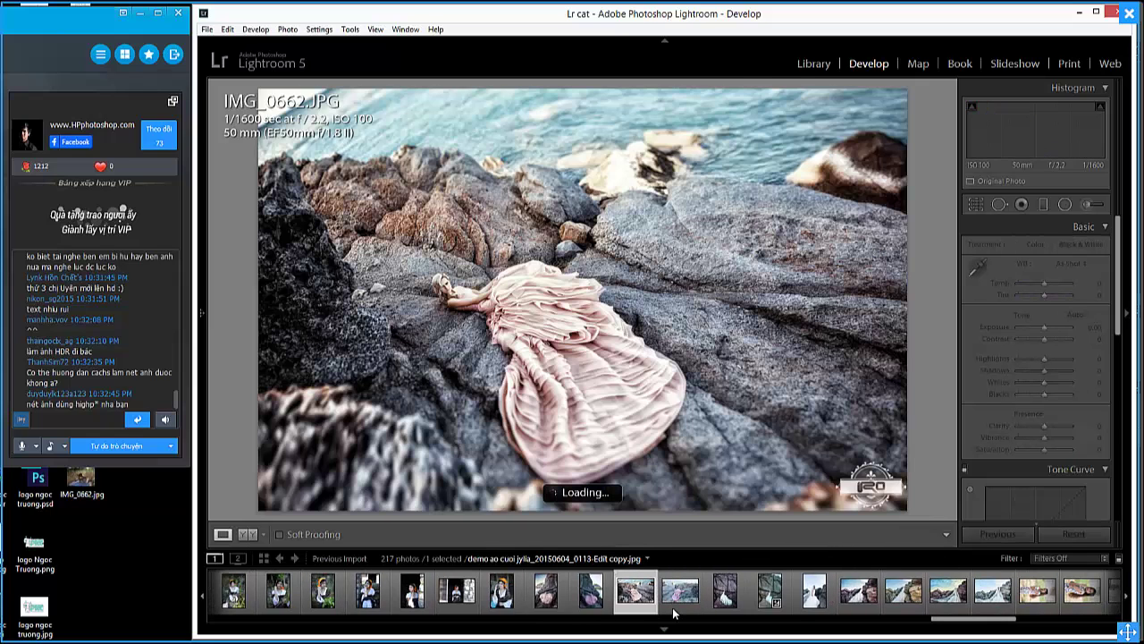
# Compare the raw 0113 photo with its edited copy and photo 0067, ending on 0113.
pyautogui.click(675, 606)
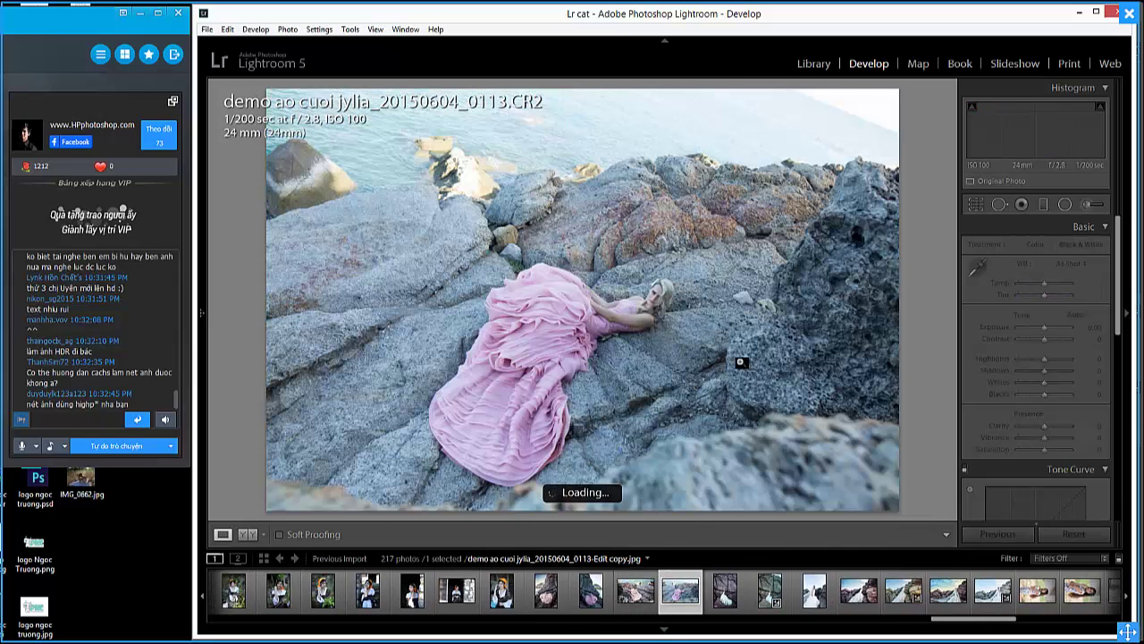
pyautogui.click(645, 595)
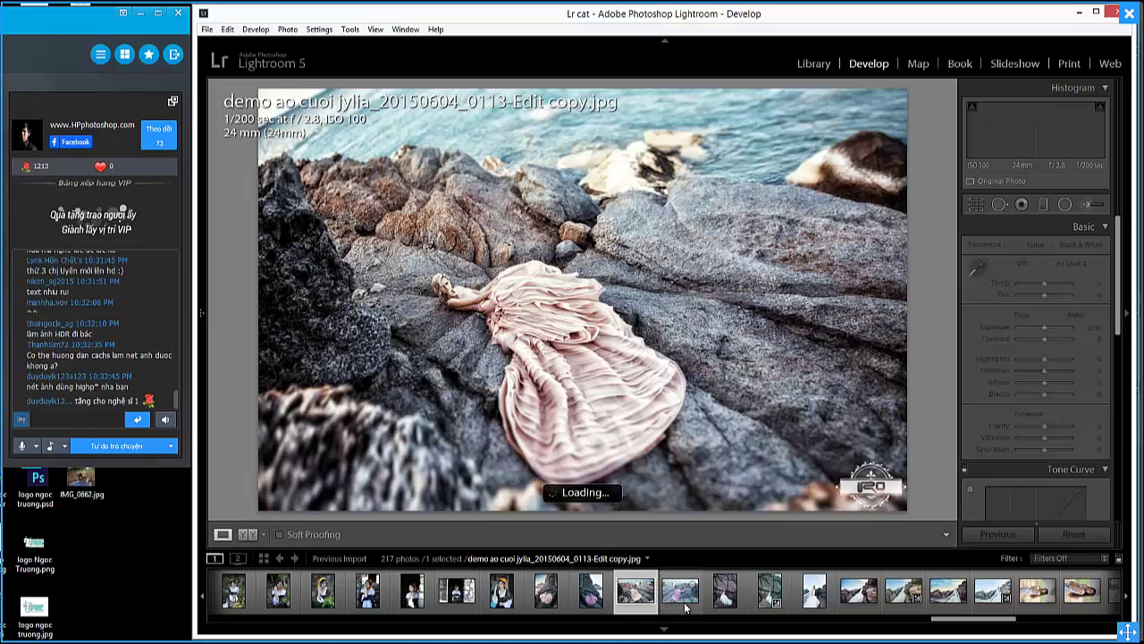
pyautogui.click(686, 606)
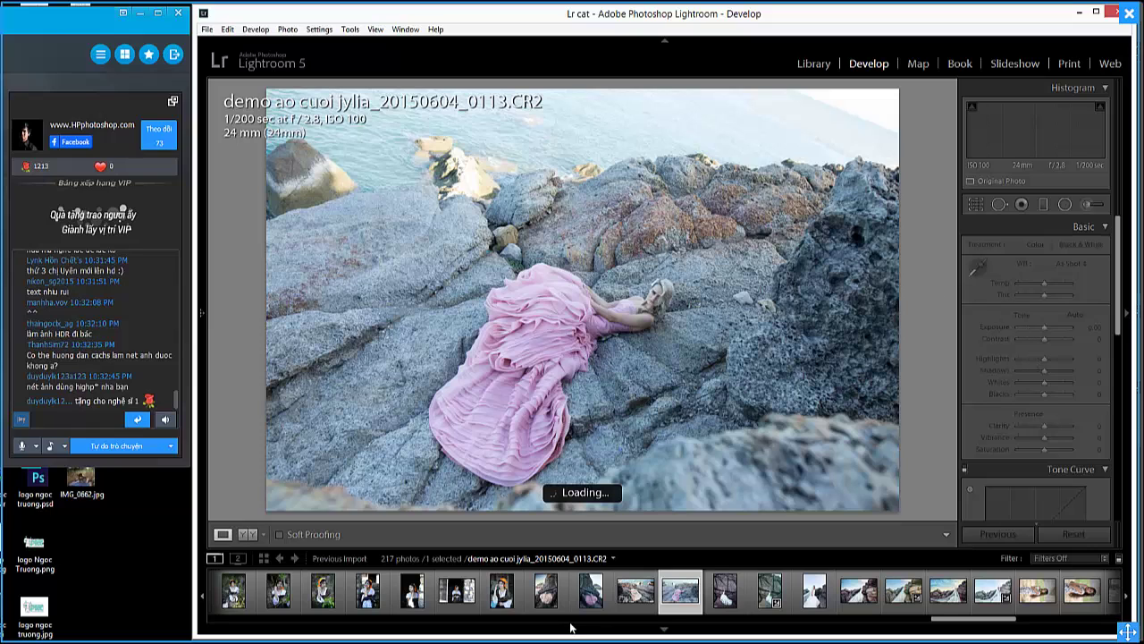
pyautogui.click(591, 602)
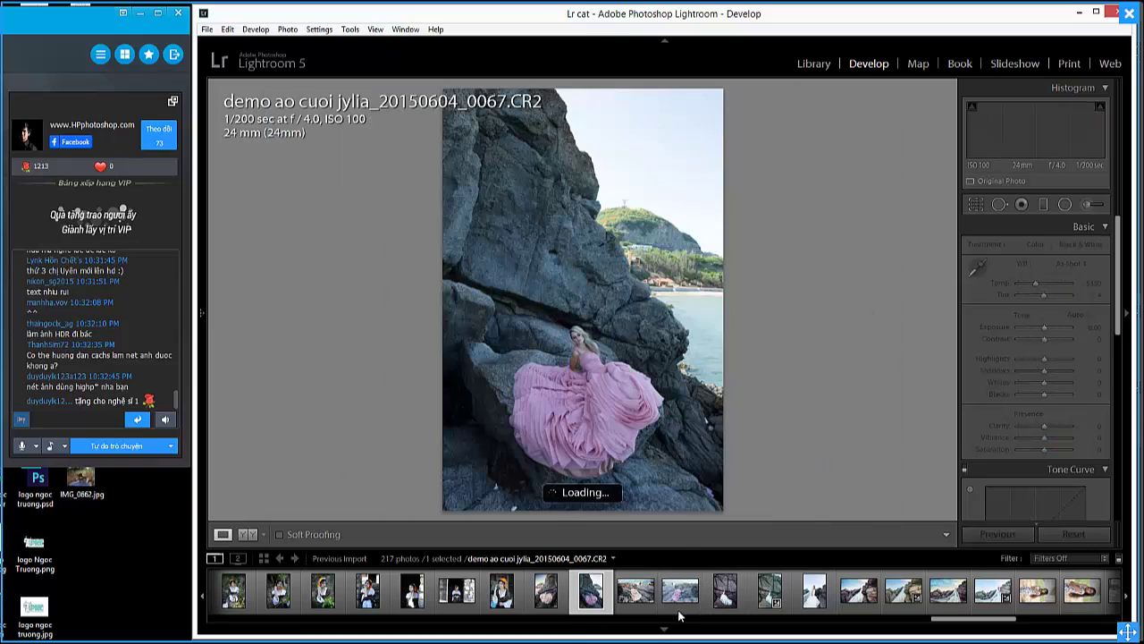
pyautogui.press('Right')
pyautogui.press('Right')
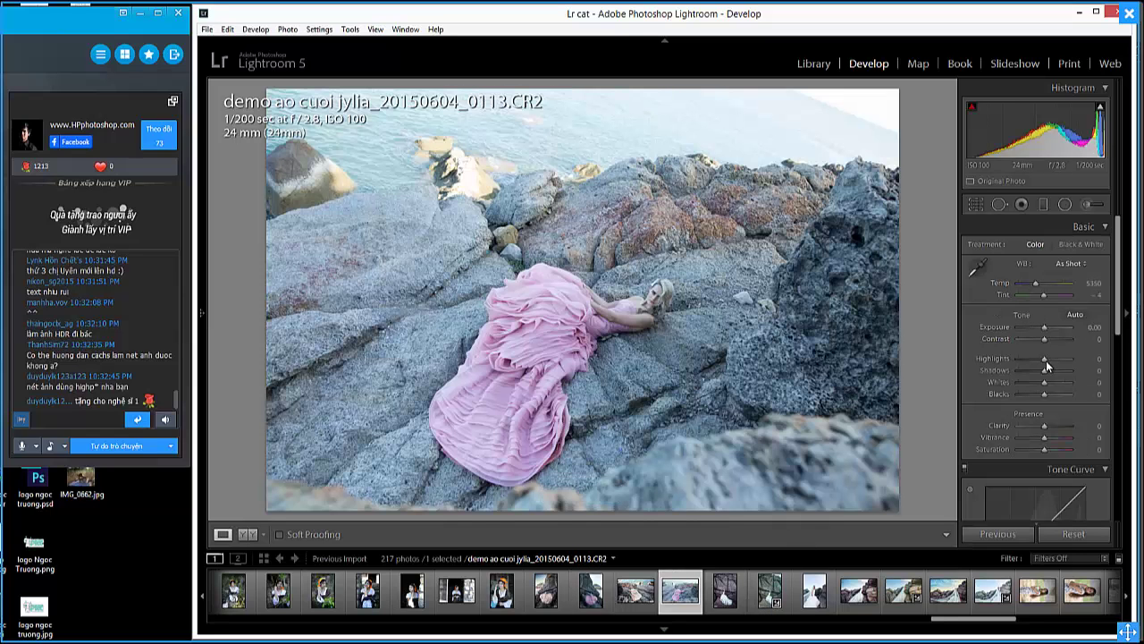
# Lower Highlights to −14, export with previous settings, and switch back to Photoshop.
pyautogui.moveTo(1043, 361); pyautogui.dragTo(1044, 361)
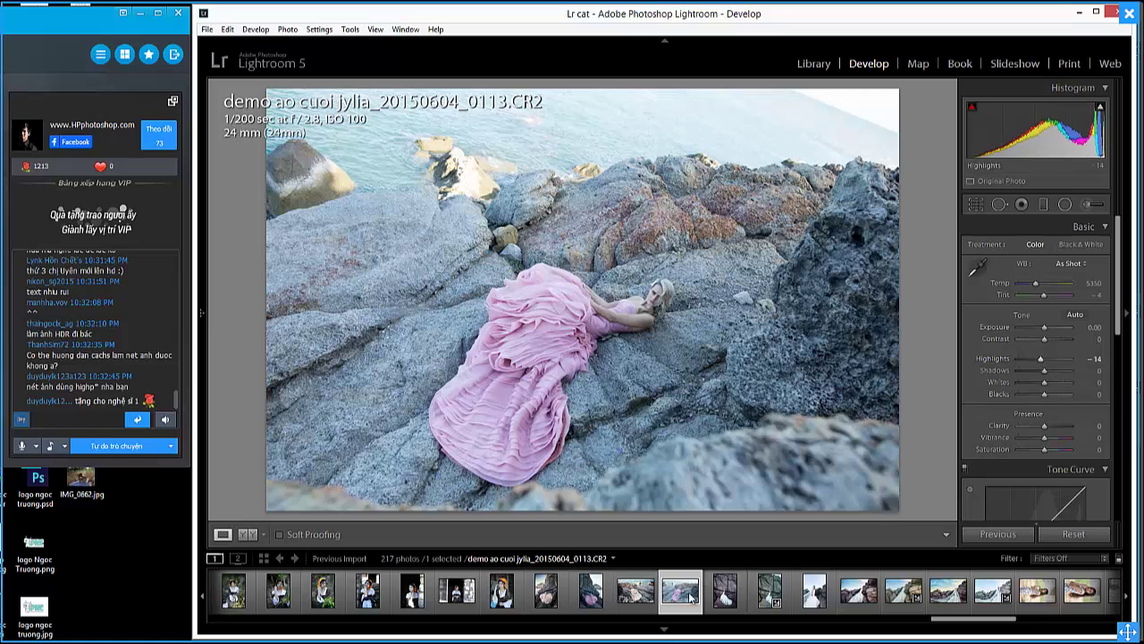
pyautogui.rightClick(713, 498)
pyautogui.moveTo(744, 431)
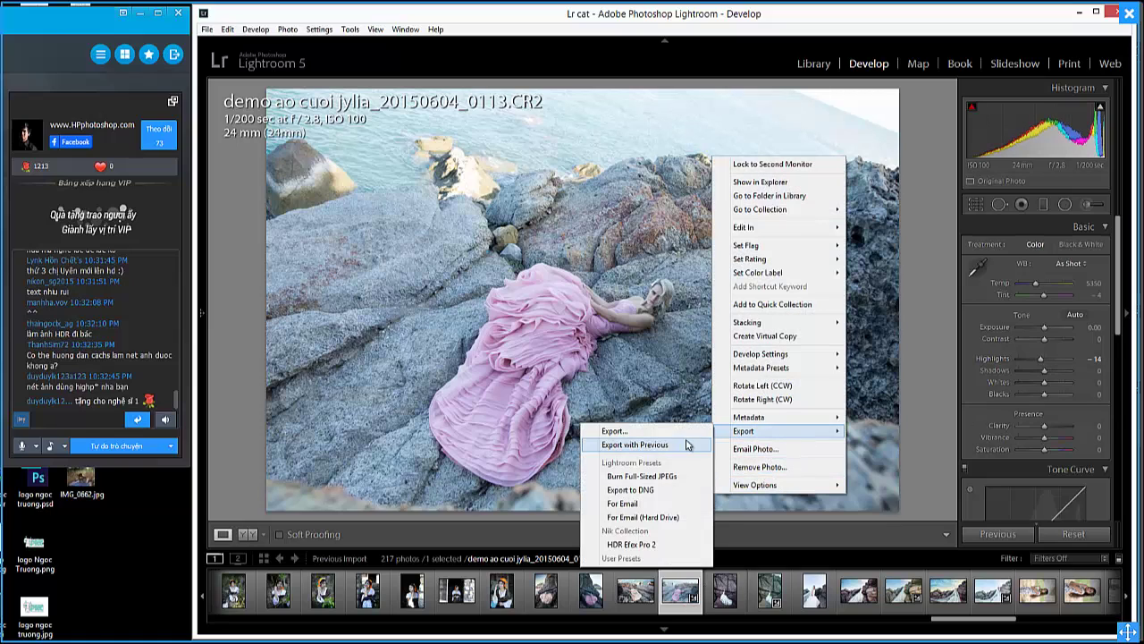
pyautogui.click(665, 446)
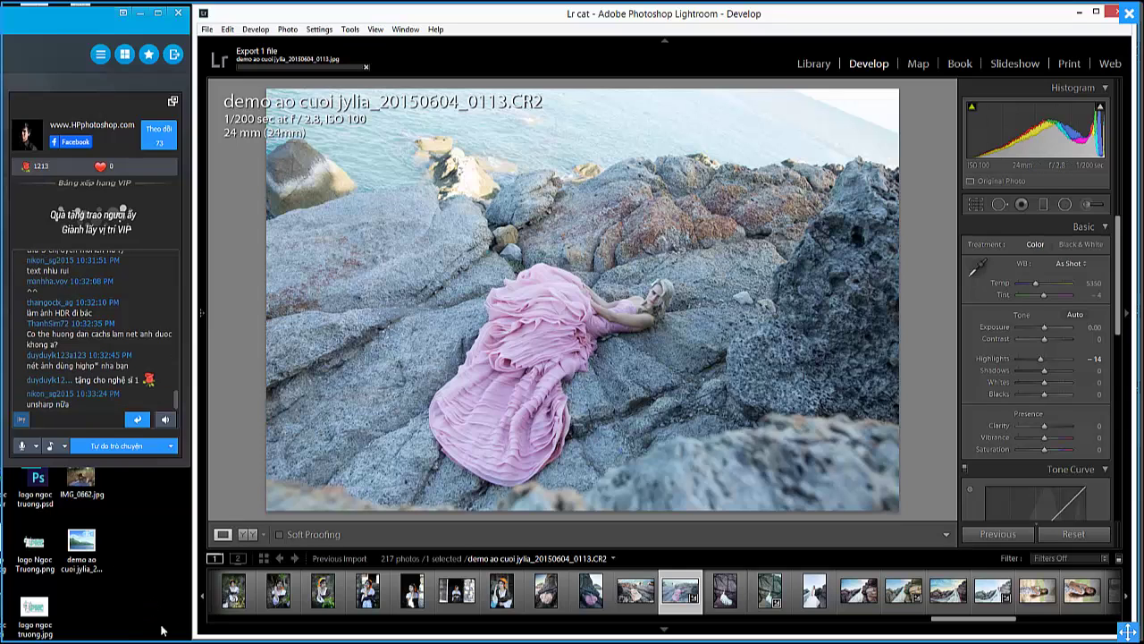
pyautogui.hotkey('alt', 'Tab')
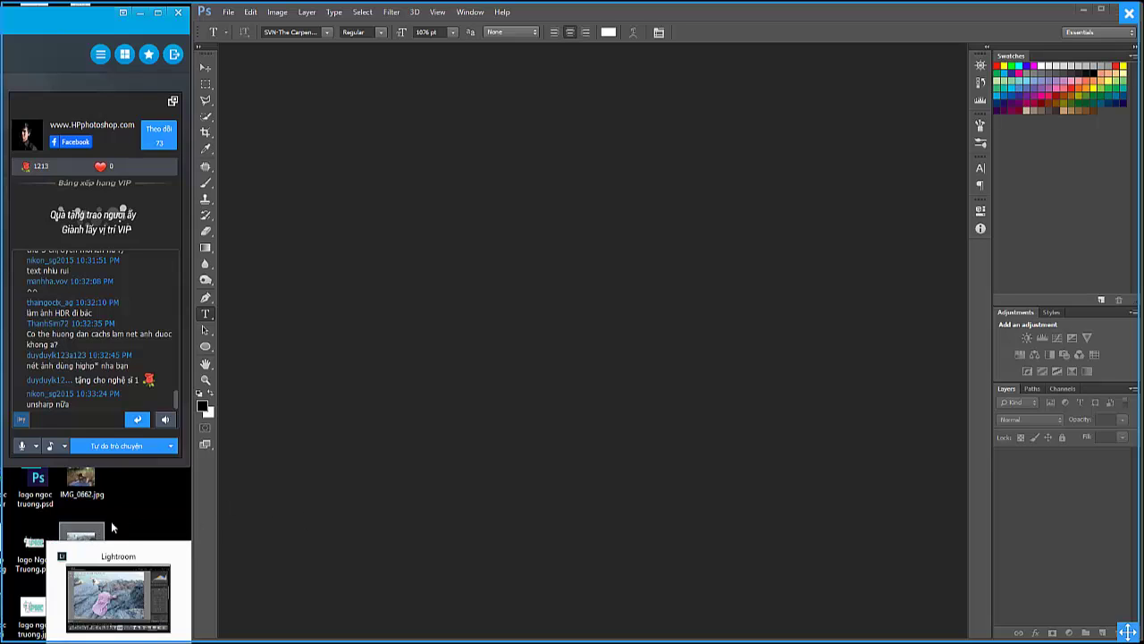
pyautogui.moveTo(81, 544); pyautogui.dragTo(545, 422)
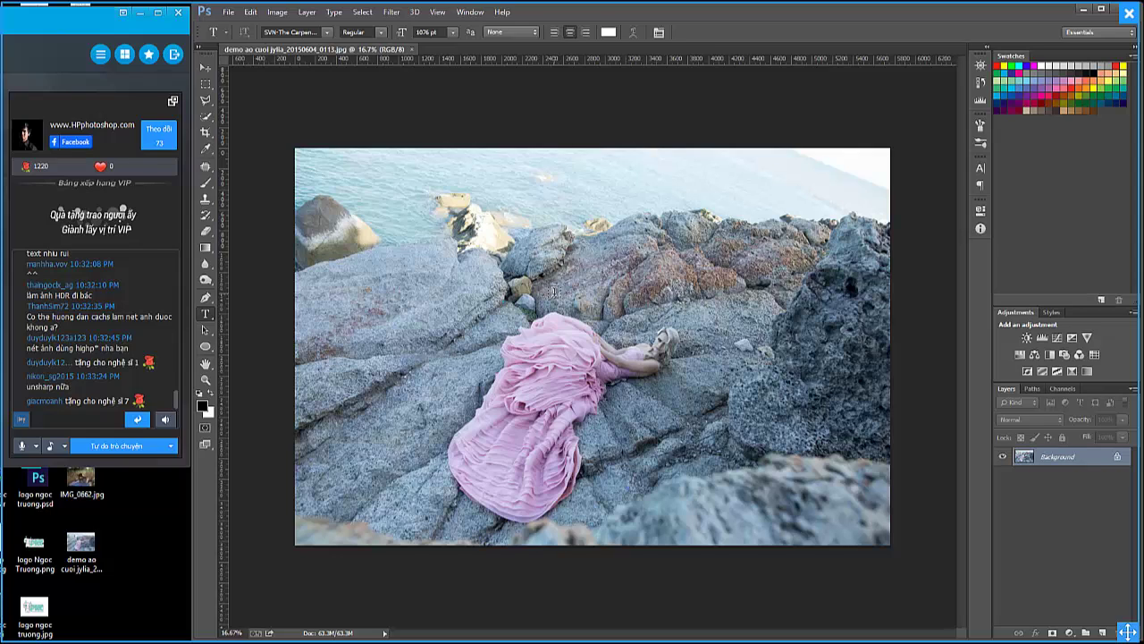
pyautogui.hotkey('ctrl', 'j')
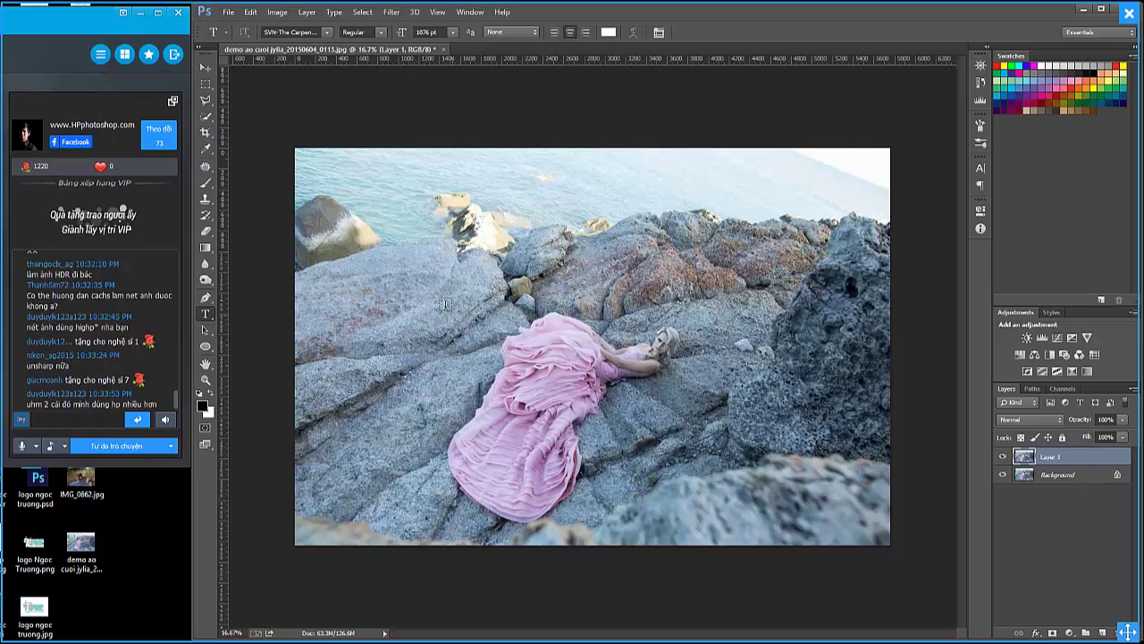
pyautogui.click(229, 11)
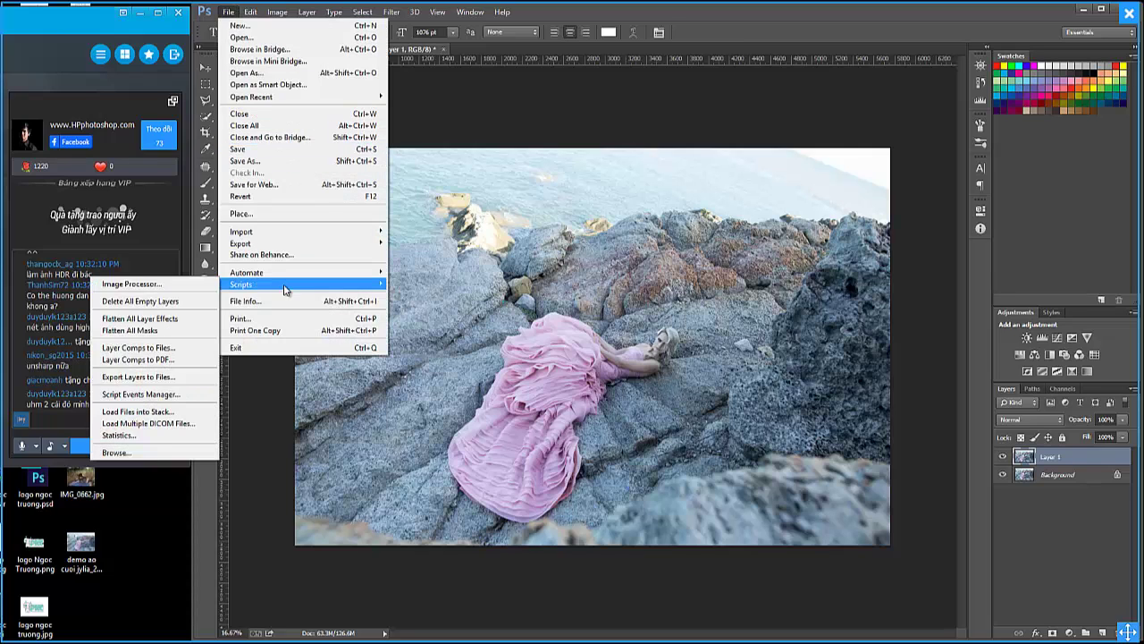
pyautogui.moveTo(259, 272)
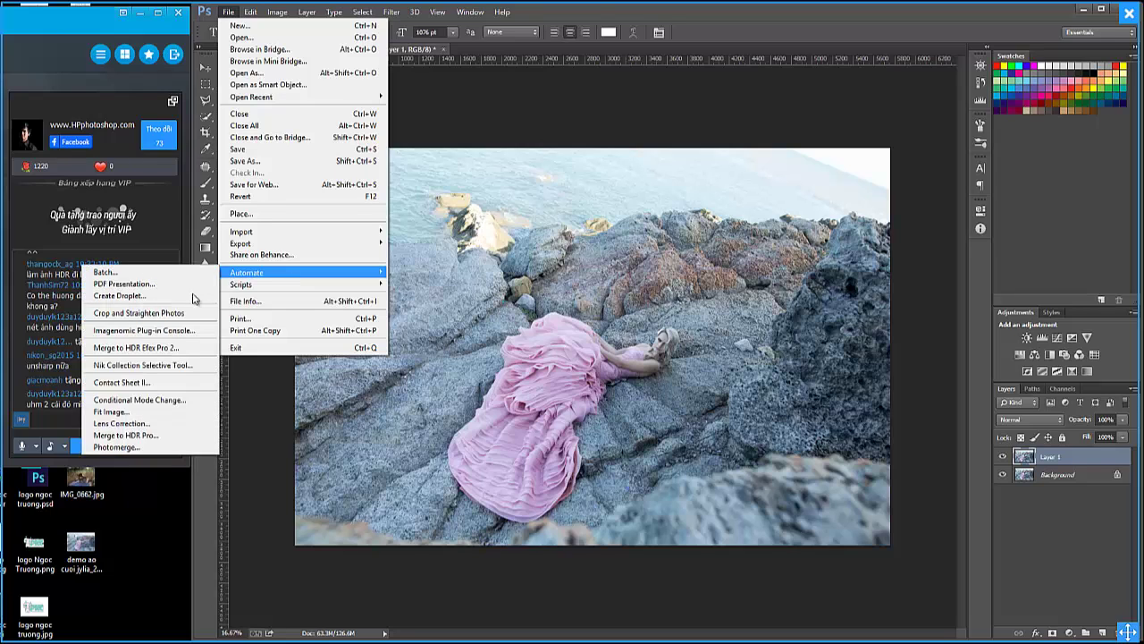
pyautogui.press('Escape')
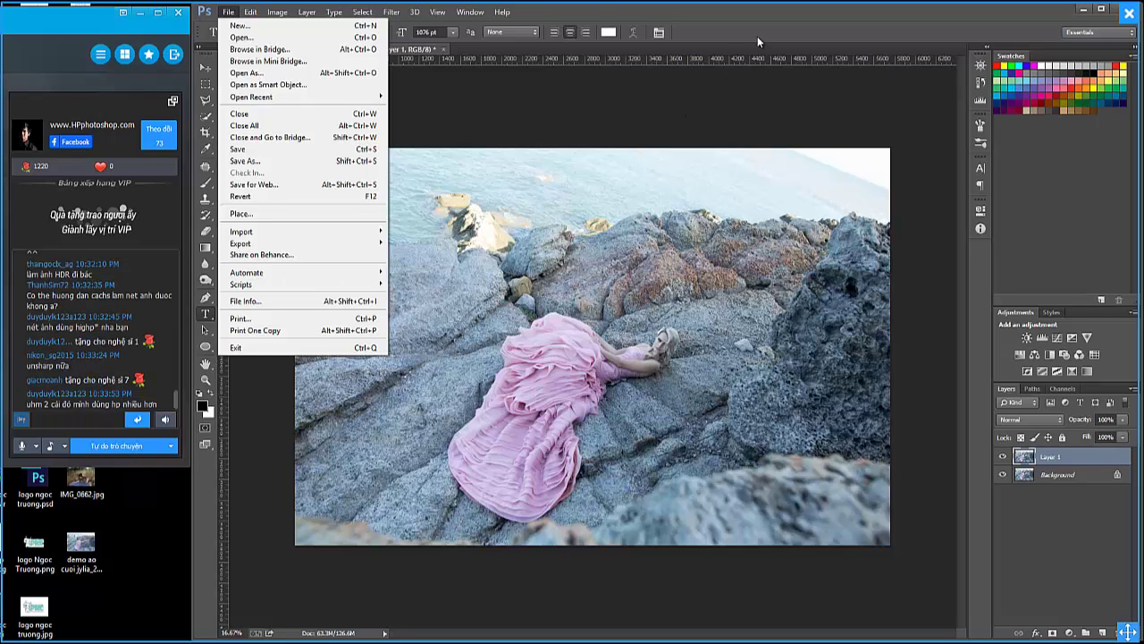
pyautogui.press('Escape')
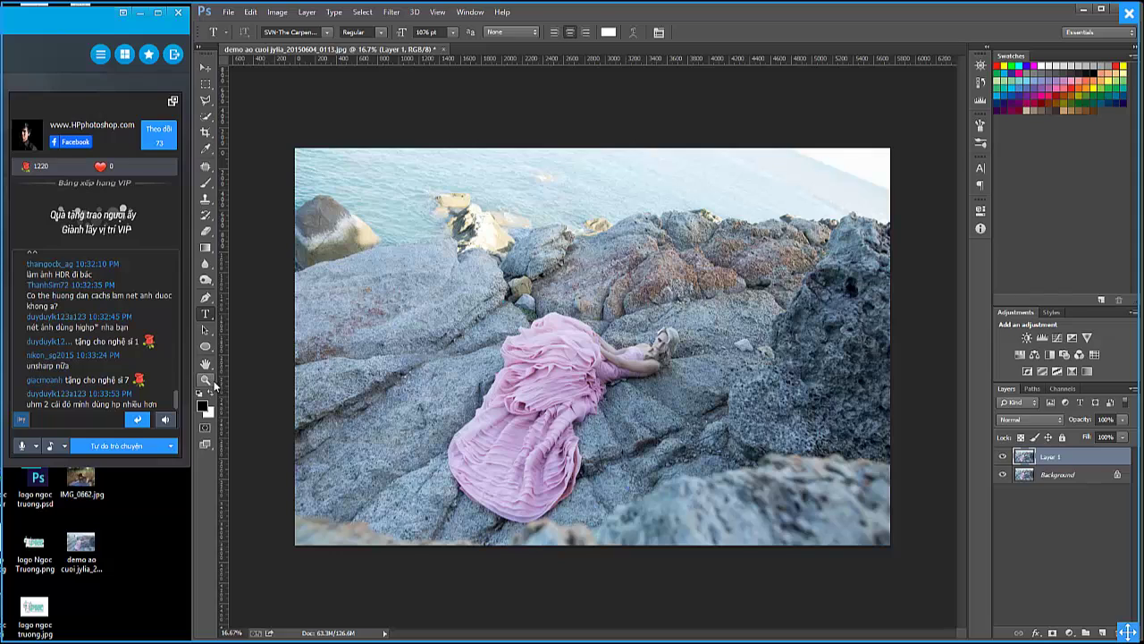
pyautogui.click(211, 381)
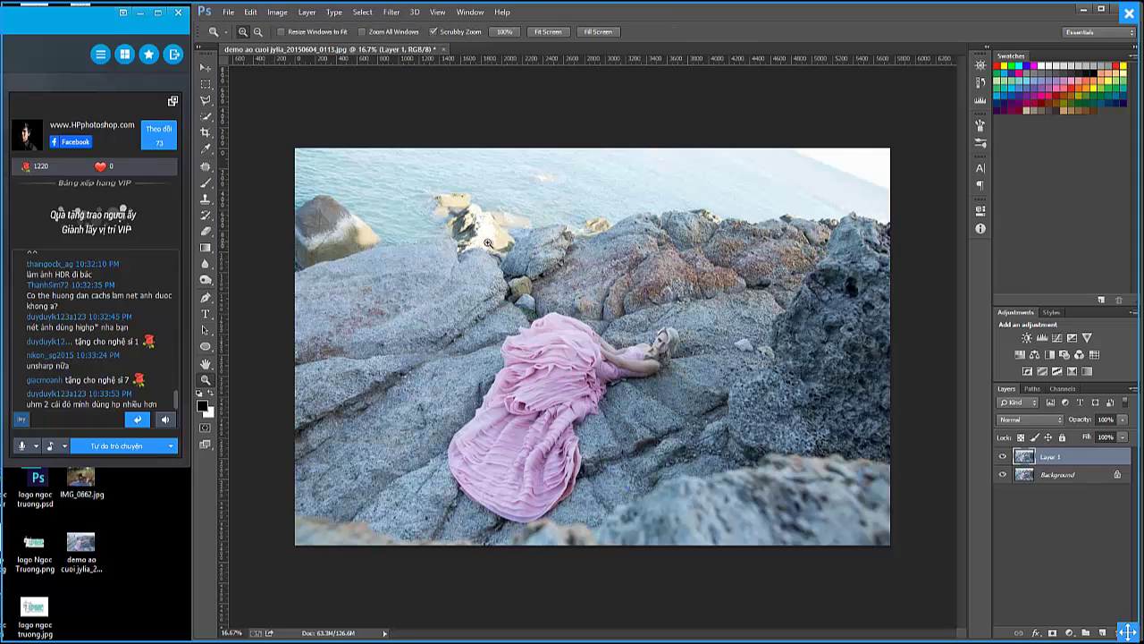
pyautogui.click(277, 12)
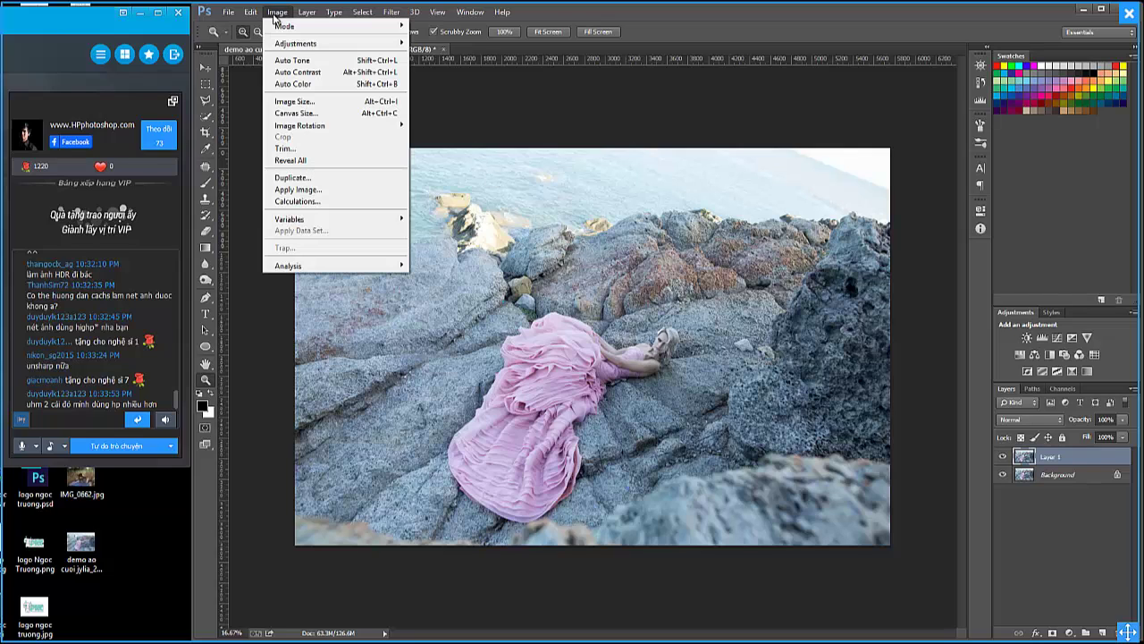
pyautogui.click(1078, 453)
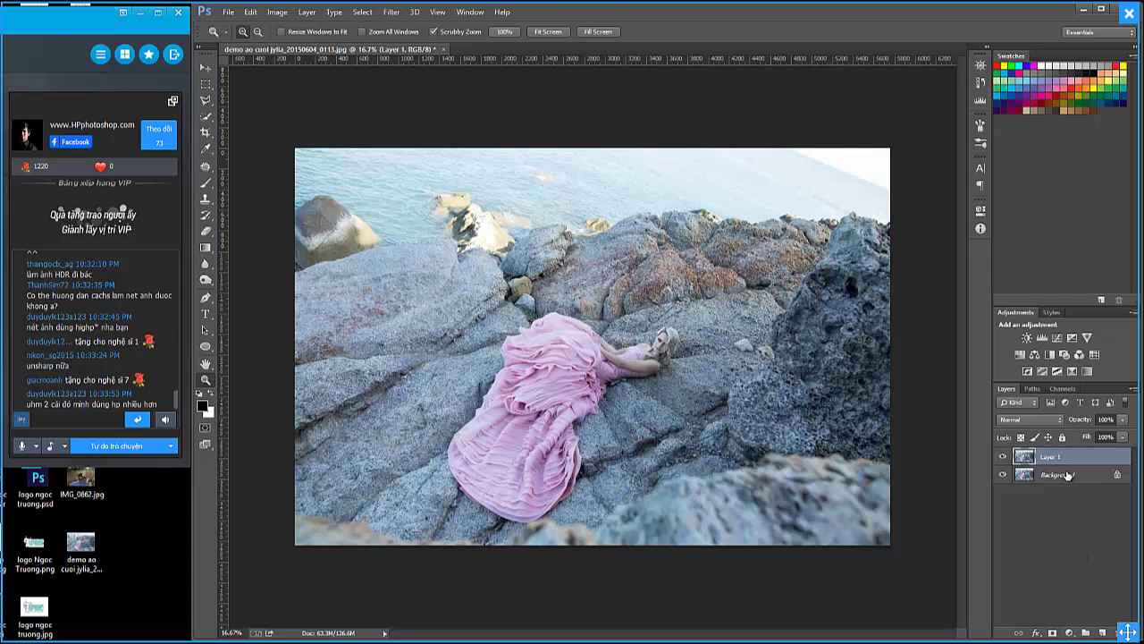
# Duplicate the Background layer as Background copy and merge away Layer 1.
pyautogui.click(1066, 477)
pyautogui.rightClick(1065, 476)
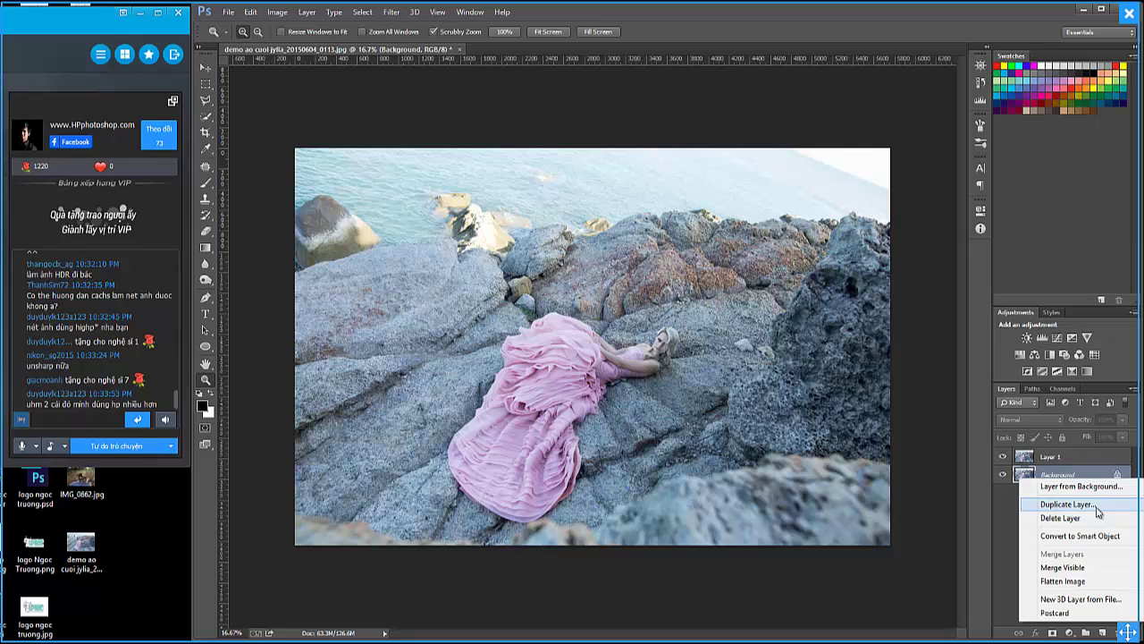
pyautogui.click(1067, 504)
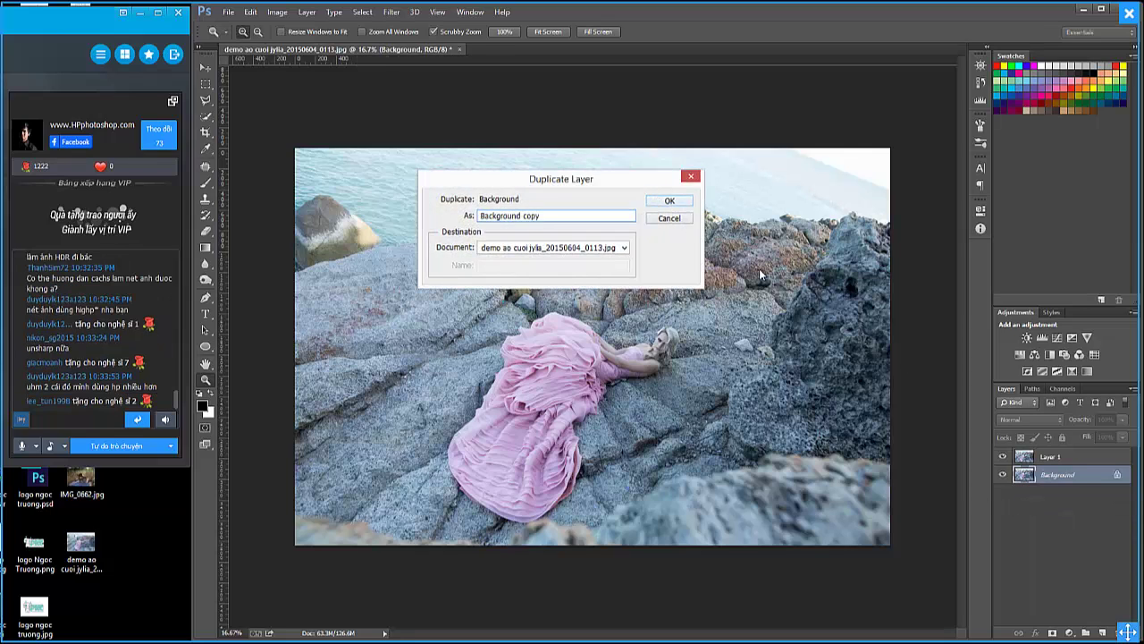
pyautogui.press('Return')
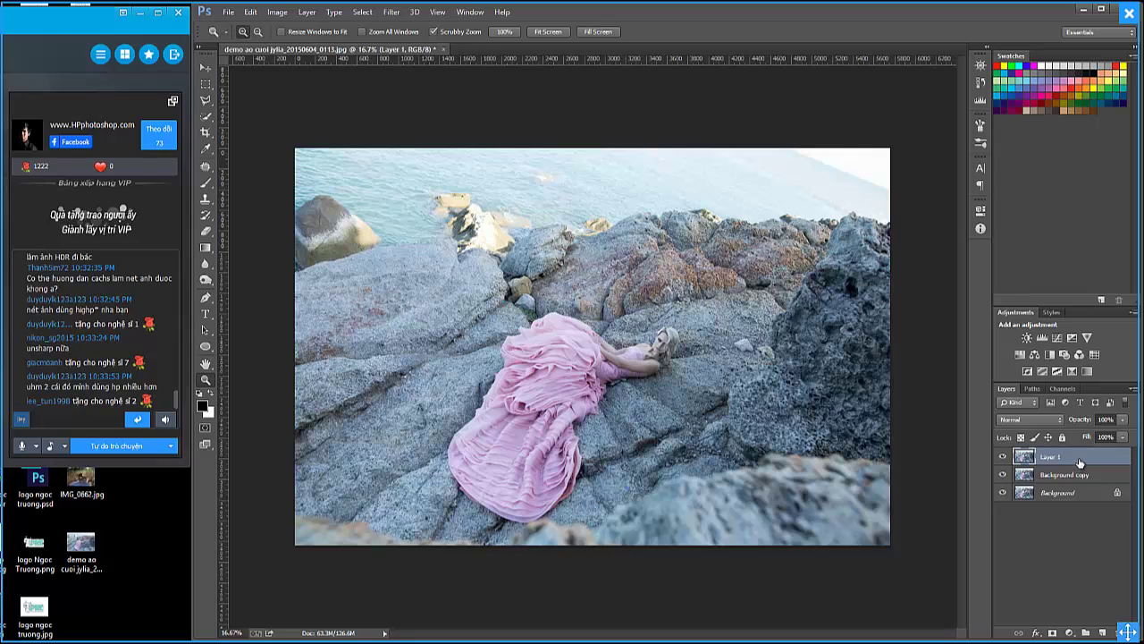
pyautogui.hotkey('ctrl', 'e')
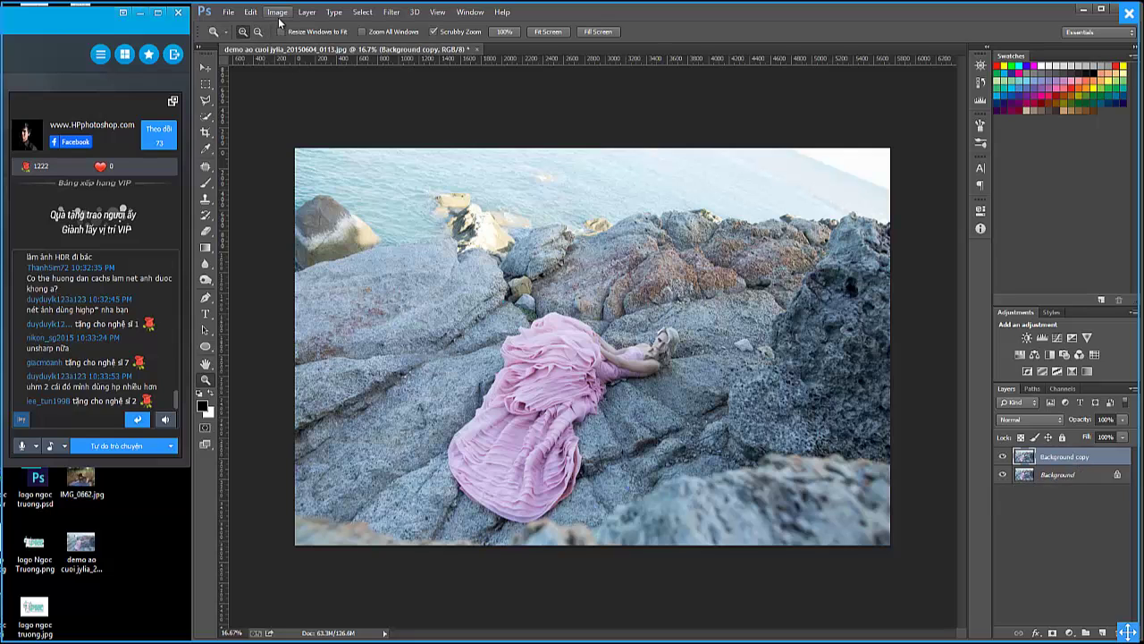
# Apply Shadows/Highlights to Background copy with shadows 21% and highlights 10%.
pyautogui.click(277, 12)
pyautogui.moveTo(295, 44)
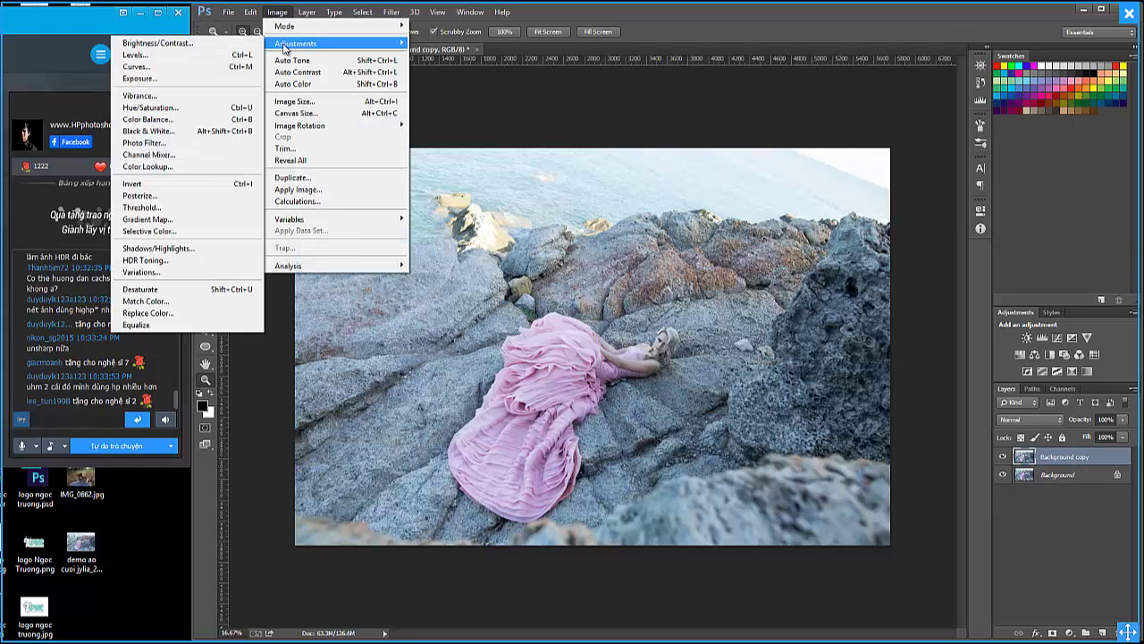
pyautogui.click(187, 250)
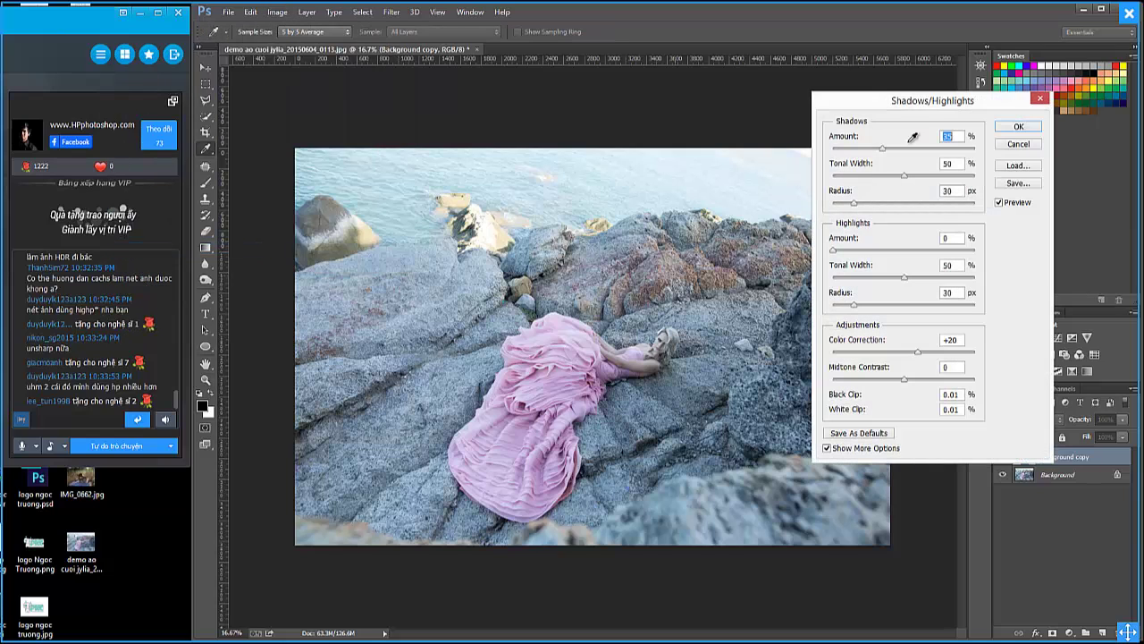
pyautogui.moveTo(888, 109); pyautogui.dragTo(856, 110)
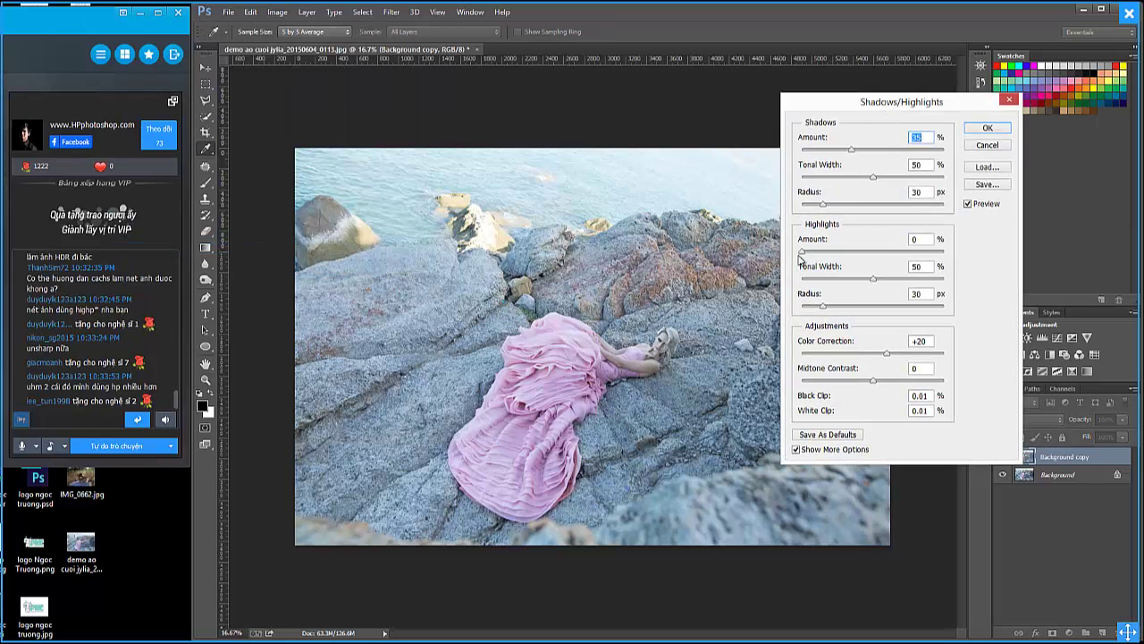
pyautogui.moveTo(802, 252)
pyautogui.mouseDown()
pyautogui.moveTo(833, 251)
pyautogui.moveTo(816, 265)
pyautogui.mouseUp()
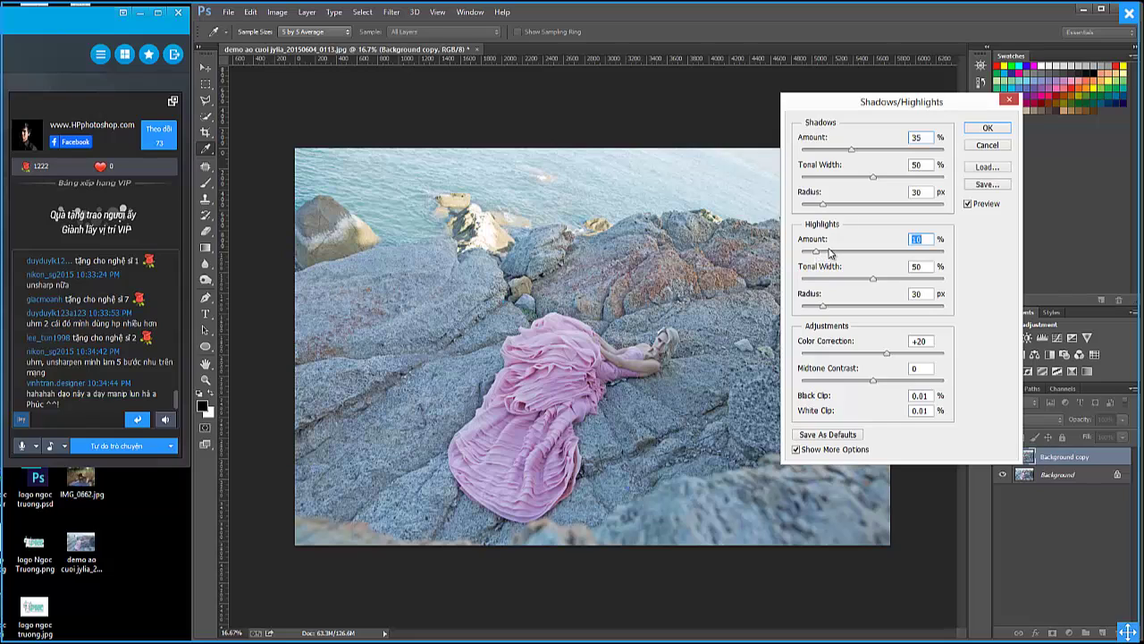
pyautogui.moveTo(851, 149); pyautogui.dragTo(830, 154)
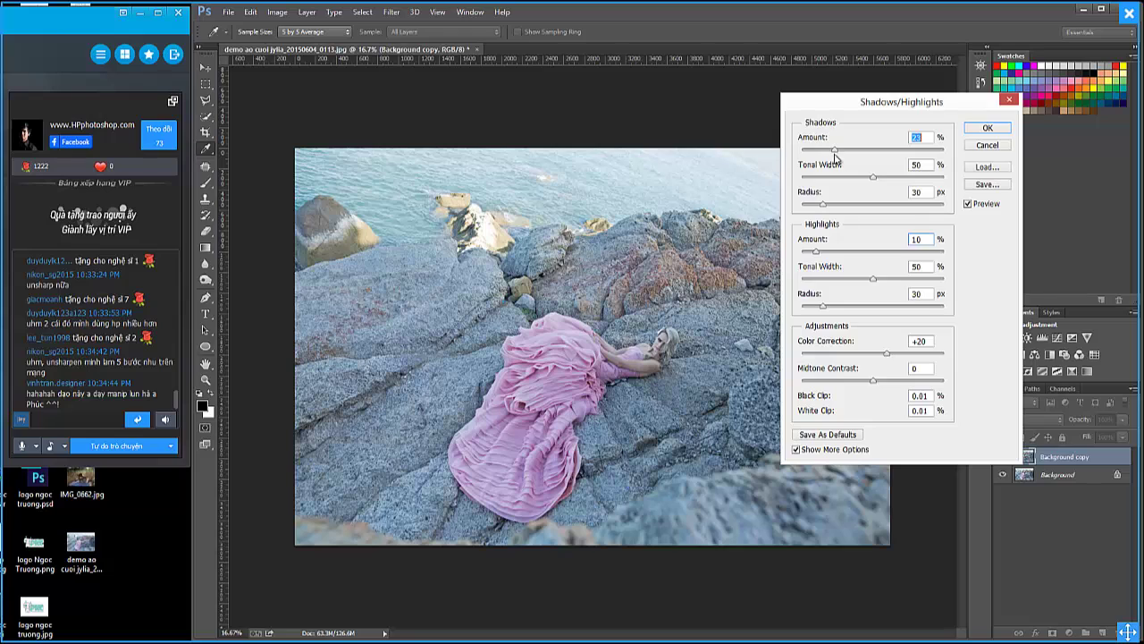
pyautogui.click(987, 128)
# Toggle Background copy's visibility to compare the Shadows/Highlights result.
pyautogui.press('z')
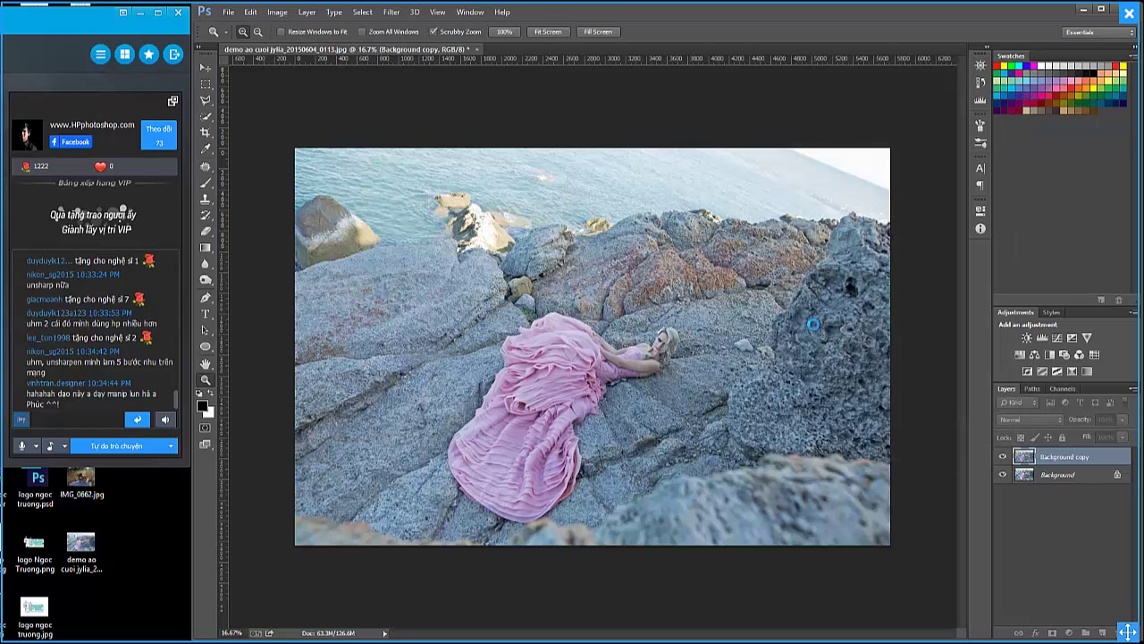
pyautogui.click(1003, 458)
pyautogui.click(1003, 457)
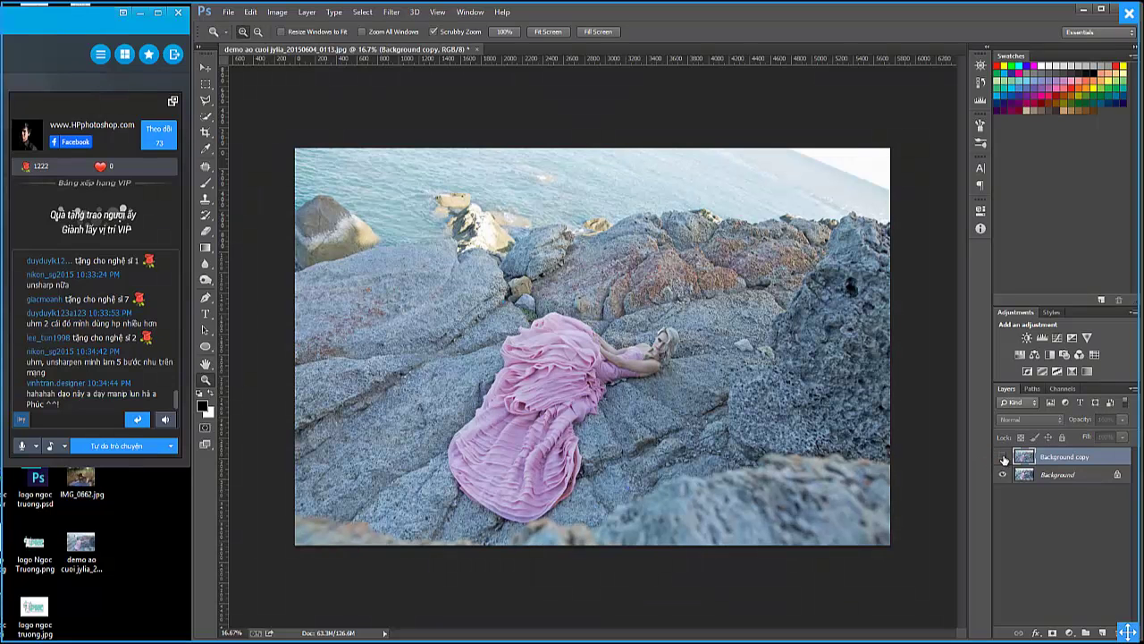
pyautogui.click(1003, 458)
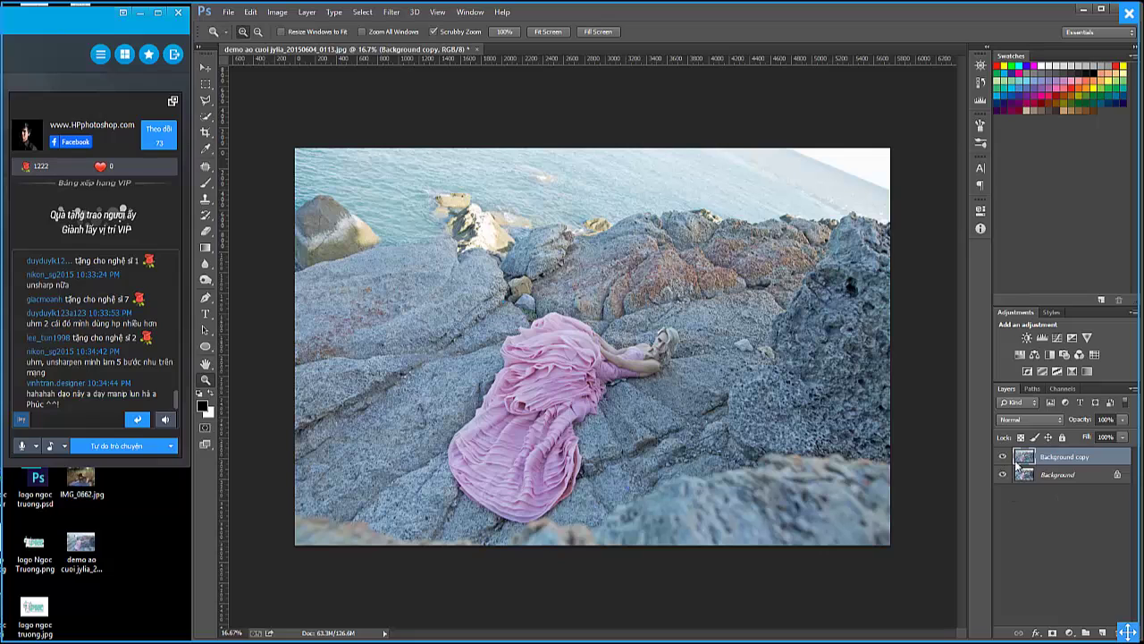
# Add a Brightness/Contrast adjustment layer with contrast 62 and brightness -7.
pyautogui.click(1070, 632)
pyautogui.click(1040, 407)
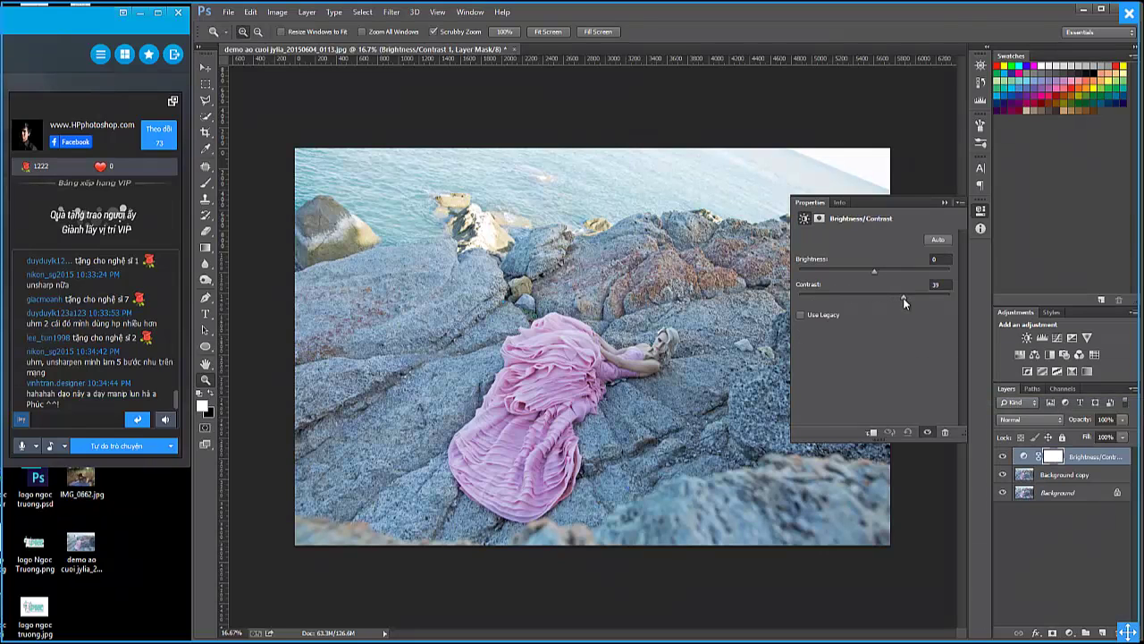
pyautogui.click(930, 299)
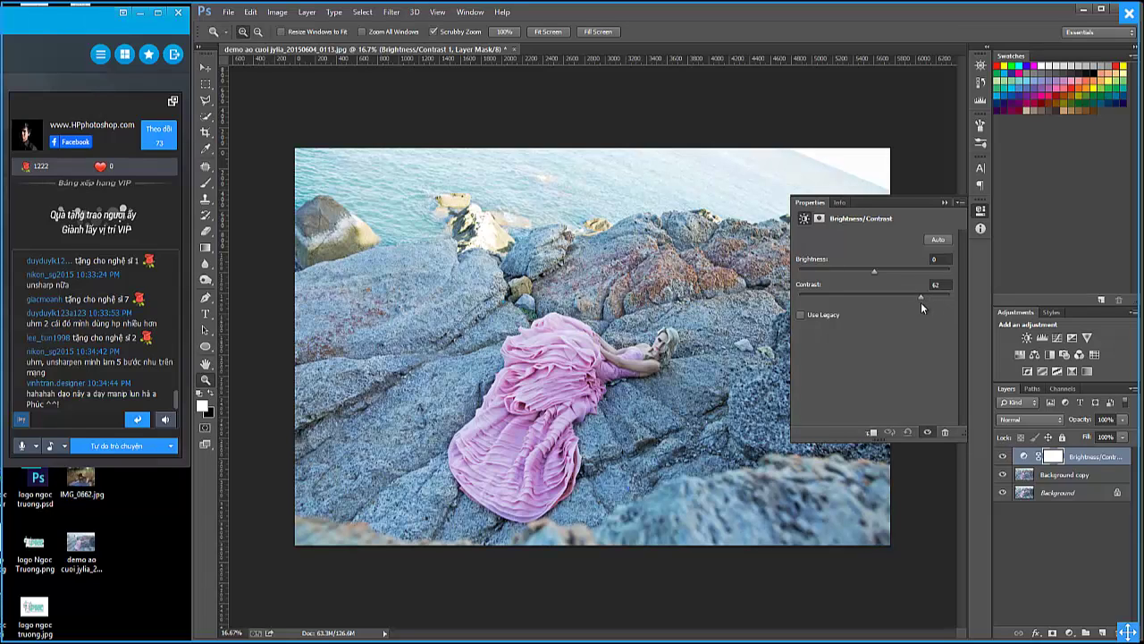
pyautogui.moveTo(874, 273); pyautogui.dragTo(873, 276)
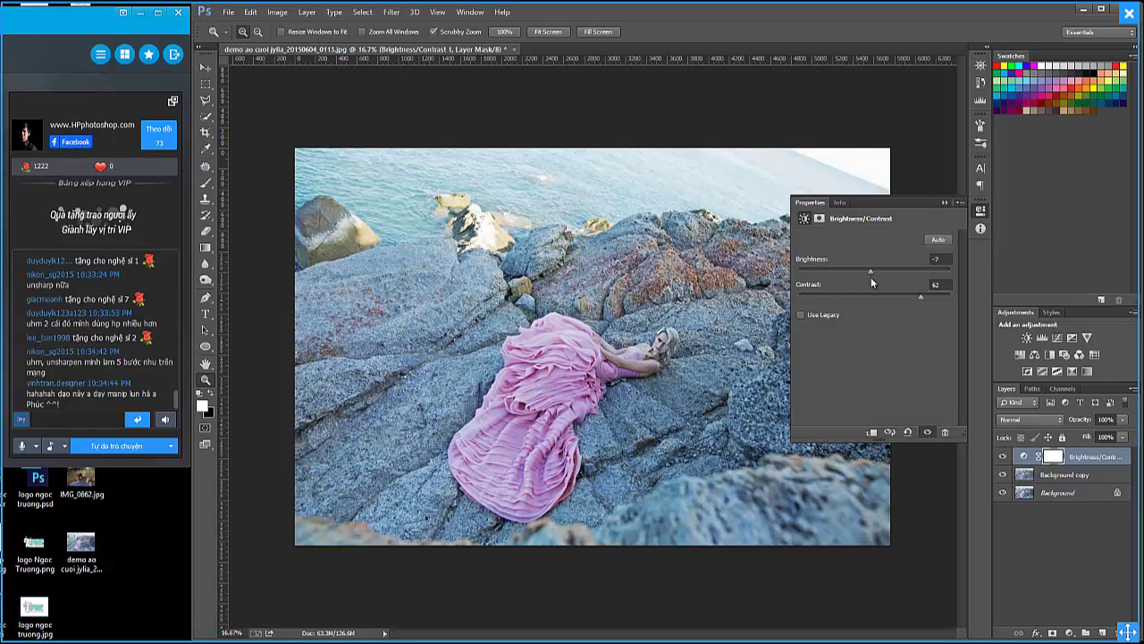
pyautogui.click(979, 210)
# Compare layers by toggling visibility, leaving Brightness/Contrast 1 hidden and Background copy selected.
pyautogui.click(1002, 455)
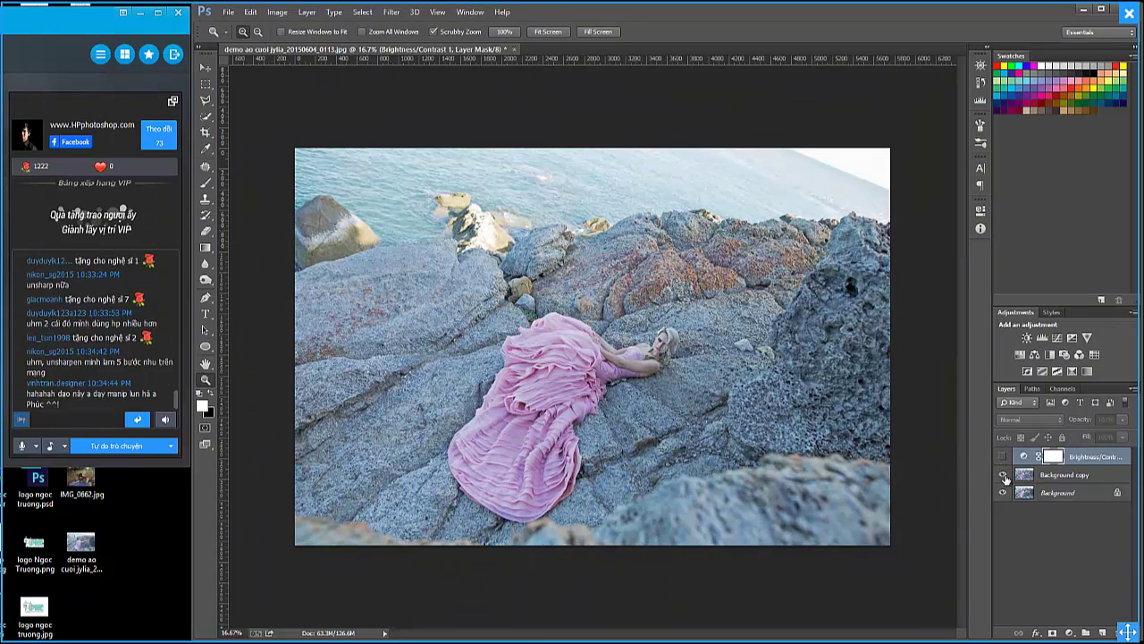
pyautogui.click(1003, 475)
pyautogui.click(1003, 475)
pyautogui.click(1002, 457)
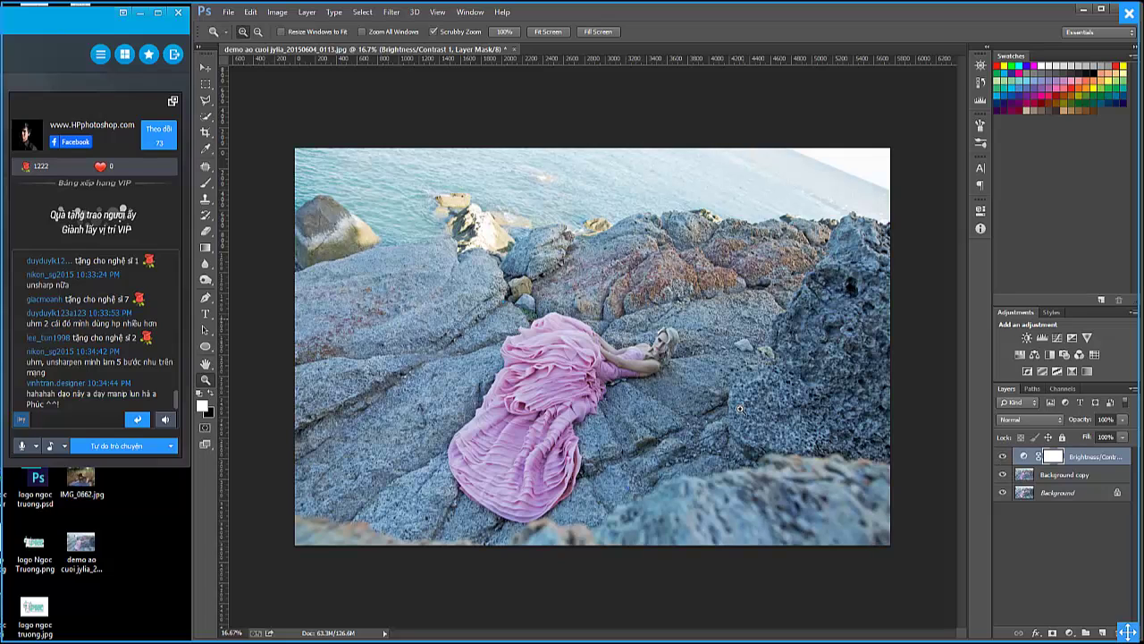
pyautogui.click(1002, 457)
pyautogui.click(1037, 475)
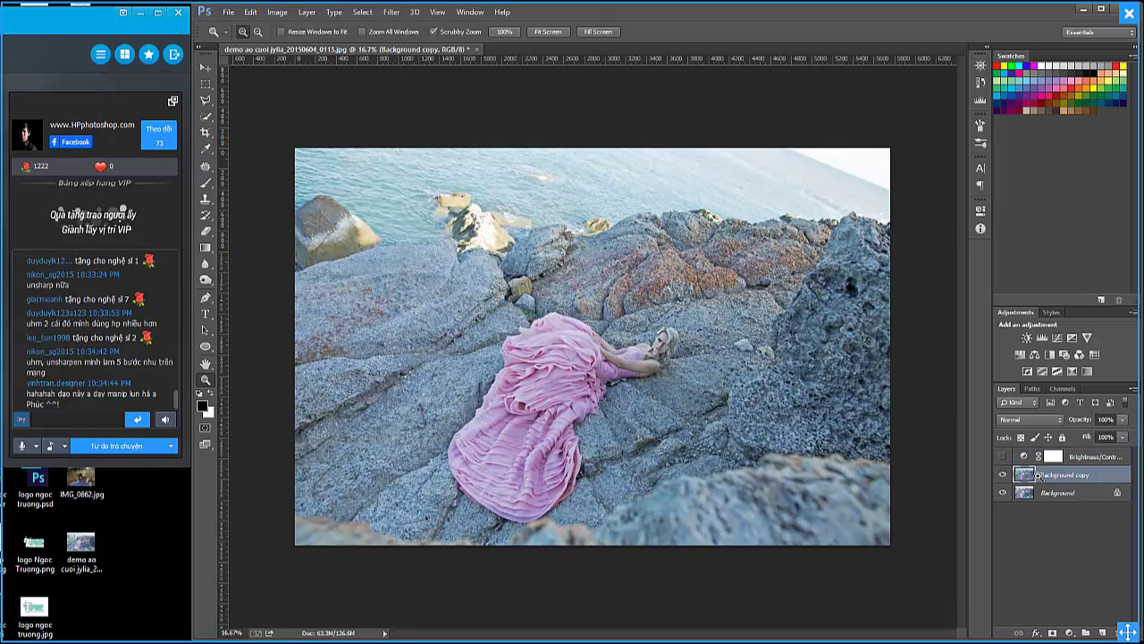
# Make Brightness/Contrast 1 visible again and select that adjustment layer.
pyautogui.click(277, 11)
pyautogui.moveTo(296, 43)
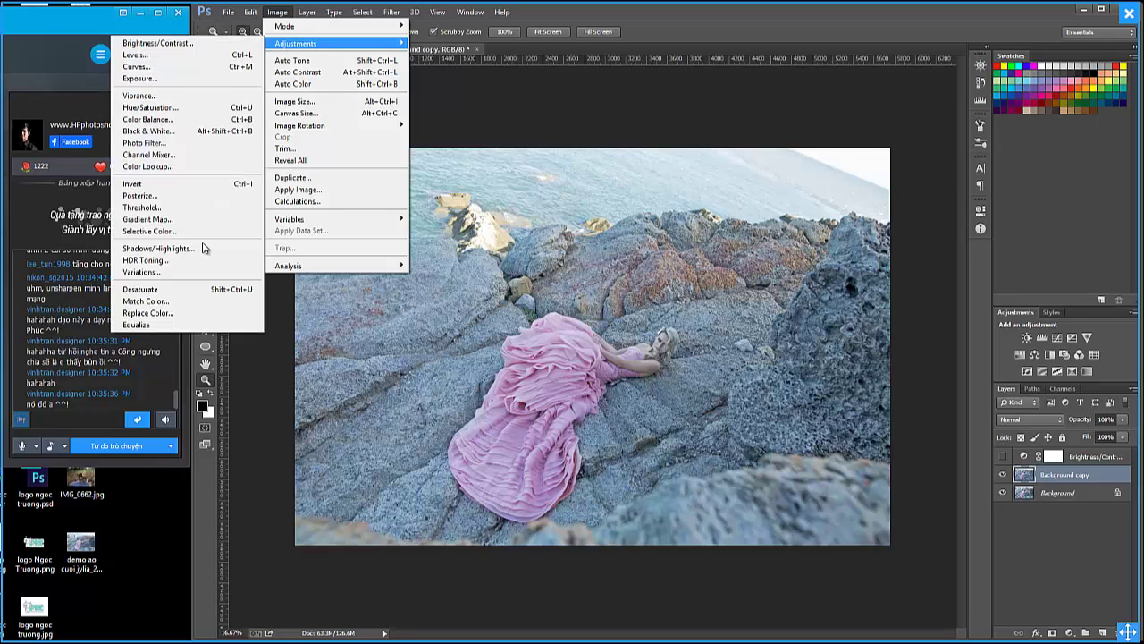
pyautogui.click(522, 340)
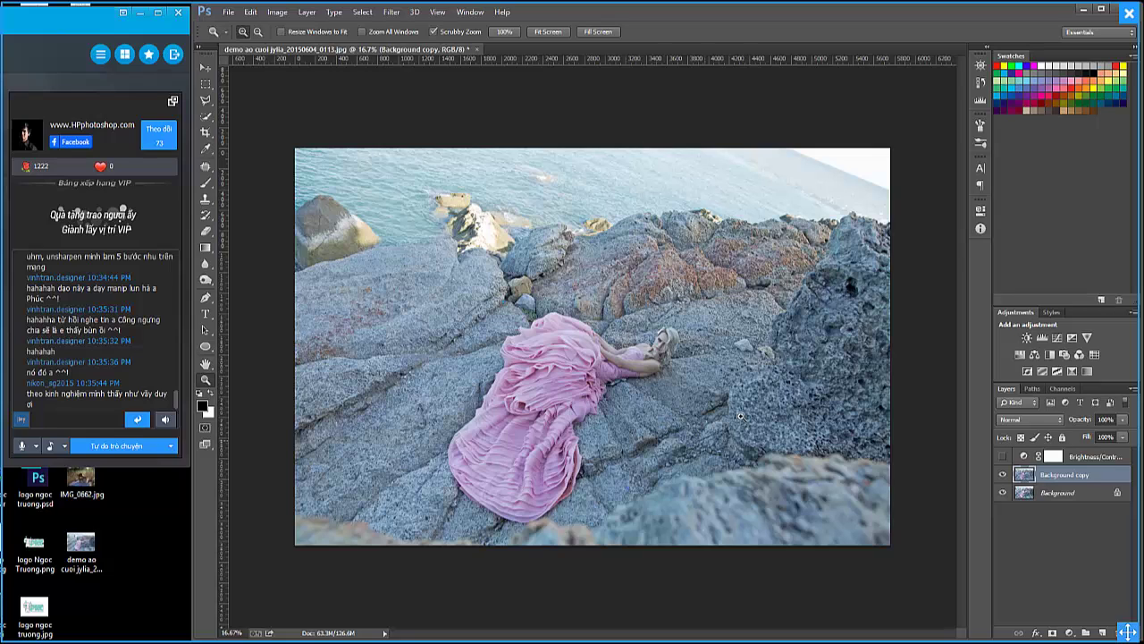
pyautogui.click(1002, 457)
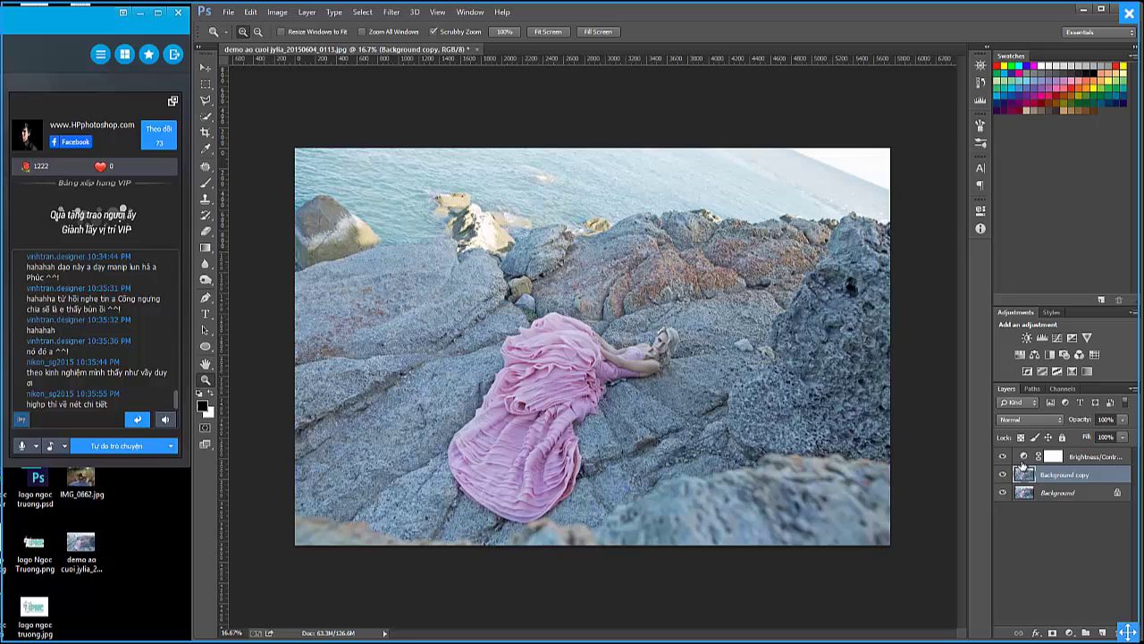
pyautogui.click(1103, 465)
pyautogui.click(1069, 457)
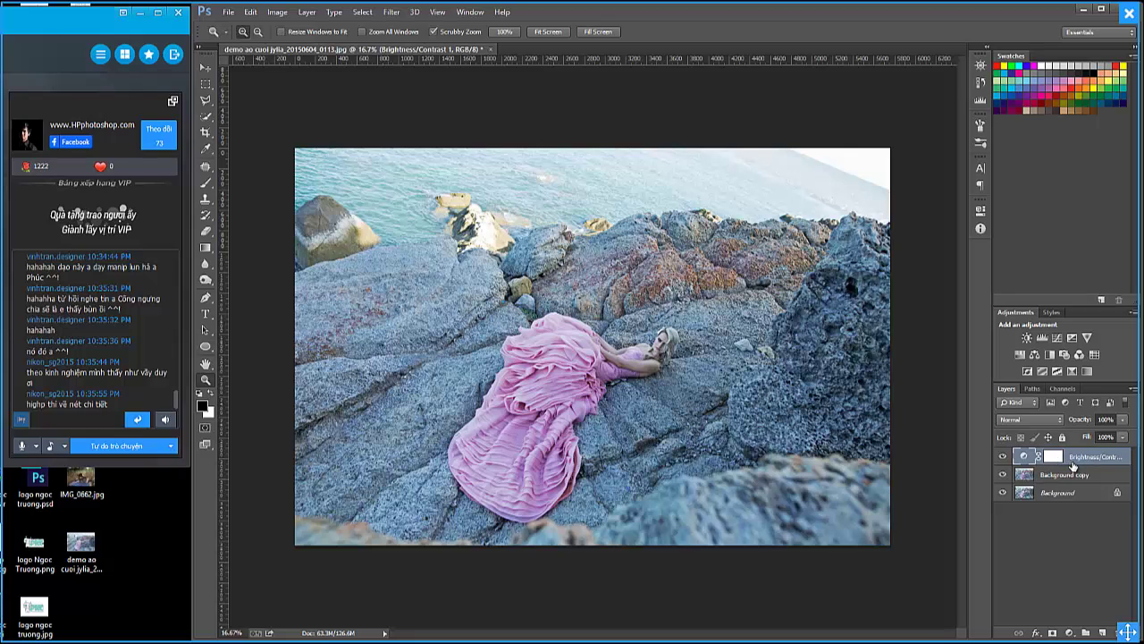
# Open and close the Brightness/Contrast layer's Layer Style and properties panels.
pyautogui.doubleClick(1072, 463)
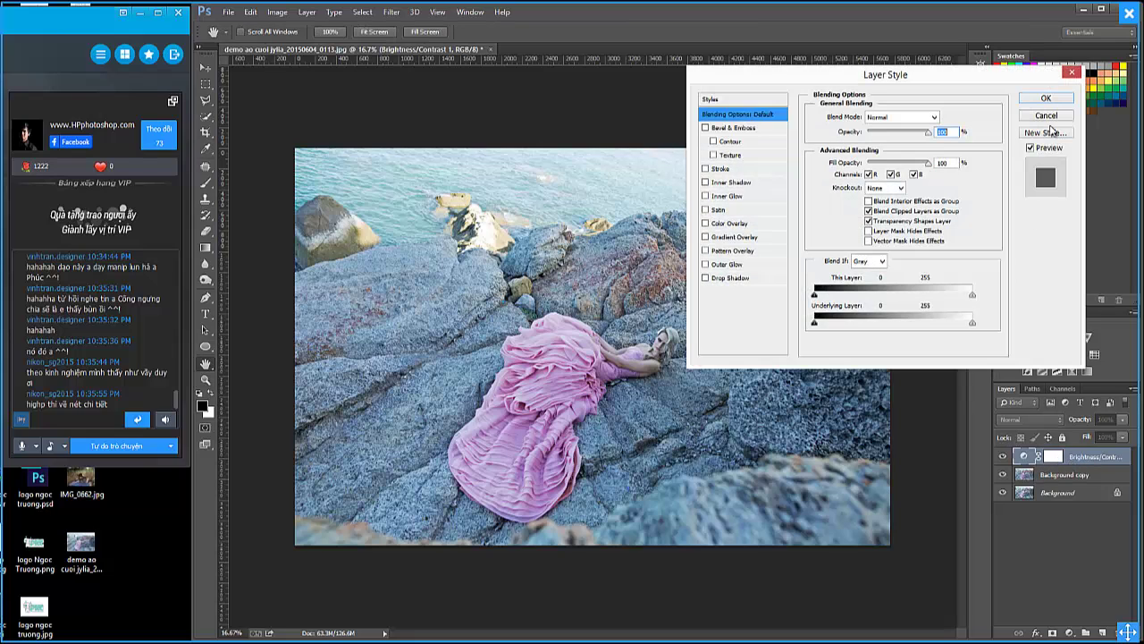
pyautogui.click(1046, 116)
pyautogui.click(1028, 457)
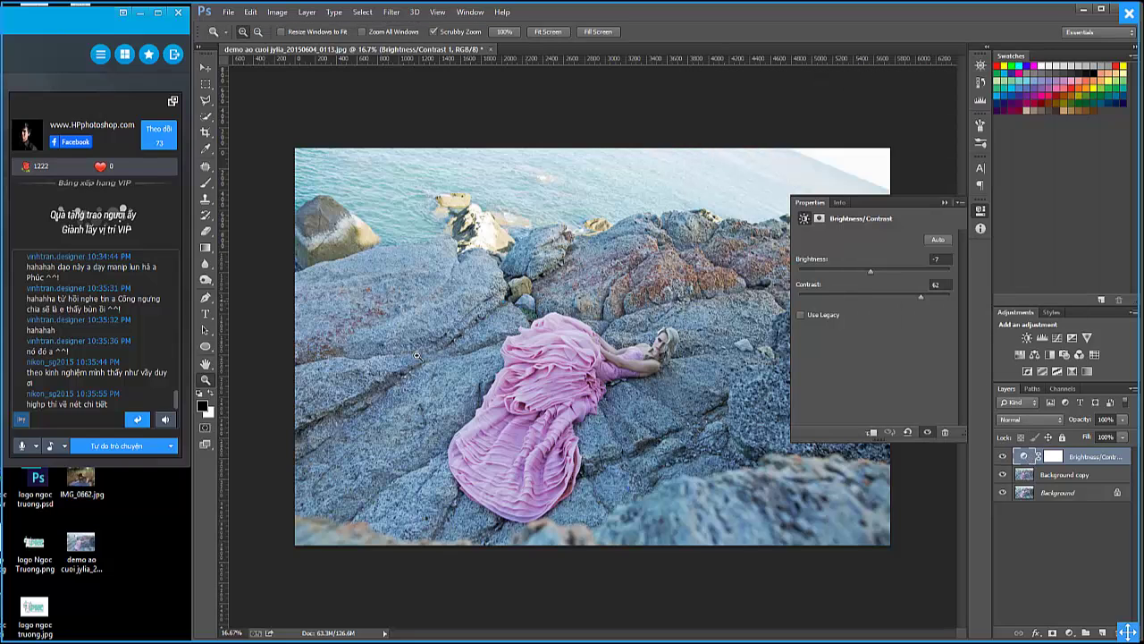
pyautogui.click(942, 203)
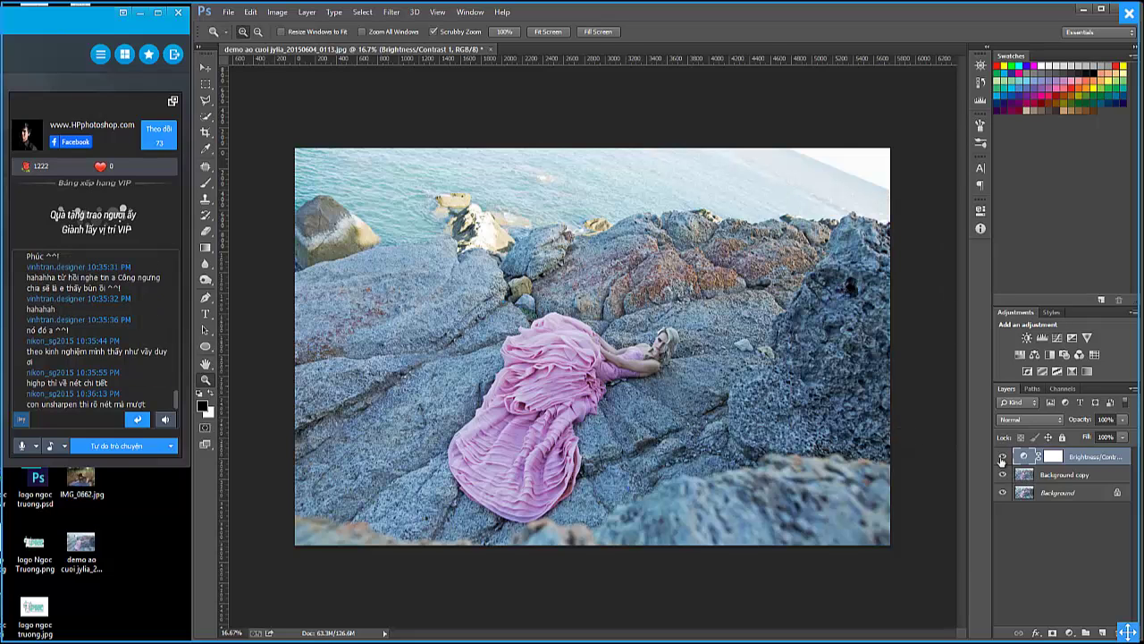
# Compare with Brightness/Contrast 1 toggled, leave it visible, and select Background copy.
pyautogui.click(1002, 457)
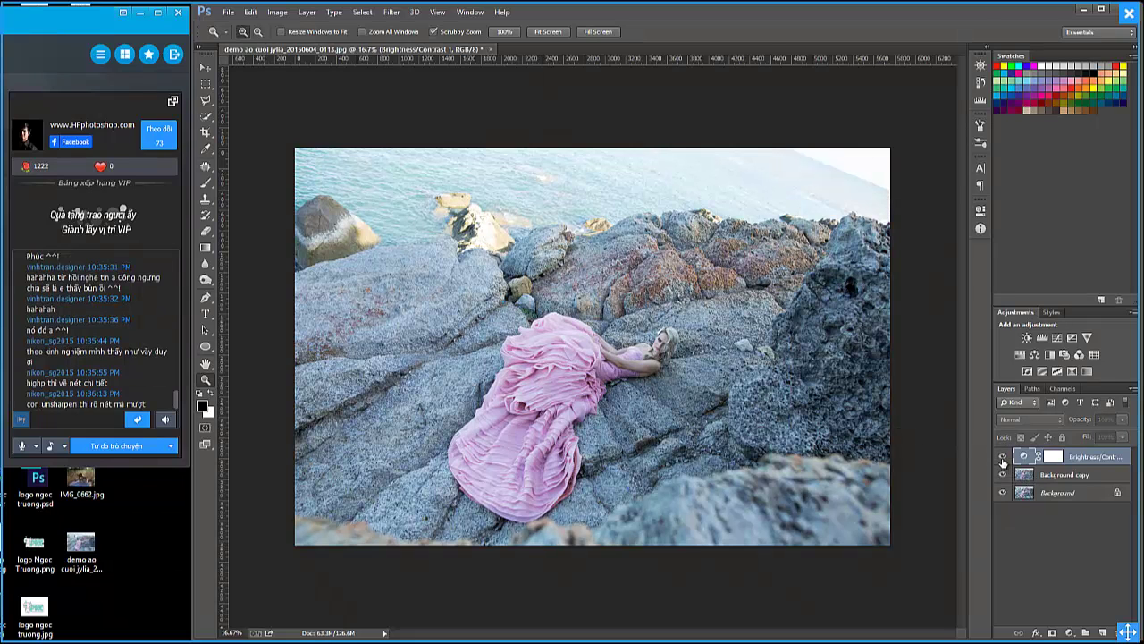
pyautogui.click(1002, 457)
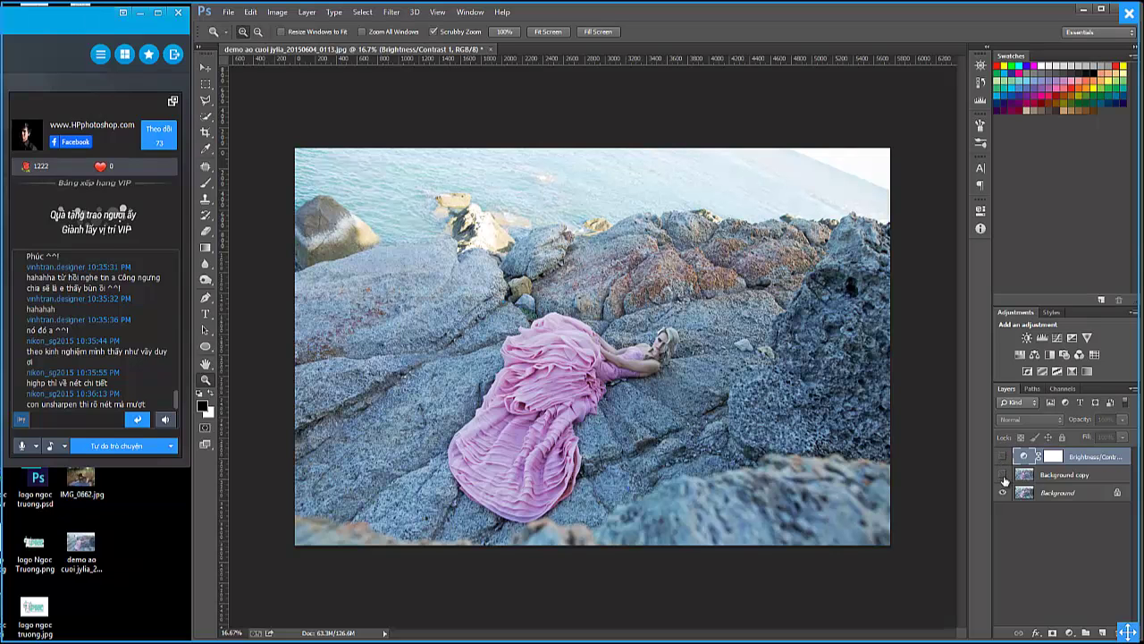
pyautogui.click(1002, 457)
pyautogui.click(1002, 457)
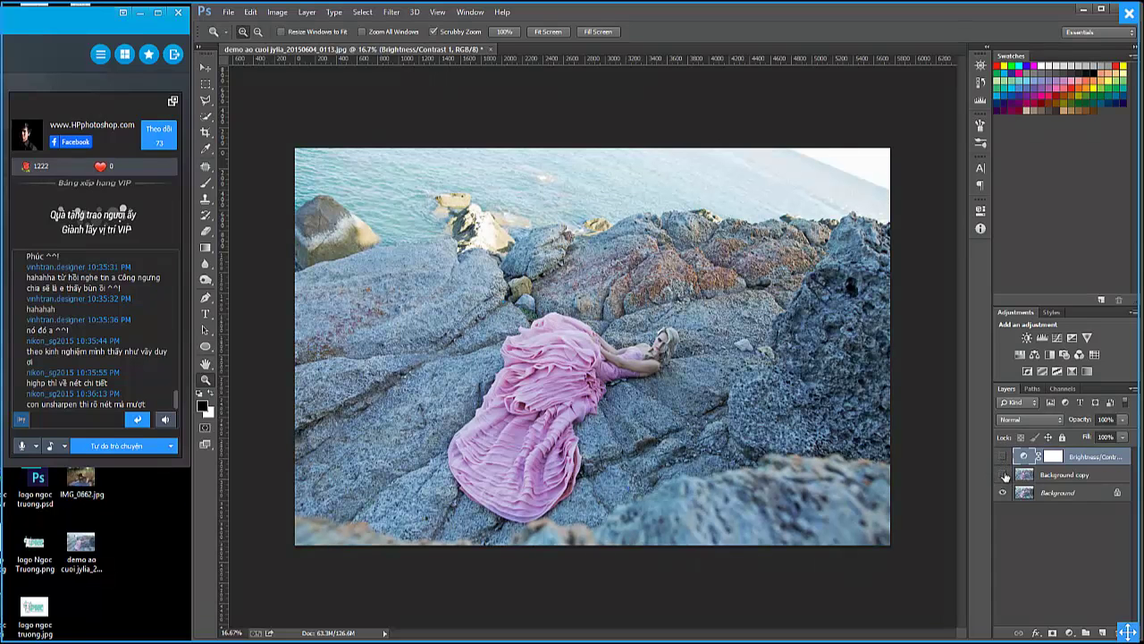
pyautogui.hotkey('ctrl', ',')
pyautogui.click(273, 13)
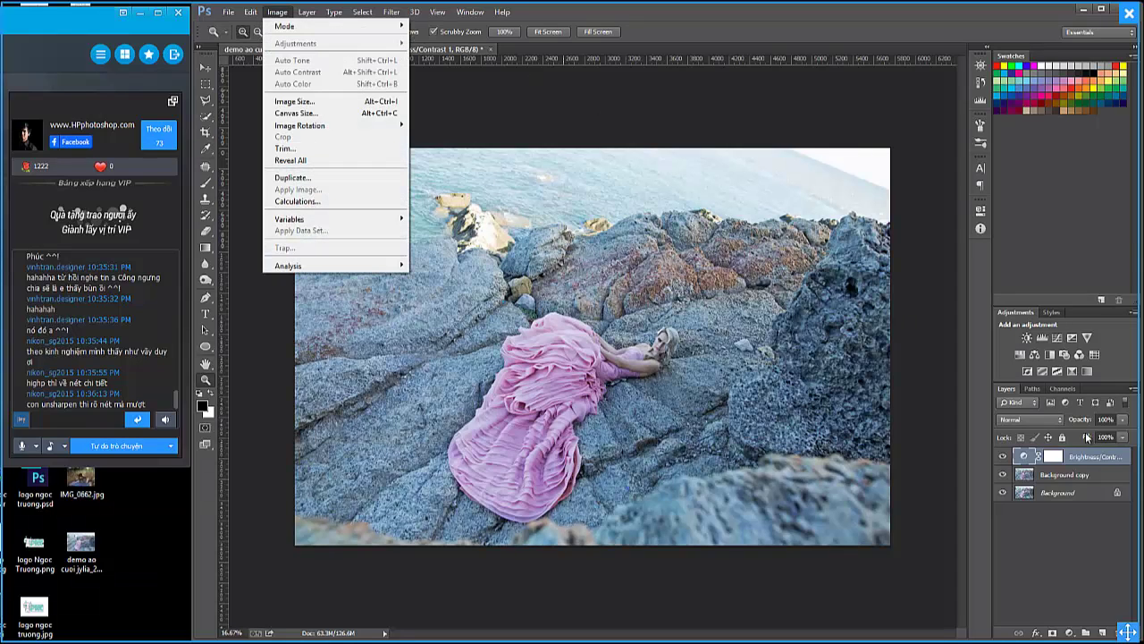
pyautogui.click(1076, 480)
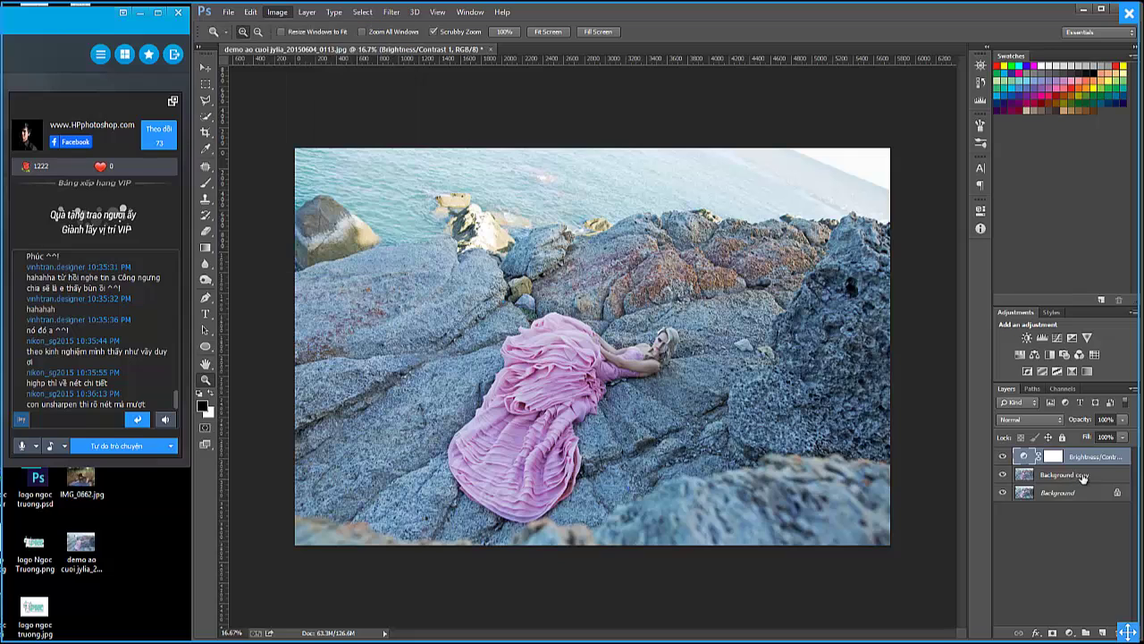
pyautogui.click(277, 12)
pyautogui.moveTo(296, 43)
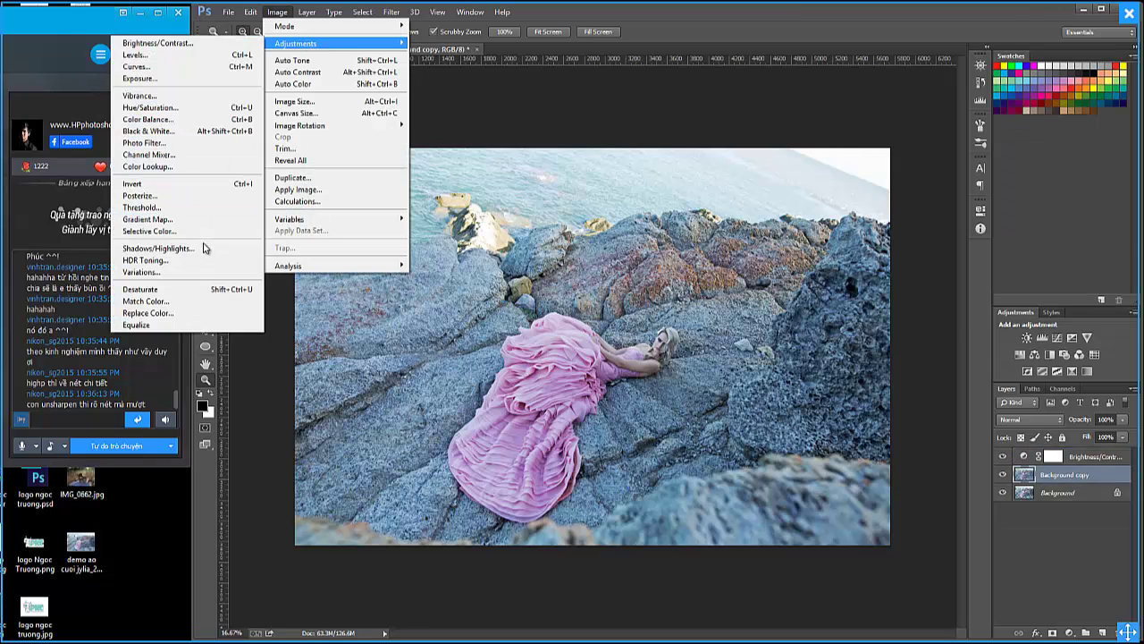
# Preview Shadows/Highlights at shadows 20% and highlights 22%, then cancel it.
pyautogui.click(177, 250)
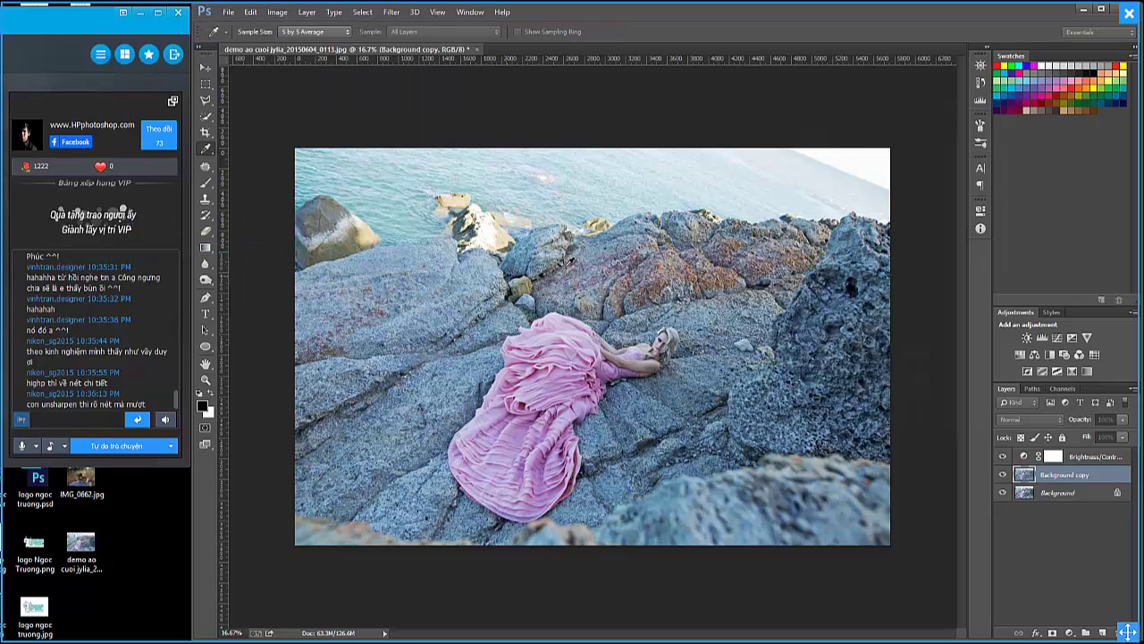
pyautogui.moveTo(851, 150); pyautogui.dragTo(831, 150)
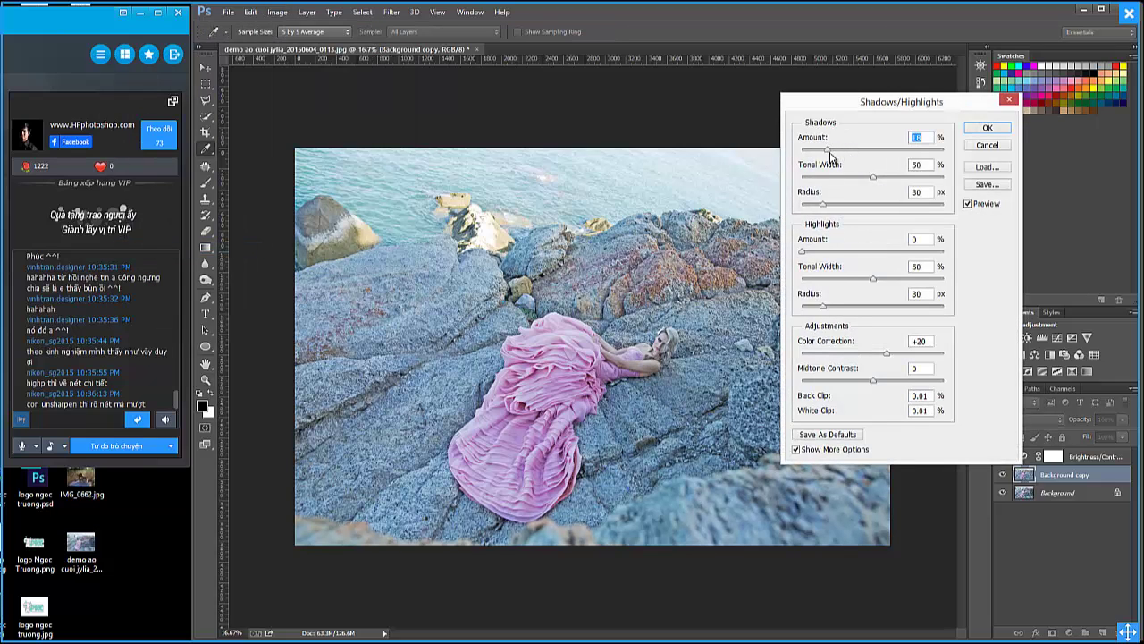
pyautogui.moveTo(828, 258); pyautogui.dragTo(835, 253)
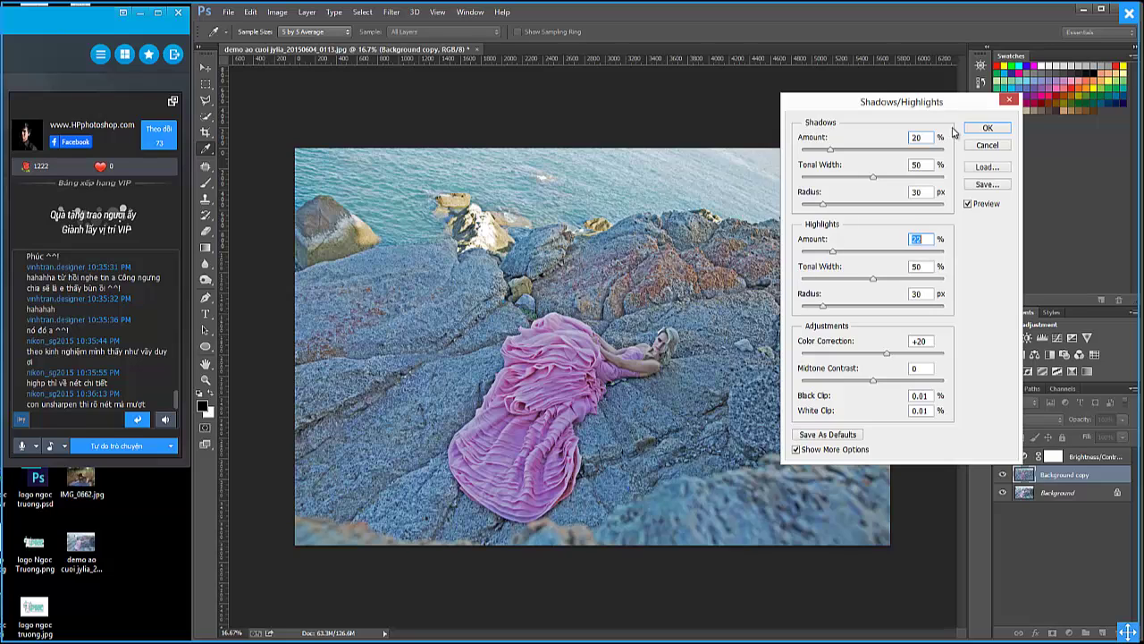
pyautogui.click(987, 145)
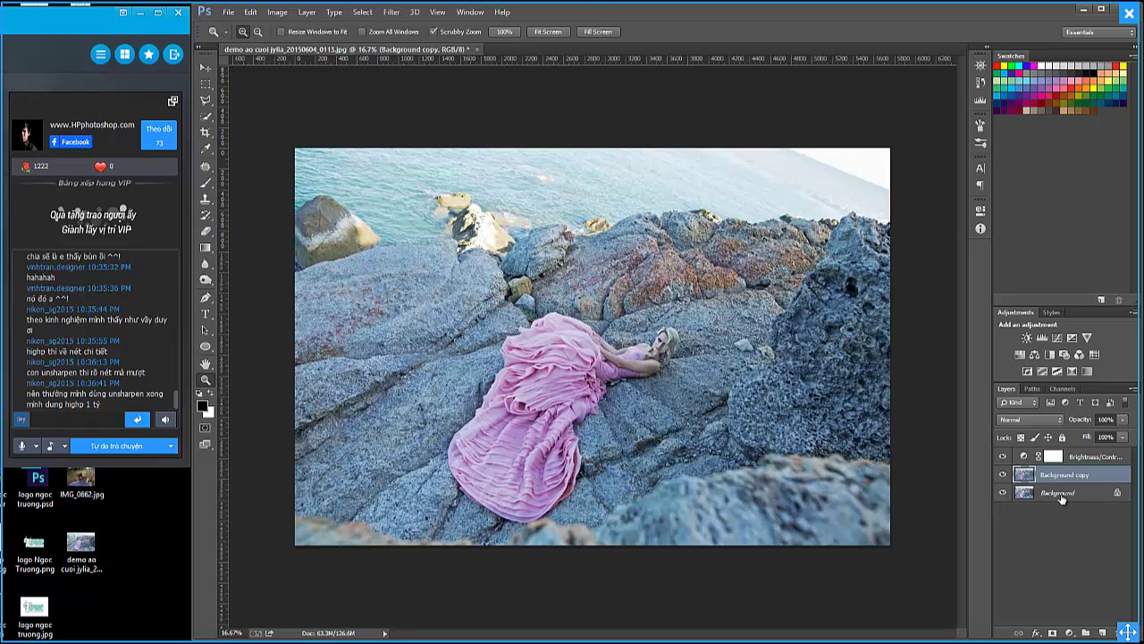
# Merge all layers into one Background and launch the Shake Reduction sharpening filter.
pyautogui.hotkey('ctrl', 'shift', 'e')
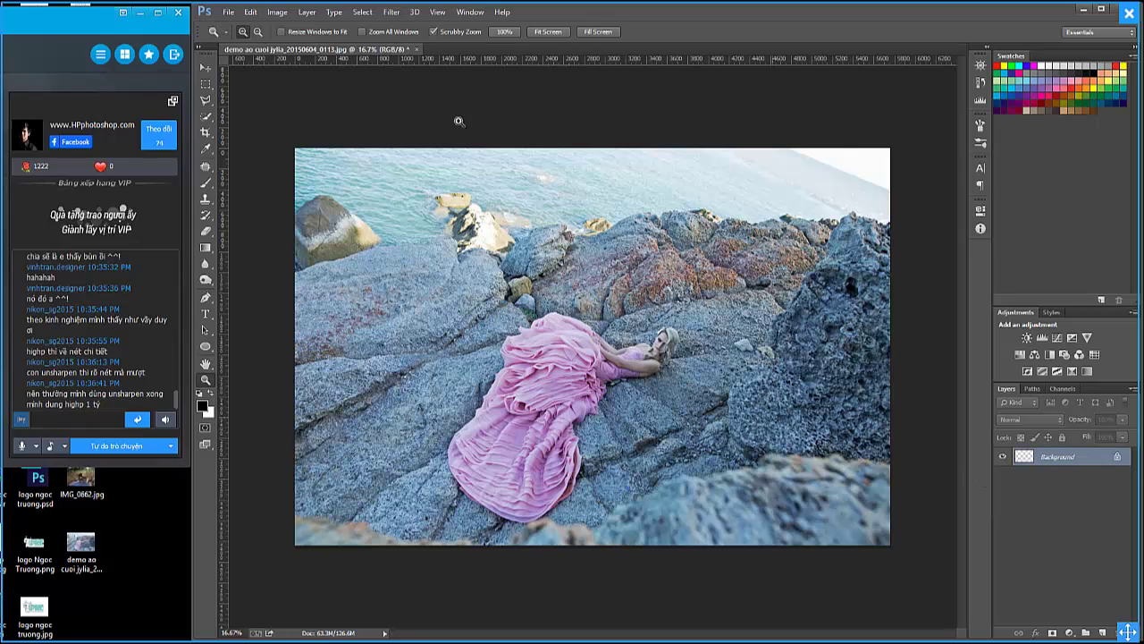
pyautogui.click(391, 11)
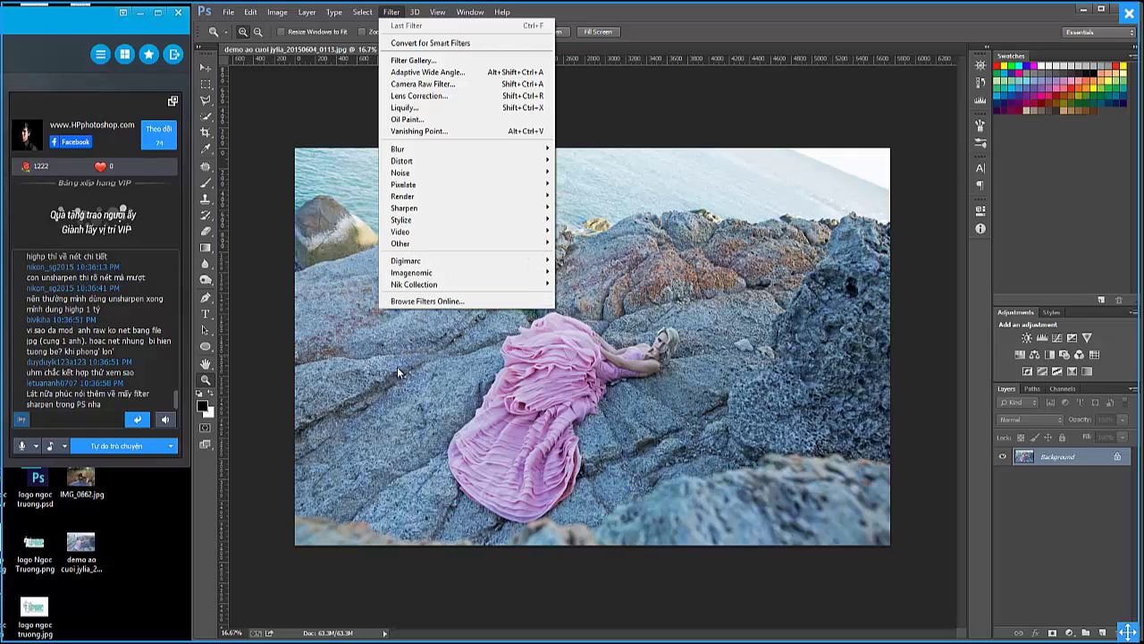
pyautogui.click(444, 384)
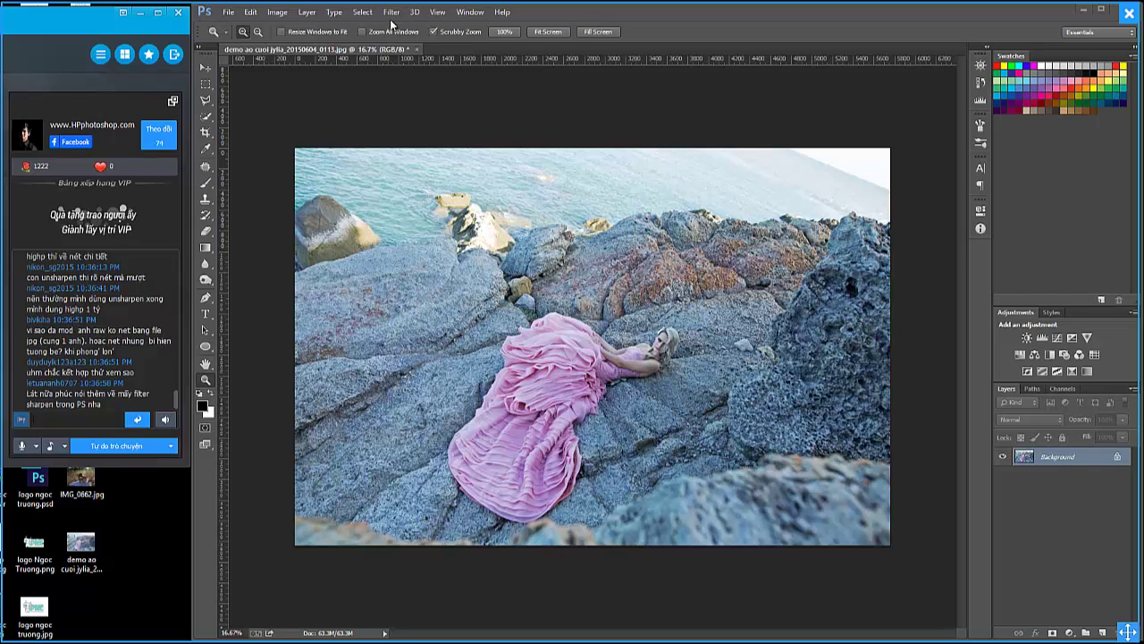
pyautogui.click(392, 13)
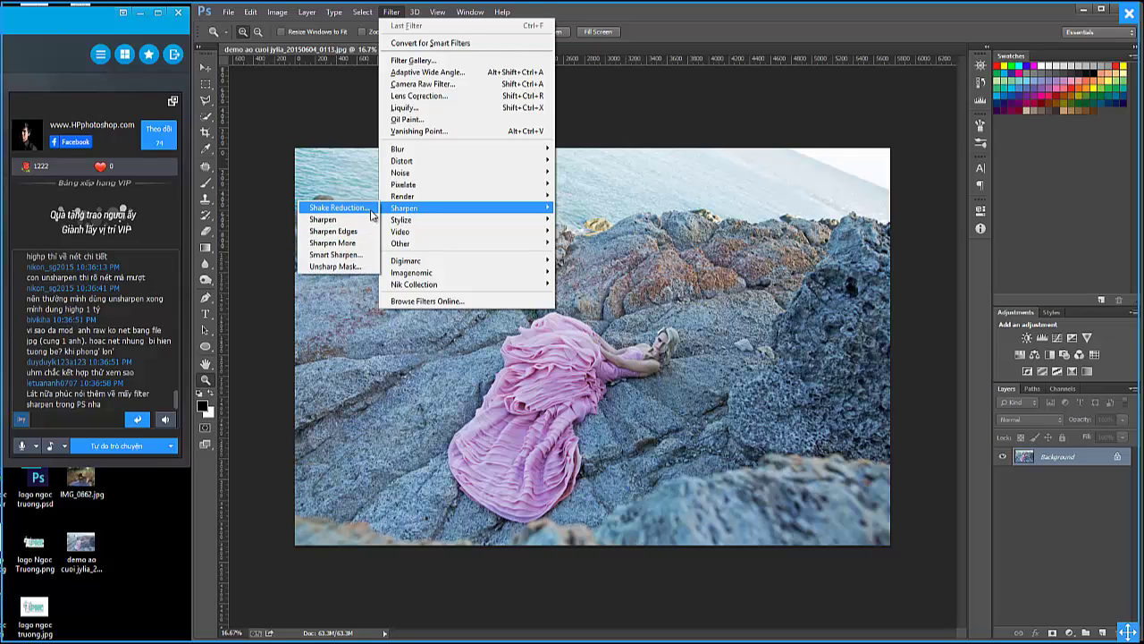
pyautogui.moveTo(404, 208)
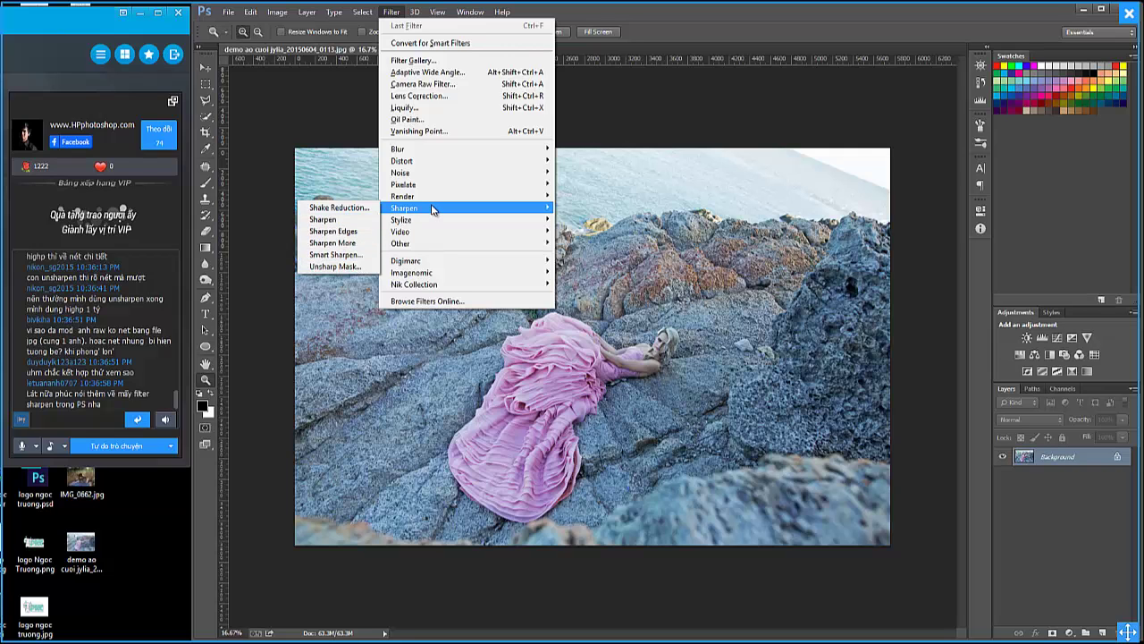
pyautogui.click(391, 12)
pyautogui.click(392, 11)
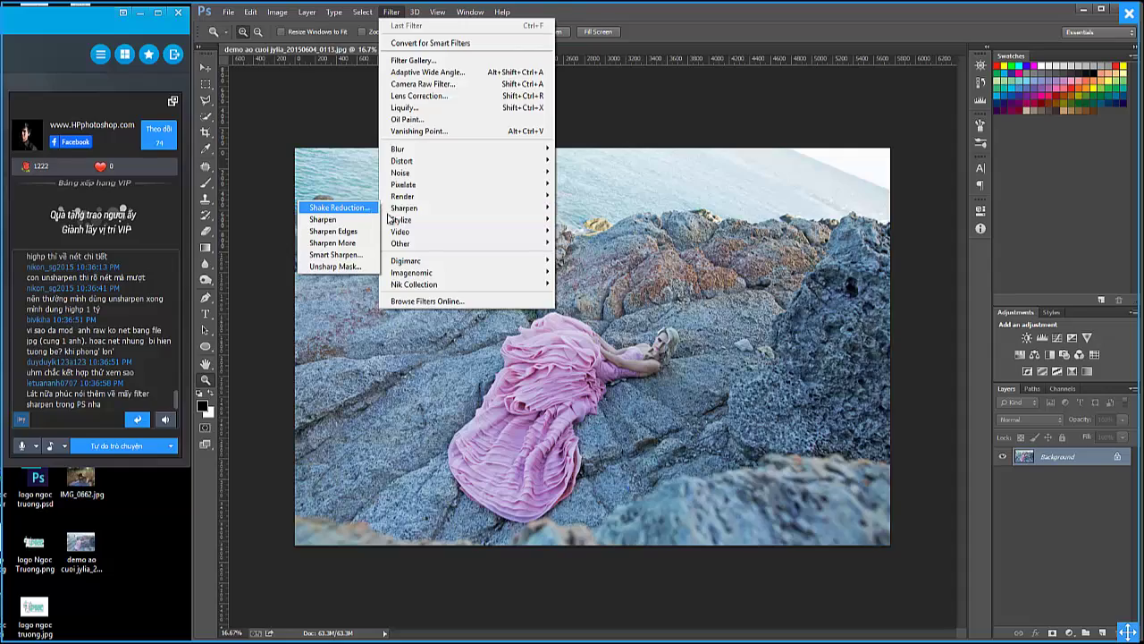
pyautogui.click(366, 212)
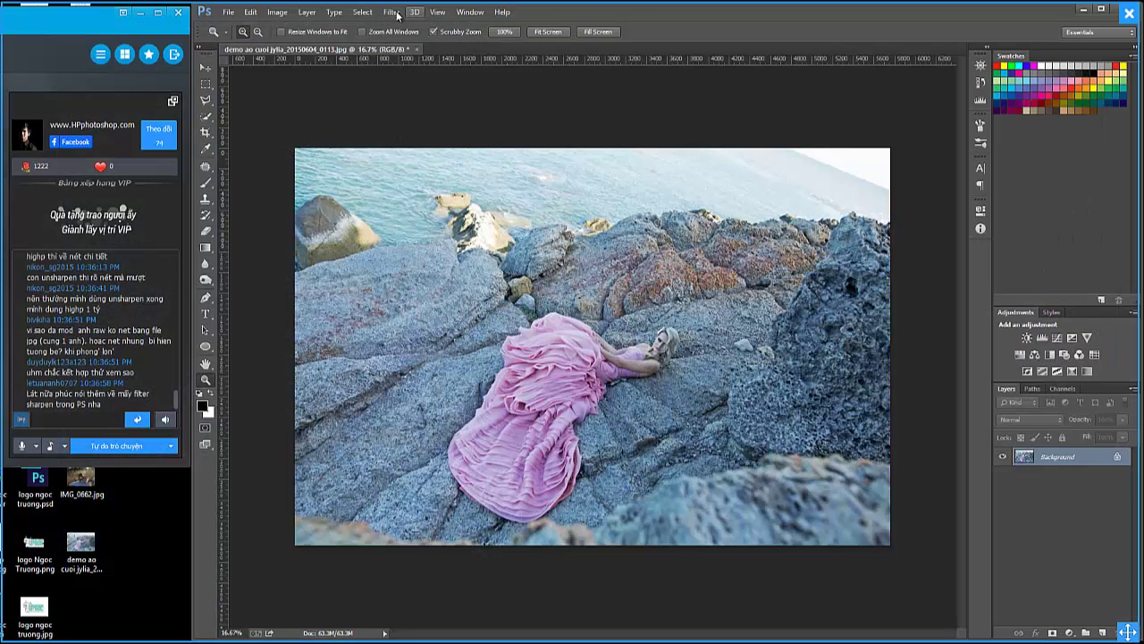
# Accept Shake Reduction and apply the basic Sharpen filter.
pyautogui.click(394, 13)
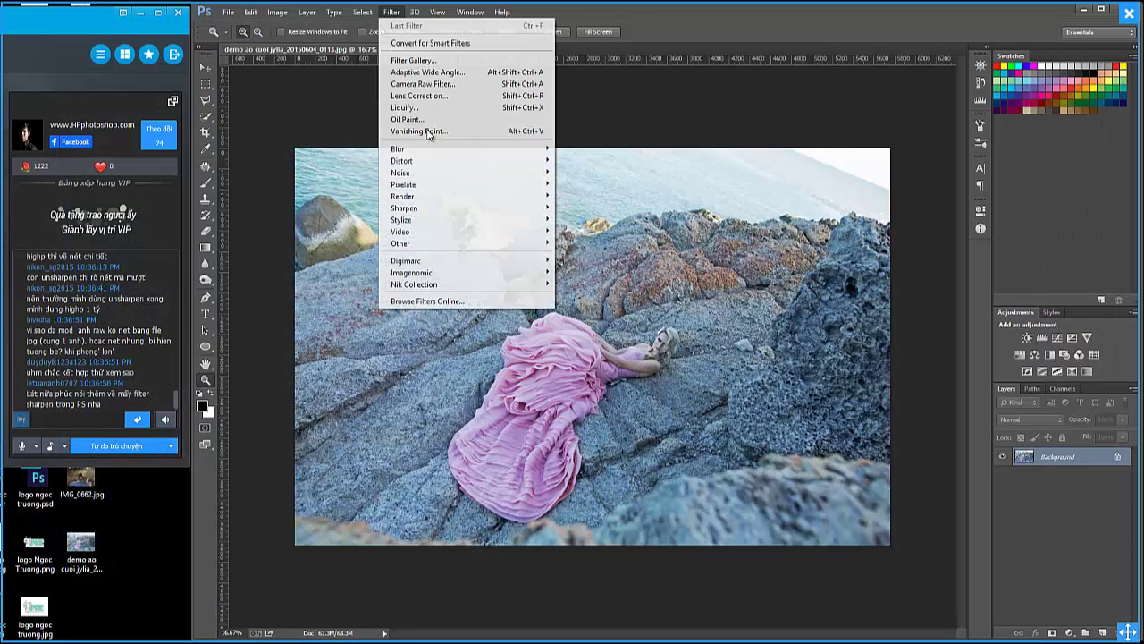
pyautogui.moveTo(404, 208)
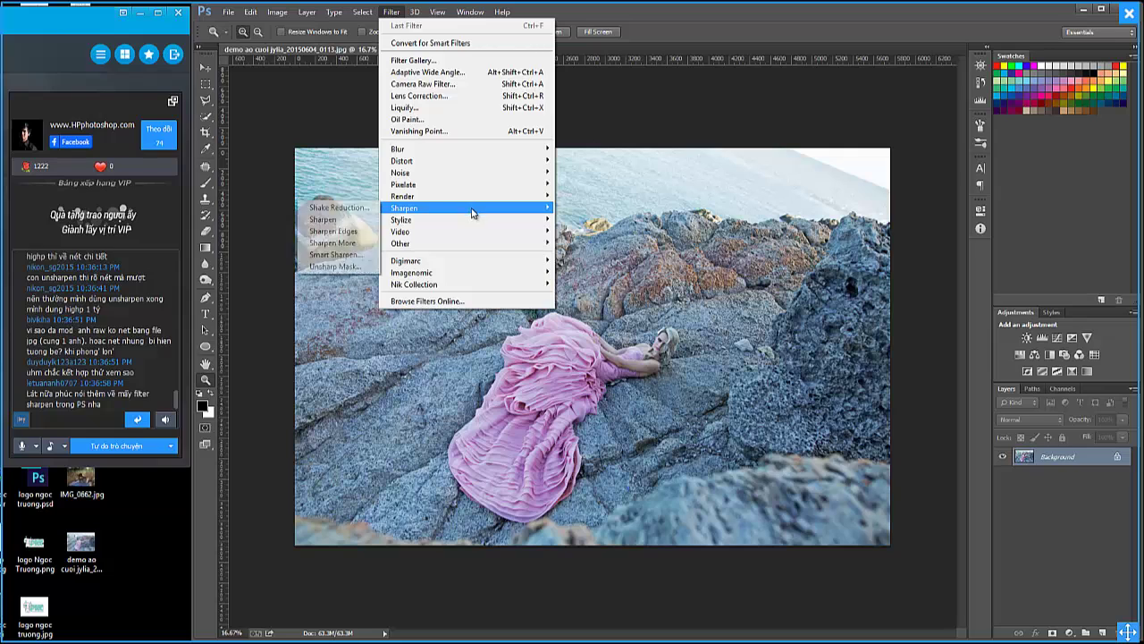
pyautogui.click(361, 225)
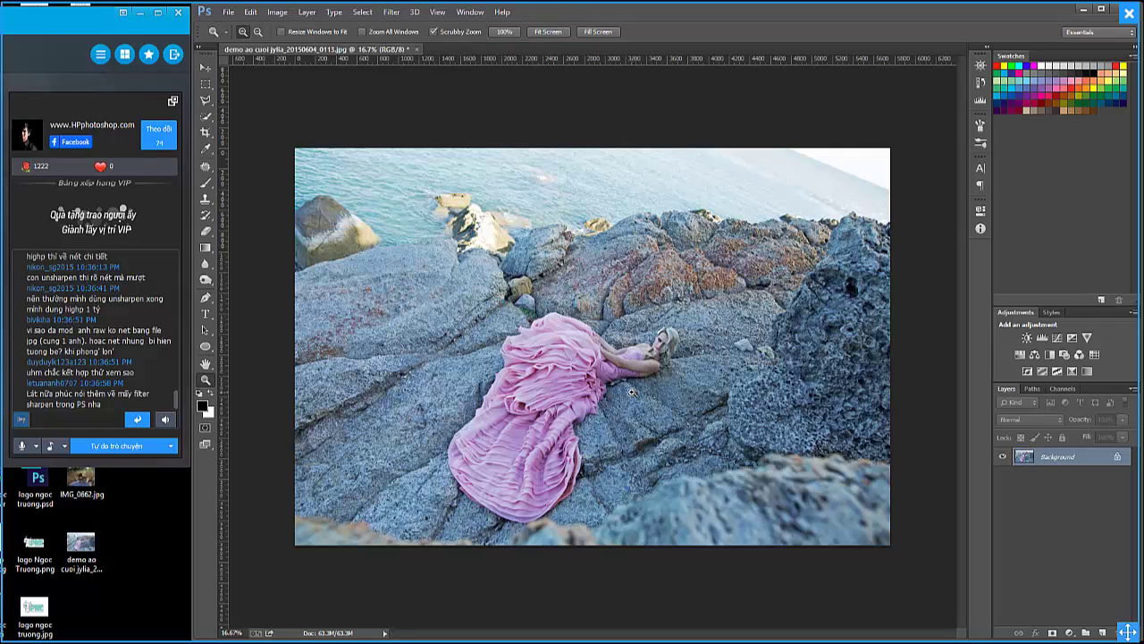
pyautogui.click(393, 12)
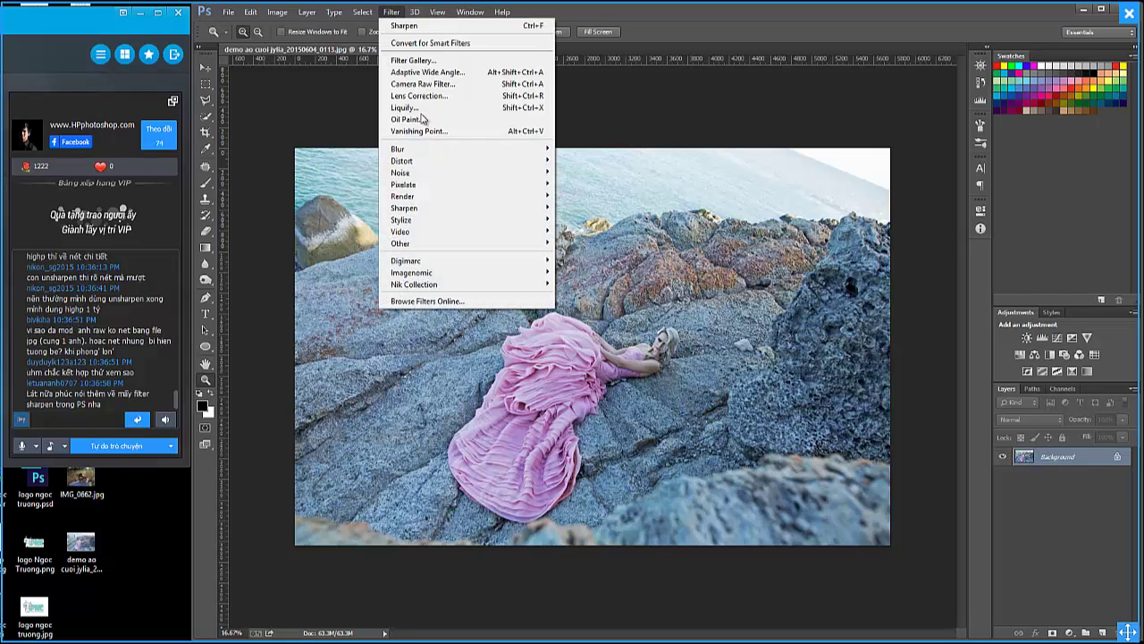
pyautogui.moveTo(404, 207)
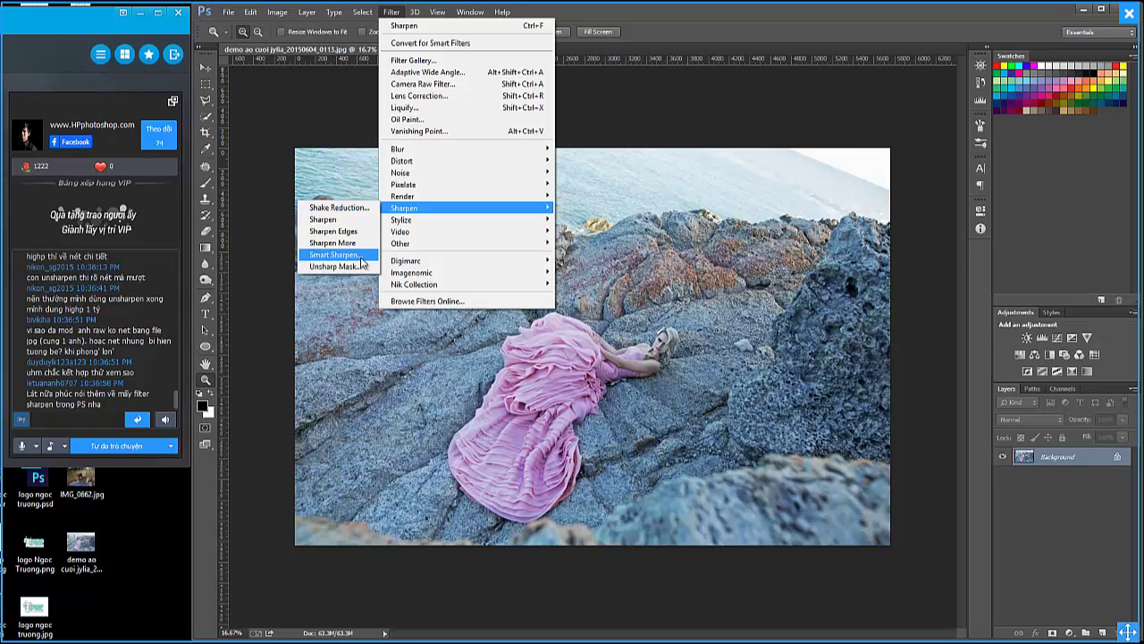
# Apply Smart Sharpen at Amount 152% with Radius 1.0 px.
pyautogui.click(333, 255)
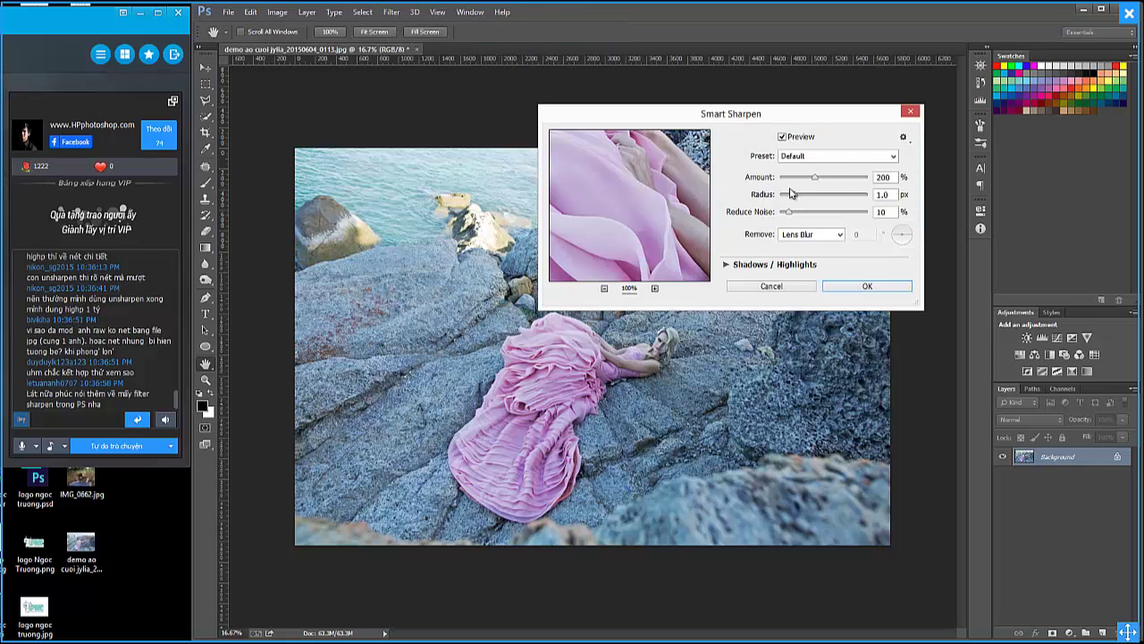
pyautogui.moveTo(812, 184); pyautogui.dragTo(803, 179)
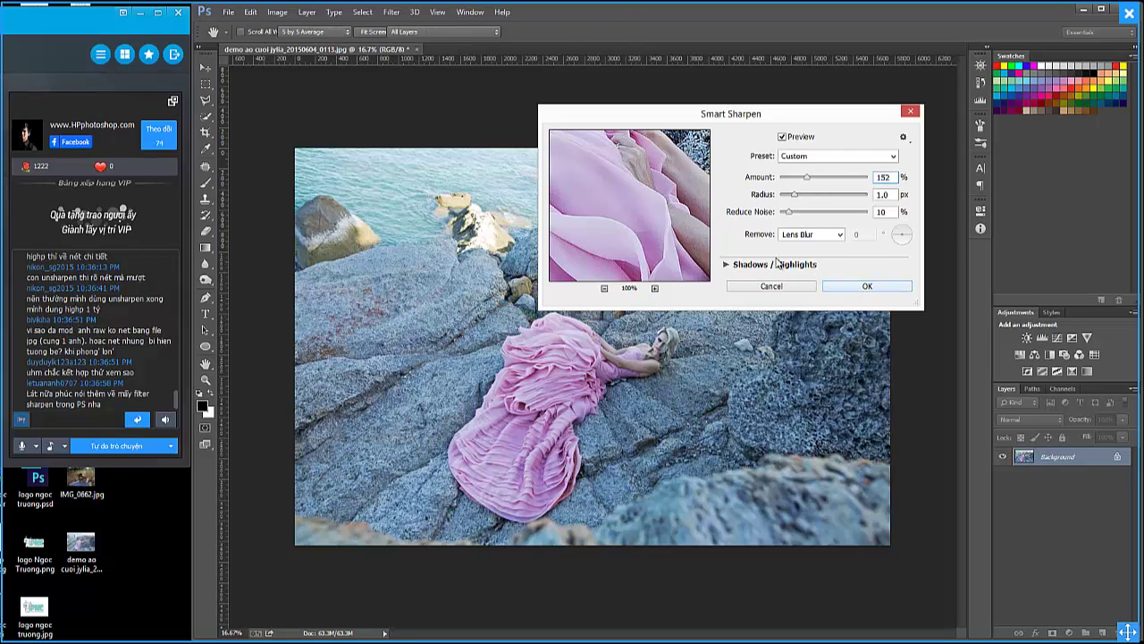
pyautogui.press('Return')
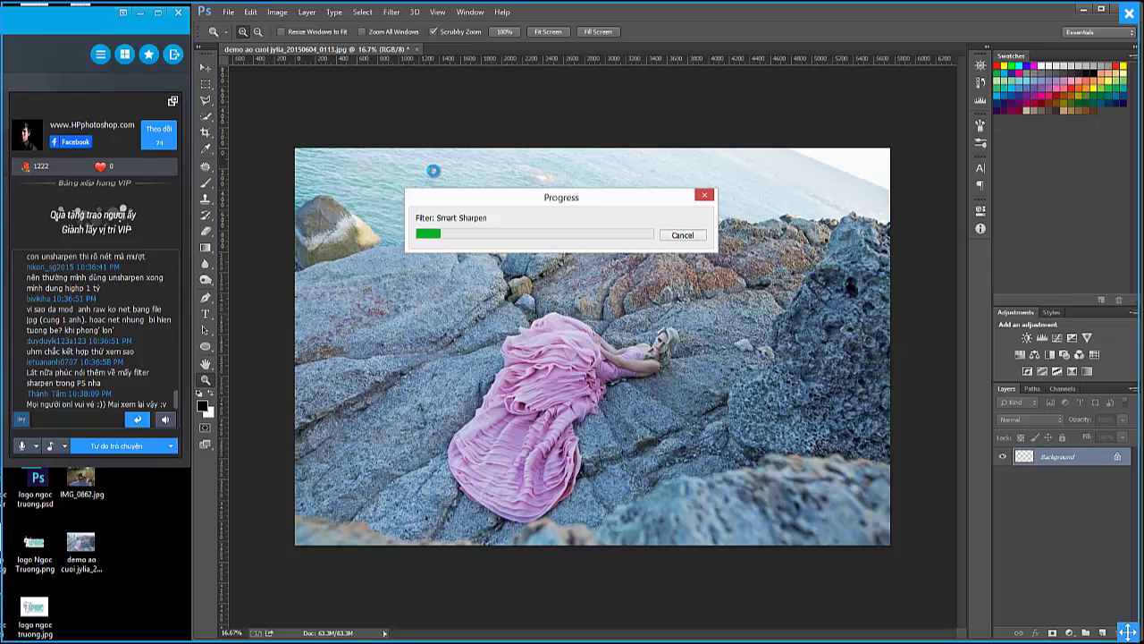
pyautogui.click(684, 236)
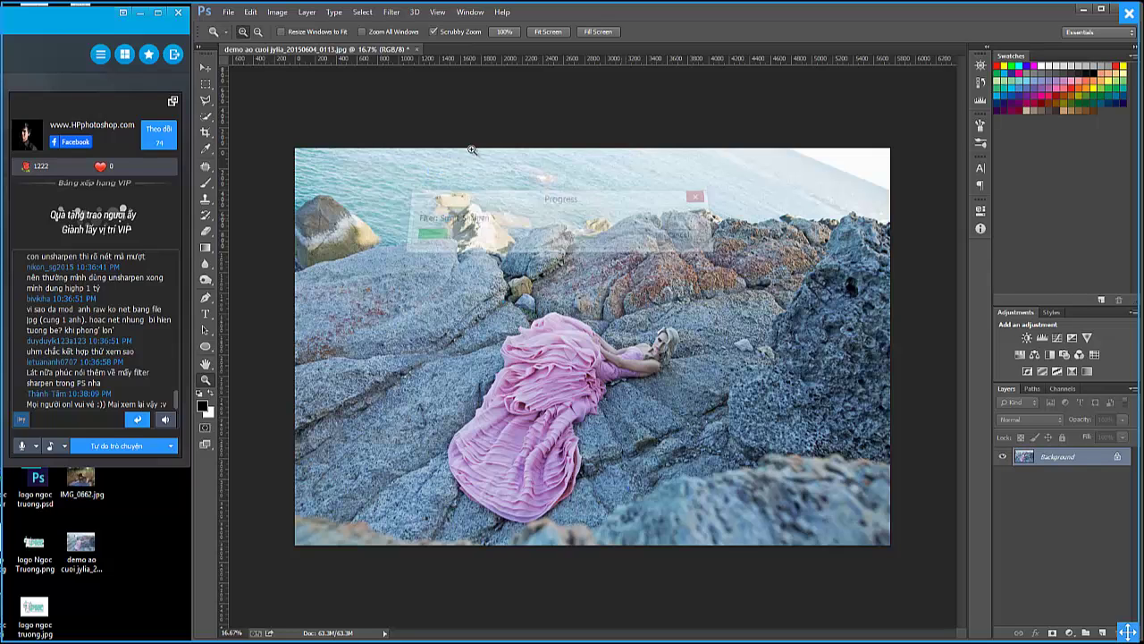
# Apply Unsharp Mask to the pink-gown photo at Amount 49% and Threshold 0 levels.
pyautogui.click(392, 12)
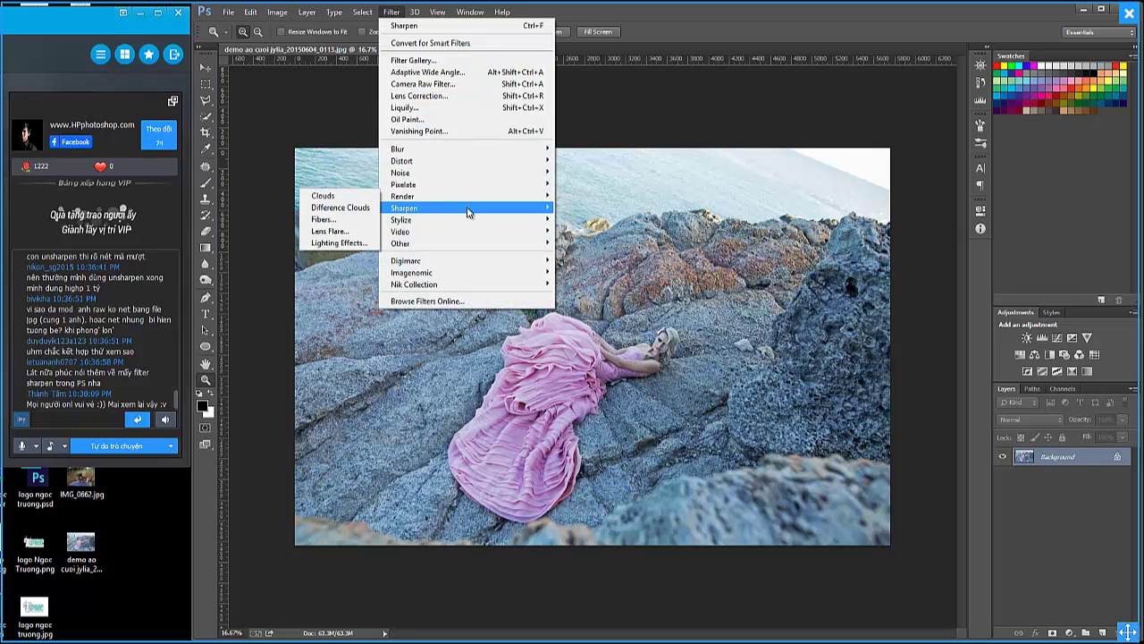
pyautogui.moveTo(404, 207)
pyautogui.click(335, 266)
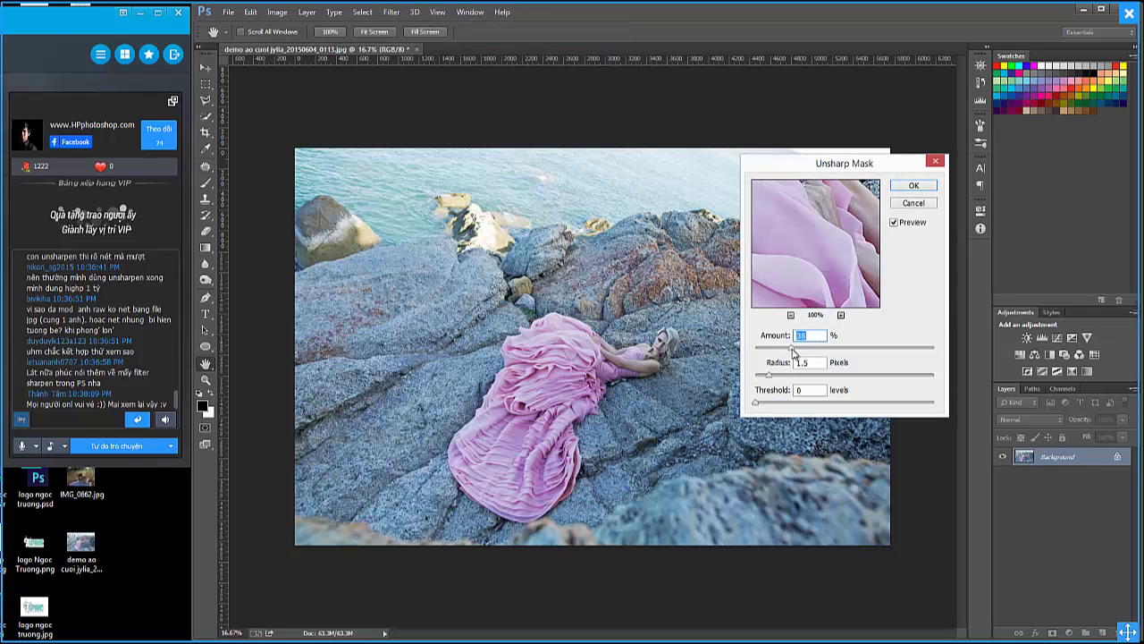
pyautogui.moveTo(792, 349); pyautogui.dragTo(800, 353)
pyautogui.press('Tab')
pyautogui.press('Return')
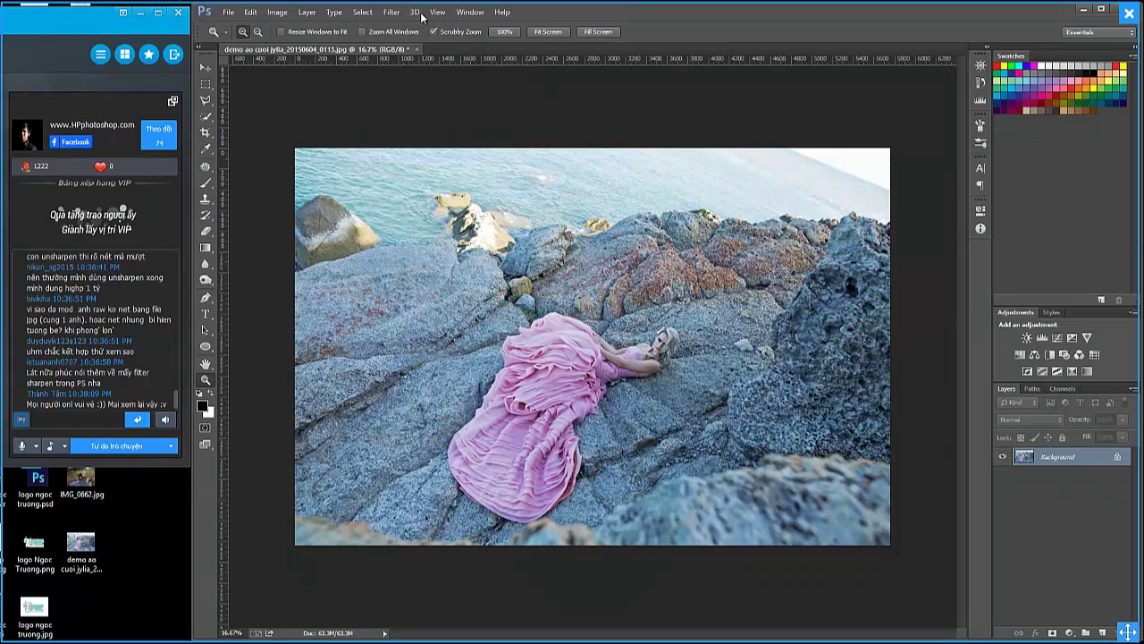
# Open the High Pass filter on the original photo, then cancel it.
pyautogui.click(391, 11)
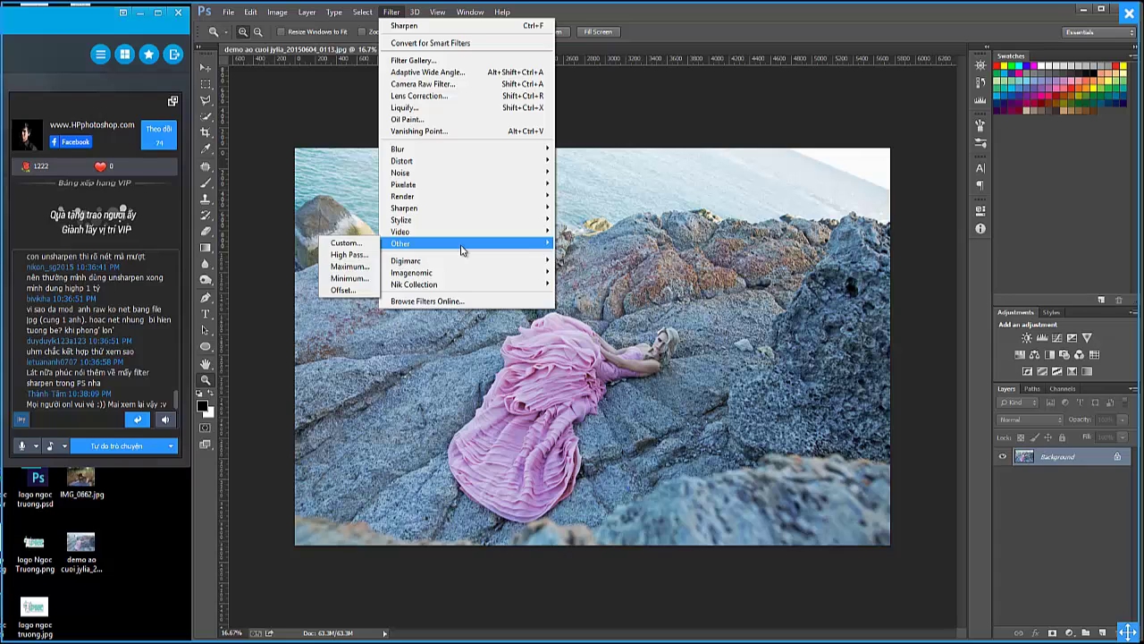
pyautogui.click(348, 254)
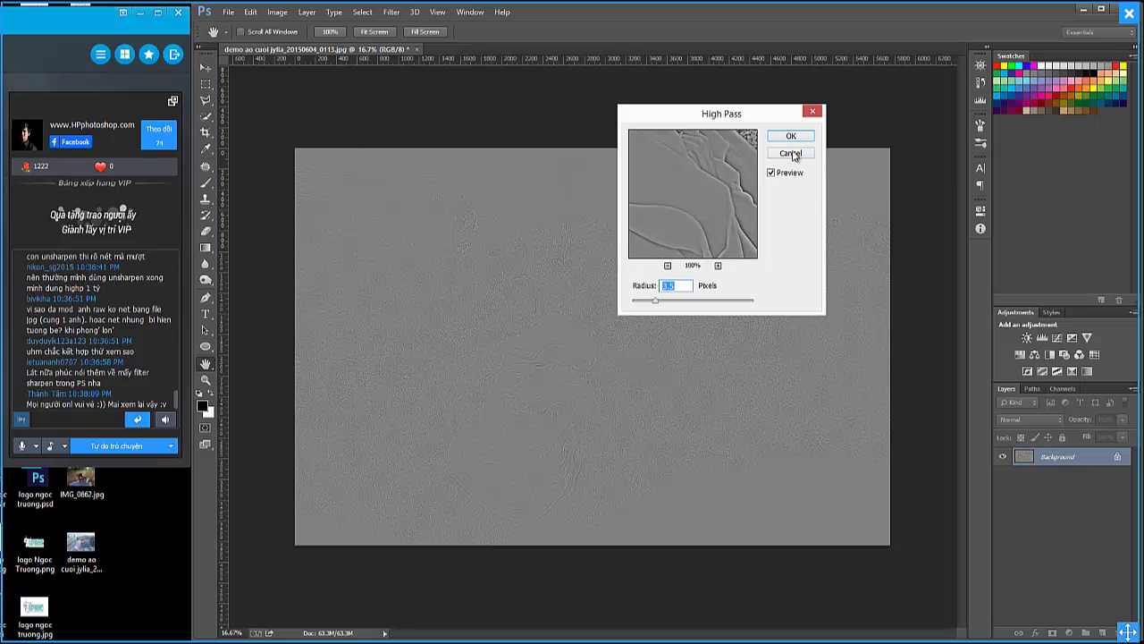
pyautogui.press('Escape')
# Duplicate the photo into Layer 1 and apply High Pass at radius 3.8 pixels.
pyautogui.hotkey('ctrl', 'j')
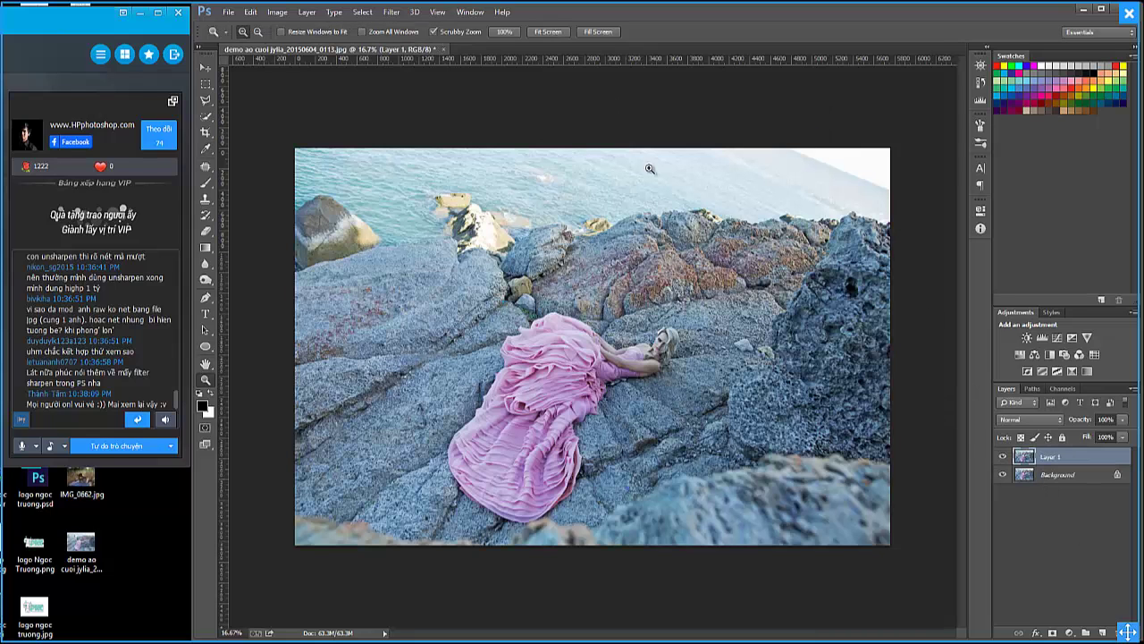
pyautogui.click(391, 11)
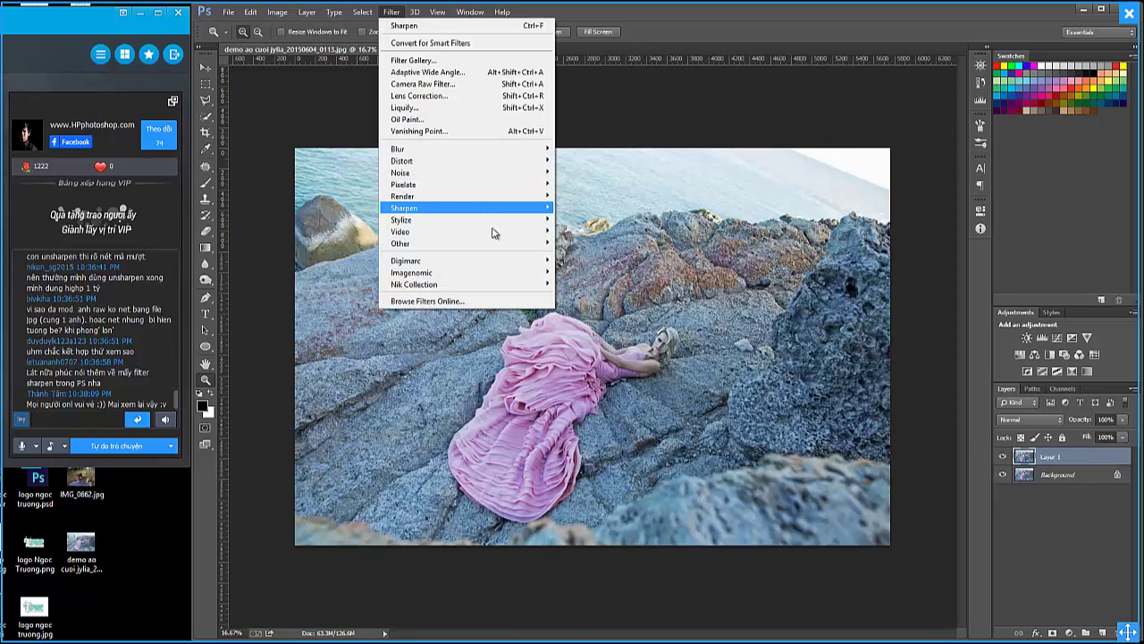
pyautogui.moveTo(465, 243)
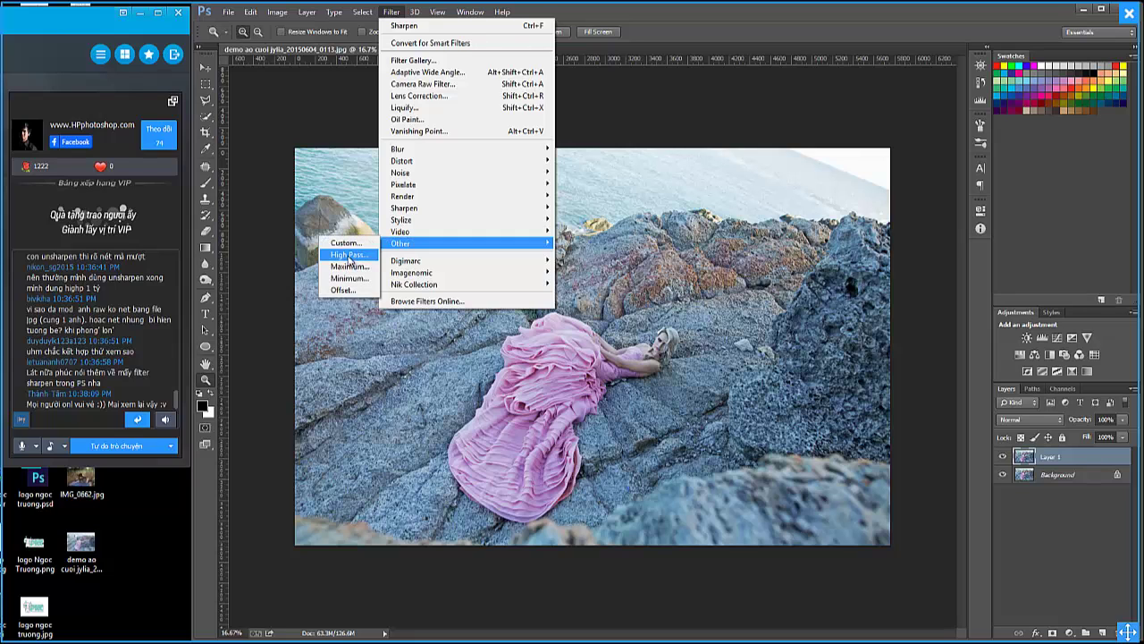
pyautogui.click(349, 255)
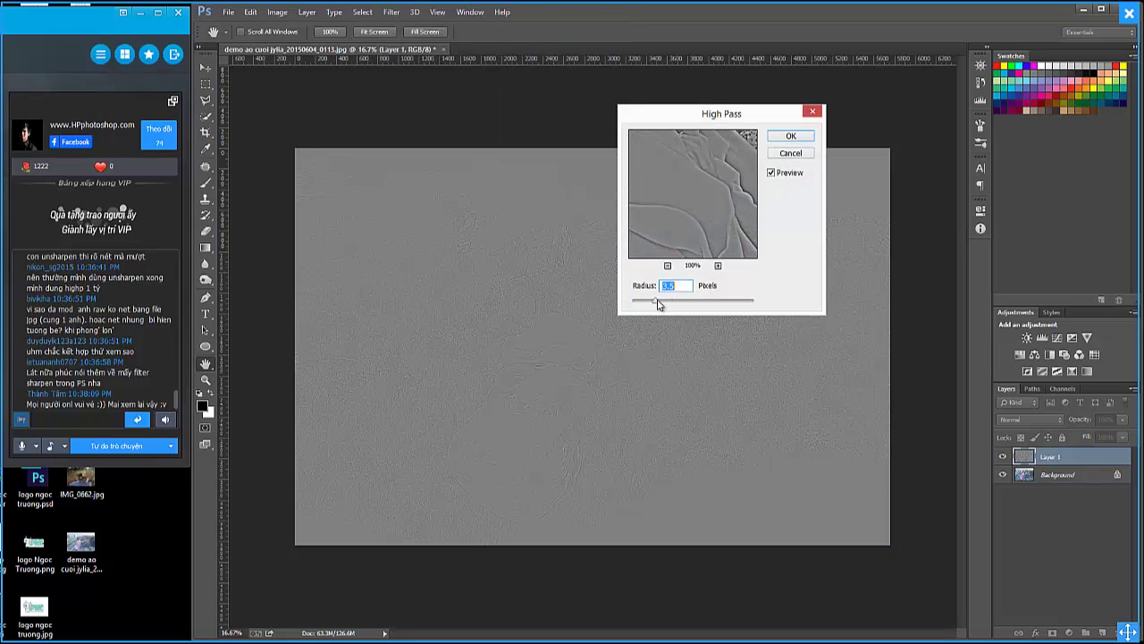
pyautogui.moveTo(656, 305)
pyautogui.mouseDown()
pyautogui.moveTo(670, 305)
pyautogui.moveTo(655, 306)
pyautogui.mouseUp()
pyautogui.click(791, 135)
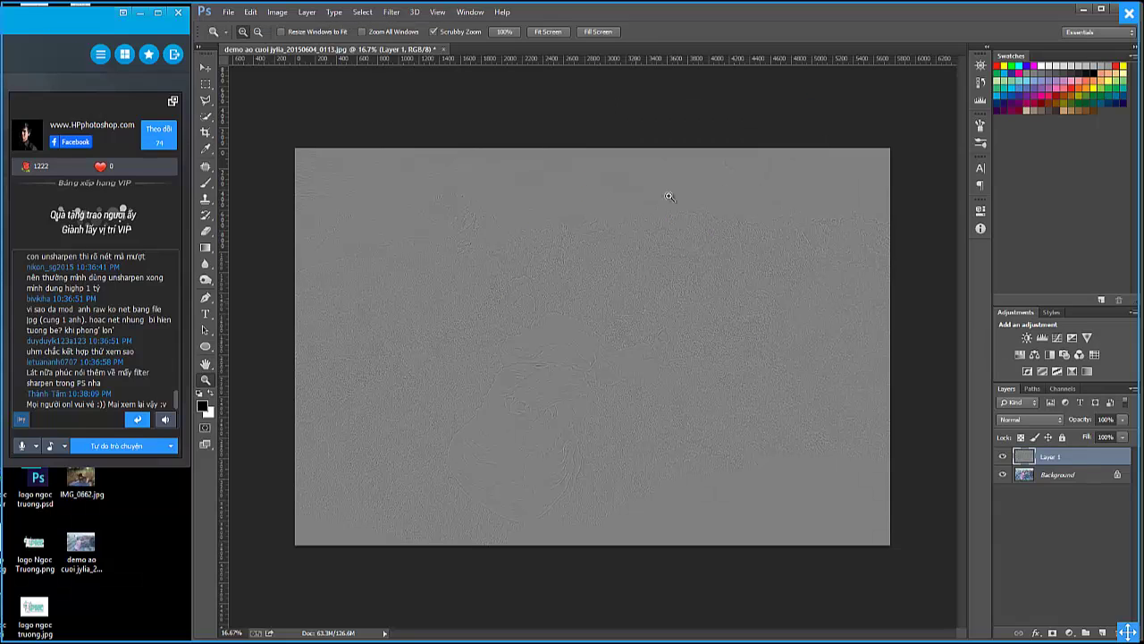
# Blend Layer 1 in Soft Light mode and toggle its visibility to compare the sharpening.
pyautogui.click(1045, 419)
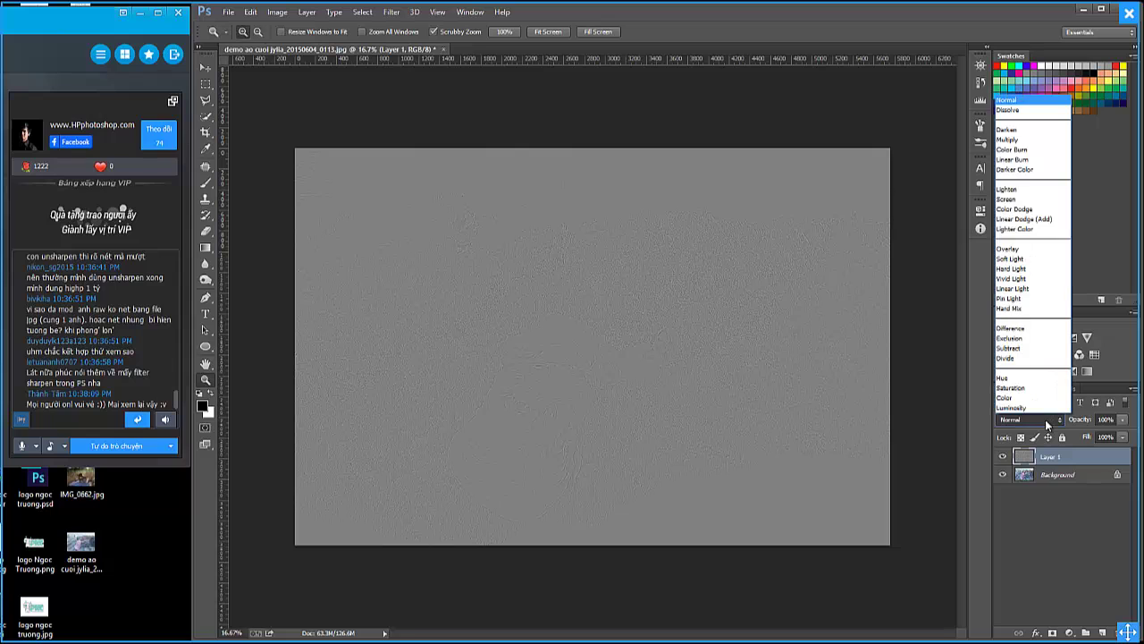
pyautogui.click(1024, 259)
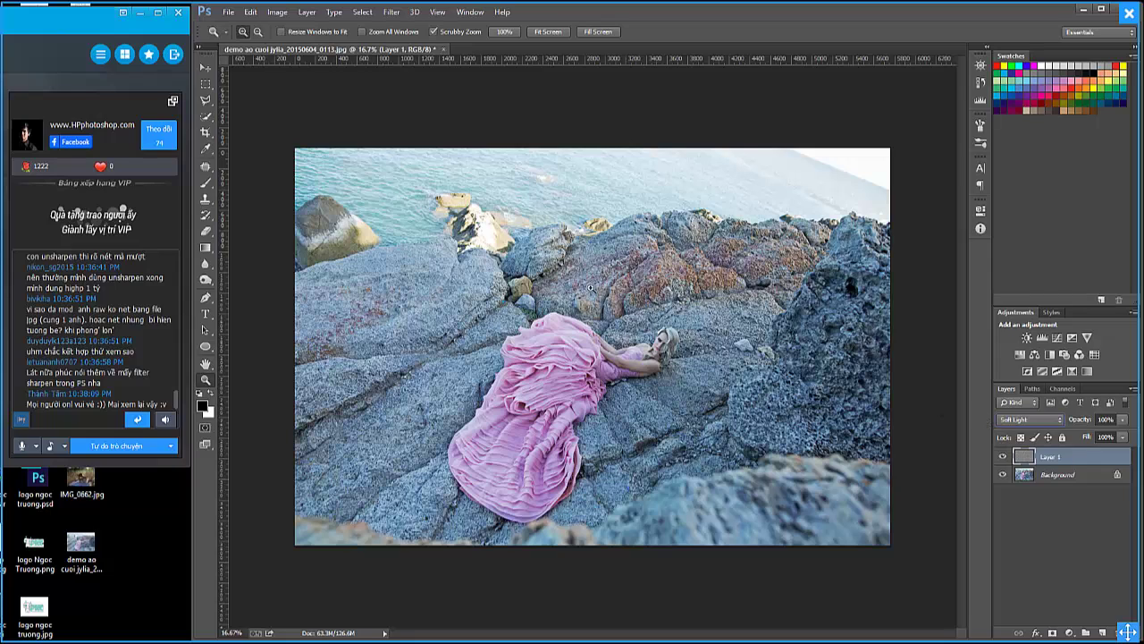
pyautogui.click(1017, 421)
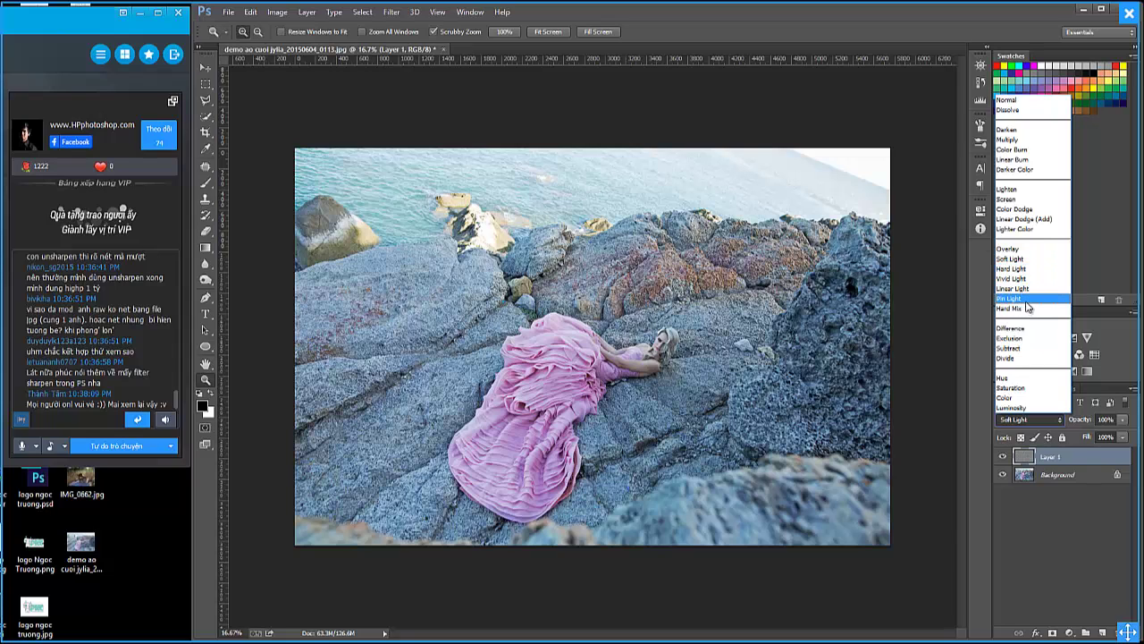
pyautogui.click(1086, 467)
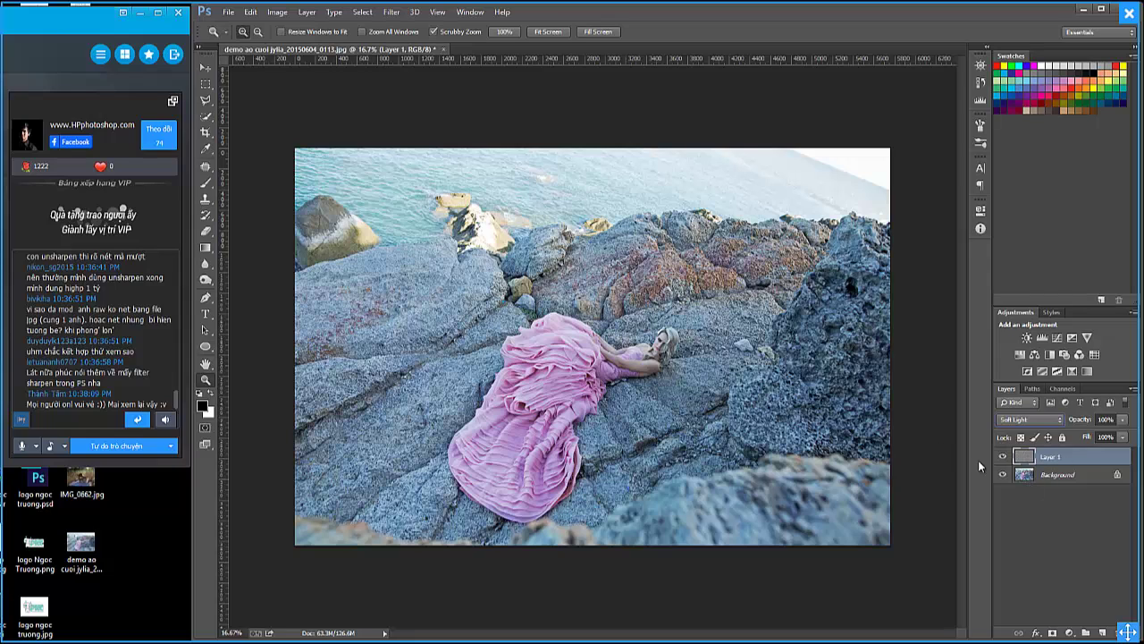
pyautogui.click(1003, 457)
pyautogui.click(391, 12)
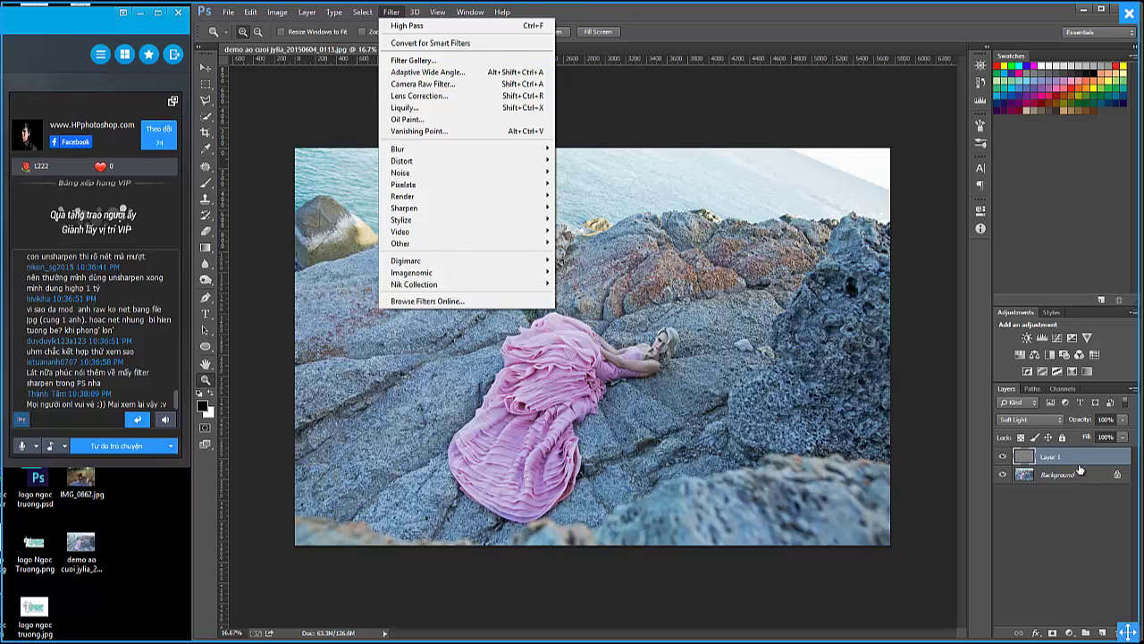
# Delete the High Pass layer, duplicate Background into Layer 1, then delete Background.
pyautogui.click(1081, 474)
pyautogui.click(1089, 462)
pyautogui.press('Delete')
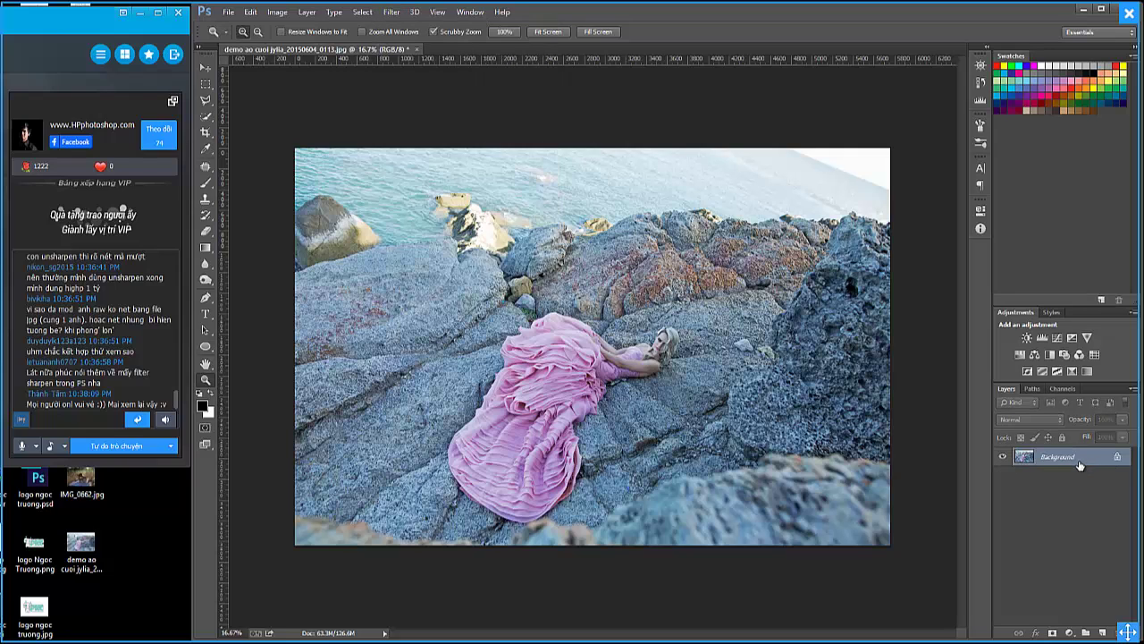
pyautogui.hotkey('ctrl', 'j')
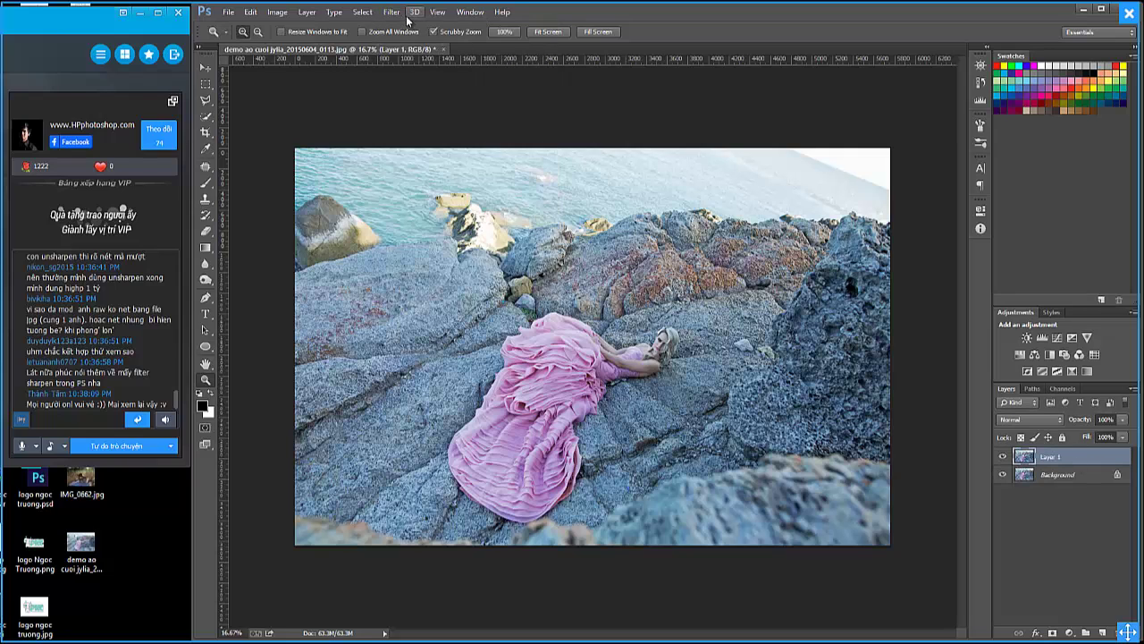
pyautogui.click(392, 12)
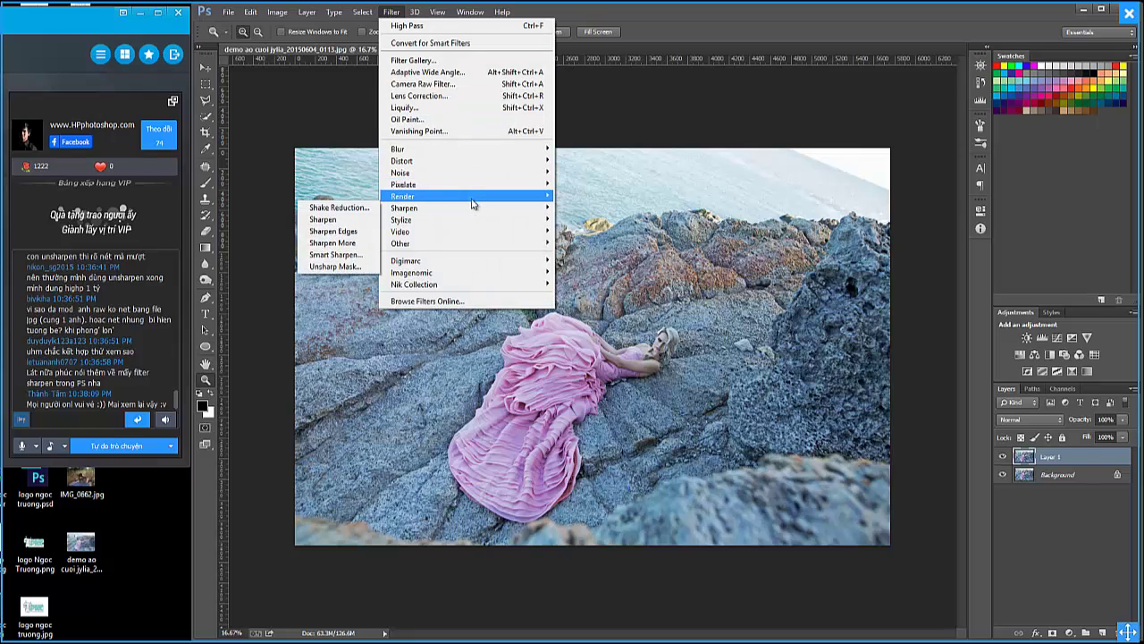
pyautogui.moveTo(404, 208)
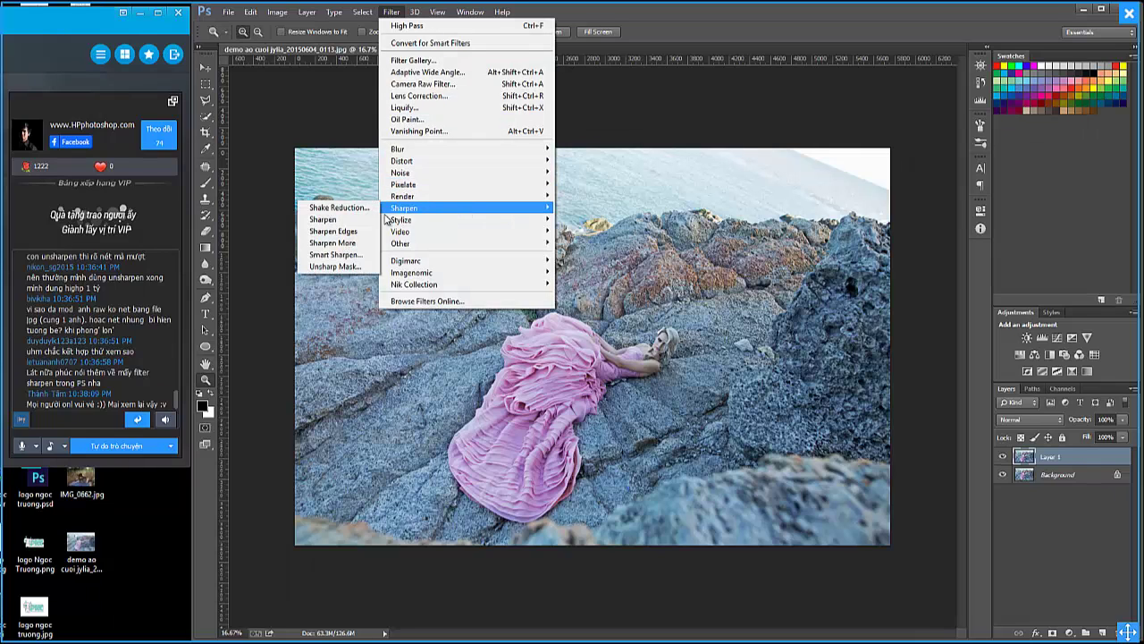
pyautogui.click(1094, 470)
pyautogui.press('Delete')
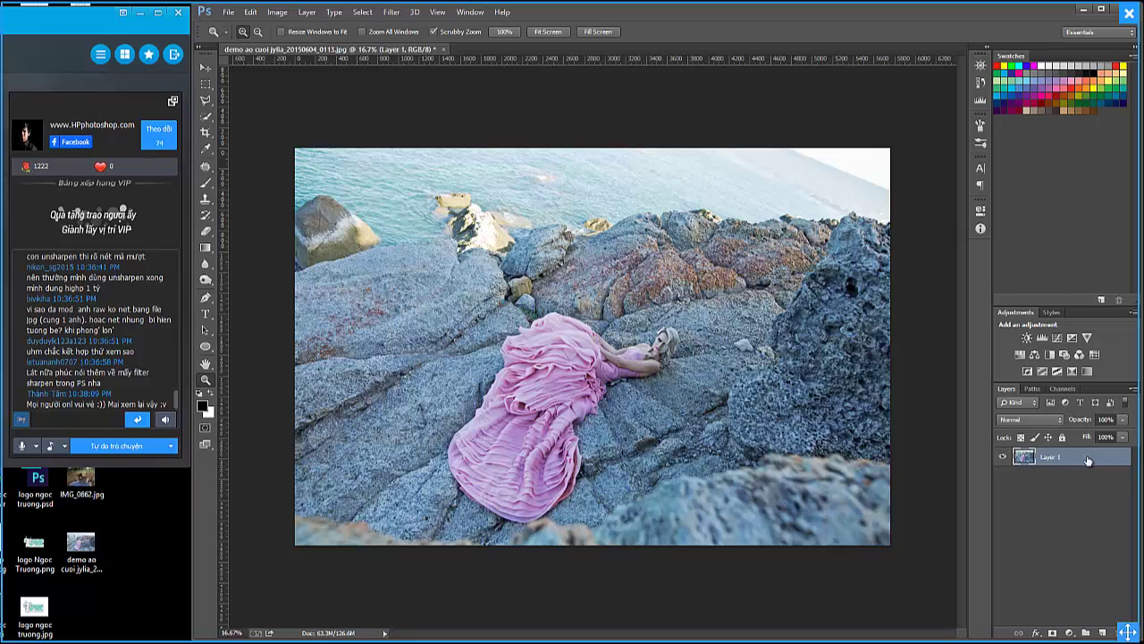
# Apply Smart Sharpen at Amount 170 with Shadows Fade Amount 60.
pyautogui.click(392, 12)
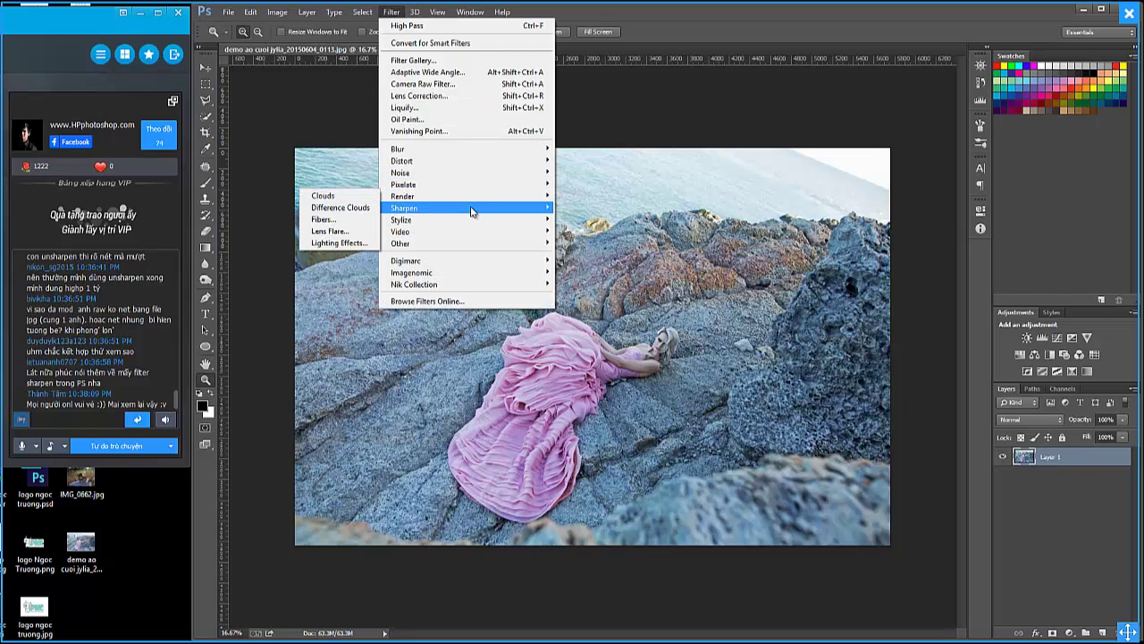
pyautogui.moveTo(404, 207)
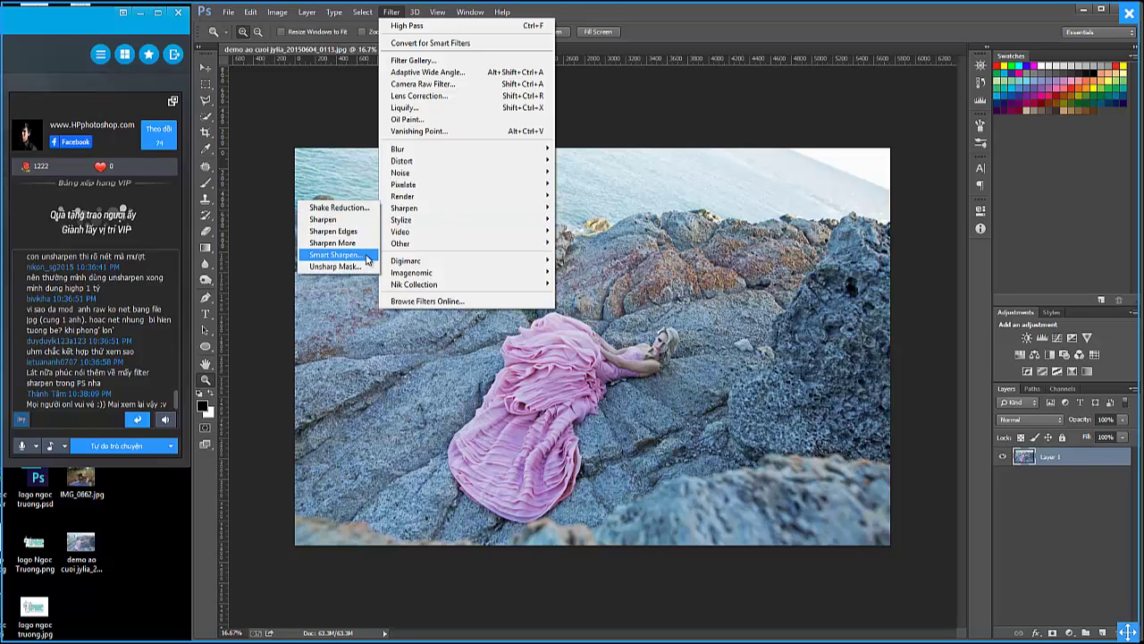
pyautogui.click(366, 257)
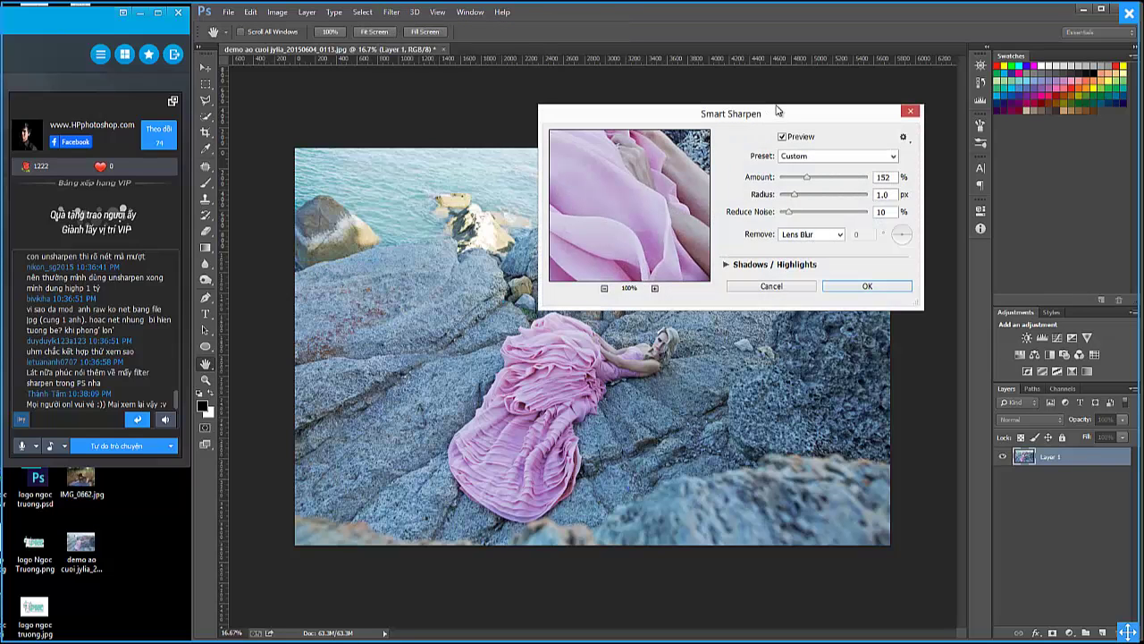
pyautogui.moveTo(777, 109); pyautogui.dragTo(787, 101)
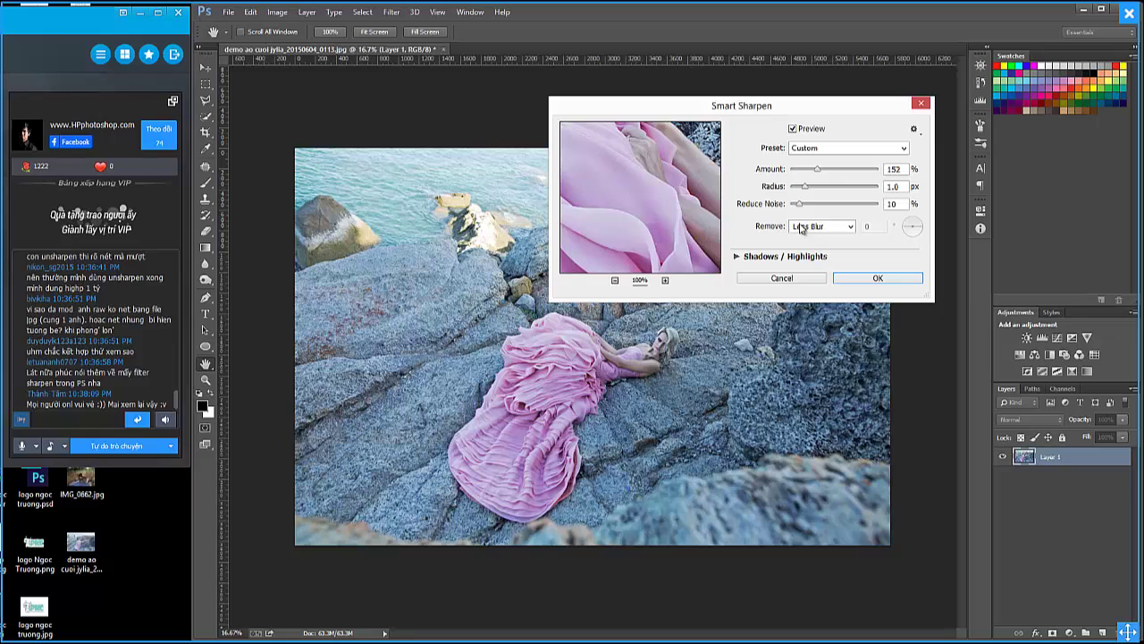
pyautogui.moveTo(815, 171); pyautogui.dragTo(822, 174)
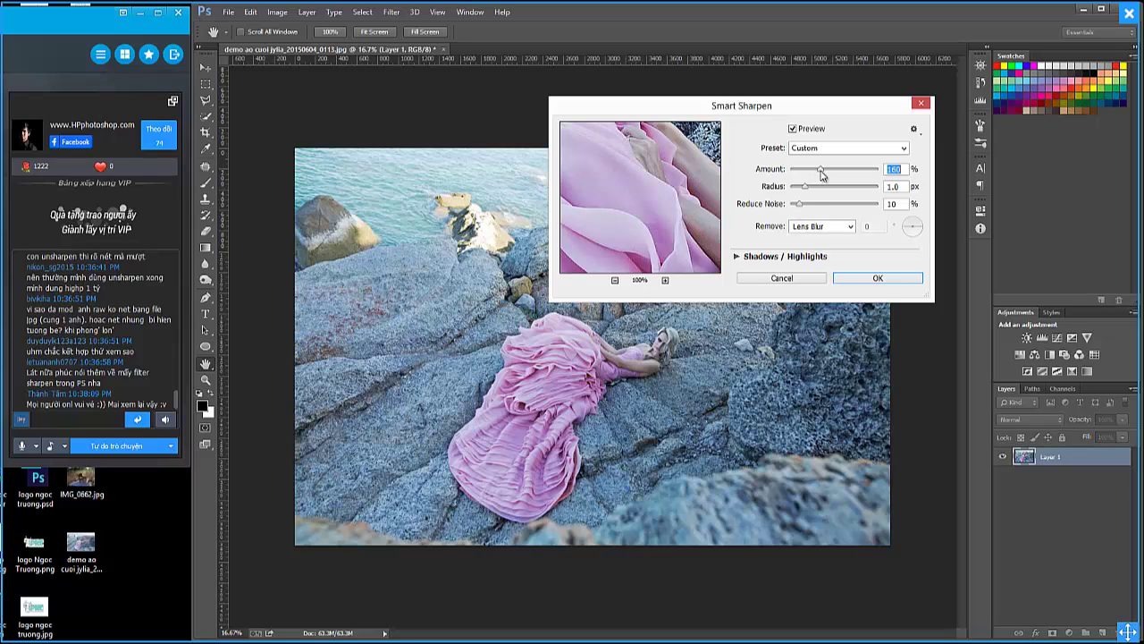
pyautogui.click(642, 221)
pyautogui.click(738, 256)
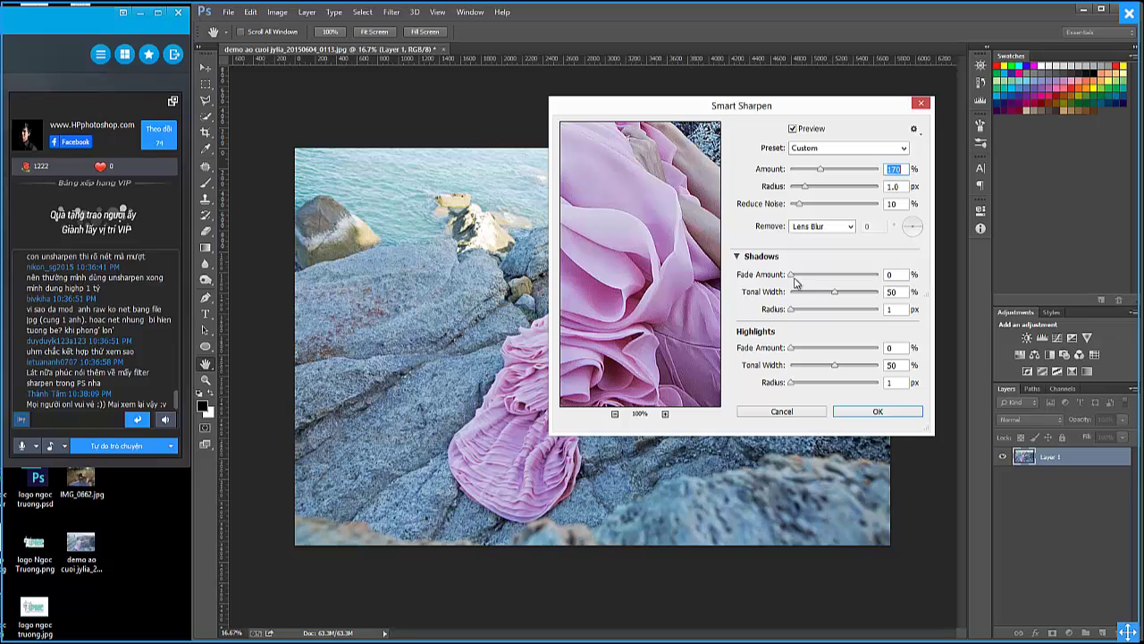
pyautogui.moveTo(792, 279); pyautogui.dragTo(810, 280)
pyautogui.moveTo(809, 277)
pyautogui.mouseDown()
pyautogui.moveTo(847, 285)
pyautogui.moveTo(790, 281)
pyautogui.mouseUp()
pyautogui.moveTo(749, 106); pyautogui.dragTo(734, 97)
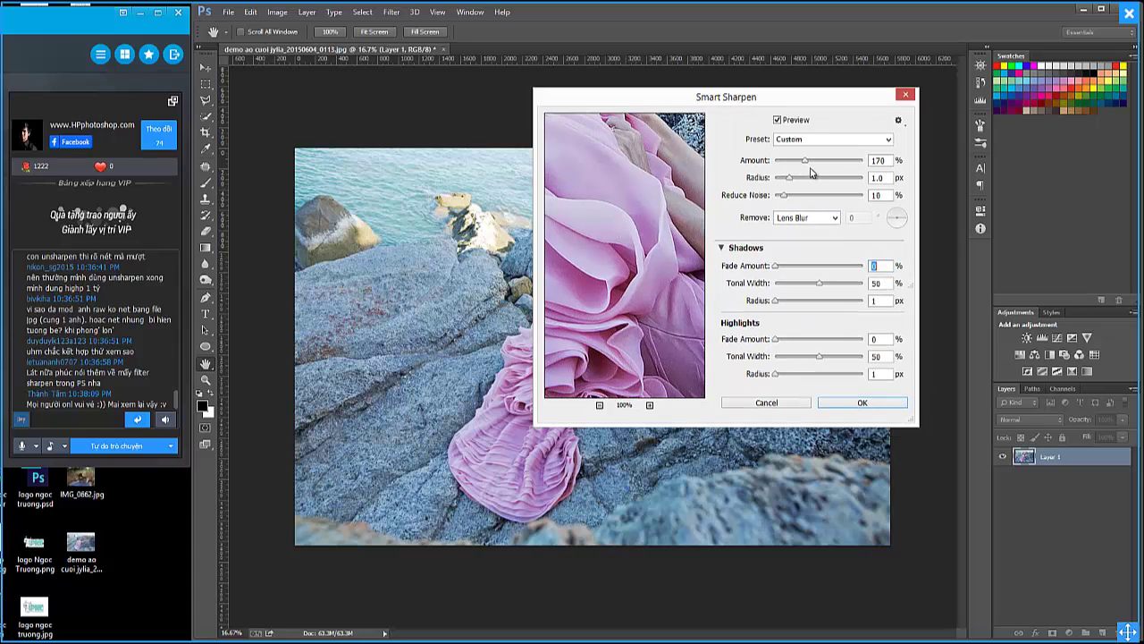
pyautogui.click(787, 403)
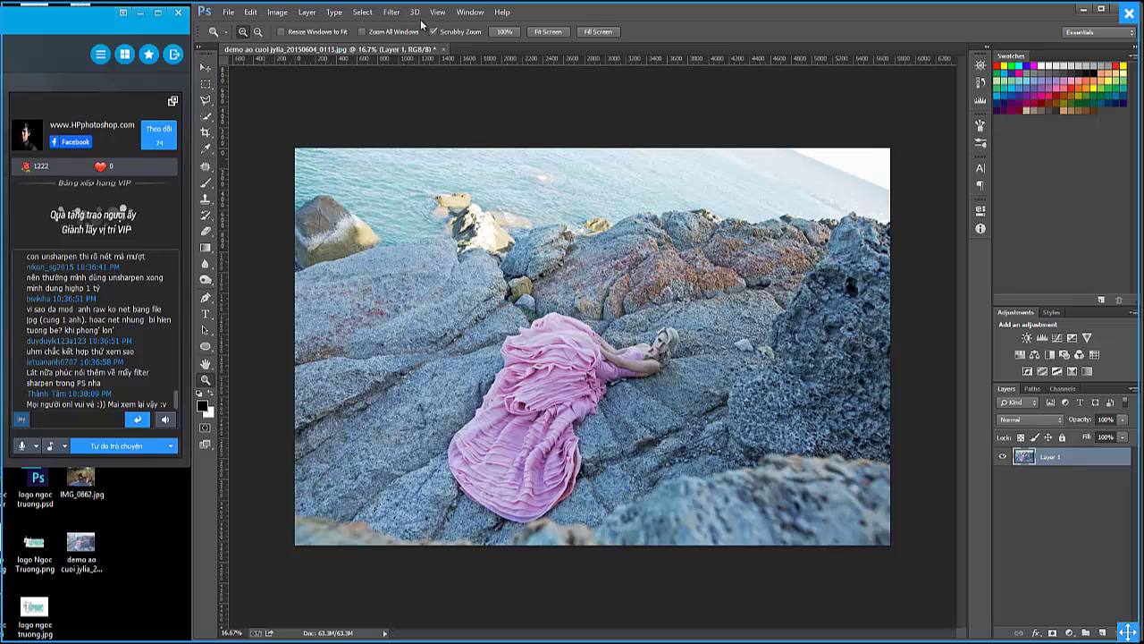
# Zoom in on the woman in the gown and bring up the Filter > Sharpen submenu.
pyautogui.click(391, 11)
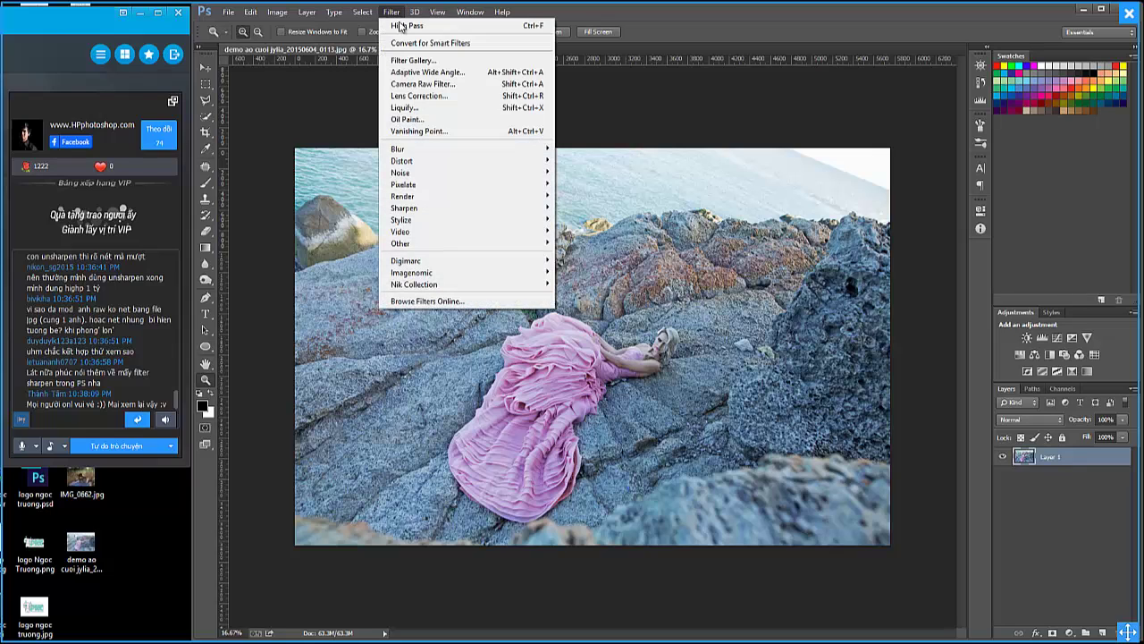
pyautogui.click(691, 15)
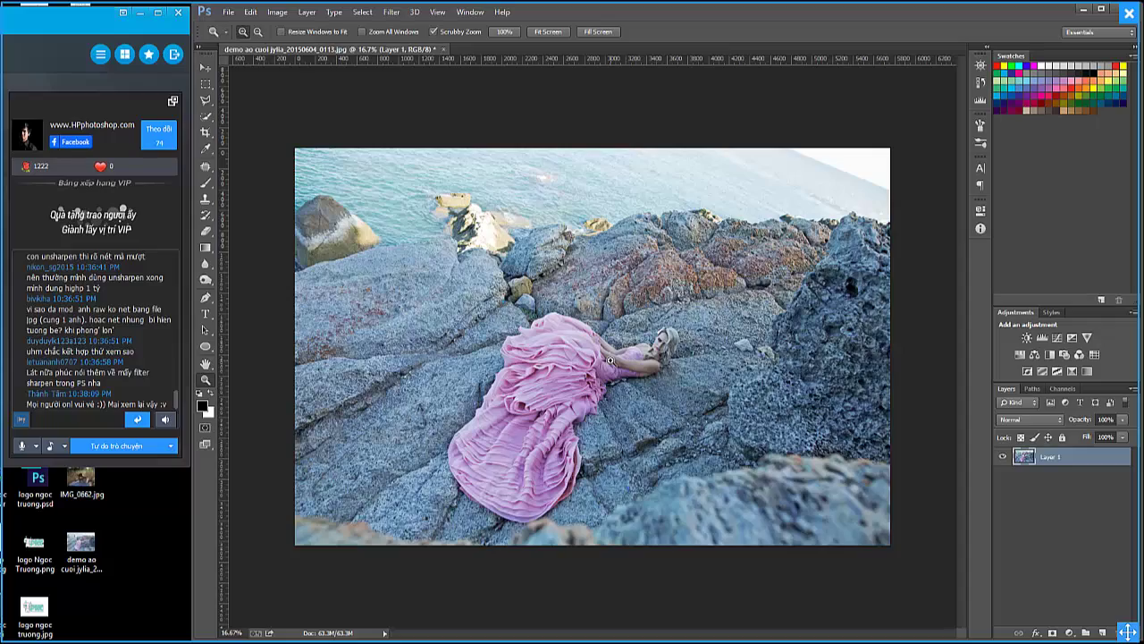
pyautogui.moveTo(672, 356)
pyautogui.mouseDown()
pyautogui.moveTo(604, 365)
pyautogui.moveTo(548, 334)
pyautogui.mouseUp()
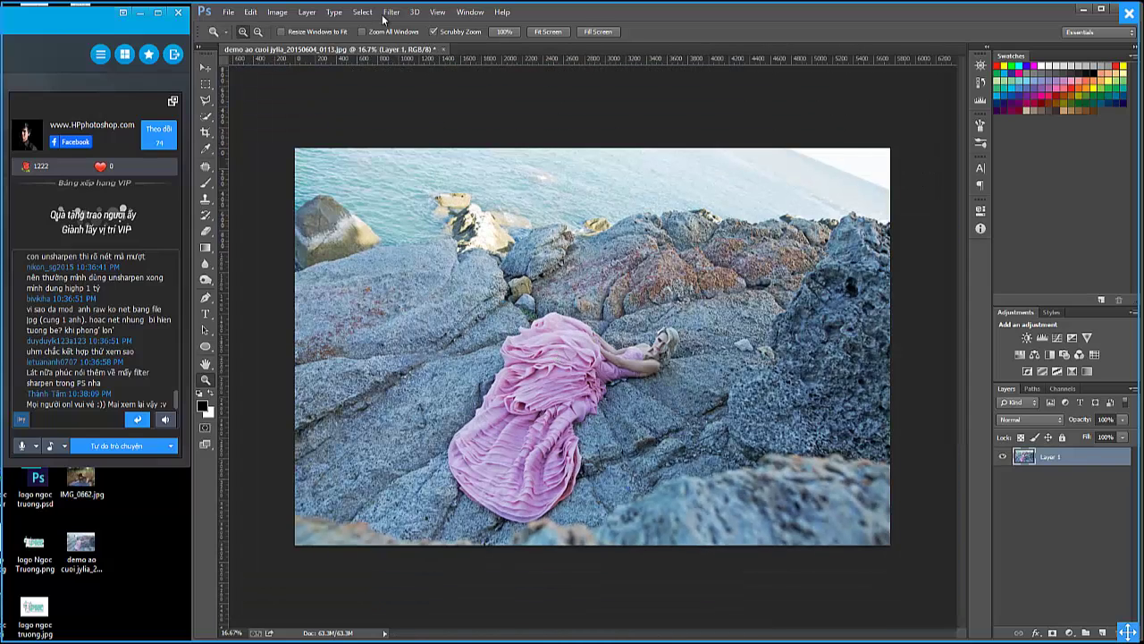
pyautogui.click(387, 13)
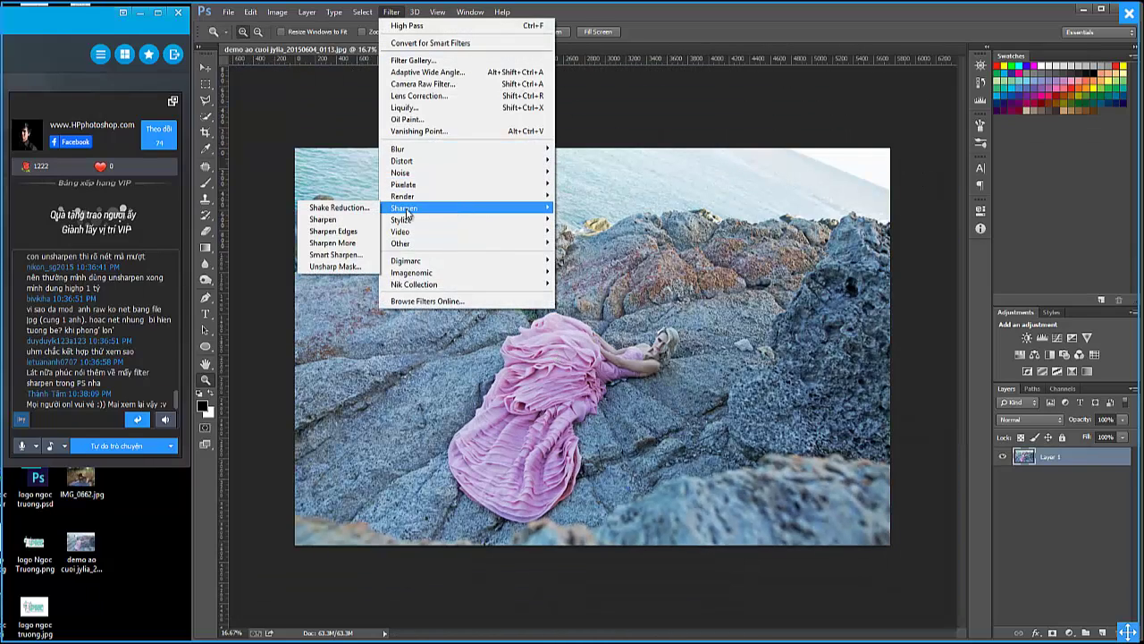
pyautogui.moveTo(404, 207)
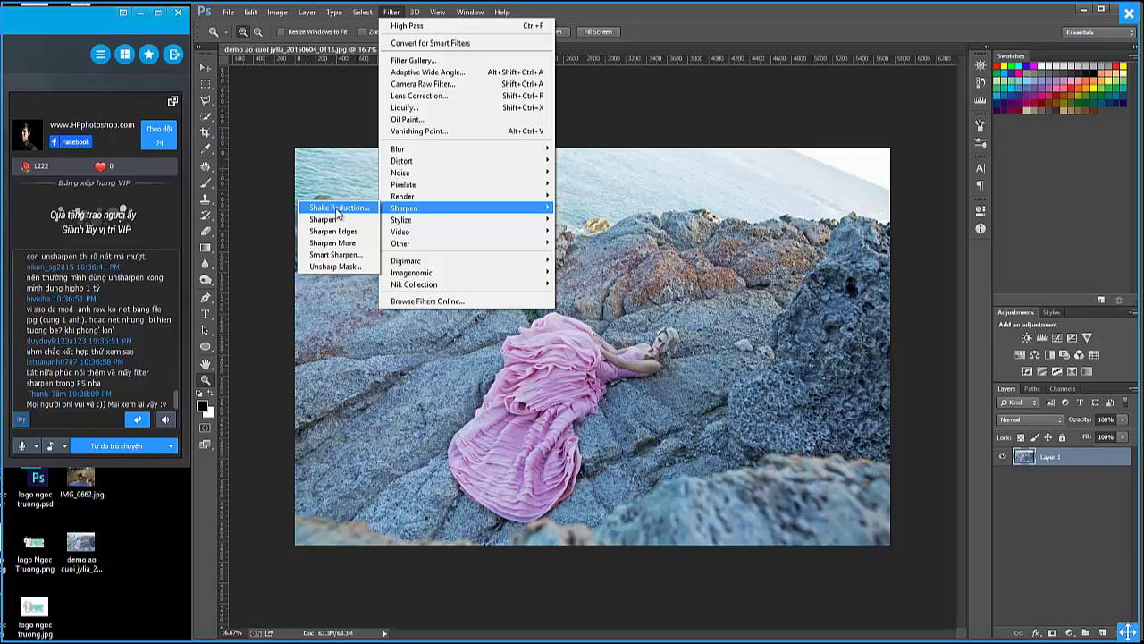
pyautogui.click(341, 210)
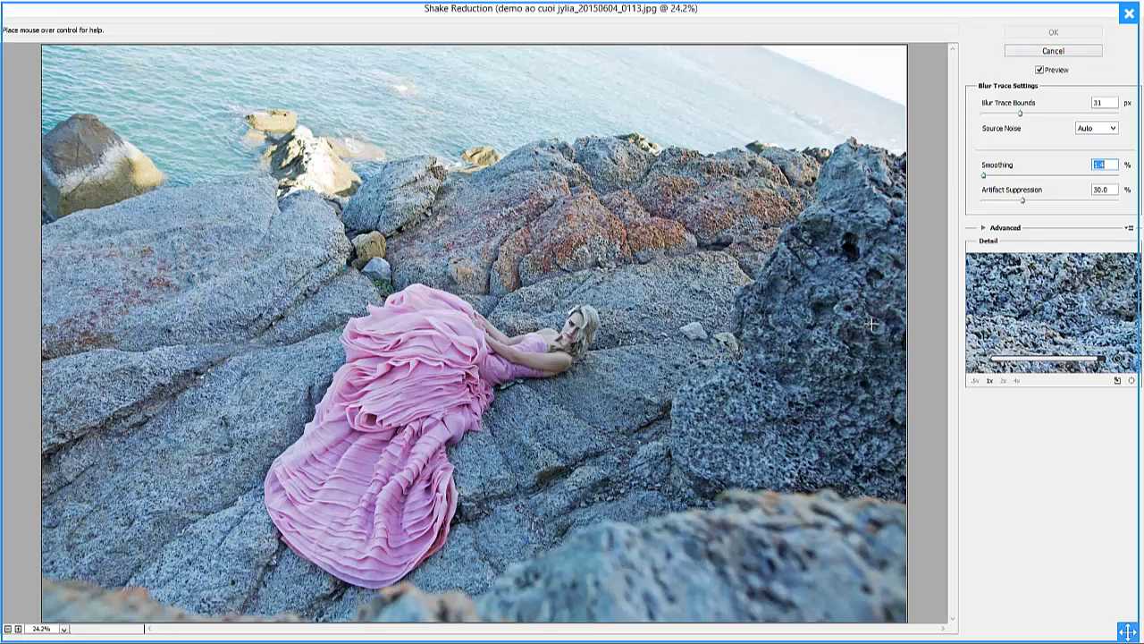
pyautogui.click(1053, 51)
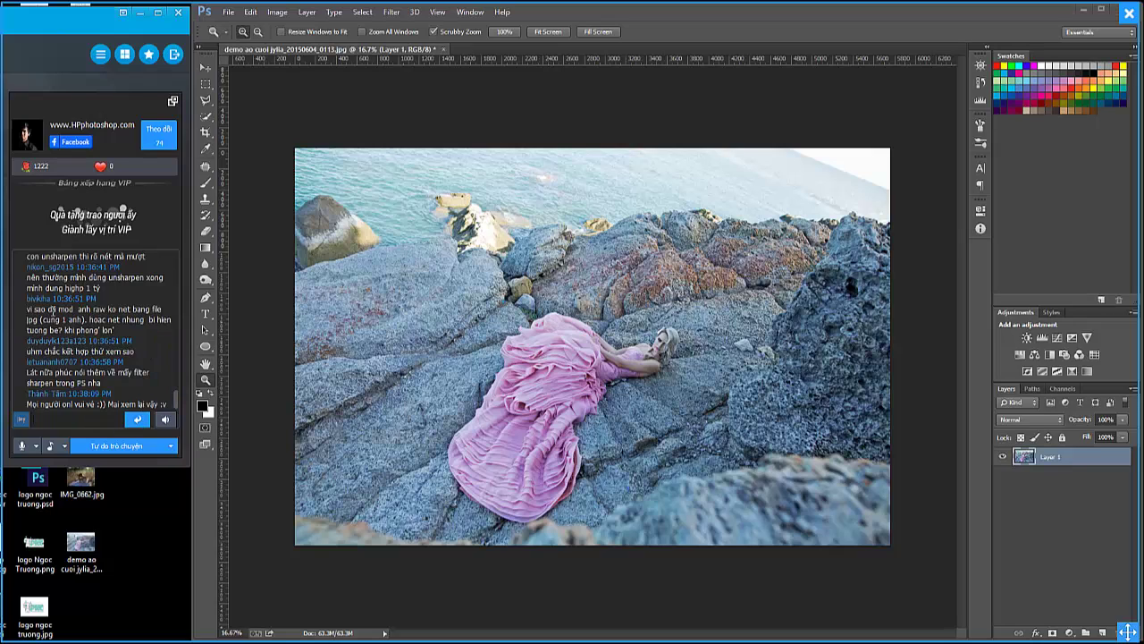
pyautogui.moveTo(27, 309); pyautogui.dragTo(106, 310)
pyautogui.click(89, 313)
pyautogui.moveTo(79, 310); pyautogui.dragTo(112, 321)
pyautogui.write('mọi người')
pyautogui.write(' còn thắc mắc gì')
pyautogui.write(' ko :D')
pyautogui.press('Return')
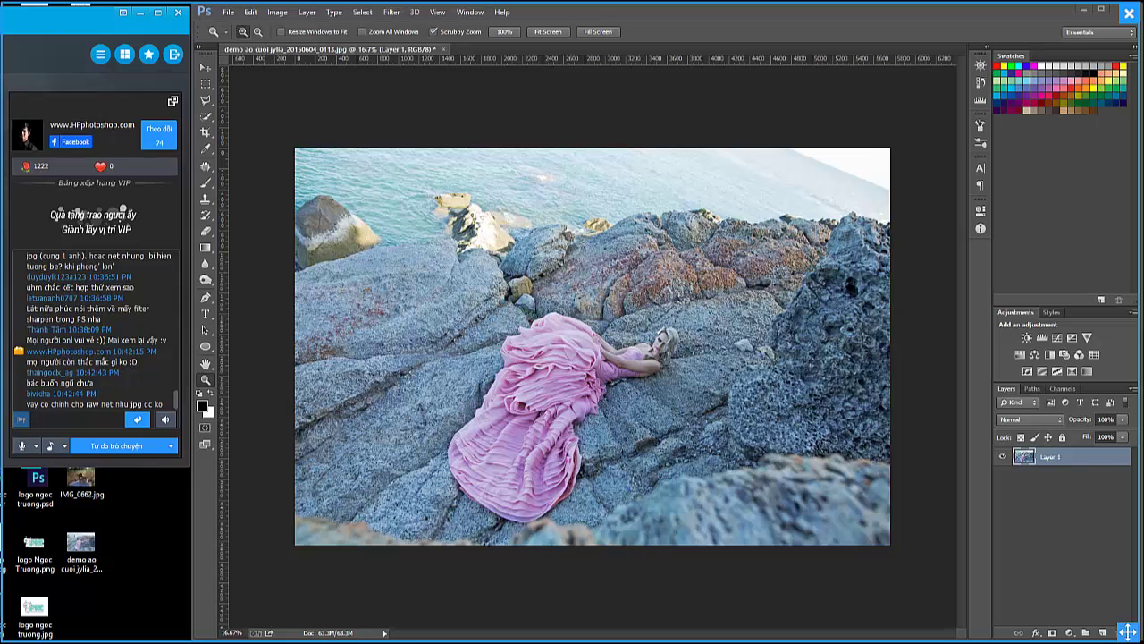
# Switch to Lightroom and expand the Detail panel for the raw 0113 photo.
pyautogui.hotkey('alt', 'Tab')
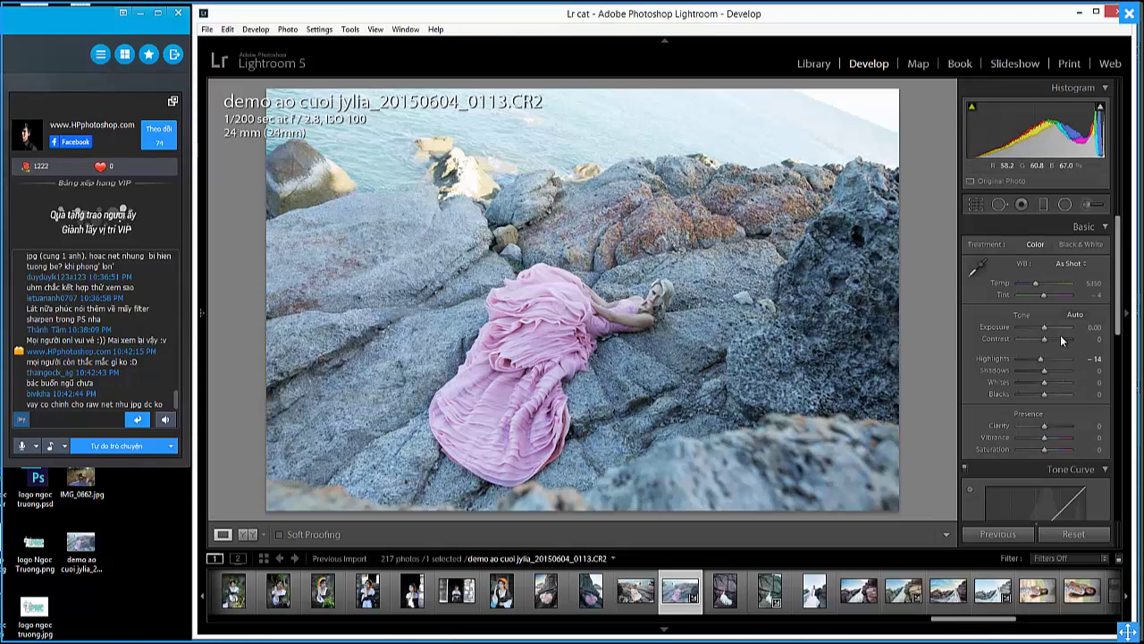
pyautogui.moveTo(1113, 299); pyautogui.dragTo(1115, 480)
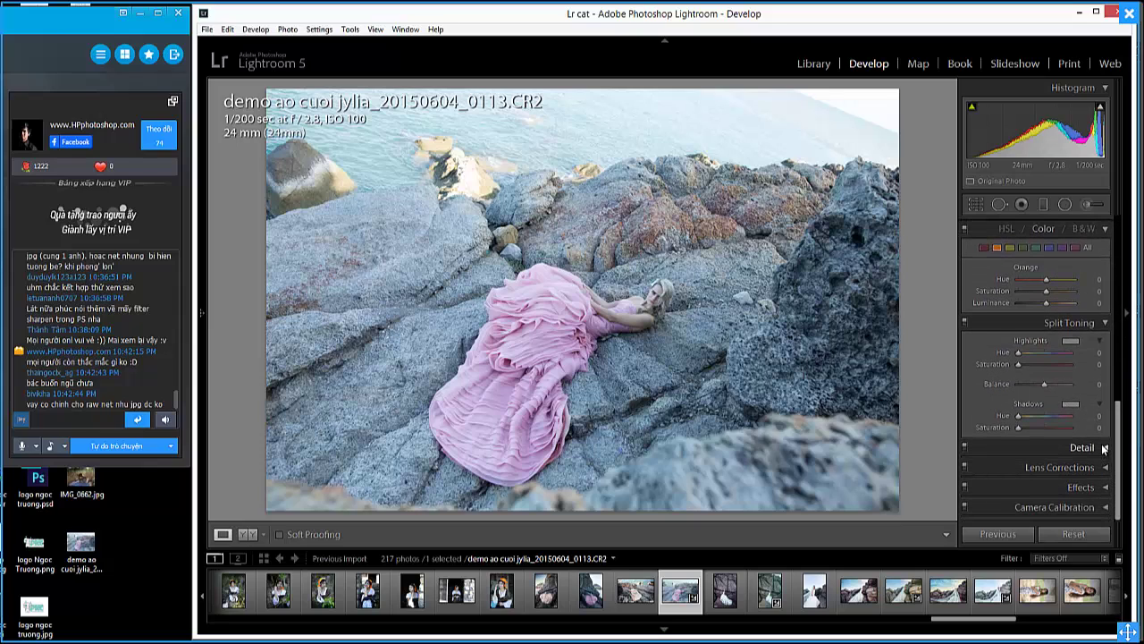
pyautogui.click(1102, 449)
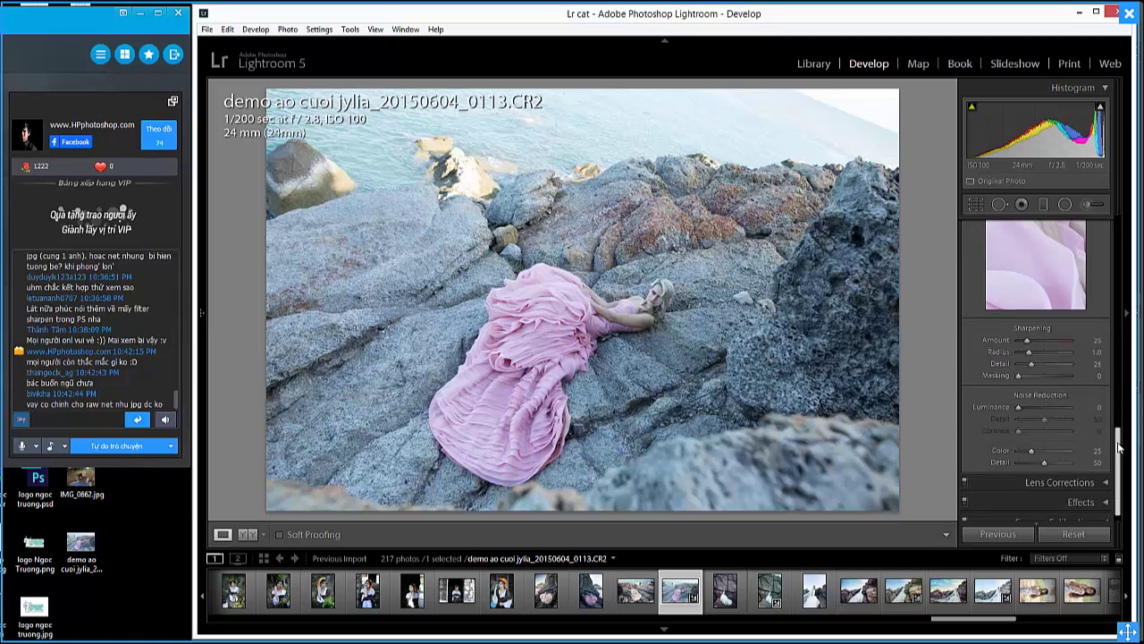
pyautogui.scroll(-2, 1035, 349)
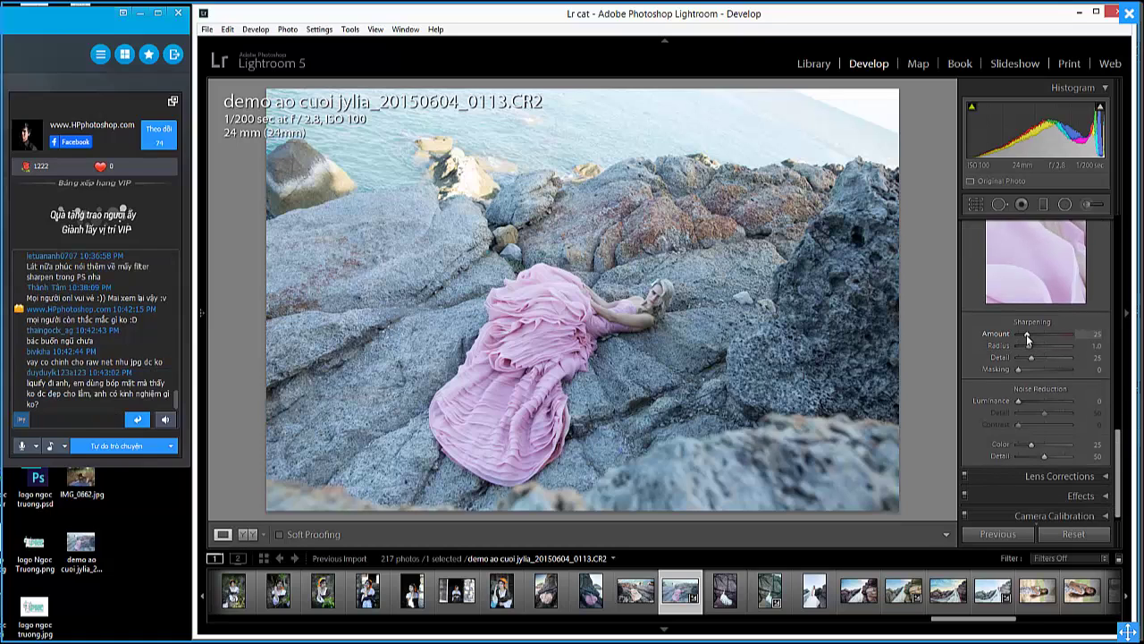
# Try Sharpening Amounts up to 62, leave it at 0, and return to Photoshop.
pyautogui.moveTo(1026, 335); pyautogui.dragTo(1031, 334)
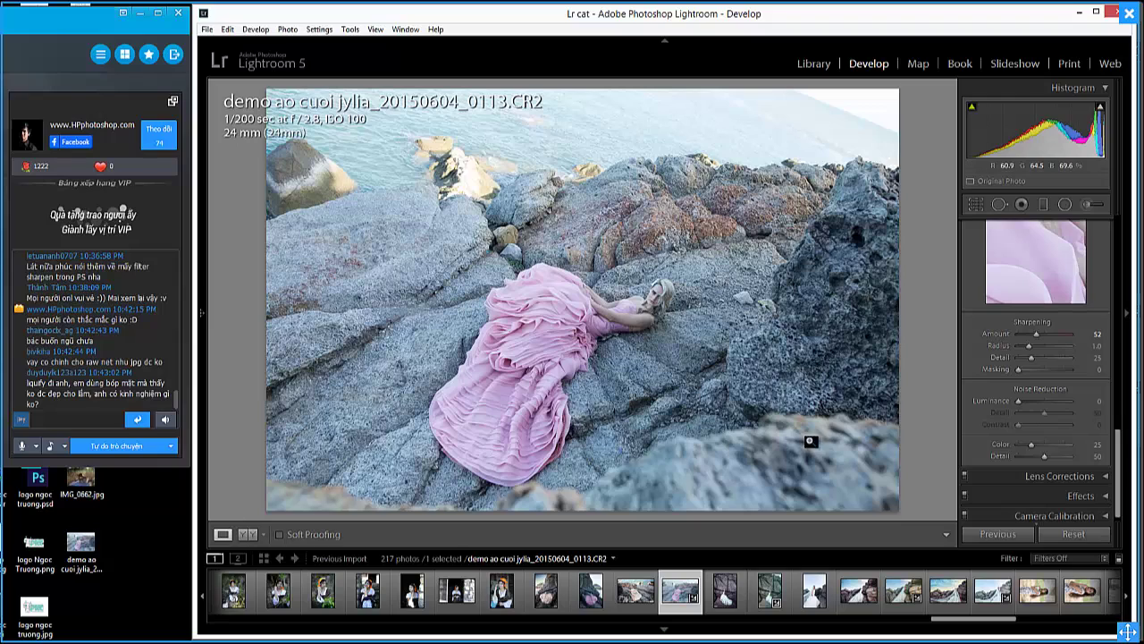
pyautogui.moveTo(1036, 333); pyautogui.dragTo(1063, 369)
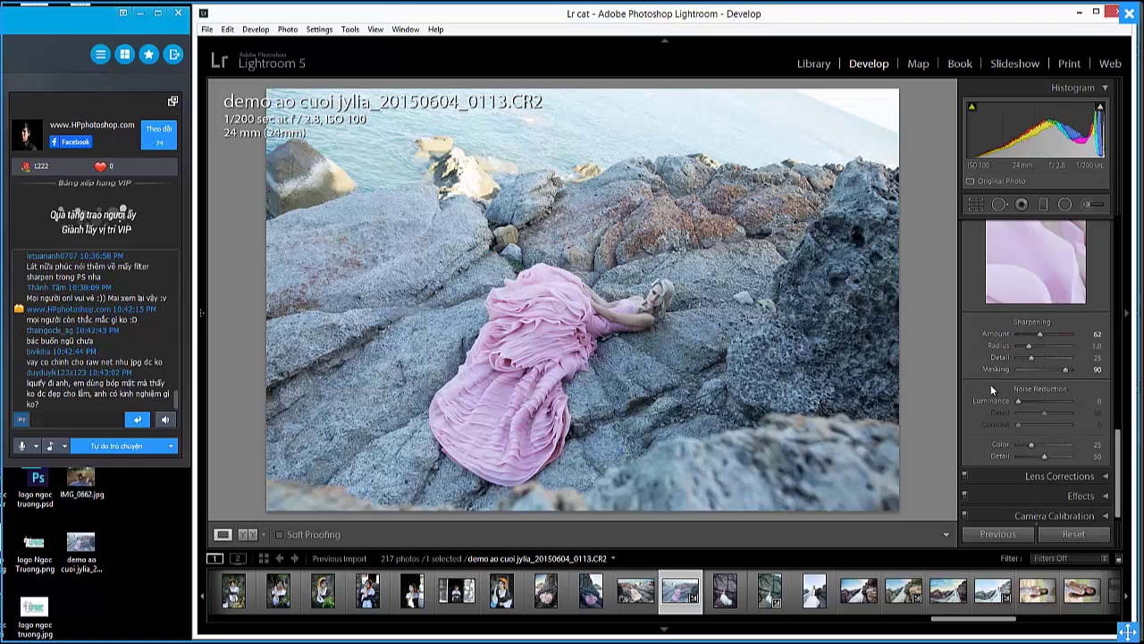
pyautogui.moveTo(1095, 333); pyautogui.dragTo(1006, 343)
pyautogui.moveTo(1019, 336); pyautogui.dragTo(992, 337)
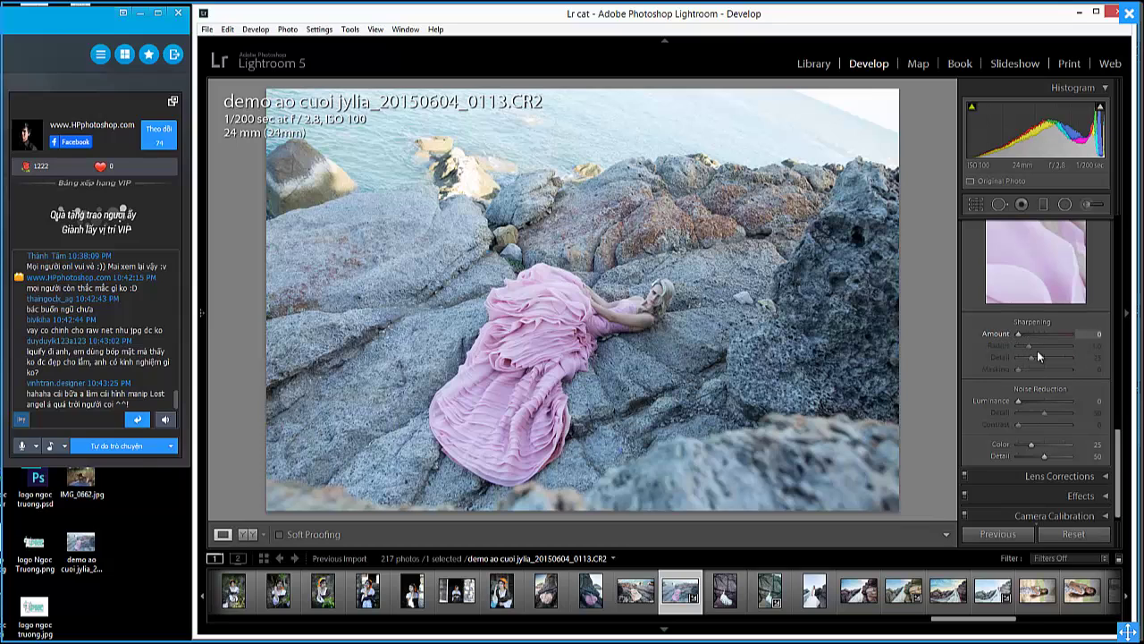
pyautogui.moveTo(1120, 456); pyautogui.dragTo(1120, 438)
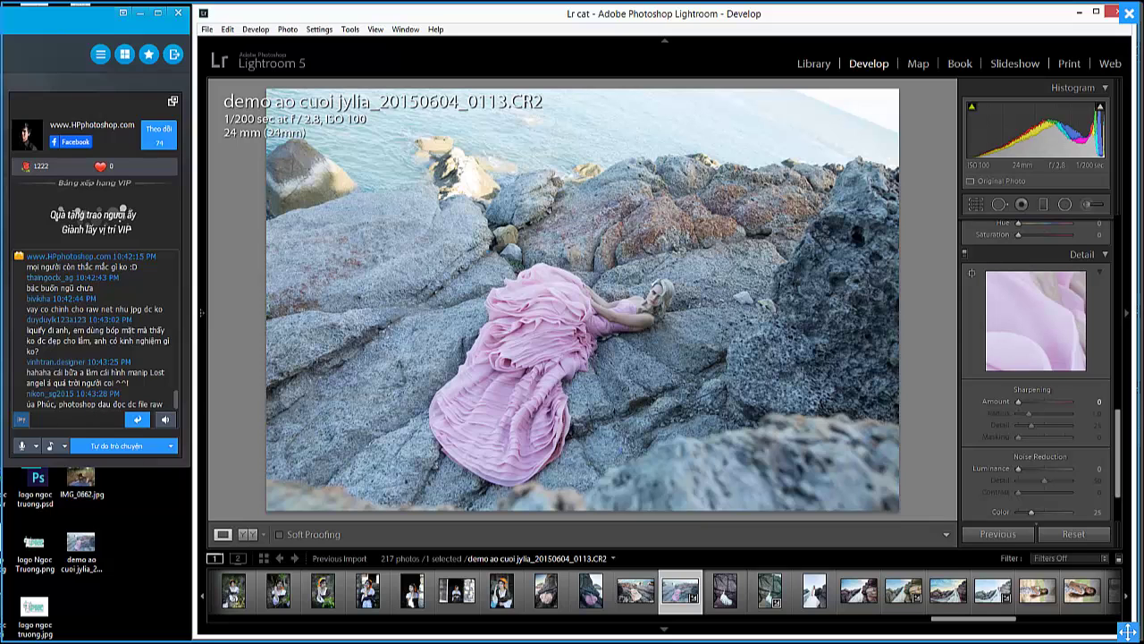
pyautogui.hotkey('ctrl', 'e')
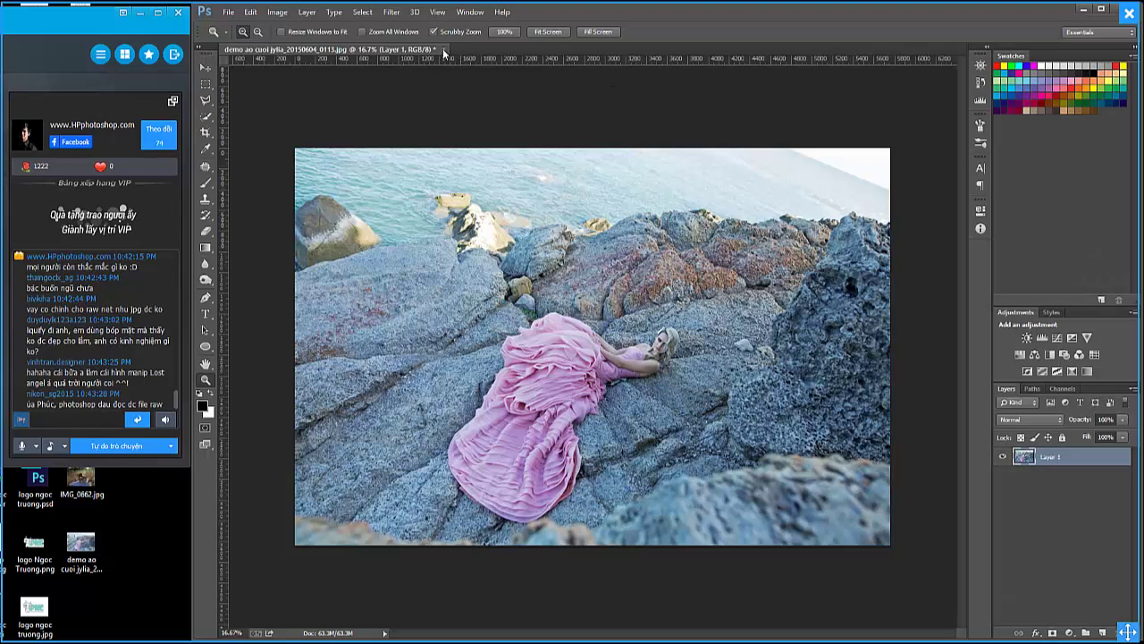
# Close the pink-gown document, discarding unsaved changes.
pyautogui.click(442, 49)
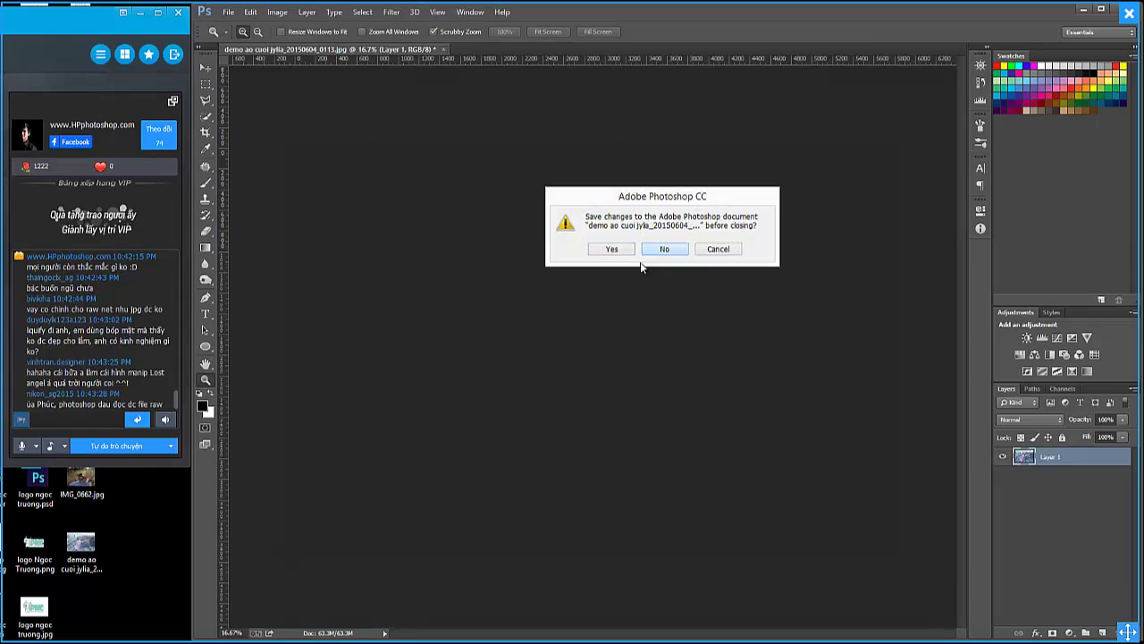
pyautogui.click(660, 250)
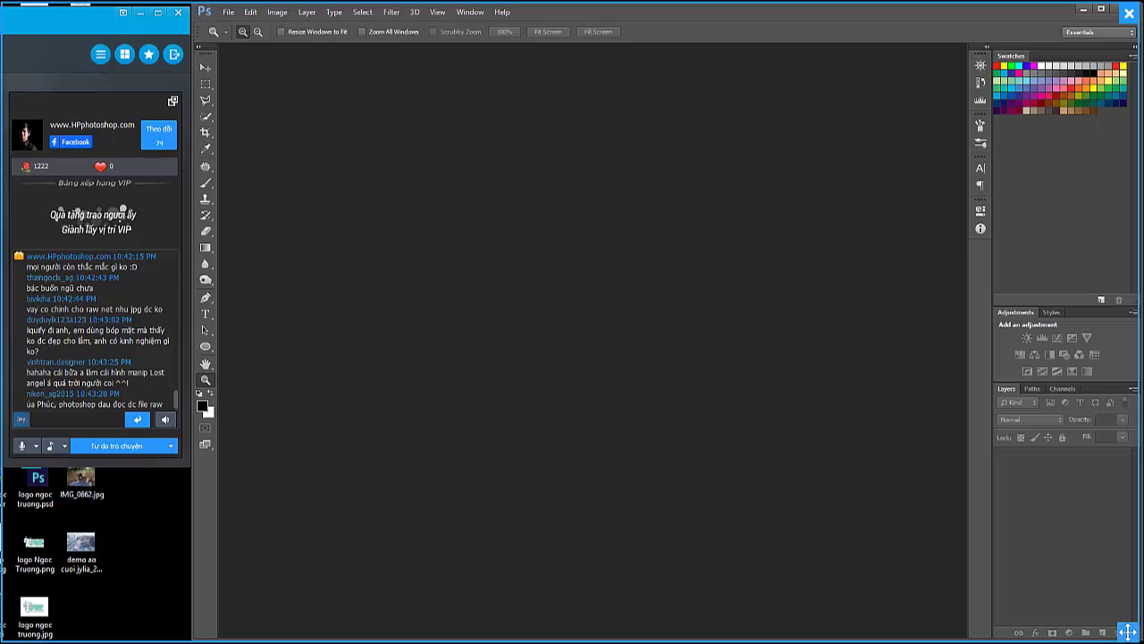
# Browse the Data (D:) drive and its linh tinh folder in File Explorer, then return to Lightroom.
pyautogui.press('super+e')
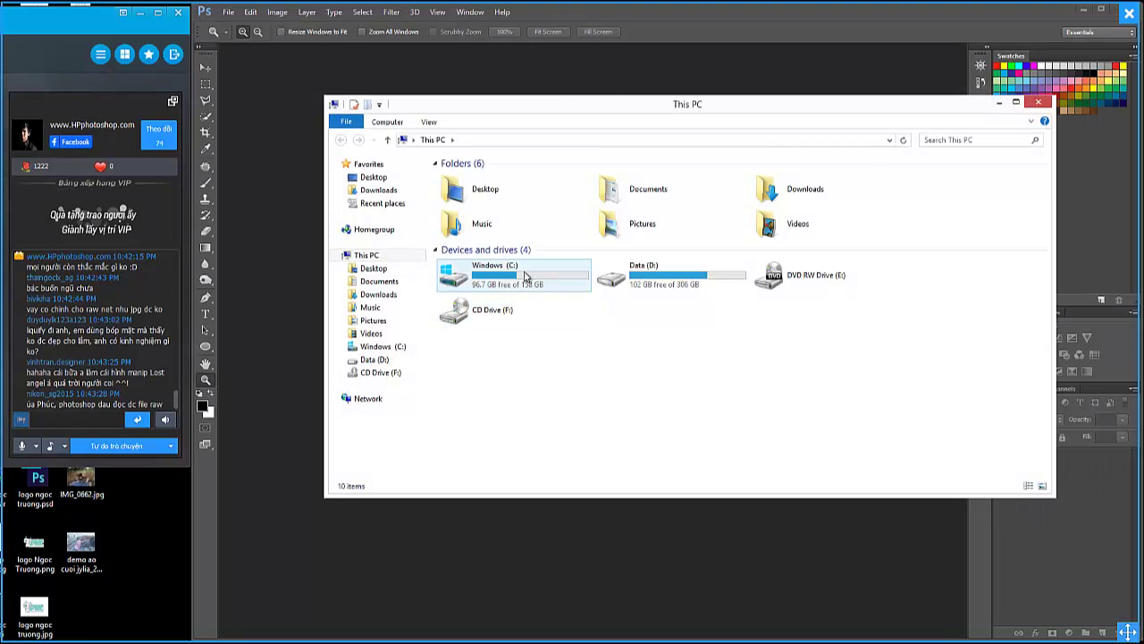
pyautogui.click(678, 286)
pyautogui.doubleClick(677, 286)
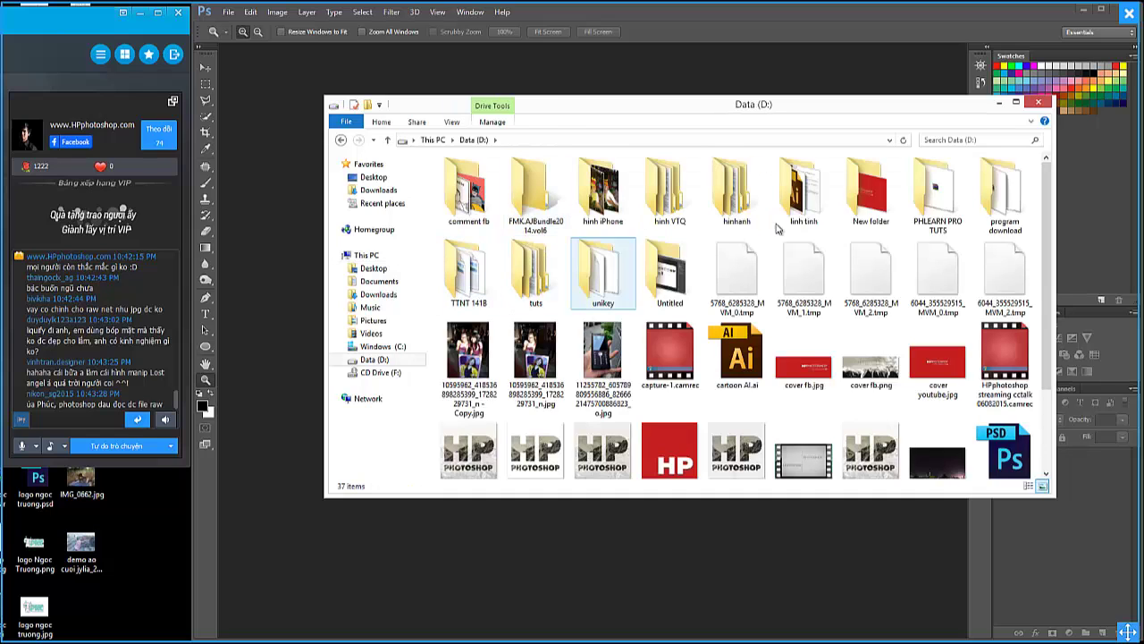
pyautogui.doubleClick(800, 195)
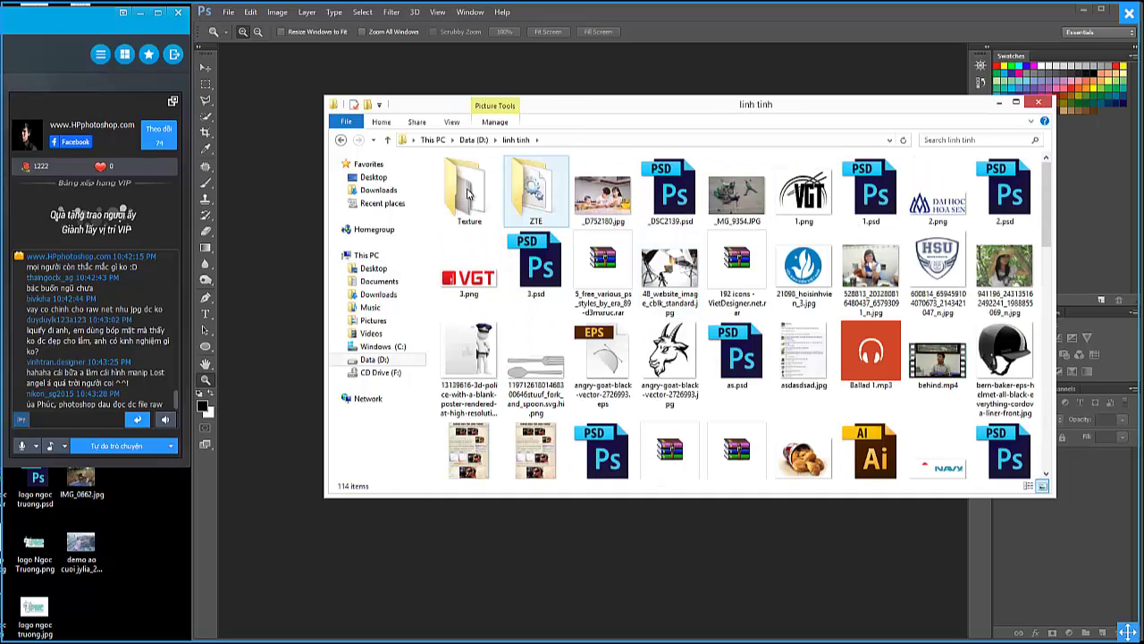
pyautogui.click(471, 194)
pyautogui.click(341, 140)
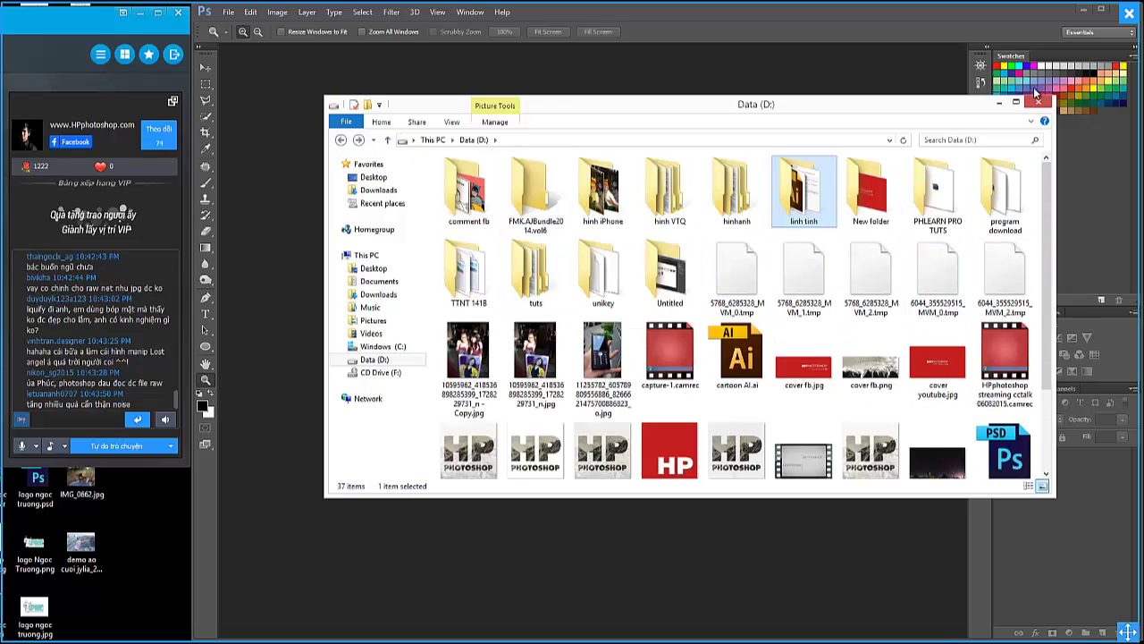
pyautogui.hotkey('alt', 'Tab')
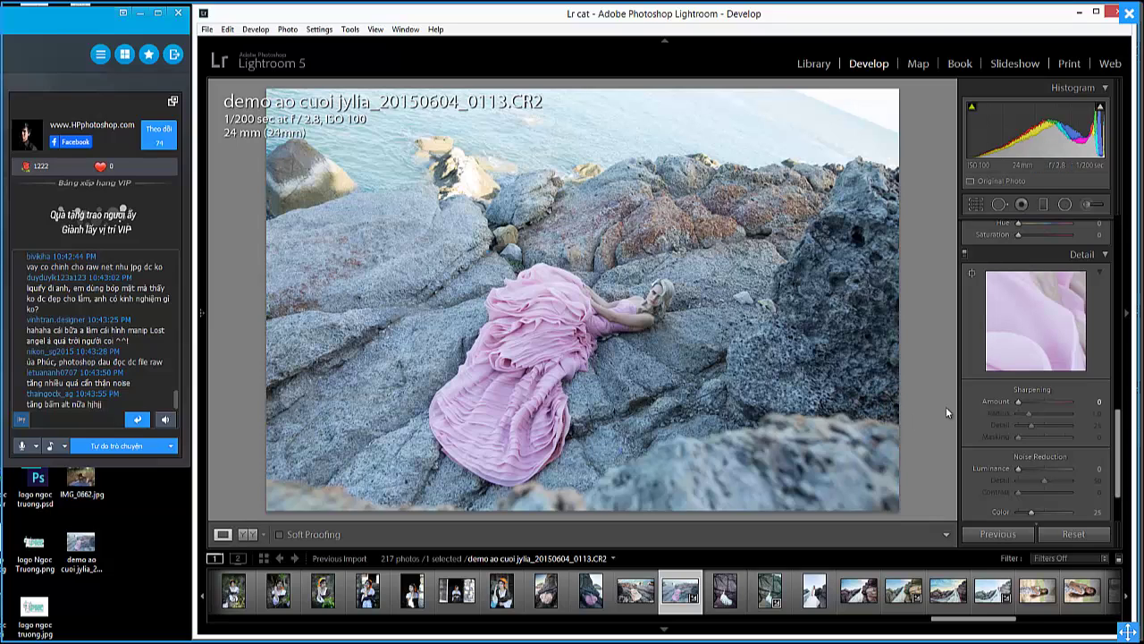
# Set the Detail panel's Sharpening Amount to 77.
pyautogui.scroll(-1, 1117, 422)
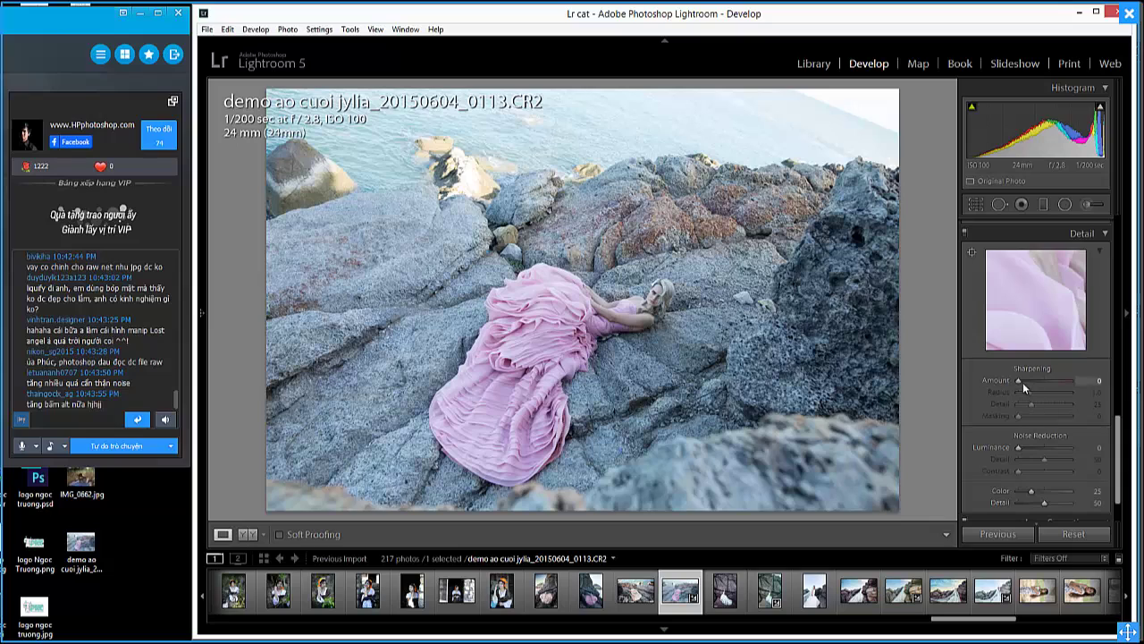
pyautogui.moveTo(1023, 382); pyautogui.dragTo(1044, 382)
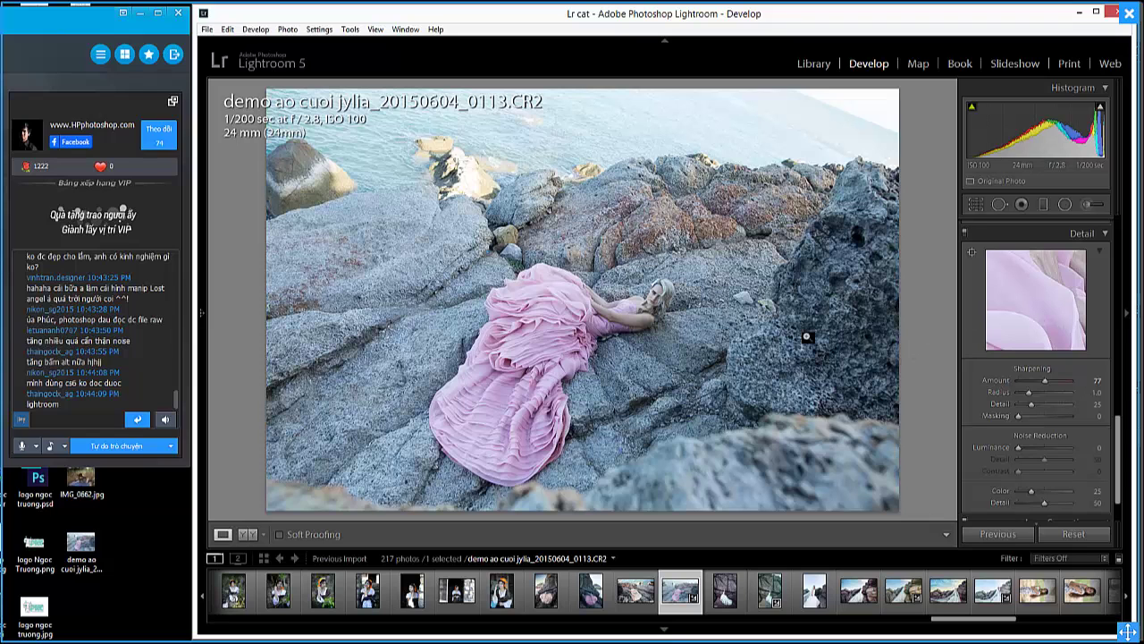
# Zoom to 1:1 on the woman's face, settle Sharpening Amount at 100, and raise Masking.
pyautogui.click(636, 302)
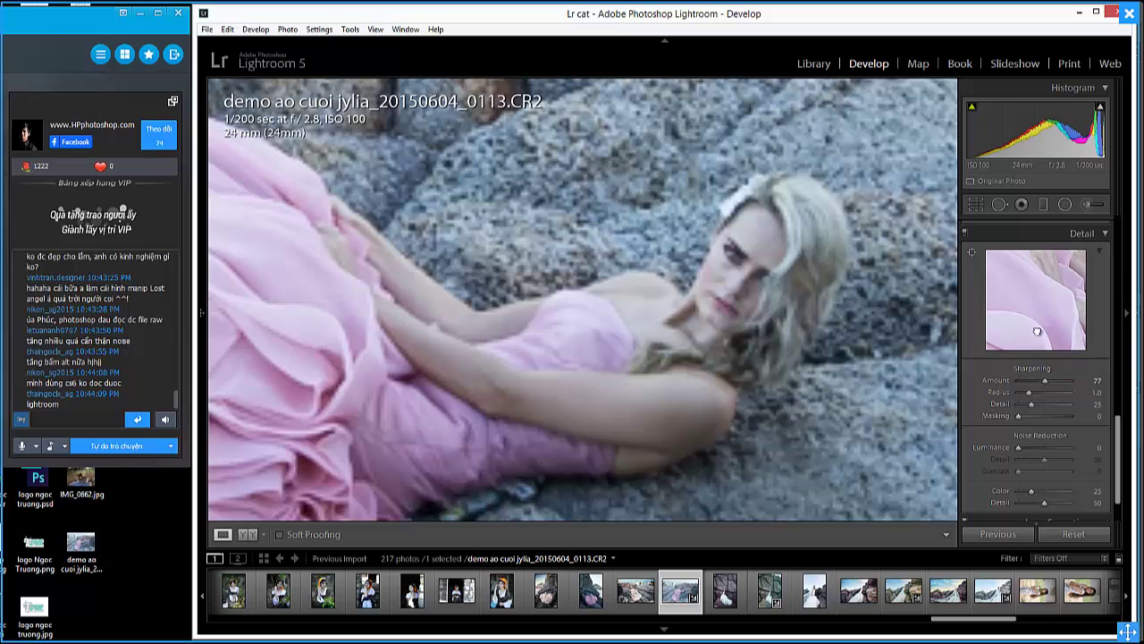
pyautogui.moveTo(1044, 380); pyautogui.dragTo(1084, 386)
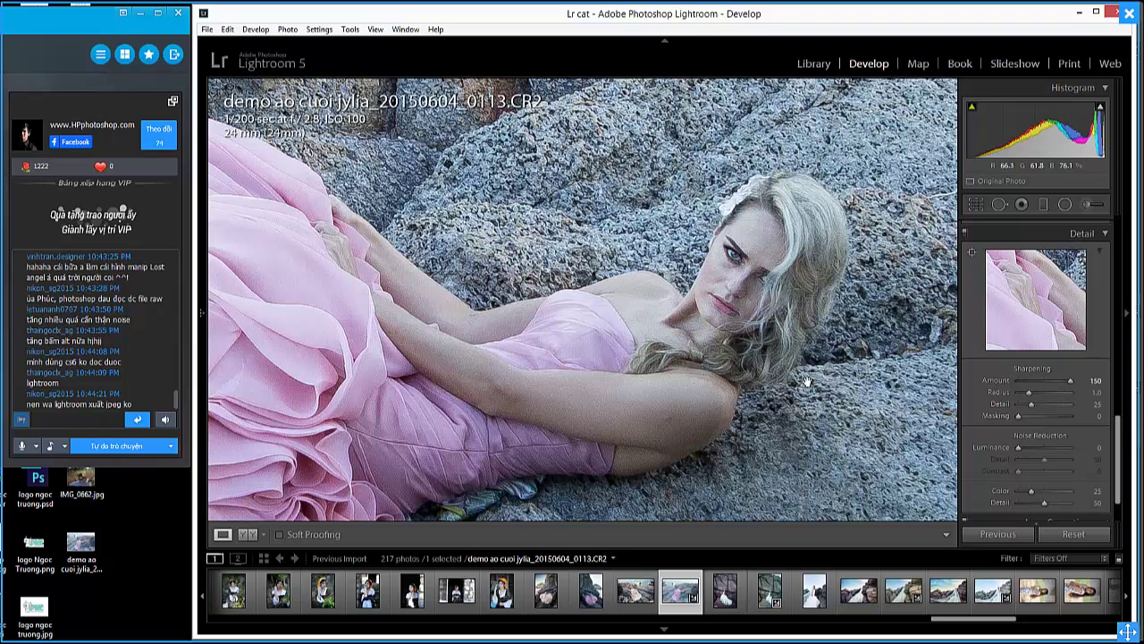
pyautogui.scroll(-1, 1072, 369)
pyautogui.moveTo(1071, 369); pyautogui.dragTo(1049, 378)
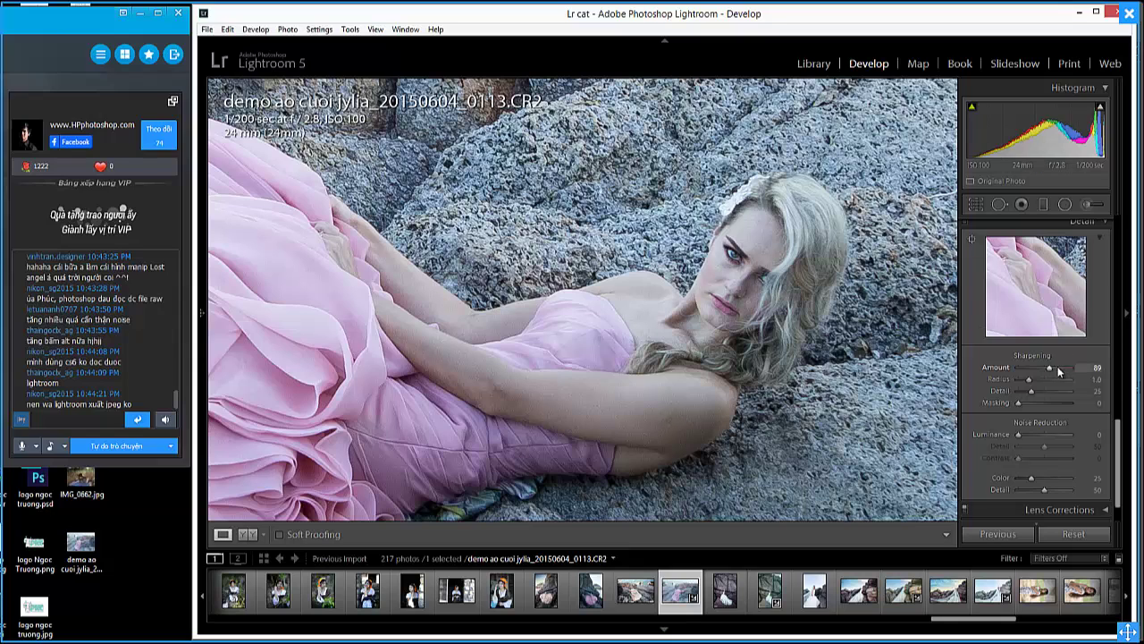
pyautogui.moveTo(1064, 368); pyautogui.dragTo(1066, 369)
pyautogui.moveTo(1063, 370); pyautogui.dragTo(1057, 369)
pyautogui.moveTo(1058, 368); pyautogui.dragTo(1060, 370)
# Preview the black-and-white edge mask while raising Masking so only edges get sharpened.
pyautogui.press('alt')
pyautogui.moveTo(1055, 403)
pyautogui.mouseDown()
pyautogui.moveTo(1005, 405)
pyautogui.moveTo(1065, 408)
pyautogui.mouseUp()
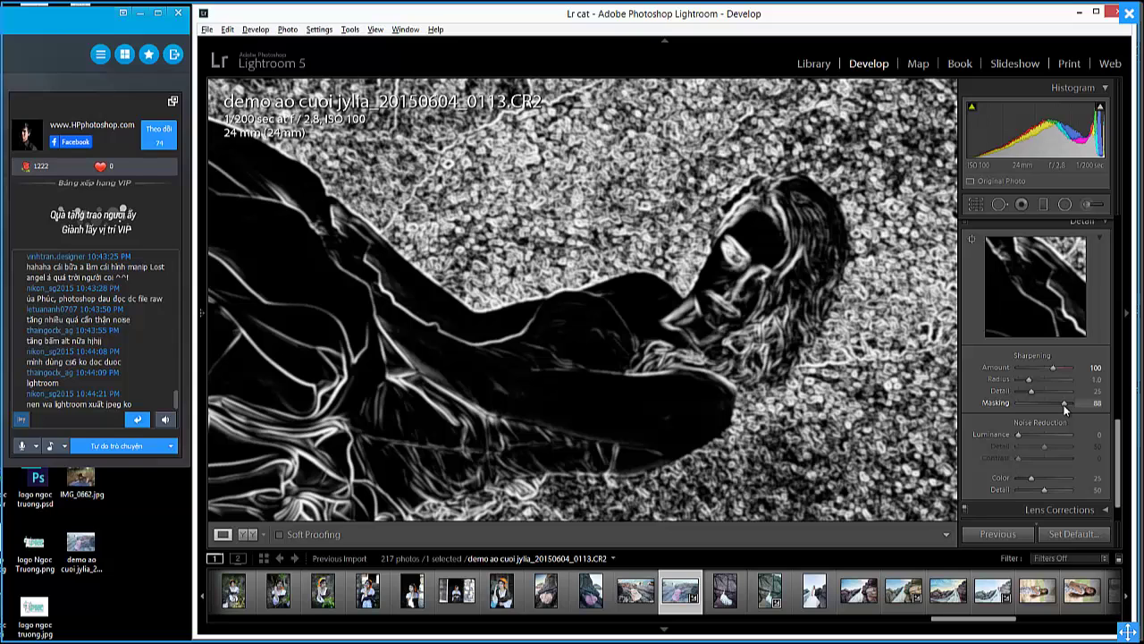
pyautogui.moveTo(1065, 406); pyautogui.dragTo(1067, 408)
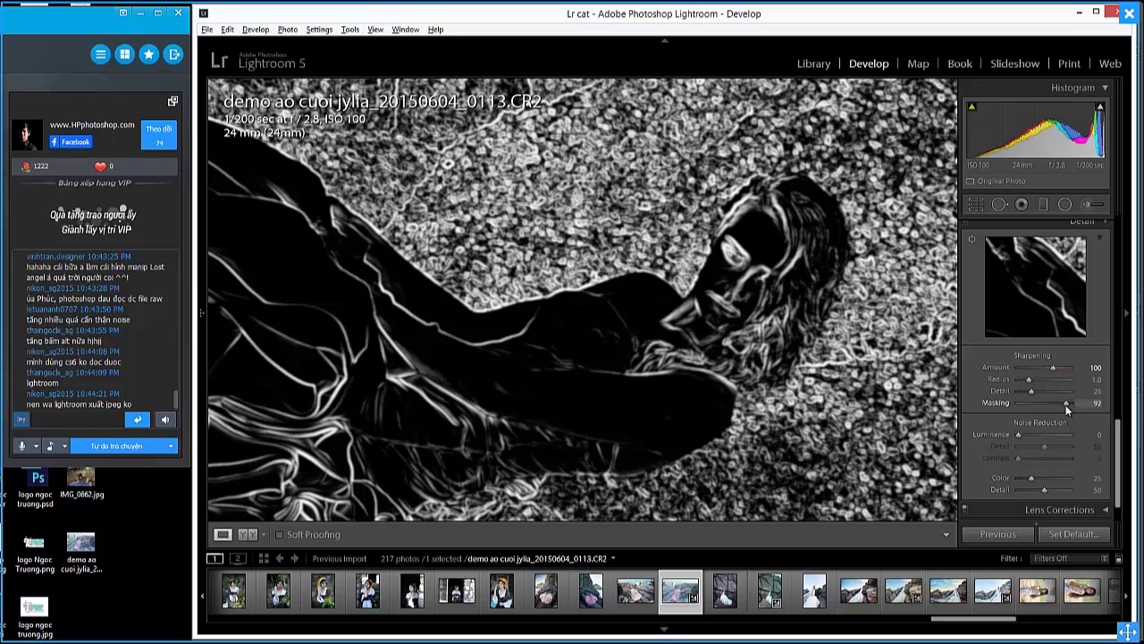
pyautogui.moveTo(1067, 408); pyautogui.dragTo(1064, 404)
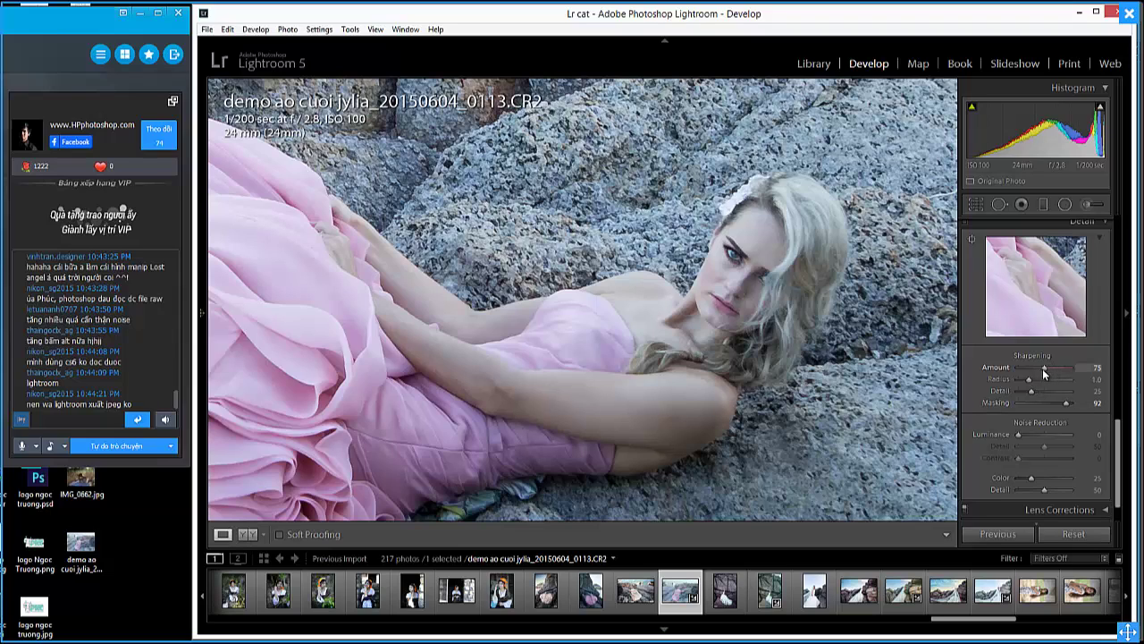
# Set sharpening Amount to 75 and Masking to 95, then view the whole photo.
pyautogui.click(1042, 368)
pyautogui.moveTo(1066, 404); pyautogui.dragTo(1068, 404)
pyautogui.click(688, 319)
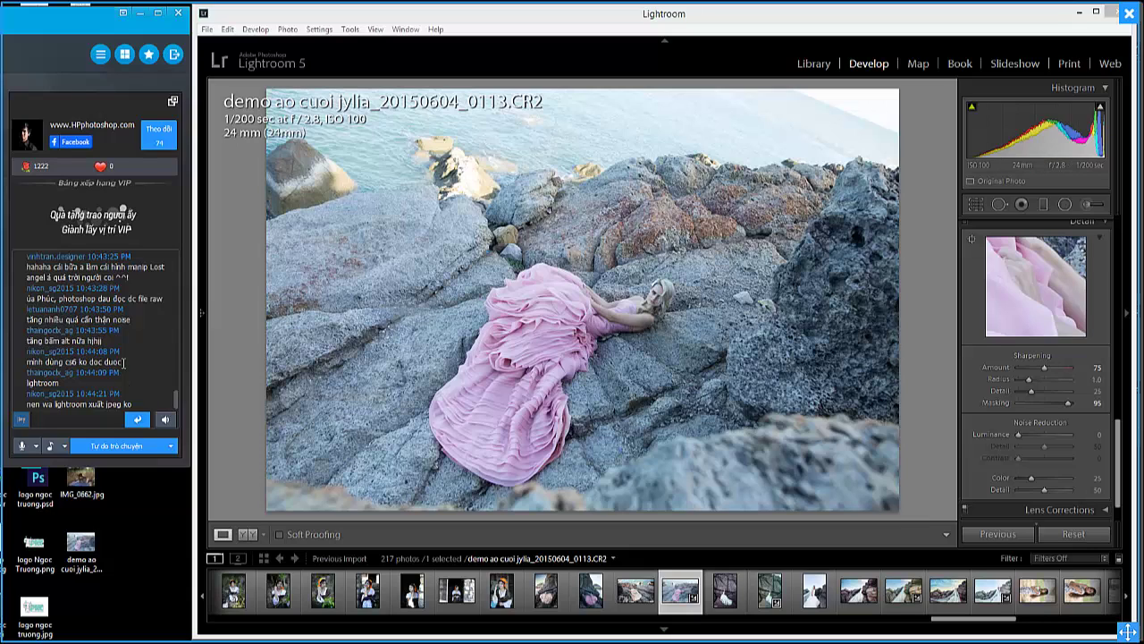
pyautogui.doubleClick(49, 372)
pyautogui.click(46, 362)
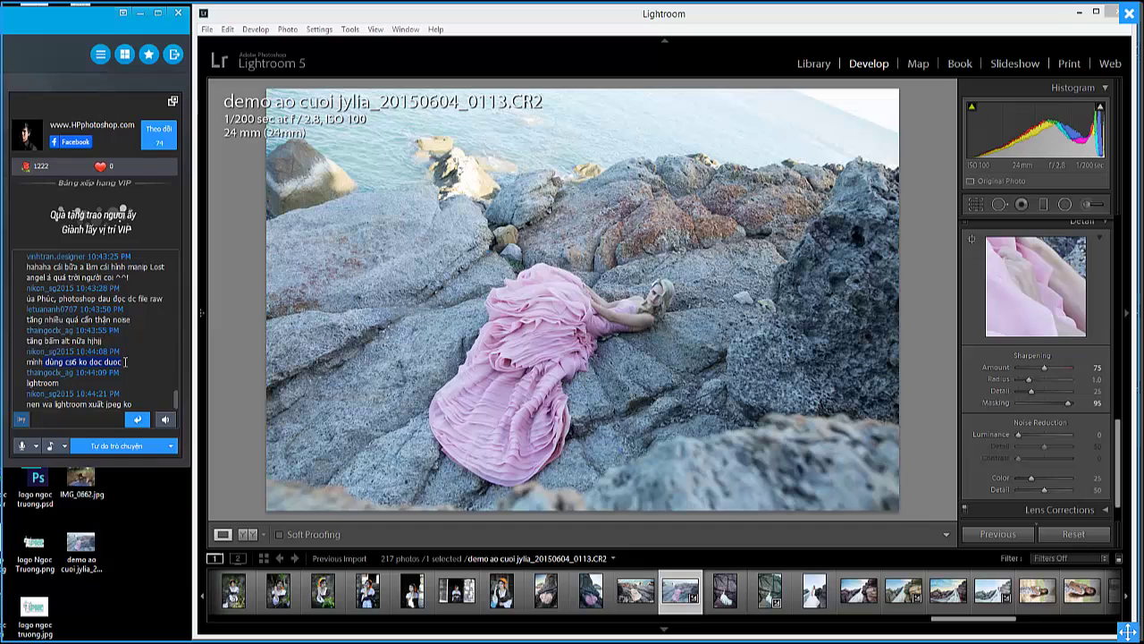
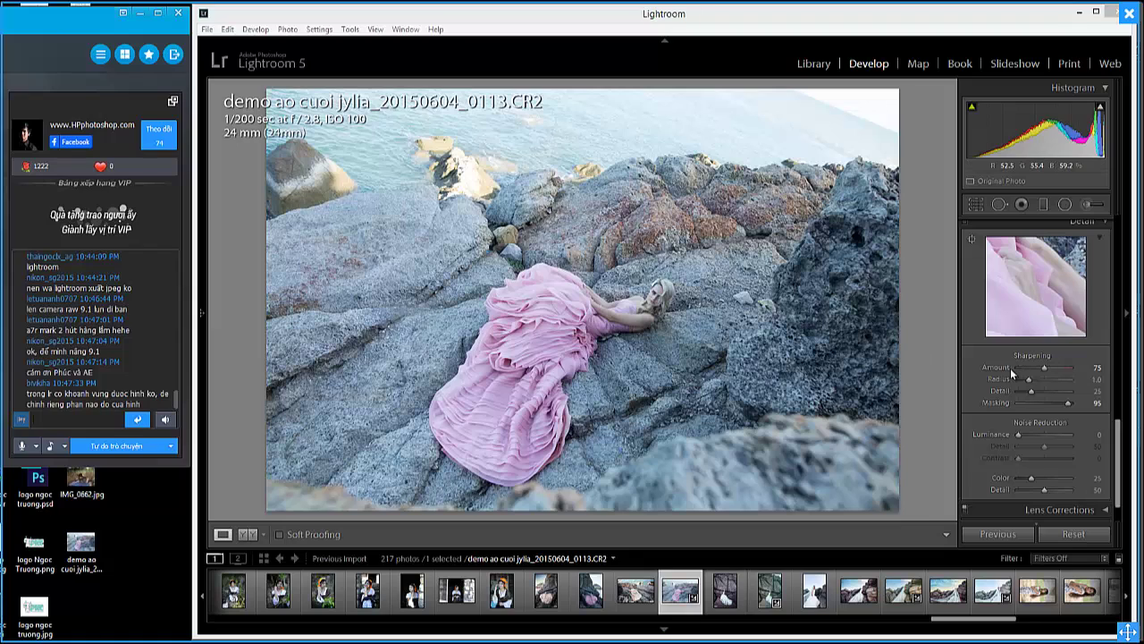
# Scroll the Develop panels back up to Basic and switch from Lightroom to Photoshop.
pyautogui.moveTo(1116, 435); pyautogui.dragTo(1128, 227)
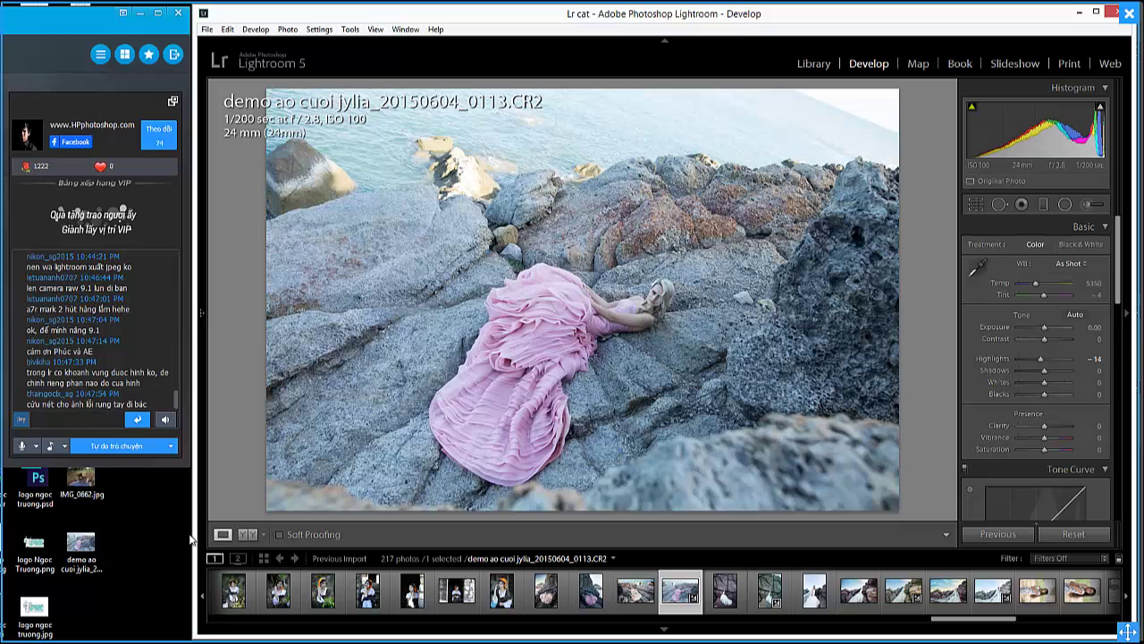
pyautogui.hotkey('ctrl', 'e')
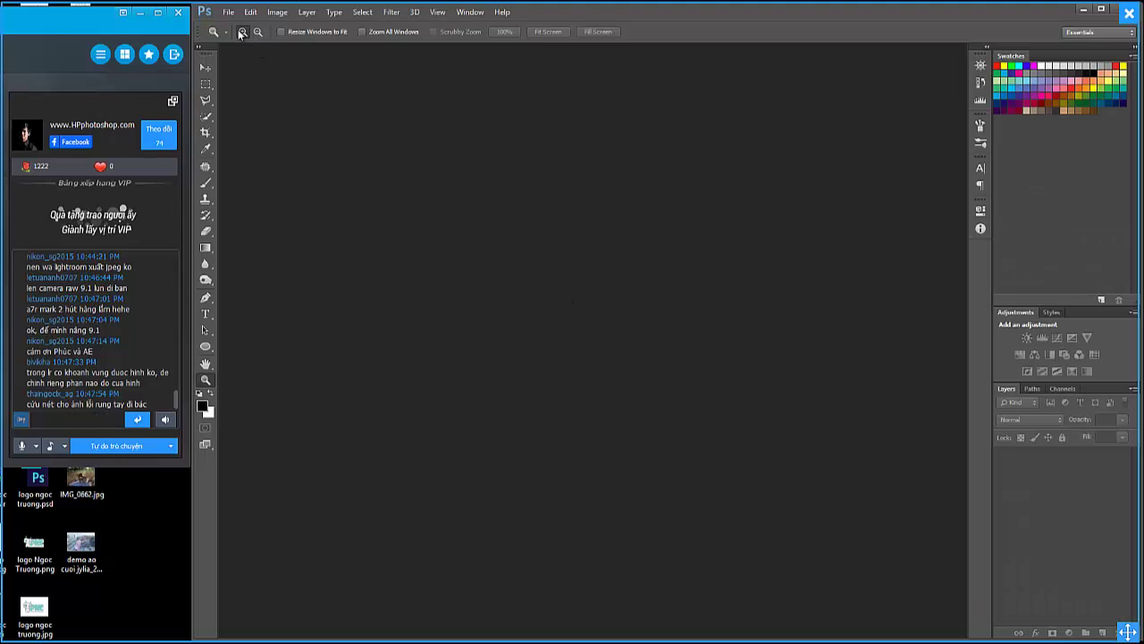
# Open the balloon photo DSC_5865.jpg from the File menu.
pyautogui.click(228, 12)
pyautogui.click(279, 53)
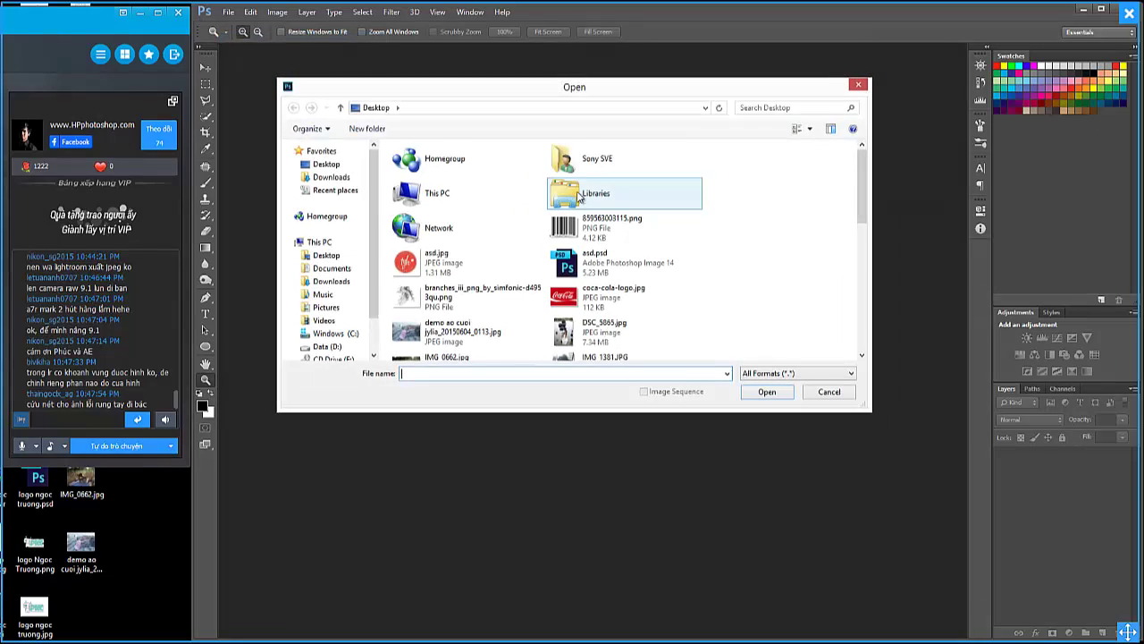
pyautogui.doubleClick(599, 327)
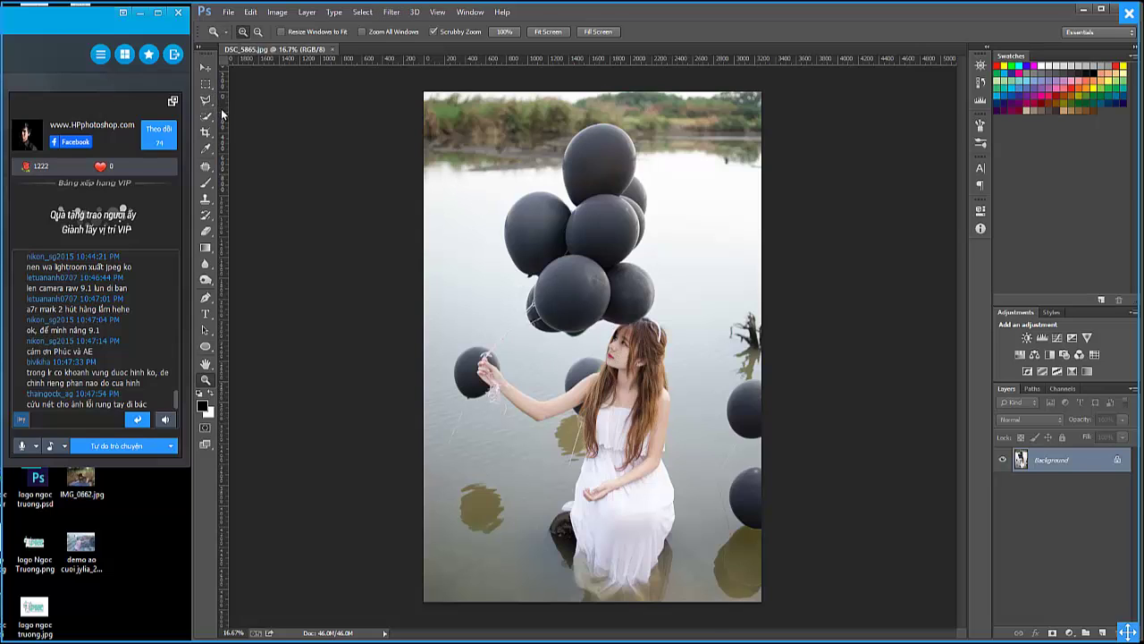
# Duplicate the Background layer and set the copy's opacity to 17%.
pyautogui.hotkey('ctrl', 'j')
pyautogui.click(206, 68)
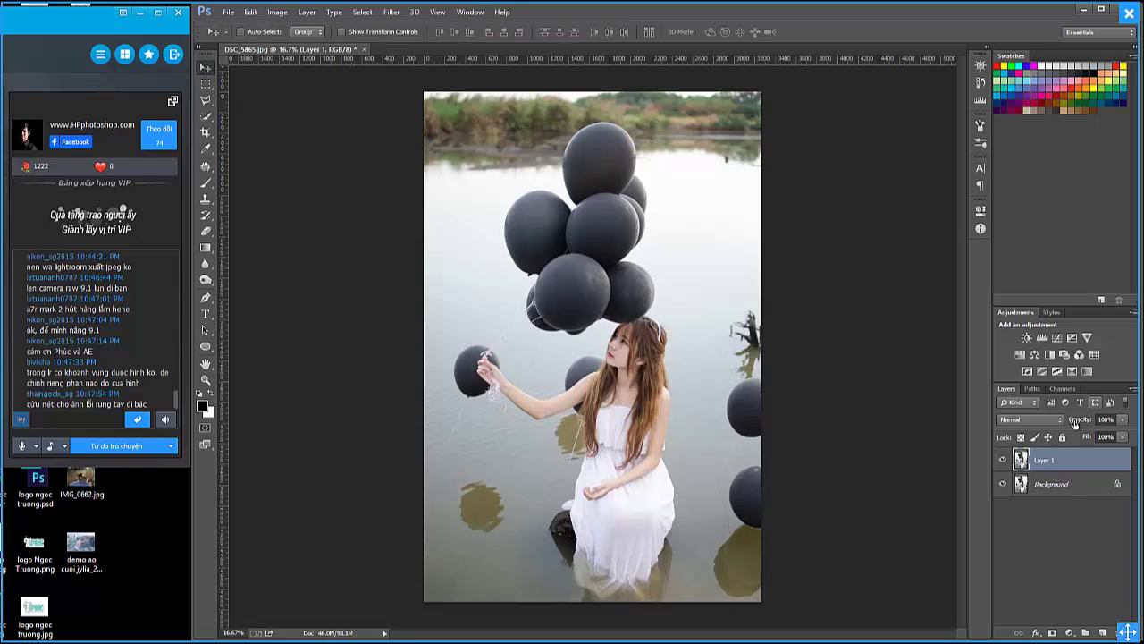
pyautogui.moveTo(1080, 420); pyautogui.dragTo(1031, 433)
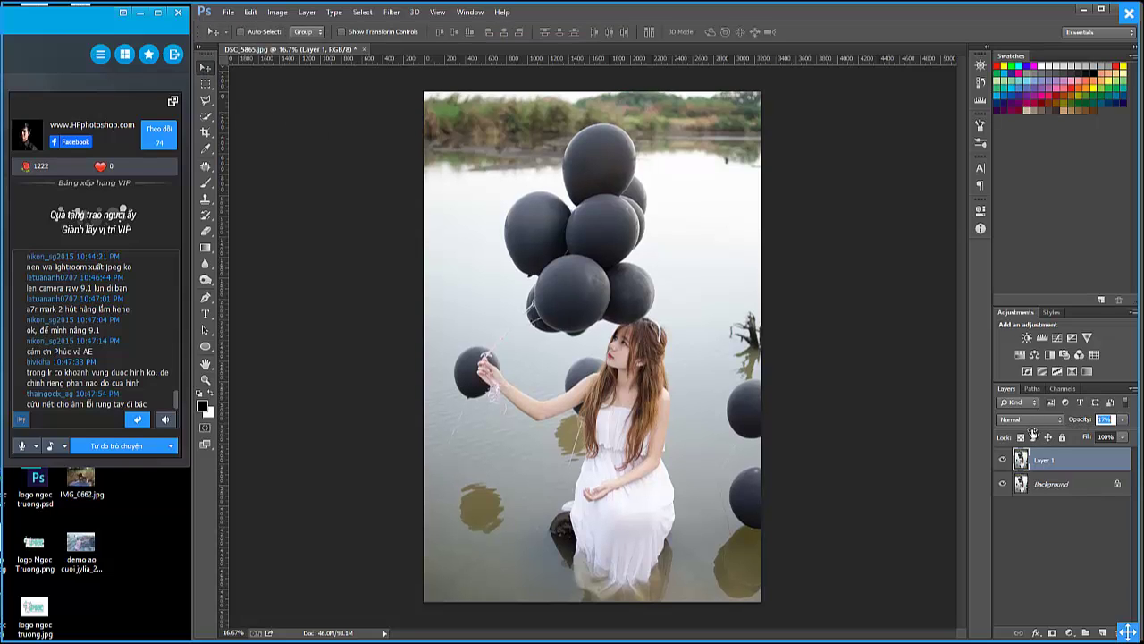
pyautogui.click(726, 407)
# Zoom in on the girl's face, then delete the duplicate Layer 1.
pyautogui.click(205, 379)
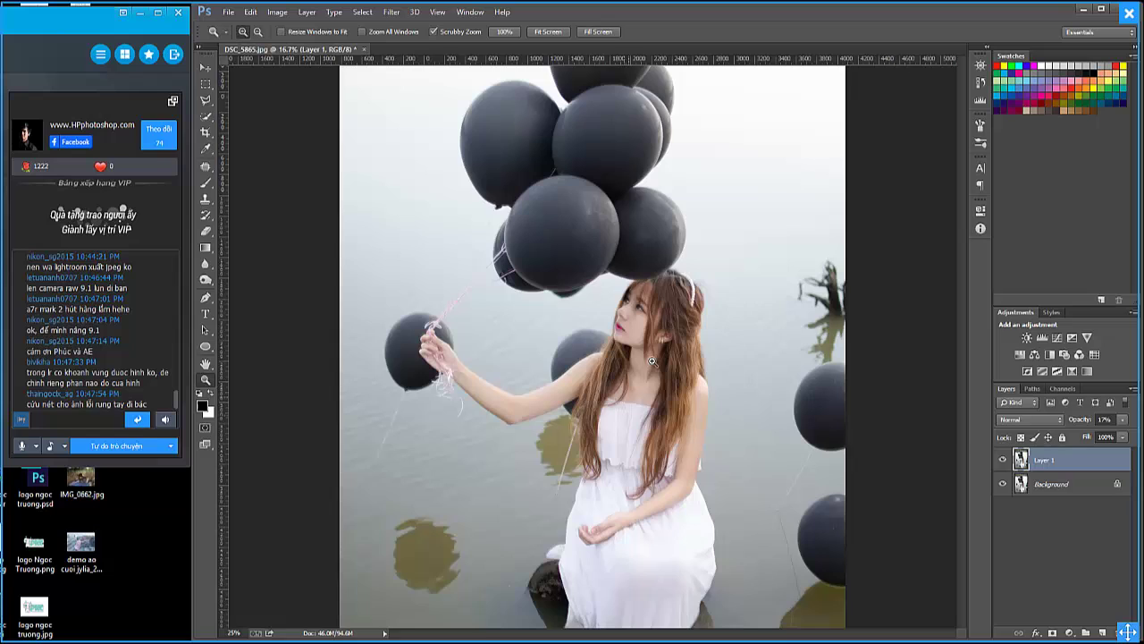
pyautogui.click(628, 399)
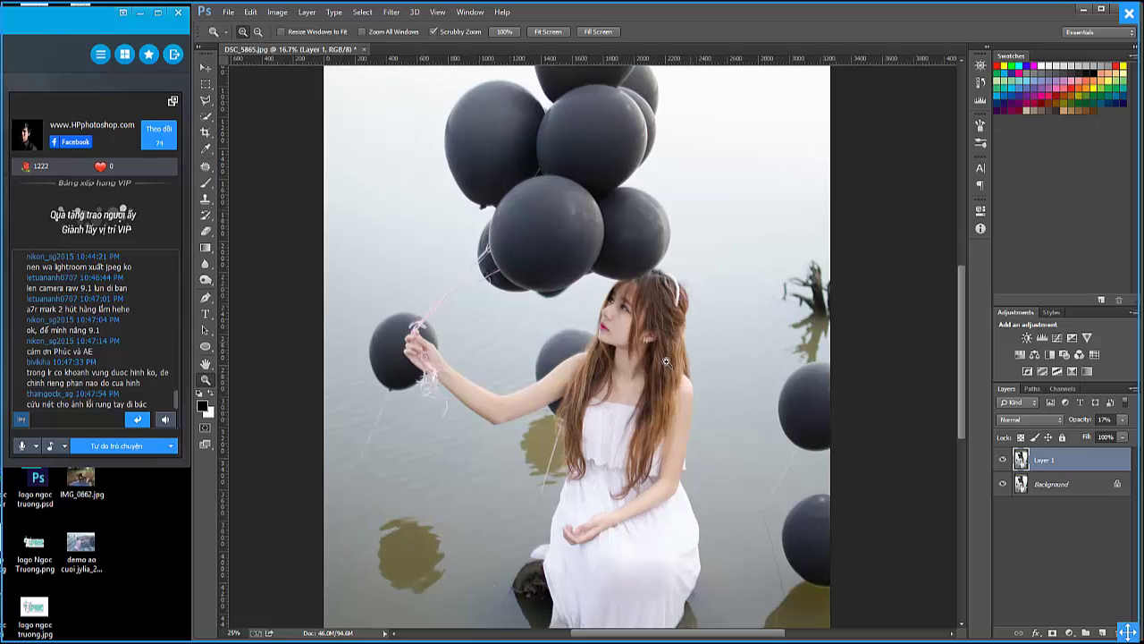
pyautogui.click(666, 361)
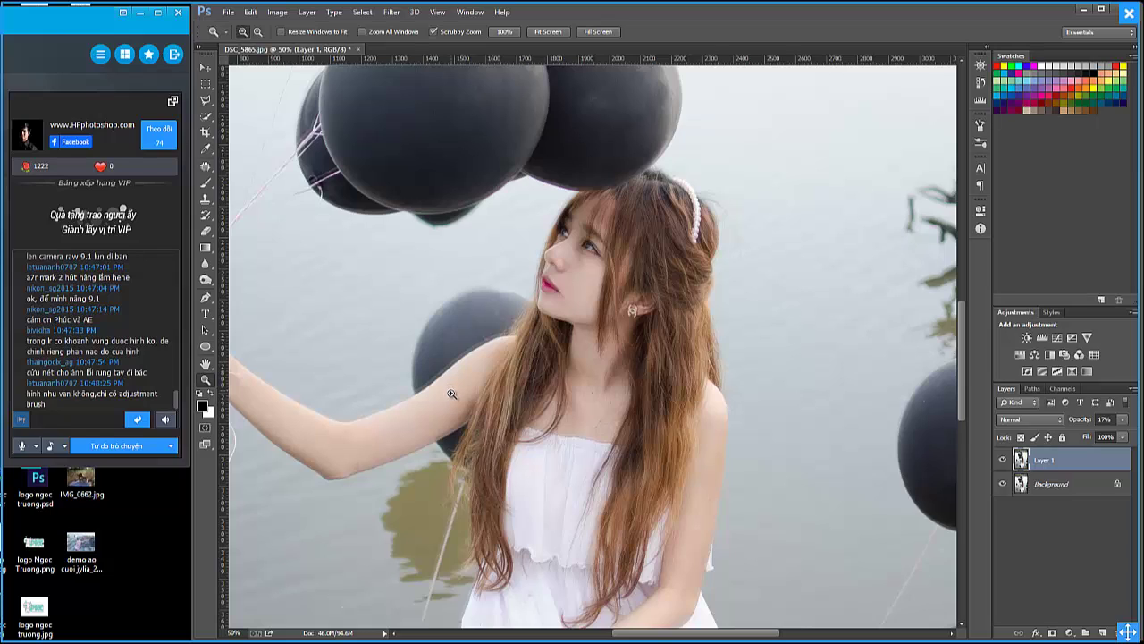
pyautogui.click(207, 69)
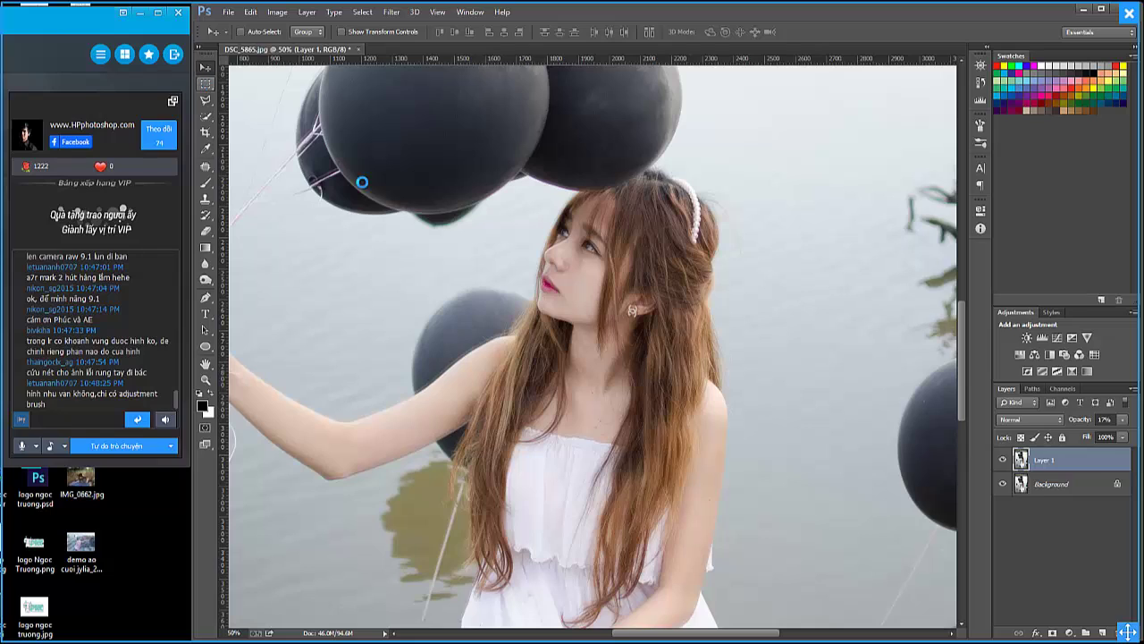
pyautogui.hotkey('ctrl', 'e')
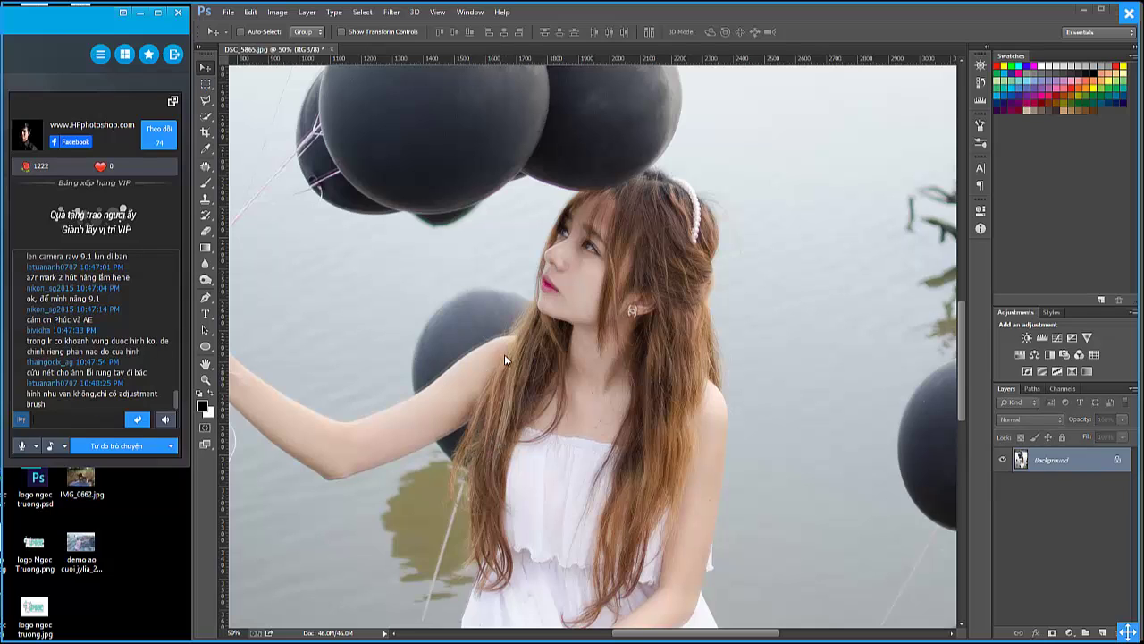
# Apply Filter > Sharpen > Shake Reduction after checking the lips and chin in the Detail loupe.
pyautogui.click(391, 12)
pyautogui.moveTo(404, 208)
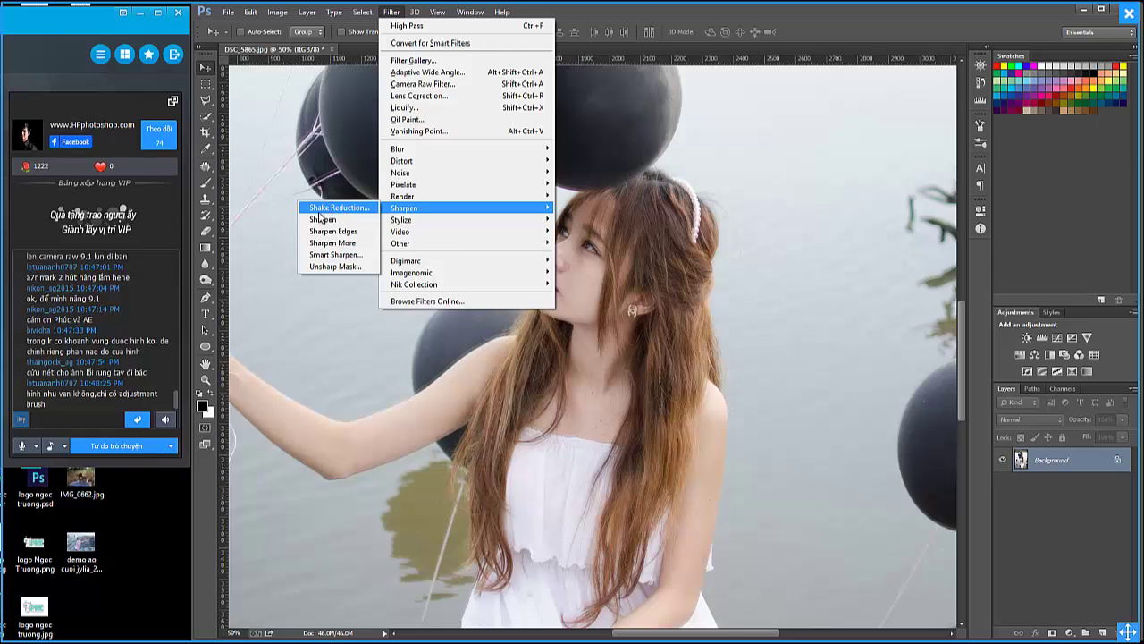
pyautogui.click(328, 211)
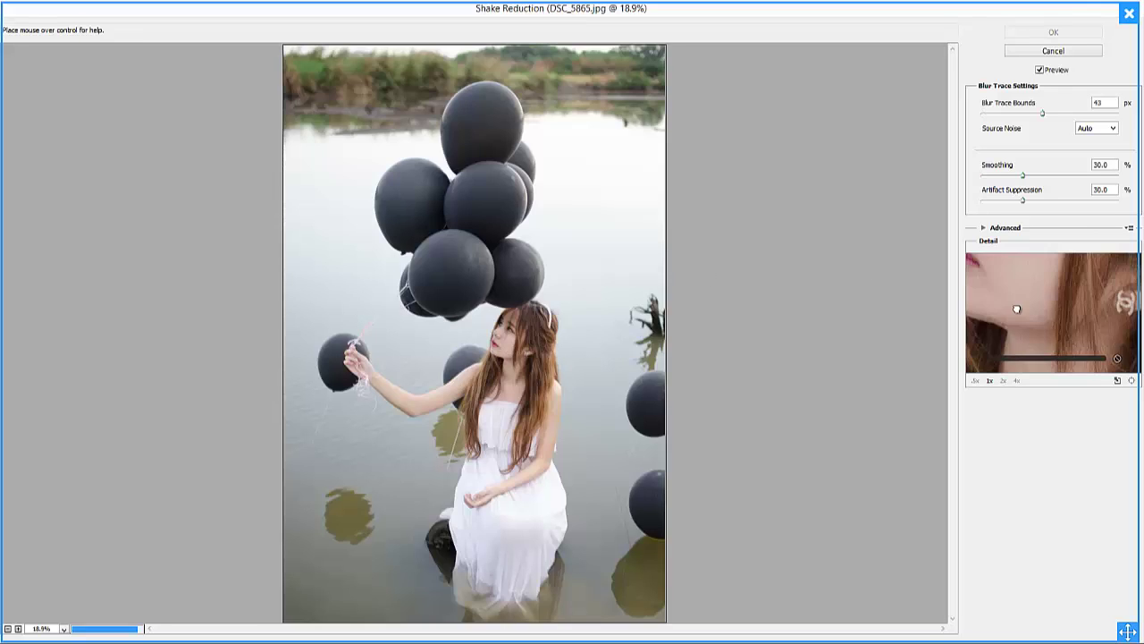
pyautogui.moveTo(1033, 310); pyautogui.dragTo(1023, 316)
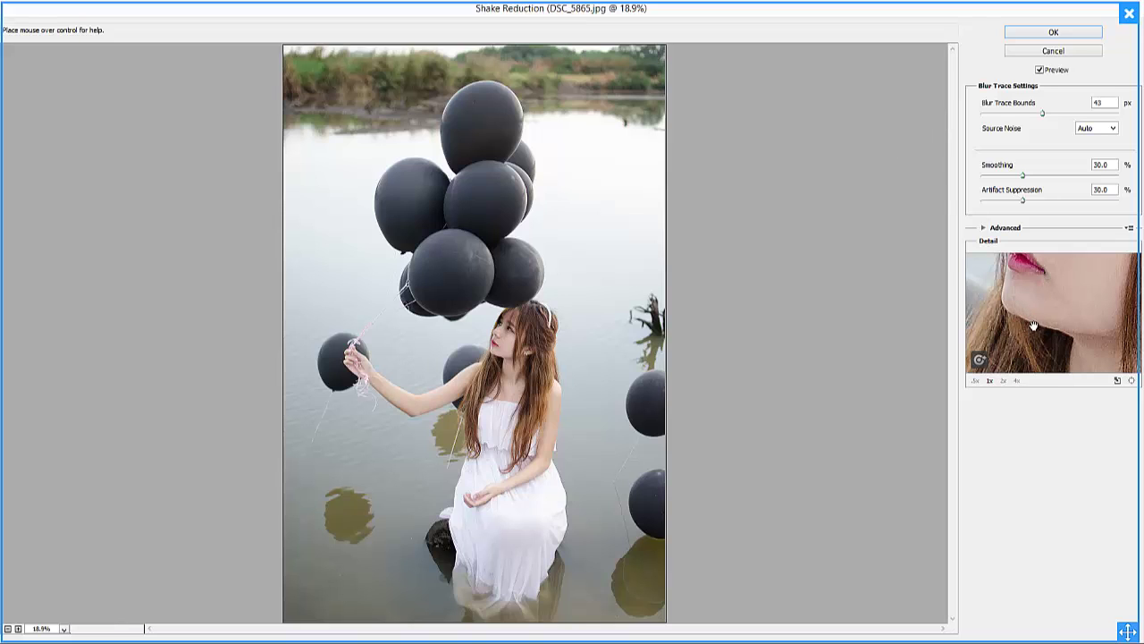
pyautogui.click(1073, 41)
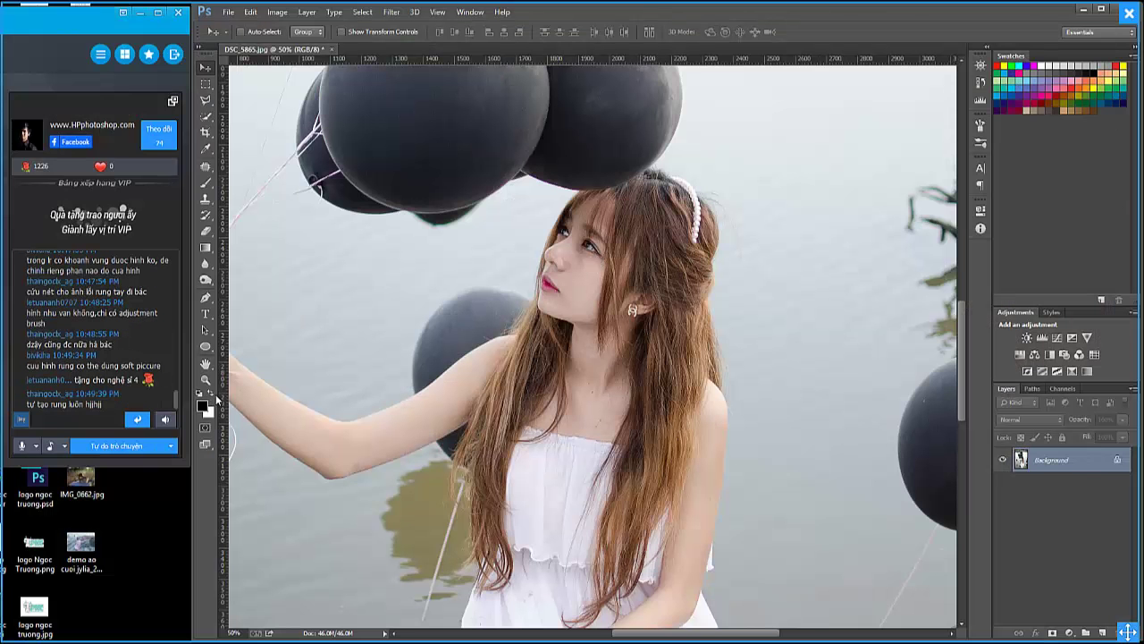
# Zoom in on the girl's face to 100% and browse the Filter menu without applying anything.
pyautogui.click(205, 379)
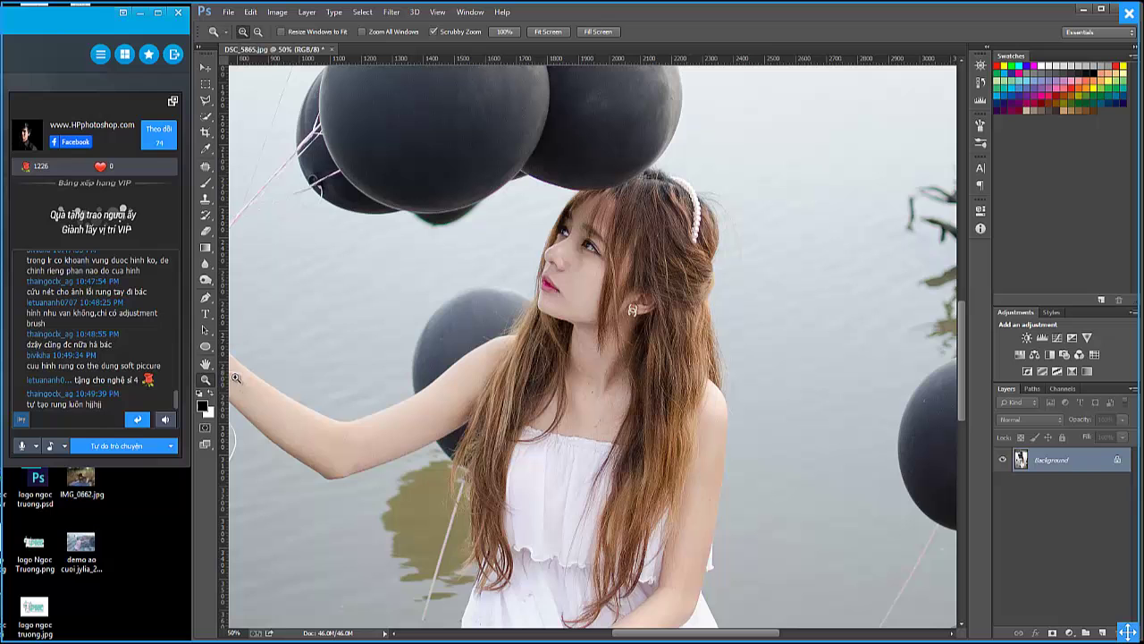
pyautogui.click(572, 318)
pyautogui.click(536, 319)
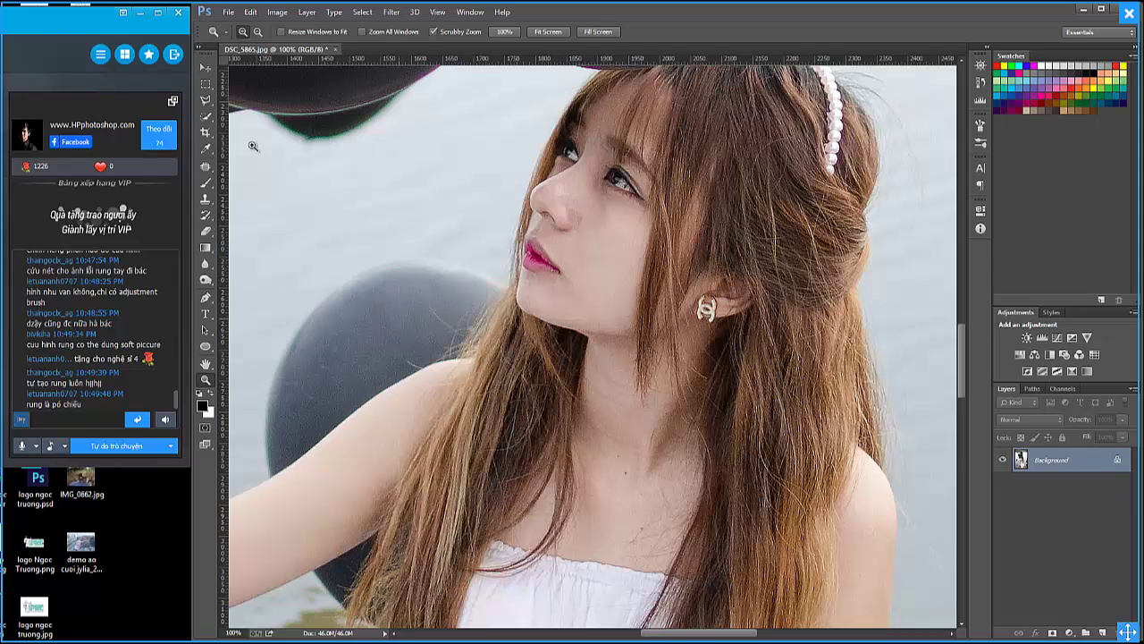
pyautogui.click(390, 14)
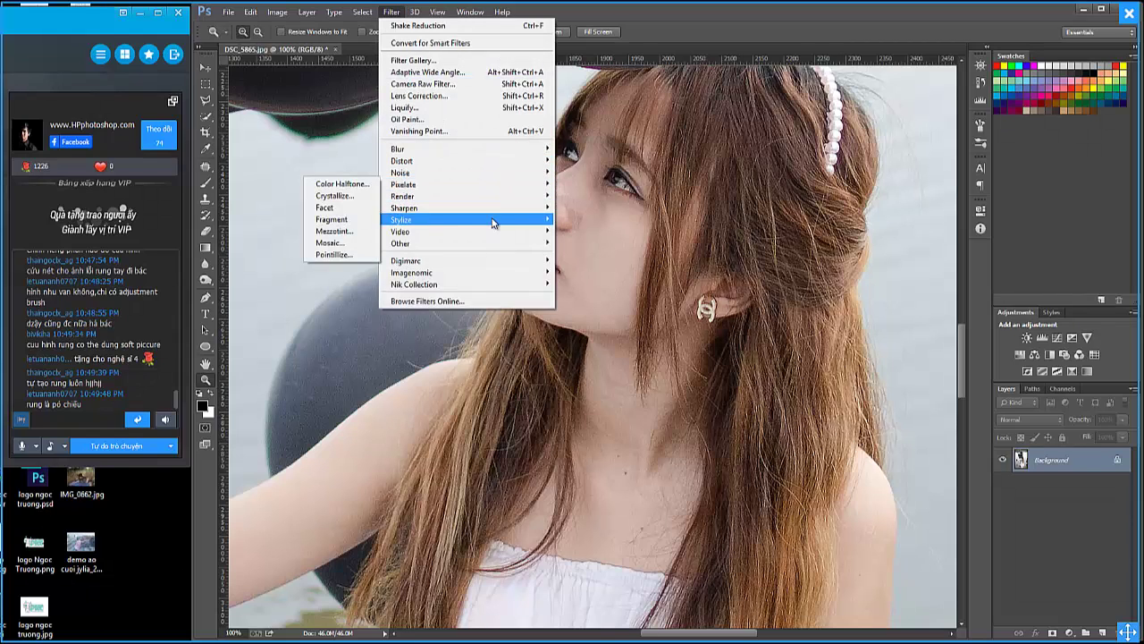
pyautogui.moveTo(404, 207)
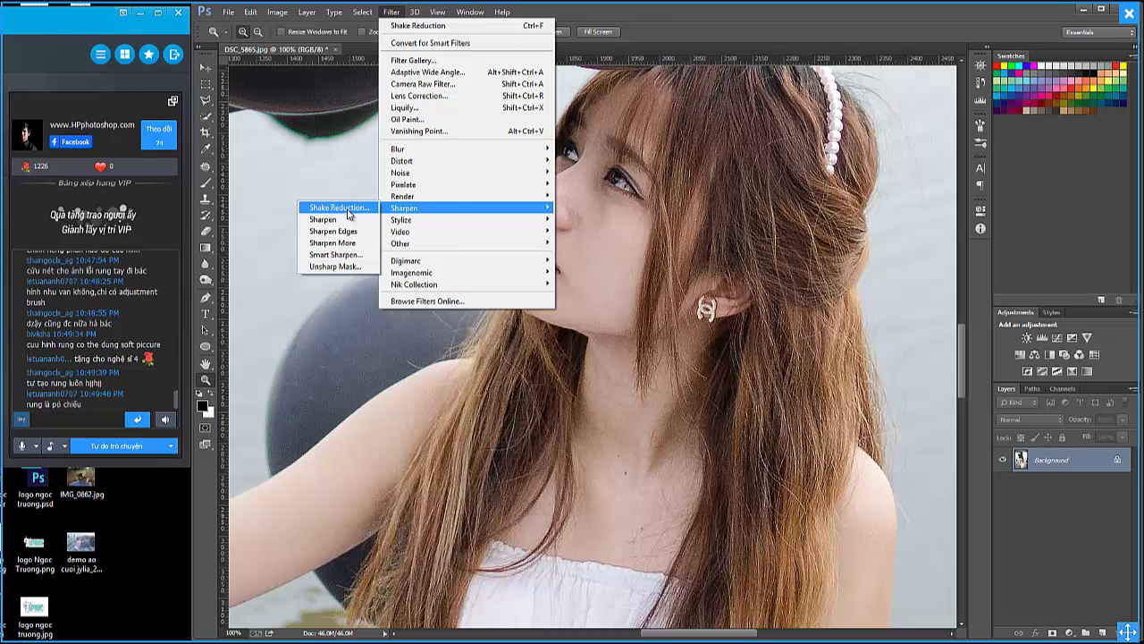
pyautogui.click(741, 205)
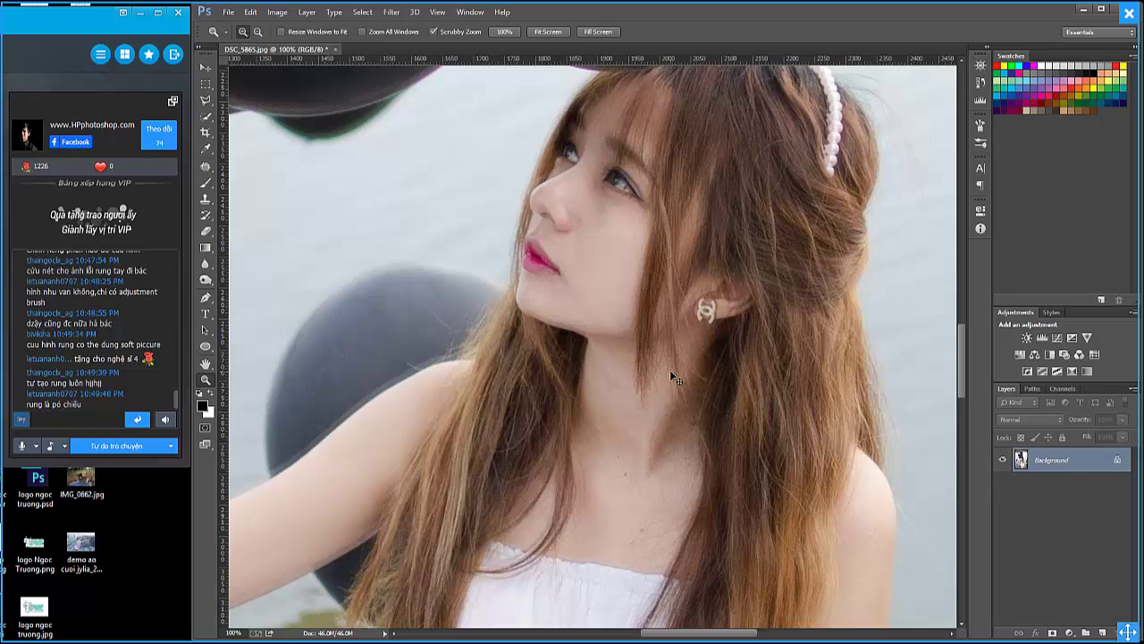
pyautogui.click(392, 12)
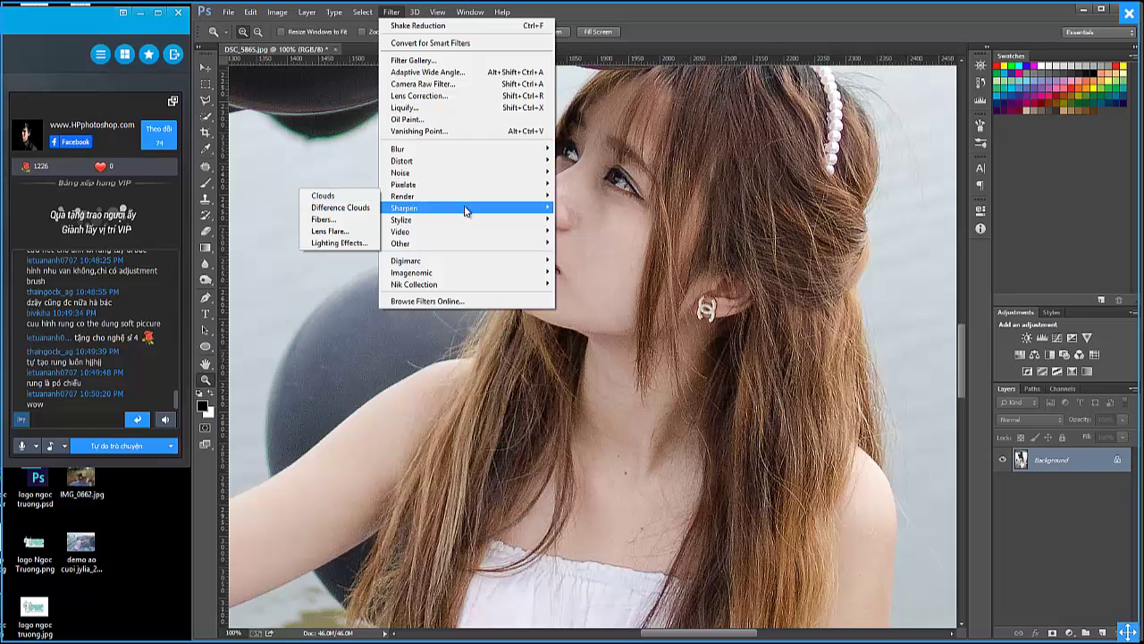
pyautogui.moveTo(404, 208)
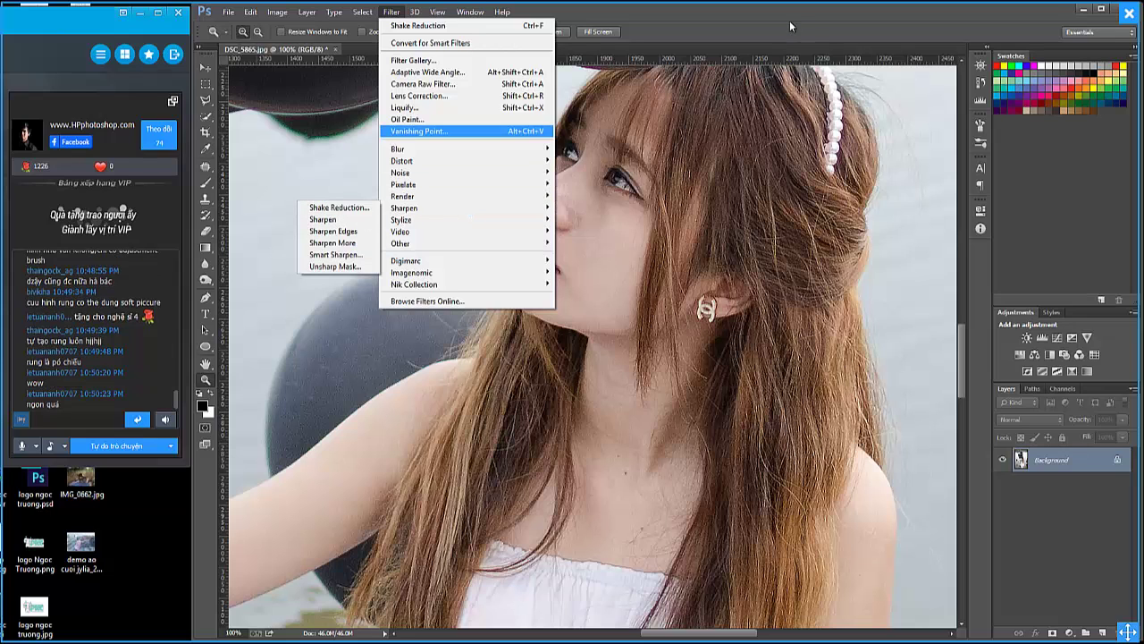
pyautogui.click(722, 225)
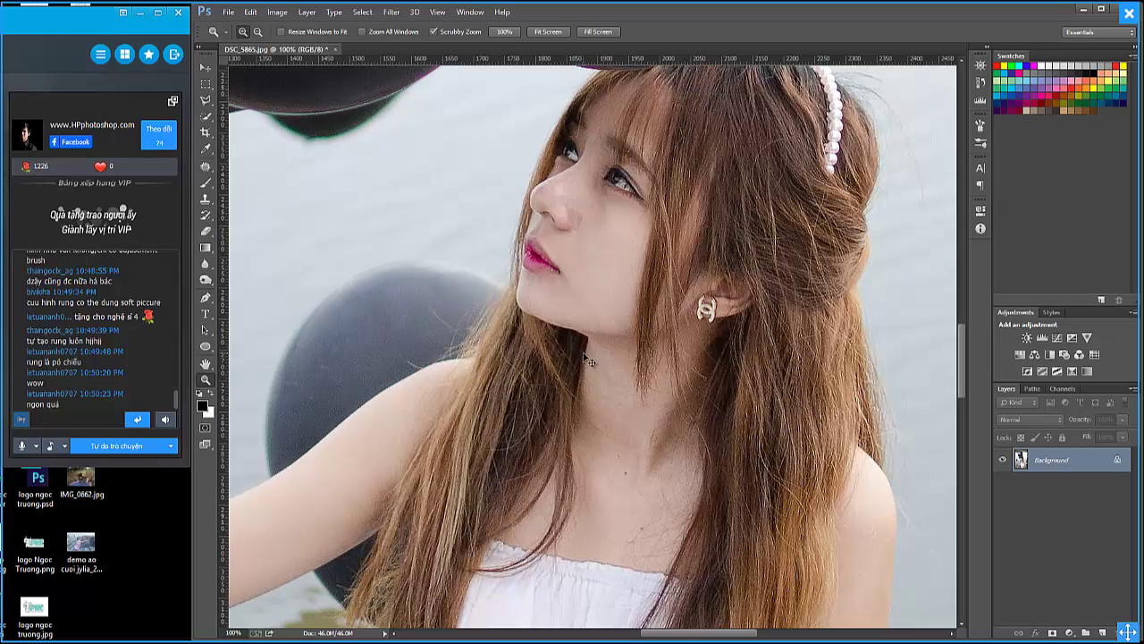
# Zoom out to see the balloons, then back in closely on the chin and lips.
pyautogui.keyDown('alt'); pyautogui.click(596, 315); pyautogui.keyUp('alt')
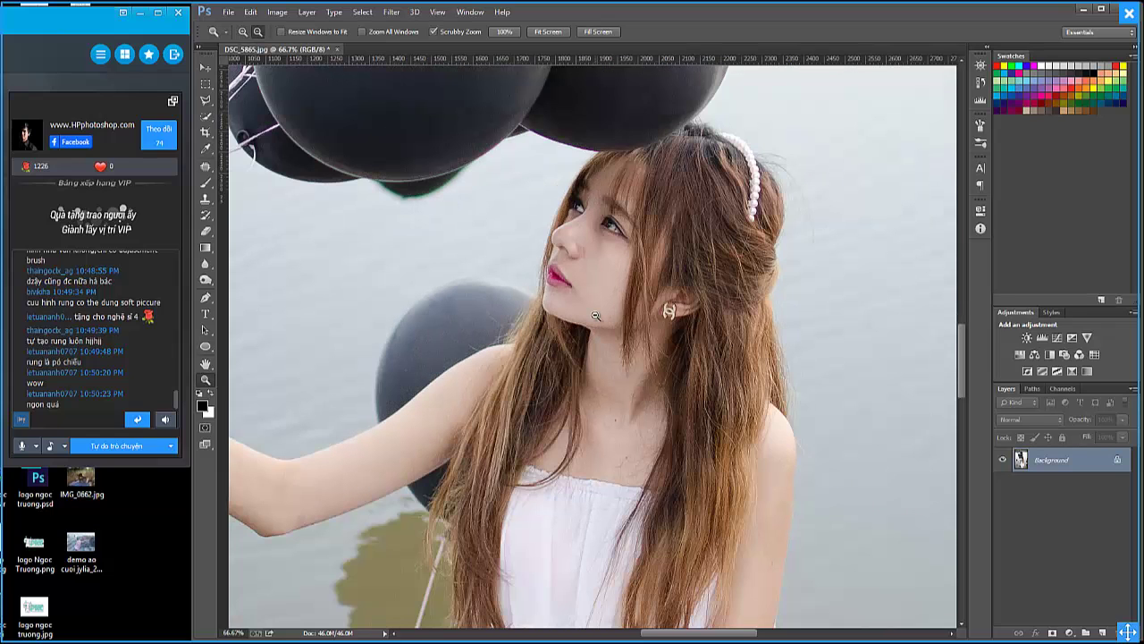
pyautogui.keyDown('alt'); pyautogui.click(595, 315); pyautogui.keyUp('alt')
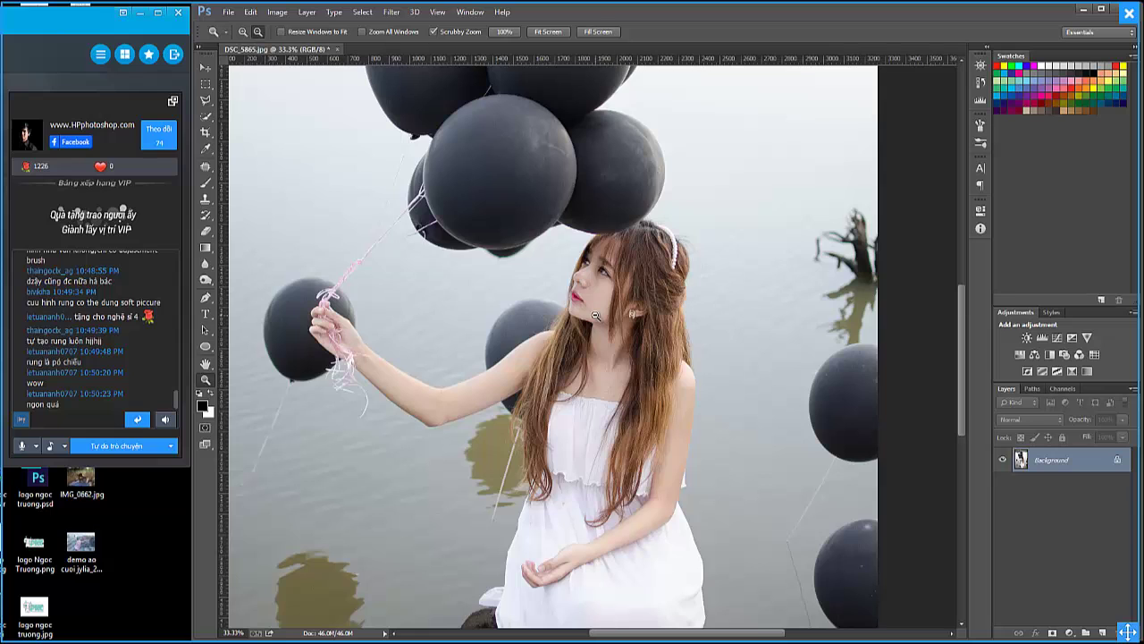
pyautogui.keyDown('alt'); pyautogui.click(596, 316); pyautogui.keyUp('alt')
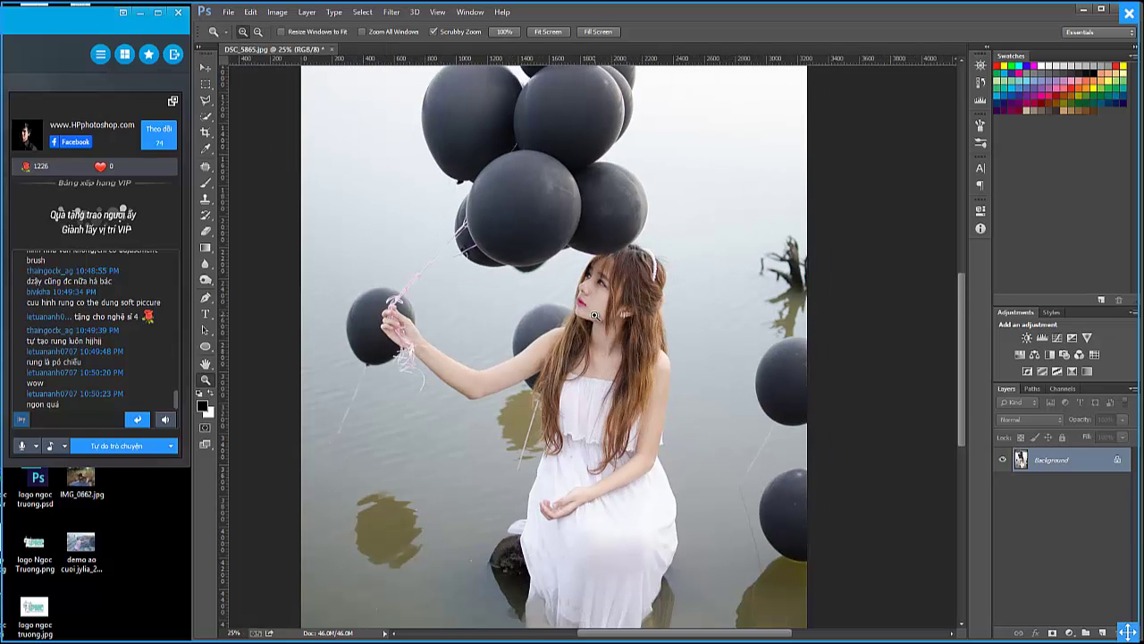
pyautogui.click(595, 316)
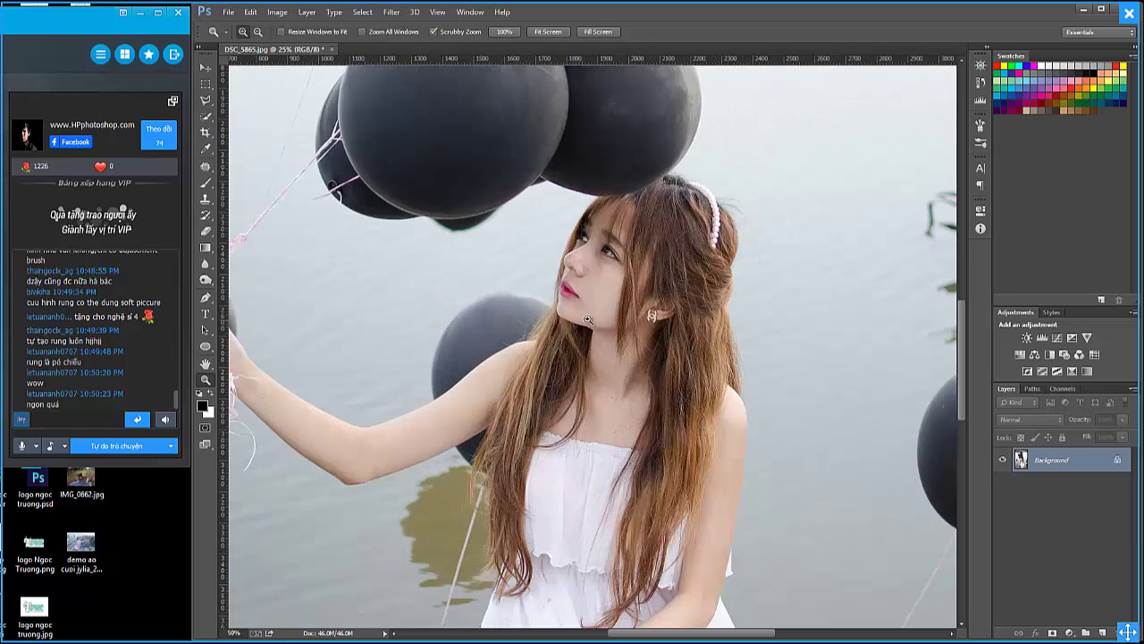
pyautogui.click(595, 316)
pyautogui.click(576, 325)
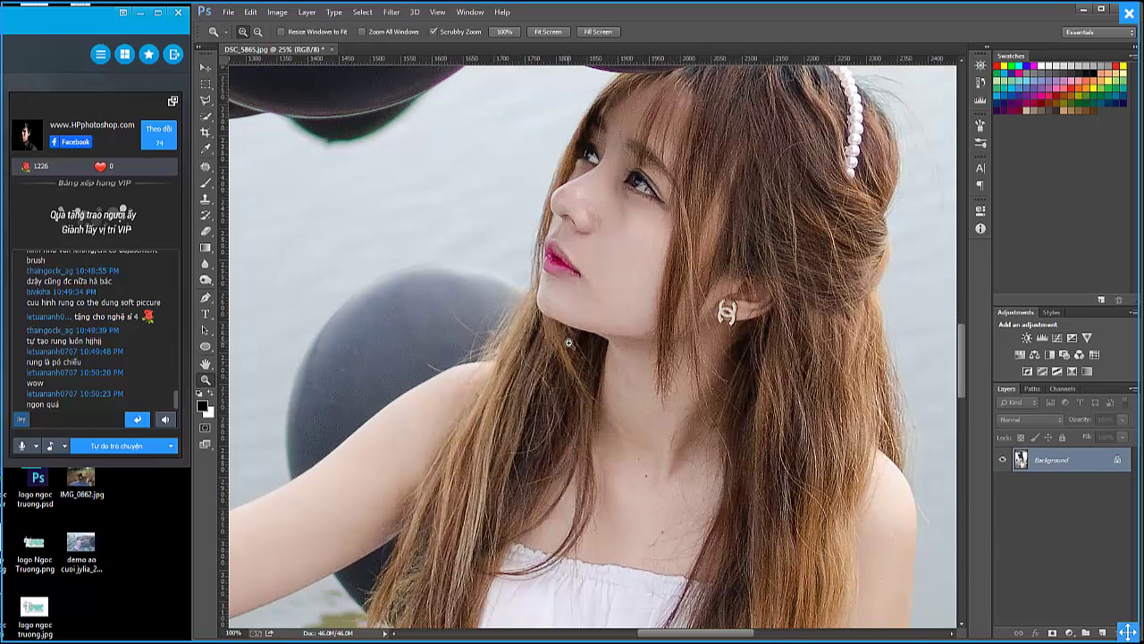
pyautogui.click(572, 336)
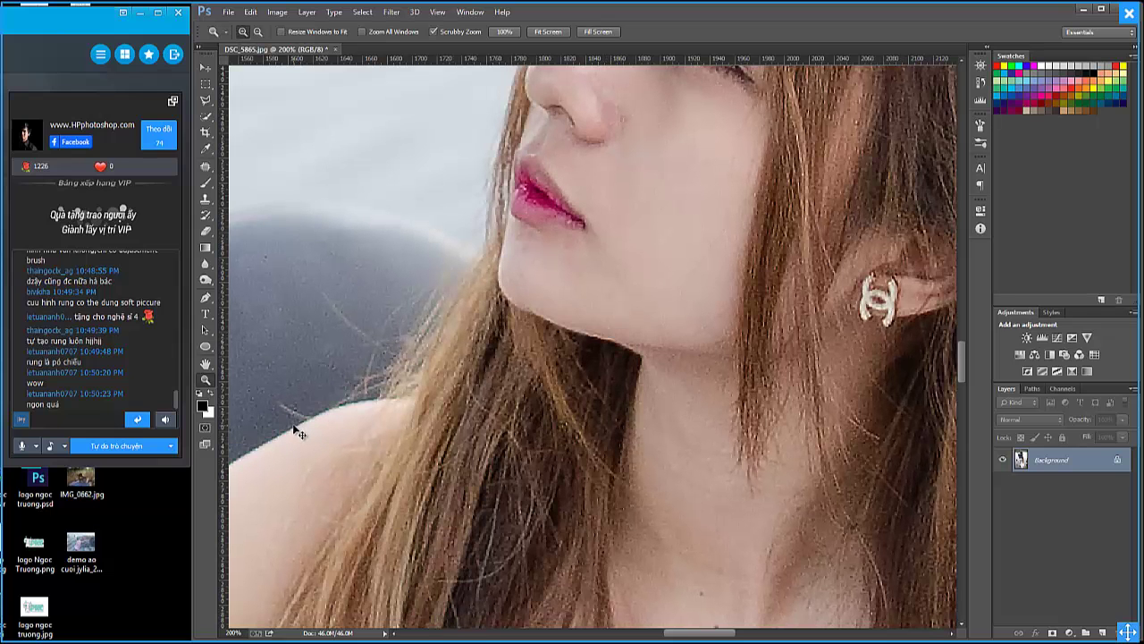
# Zoom out and pan until the whole balloon photo shows at 25%.
pyautogui.keyDown('alt'); pyautogui.click(407, 329); pyautogui.keyUp('alt')
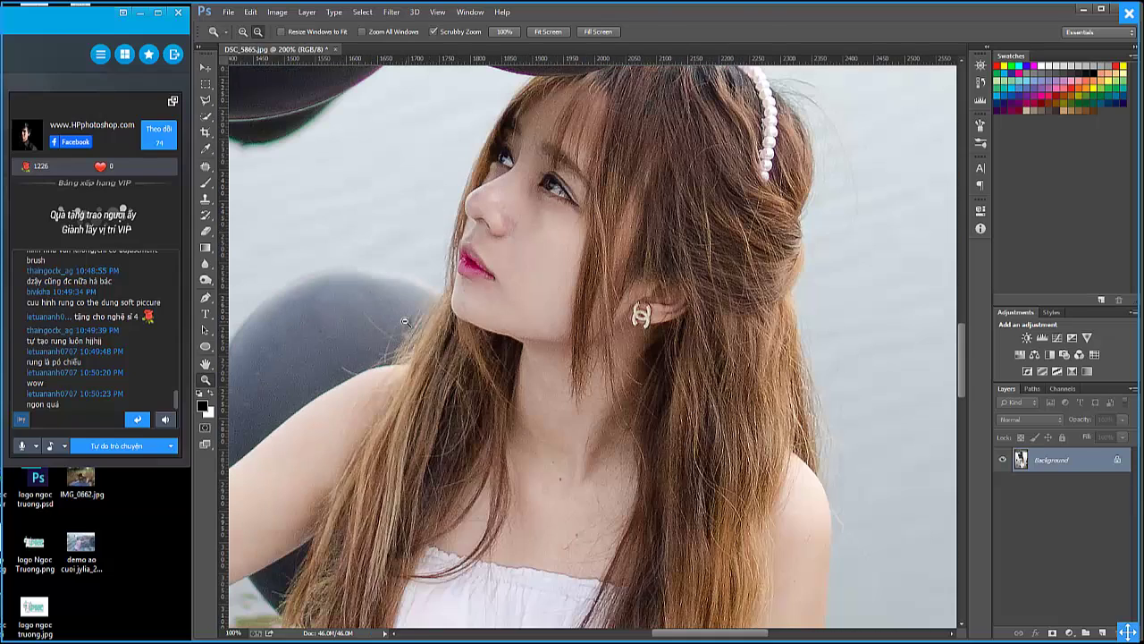
pyautogui.keyDown('alt'); pyautogui.click(405, 321); pyautogui.keyUp('alt')
pyautogui.moveTo(644, 291); pyautogui.dragTo(614, 319)
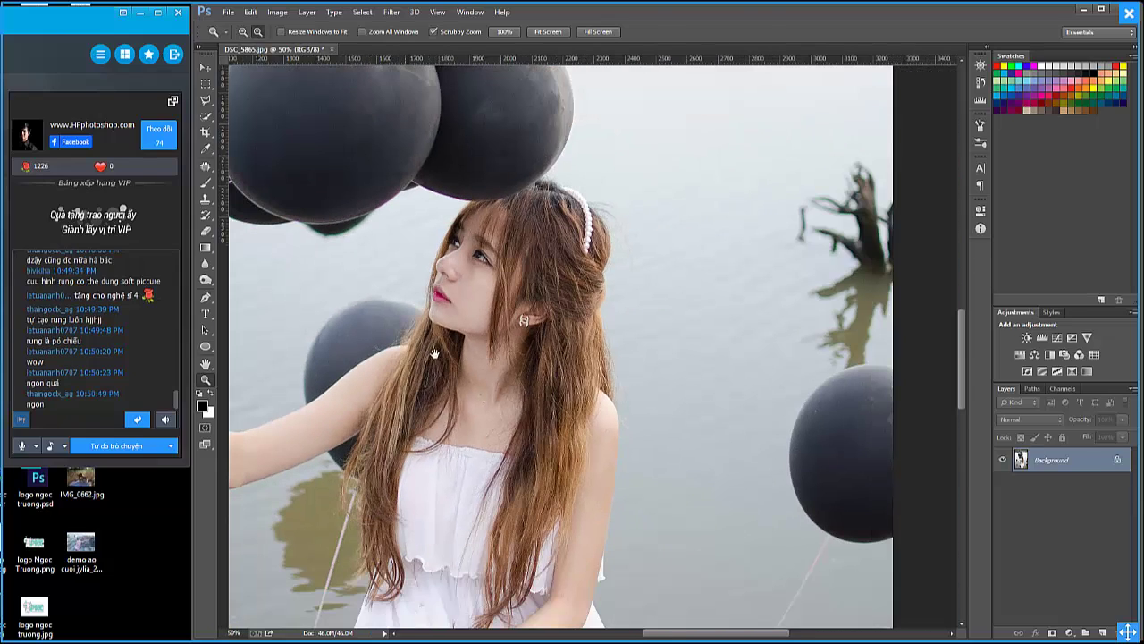
pyautogui.keyDown('alt'); pyautogui.click(614, 318); pyautogui.keyUp('alt')
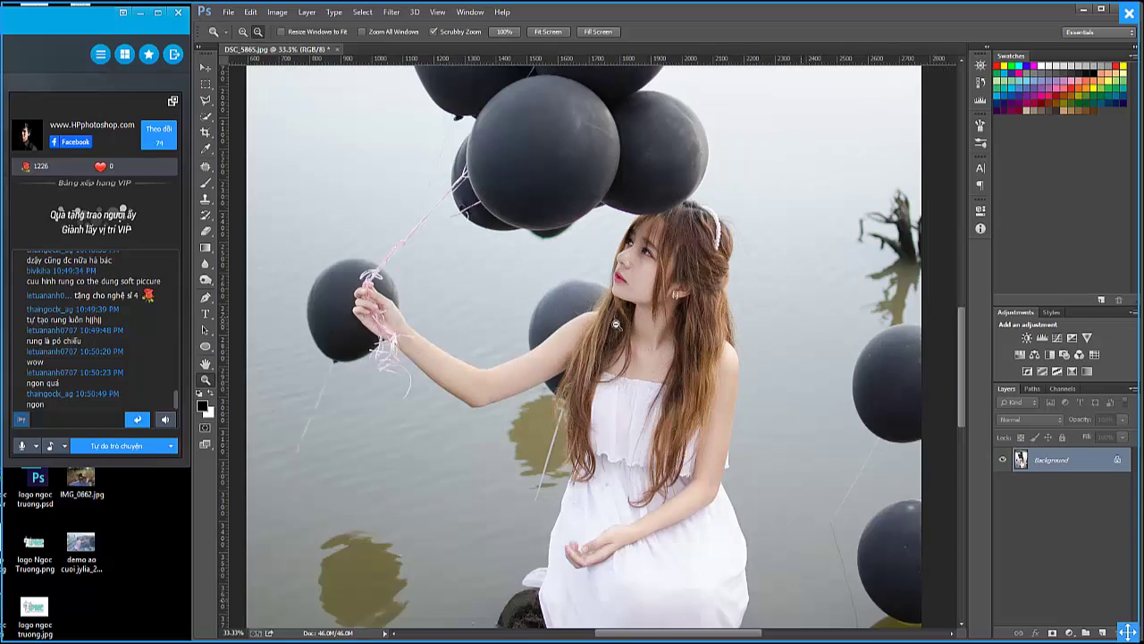
pyautogui.keyDown('alt'); pyautogui.click(616, 324); pyautogui.keyUp('alt')
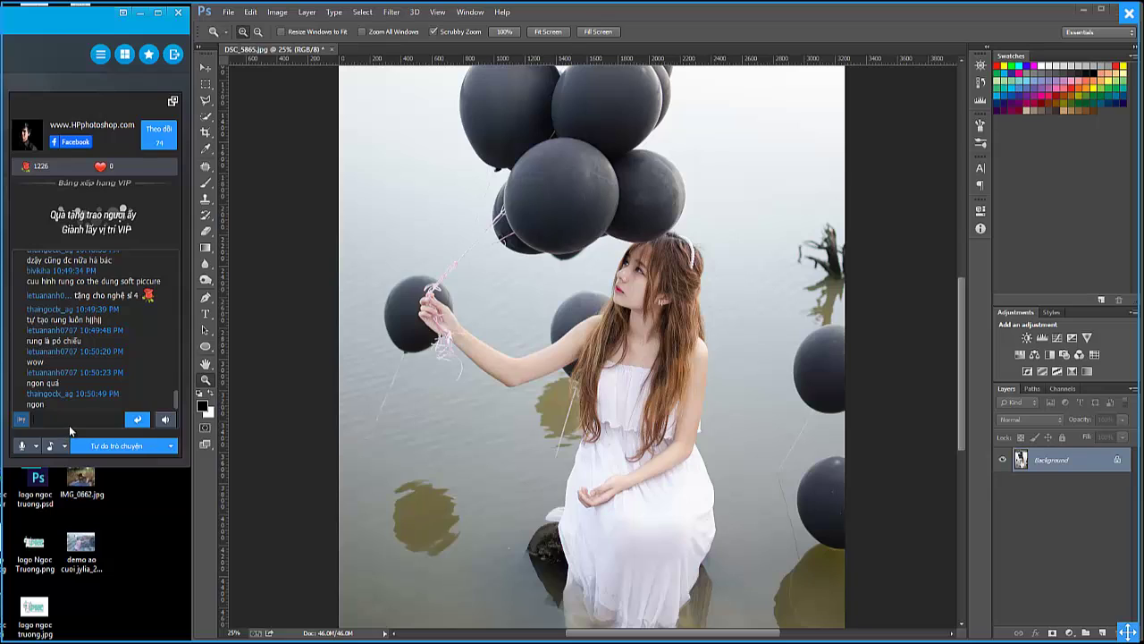
pyautogui.write('cacn ')
pyautogui.write('còn t')
pyautogui.write(' :v')
pyautogui.press('Return')
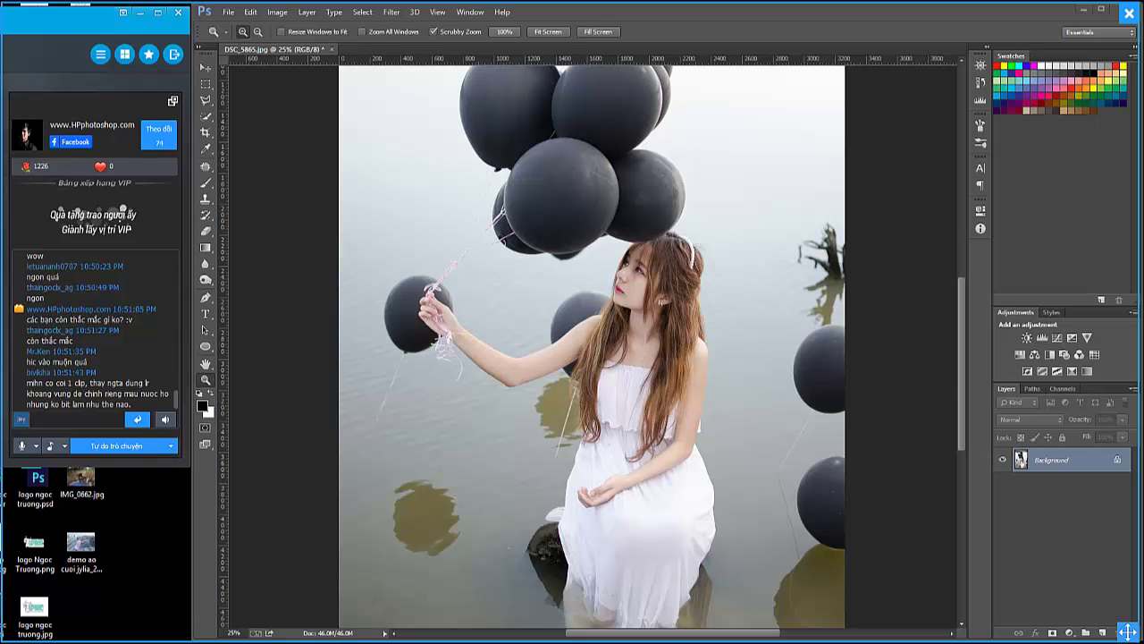
# Switch to Lightroom and load SKY_0138.JPG from the filmstrip into Develop.
pyautogui.hotkey('alt', 'Tab')
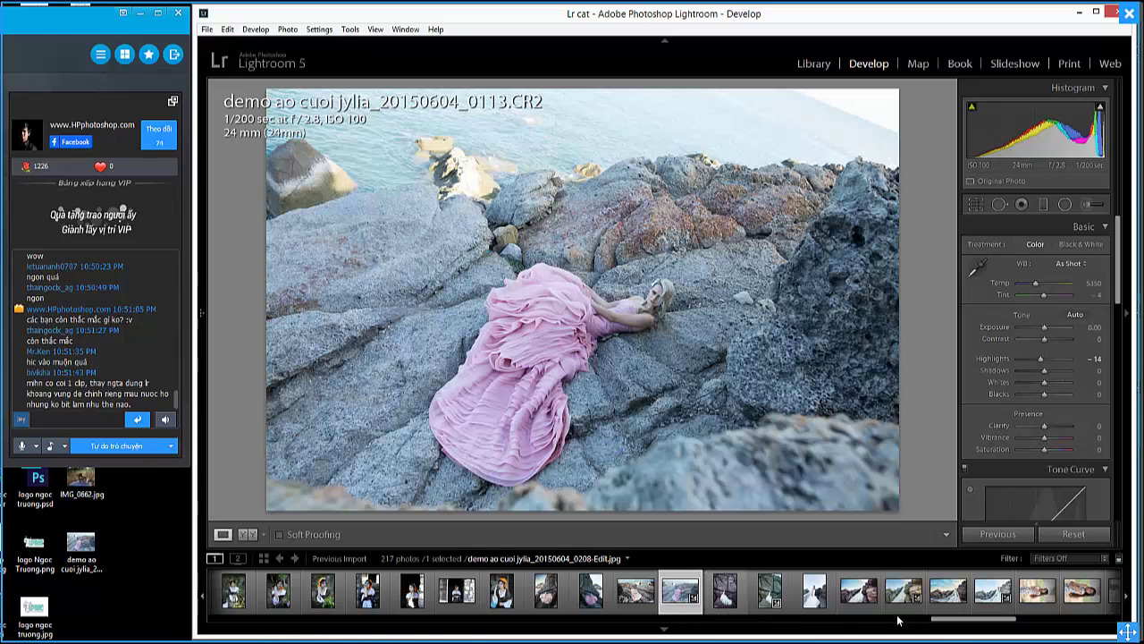
pyautogui.scroll(-4, 696, 595)
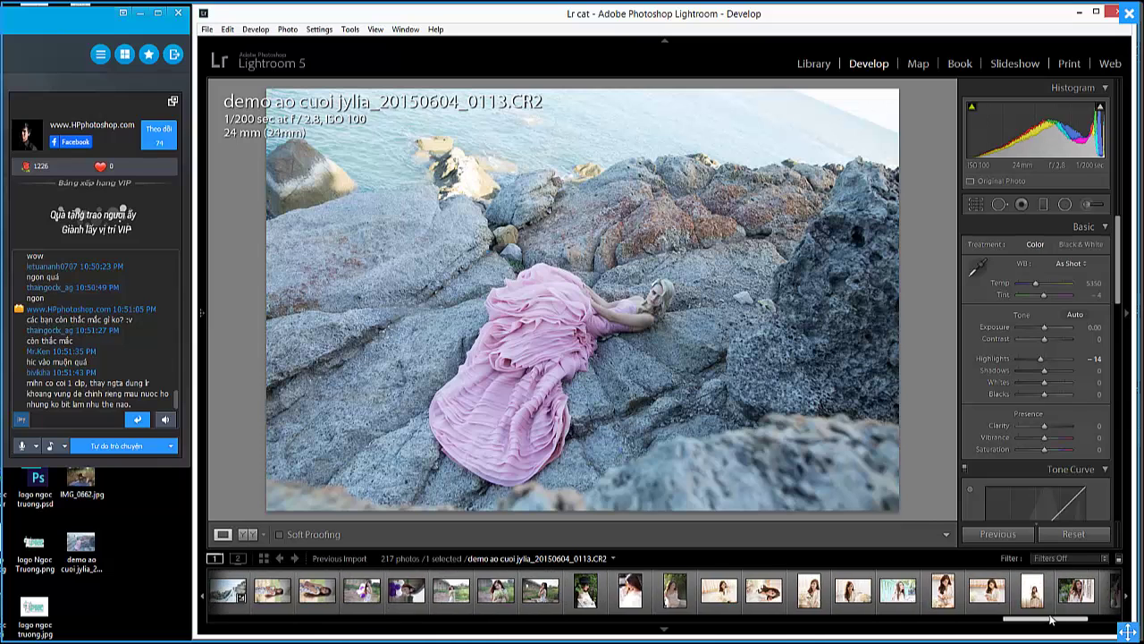
pyautogui.moveTo(914, 618); pyautogui.dragTo(501, 613)
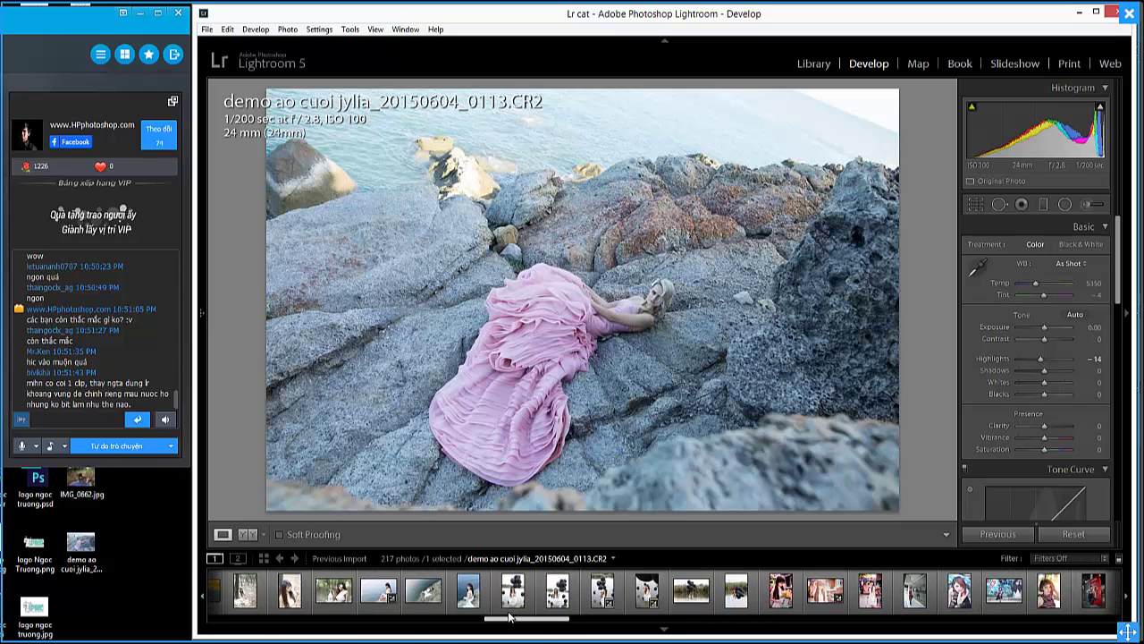
pyautogui.click(522, 590)
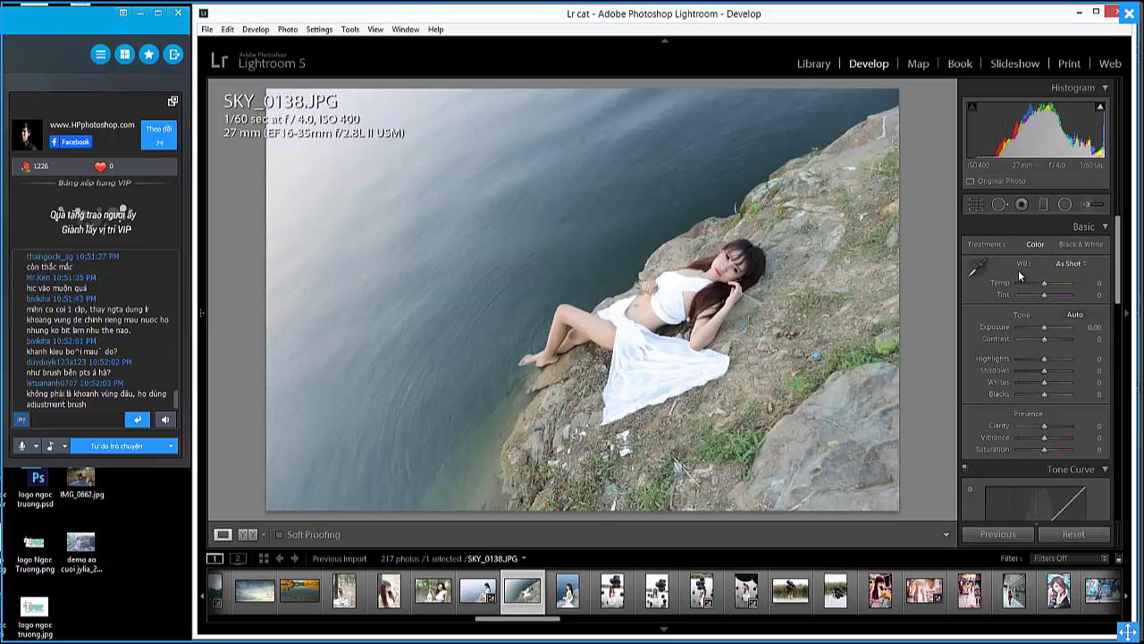
# Set up an Adjustment Brush with Exposure 0, Saturation 31, Sharpness -15 and an orange tint.
pyautogui.click(1088, 206)
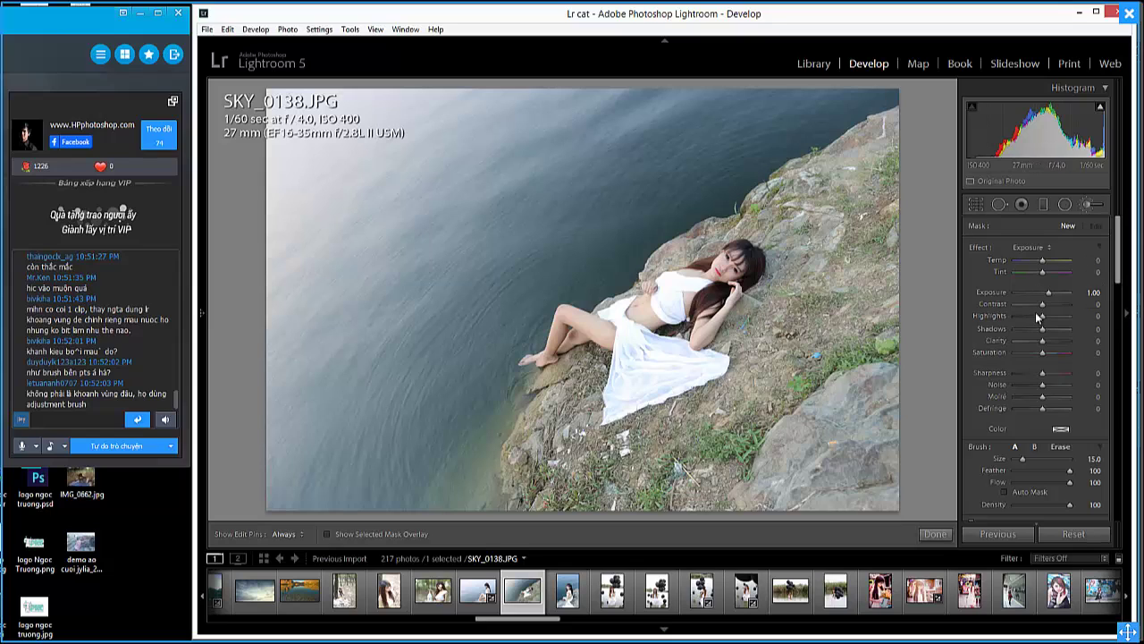
pyautogui.doubleClick(991, 291)
pyautogui.moveTo(1044, 353); pyautogui.dragTo(1038, 373)
pyautogui.click(1061, 429)
pyautogui.click(834, 449)
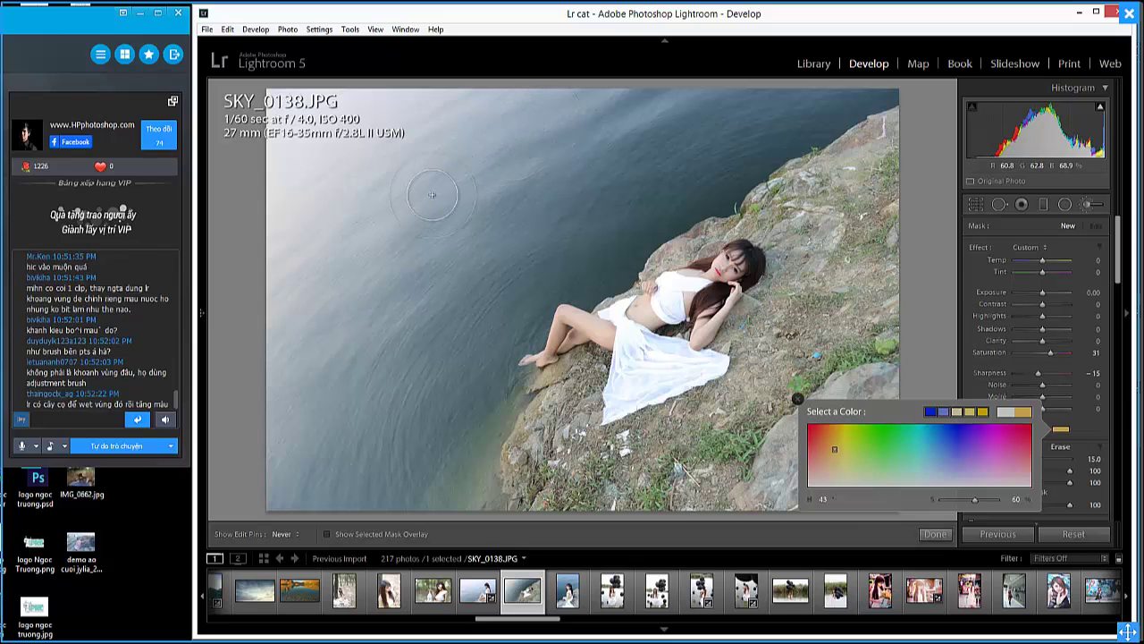
# Paint the orange-tinted brush across the lake water, including the upper water.
pyautogui.moveTo(423, 191)
pyautogui.mouseDown()
pyautogui.moveTo(855, 69)
pyautogui.moveTo(485, 334)
pyautogui.moveTo(396, 459)
pyautogui.moveTo(434, 301)
pyautogui.moveTo(343, 246)
pyautogui.mouseUp()
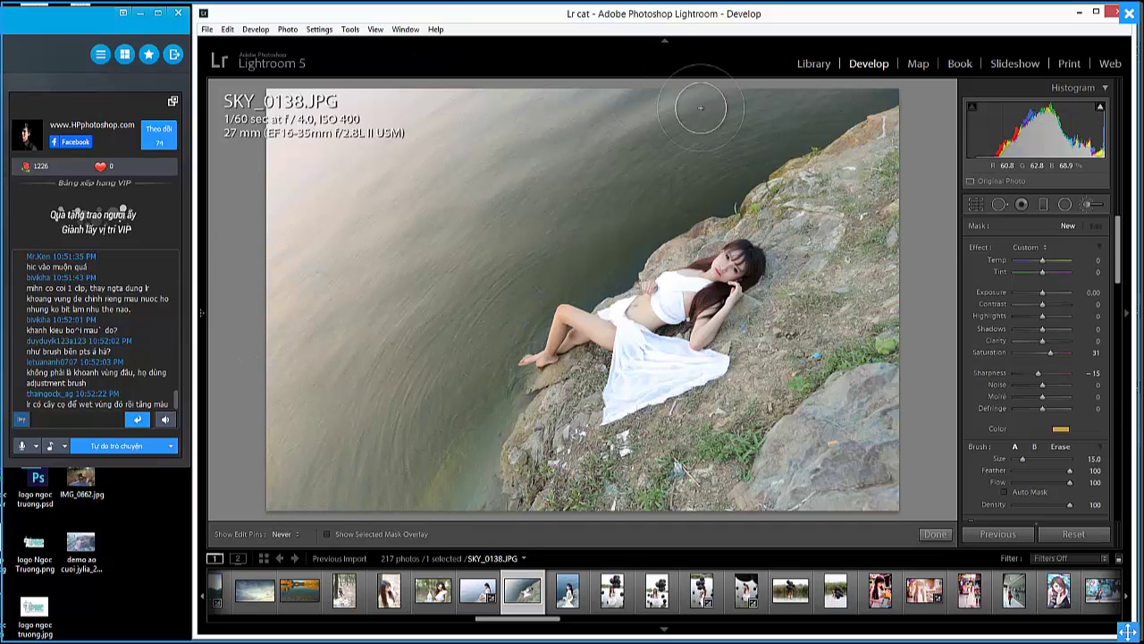
pyautogui.press('h')
pyautogui.moveTo(344, 263); pyautogui.dragTo(706, 307)
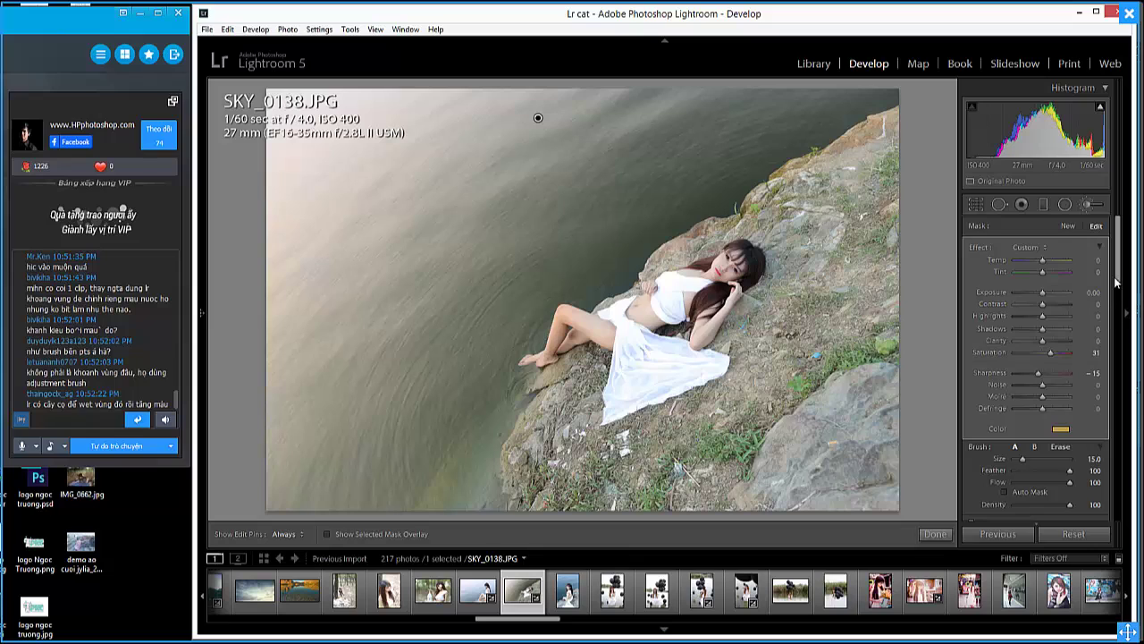
# Set the brush to Exposure -2.16, Contrast 36, Clarity 77 and paint the lower-left water.
pyautogui.scroll(-3, 1117, 268)
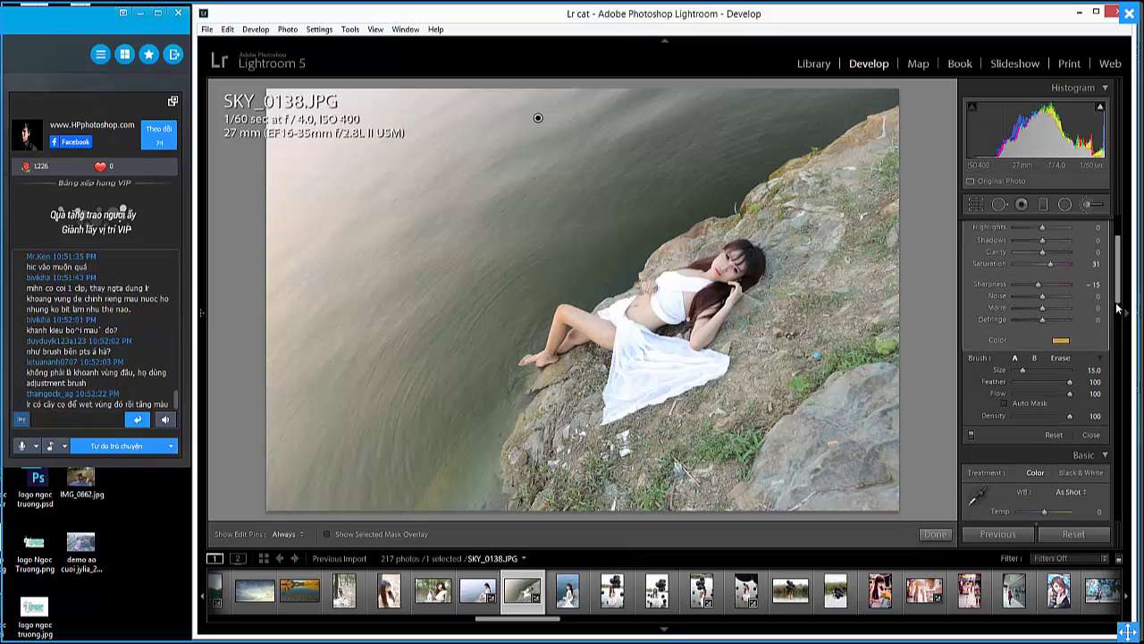
pyautogui.scroll(-1, 1073, 340)
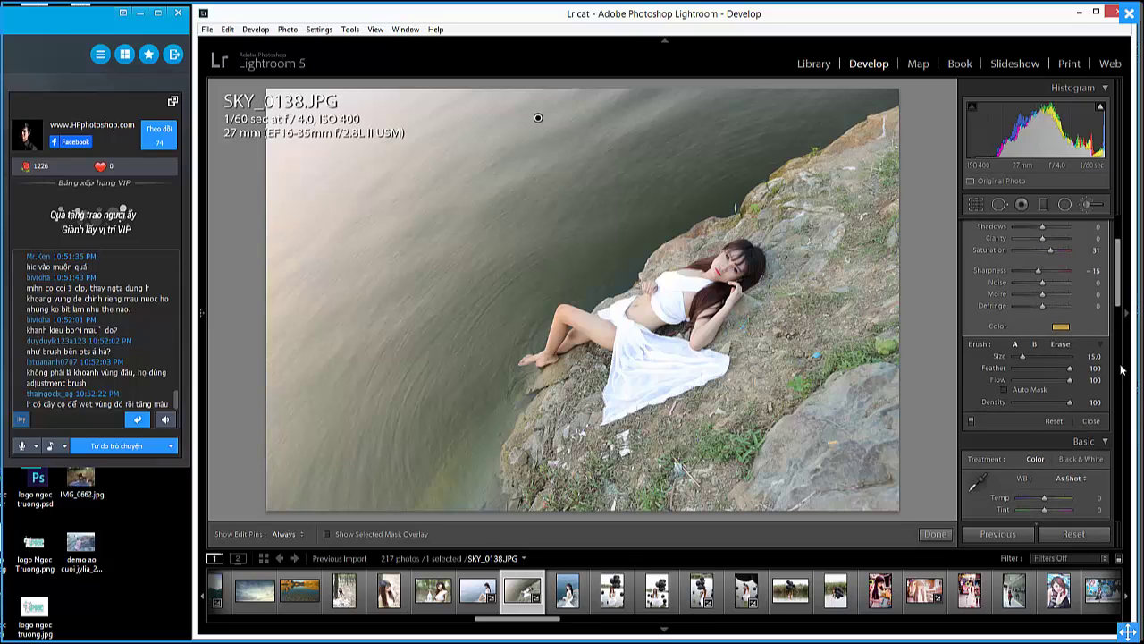
pyautogui.scroll(3, 1119, 268)
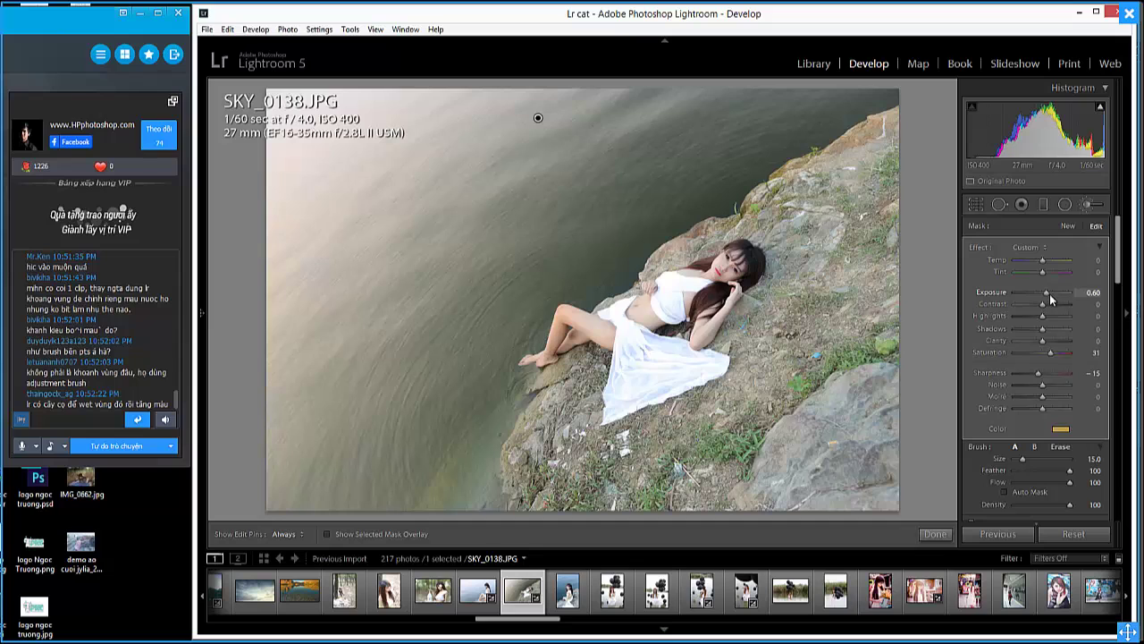
pyautogui.moveTo(1041, 293)
pyautogui.mouseDown()
pyautogui.moveTo(1027, 302)
pyautogui.moveTo(1051, 304)
pyautogui.moveTo(1063, 341)
pyautogui.mouseUp()
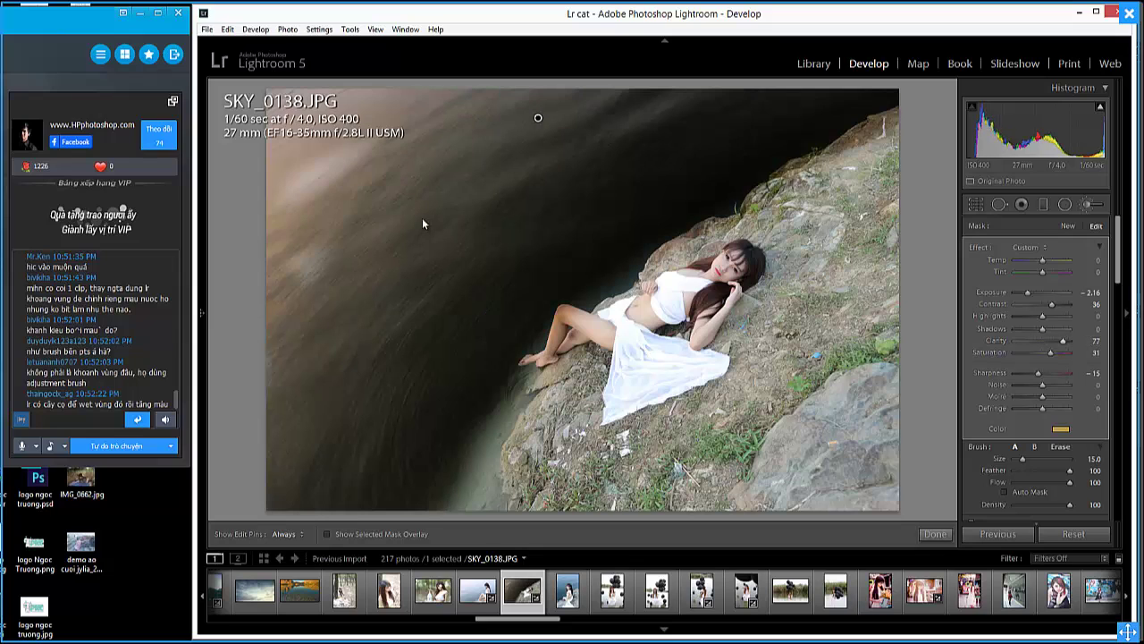
pyautogui.press('h')
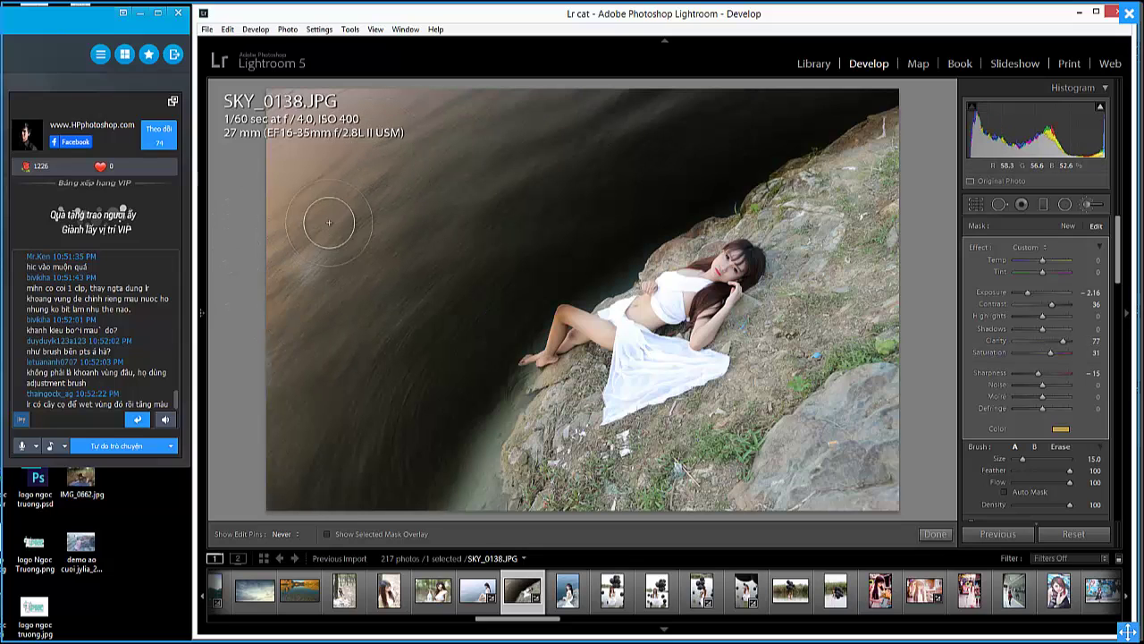
pyautogui.moveTo(442, 511)
pyautogui.mouseDown()
pyautogui.moveTo(477, 402)
pyautogui.moveTo(460, 511)
pyautogui.mouseUp()
# Erase the darkening off the girl's leg with a smaller brush.
pyautogui.press('h')
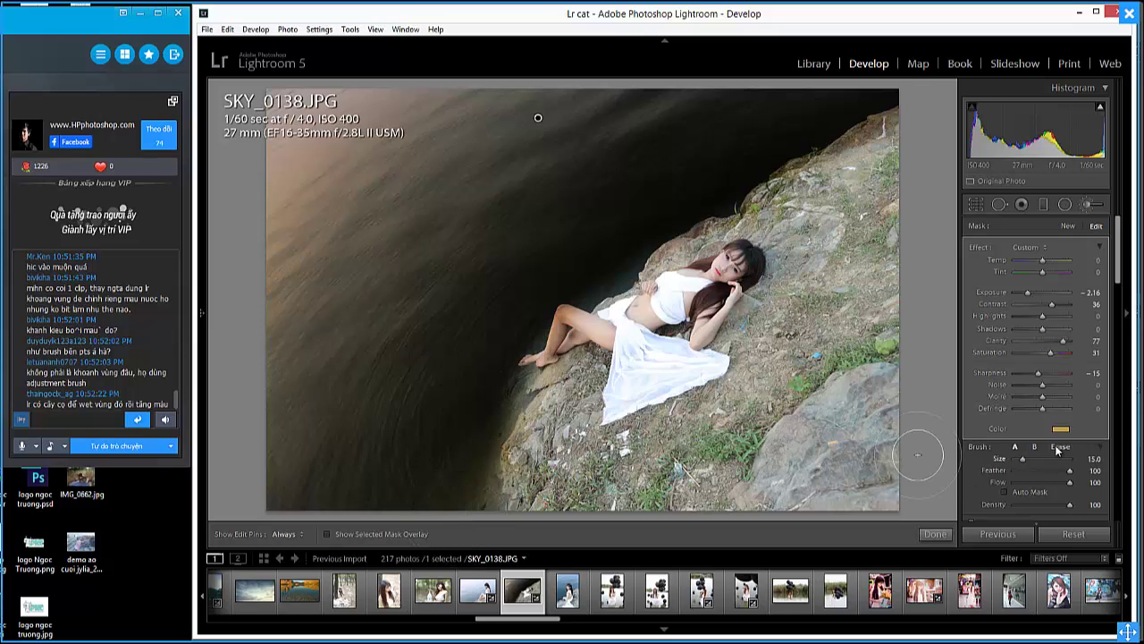
pyautogui.press('[')
pyautogui.press('[')
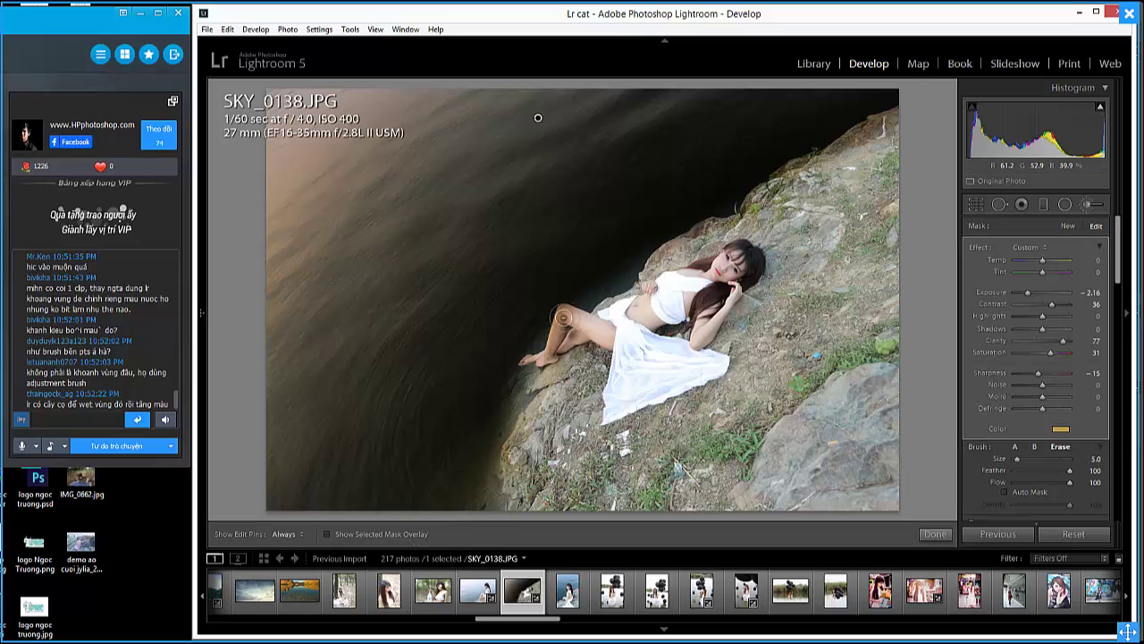
pyautogui.moveTo(567, 323); pyautogui.dragTo(554, 353)
pyautogui.press('h')
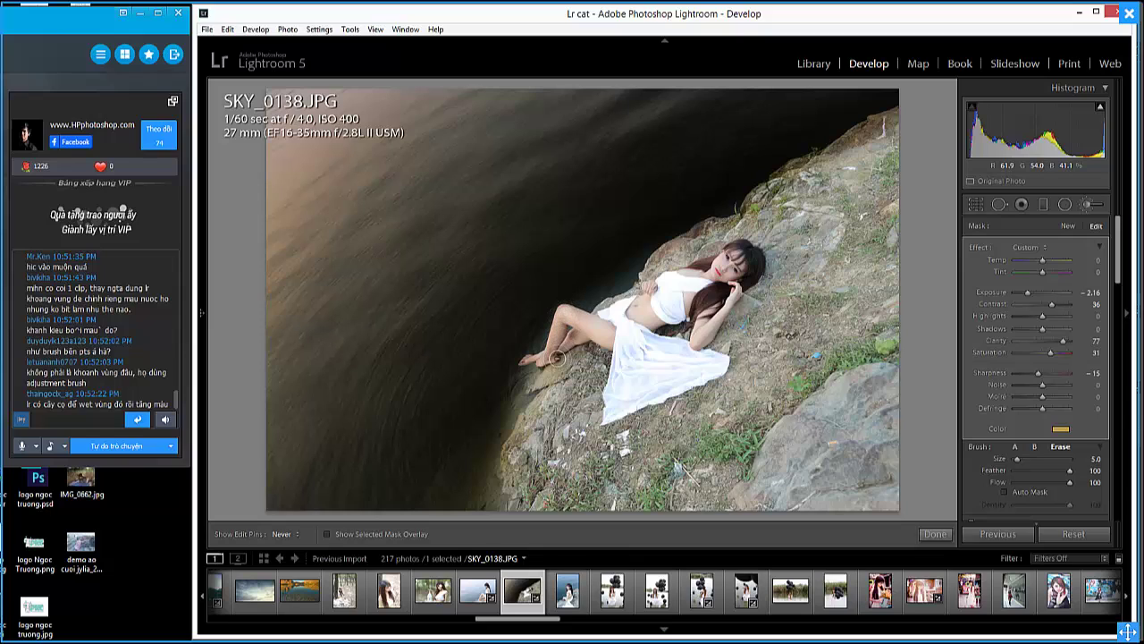
pyautogui.press('h')
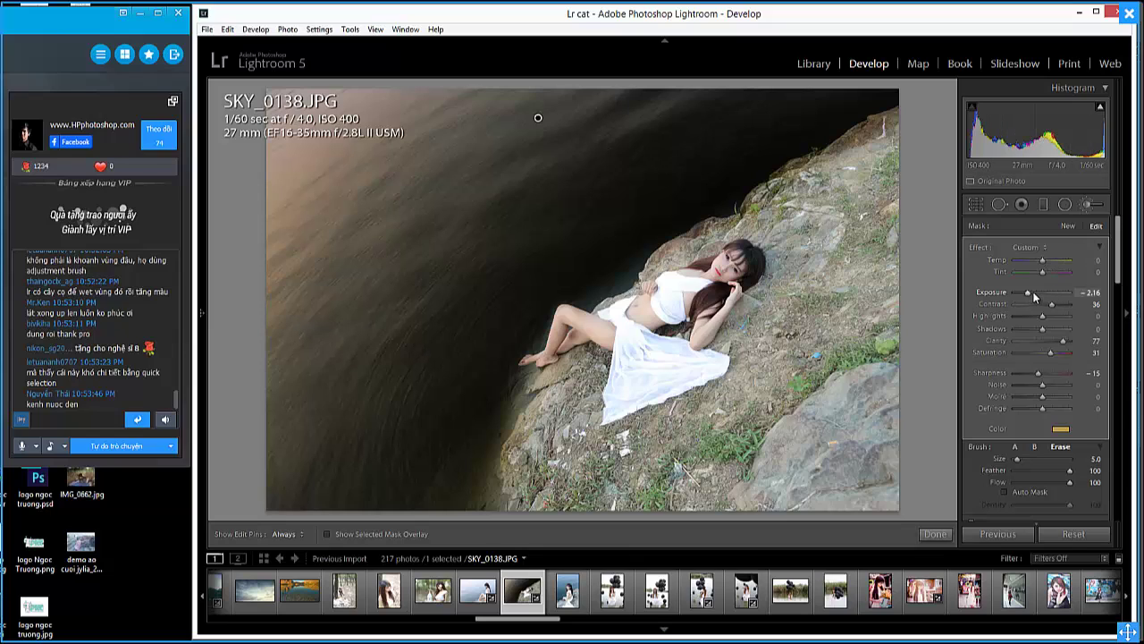
# Lower the brush exposure to -2.99 and post the chat message 'minh xong ở đây nhé ^^'.
pyautogui.moveTo(1039, 292); pyautogui.dragTo(1021, 293)
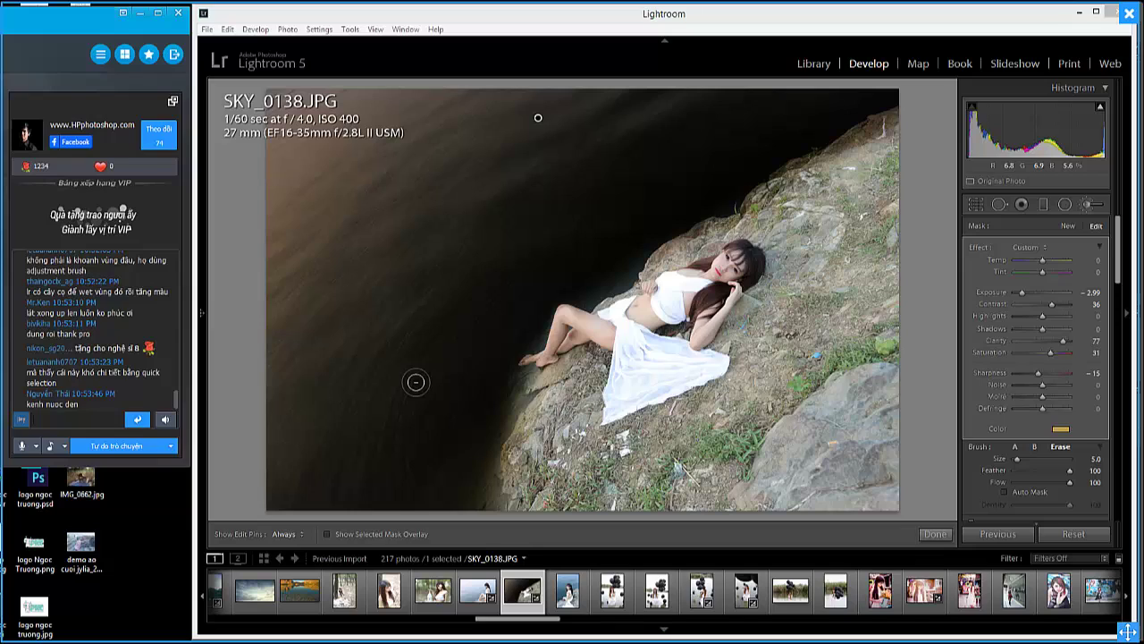
pyautogui.write('minh')
pyautogui.write(' xong ở')
pyautogui.write(' đây nhé ^^')
pyautogui.press('Return')
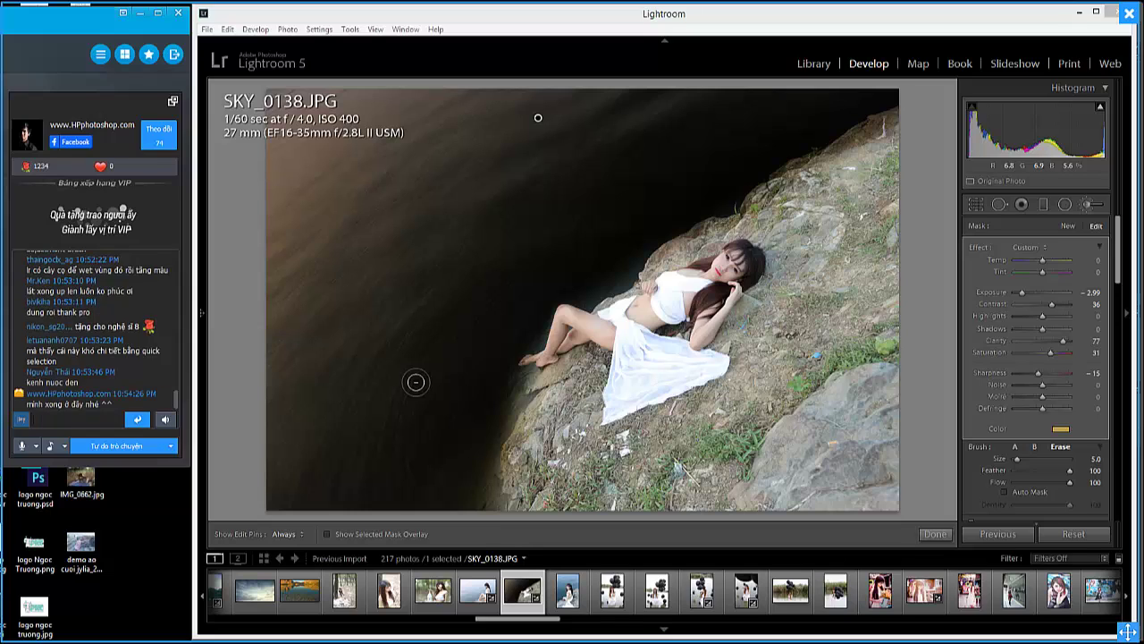
pyautogui.write('hk')
pyautogui.press('BackSpace')
pyautogui.press('BackSpace')
pyautogui.write('khat')
pyautogui.write('ớc')
pyautogui.write(' rồi')
pyautogui.press('Return')
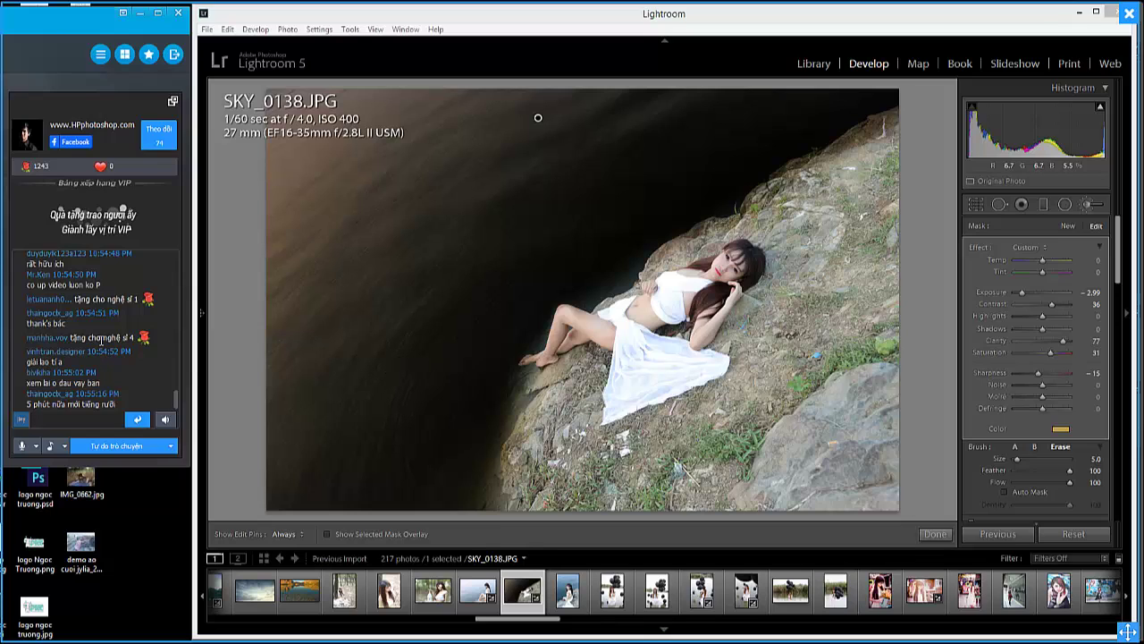
pyautogui.moveTo(240, 421)
pyautogui.write('www.HPph')
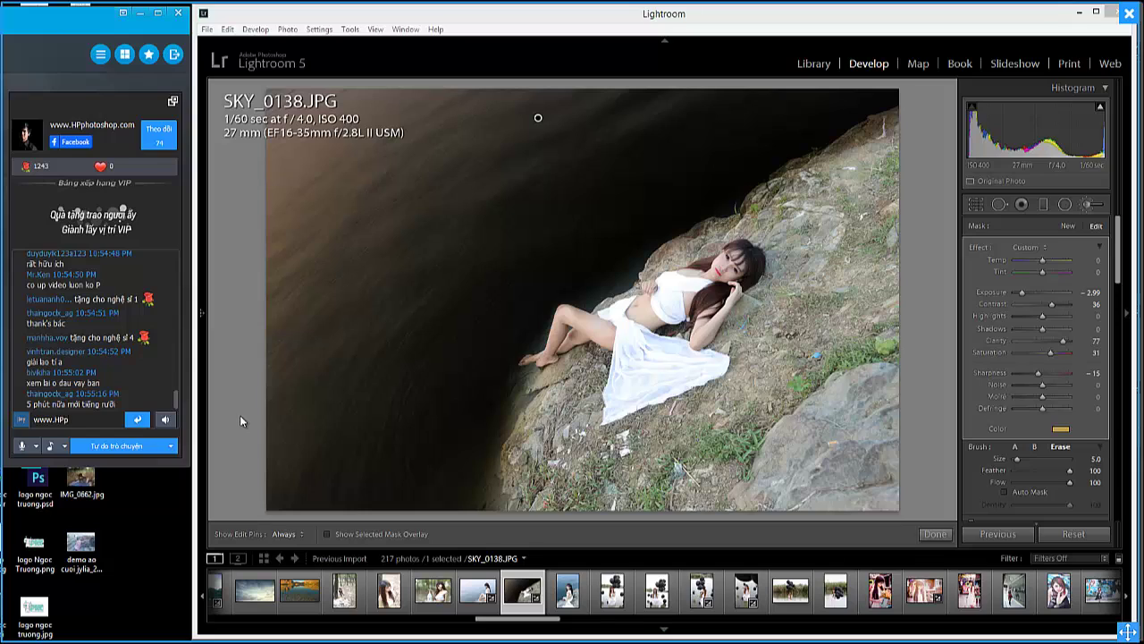
pyautogui.write('otoshop.com')
pyautogui.press('Return')
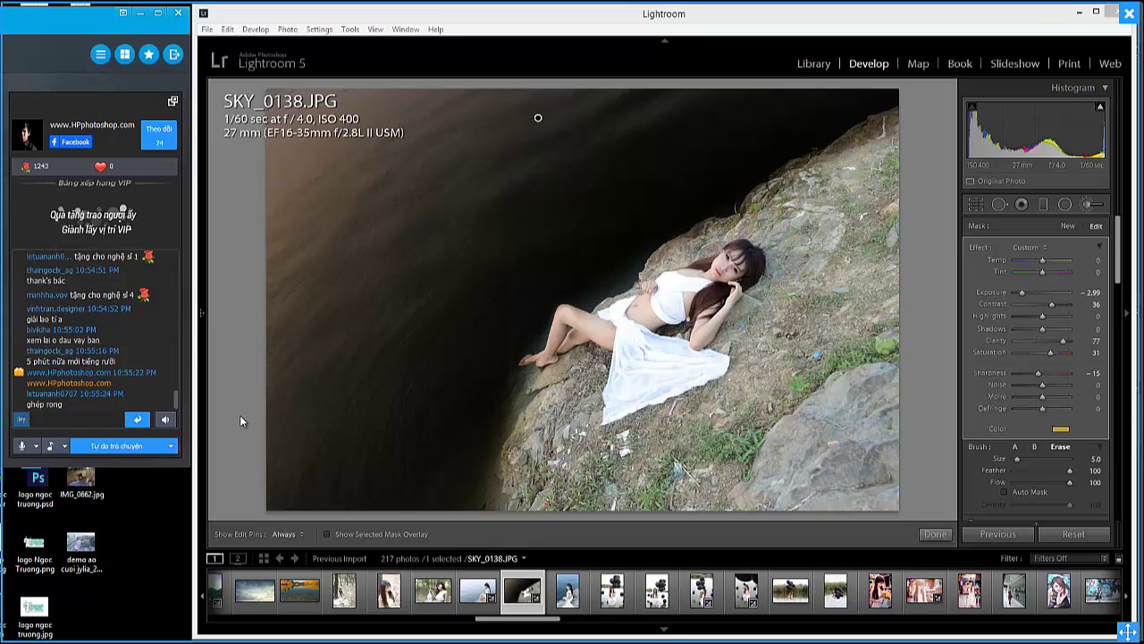